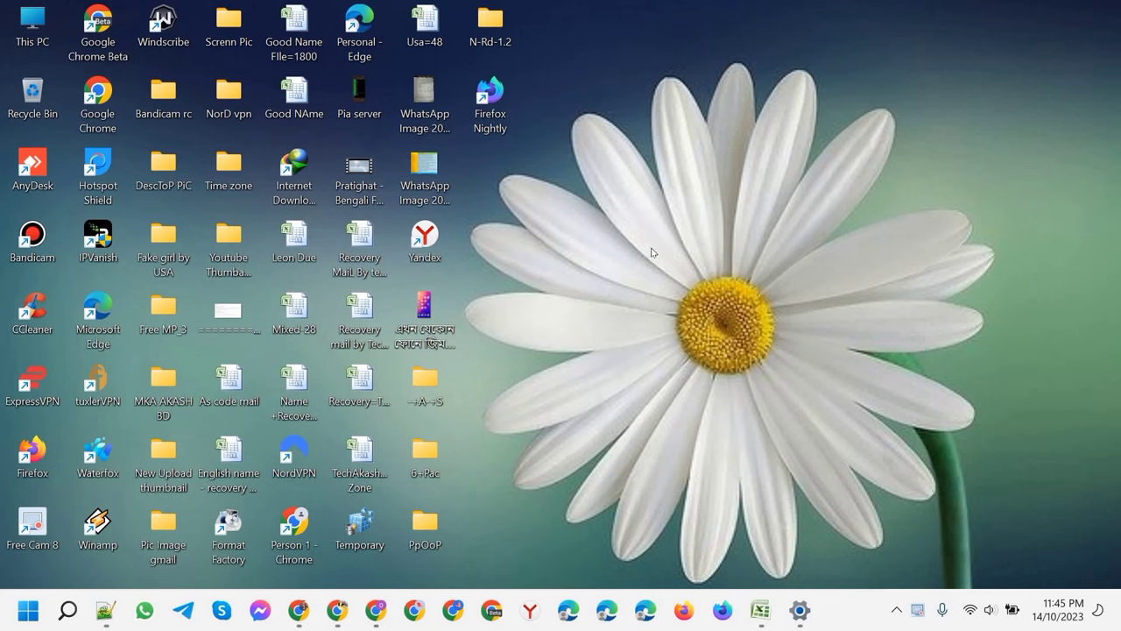
Step: Refresh the desktop, turn Airplane mode on in Quick Settings, then refresh the desktop again
right_click(693, 318)
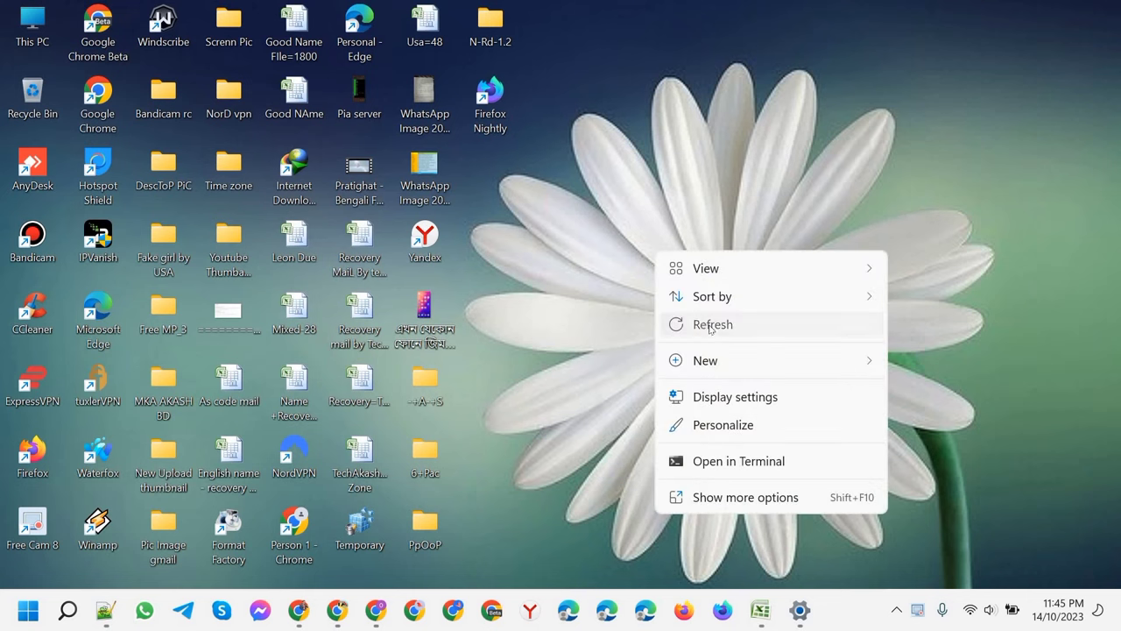
click(692, 322)
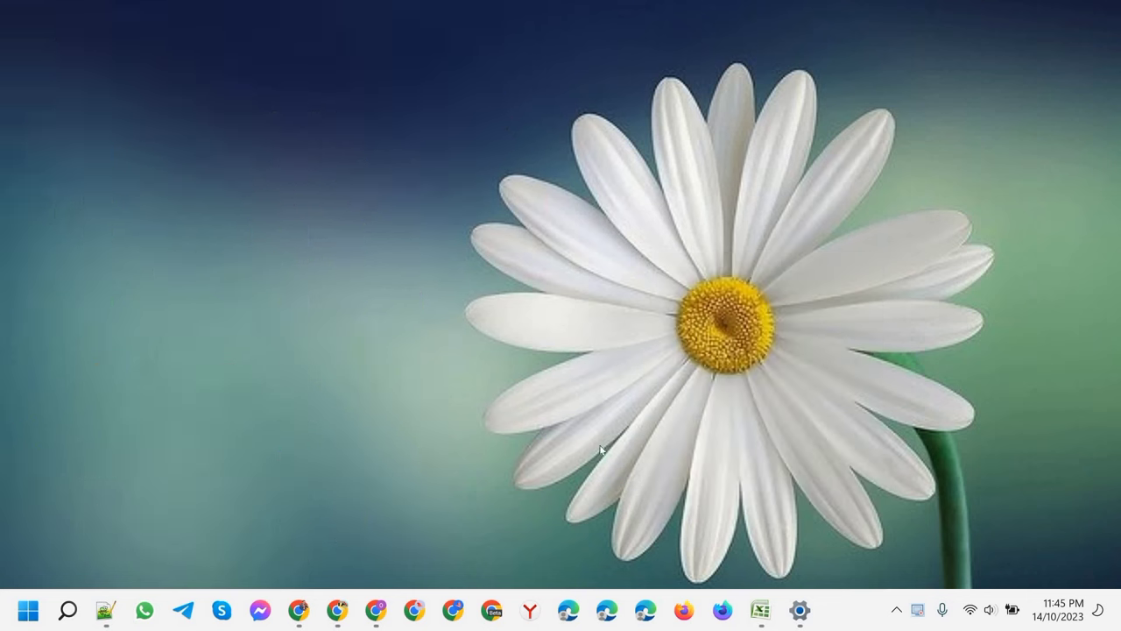
click(972, 614)
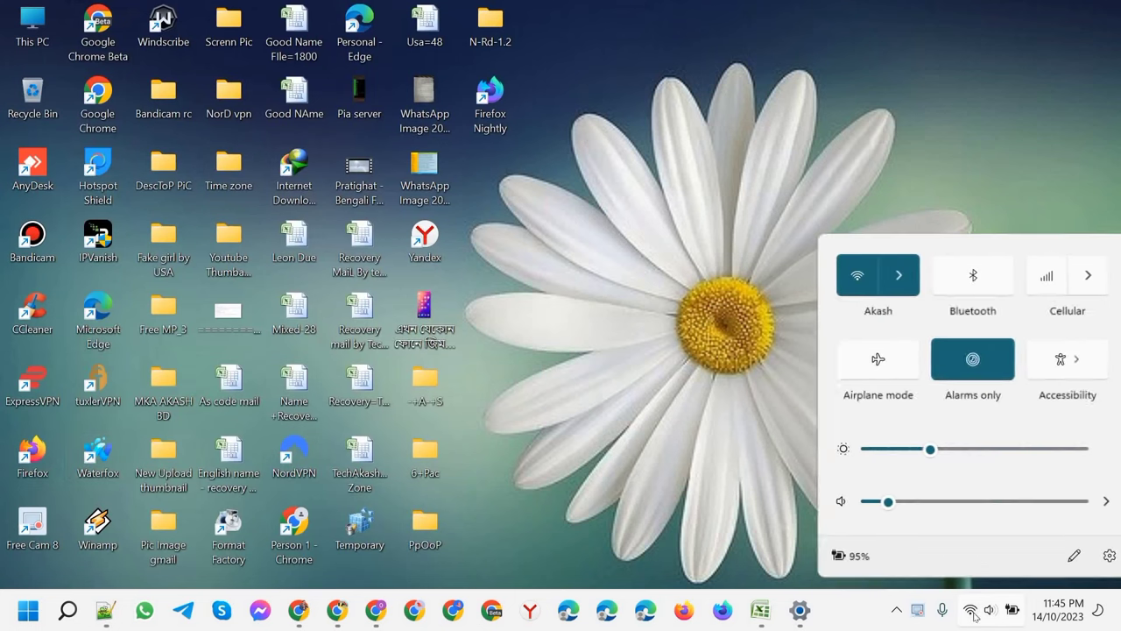
click(860, 366)
click(733, 33)
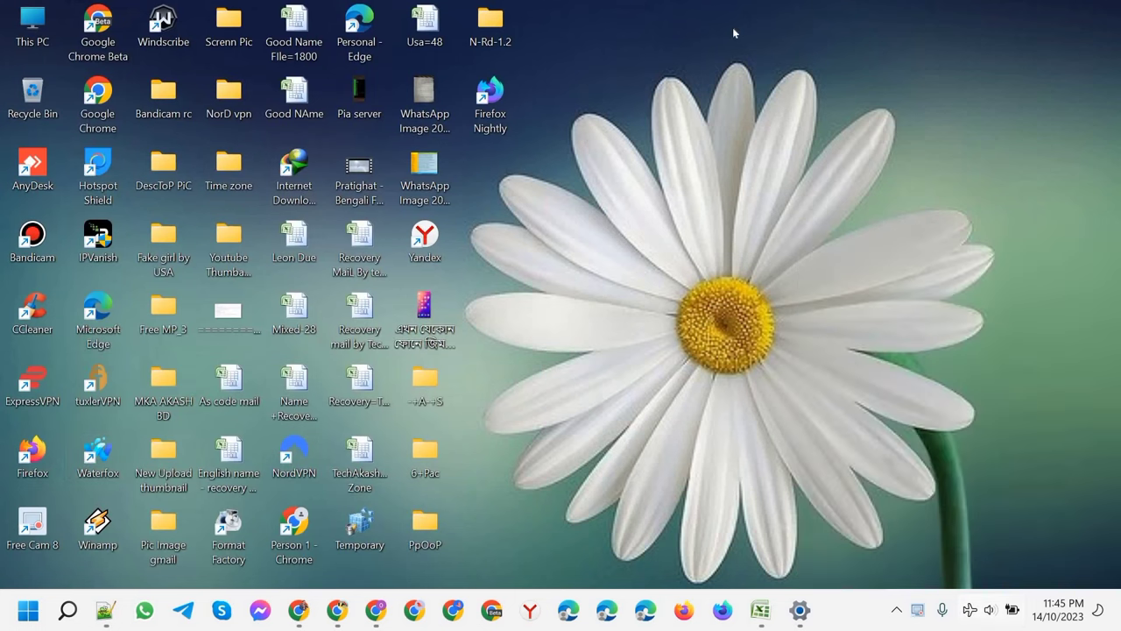
right_click(770, 114)
click(792, 105)
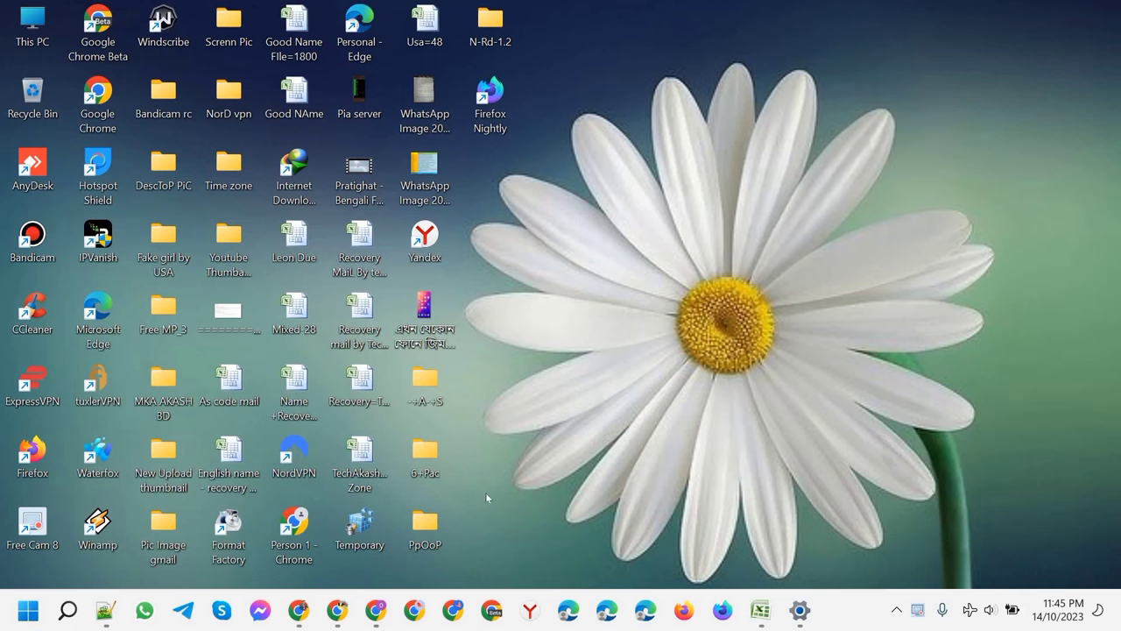
Step: Delete everything in the Temp folder, skipping all items still in use
double_click(353, 531)
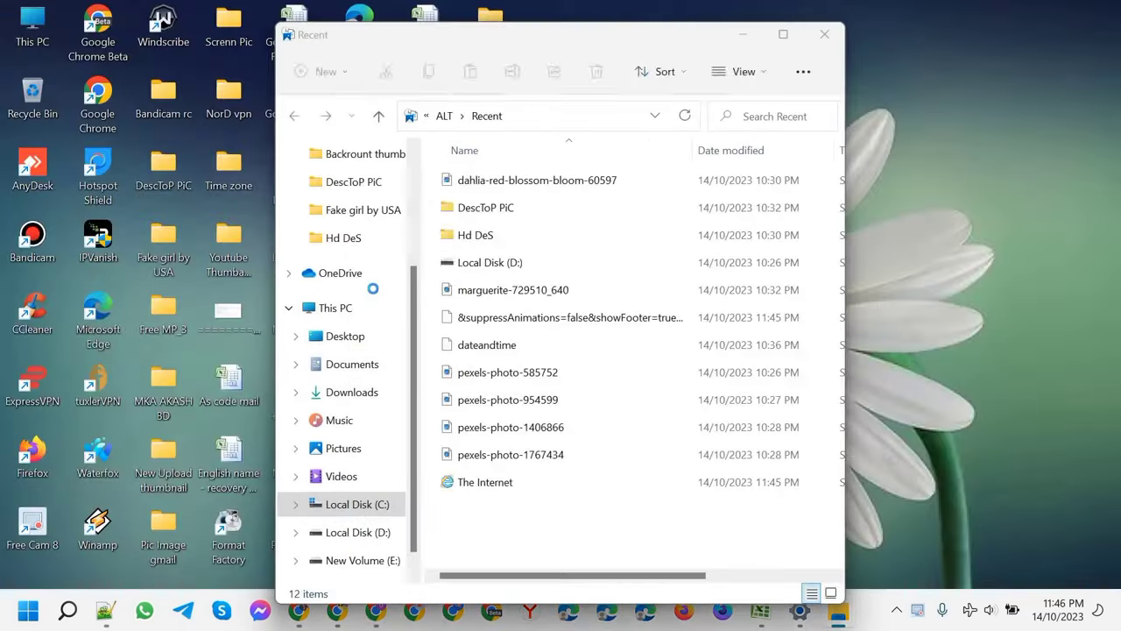
key(ctrl+a)
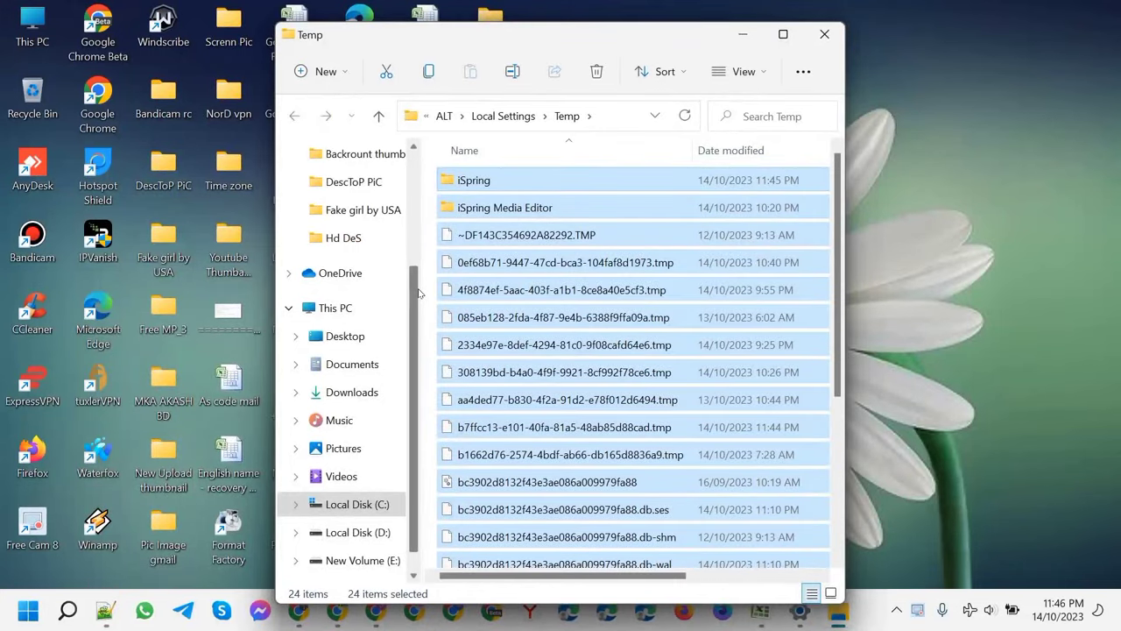
key(Delete)
click(487, 443)
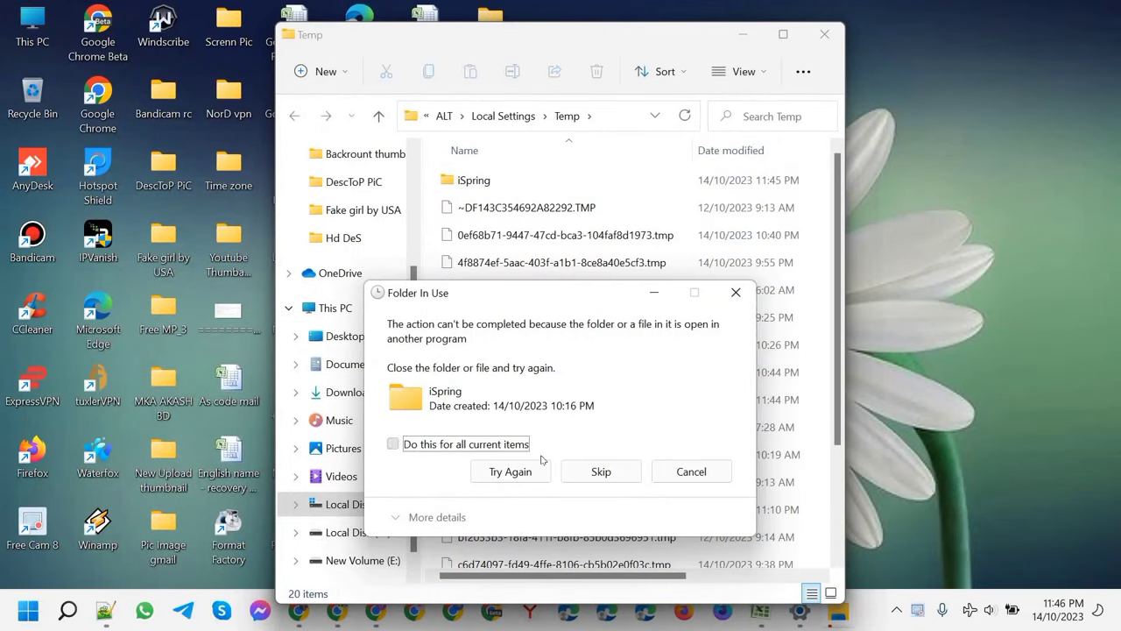
click(590, 472)
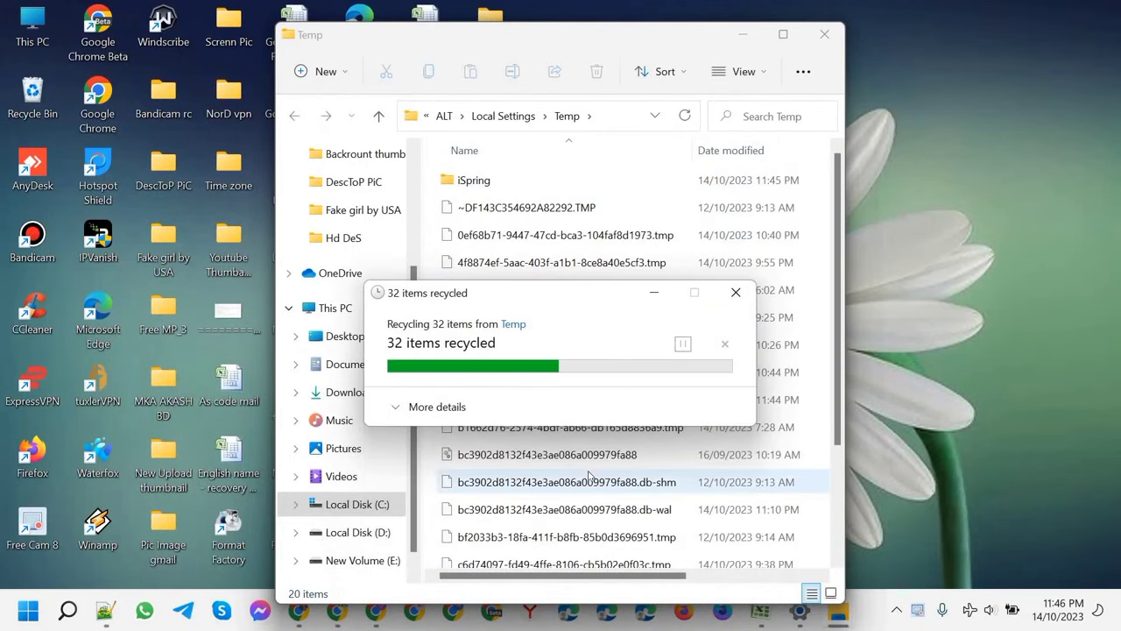
Step: Close the Temp folder and delete every item in the Recent folder
click(825, 35)
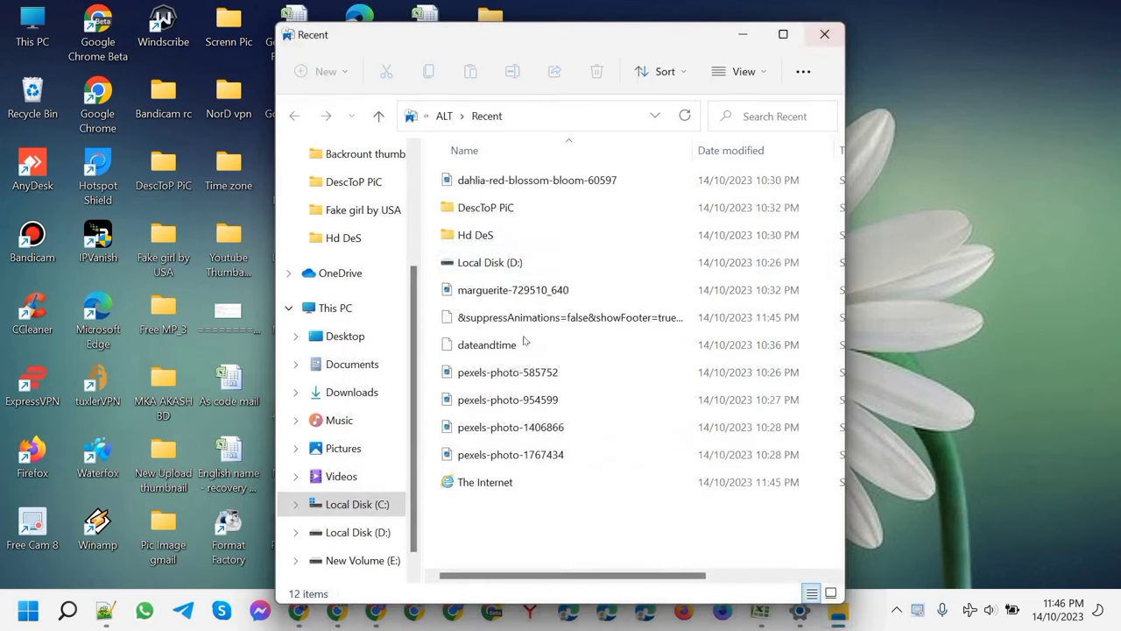
key(ctrl+a)
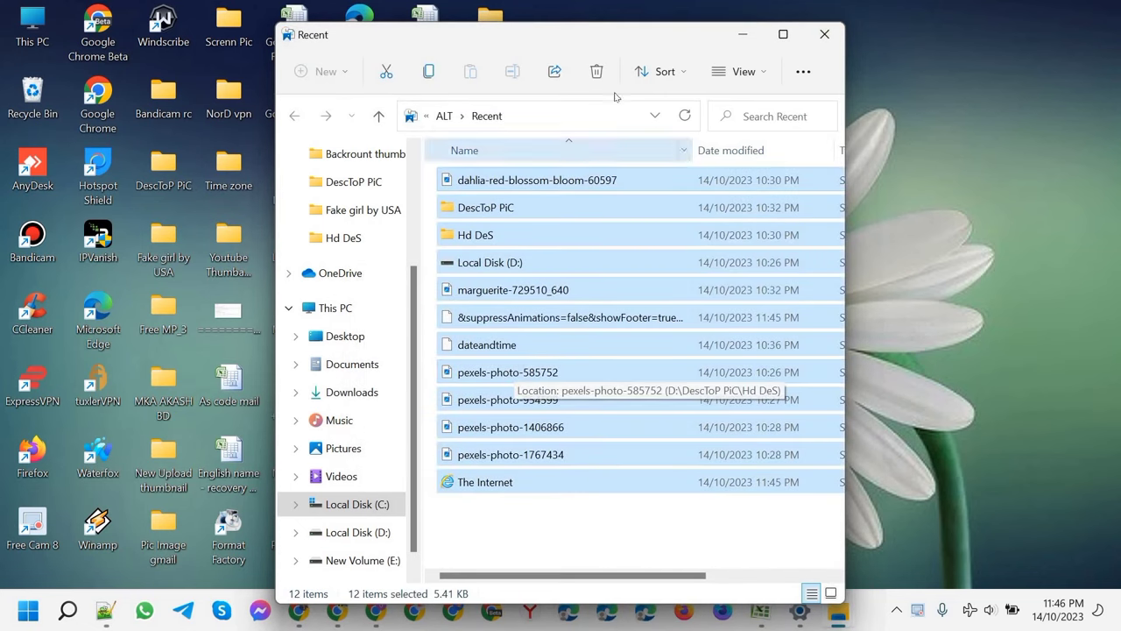
key(Delete)
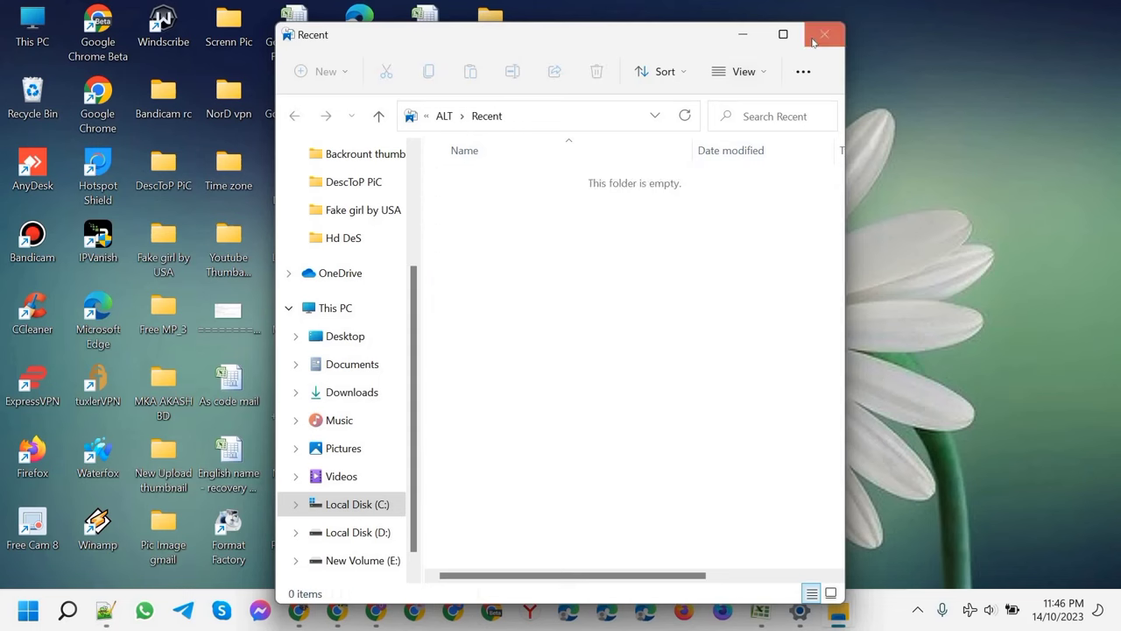
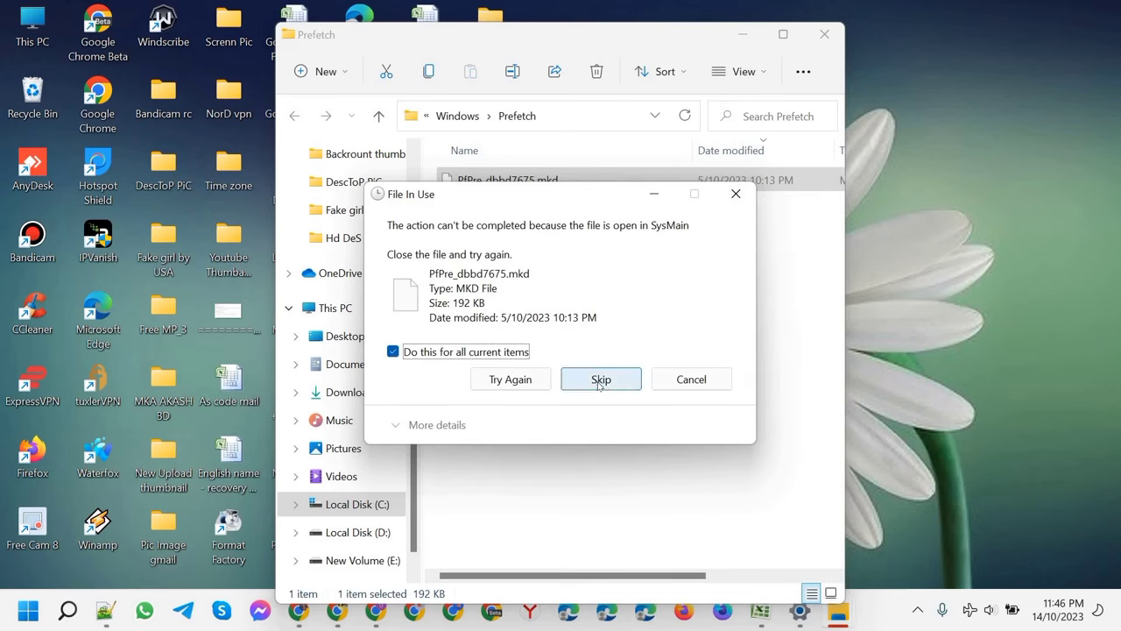
Step: Skip the in-use Prefetch file for all items and close the Prefetch window
click(601, 379)
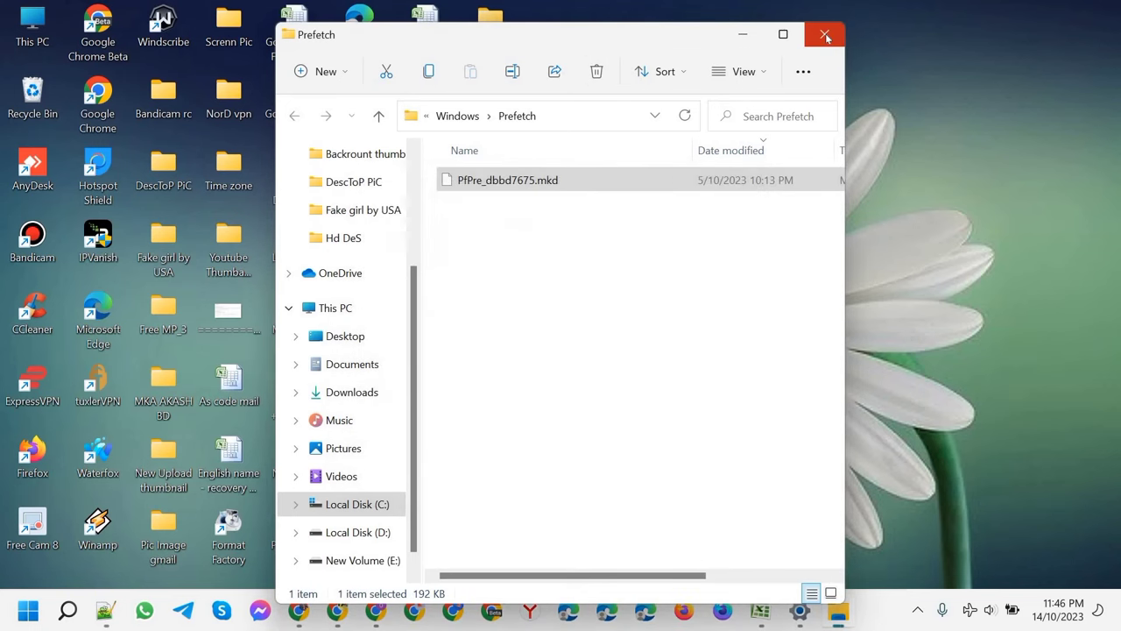
click(825, 34)
Step: Permanently empty the Recycle Bin, then open Computer Management from This PC
right_click(35, 91)
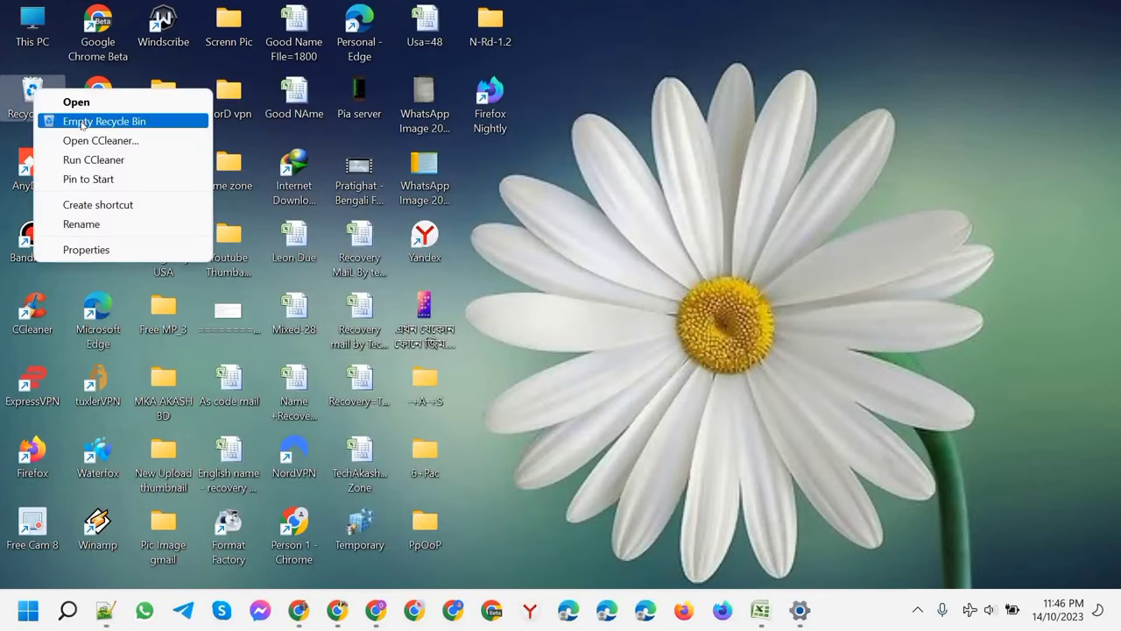
click(83, 122)
click(627, 320)
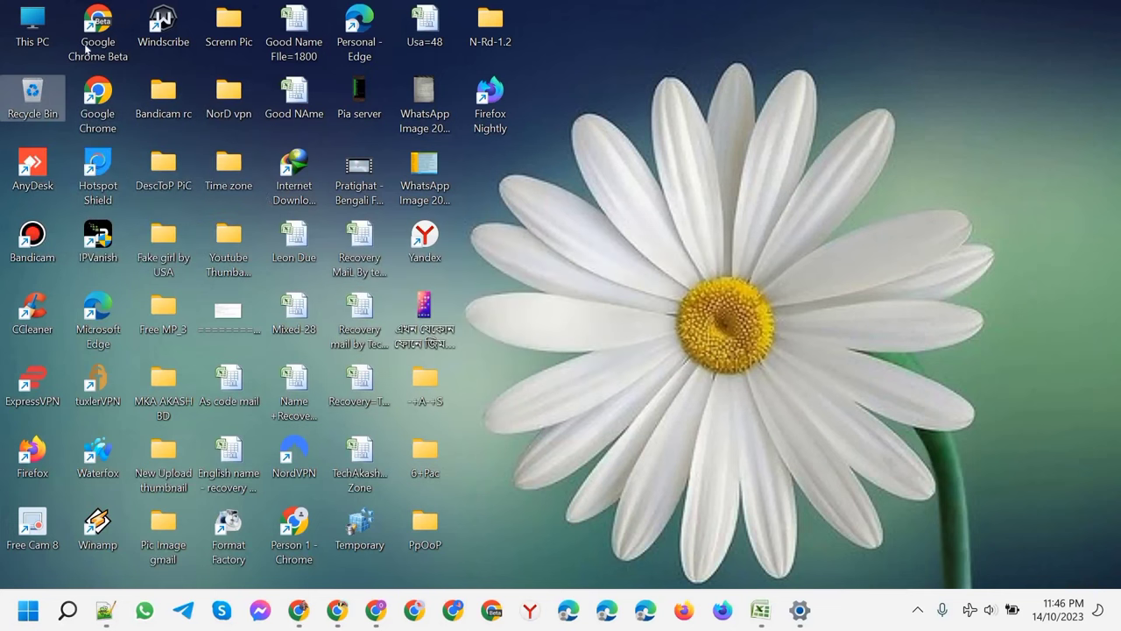
right_click(10, 30)
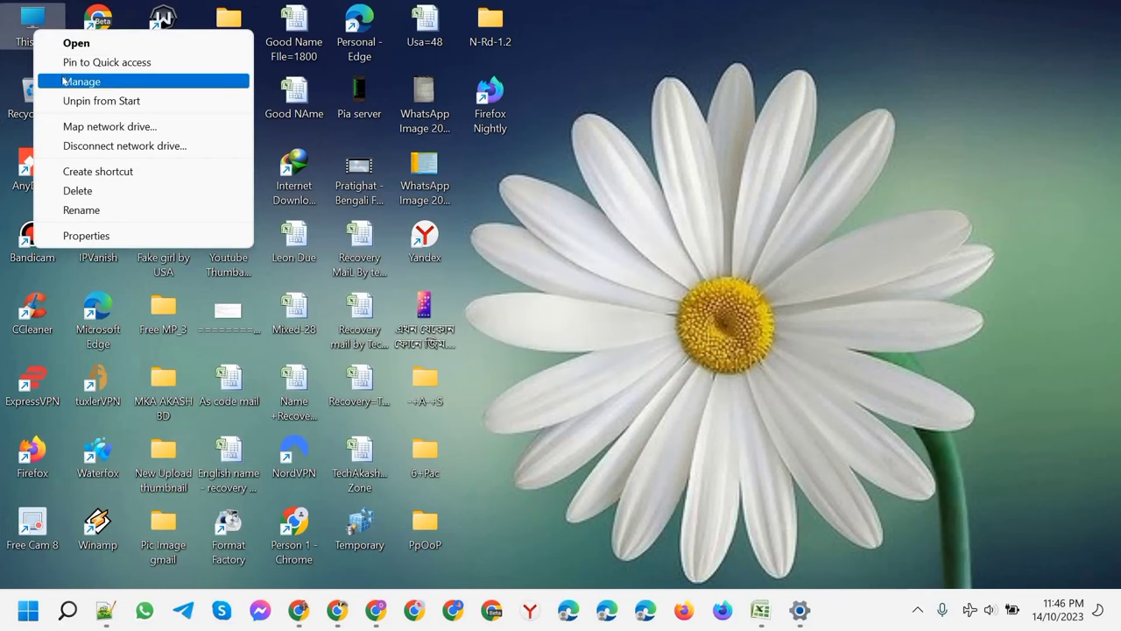
click(71, 79)
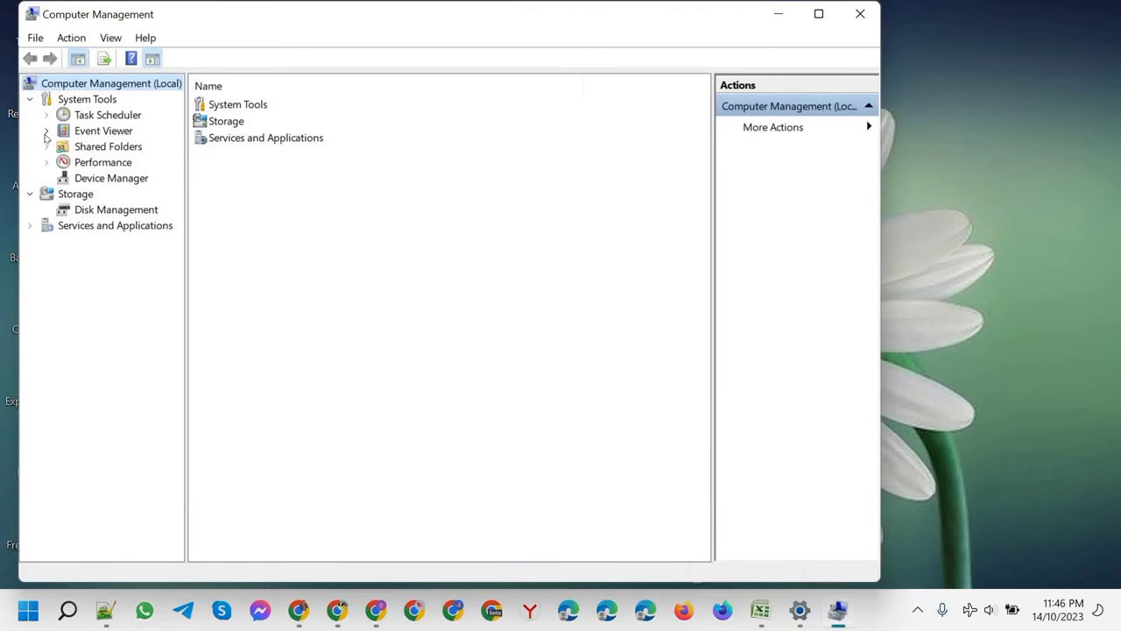
Step: Expand Event Viewer's Windows Logs, browse each log, and settle on the Application log
click(47, 131)
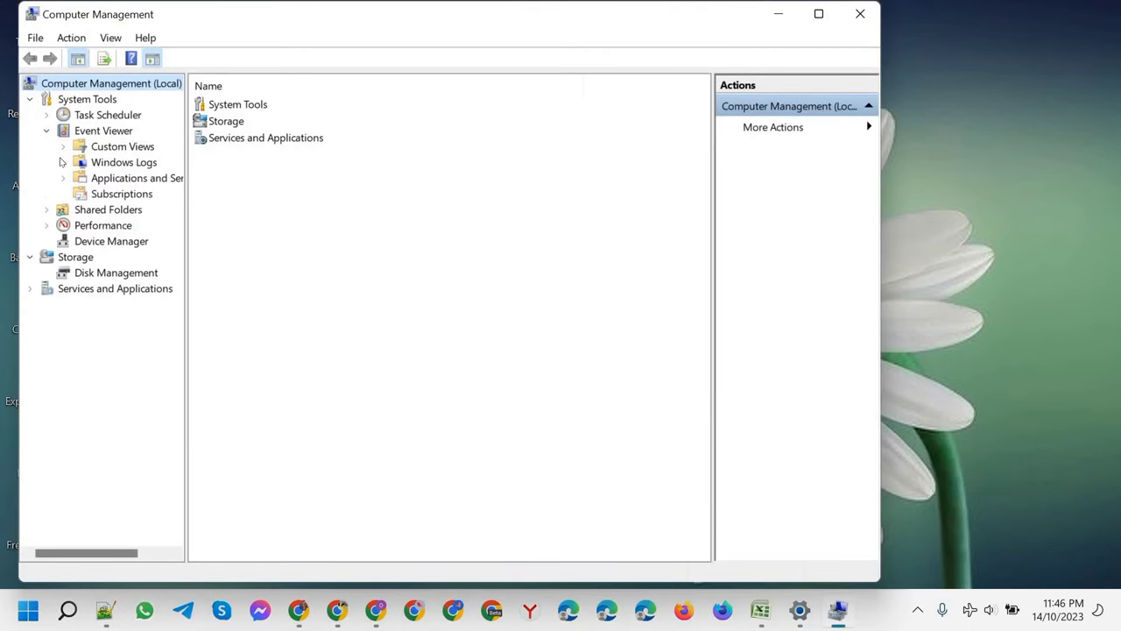
click(63, 163)
click(131, 178)
click(125, 193)
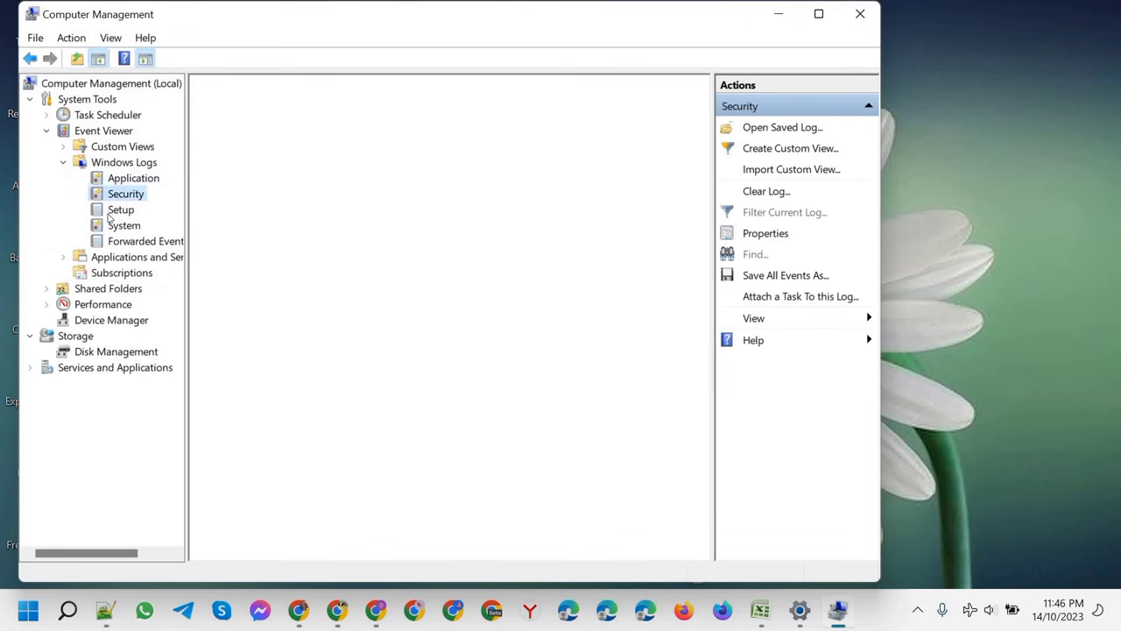
click(120, 209)
click(122, 226)
click(141, 240)
click(133, 178)
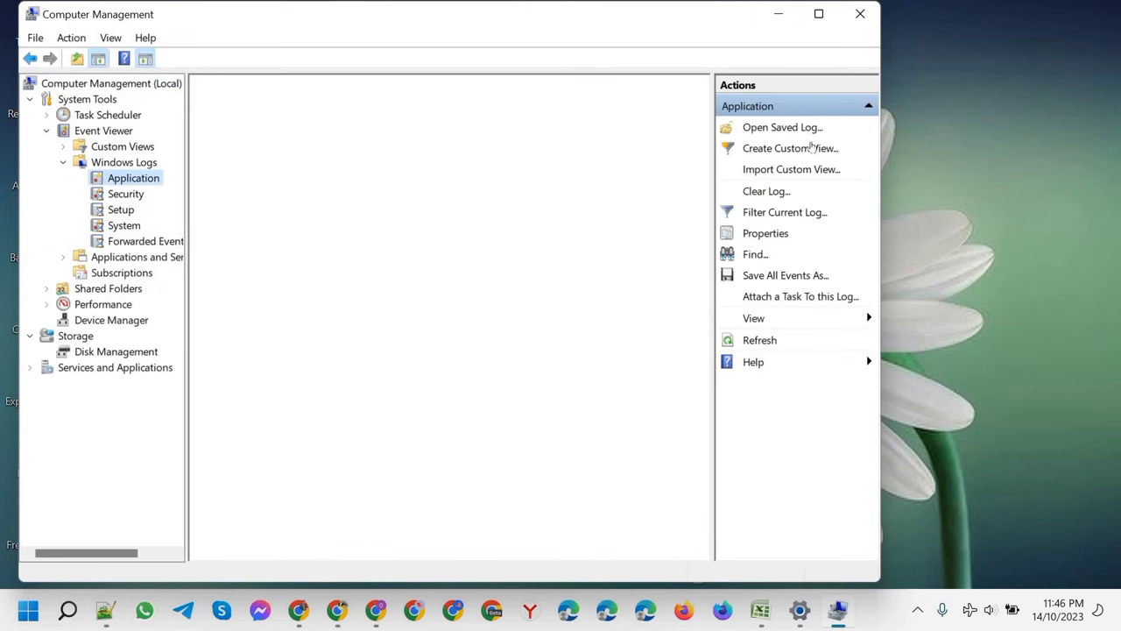
Step: Clear the Application log without saving, then view the Security log's events
right_click(939, 140)
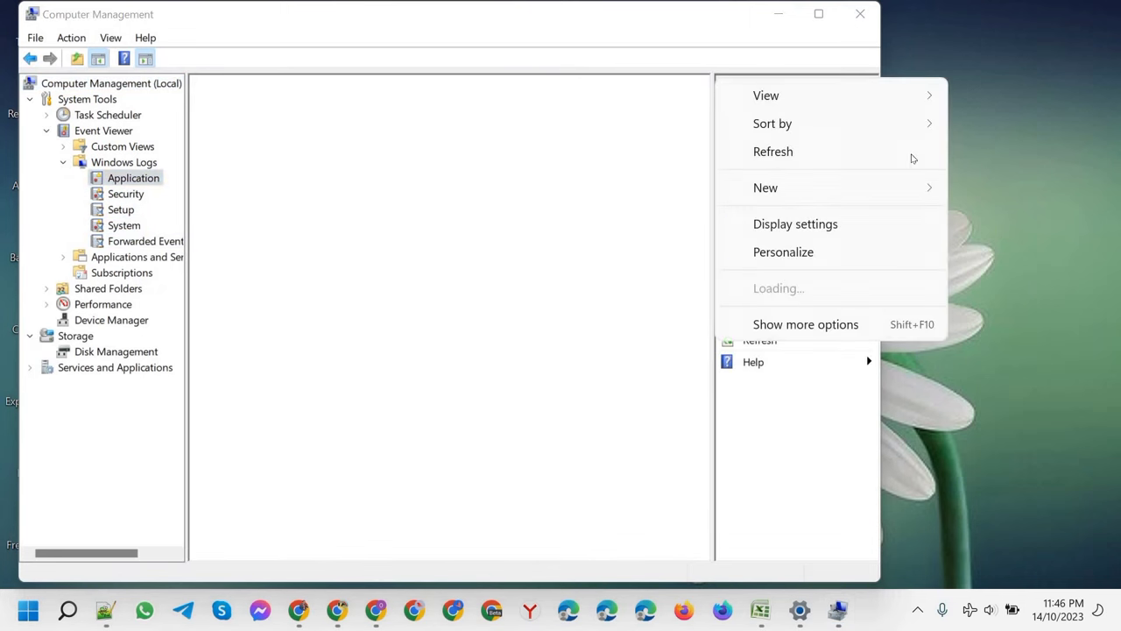
click(900, 159)
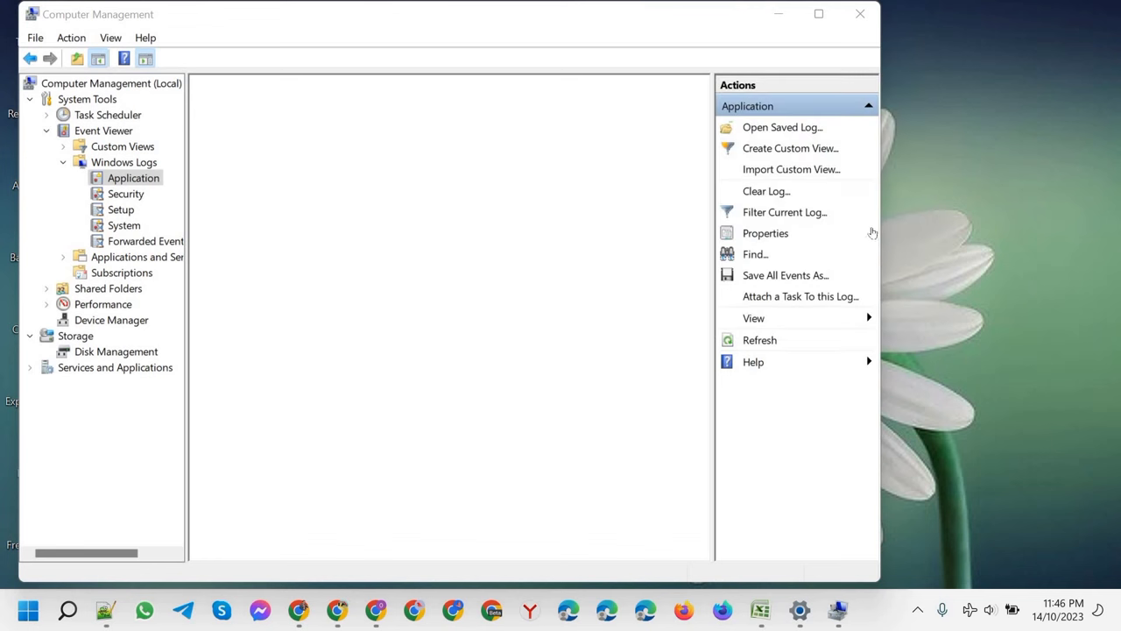
click(754, 191)
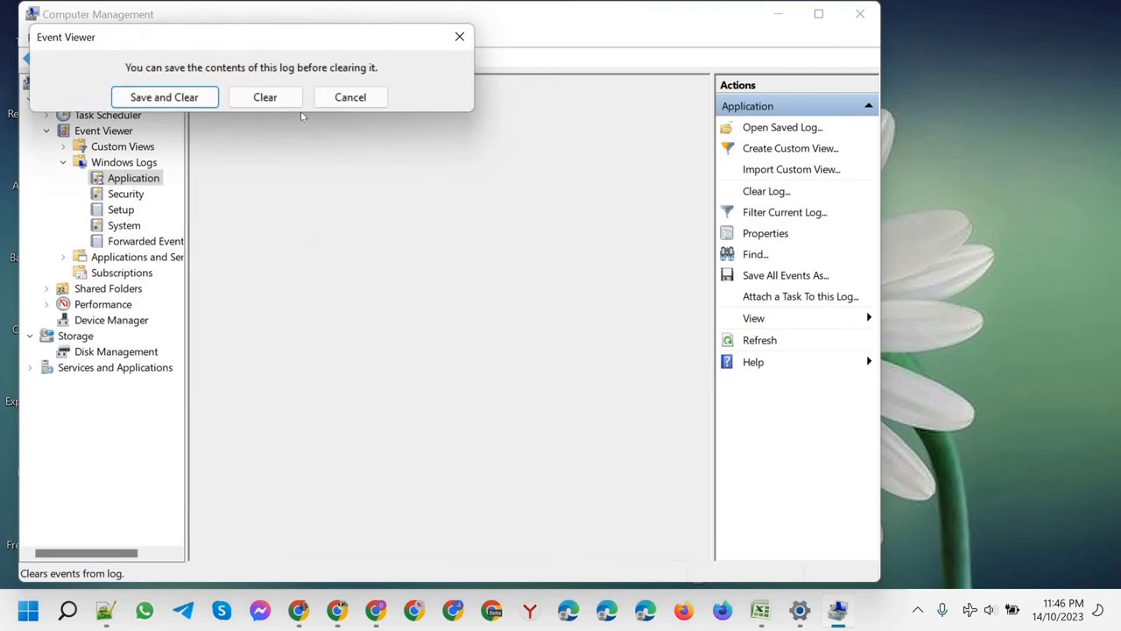
click(263, 98)
click(115, 195)
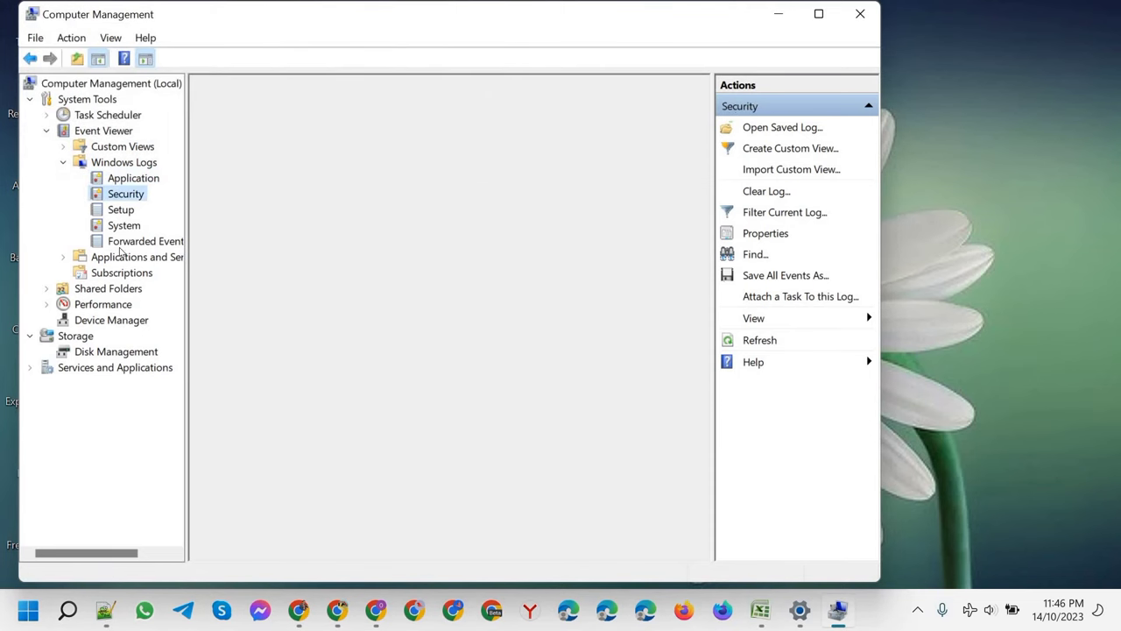
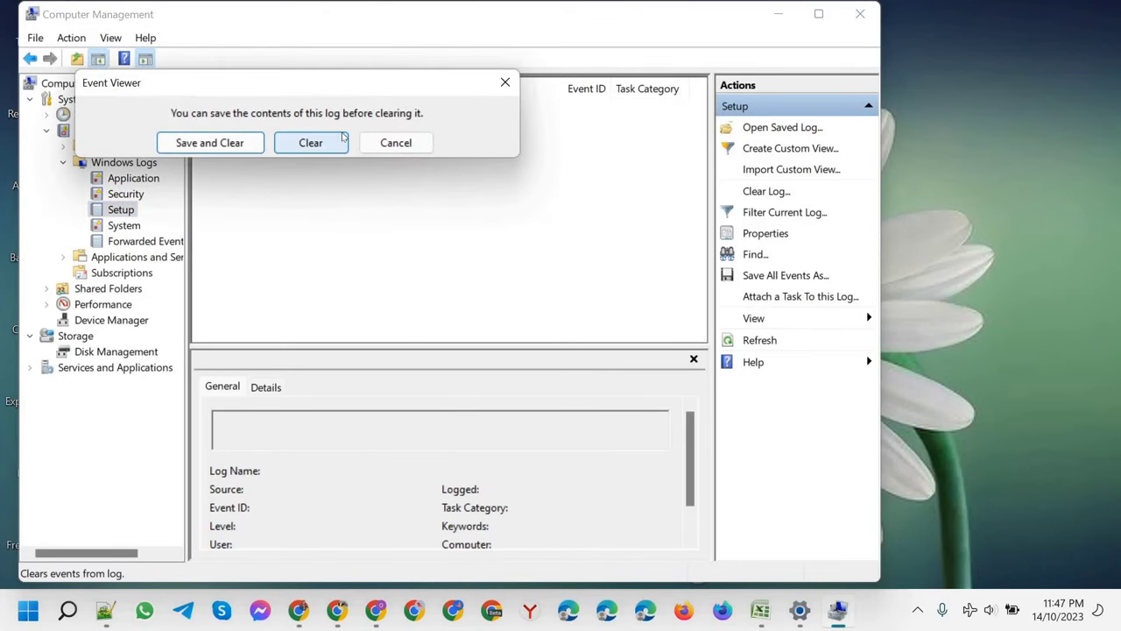
Step: Clear the Setup and System event logs without saving them
click(344, 136)
click(121, 225)
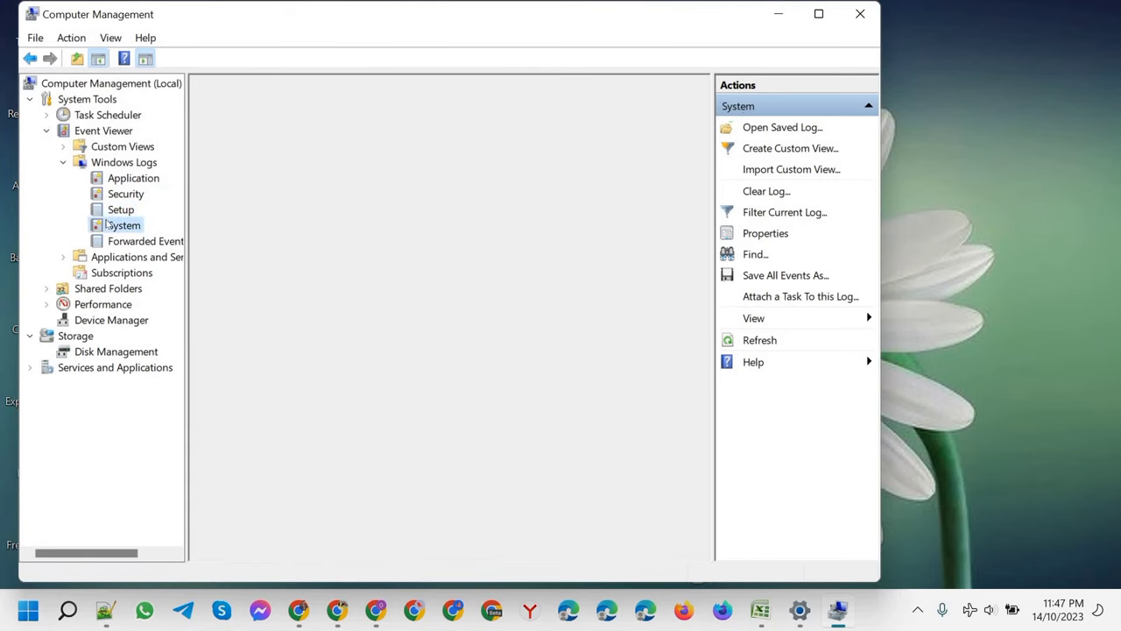
click(120, 209)
click(123, 225)
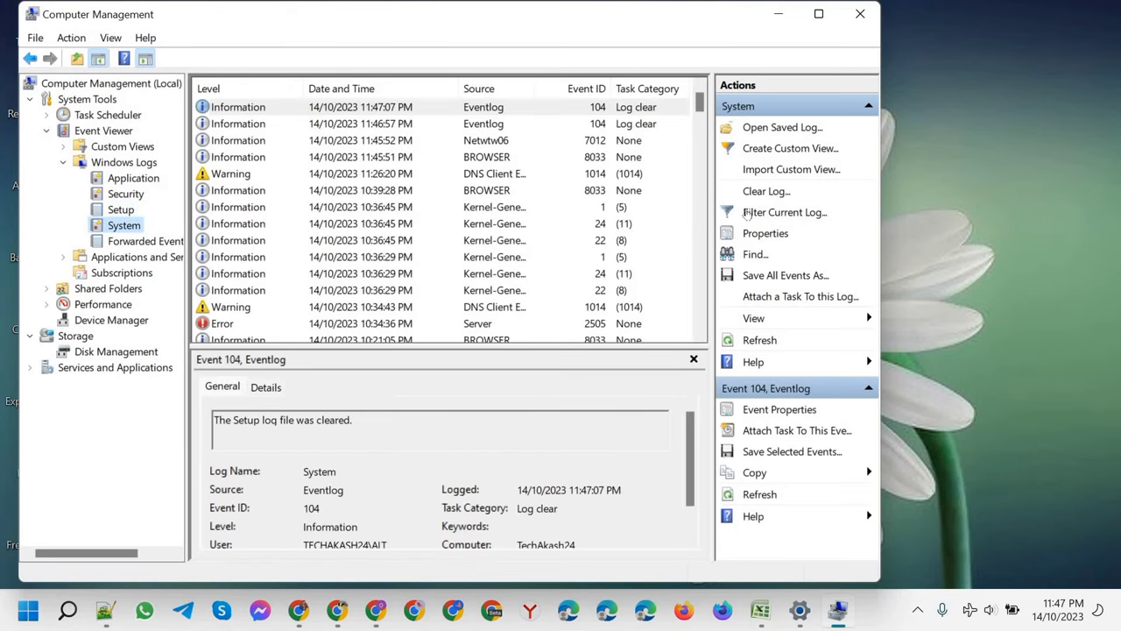
click(767, 191)
click(337, 165)
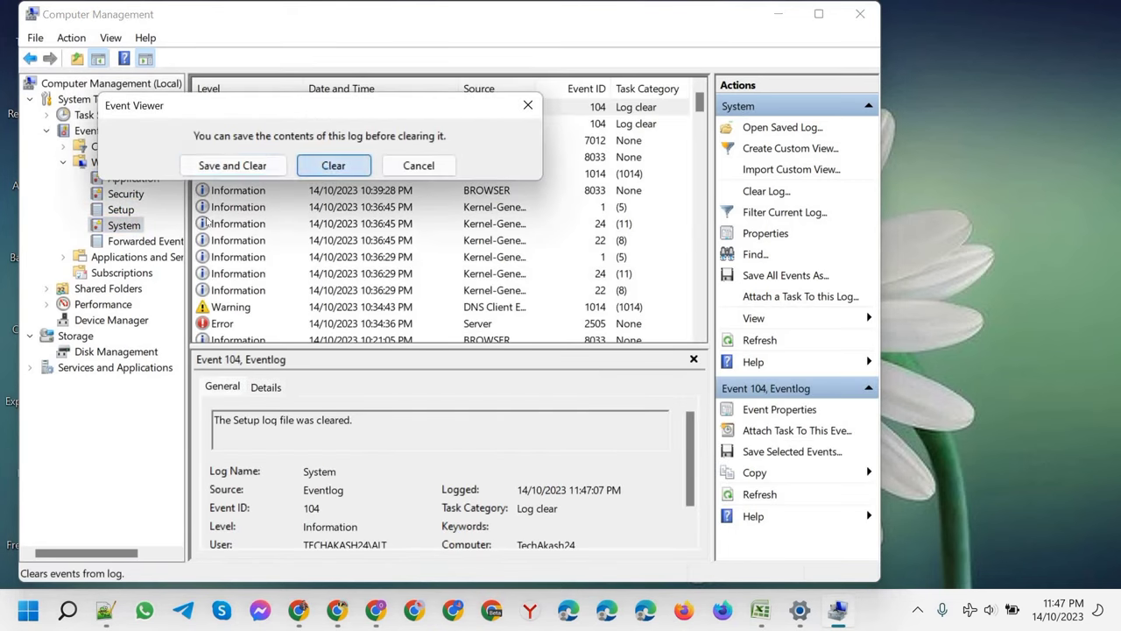
Step: Clear the Forwarded Events log
click(136, 240)
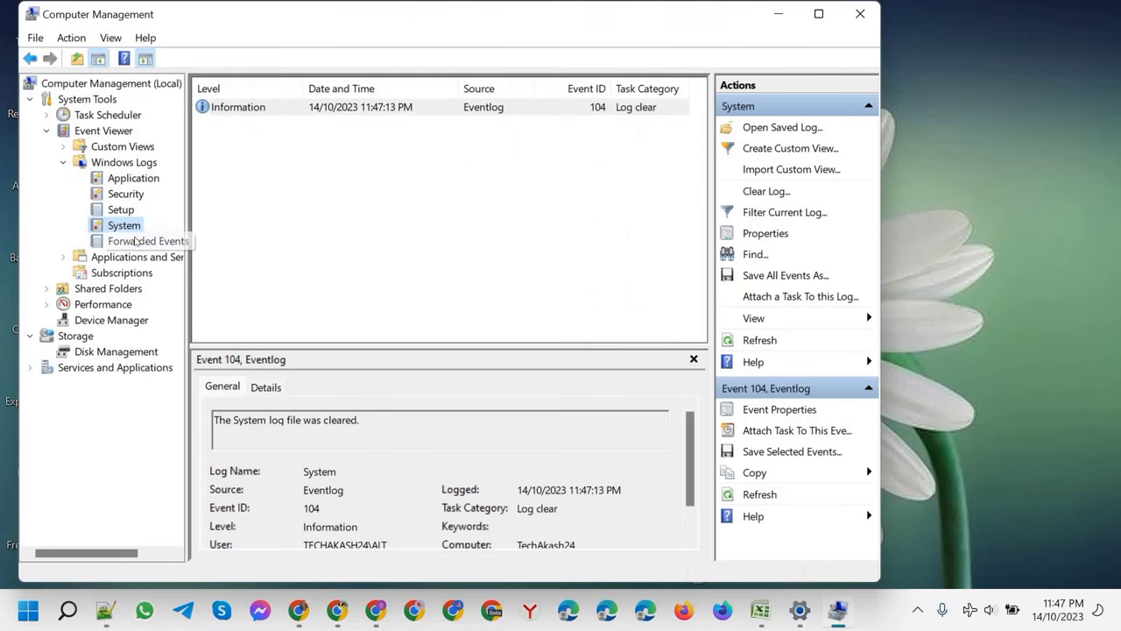
click(764, 193)
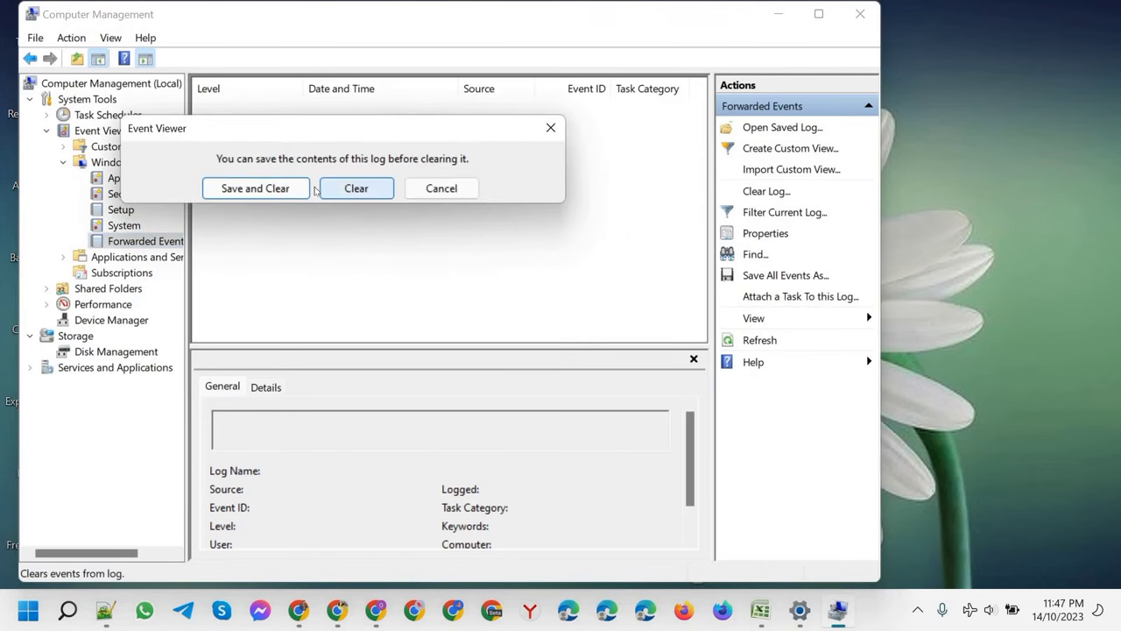
key(Return)
Step: Review the BITS, Windows Update and Windows Time services, then close Computer Management
click(29, 368)
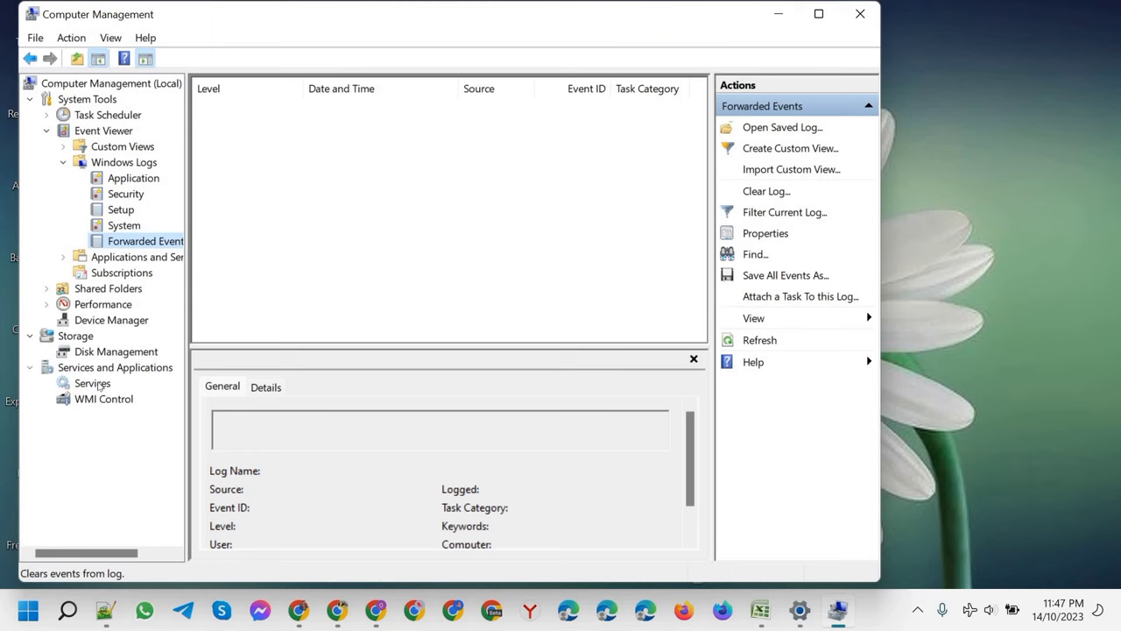
click(92, 383)
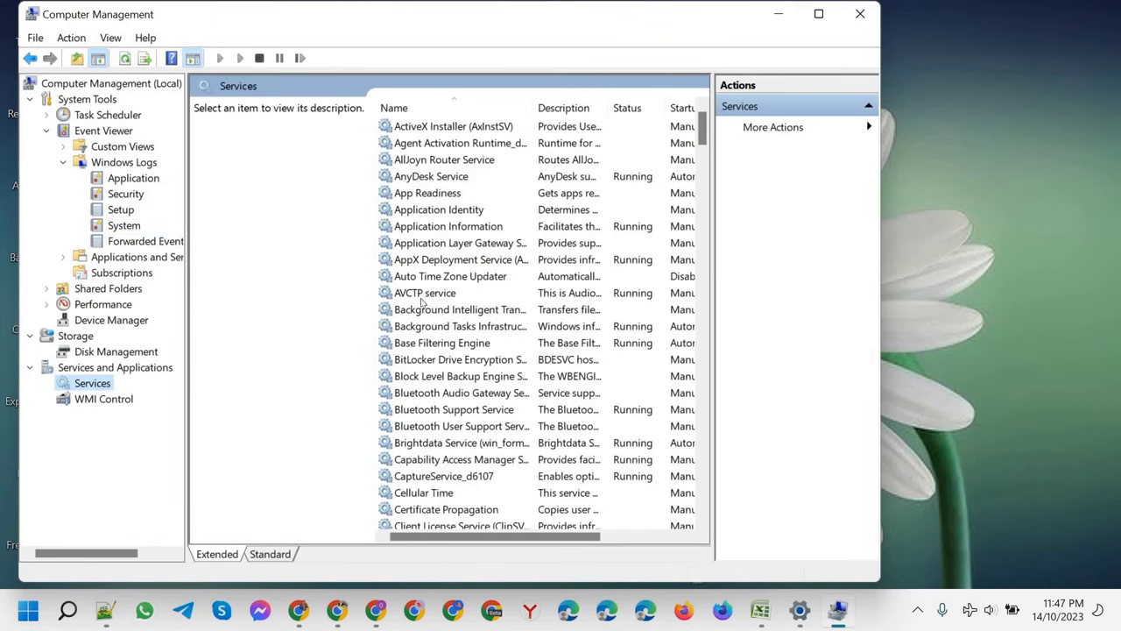
click(447, 310)
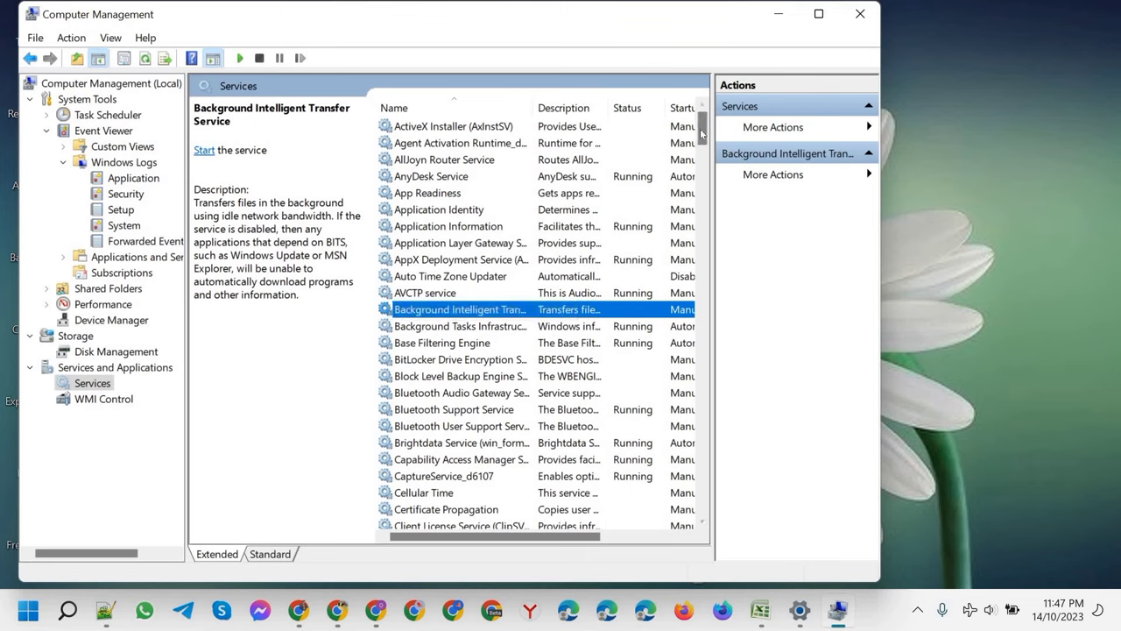
scroll(691, 309, down, 15)
scroll(690, 309, down, 20)
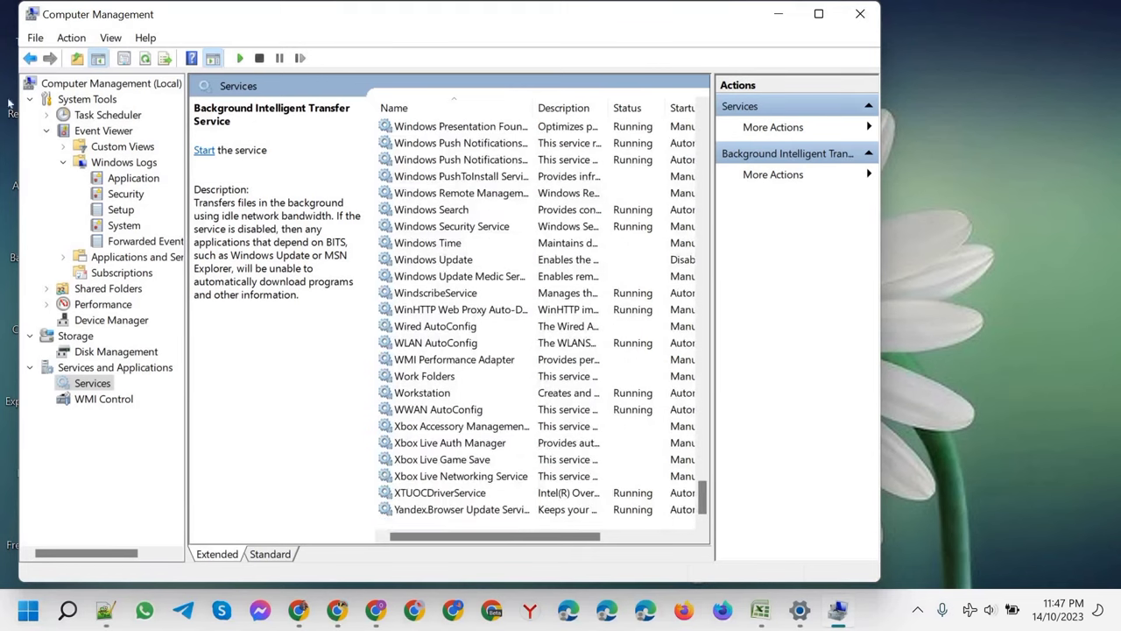
click(442, 260)
click(443, 245)
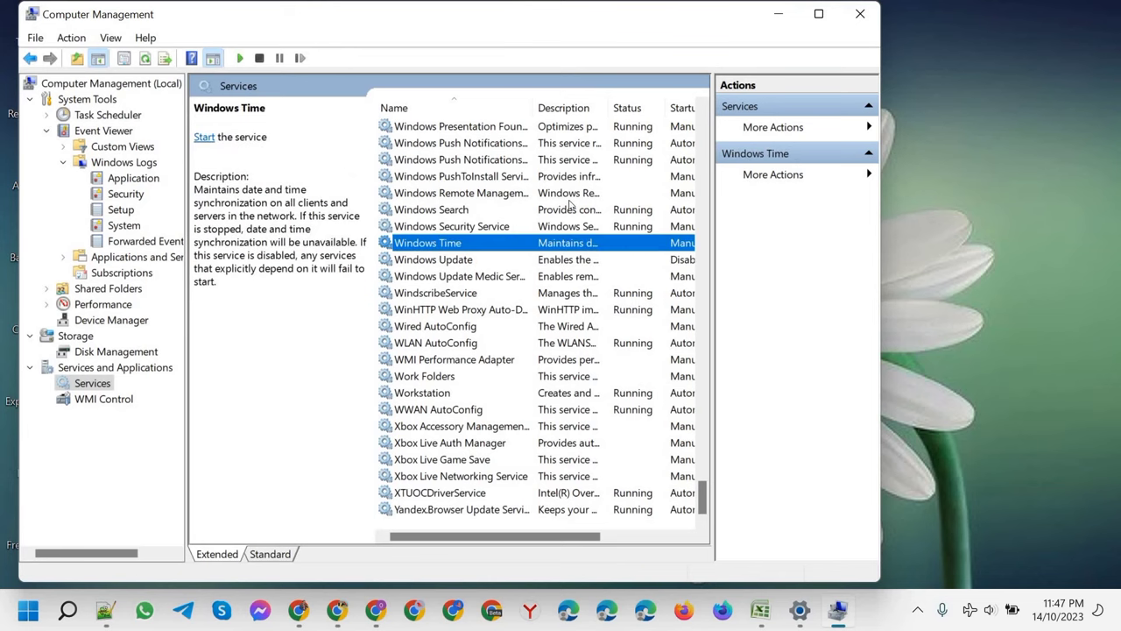
click(860, 14)
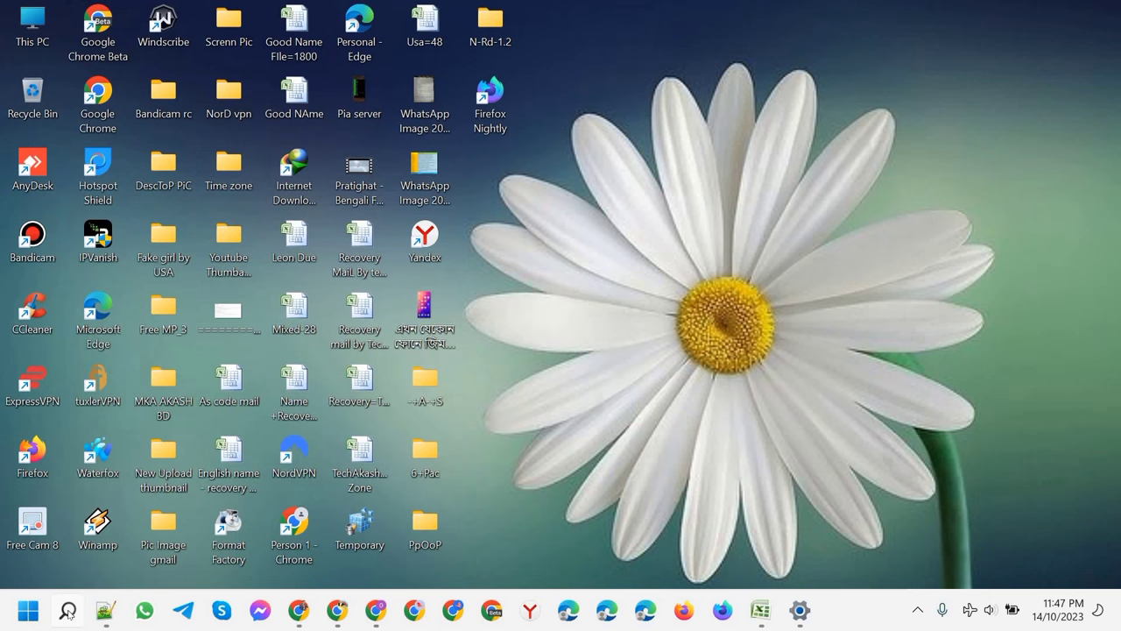
Step: Delete all browsing history, cookies, temporary files, form data and passwords through Internet Options, then apply
click(69, 611)
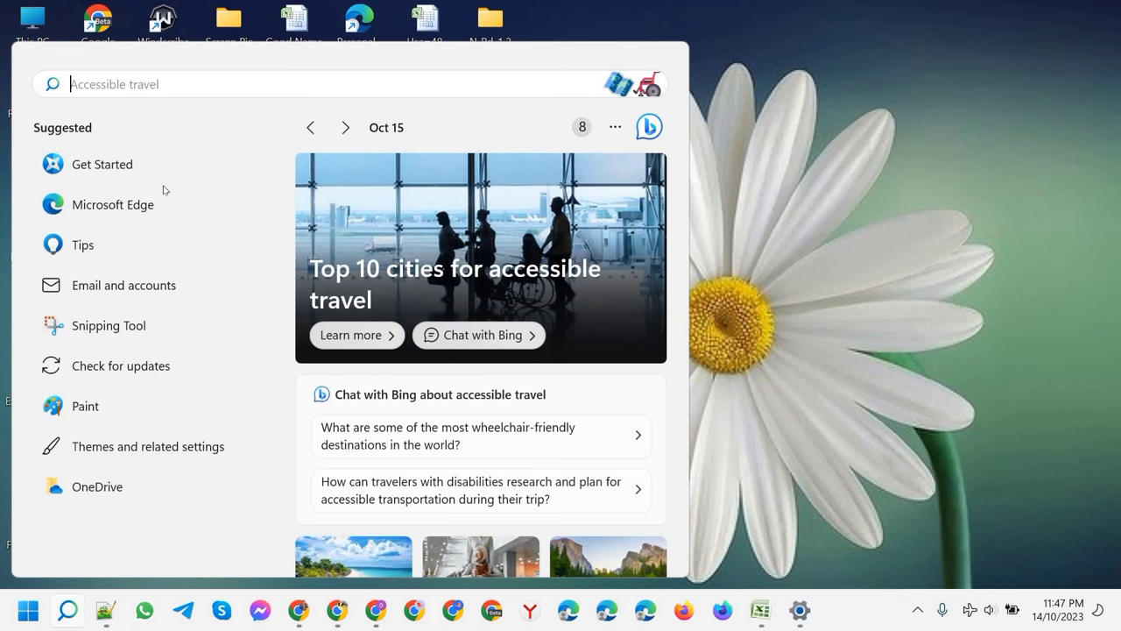
text(in)
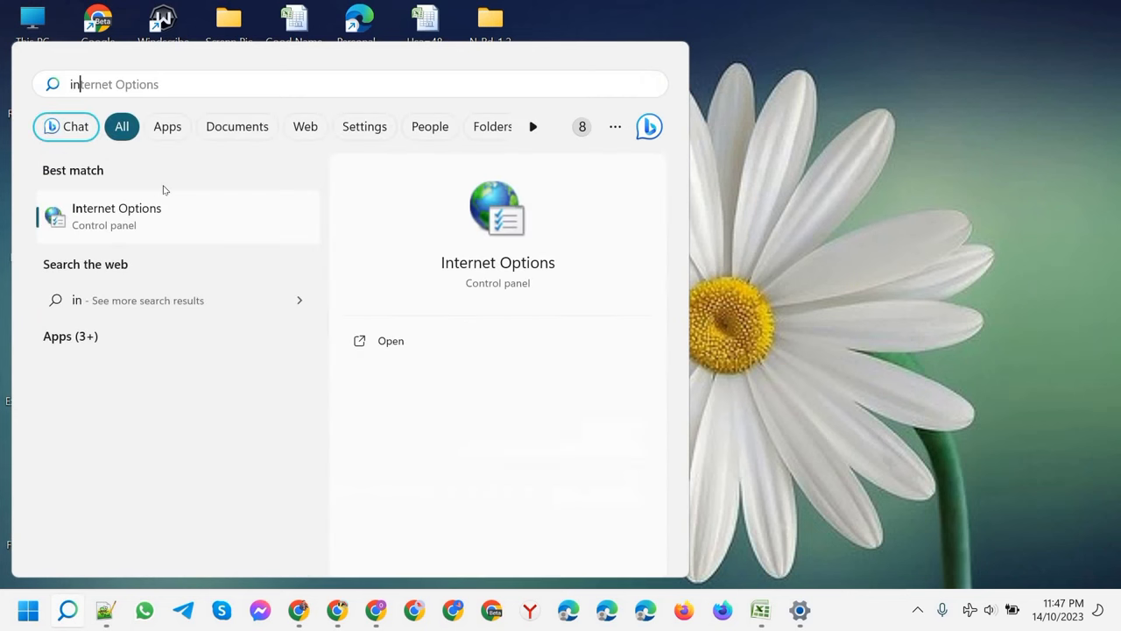
click(85, 212)
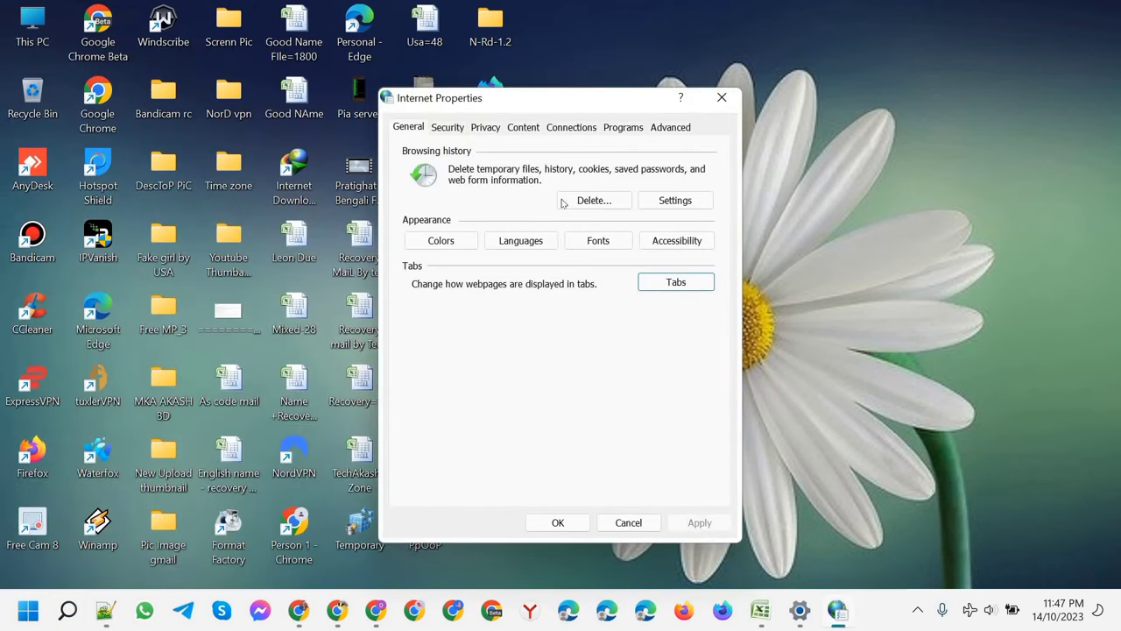
click(580, 202)
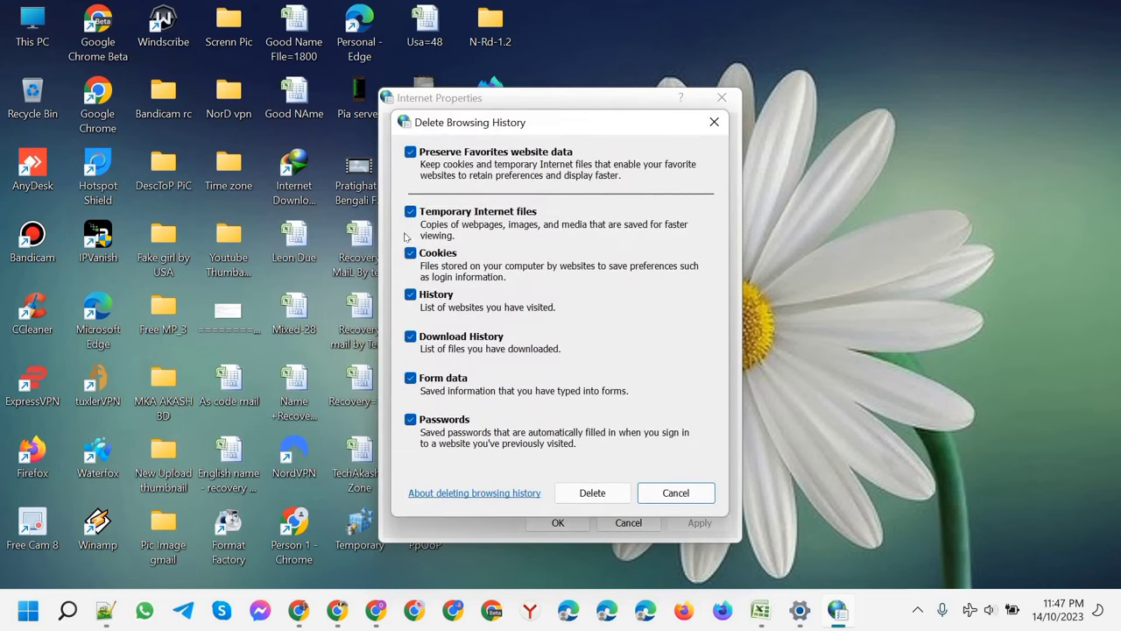
click(592, 492)
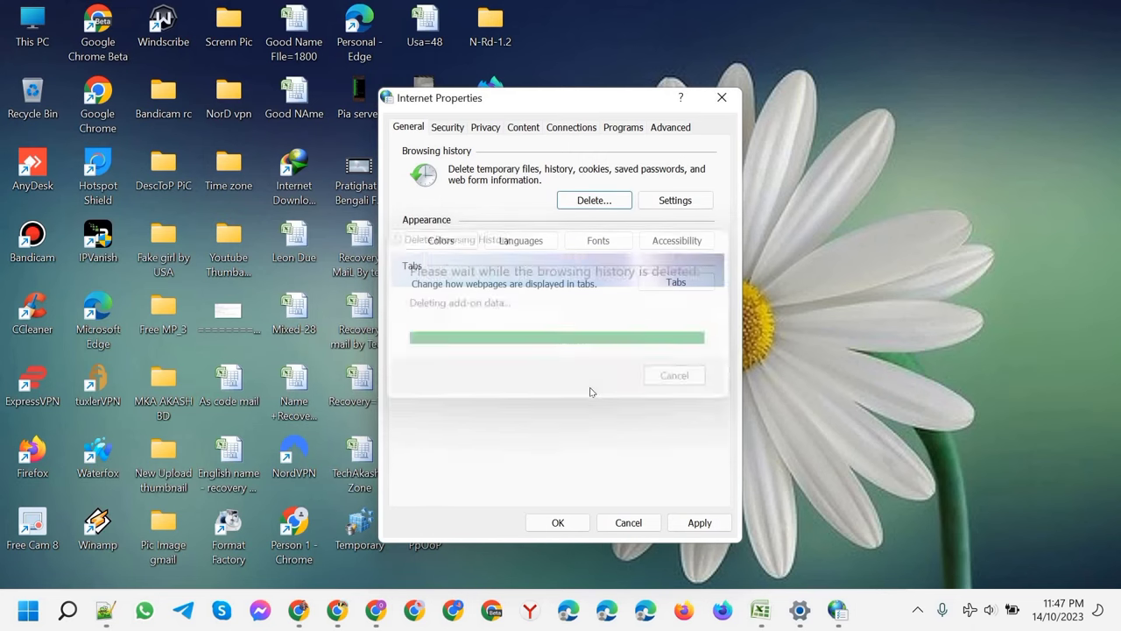
click(706, 524)
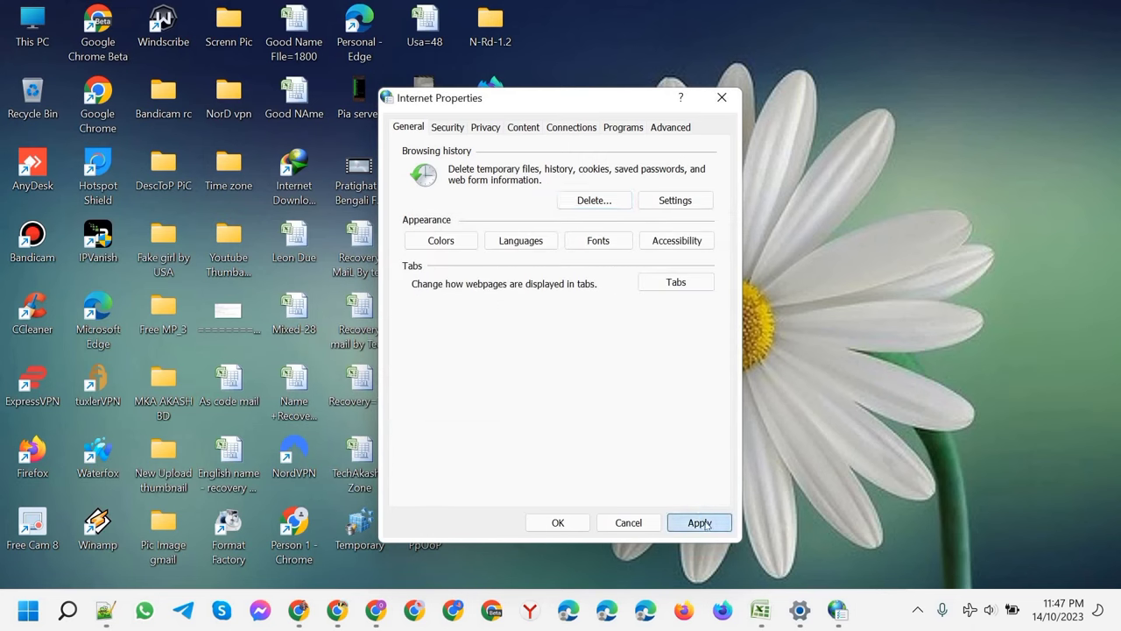
click(575, 523)
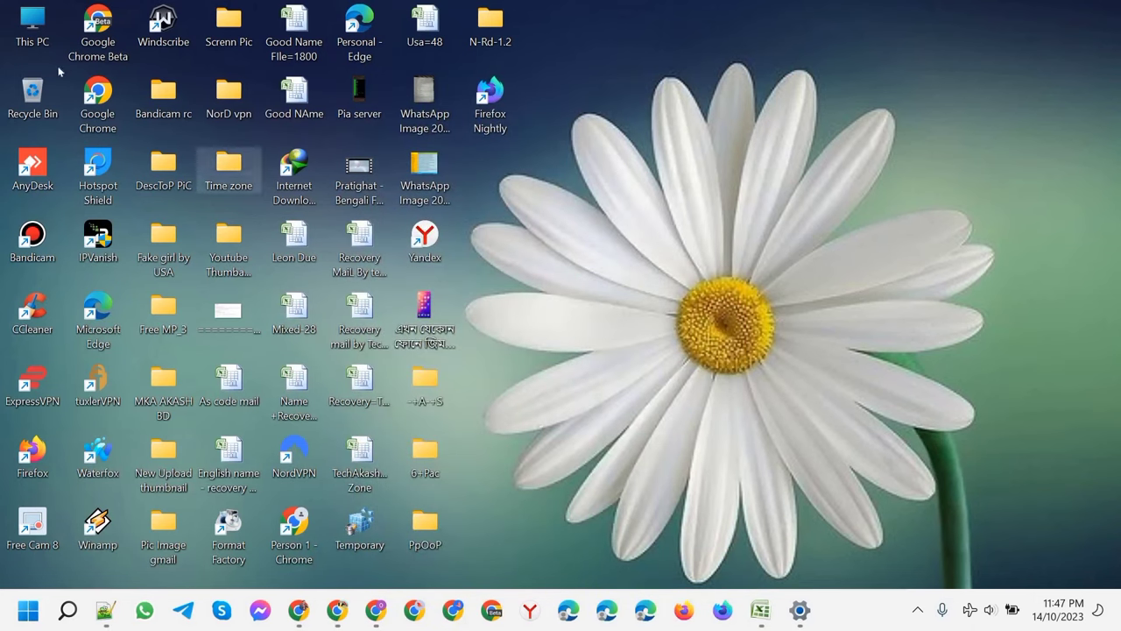
double_click(31, 37)
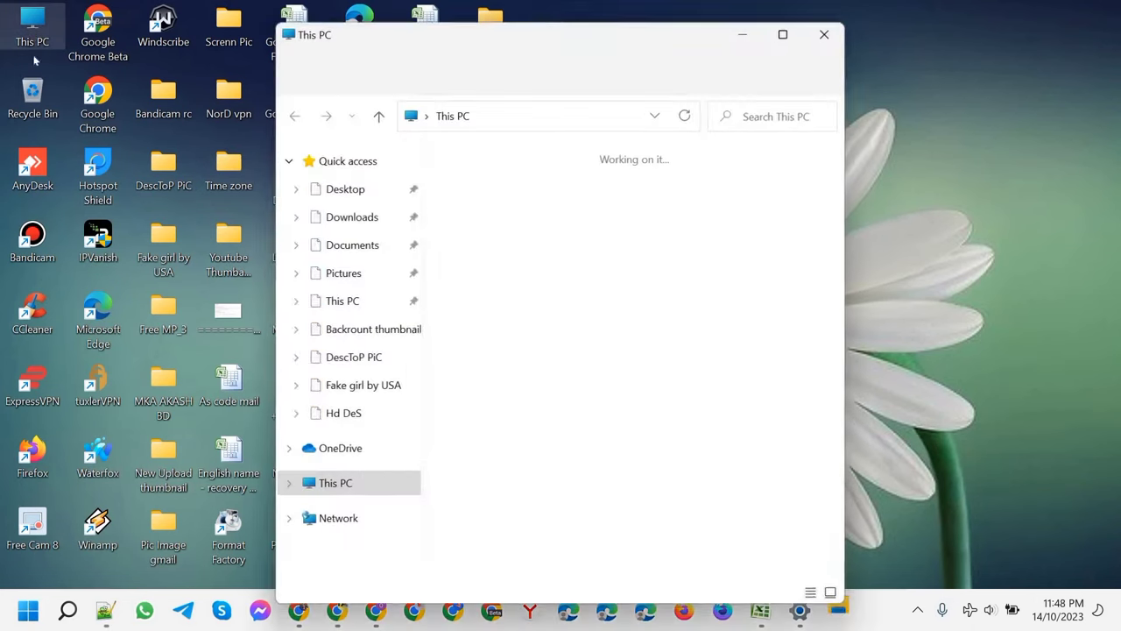
click(513, 210)
double_click(513, 211)
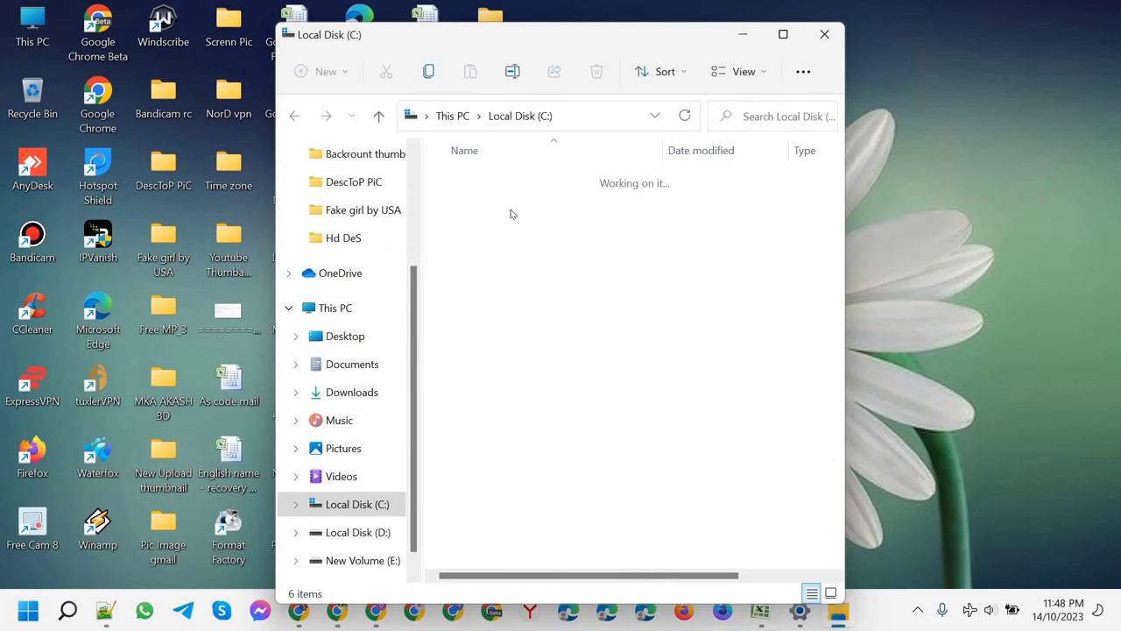
double_click(479, 318)
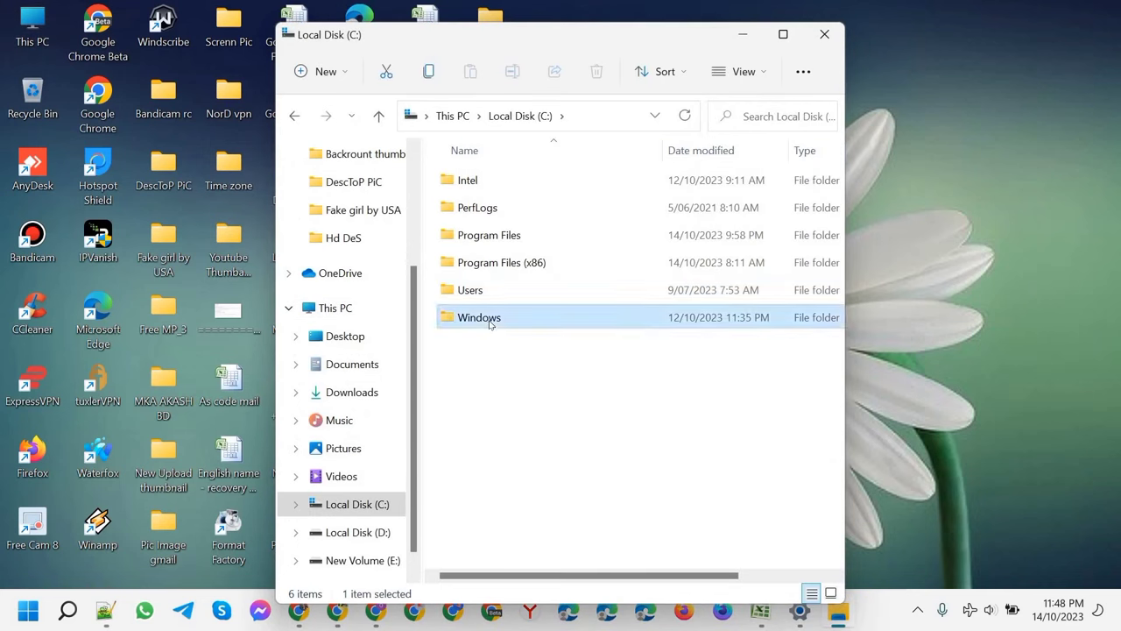
double_click(526, 42)
scroll(343, 300, down, 13)
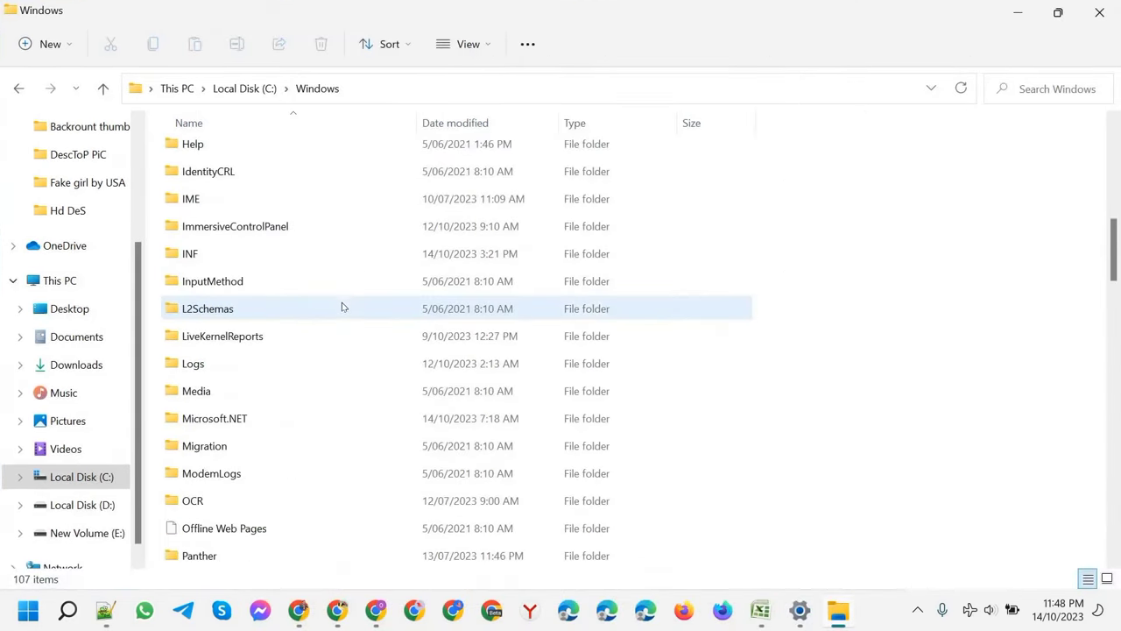
scroll(328, 335, down, 8)
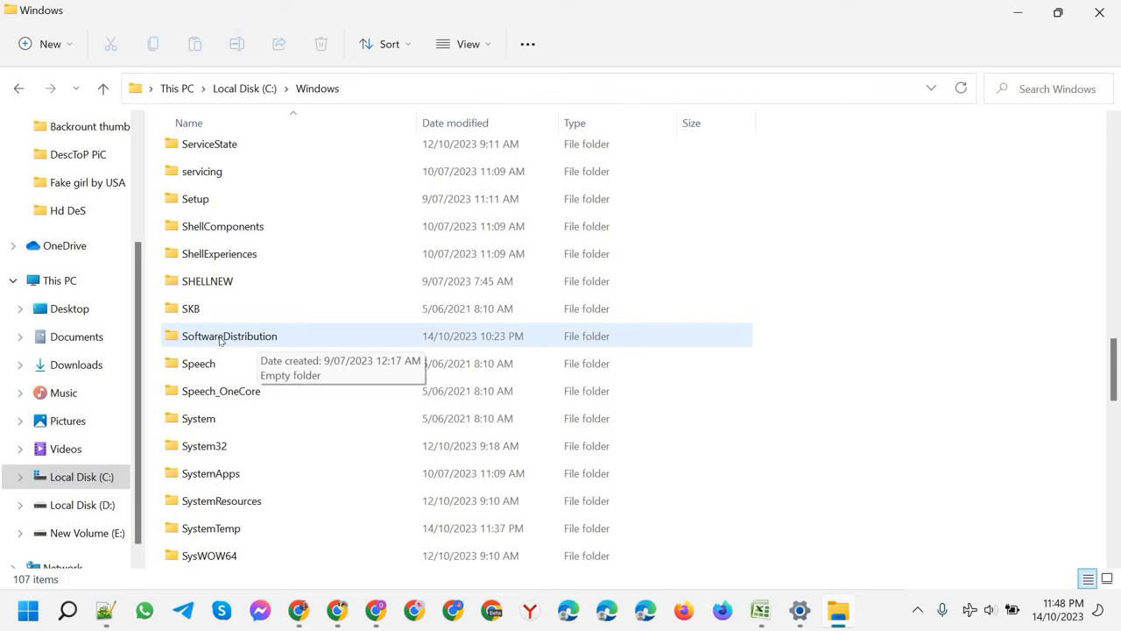
double_click(233, 336)
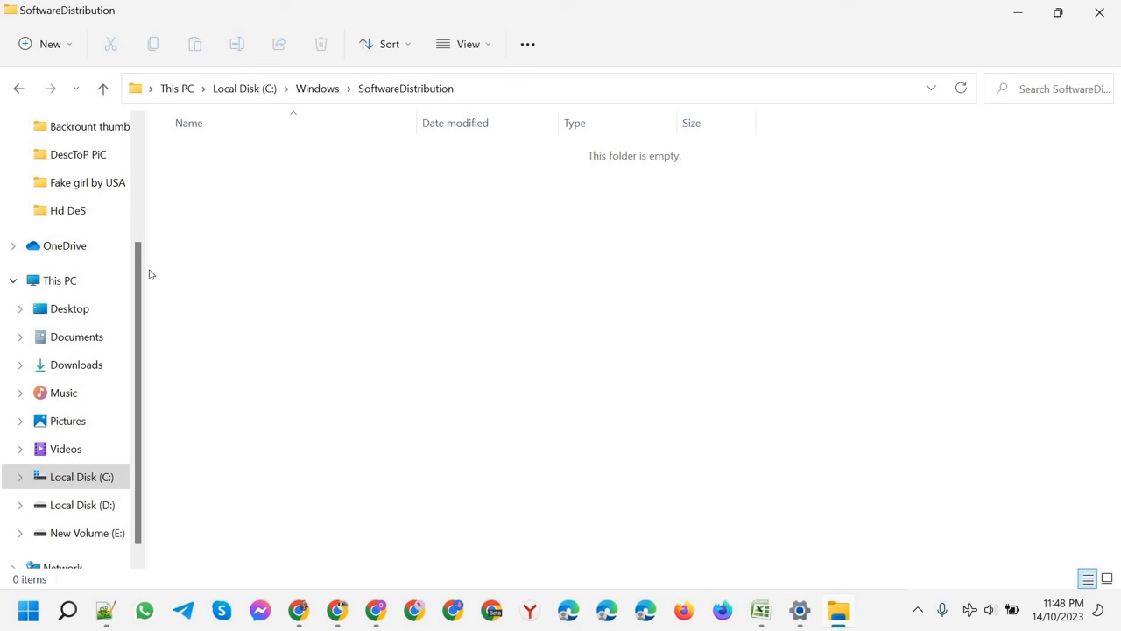
drag(138, 254, 141, 142)
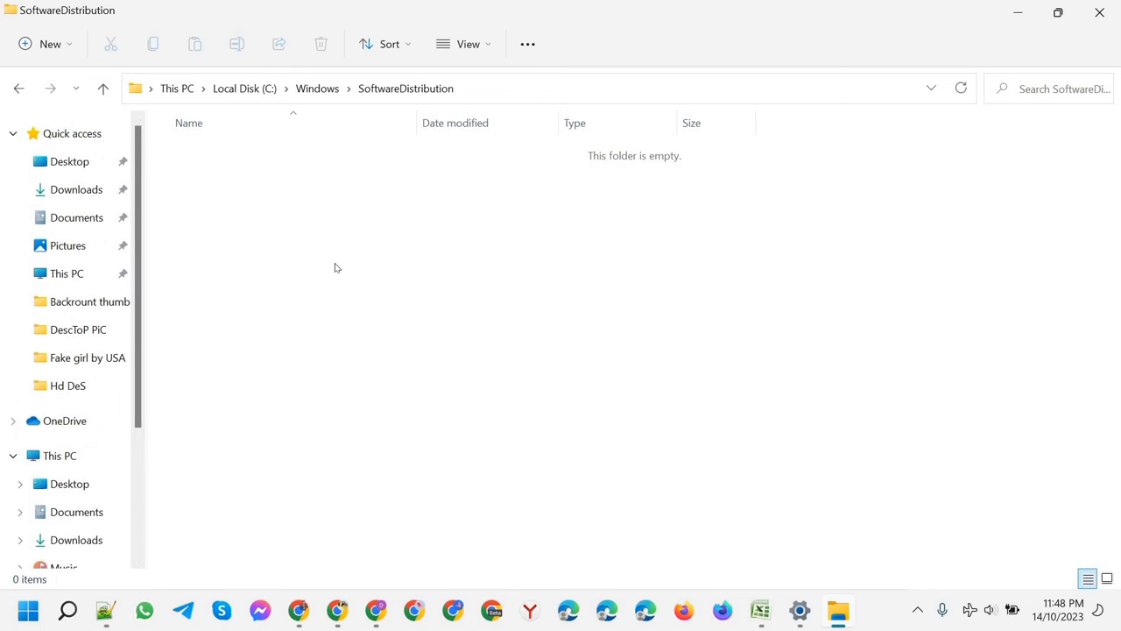
Step: Close File Explorer and refresh the desktop
click(1099, 12)
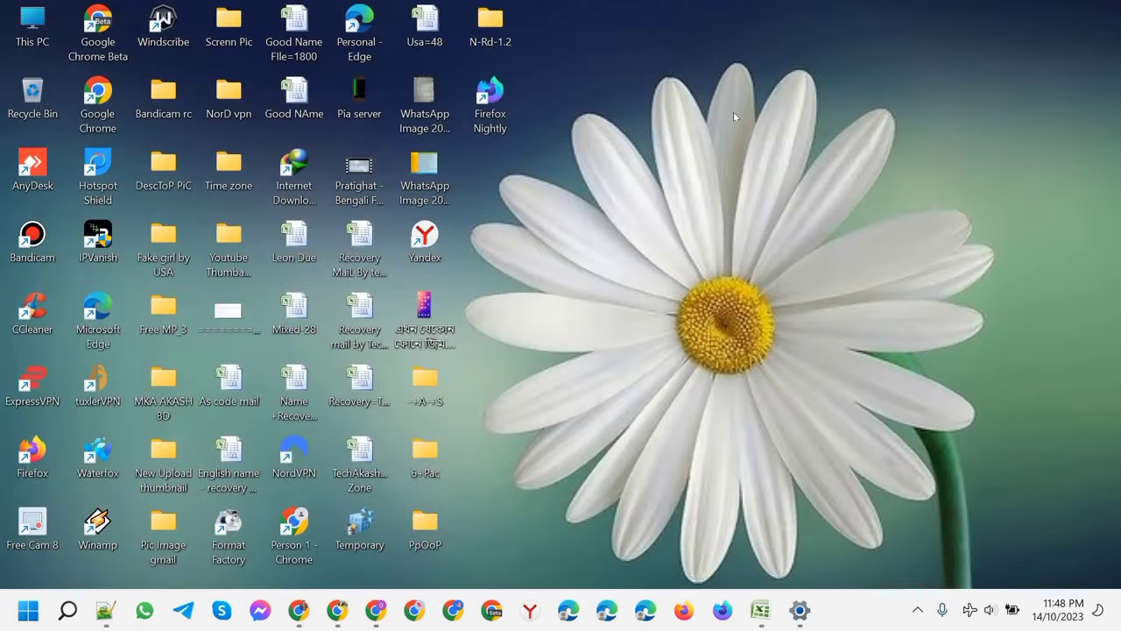
right_click(736, 131)
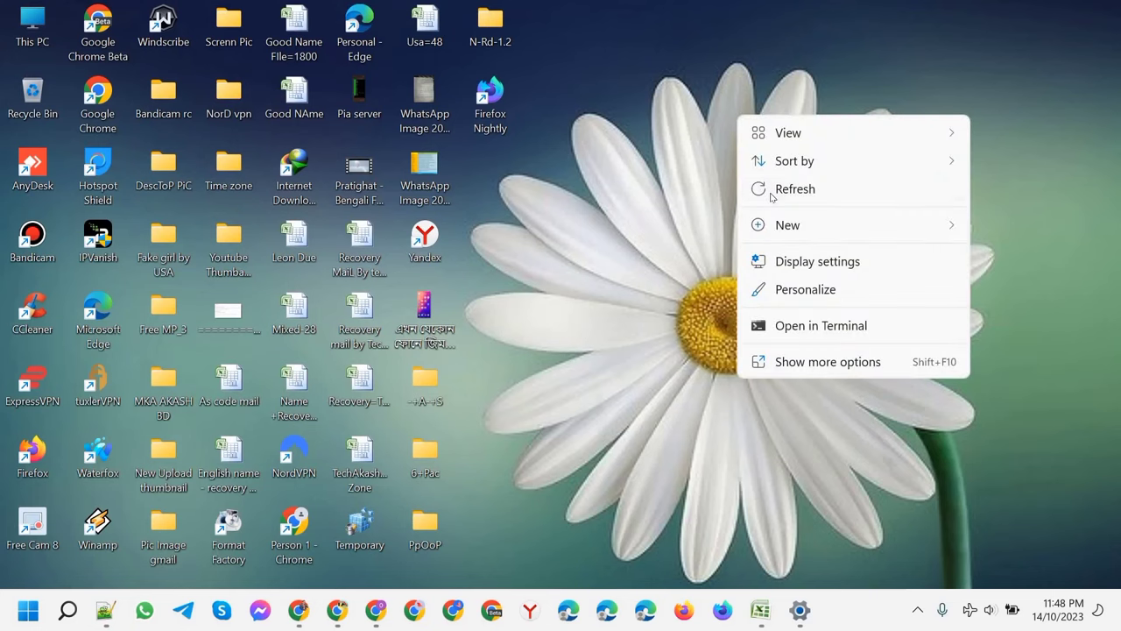
click(772, 190)
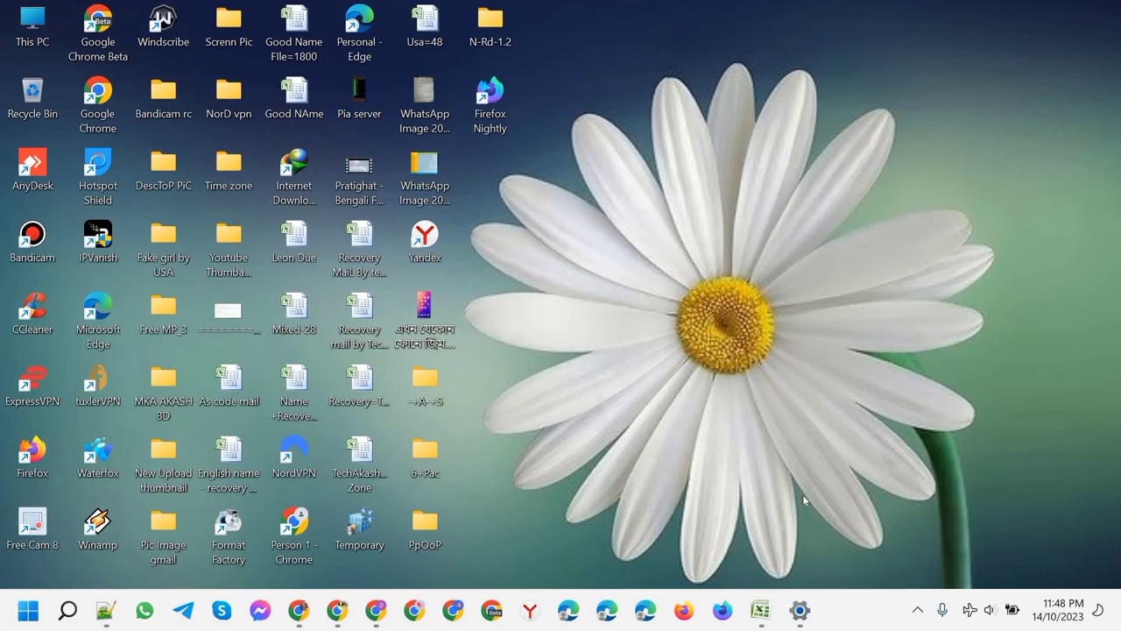
Step: Set the time zone to (UTC-06:00) Central America and minimize Settings
click(799, 610)
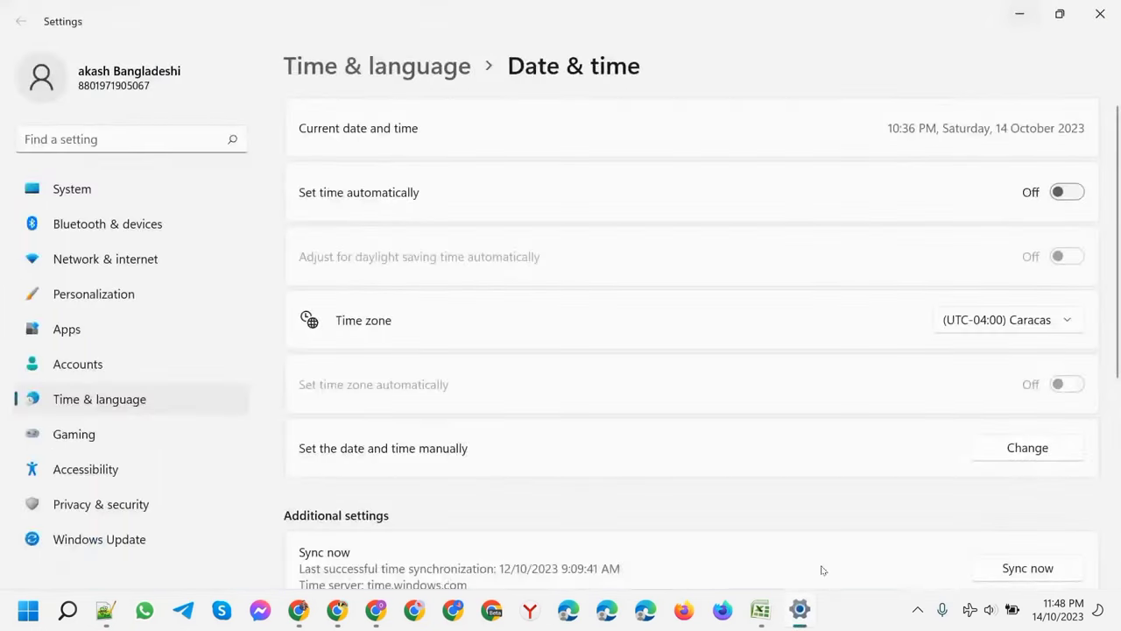
click(975, 321)
scroll(973, 321, up, 3)
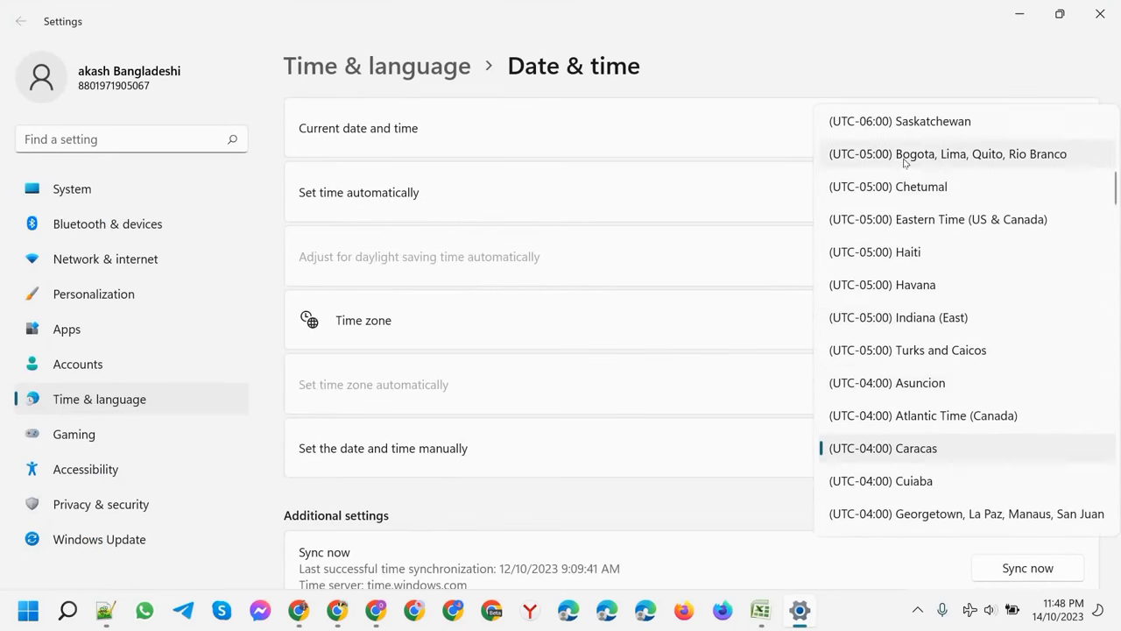
scroll(920, 248, up, 1)
scroll(918, 248, up, 1)
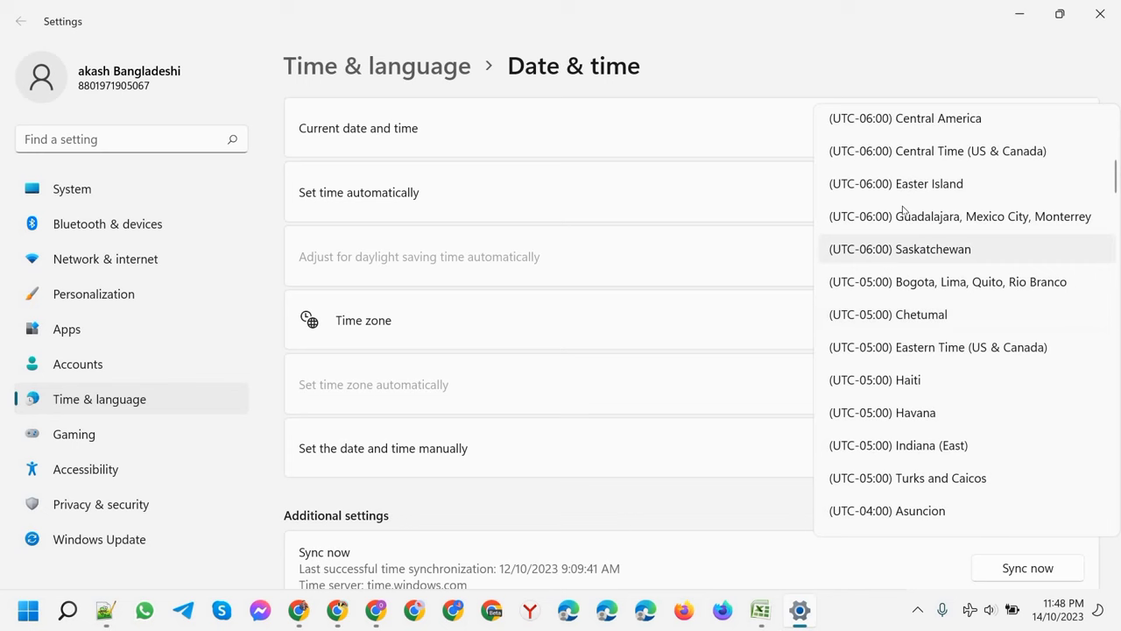
click(903, 123)
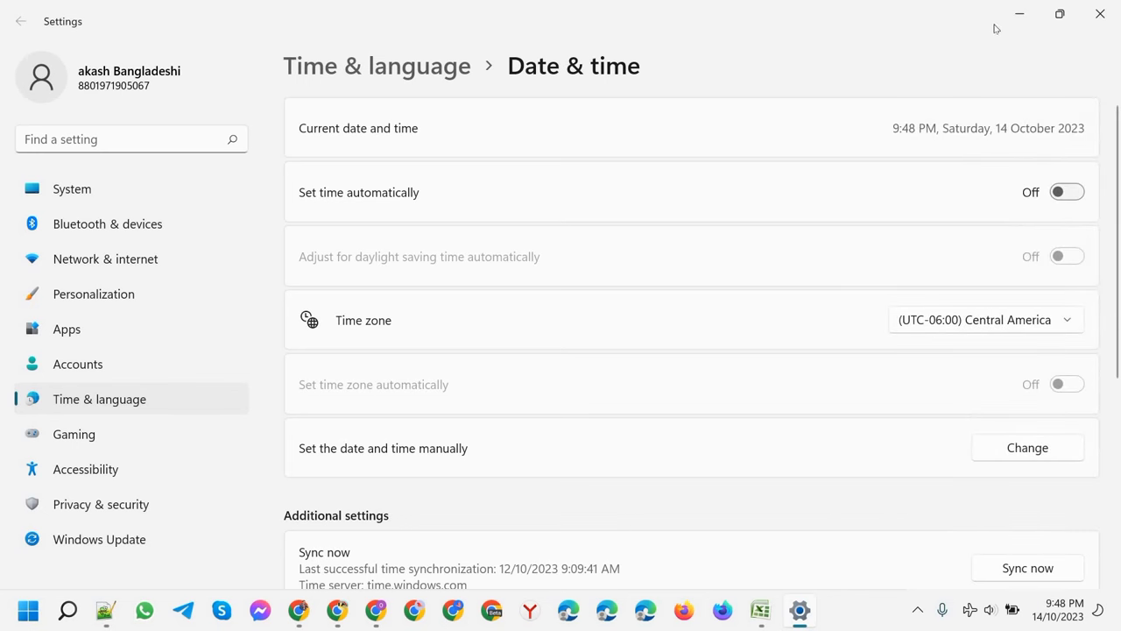
click(1019, 14)
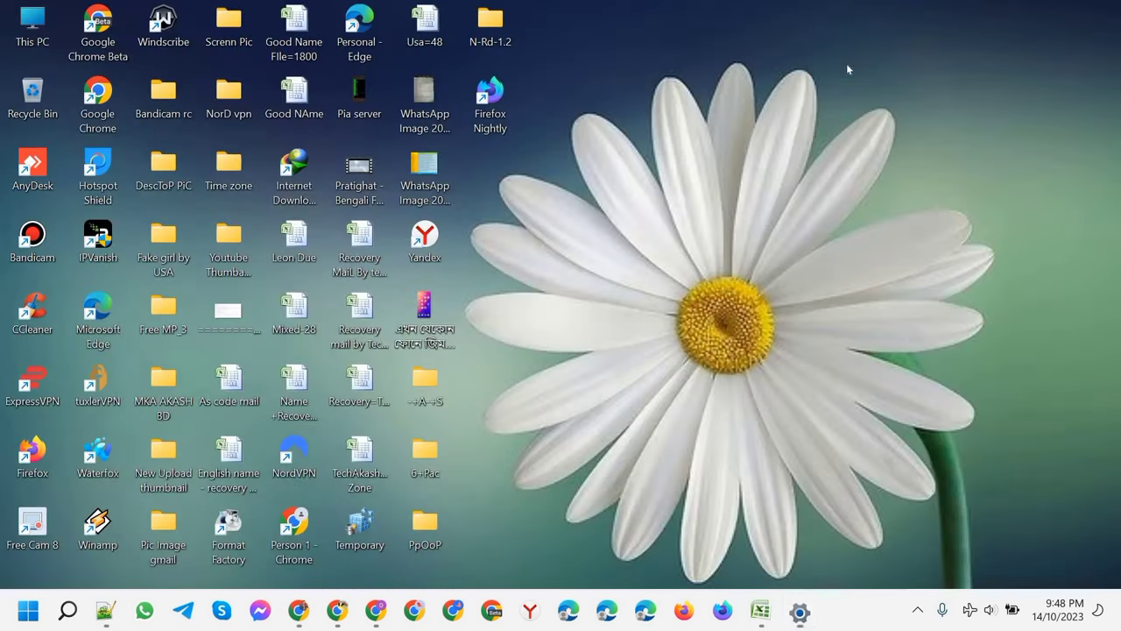
right_click(842, 135)
Step: Refresh the desktop, open ExpressVPN from the tray and select USA - Dallas
click(857, 144)
click(918, 611)
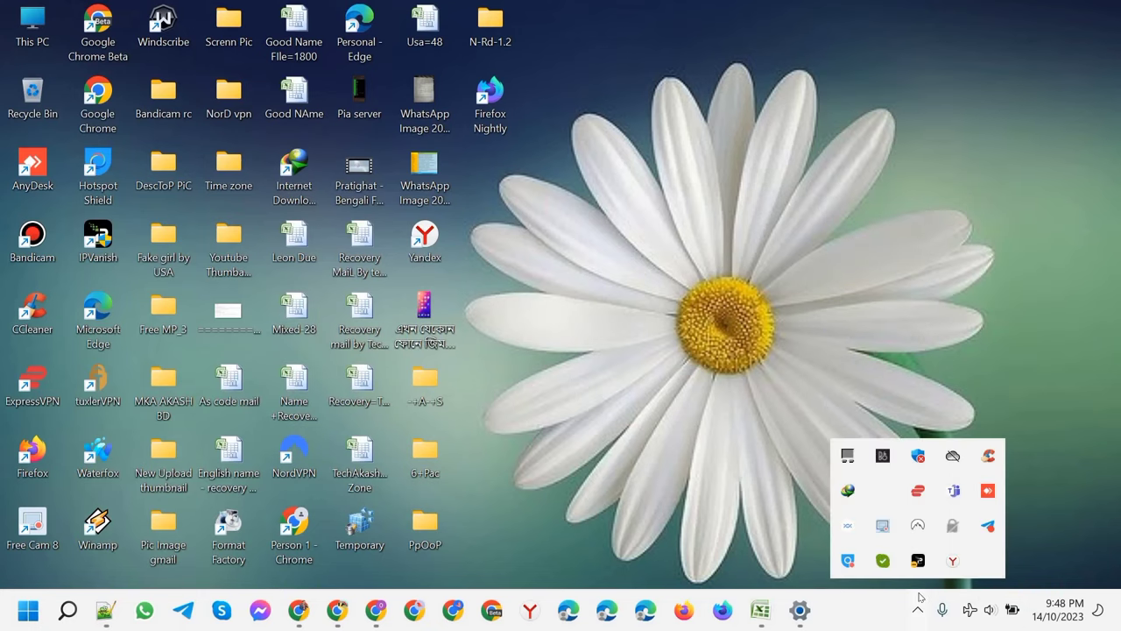
click(918, 492)
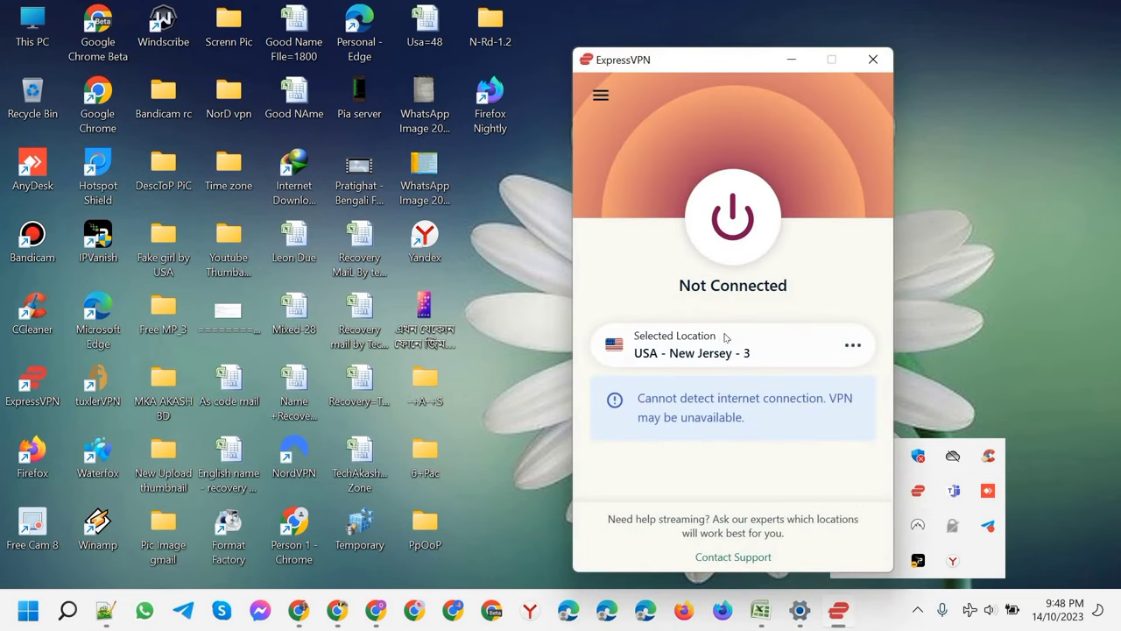
click(852, 347)
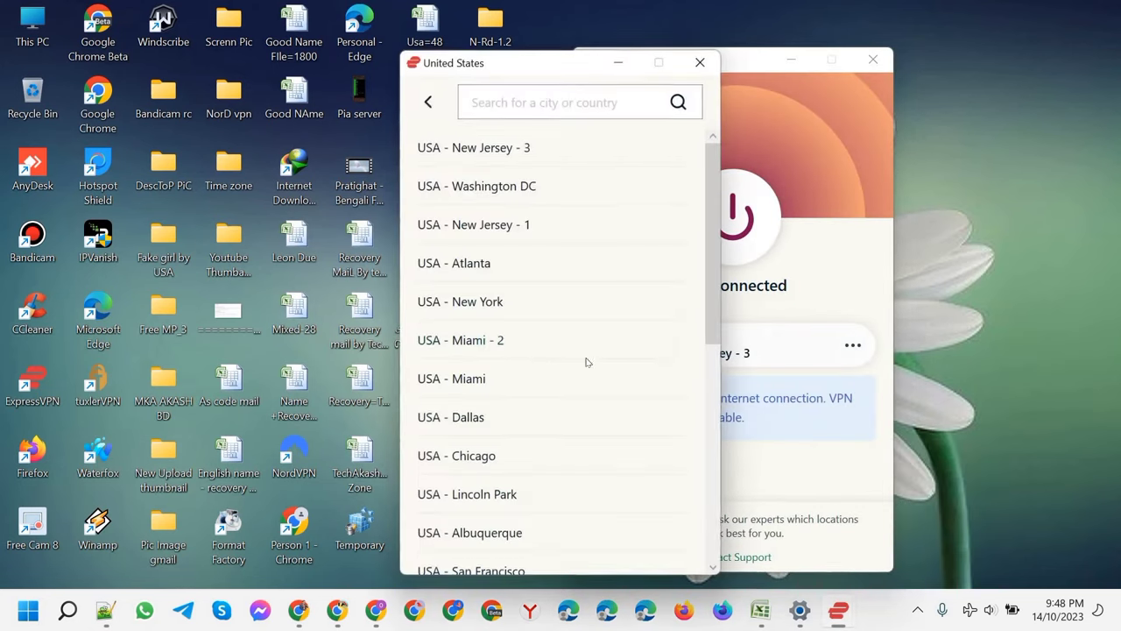
click(476, 418)
click(755, 233)
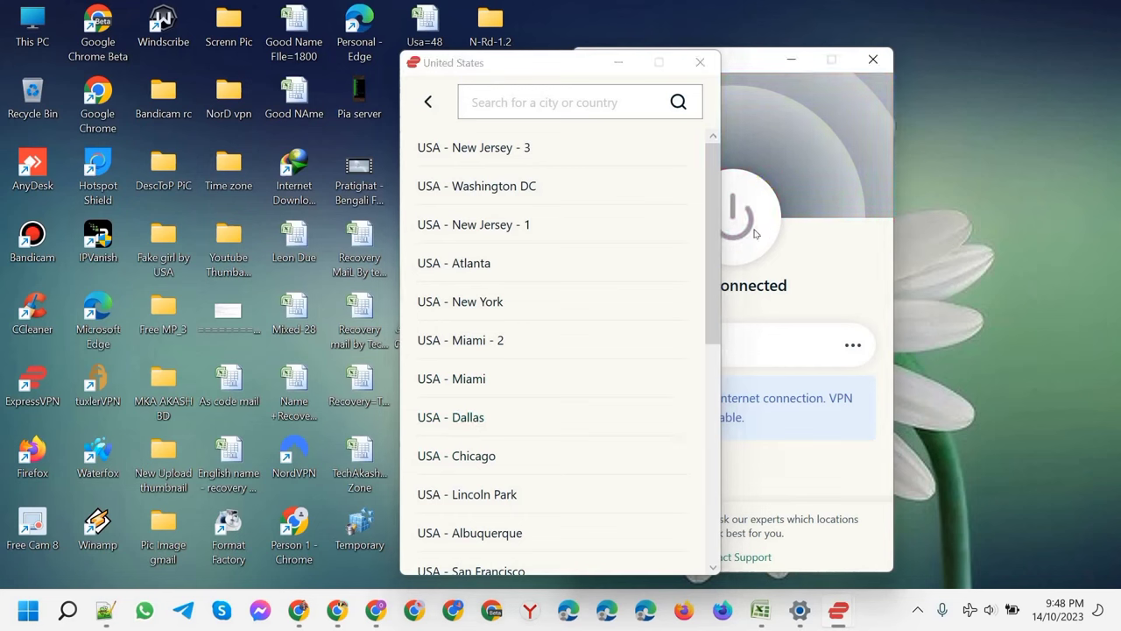
click(700, 62)
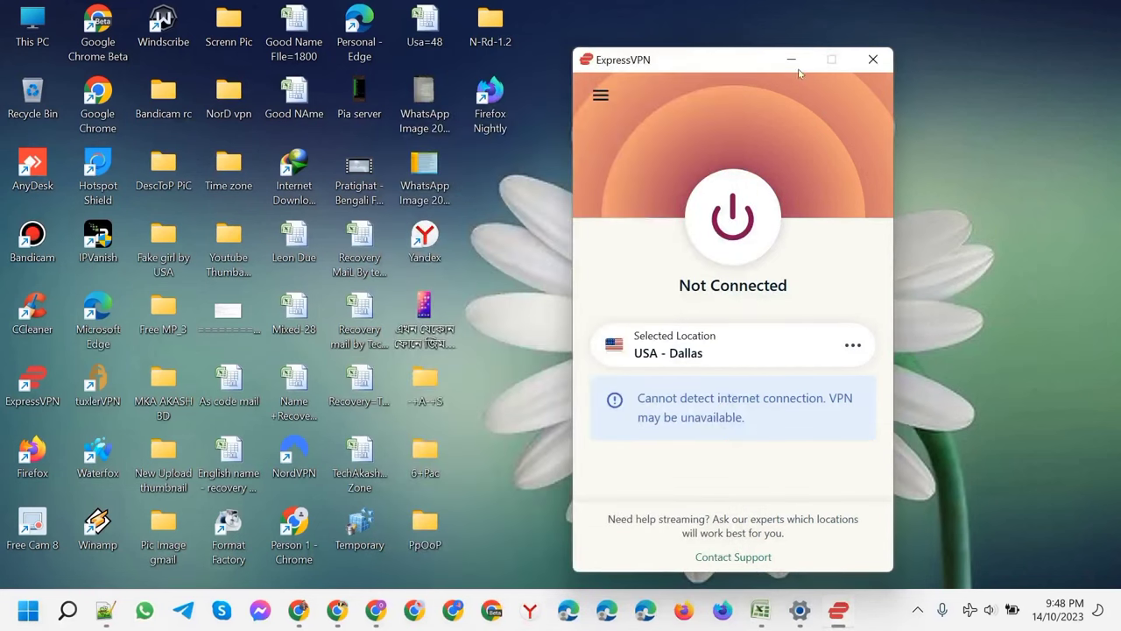
Step: Turn off airplane mode and connect the VPN to USA - Dallas
click(975, 613)
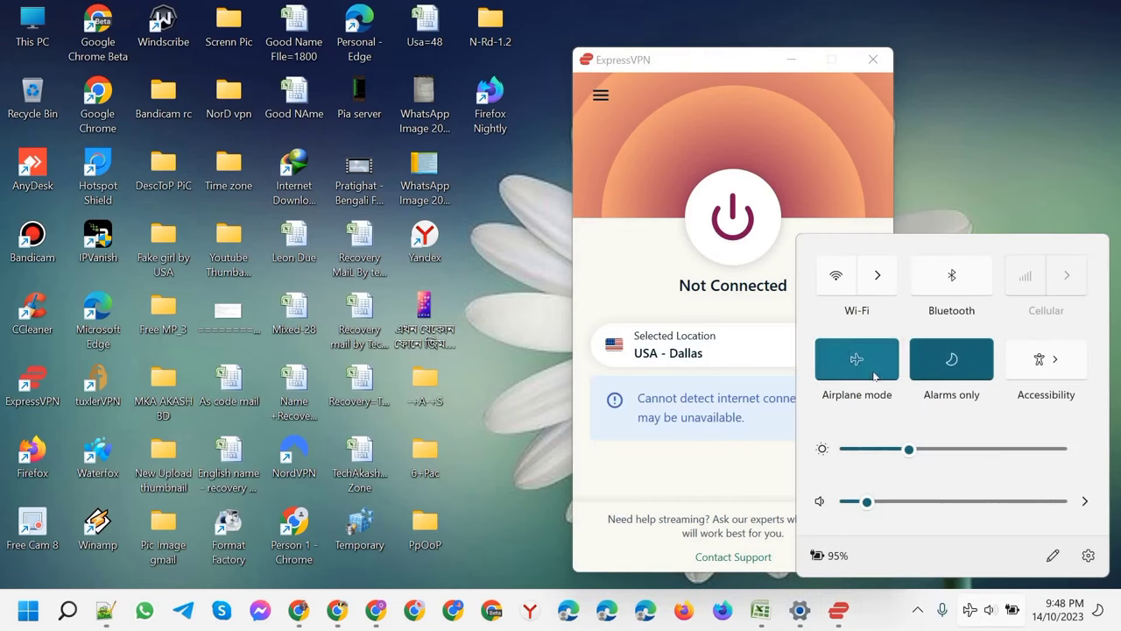
click(871, 375)
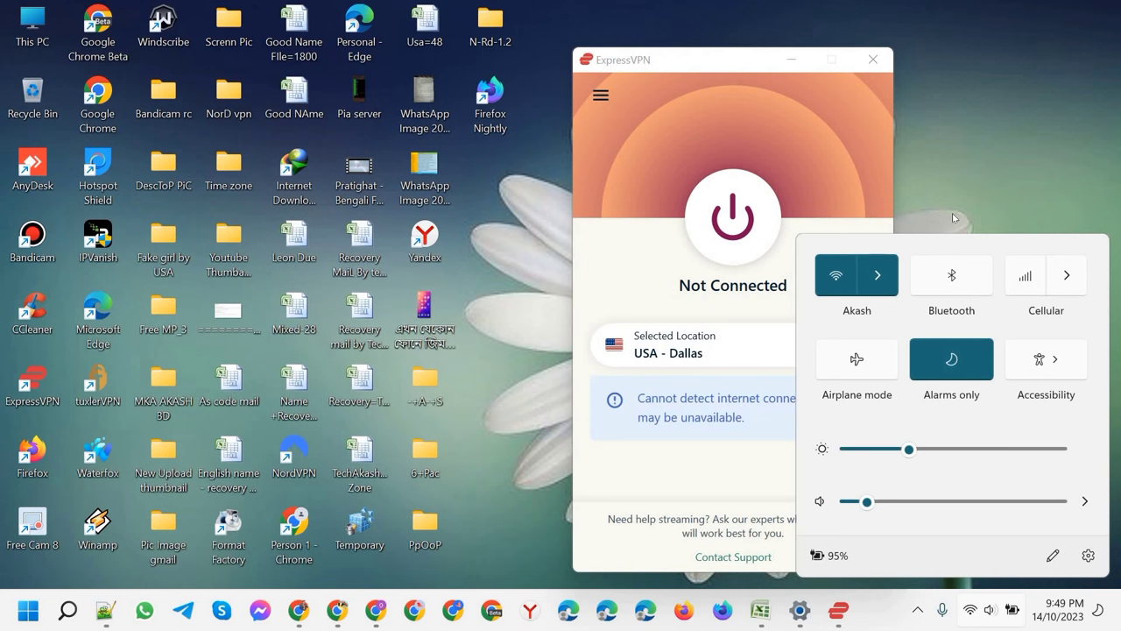
click(693, 64)
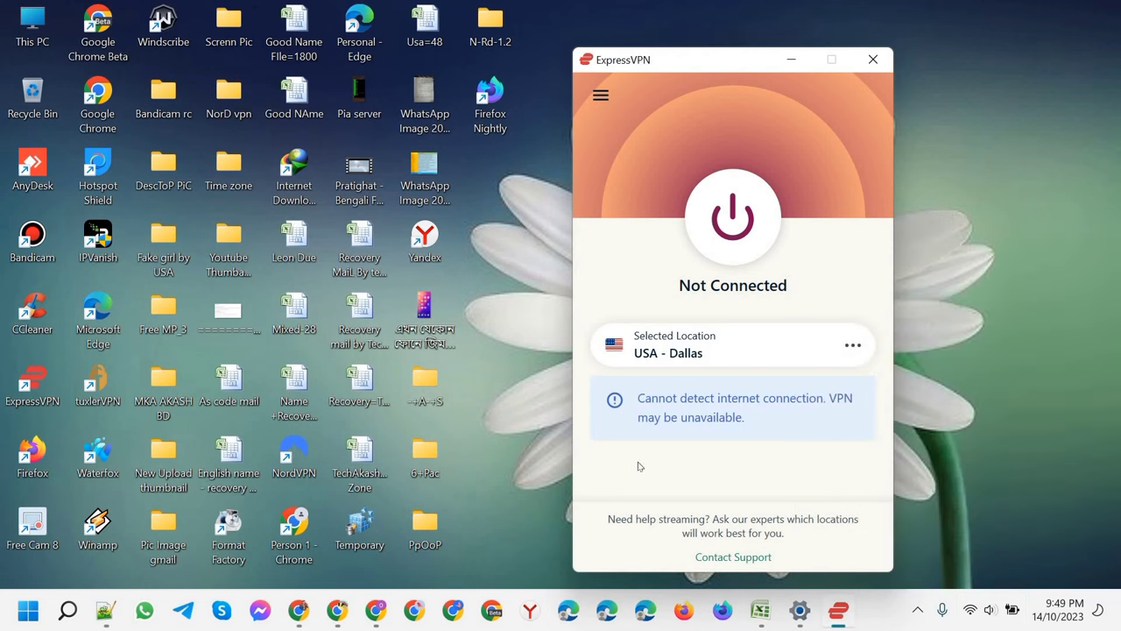
click(734, 220)
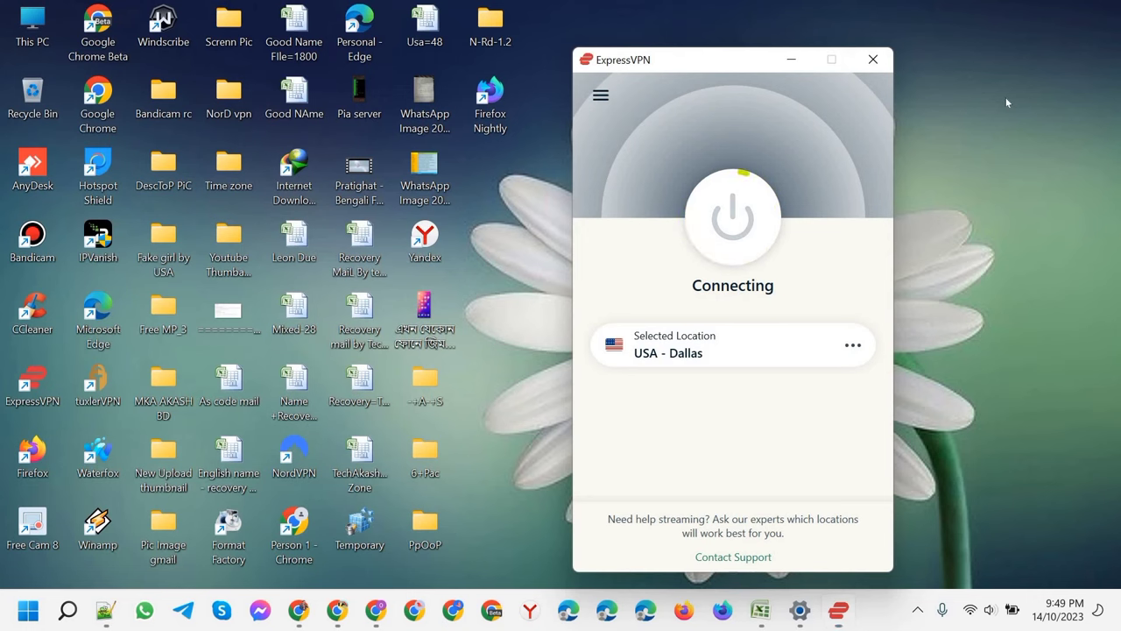
Step: Refresh the desktop and minimize the ExpressVPN window
right_click(936, 171)
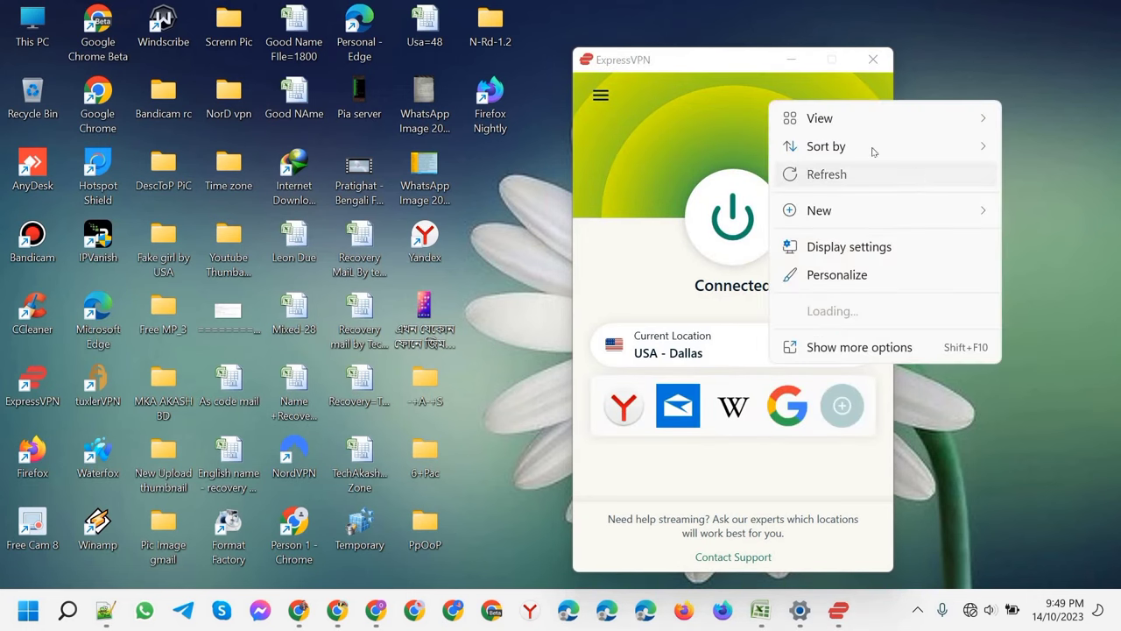
key(v)
key(d)
click(790, 60)
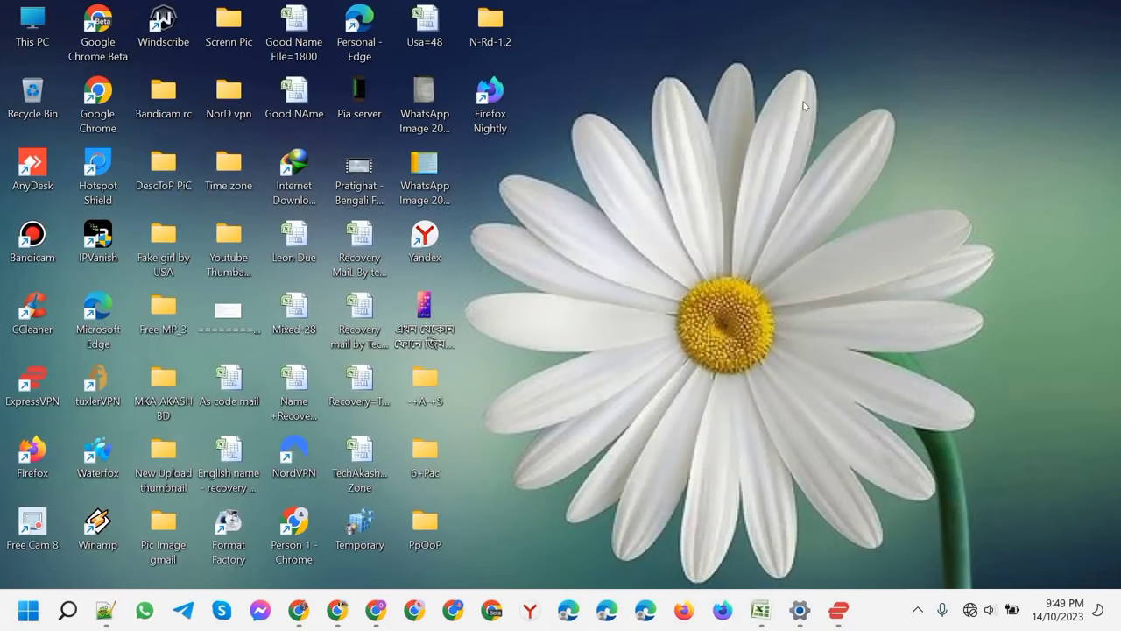
Step: Launch Firefox, dismiss the default-browser prompt and clear all browsing history with Ctrl+Shift+Delete
right_click(804, 102)
click(835, 144)
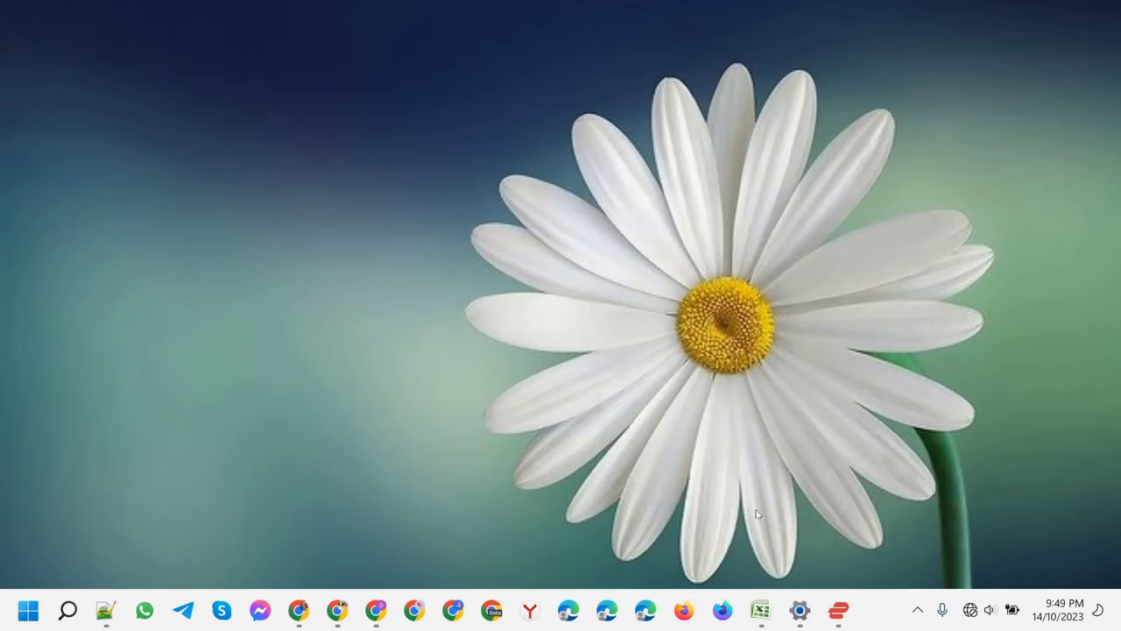
click(682, 612)
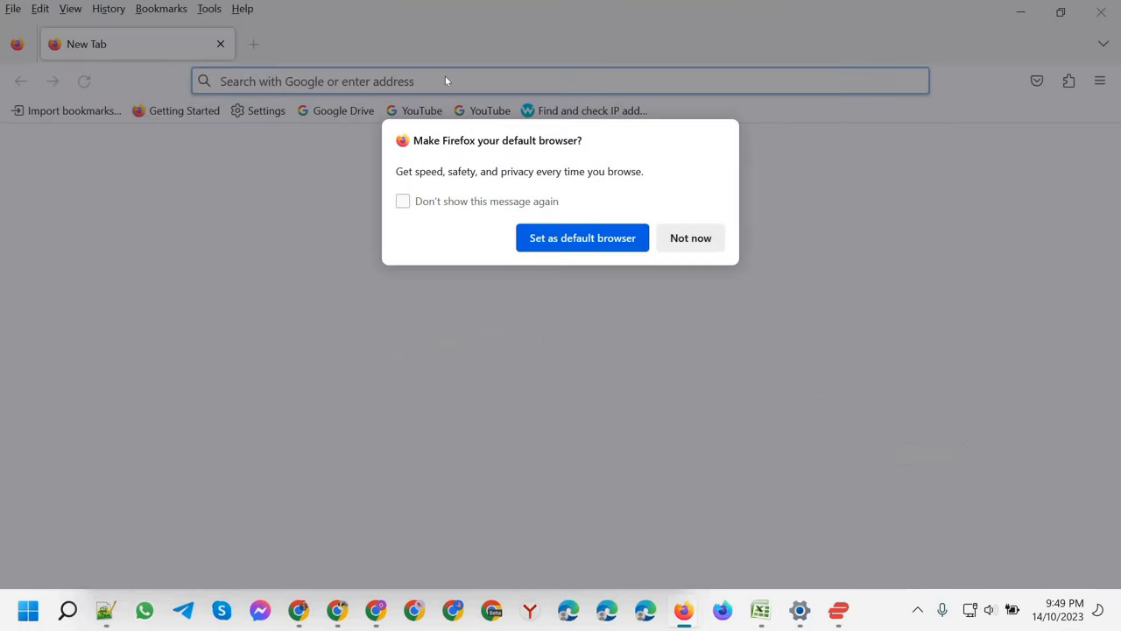
click(690, 238)
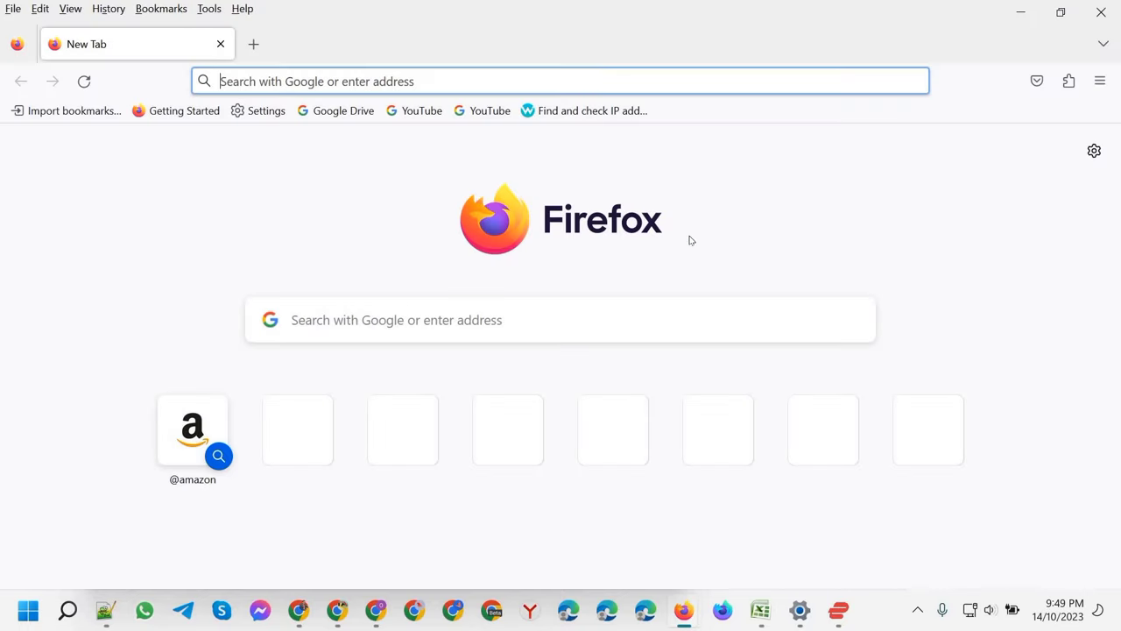
key(ctrl+shift+Delete)
click(609, 482)
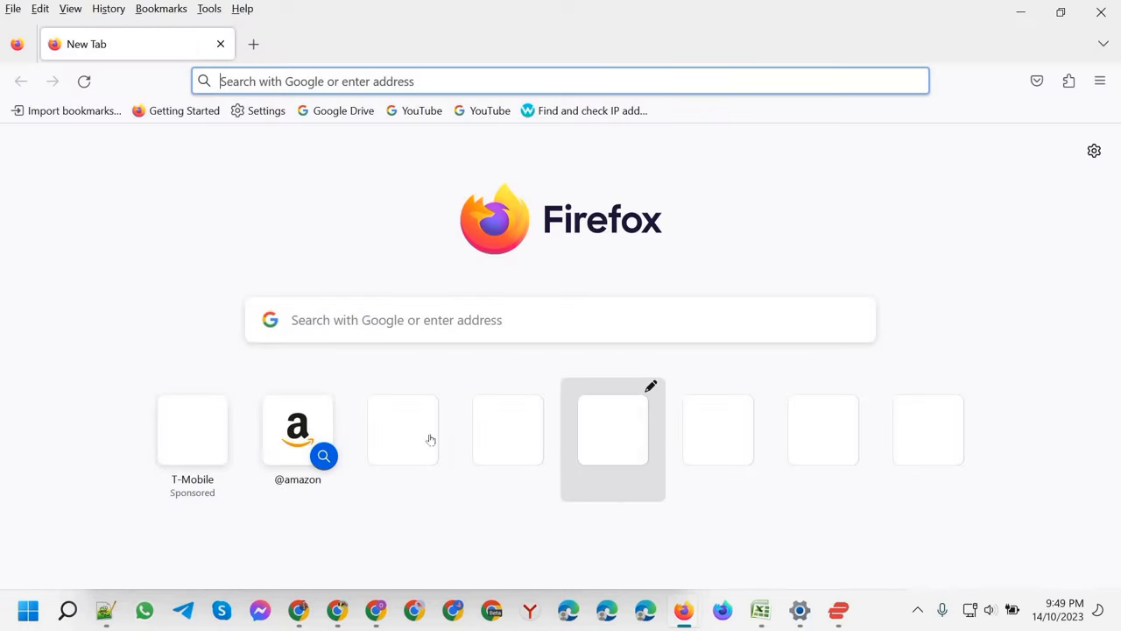
Step: Open the User-Agent Switcher extension from Firefox's extensions list
click(1061, 92)
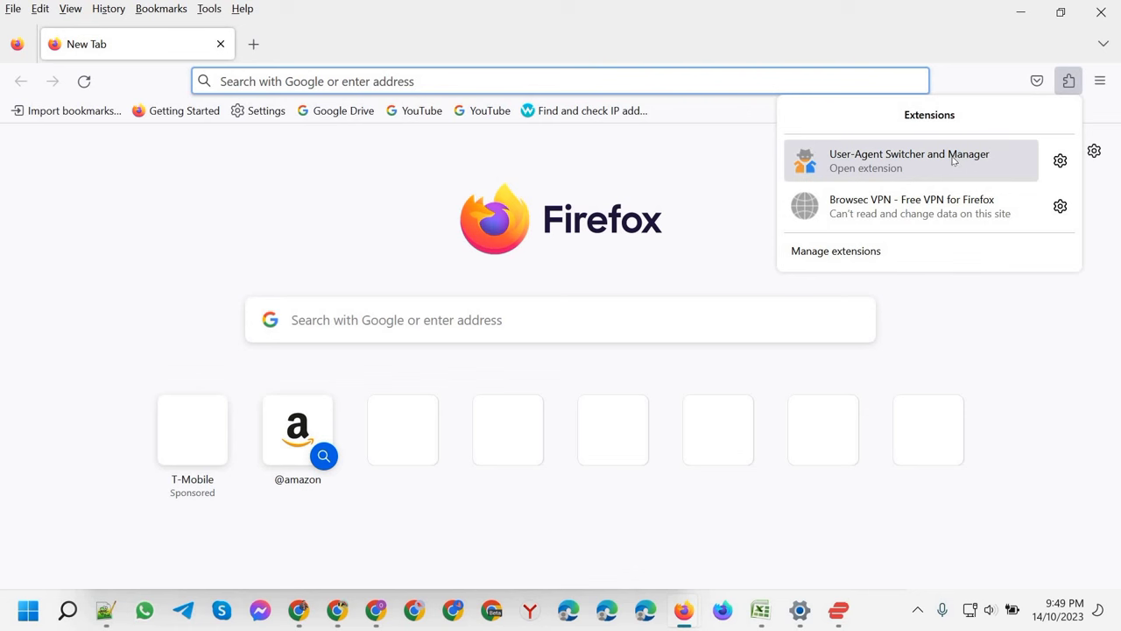
click(954, 160)
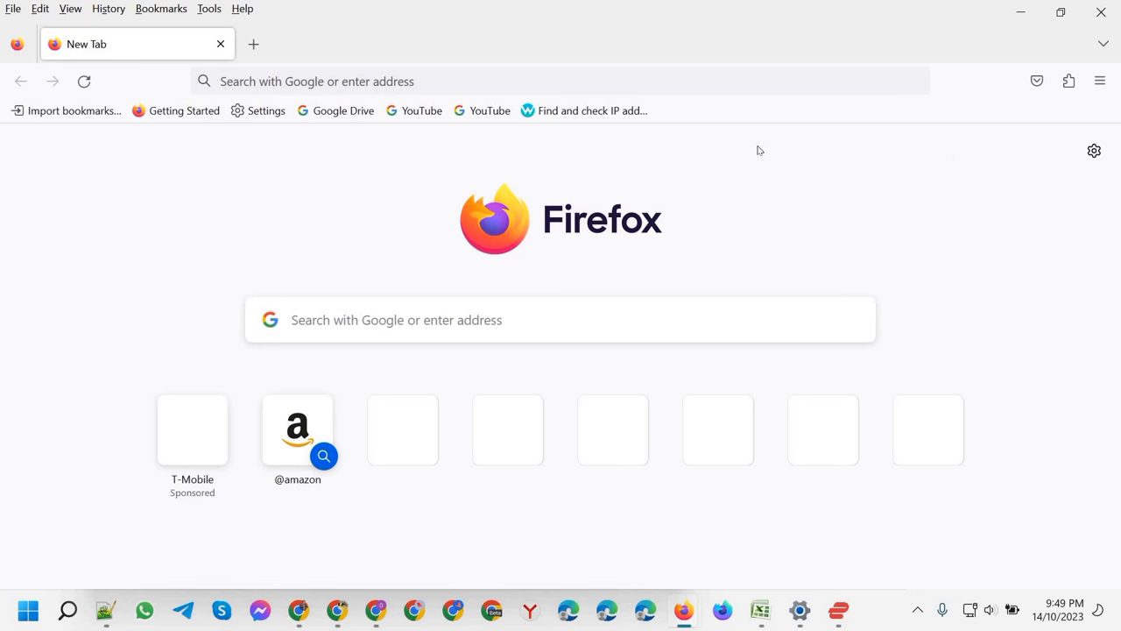
click(1068, 83)
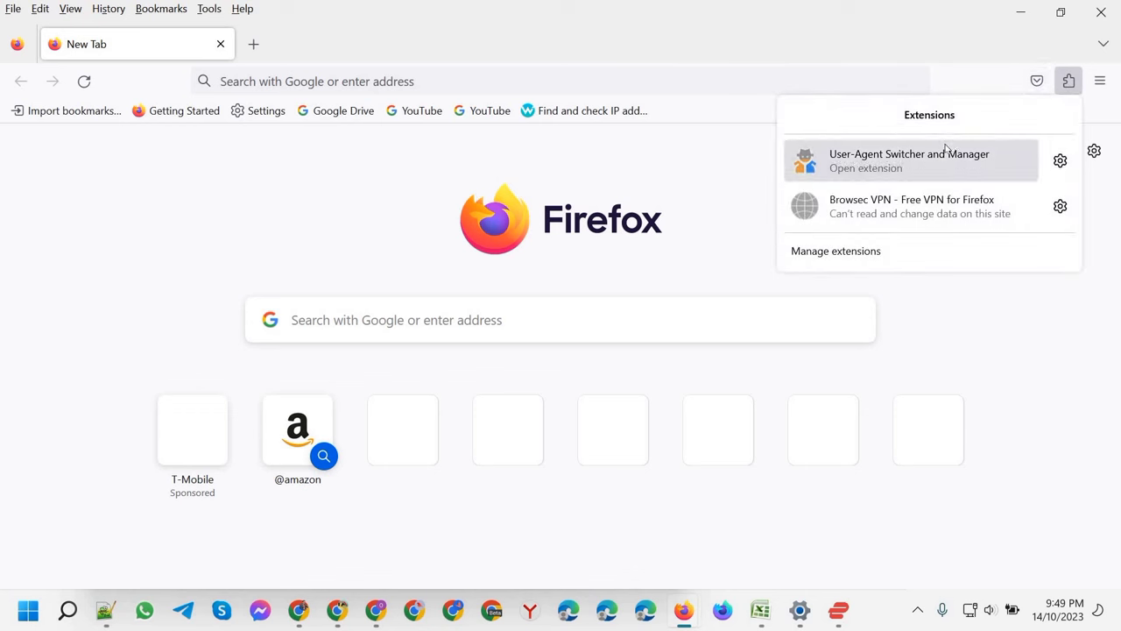
click(946, 149)
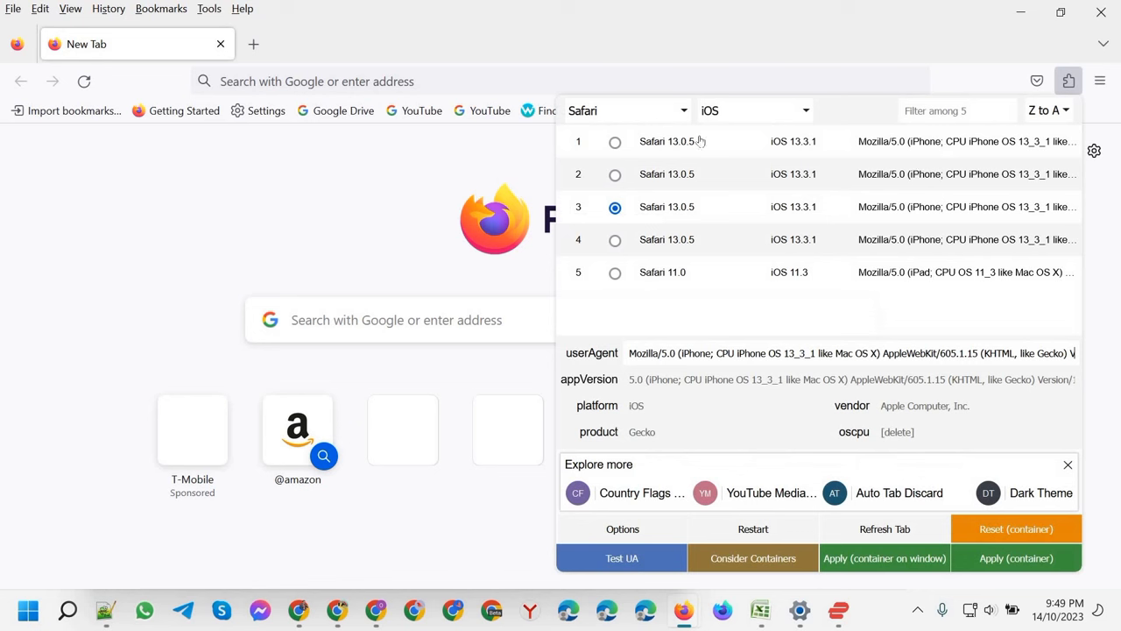
Step: Apply the Safari 13.0.5 iPhone user agent on iOS, row 2, and close the panel
click(614, 114)
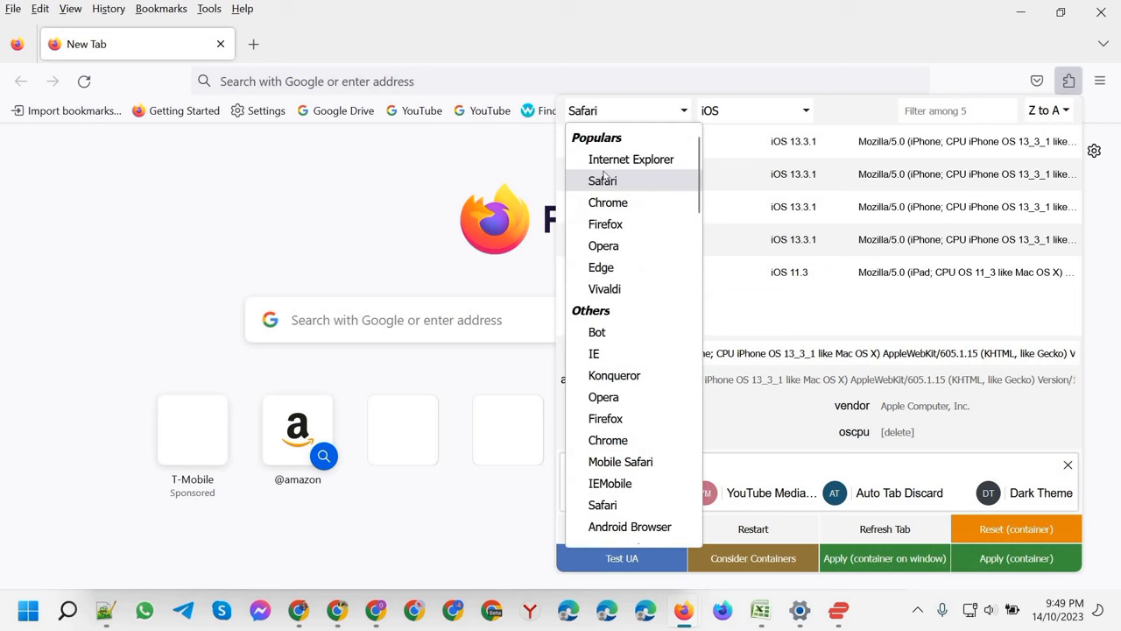
click(603, 181)
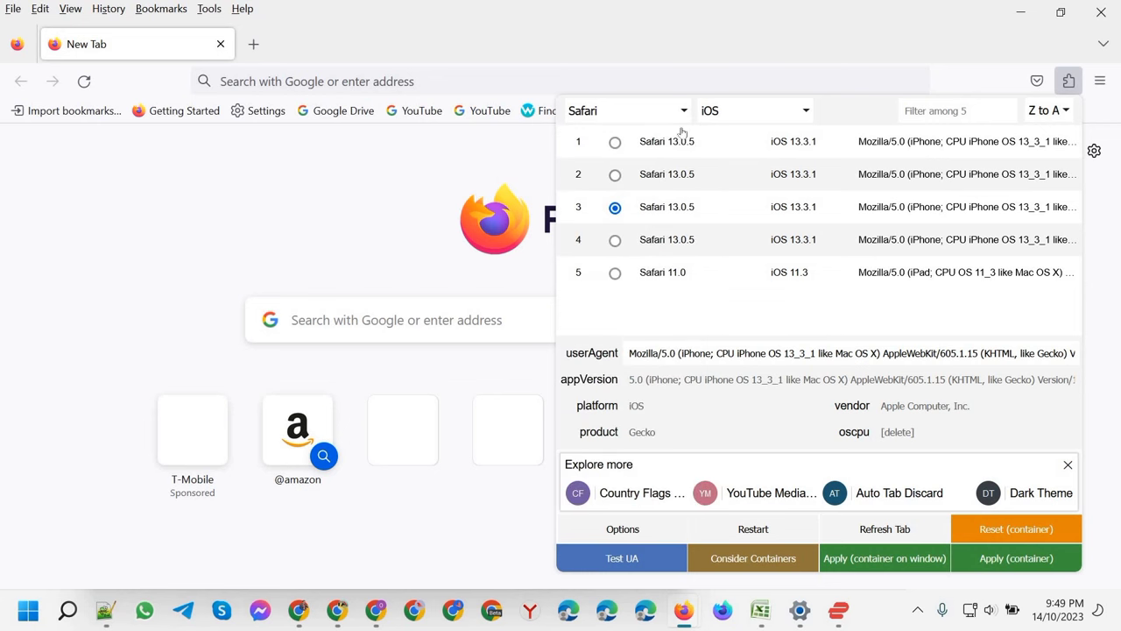
click(710, 111)
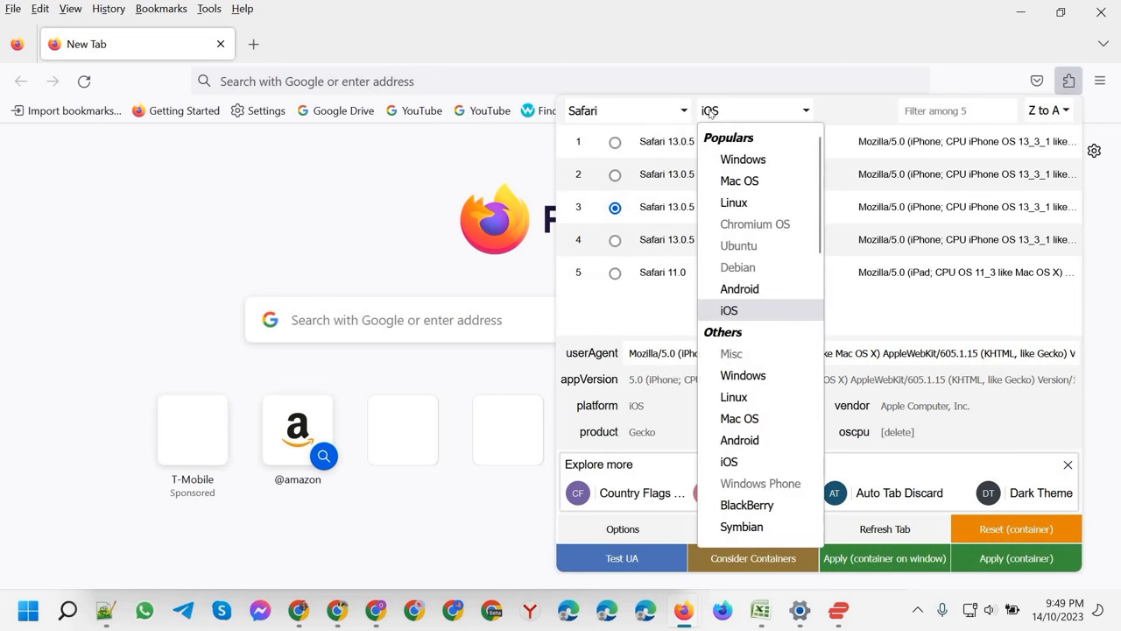
click(750, 310)
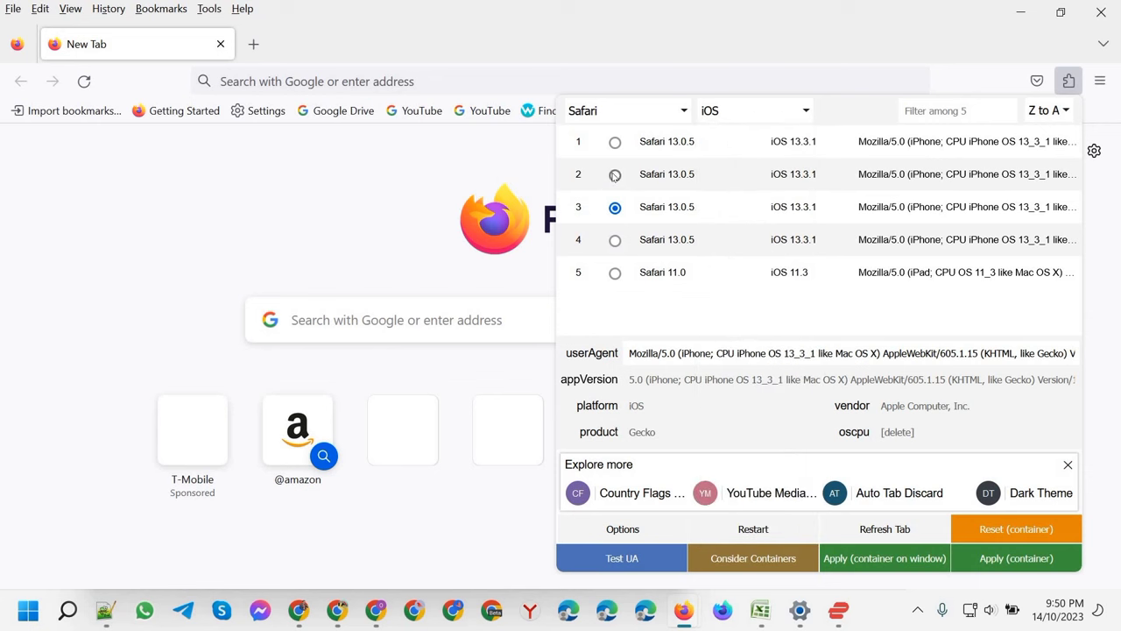
click(615, 175)
click(988, 561)
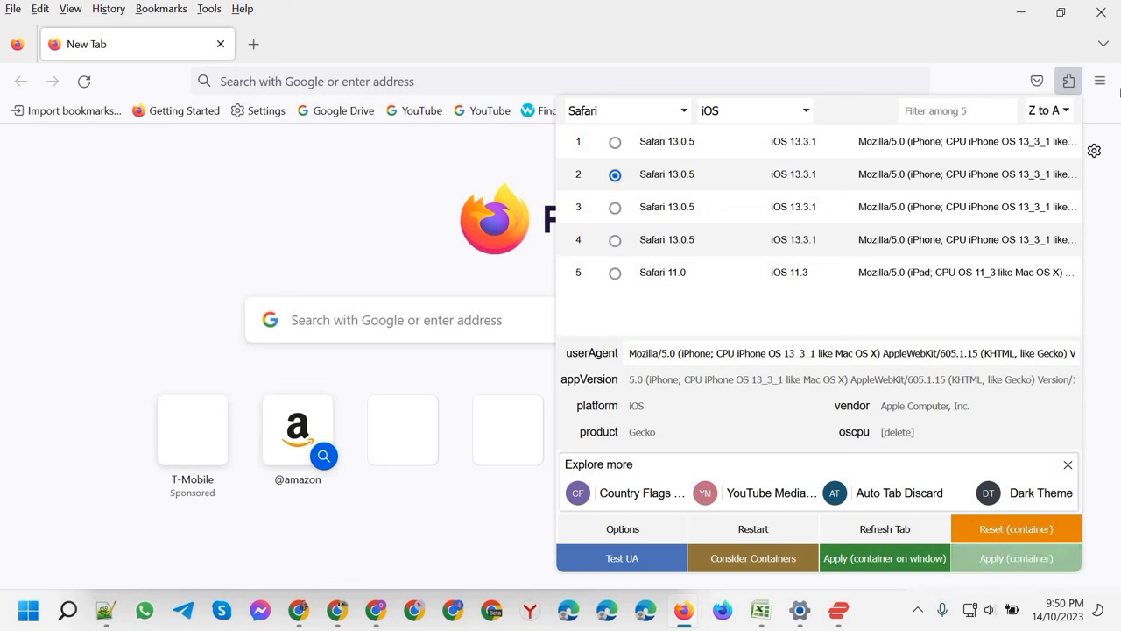
click(1069, 81)
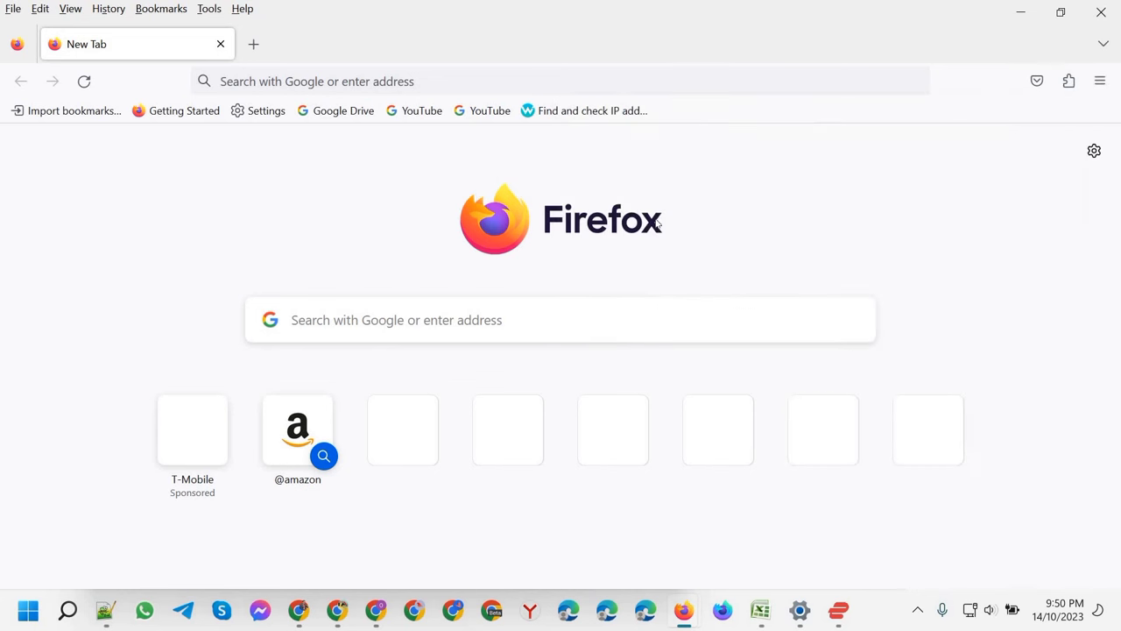
Step: Check whoer.net results showing Dallas, iOS (iPhone) and Safari 13.0, then open a new tab
click(582, 120)
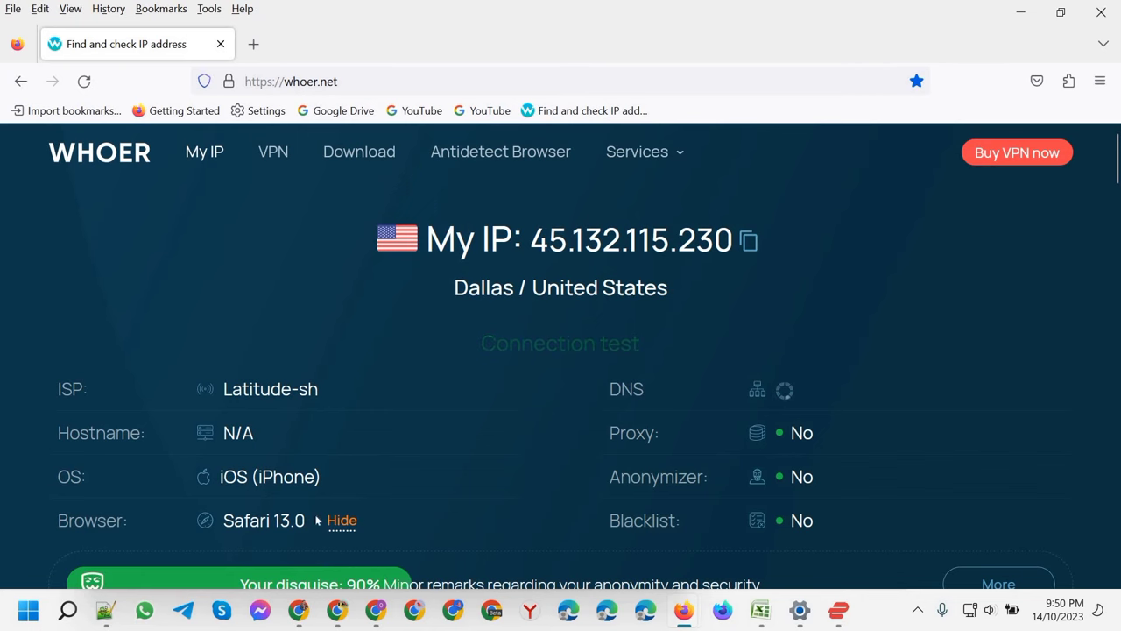
scroll(317, 521, down, 2)
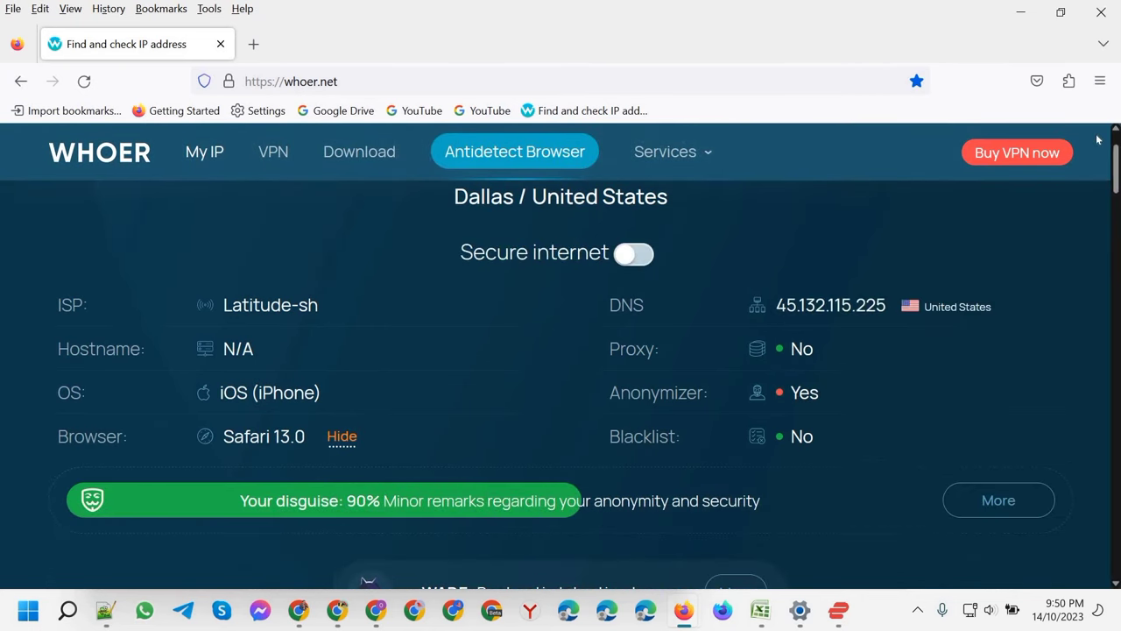
drag(1117, 171, 1117, 378)
scroll(1117, 379, up, 8)
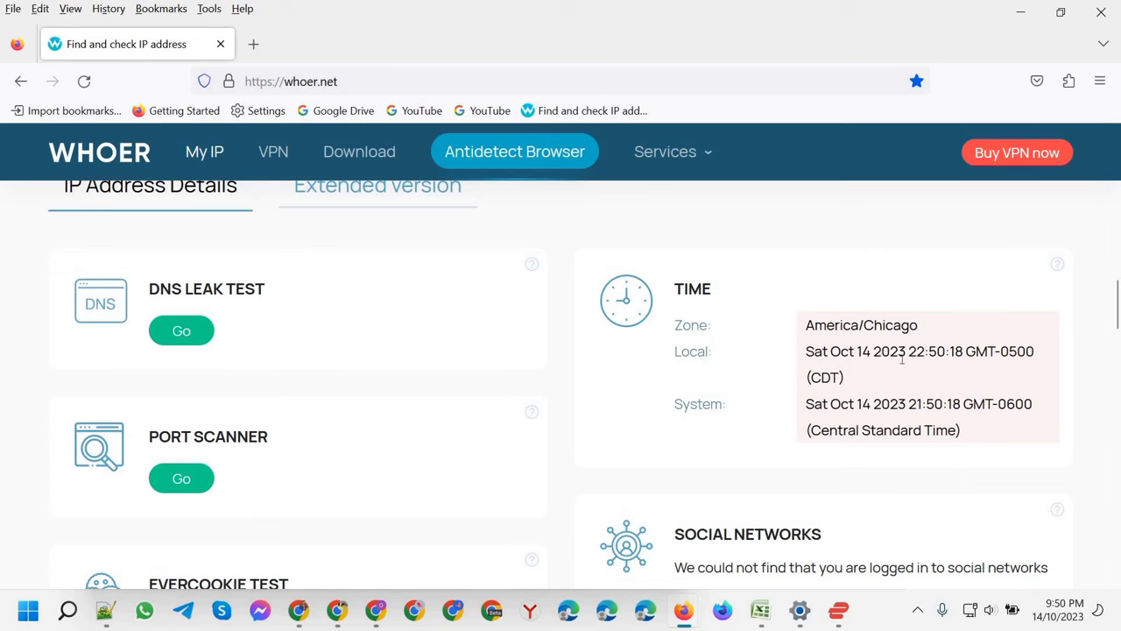
scroll(903, 361, up, 10)
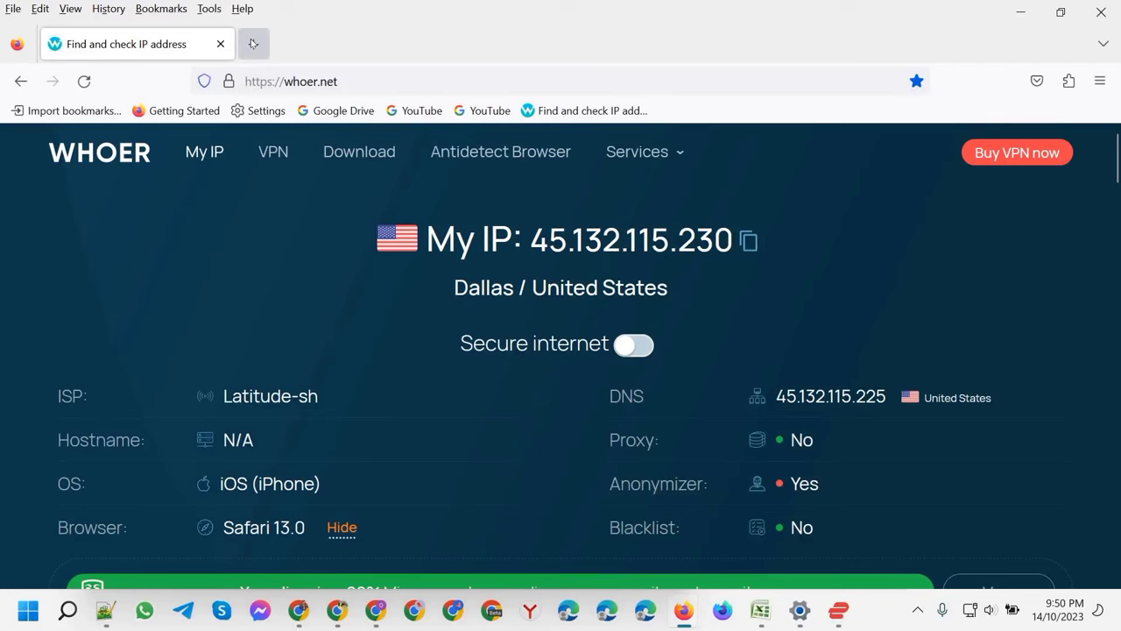
click(253, 44)
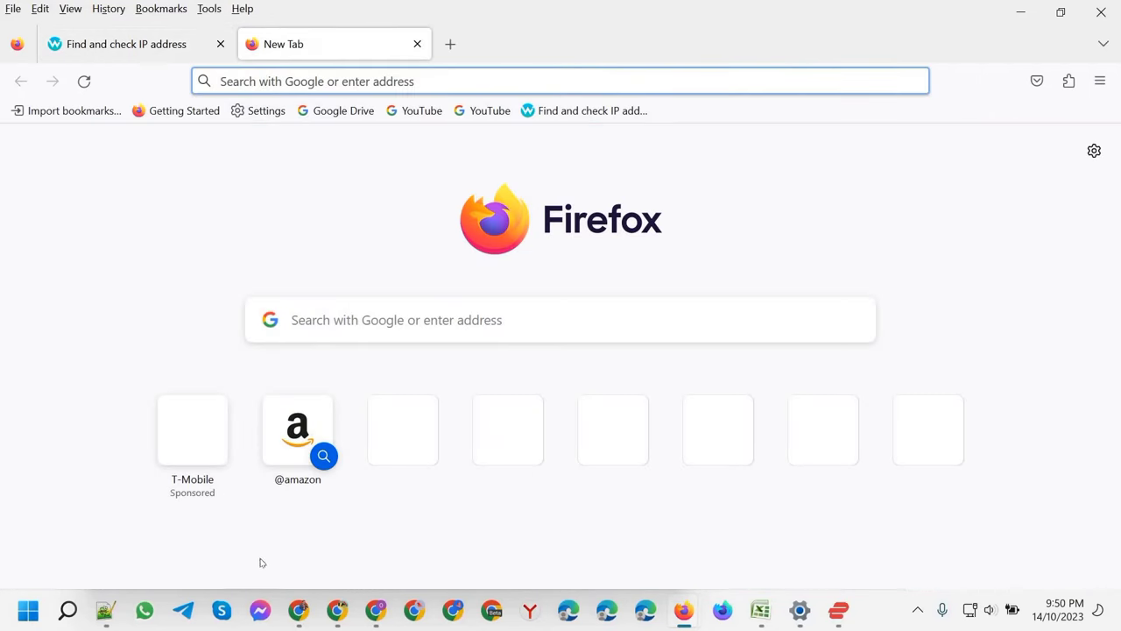
Step: Copy the sign-in link from Link by Gmail.txt and load it in Firefox
click(105, 612)
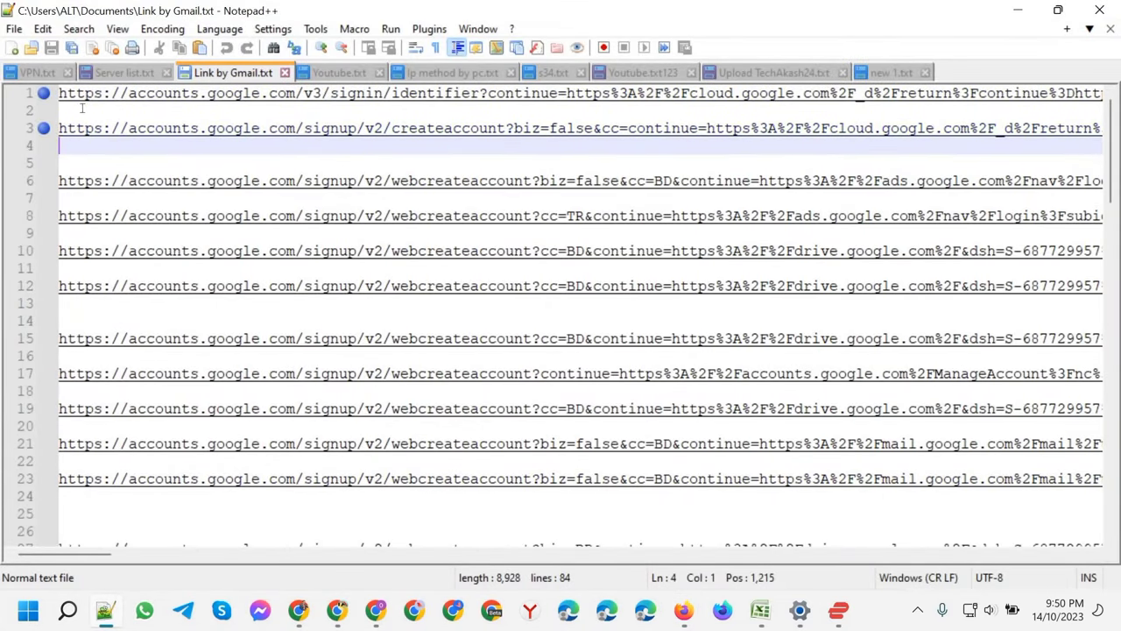
click(37, 94)
key(ctrl+c)
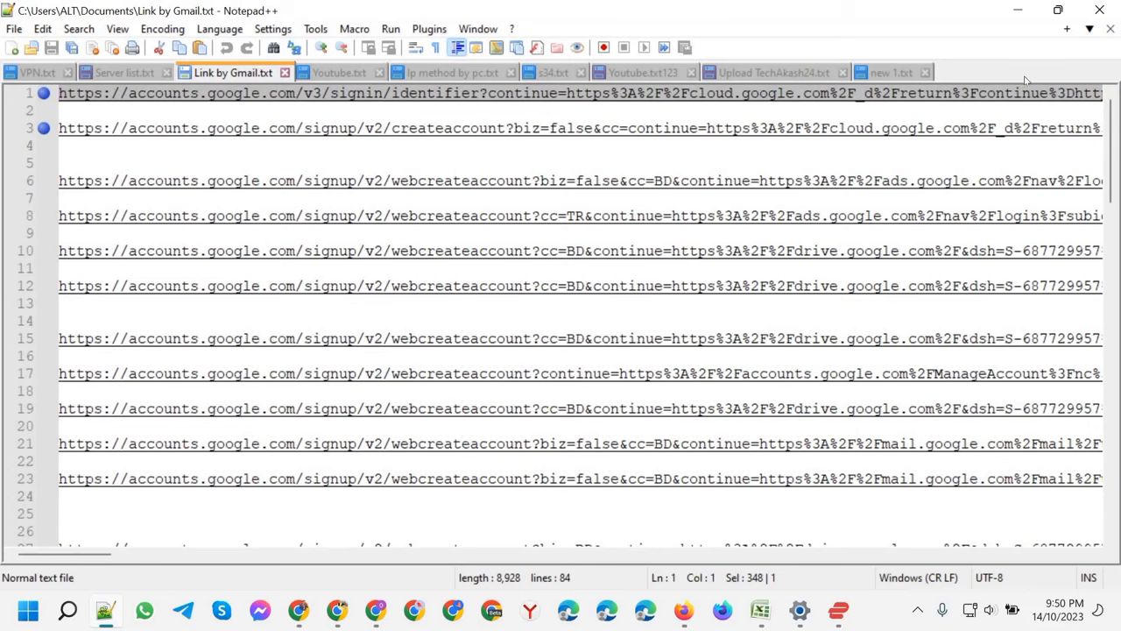
click(1018, 11)
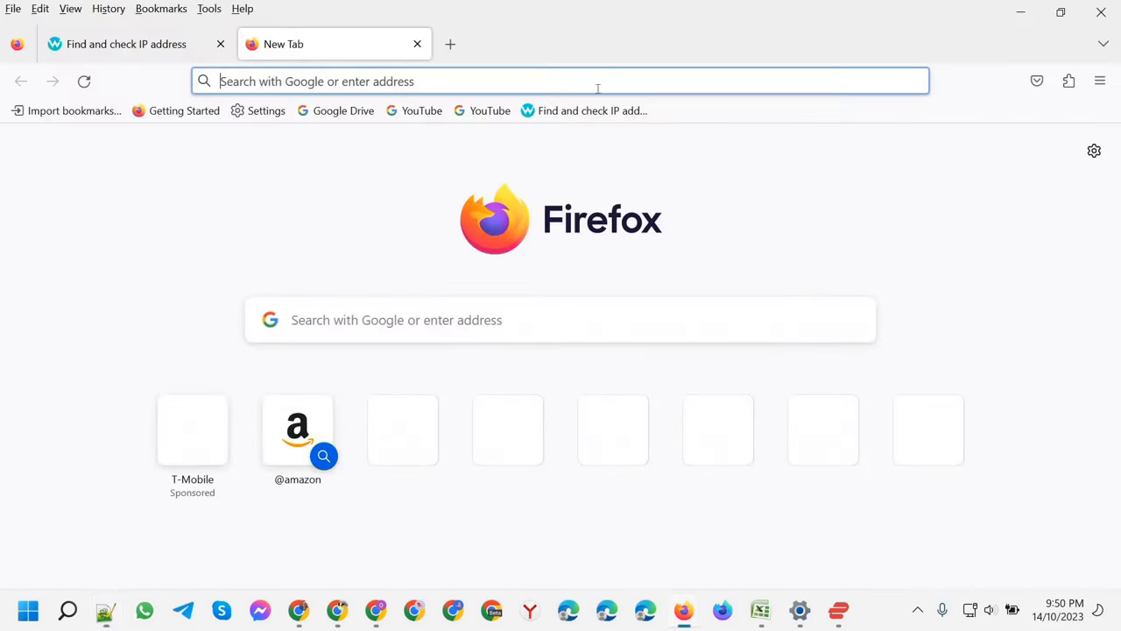
click(532, 80)
key(ctrl+v)
key(Return)
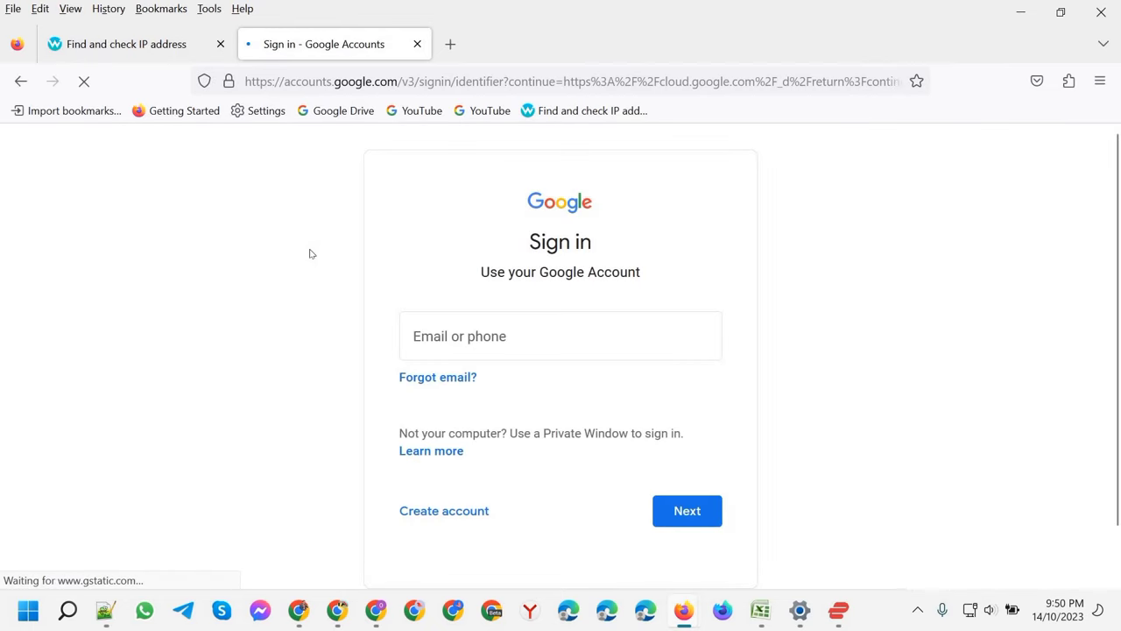
Step: Begin creating a new Google account from the sign-in page
scroll(594, 429, down, 1)
scroll(592, 430, up, 1)
click(465, 514)
Step: Choose a personal-use account, enter the first and last name, and continue
click(471, 376)
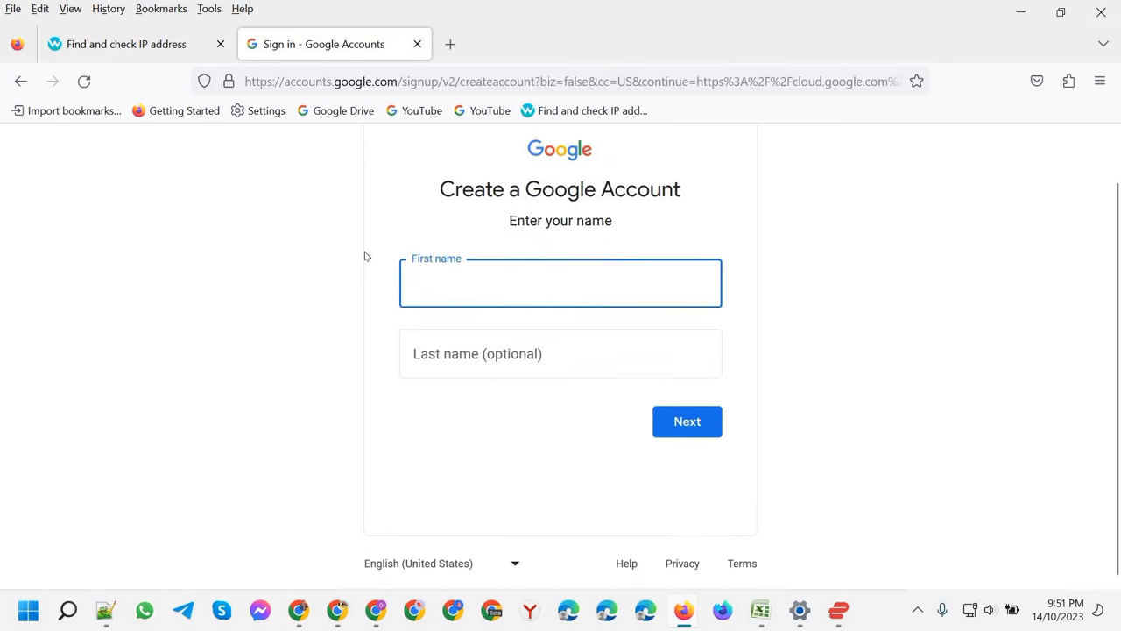
double_click(622, 82)
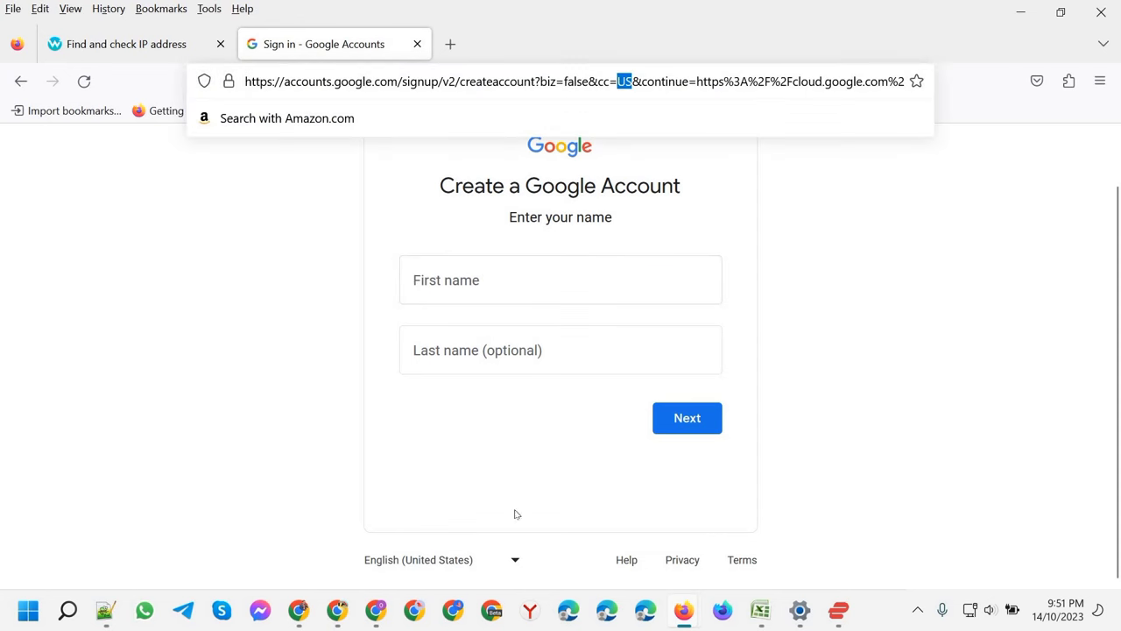
click(549, 289)
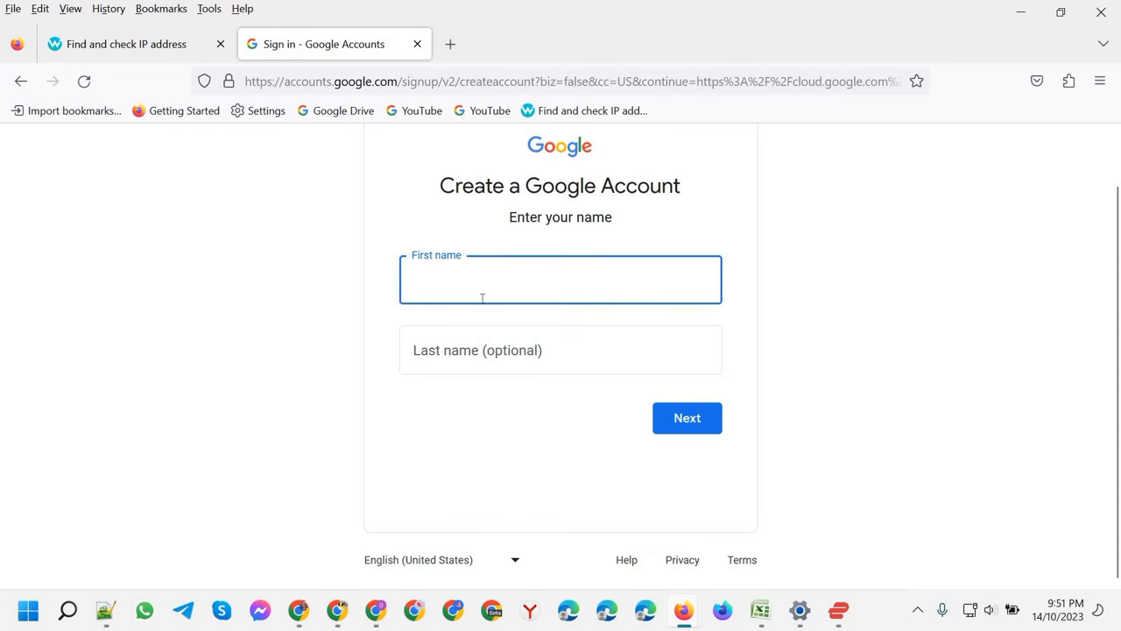
text(D)
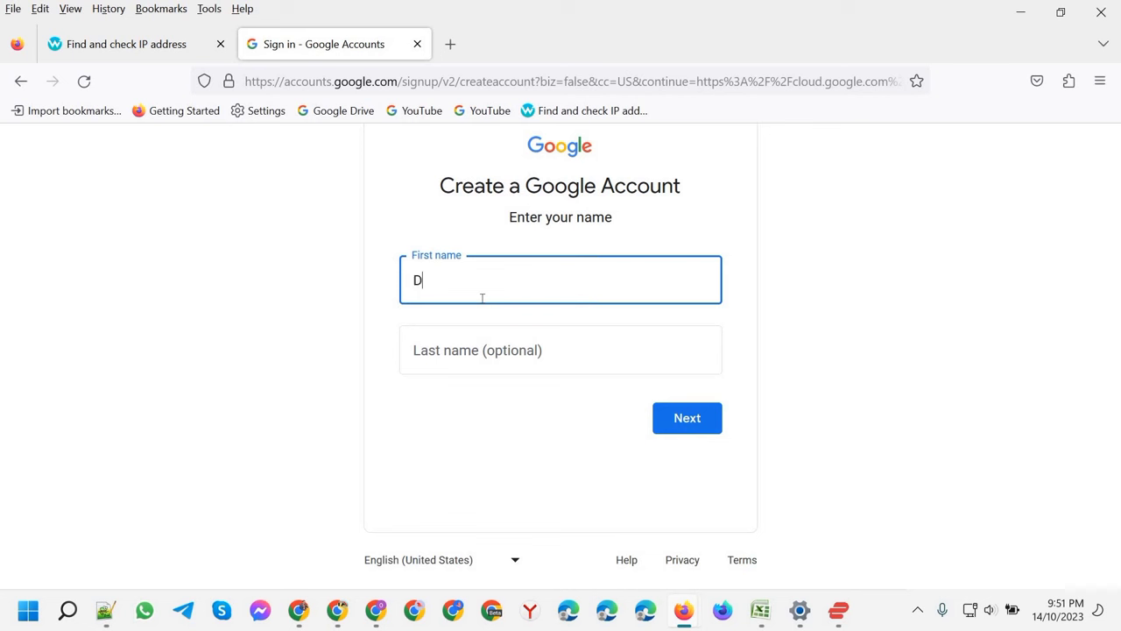
text(enneil)
key(Tab)
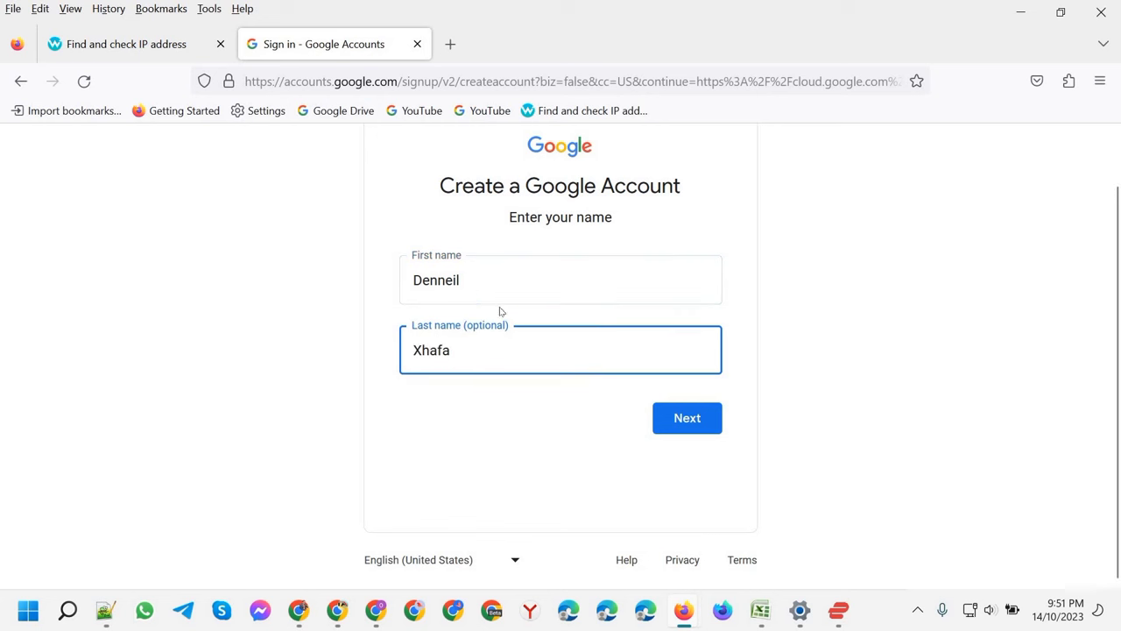
click(500, 308)
click(503, 345)
click(691, 426)
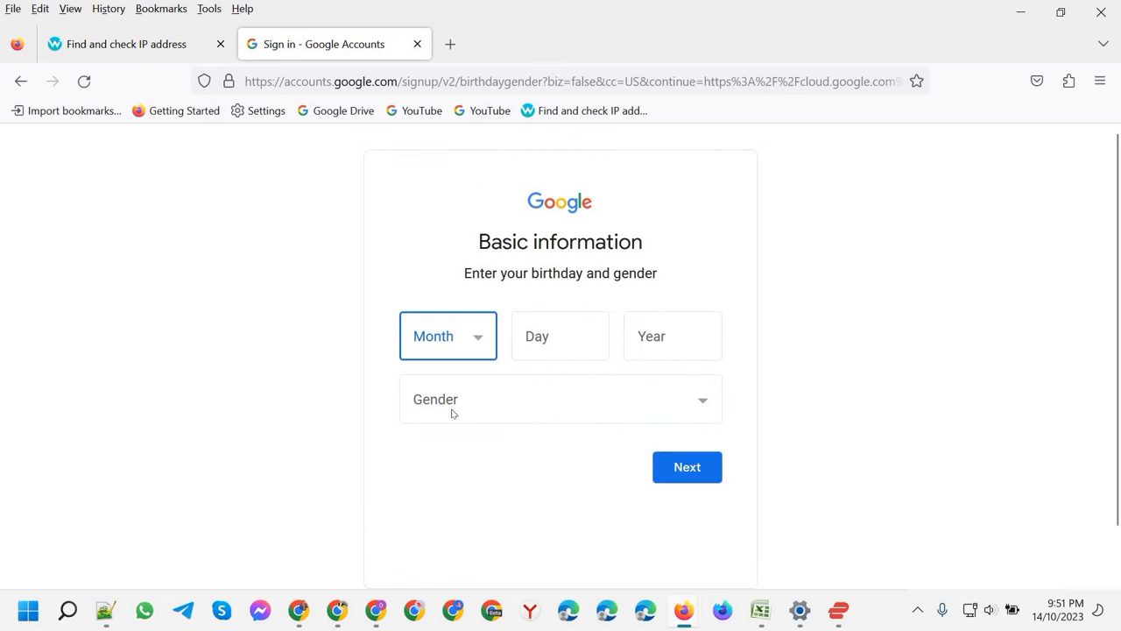
click(446, 337)
click(433, 401)
click(540, 340)
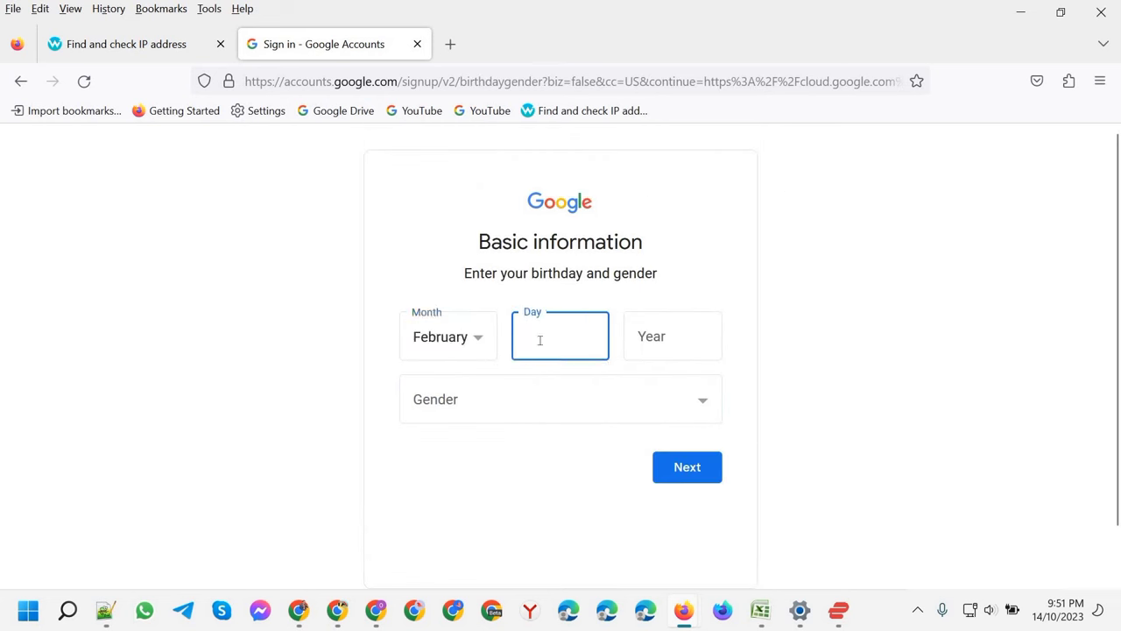
text(19)
click(654, 340)
text(1)
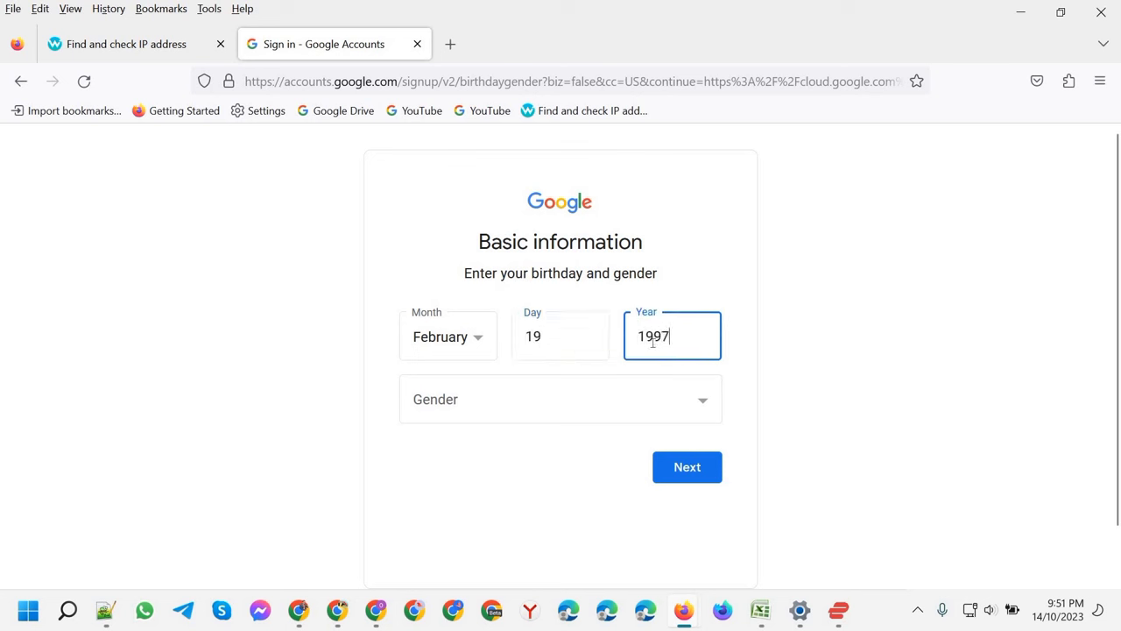
click(483, 409)
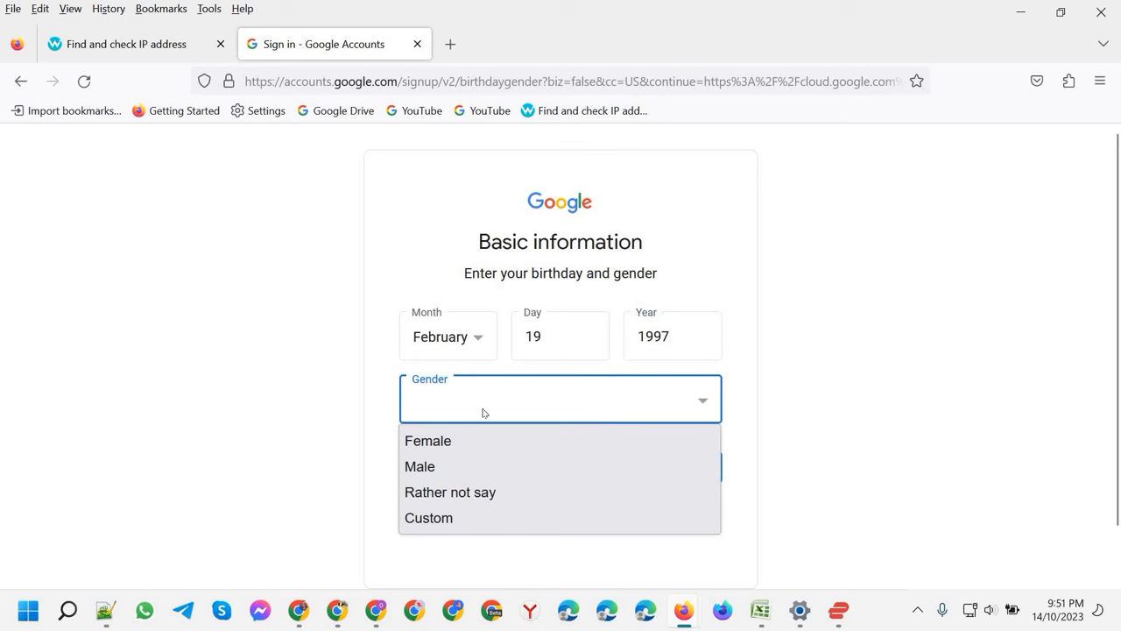
click(453, 441)
scroll(455, 438, down, 1)
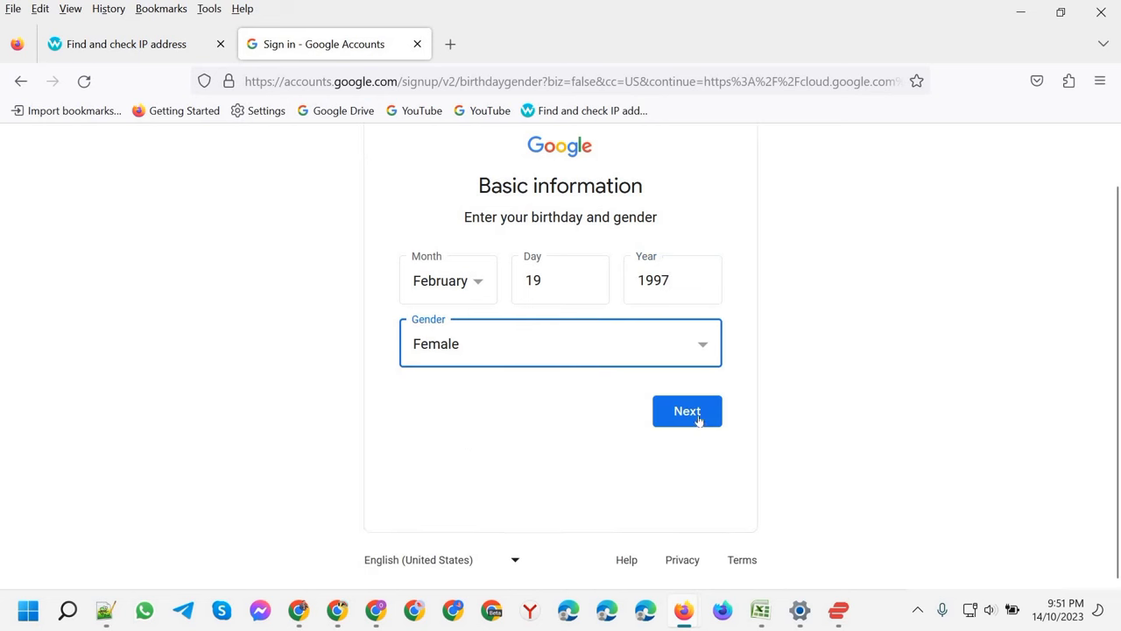
click(700, 415)
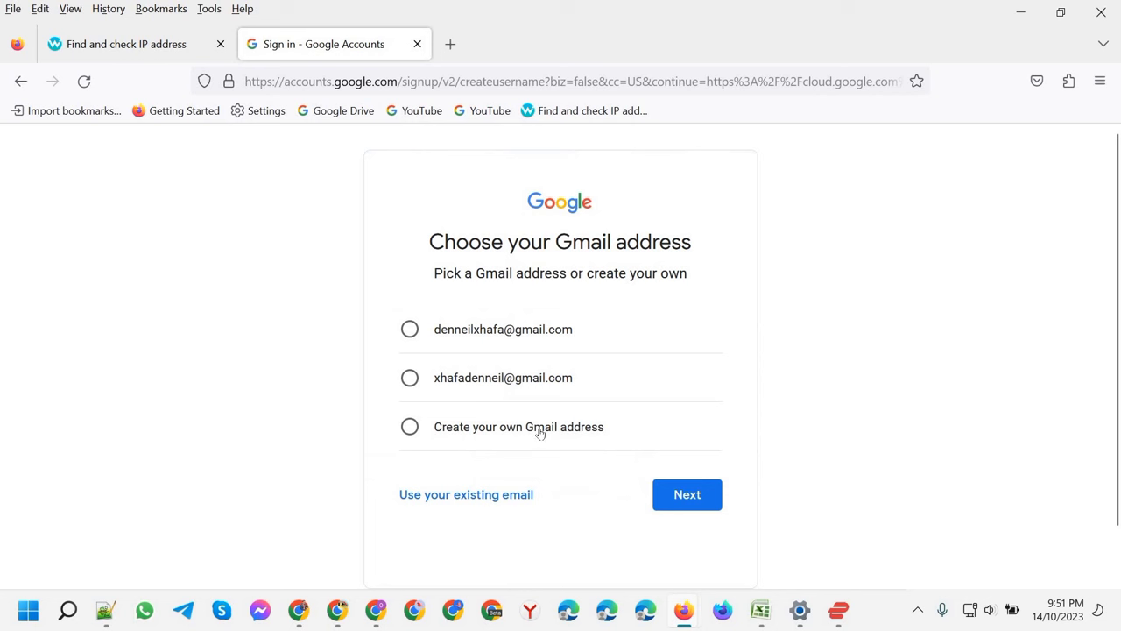
Step: Choose a custom Gmail address, enter the chosen username, and submit it
click(540, 433)
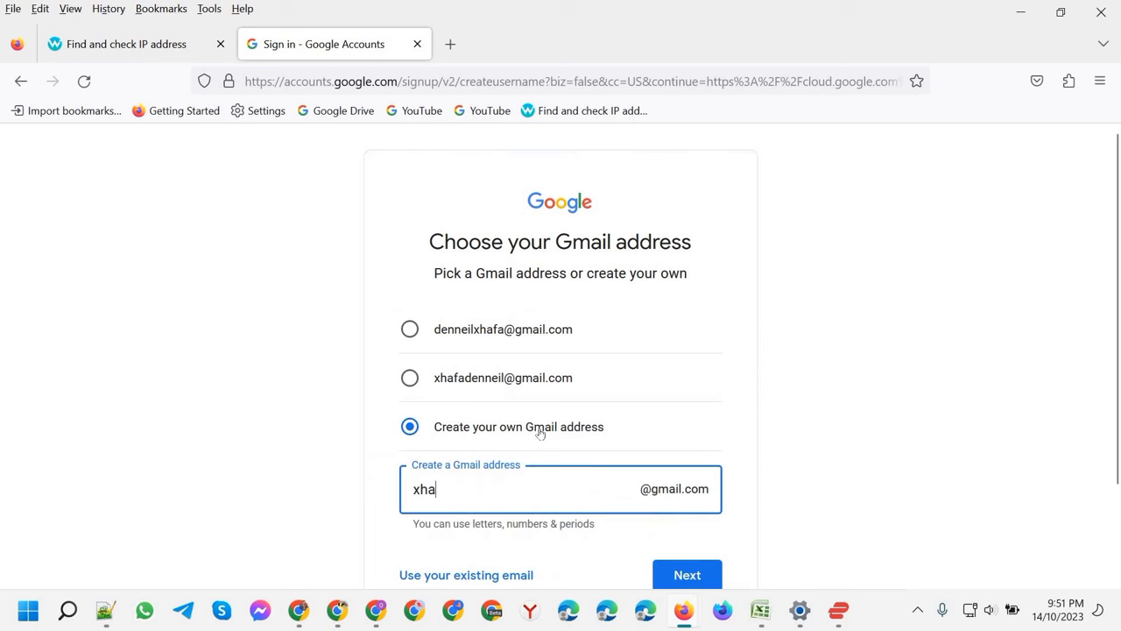
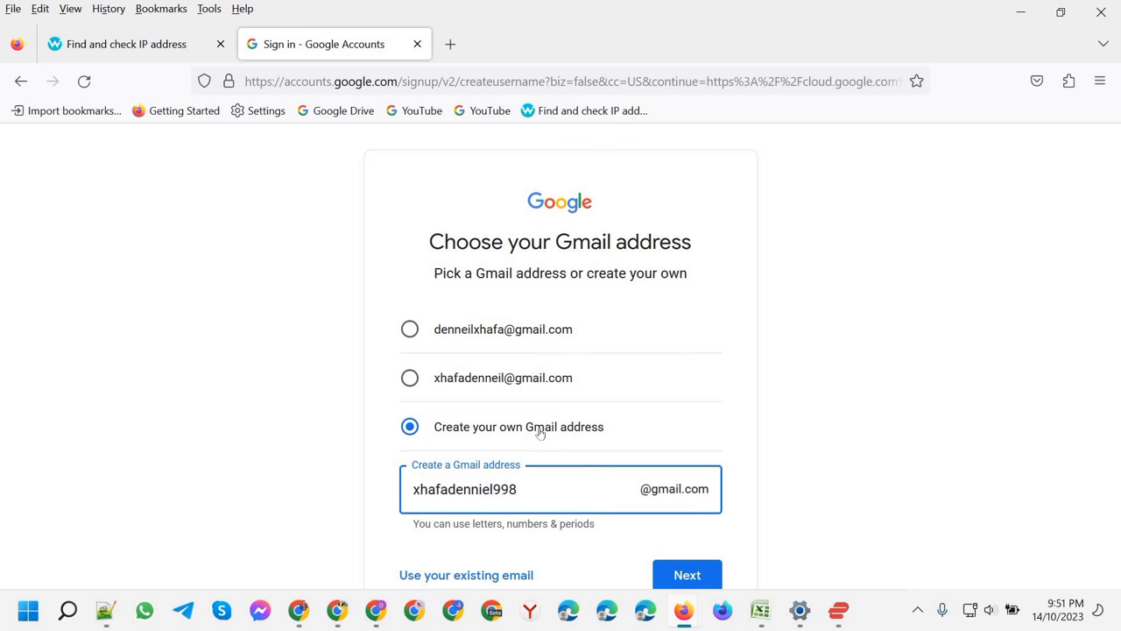
scroll(540, 384, down, 3)
key(ctrl+a)
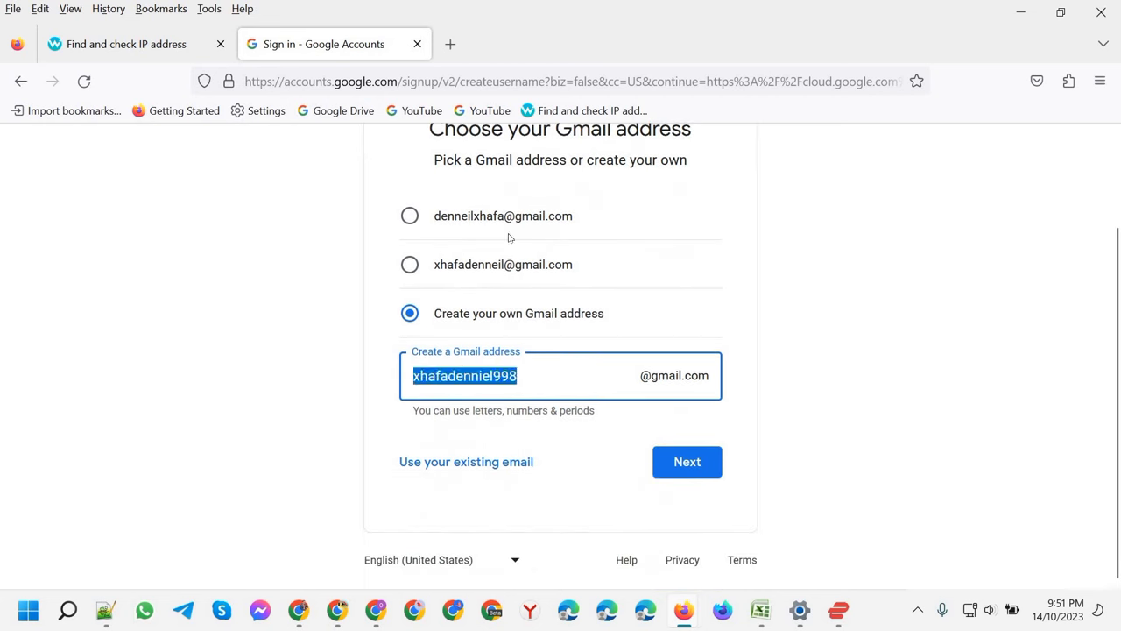
click(680, 463)
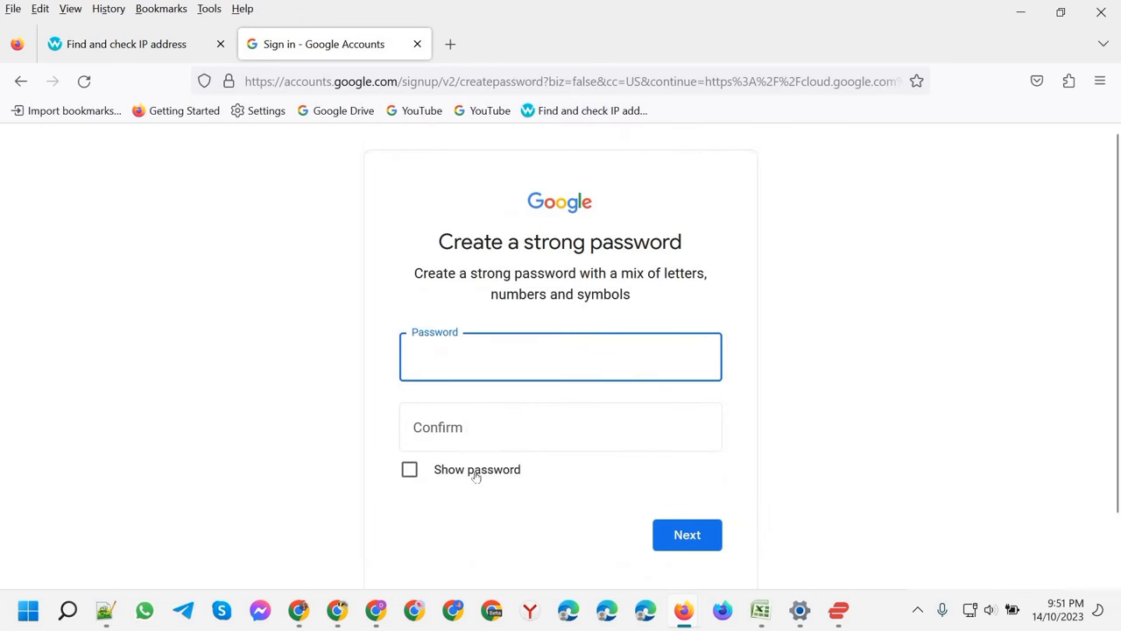
Step: Enter the new account password, paste it into Confirm, and submit it
click(470, 470)
click(500, 362)
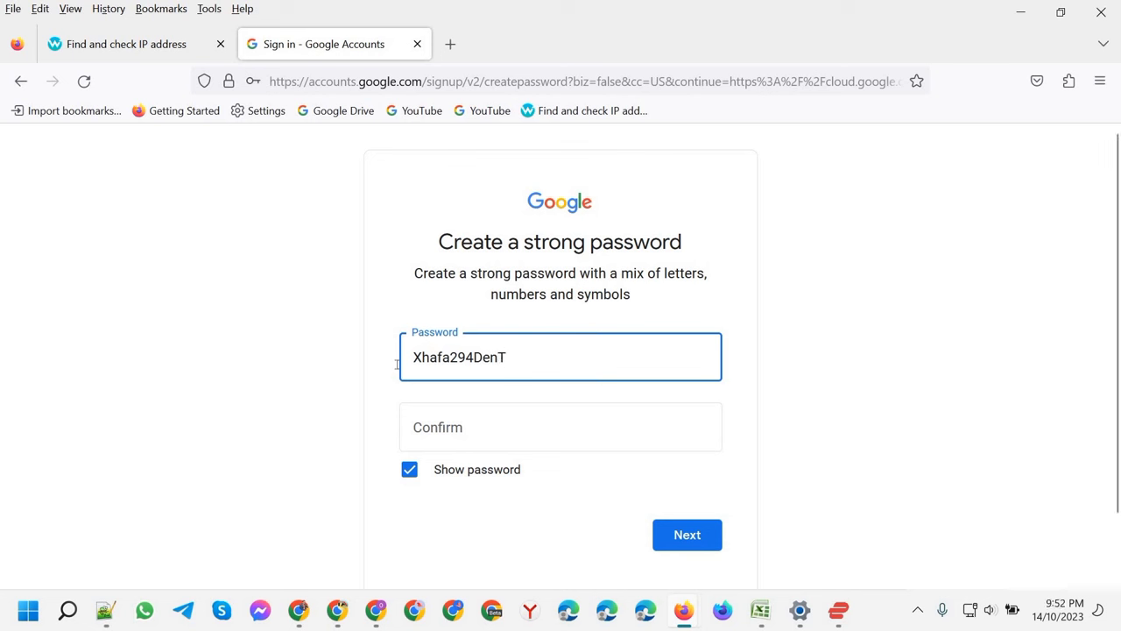
drag(530, 363, 341, 365)
key(ctrl+c)
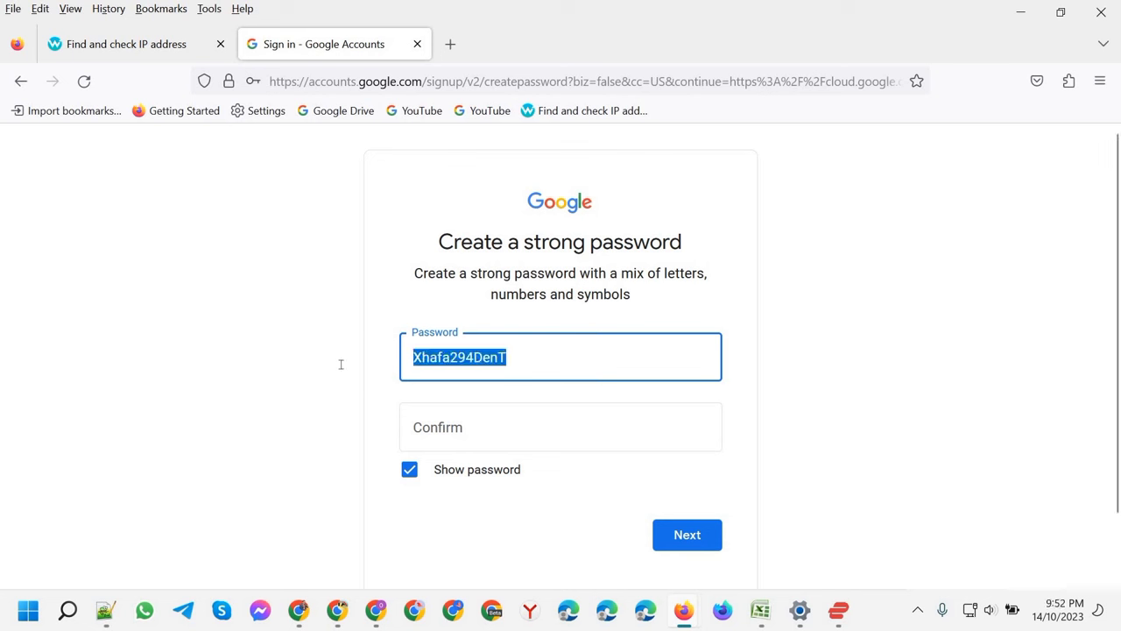
click(458, 436)
key(ctrl+v)
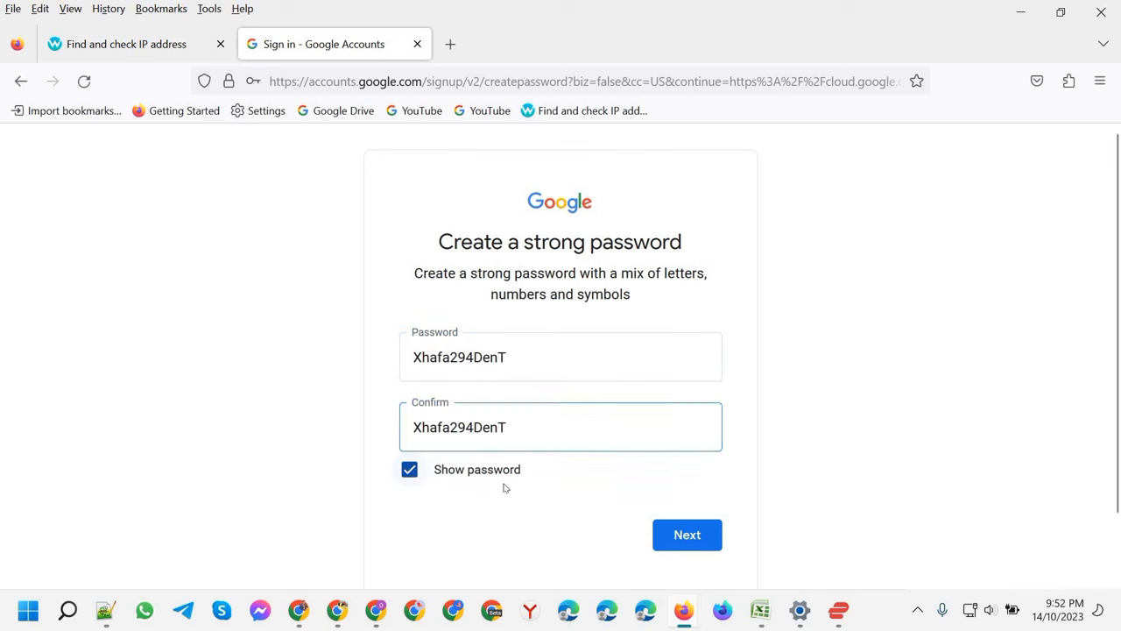
click(503, 478)
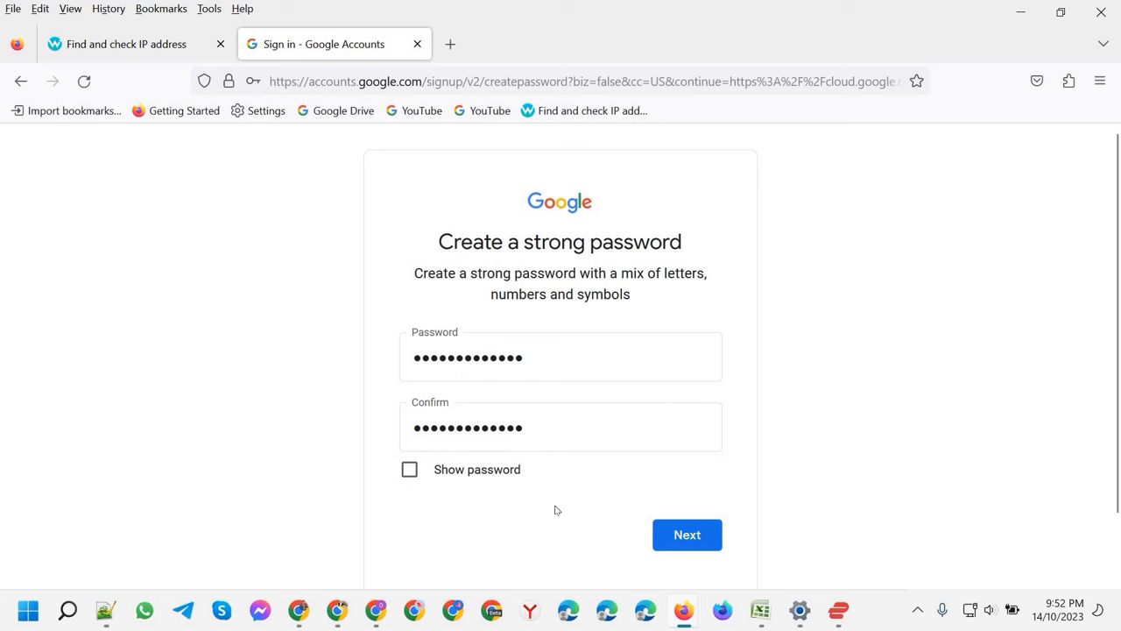
scroll(556, 510, down, 2)
scroll(555, 510, up, 2)
scroll(555, 510, down, 2)
scroll(555, 510, up, 2)
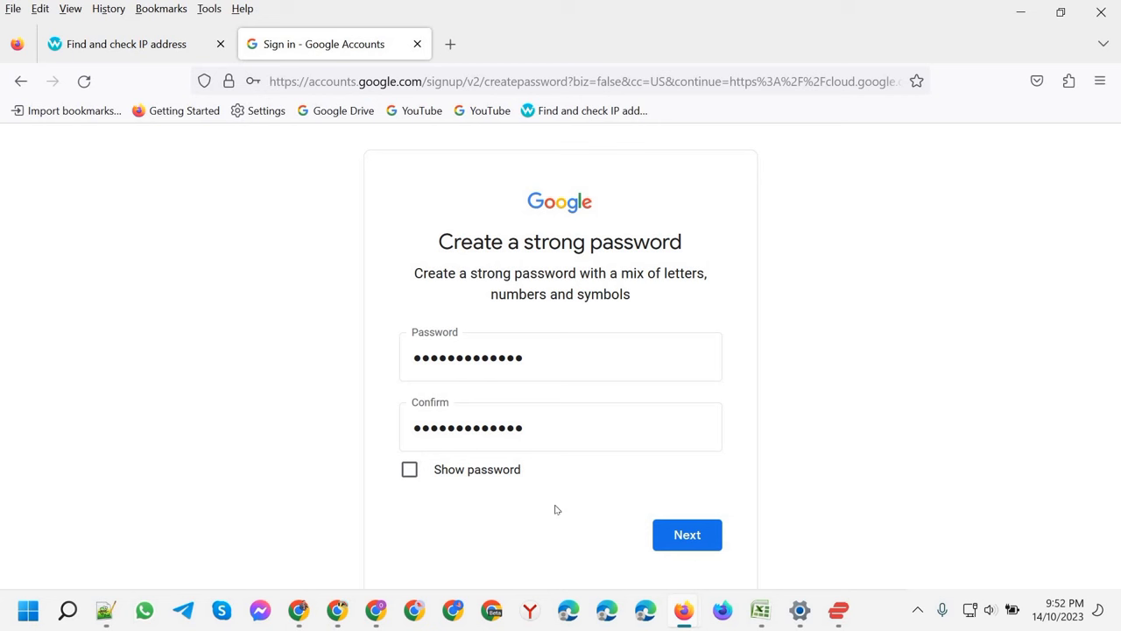
scroll(553, 508, down, 1)
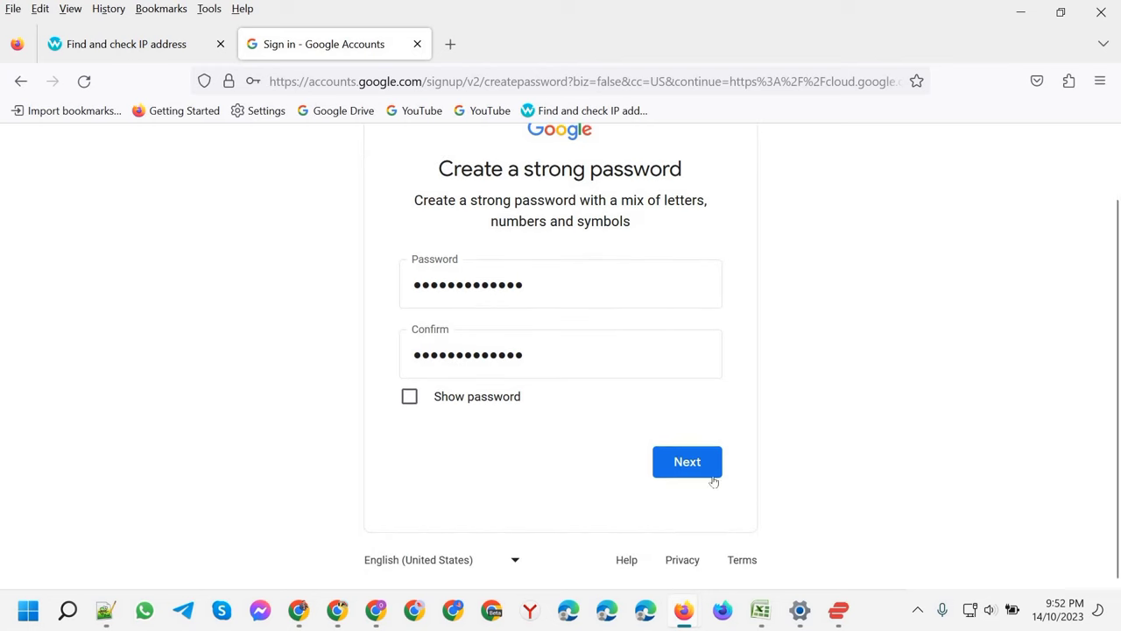
click(696, 471)
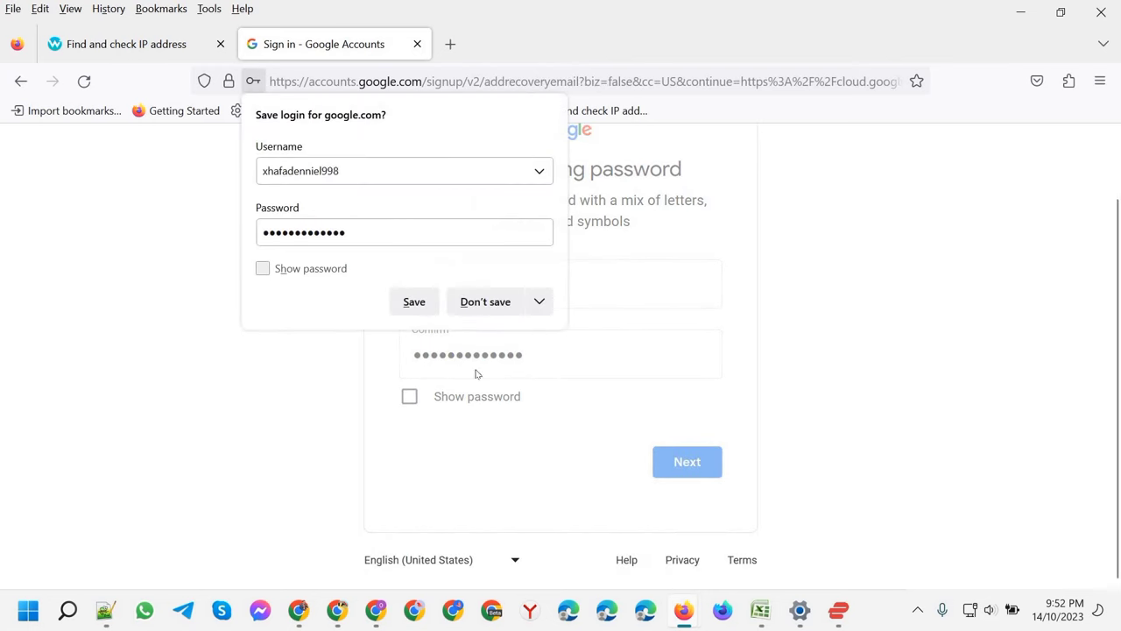
Step: Decline saving the login, then select cell B186 in the Express=USA=September spreadsheet
click(476, 301)
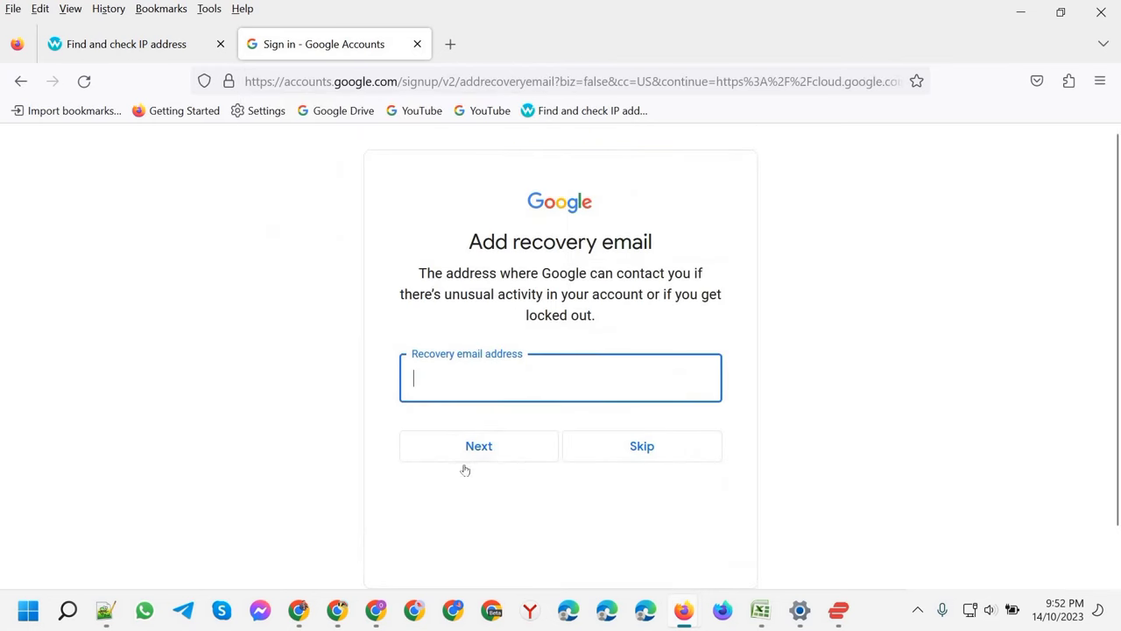
scroll(464, 468, down, 1)
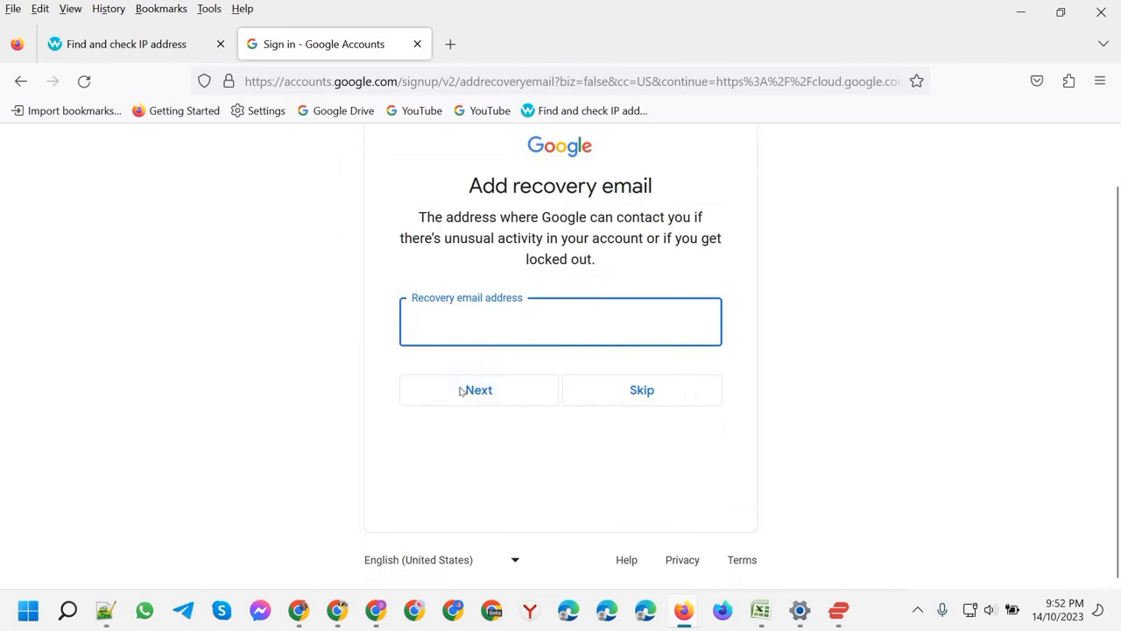
click(298, 611)
click(254, 225)
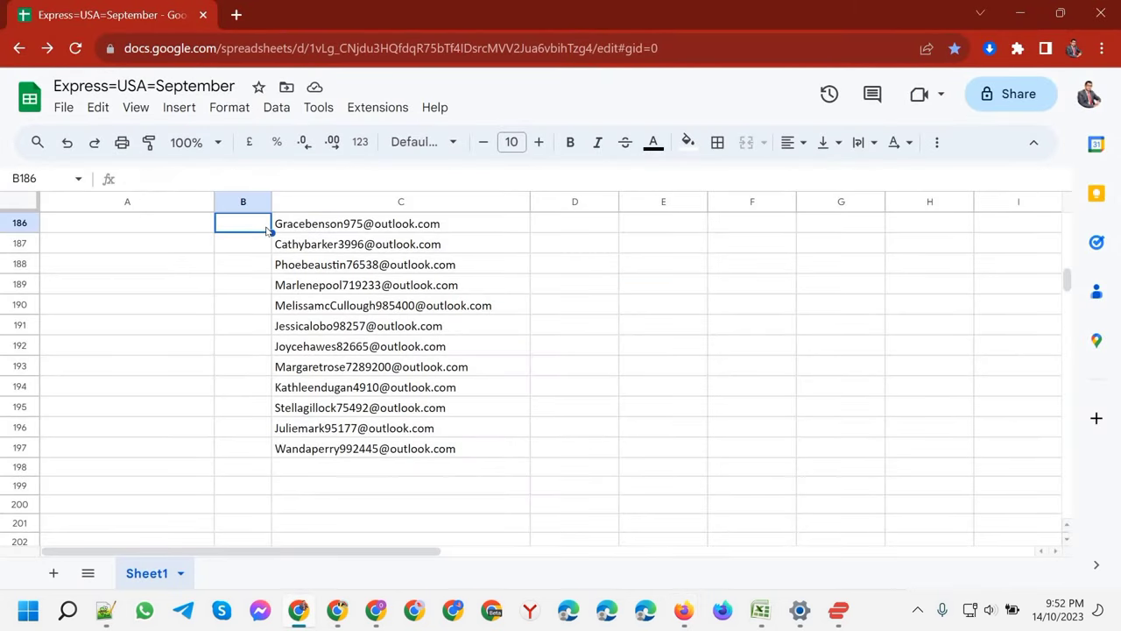
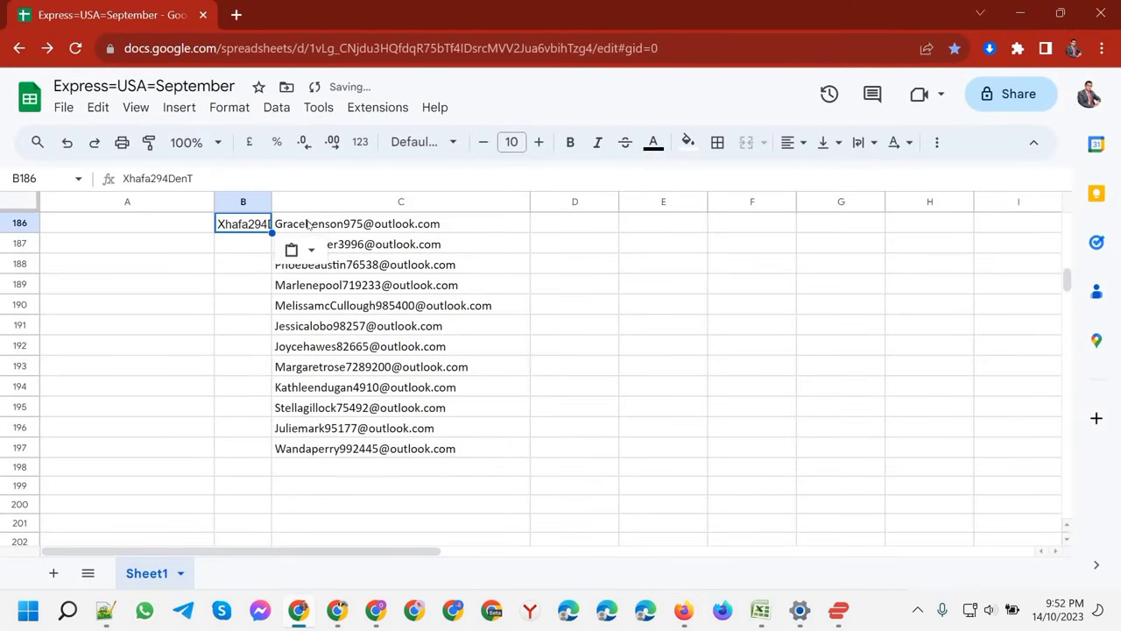
Step: Copy the recovery address from cell C186 and return to the Firefox signup page
click(308, 225)
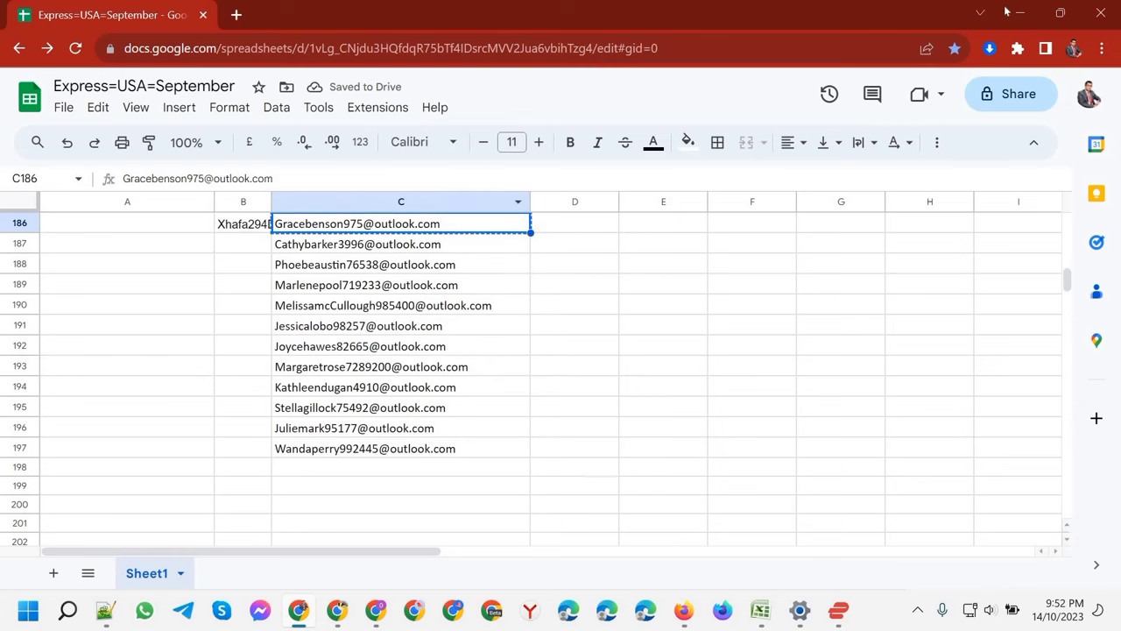
click(1020, 13)
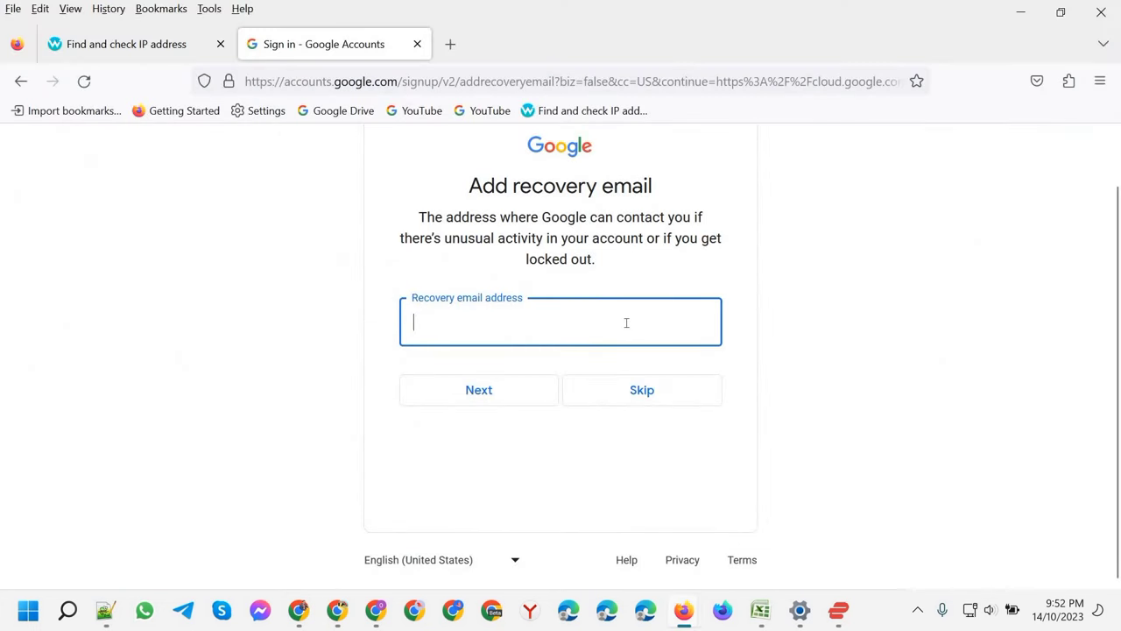
Step: Paste the copied address as the recovery email and paste the Notepad++ sign-in link into a new tab
key(ctrl+v)
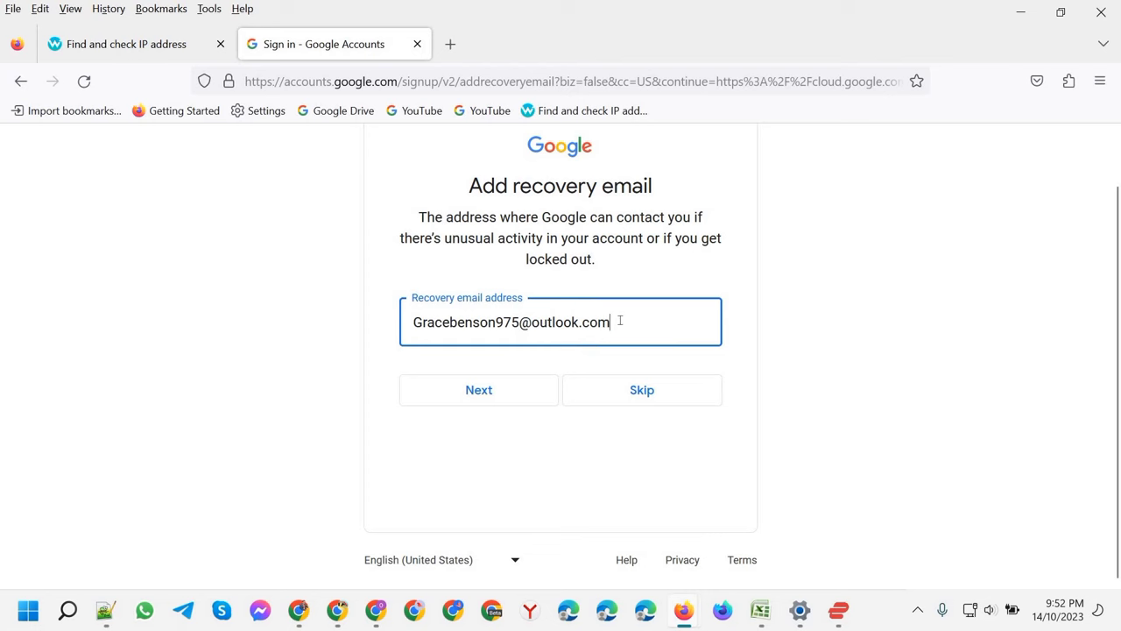
click(450, 44)
click(106, 610)
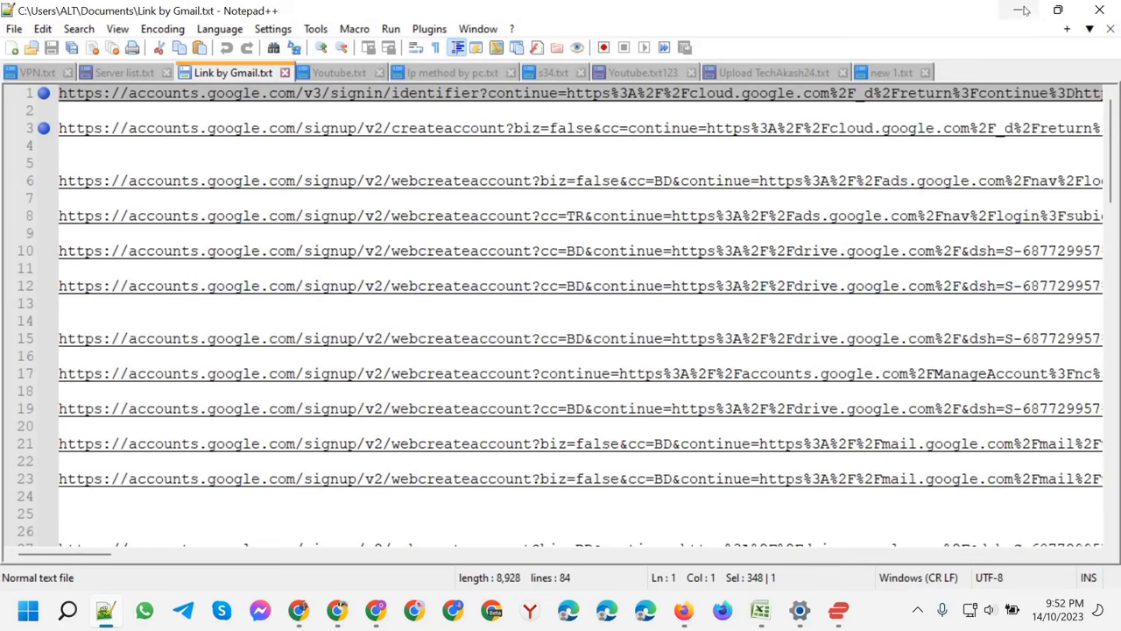
click(999, 9)
key(ctrl+v)
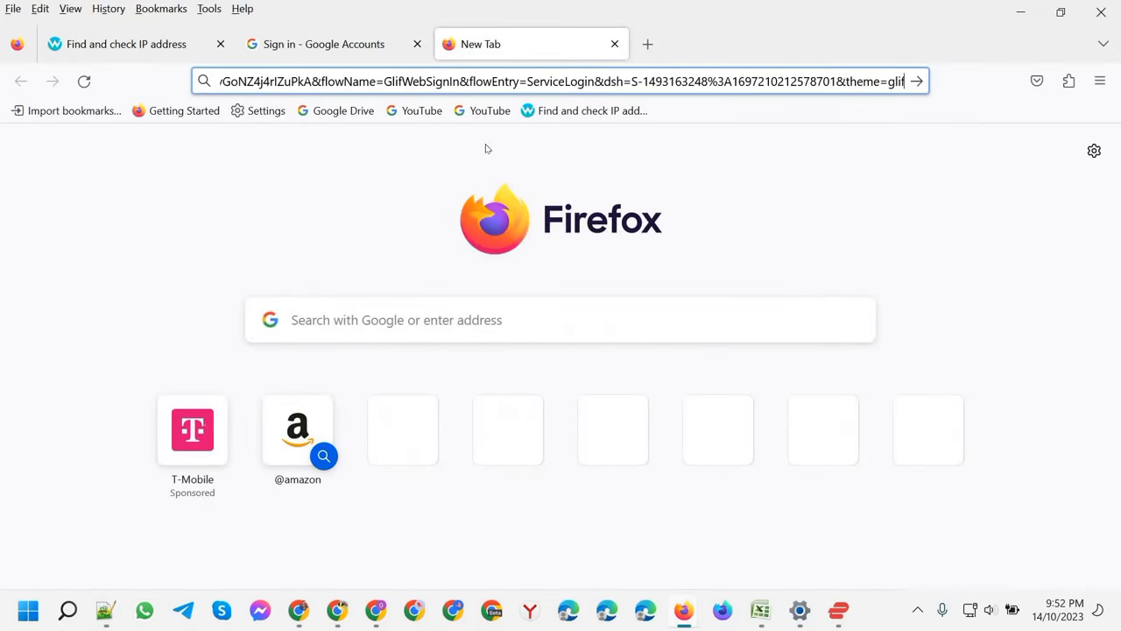
Step: Start a personal-use Google account and submit the new user's first and last name
key(Return)
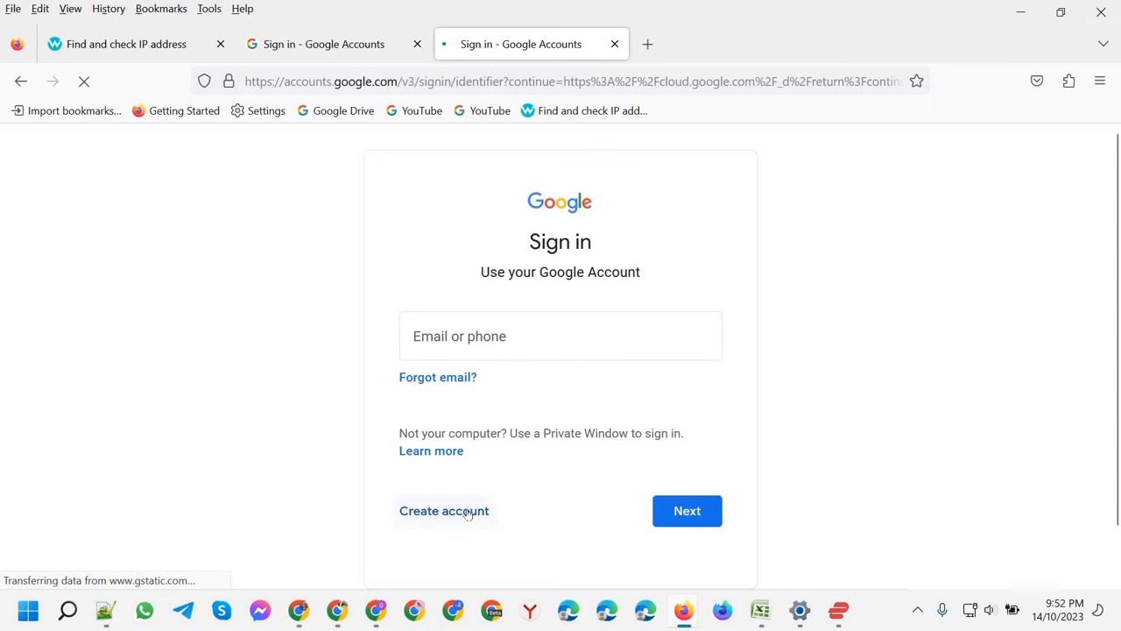
click(469, 512)
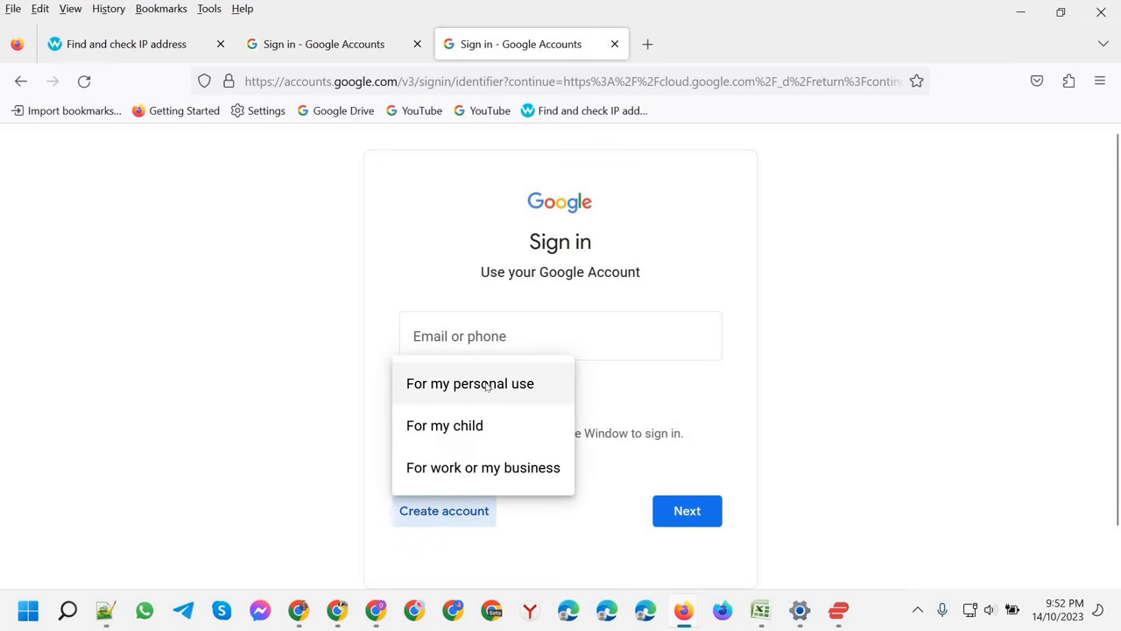
click(487, 387)
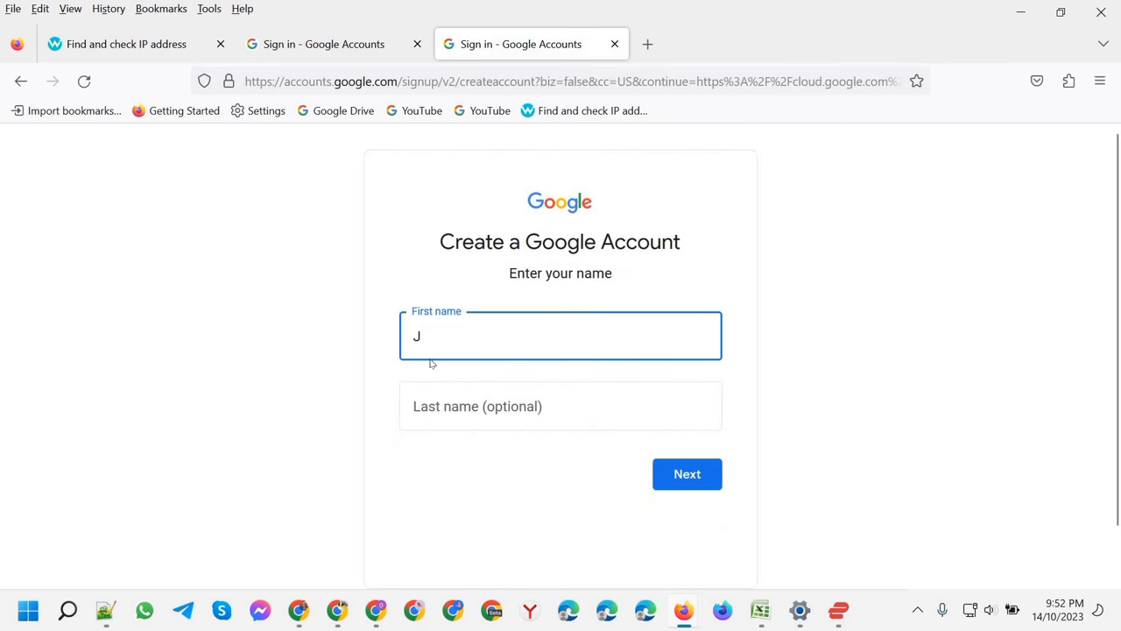
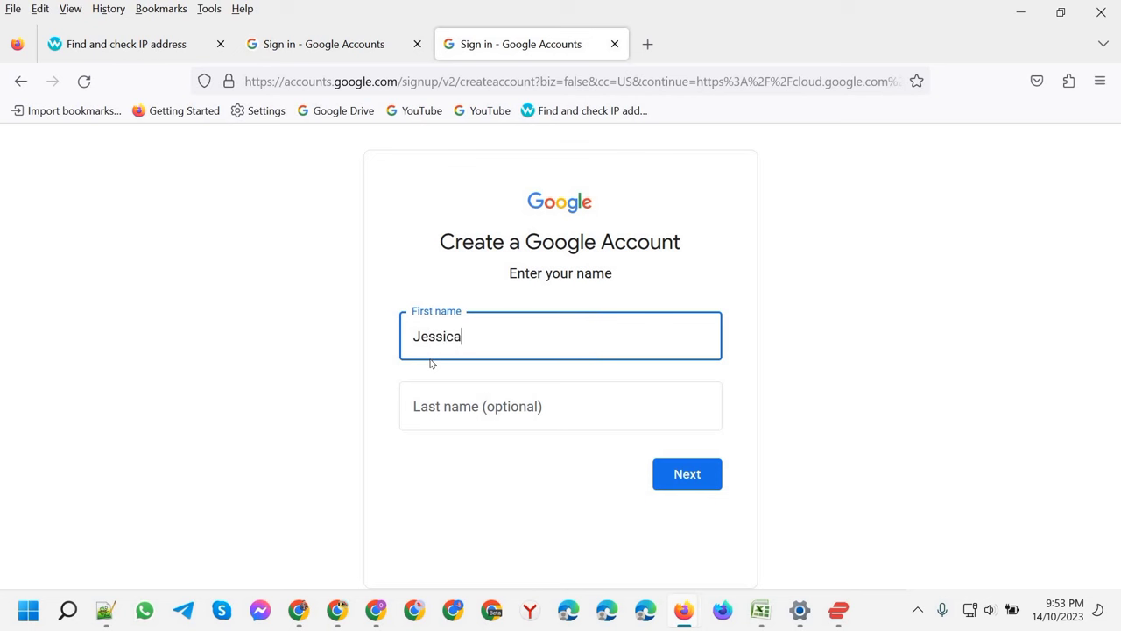
key(Tab)
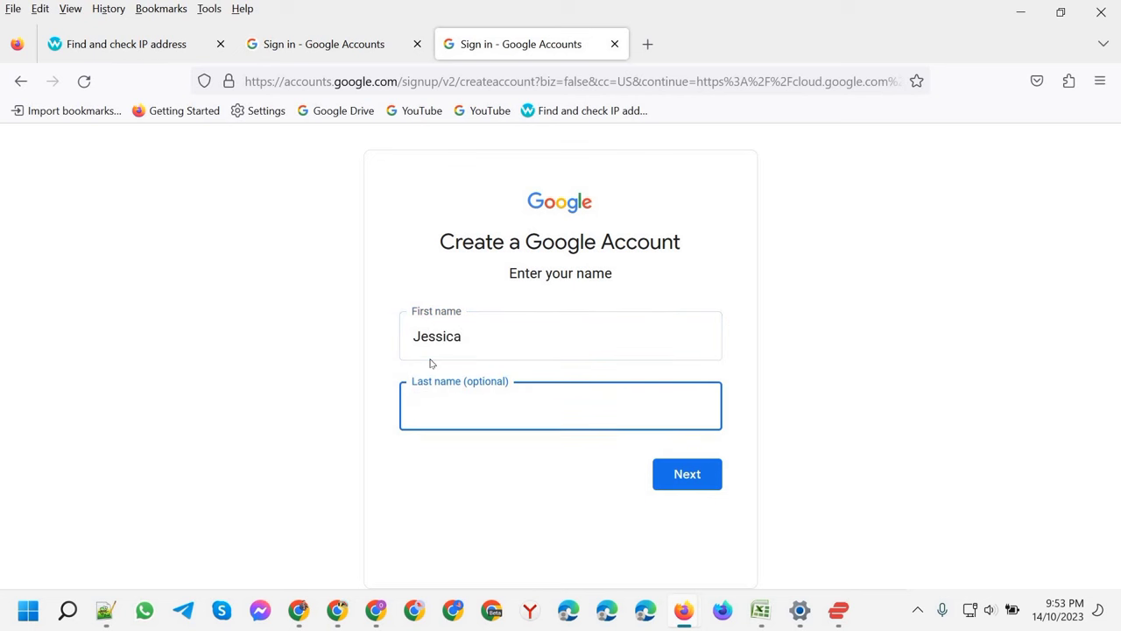
scroll(683, 450, down, 1)
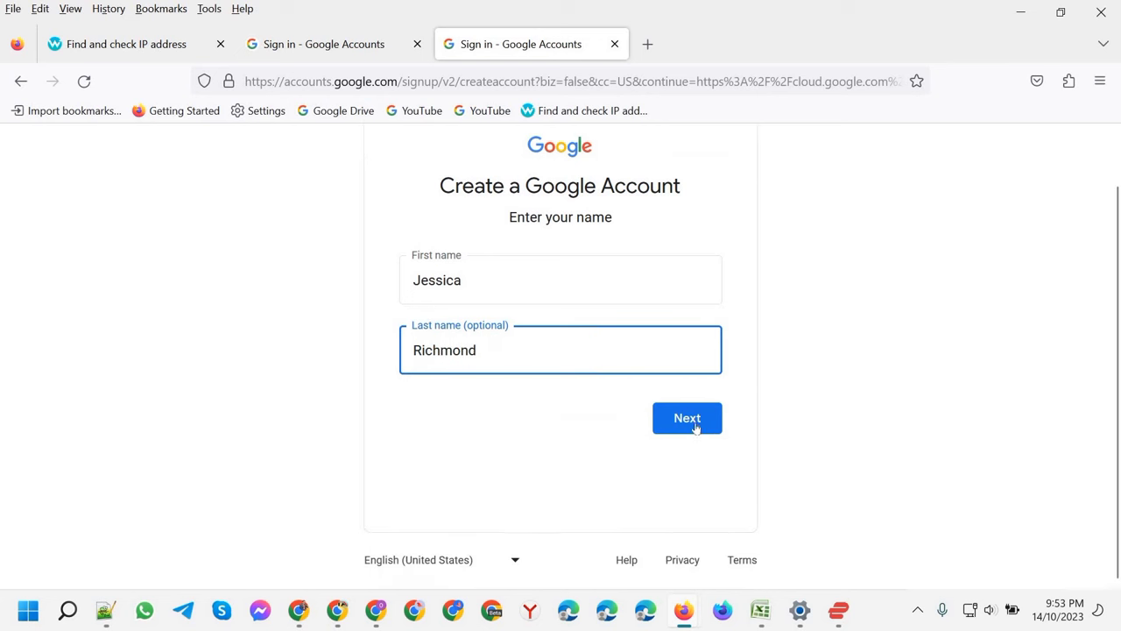
click(693, 428)
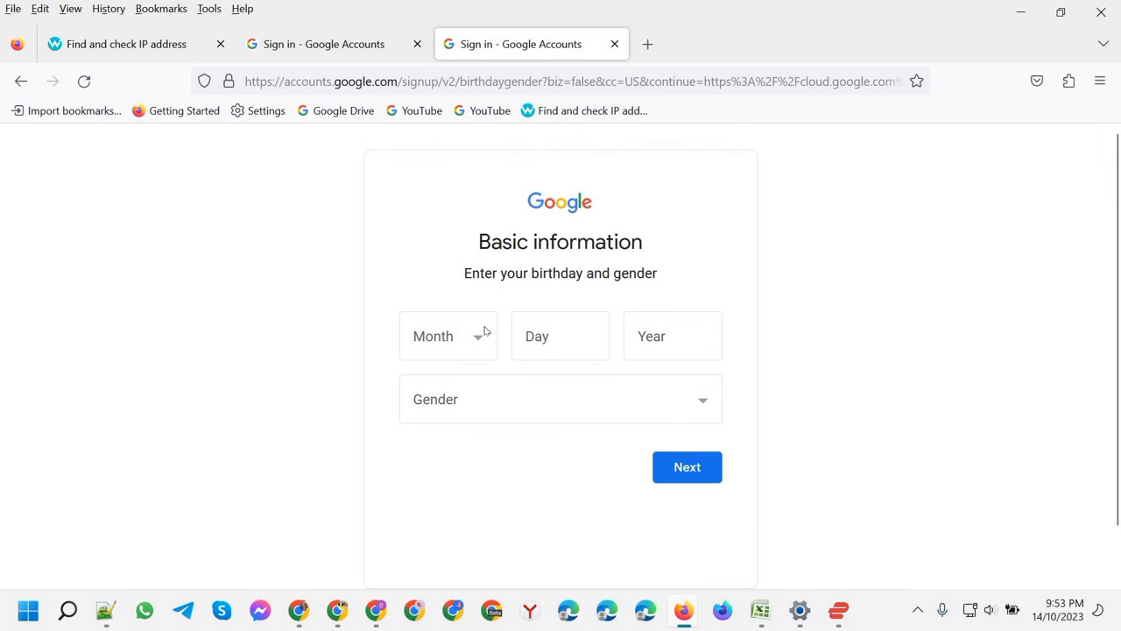
Step: Enter birthday March 15, 1995 and gender Female, then continue
click(470, 351)
click(446, 432)
click(548, 340)
text(1)
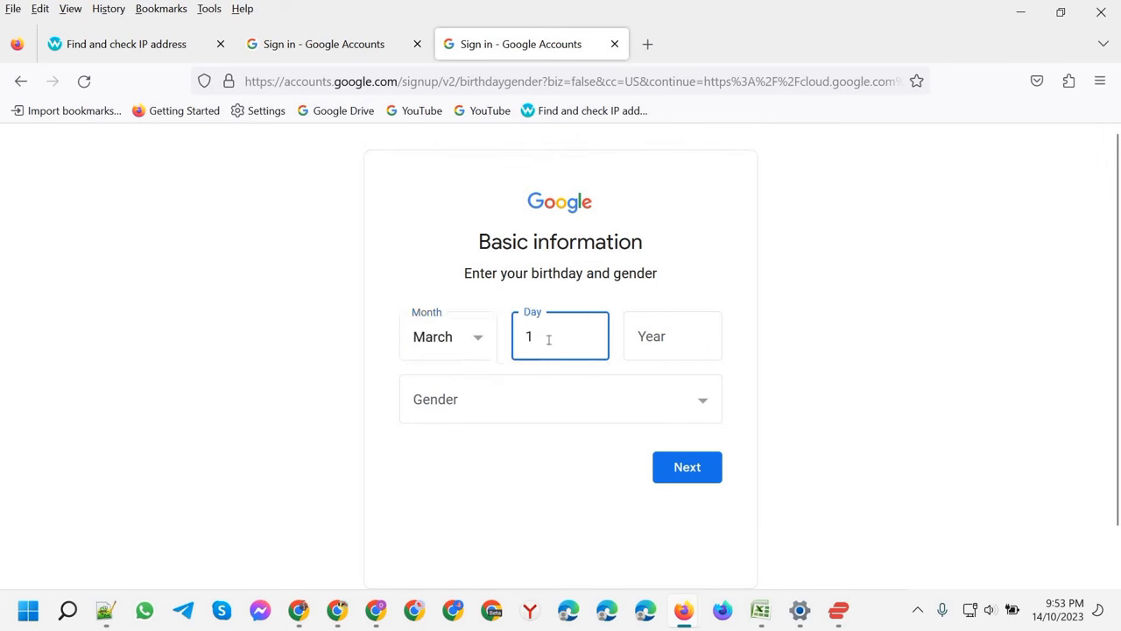
text(5)
click(674, 341)
text(1995)
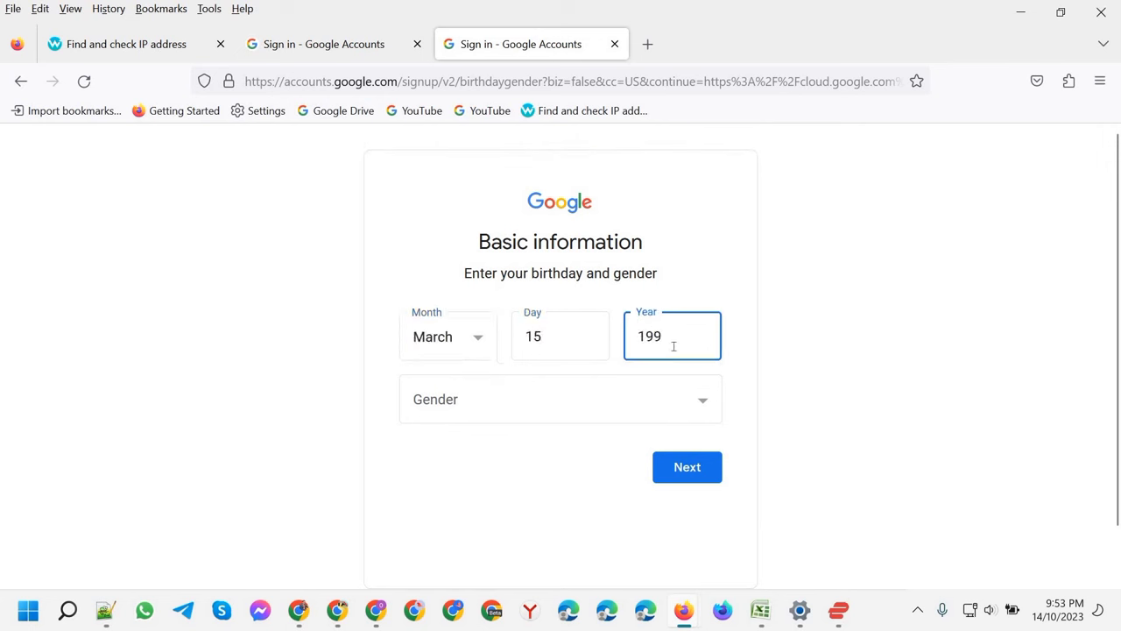
click(586, 405)
key(Return)
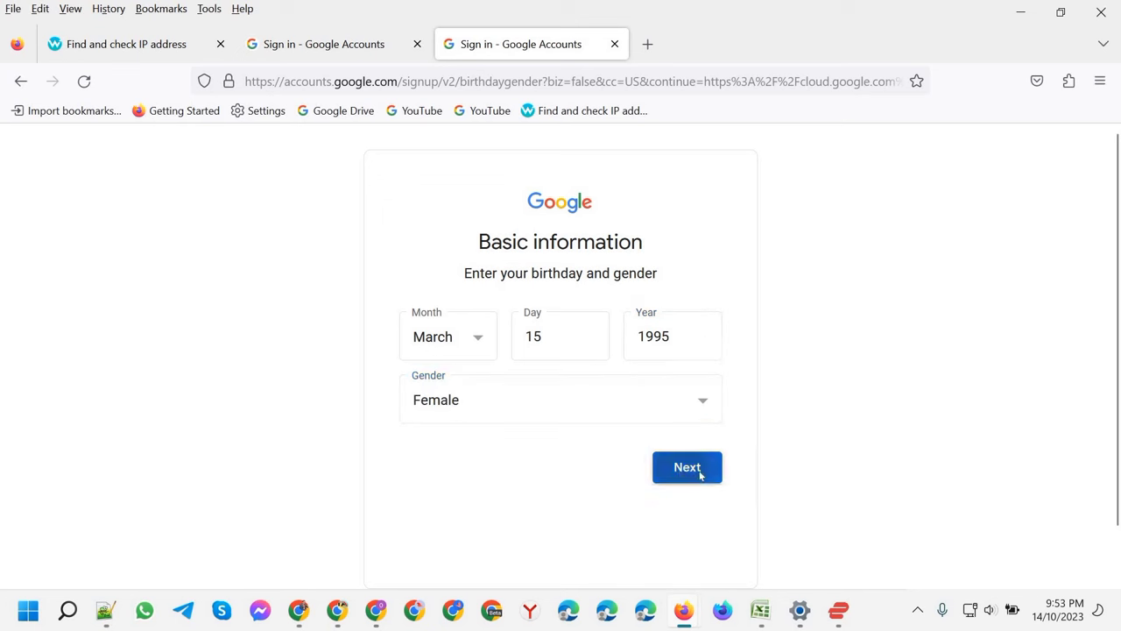
click(687, 468)
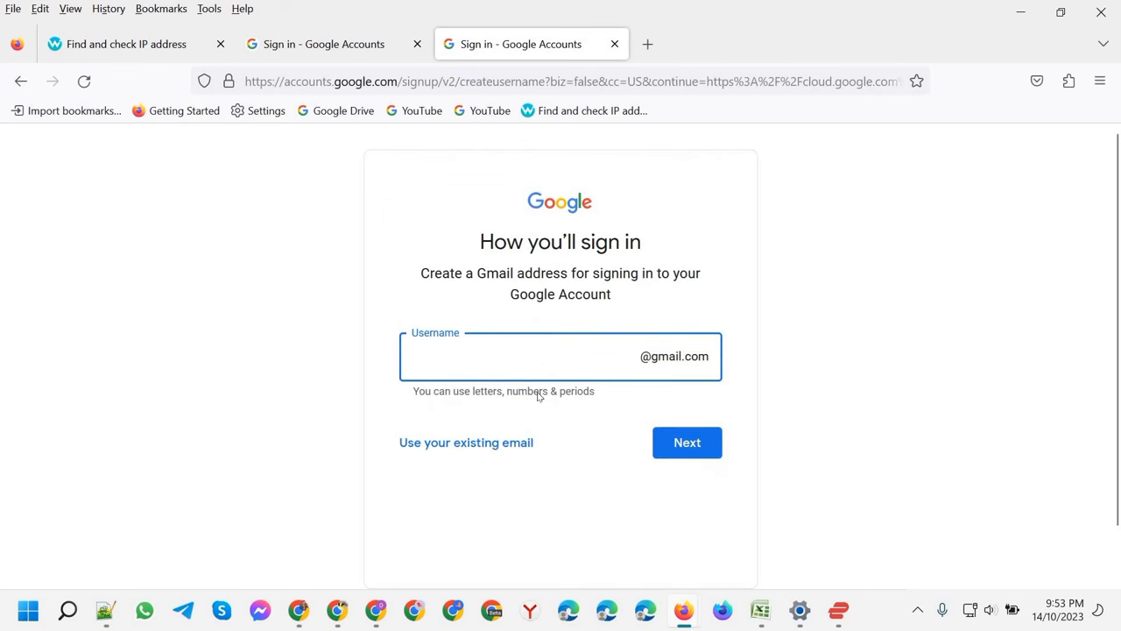
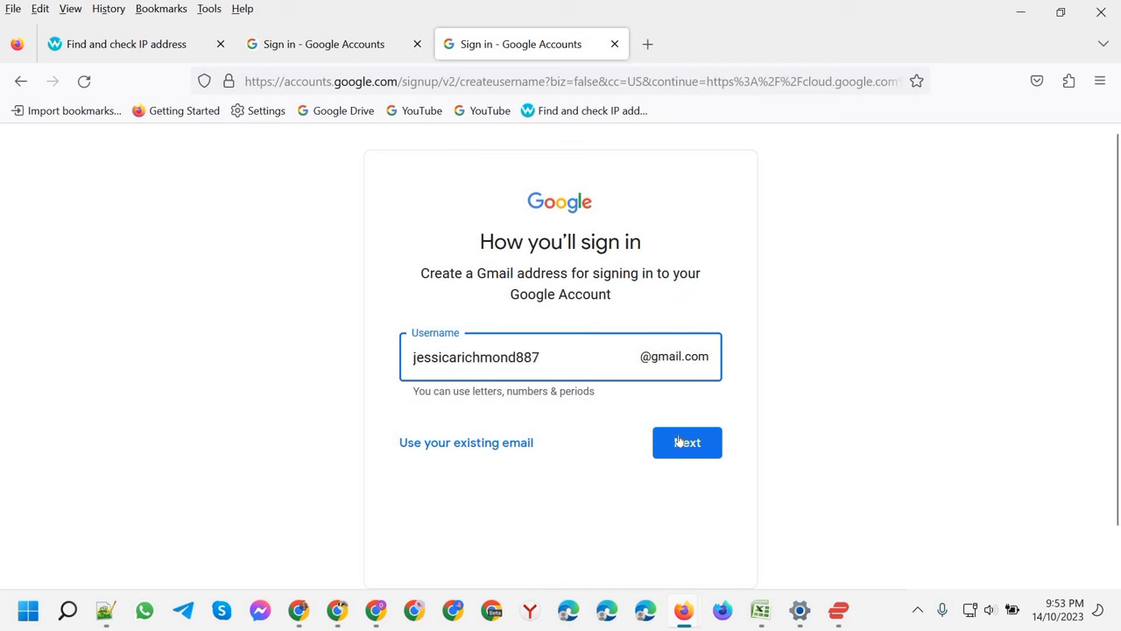
Step: Submit a Gmail username based on the user's first name and check the ExpressVPN connection window
key(Return)
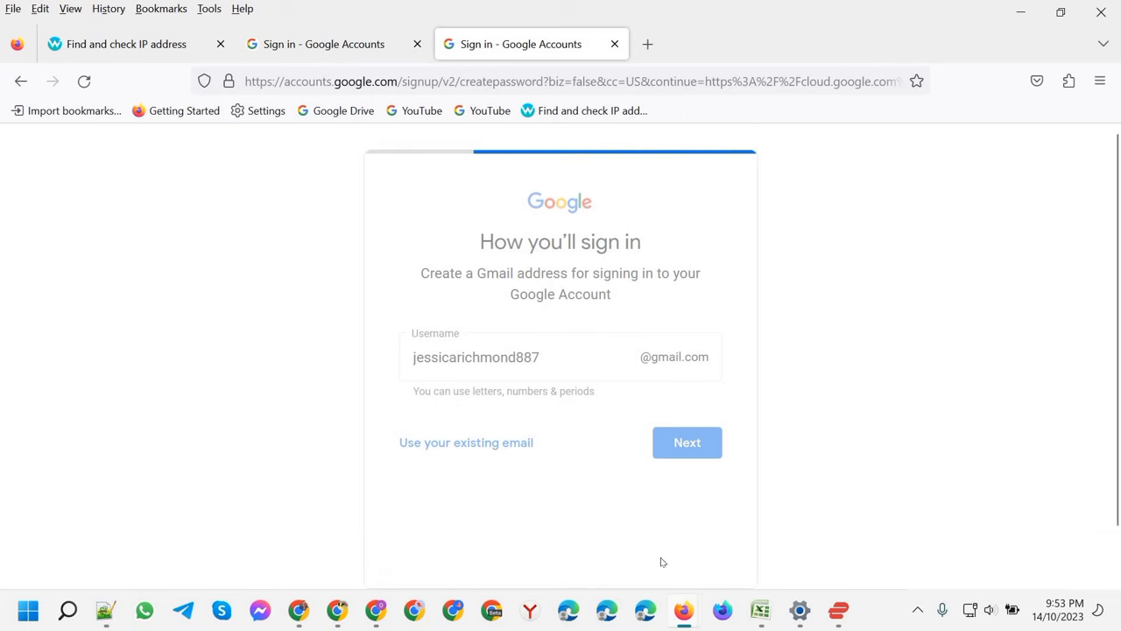
click(837, 610)
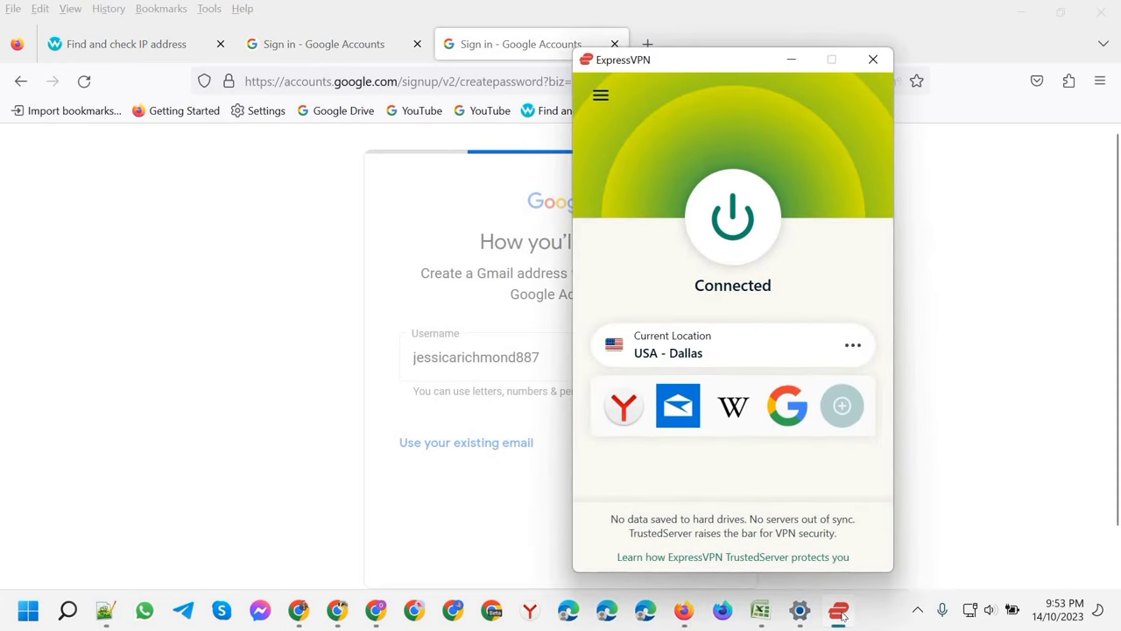
click(837, 610)
Step: Return the signup tab to the Gmail username page and open a blank new tab
click(324, 45)
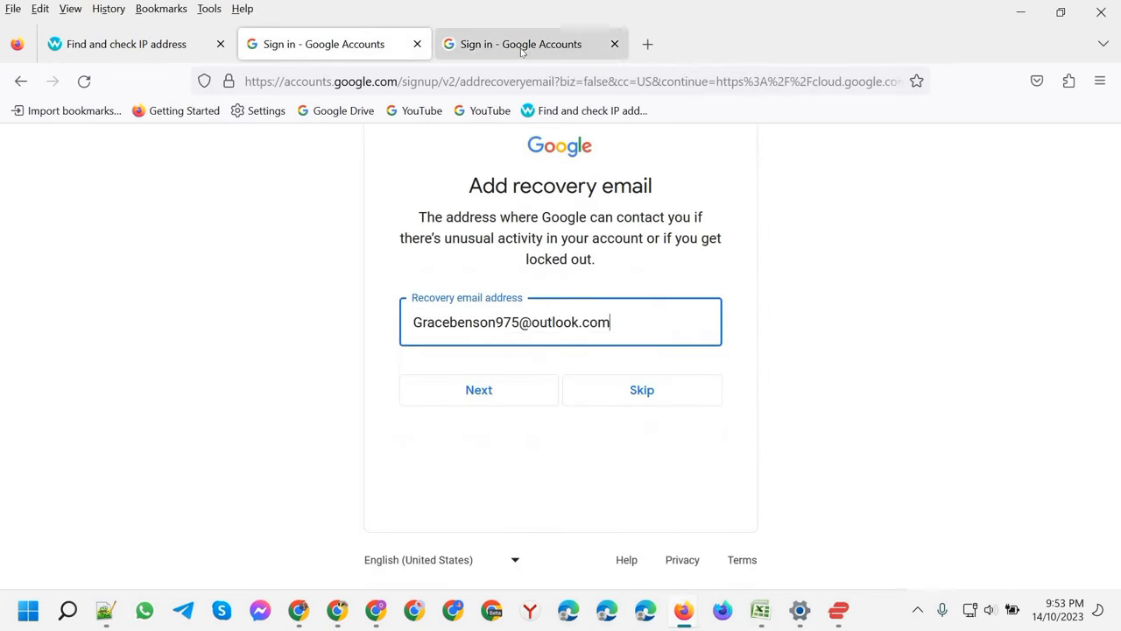
click(522, 51)
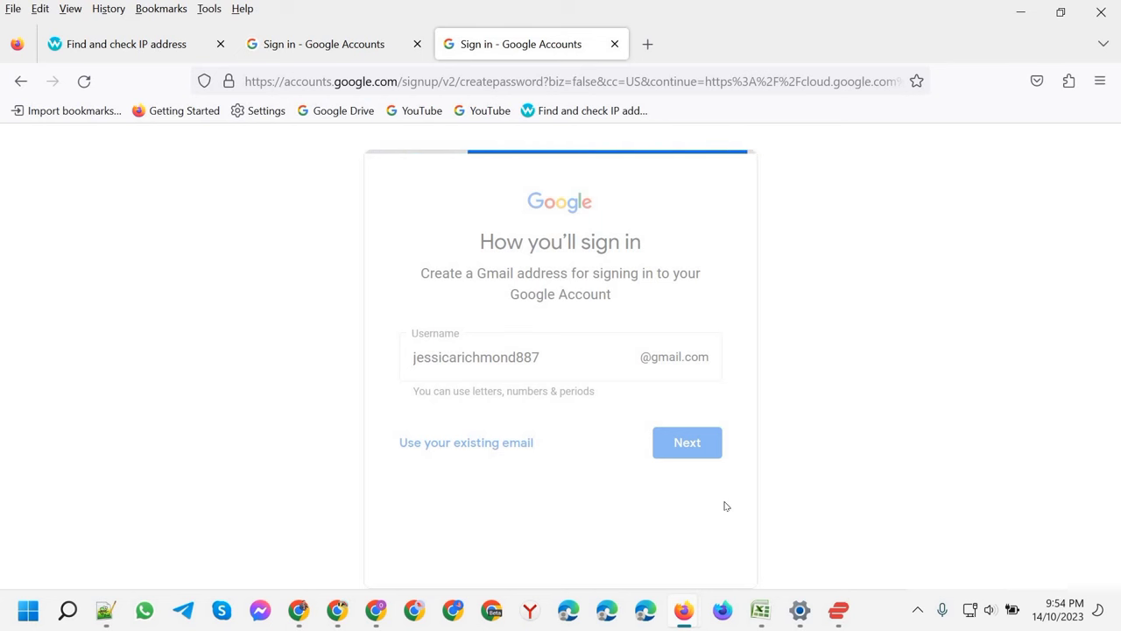
click(19, 81)
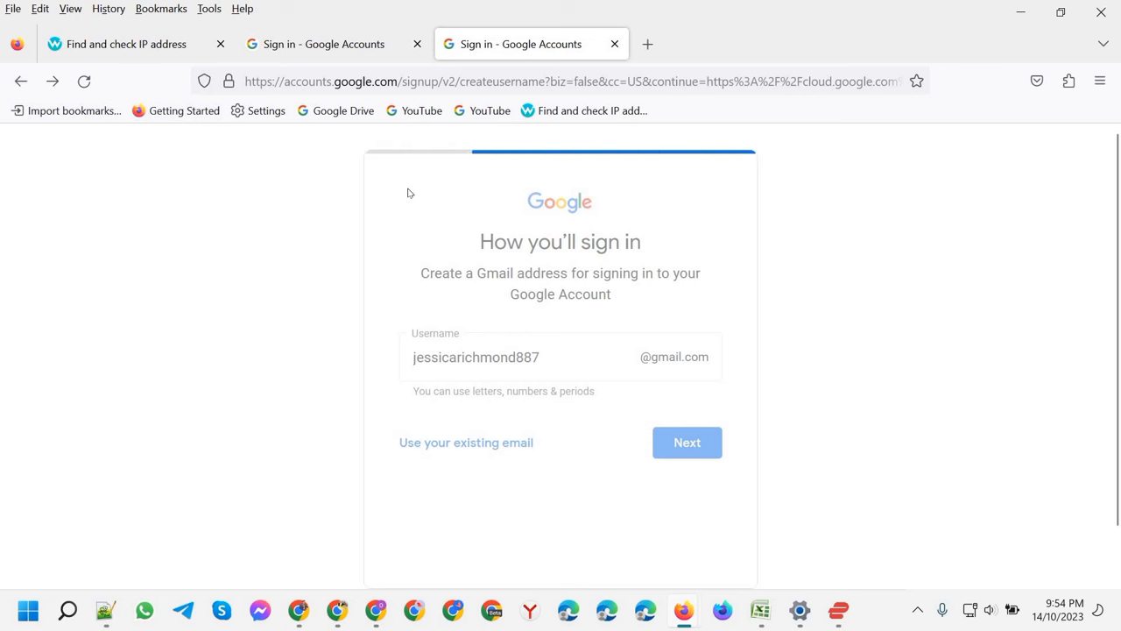
click(648, 44)
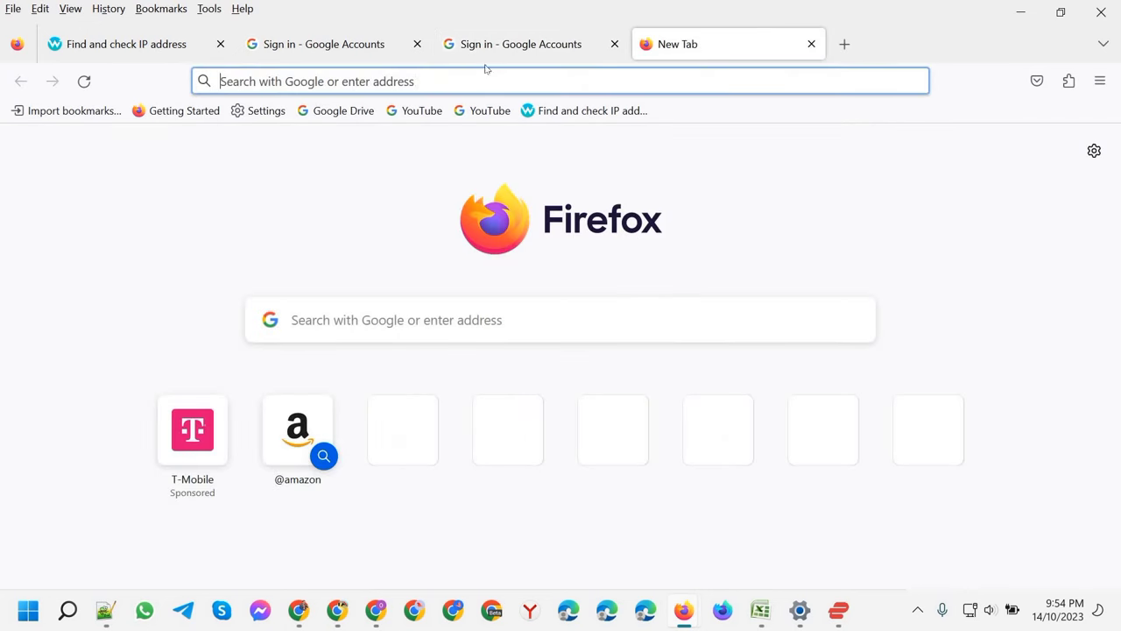
Step: In the tracker, paste the sign-in link into cell B187, then undo it
click(299, 611)
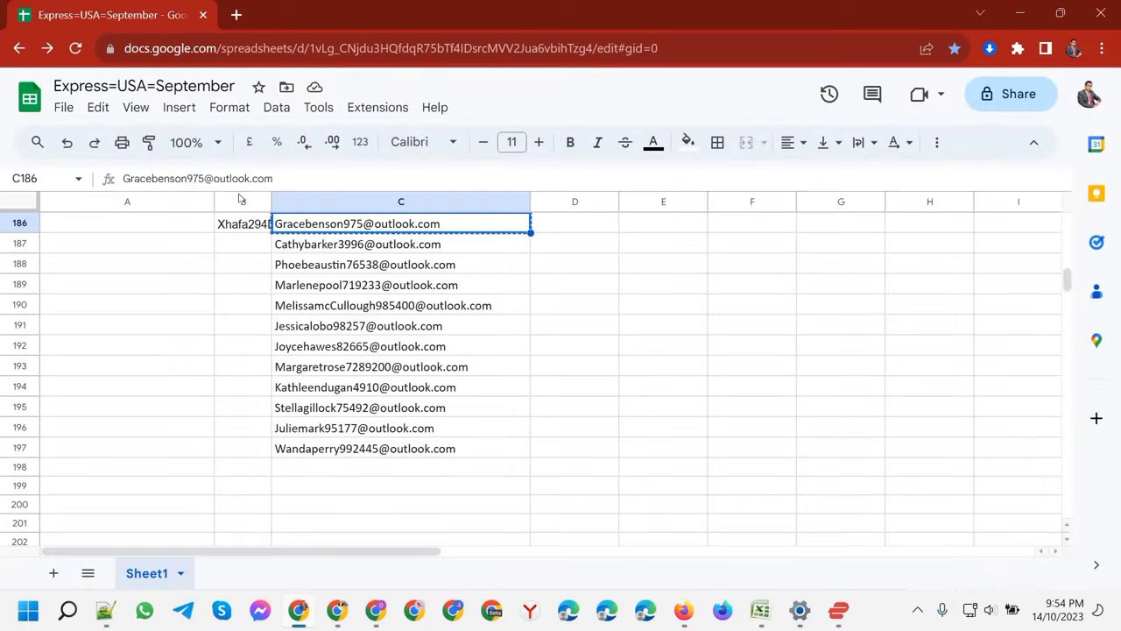
click(237, 245)
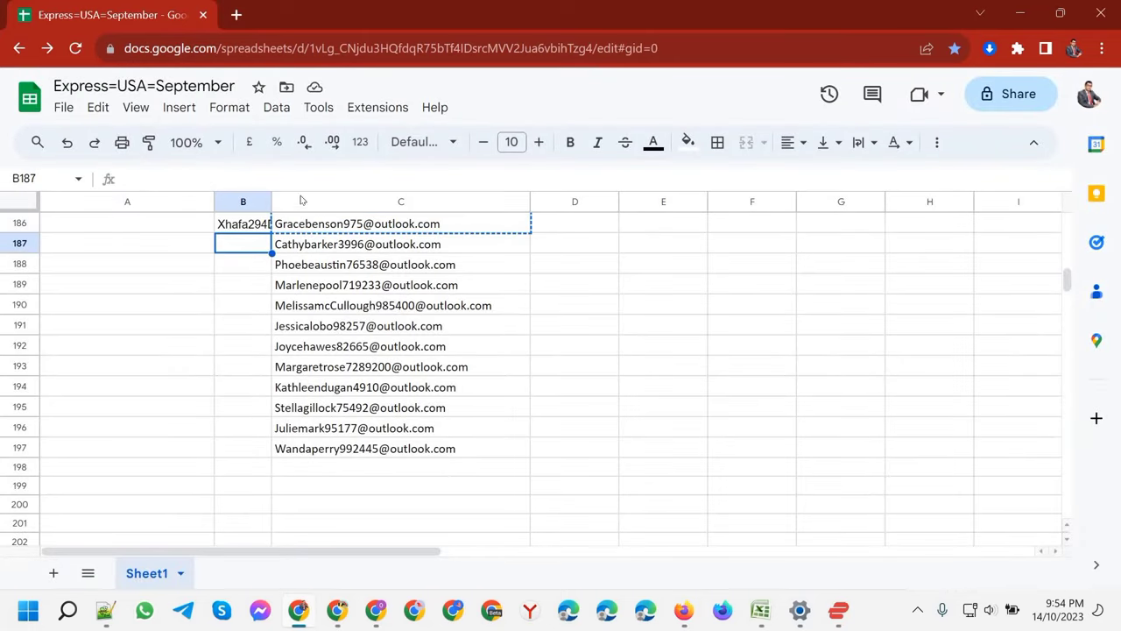
text(https://accounts.google.com/v3/signin/identifier?)
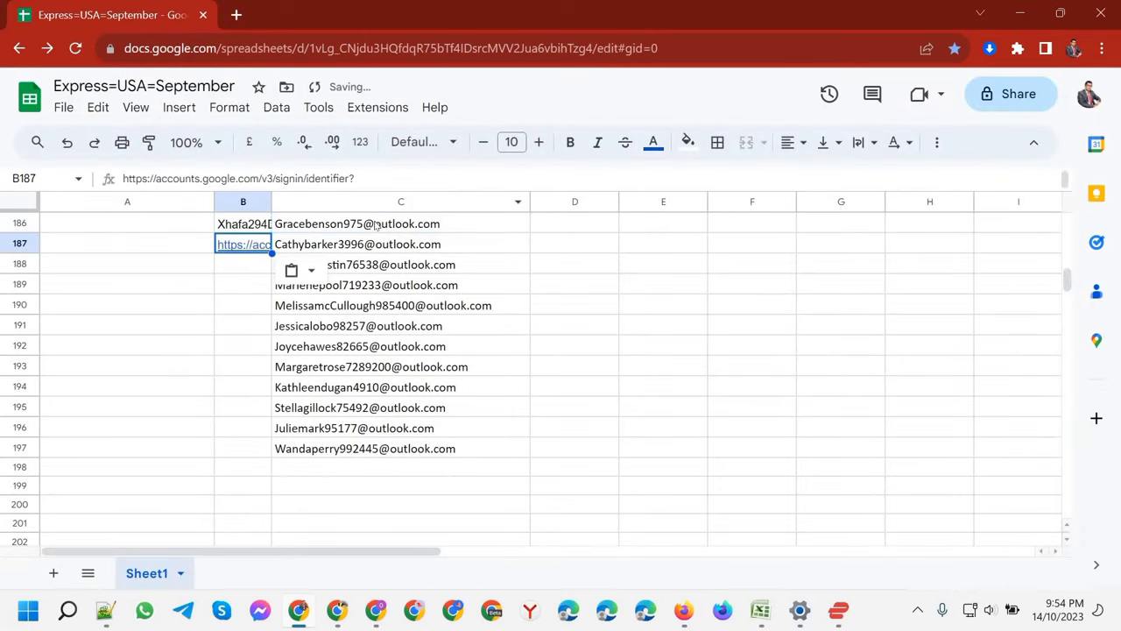
key(ctrl+z)
Step: Bring Firefox forward and revisit the signup's username step using Back and Forward
click(1021, 14)
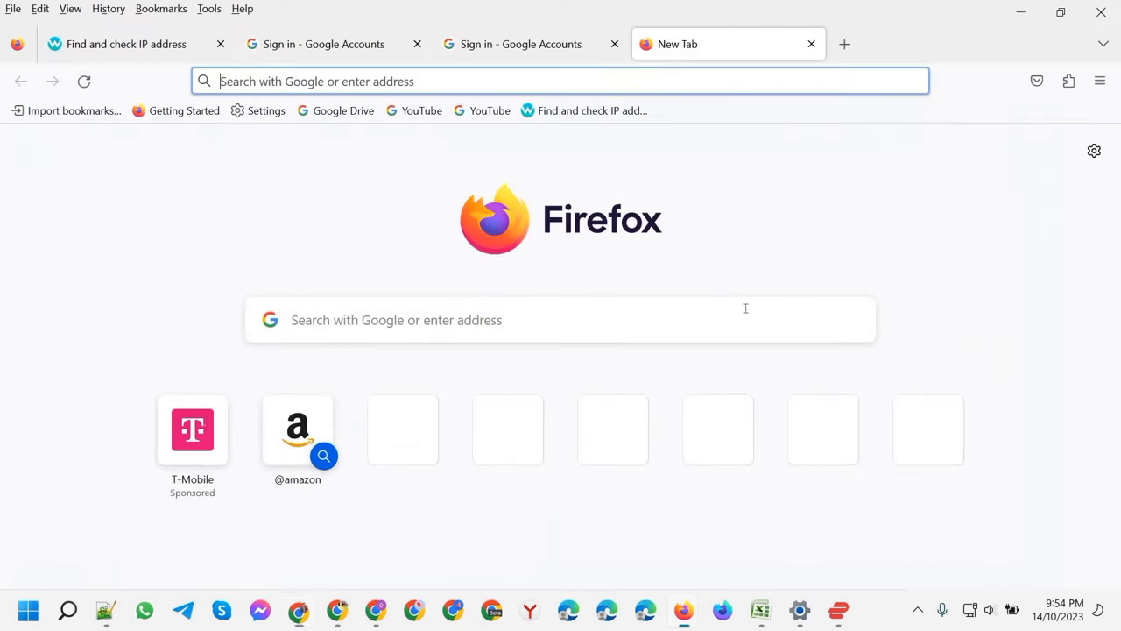
click(520, 46)
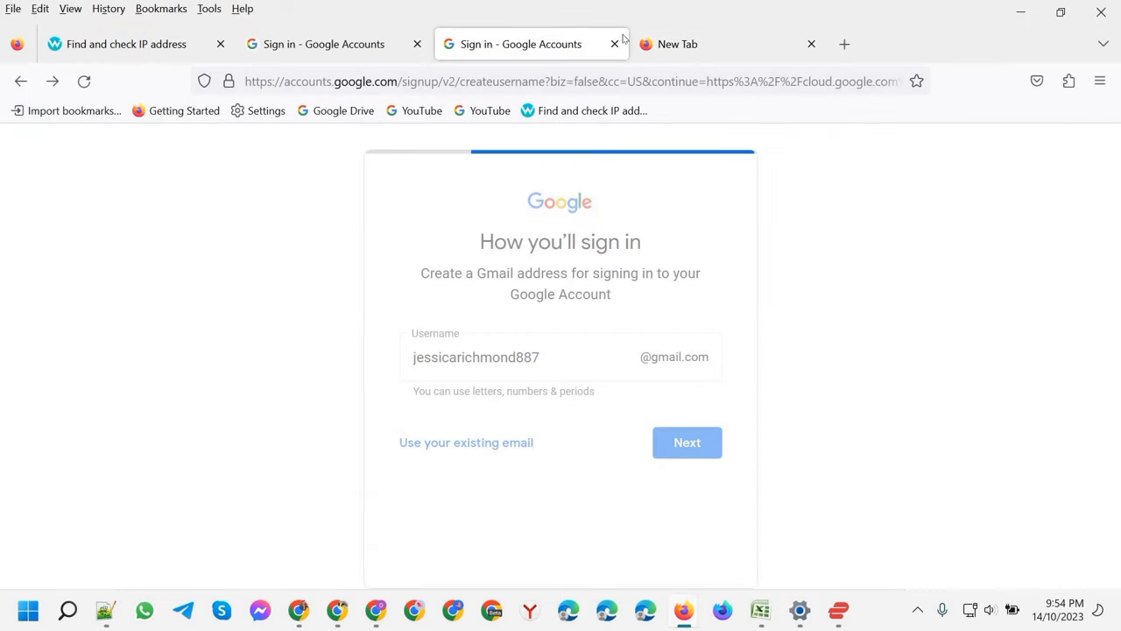
click(20, 80)
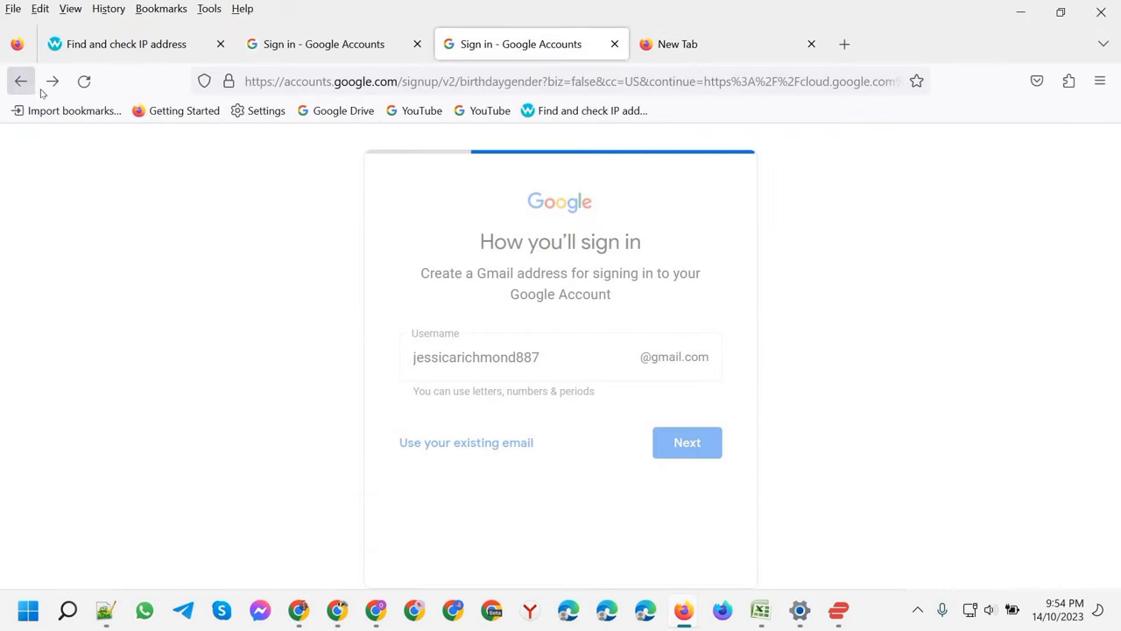
click(52, 81)
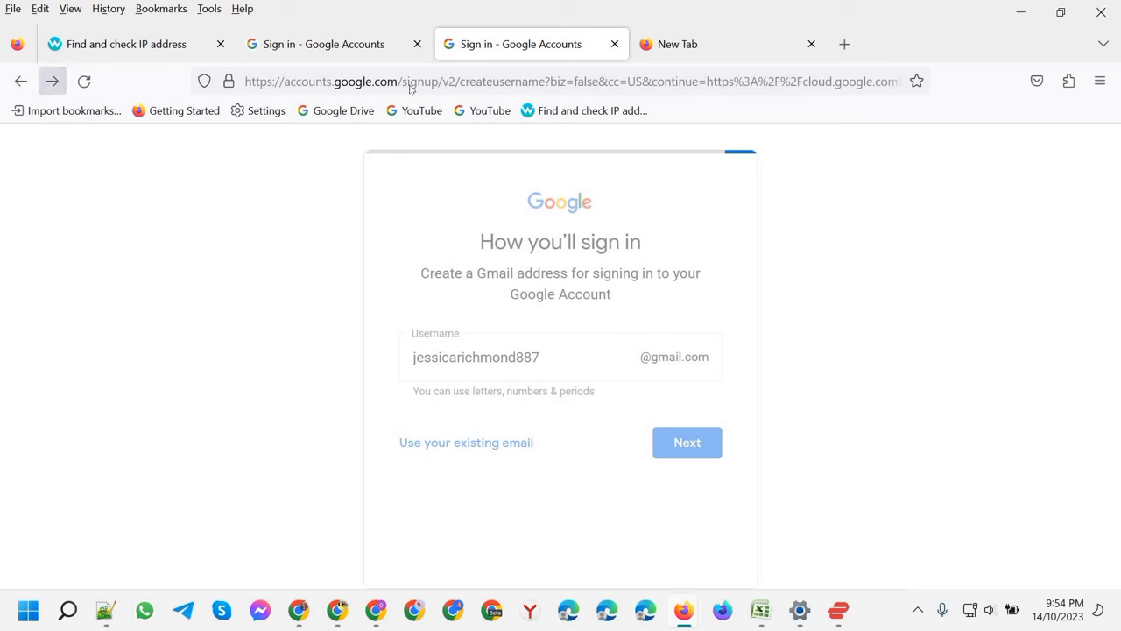
Step: Load the Google sign-in link in the empty tab, then return to the signup tab
click(726, 45)
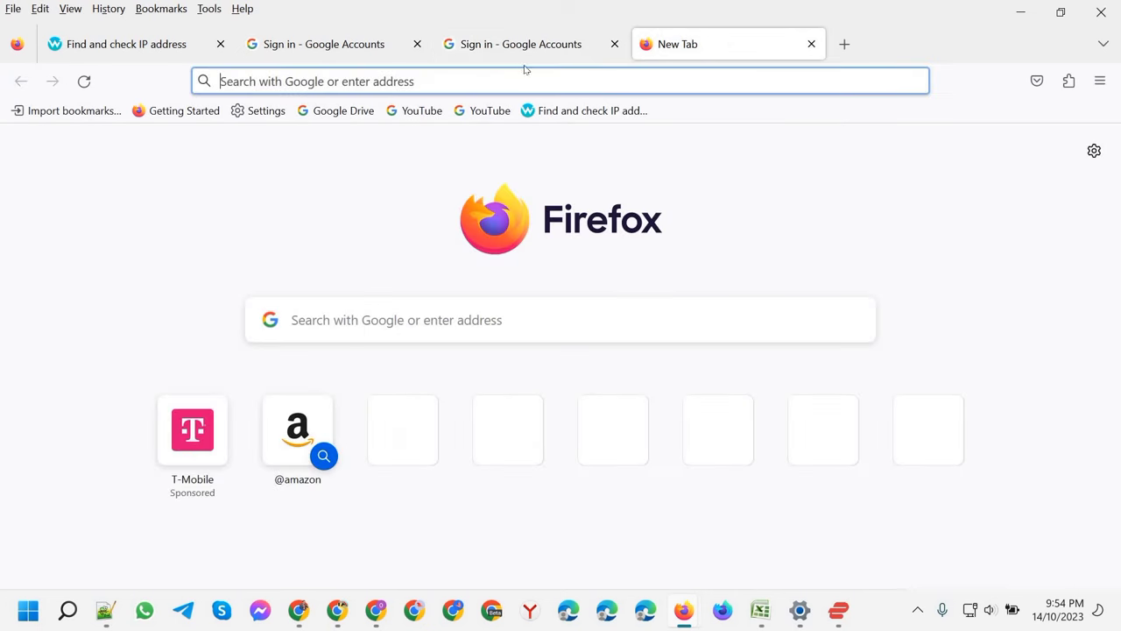
key(ctrl+v)
key(Return)
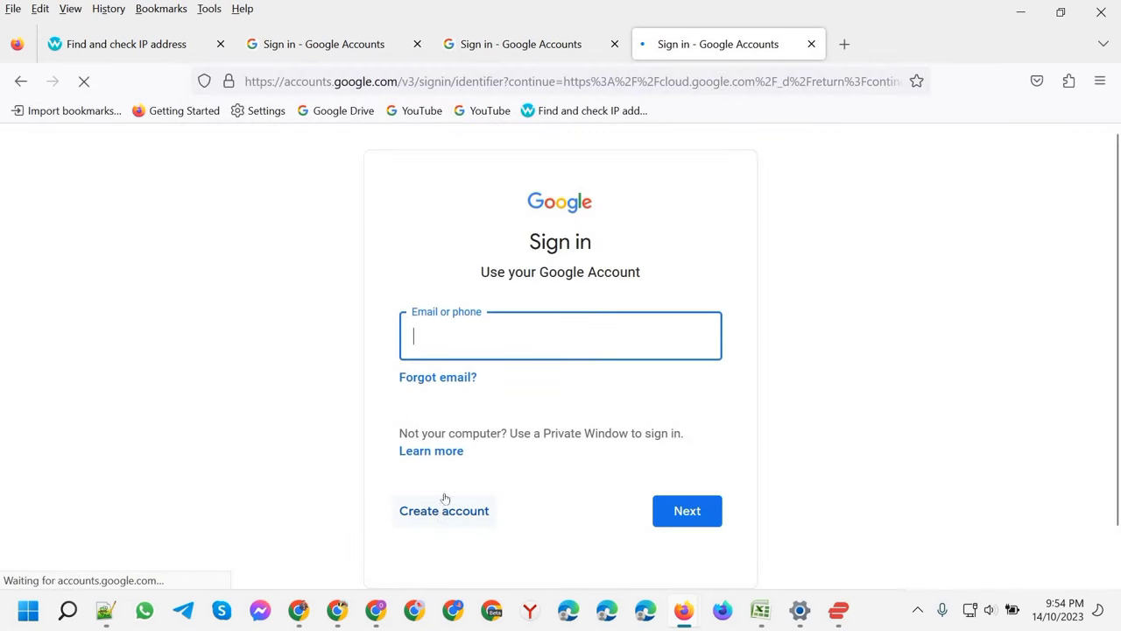
click(528, 39)
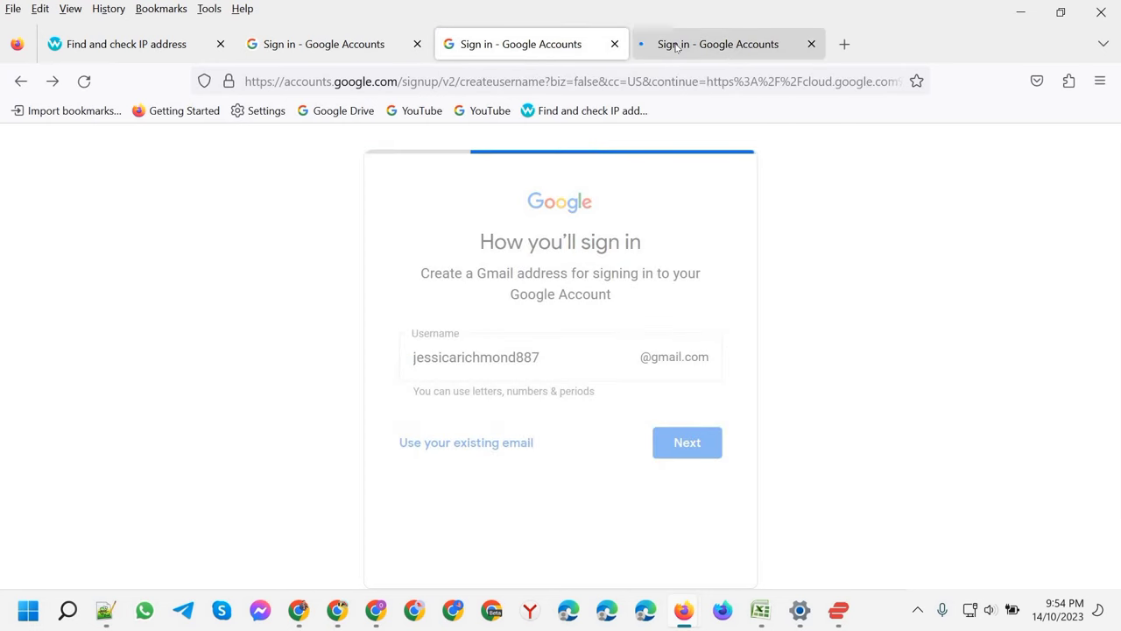
click(675, 47)
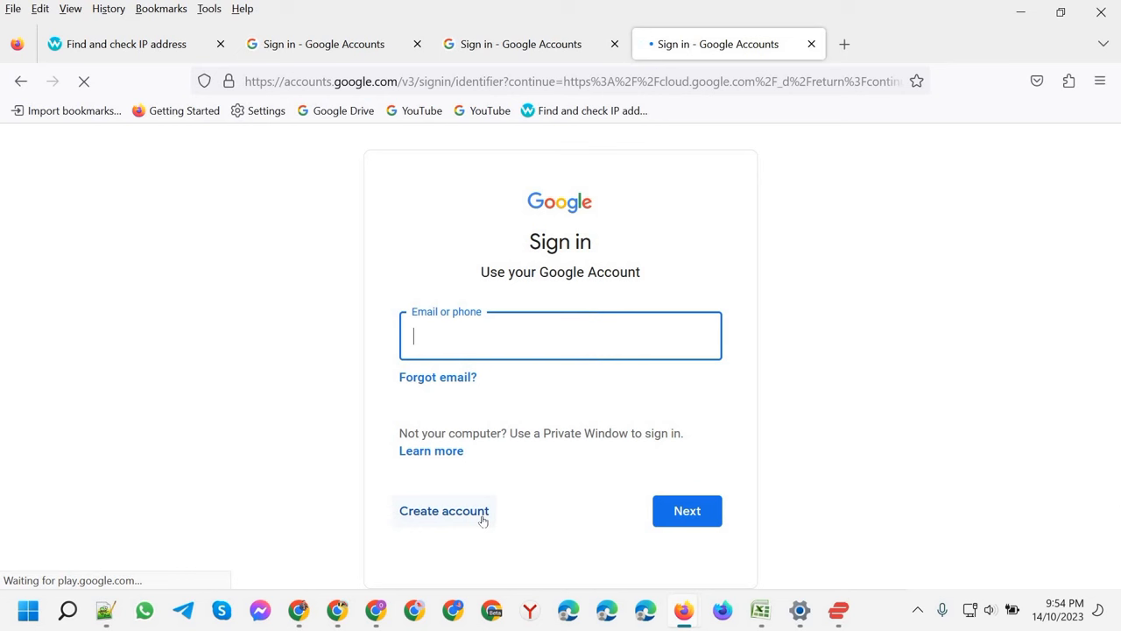
click(463, 46)
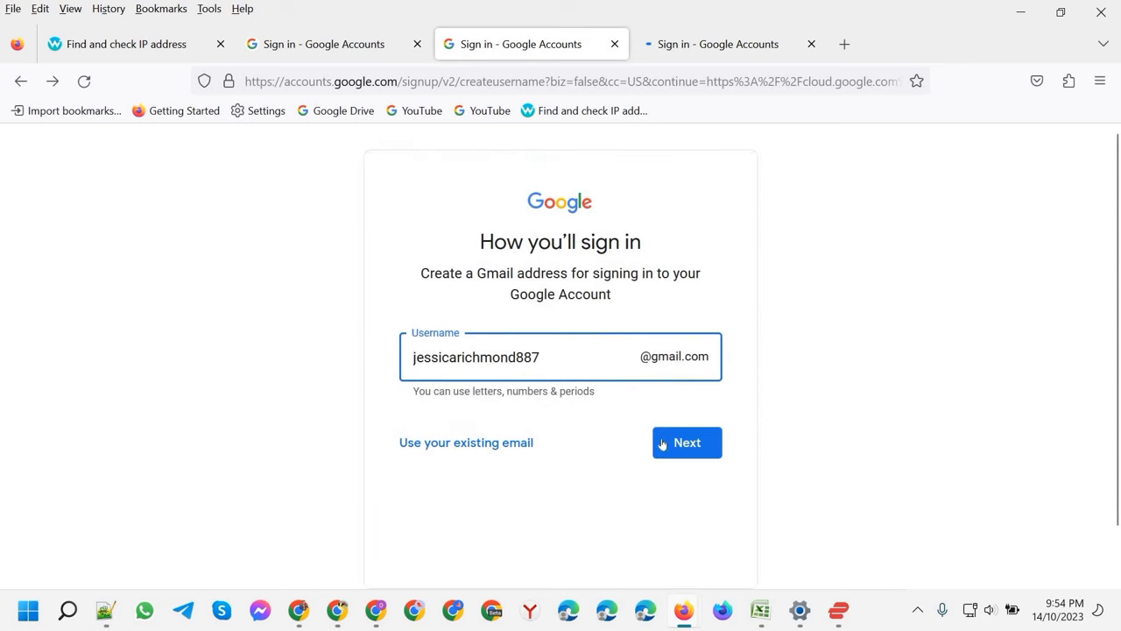
Step: Submit the Gmail username, then type a password and copy it into Confirm password
click(704, 446)
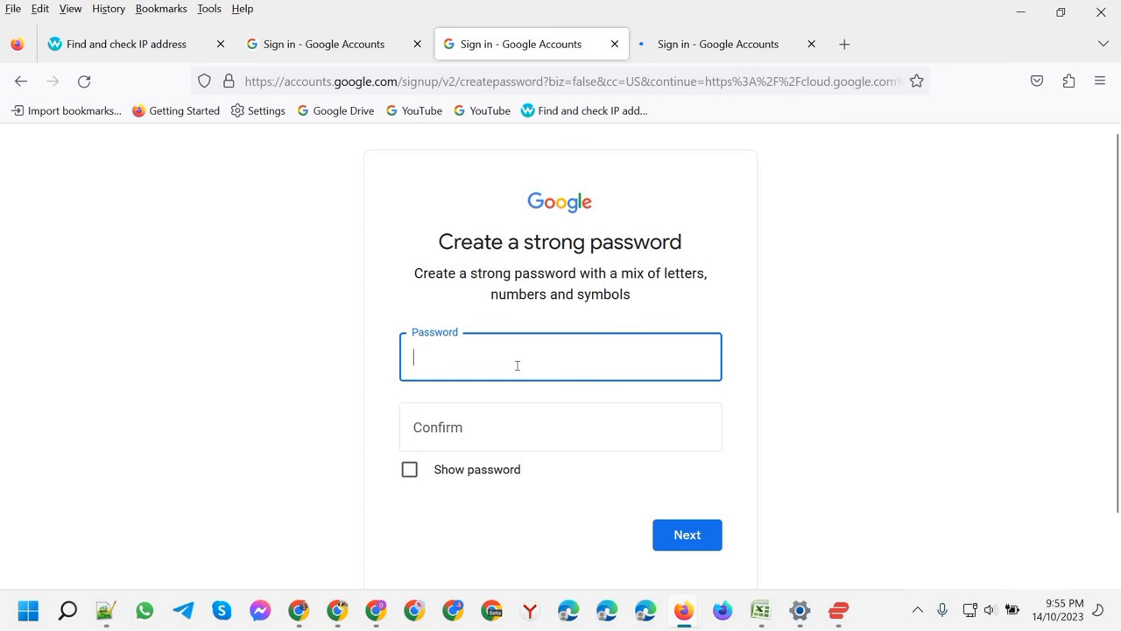
text(•)
key(BackSpace)
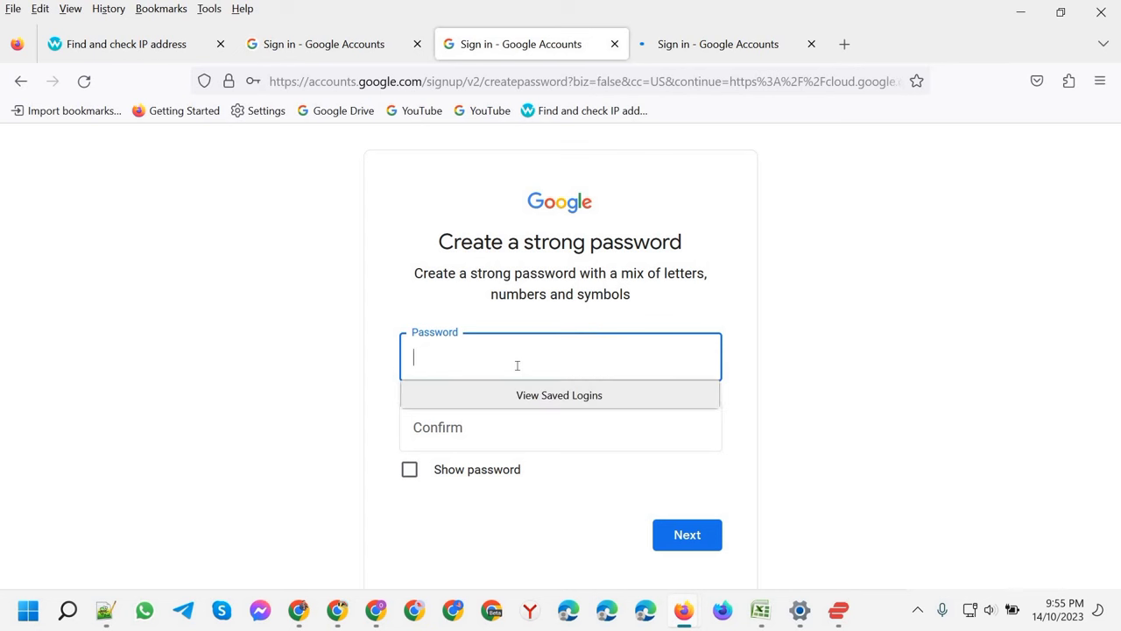
text(••)
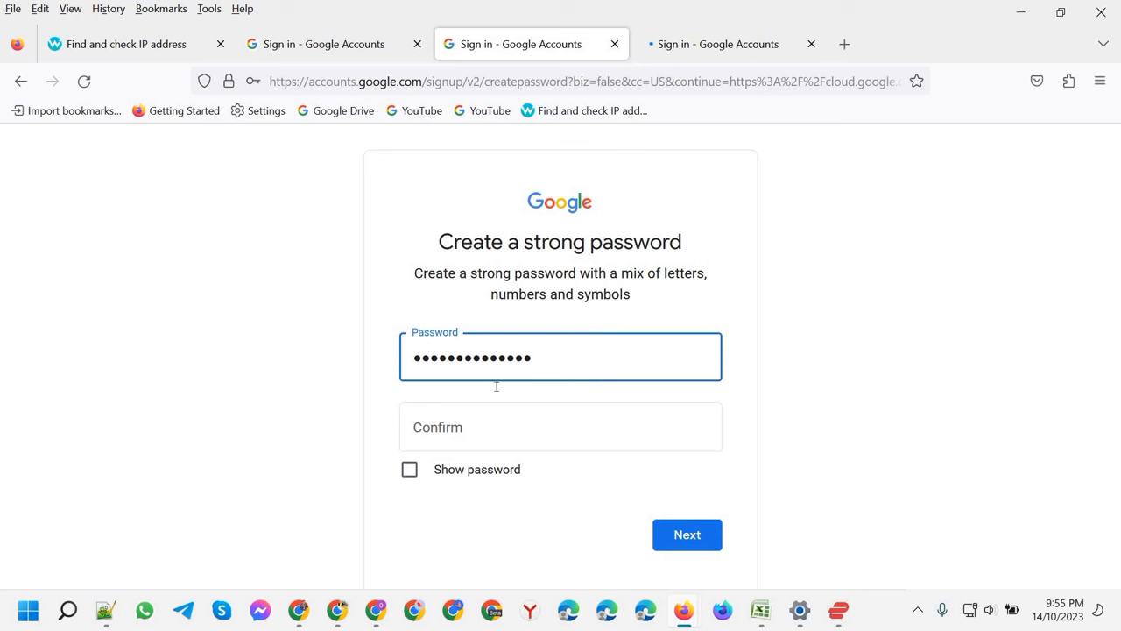
click(409, 468)
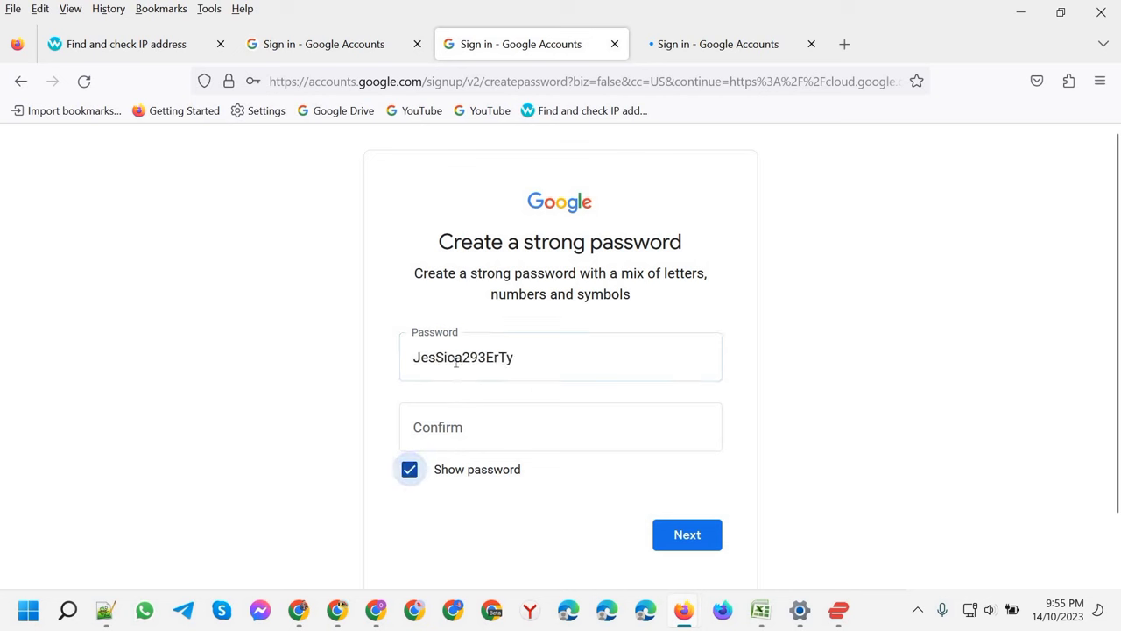
key(shift+Tab)
key(ctrl+c)
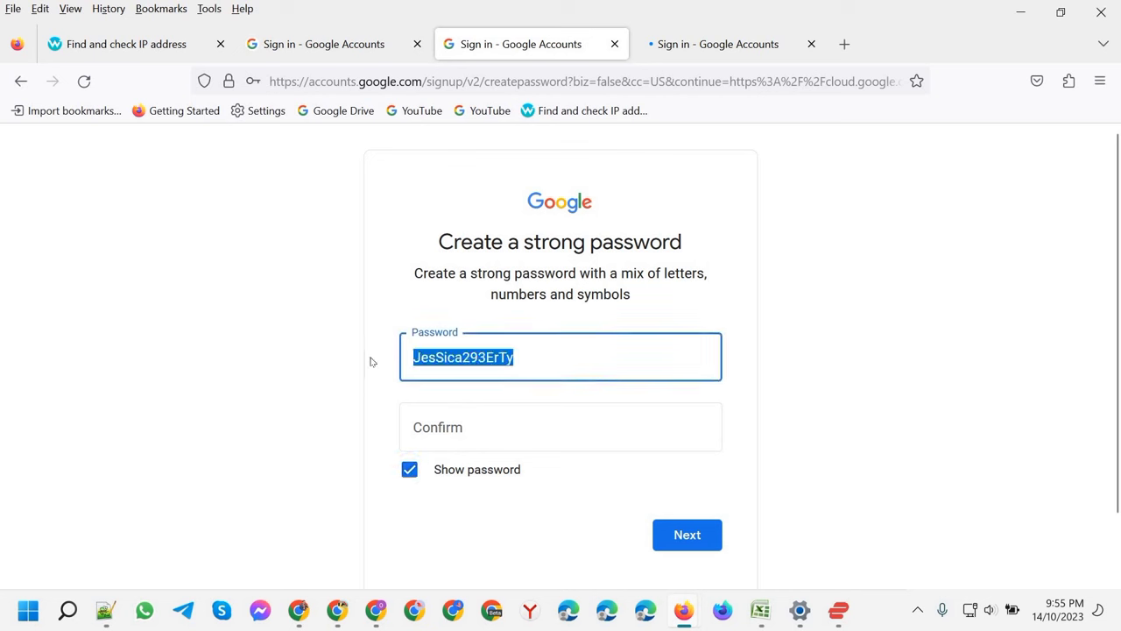
click(430, 426)
key(ctrl+v)
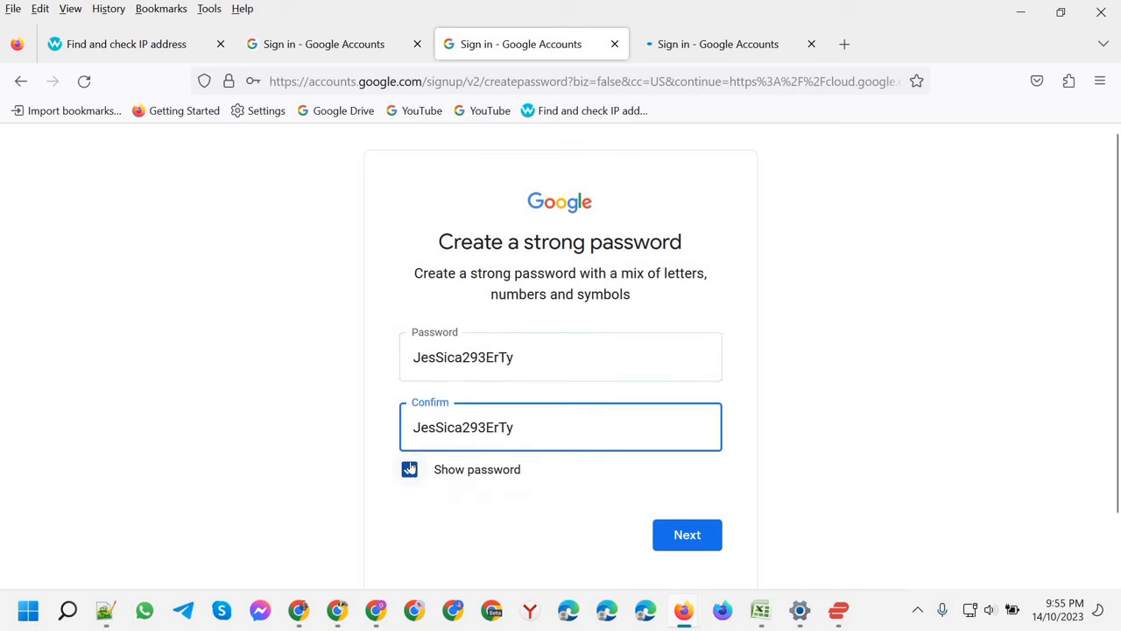
Step: Hide the passwords and append the same extra character to both password fields
click(495, 478)
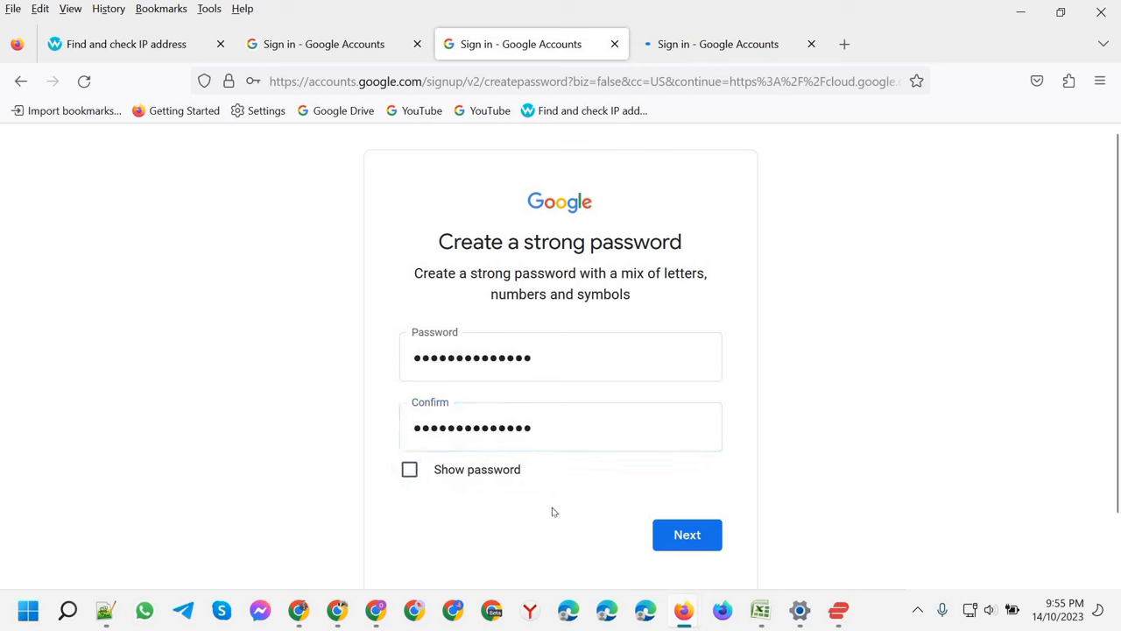
click(563, 421)
text(!)
click(561, 378)
text(!)
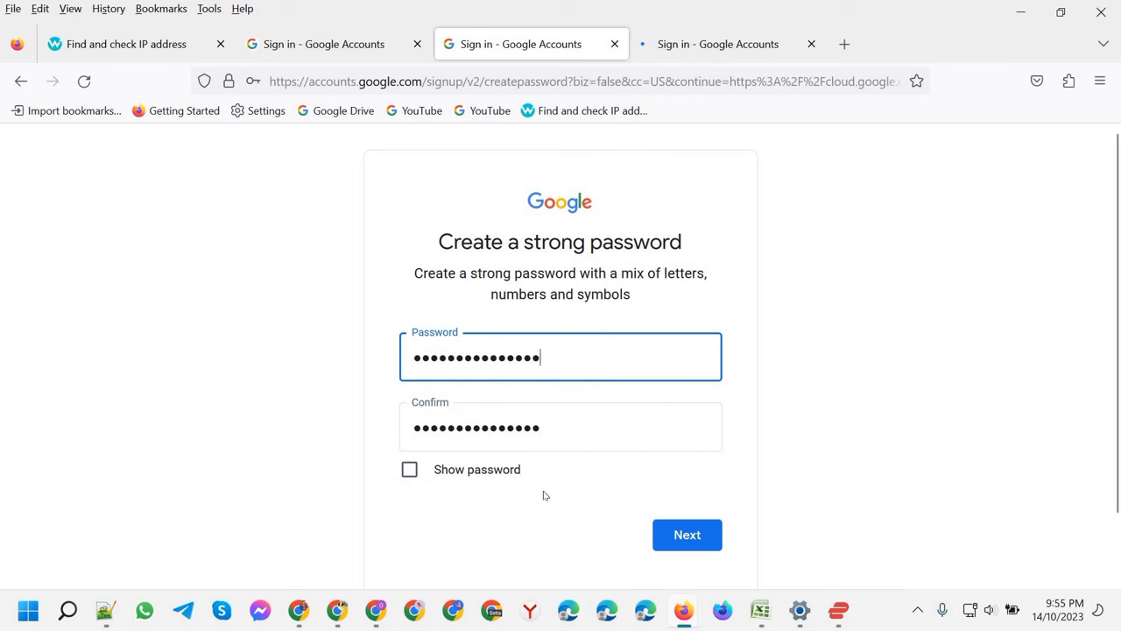
click(552, 501)
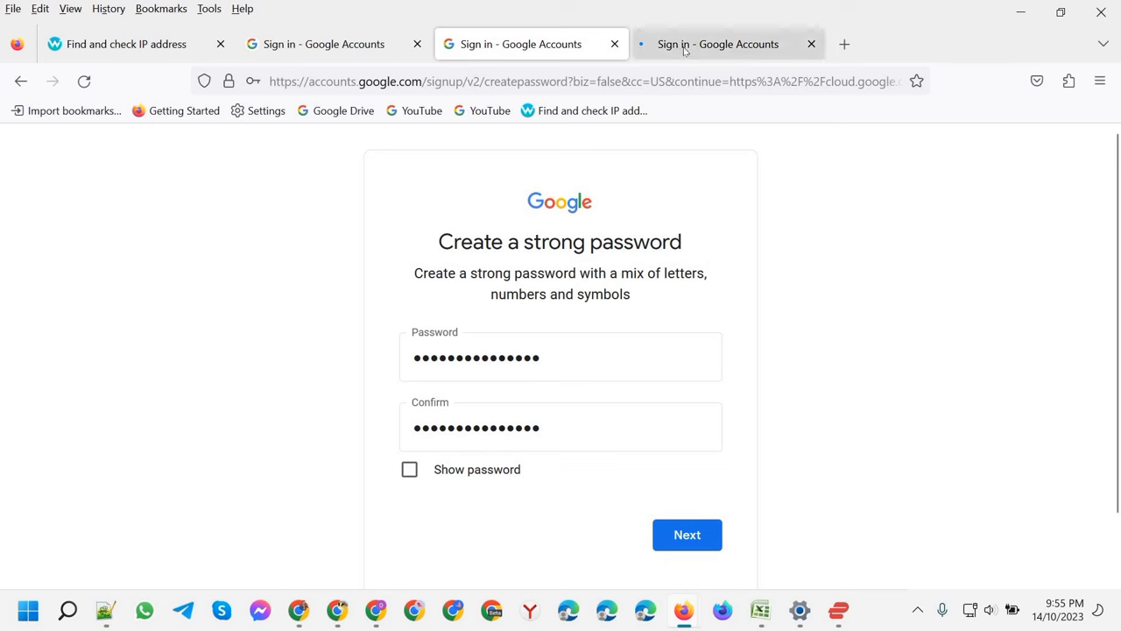
Step: Check the sign-in tab, then submit the password and dismiss the save-login prompt
click(717, 44)
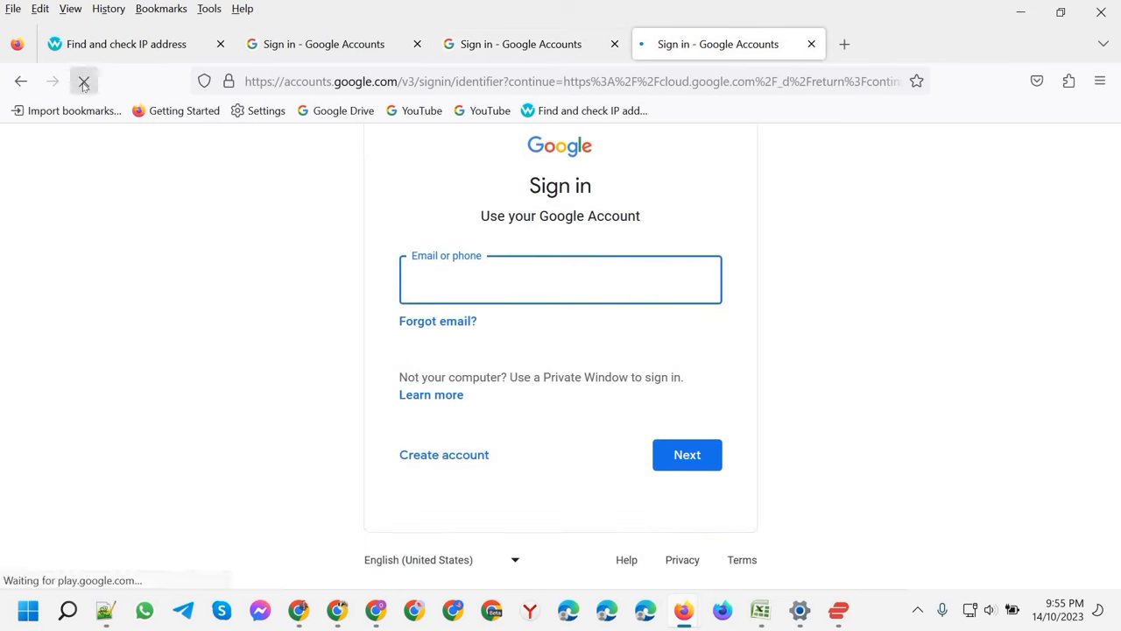
click(323, 82)
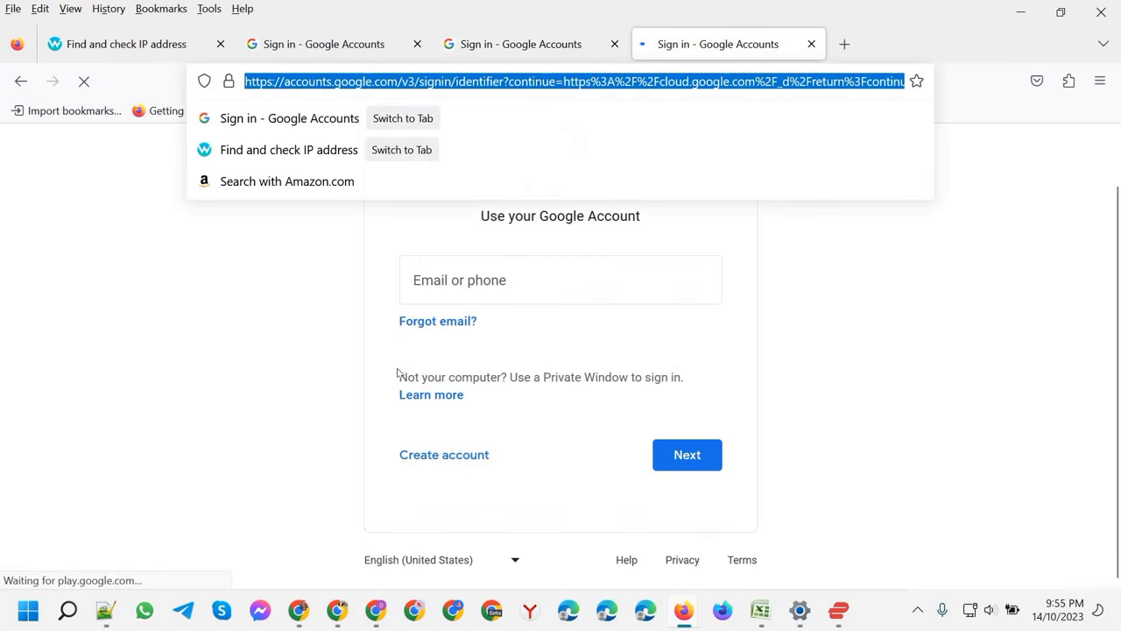
click(460, 467)
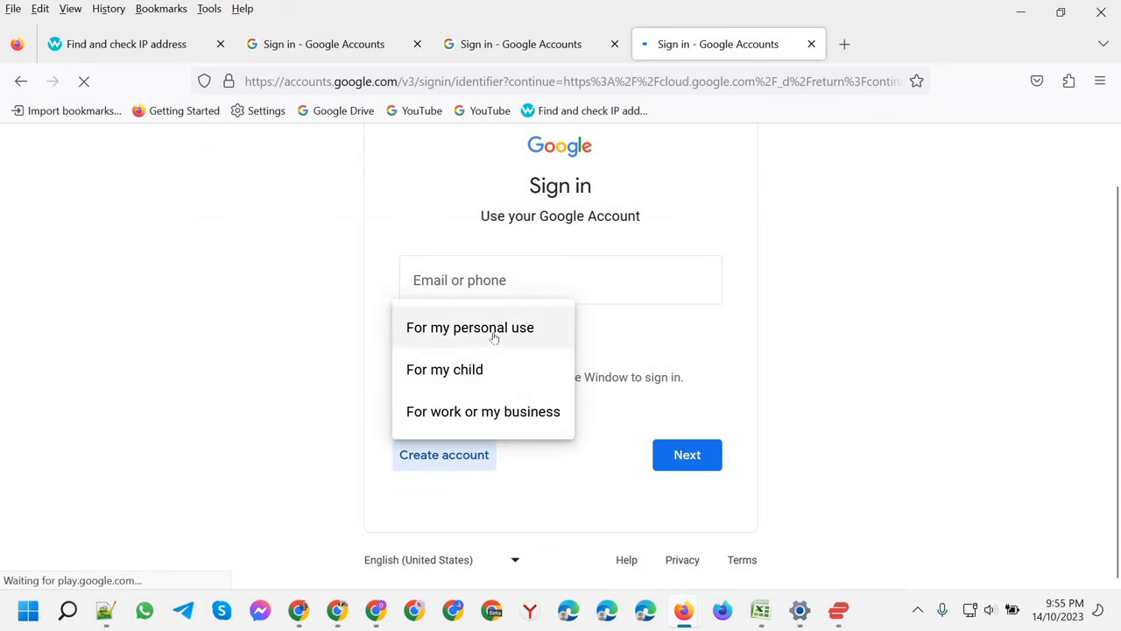
click(520, 44)
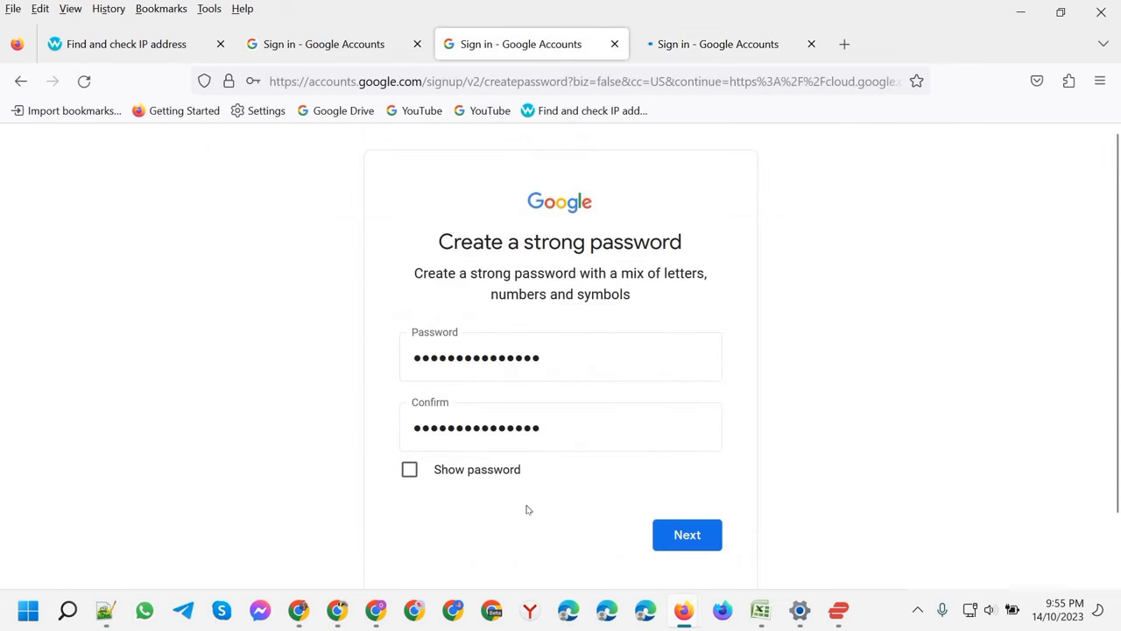
scroll(528, 514, down, 2)
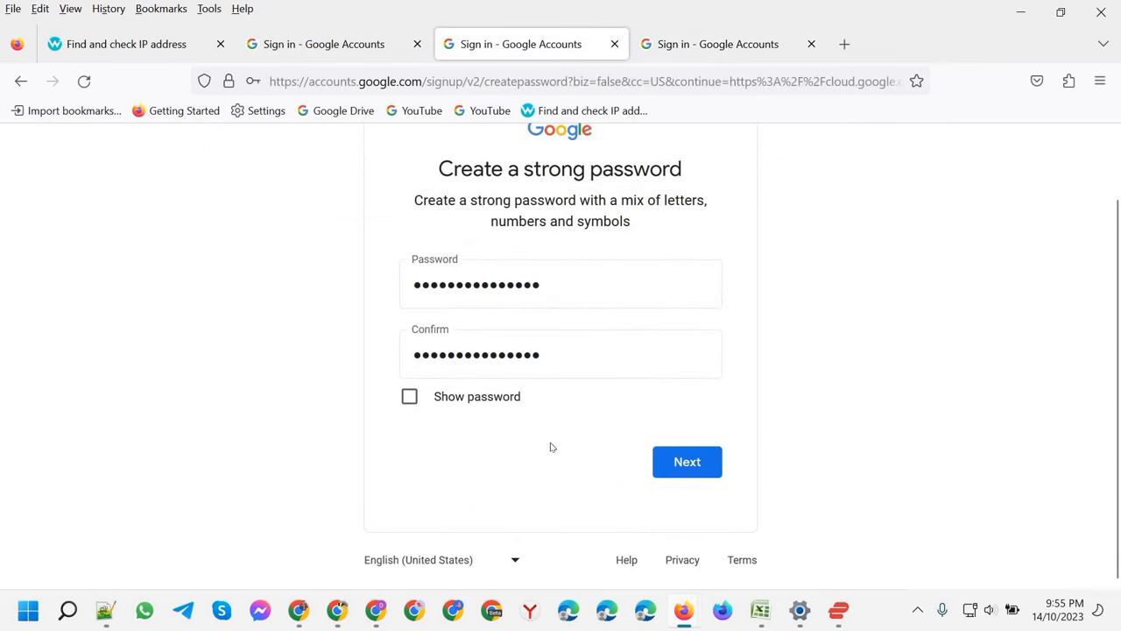
click(687, 462)
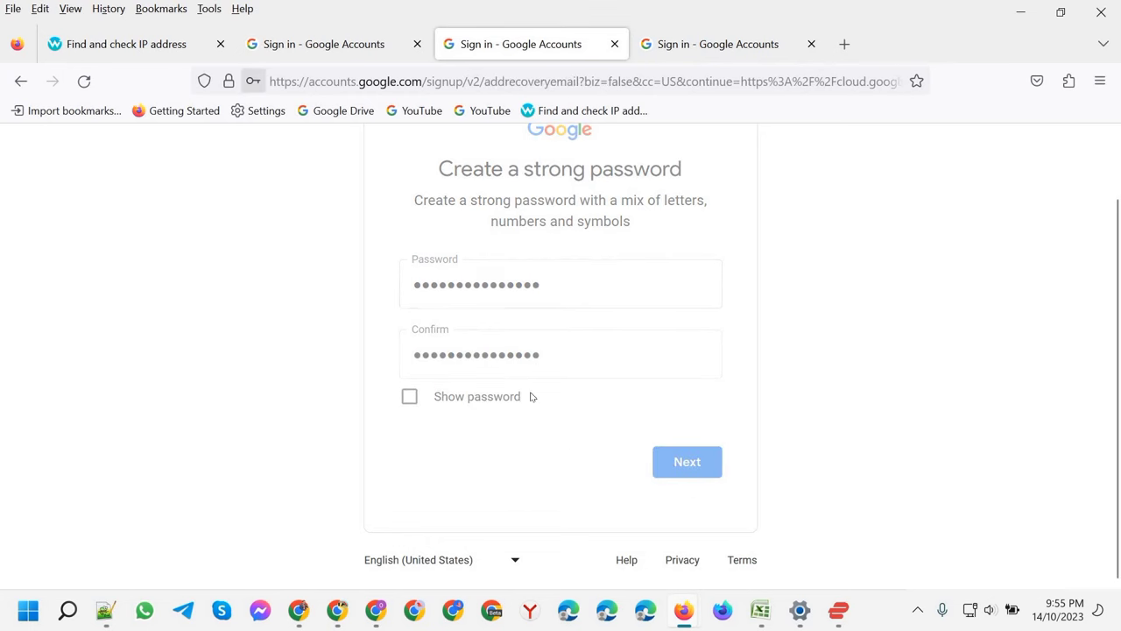
key(Escape)
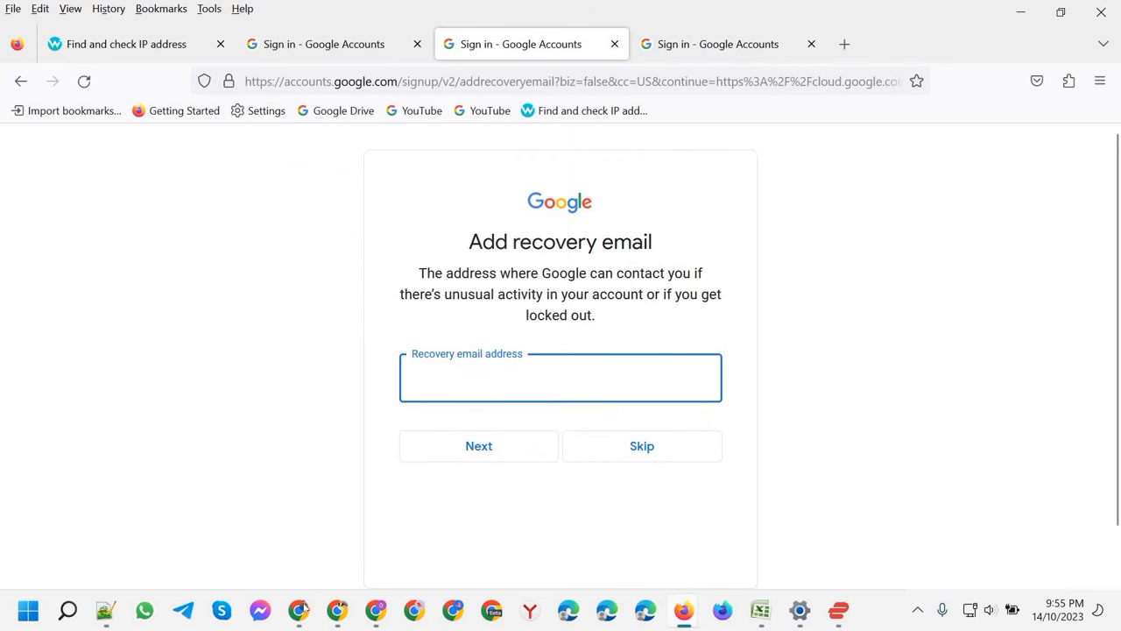
click(299, 610)
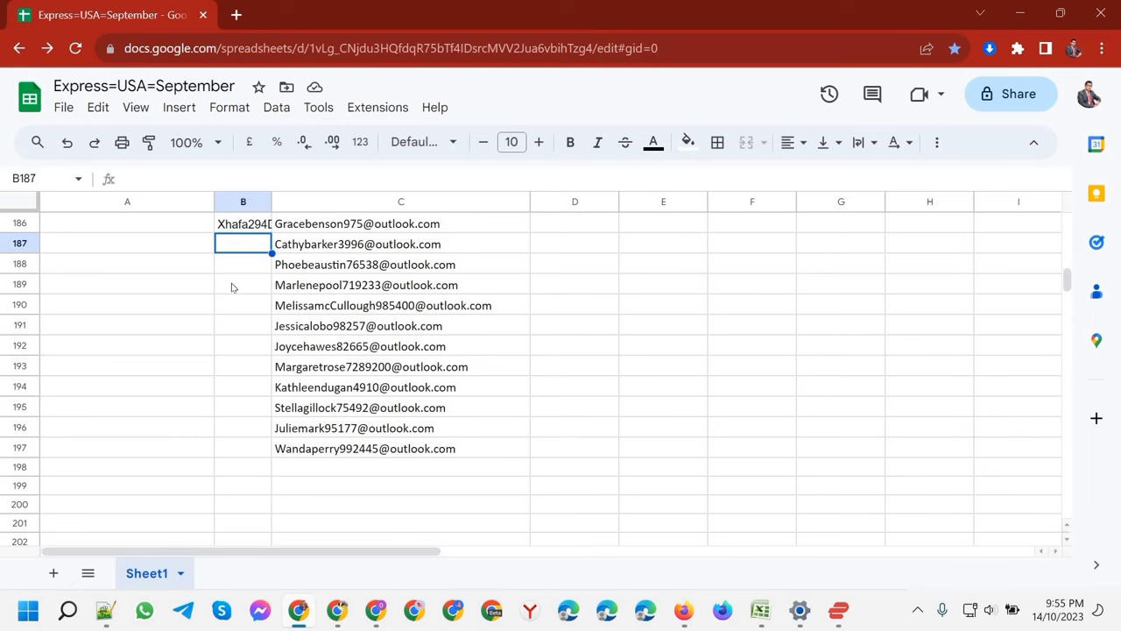
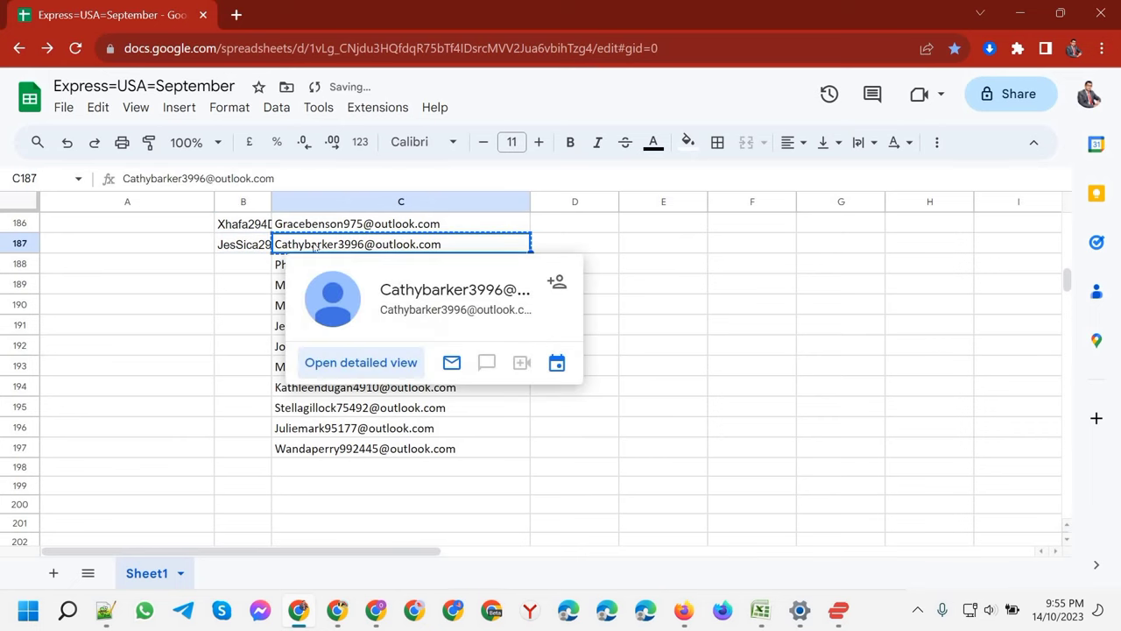
Step: Paste the copied row 187 Outlook address into the sign-up's recovery email field
click(1020, 14)
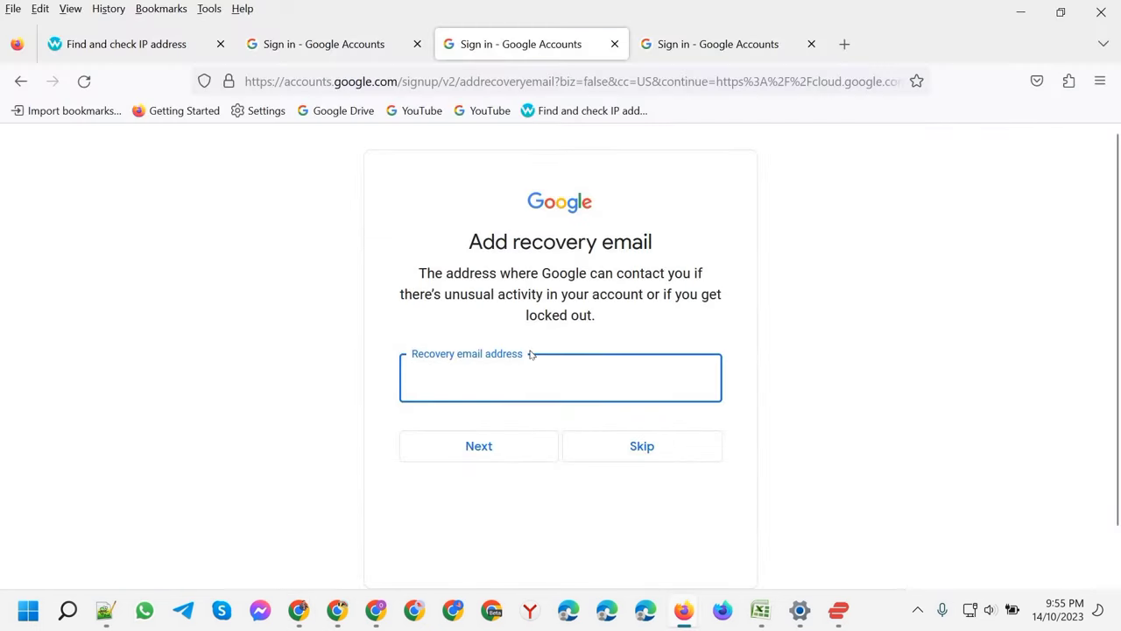
key(ctrl+v)
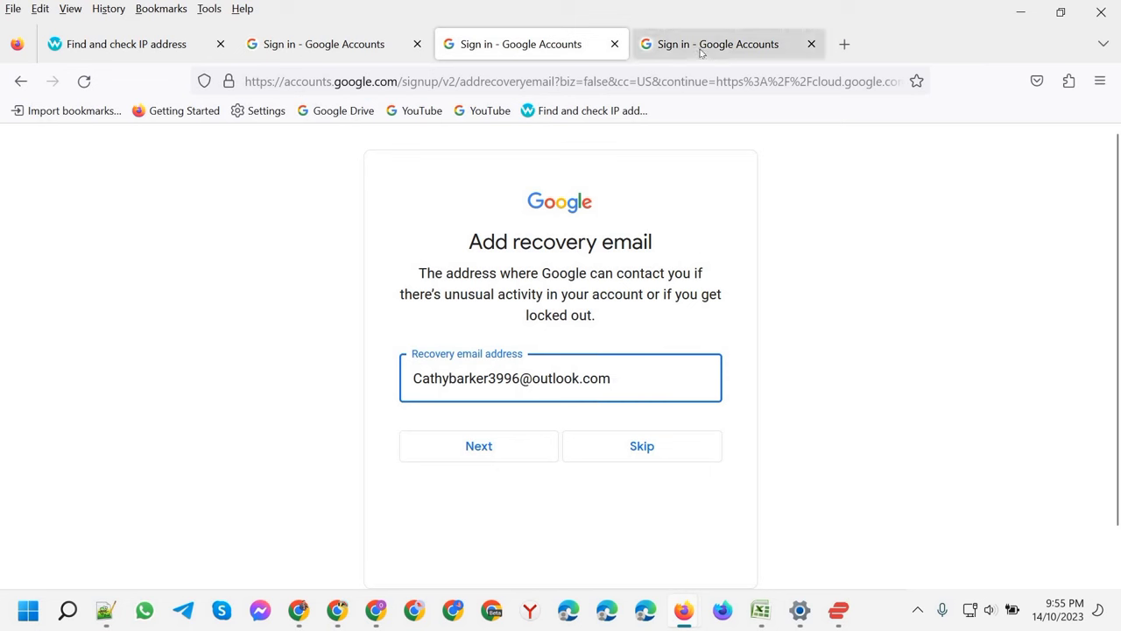
Step: Enter the new account's first and last name on the fourth tab and continue
click(705, 44)
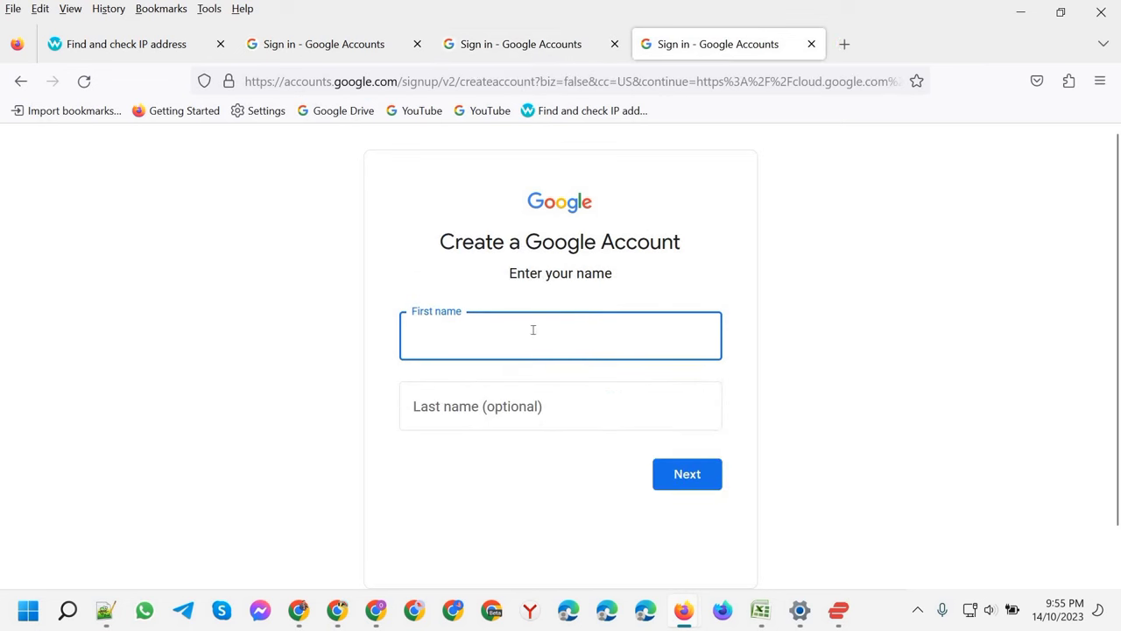
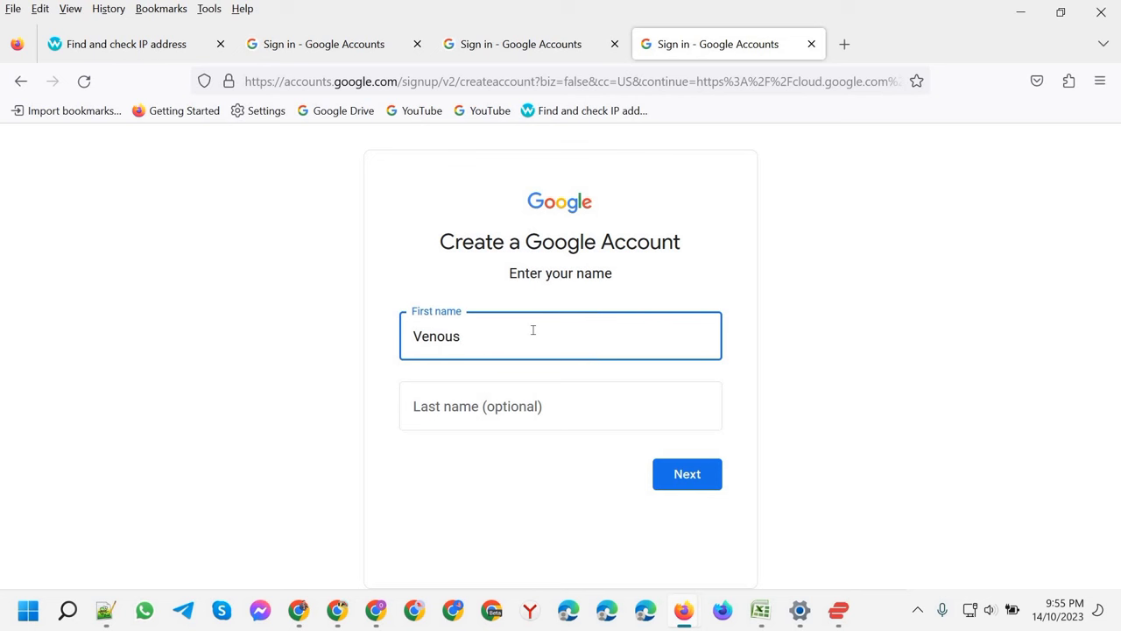
key(Tab)
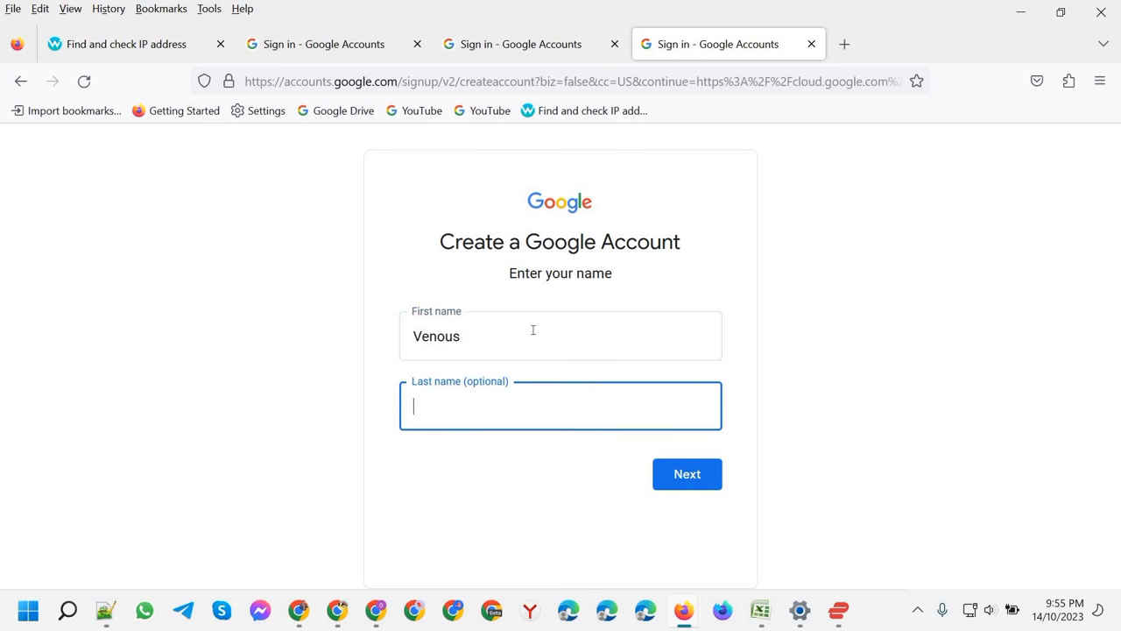
click(716, 480)
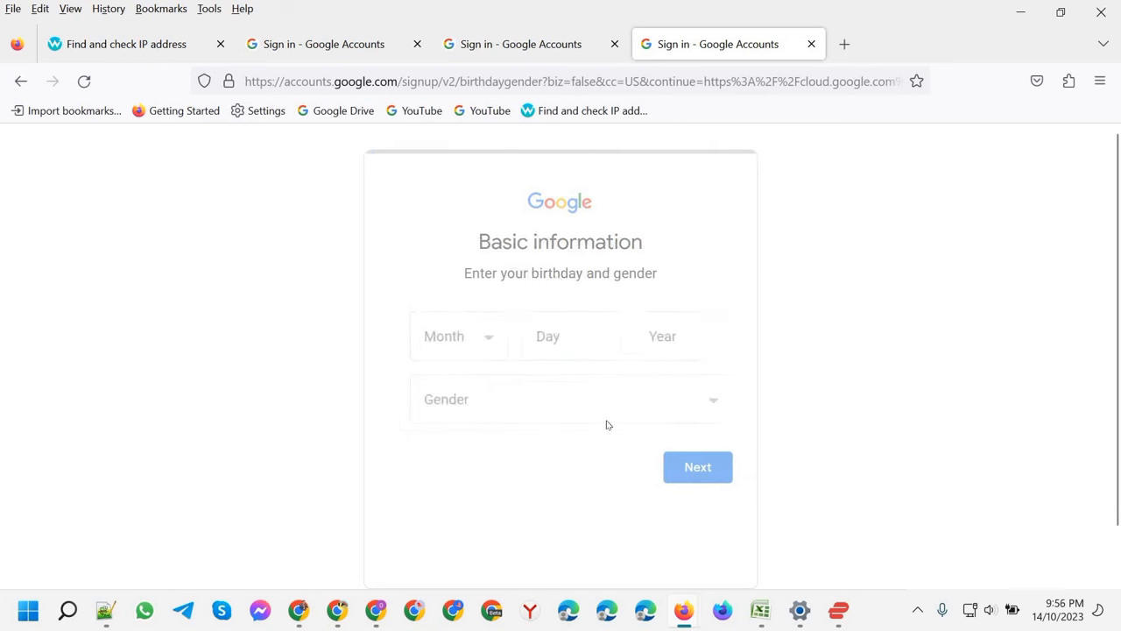
Step: Set the birthday to April 15, 1995 and the gender to Female, then continue
click(443, 338)
click(436, 465)
click(549, 343)
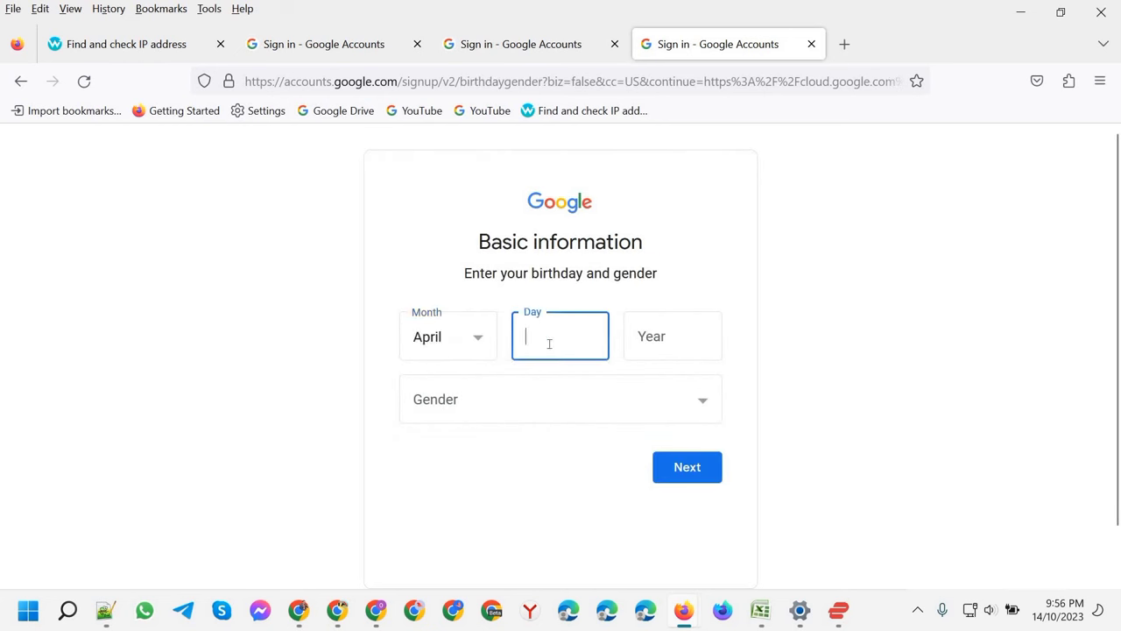
text(1995)
click(699, 326)
text(1995)
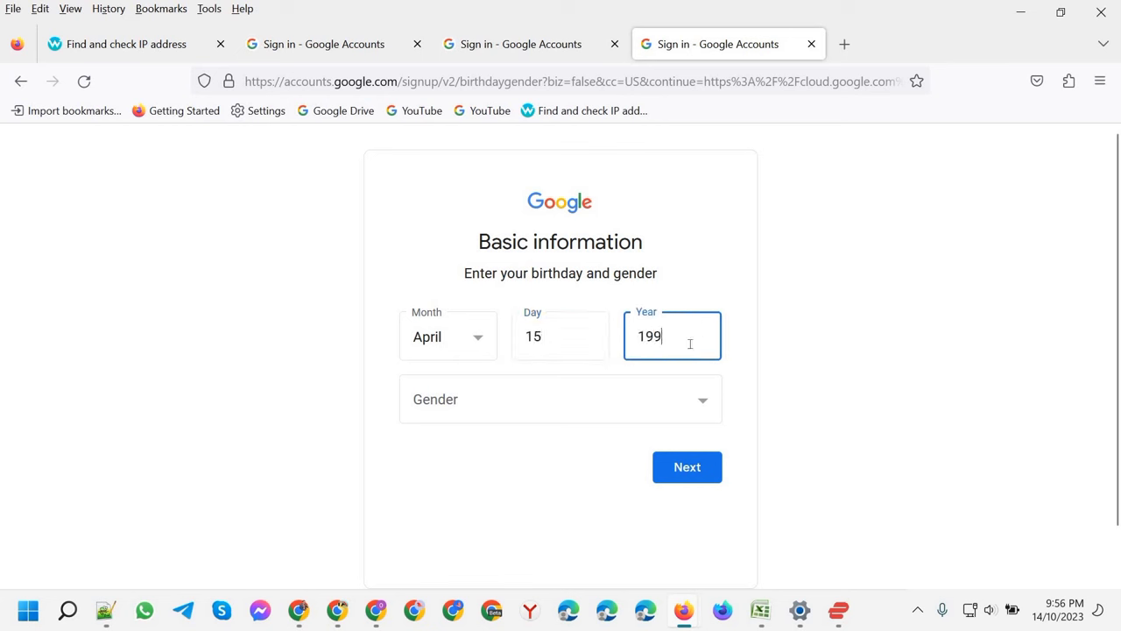
click(548, 405)
click(523, 442)
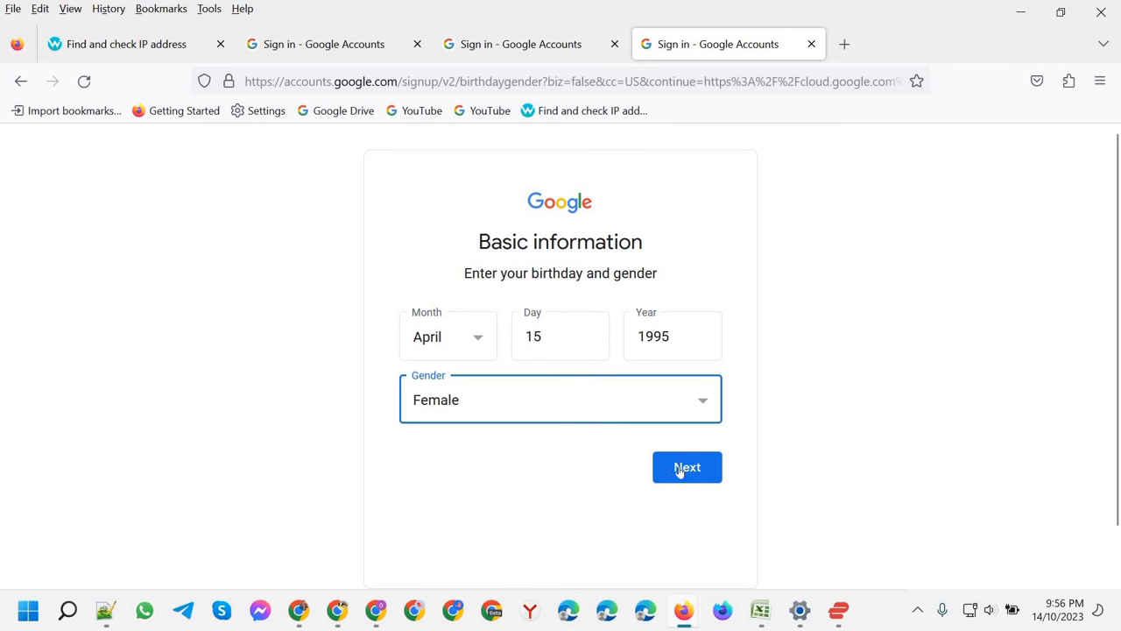
click(681, 466)
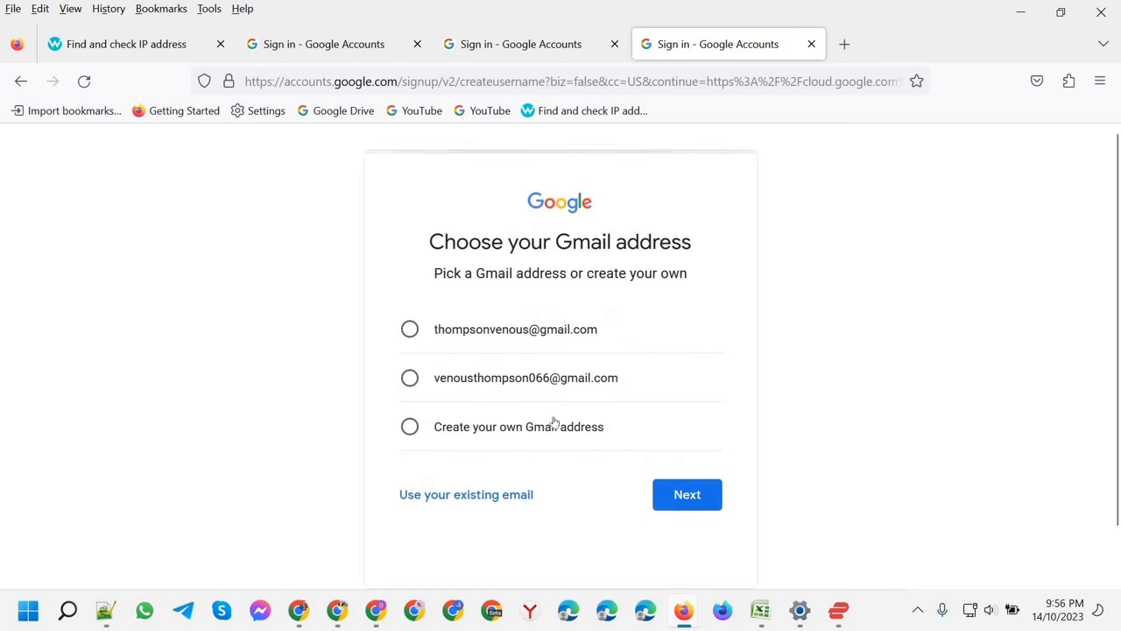
Step: Choose 'Create your own Gmail address' with a custom username and continue
click(519, 429)
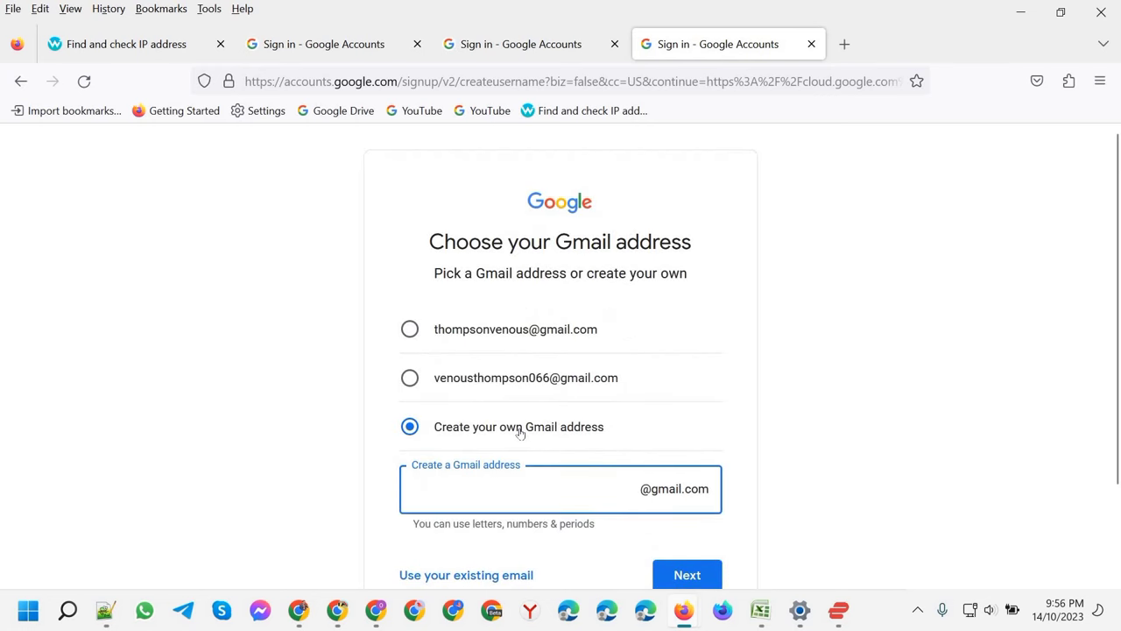
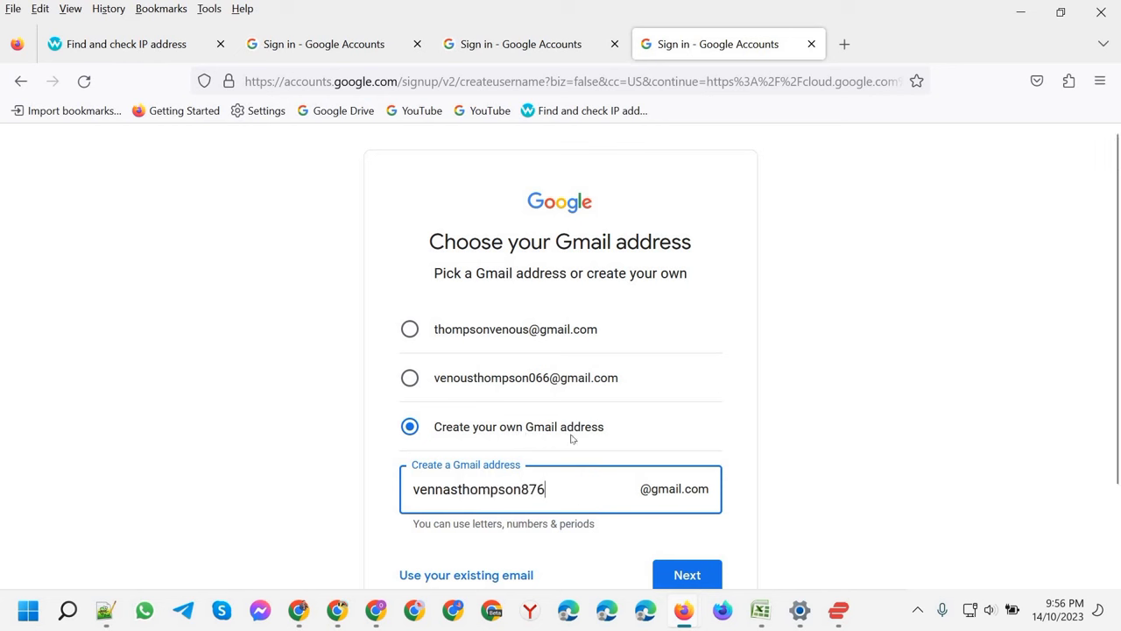
scroll(613, 447, down, 3)
click(688, 462)
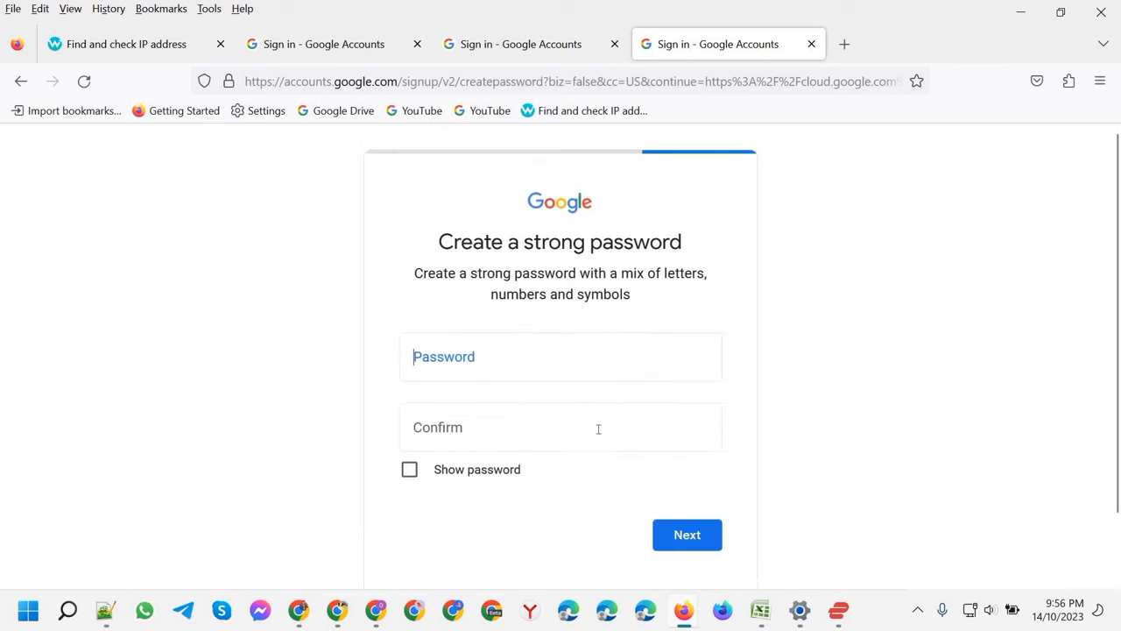
Step: Set the account password, correct it, paste it into Confirm, and continue
text(••)
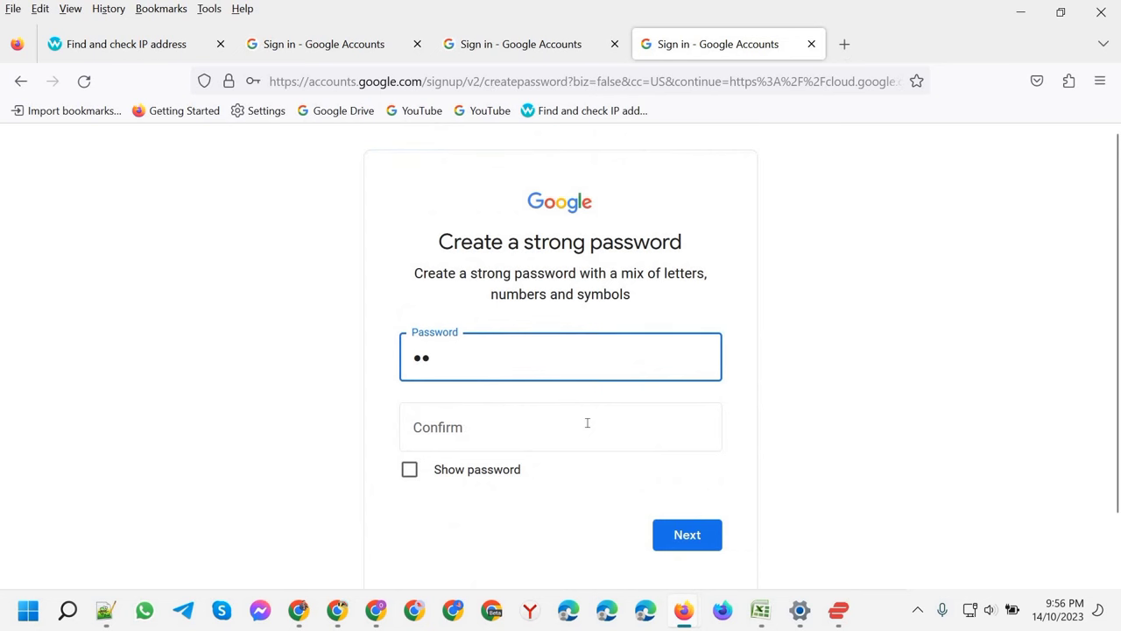
text(••••)
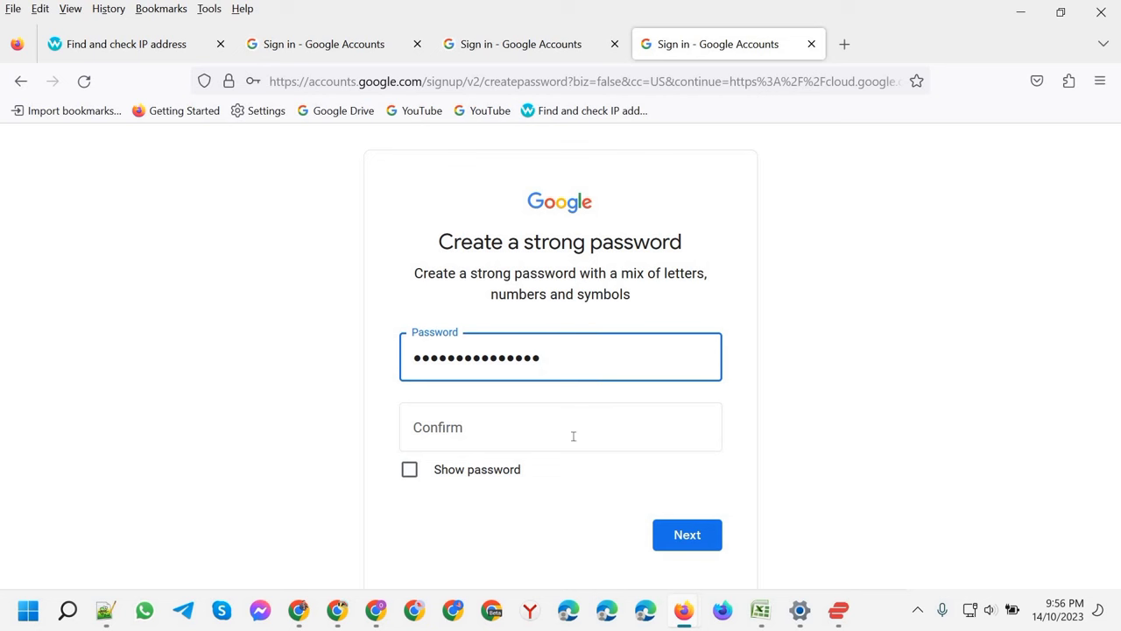
click(515, 469)
click(576, 362)
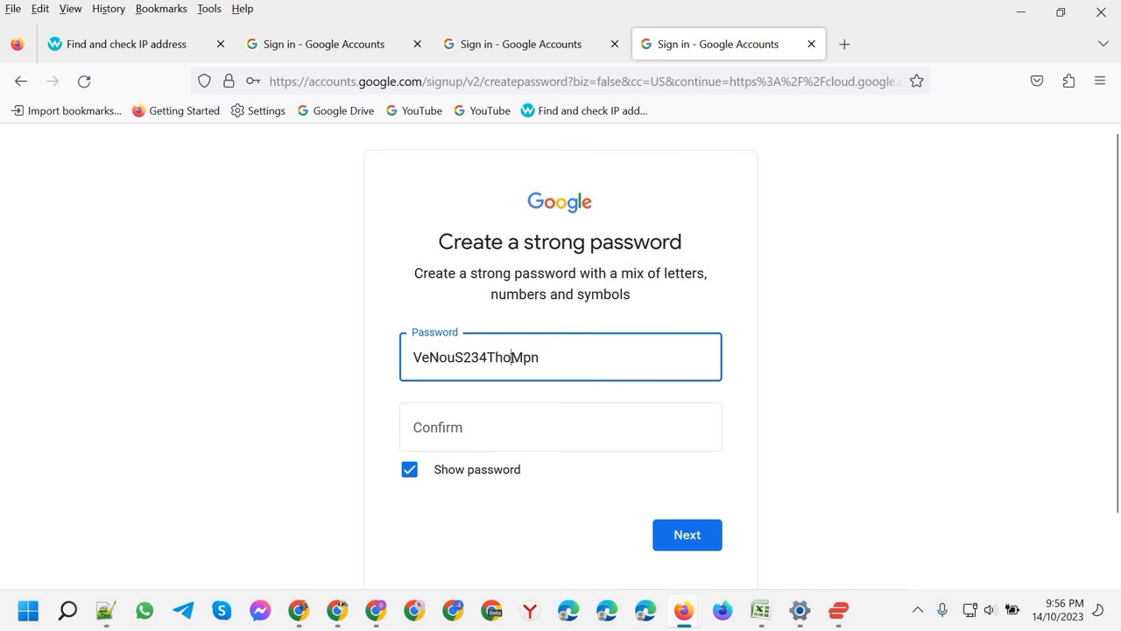
key(BackSpace)
drag(547, 358, 332, 355)
key(ctrl+c)
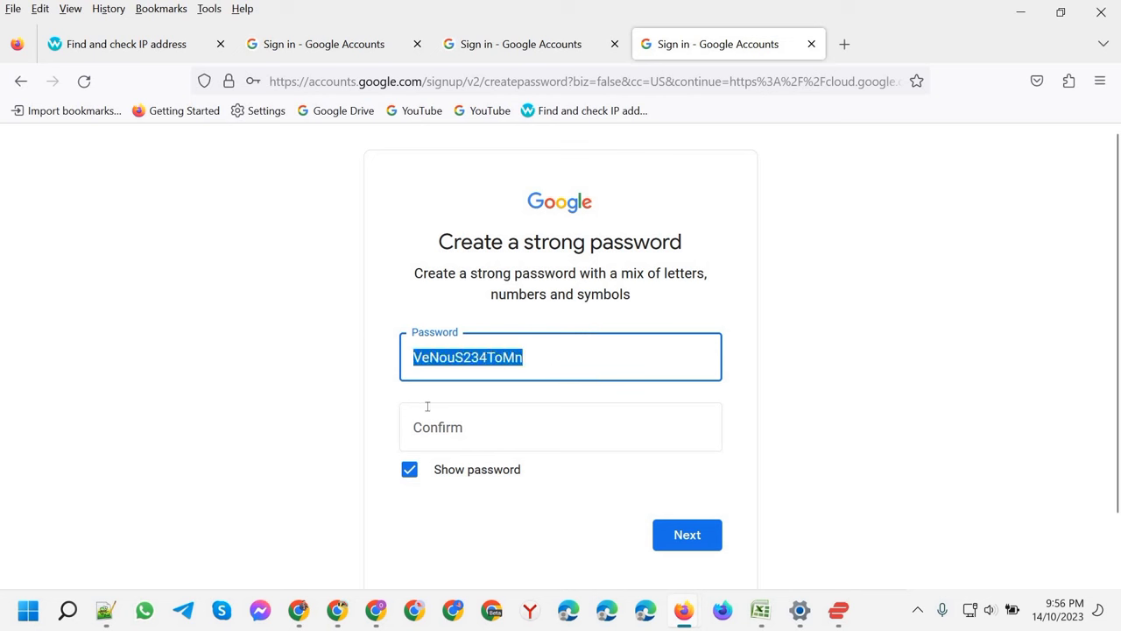
click(438, 425)
key(ctrl+v)
click(409, 469)
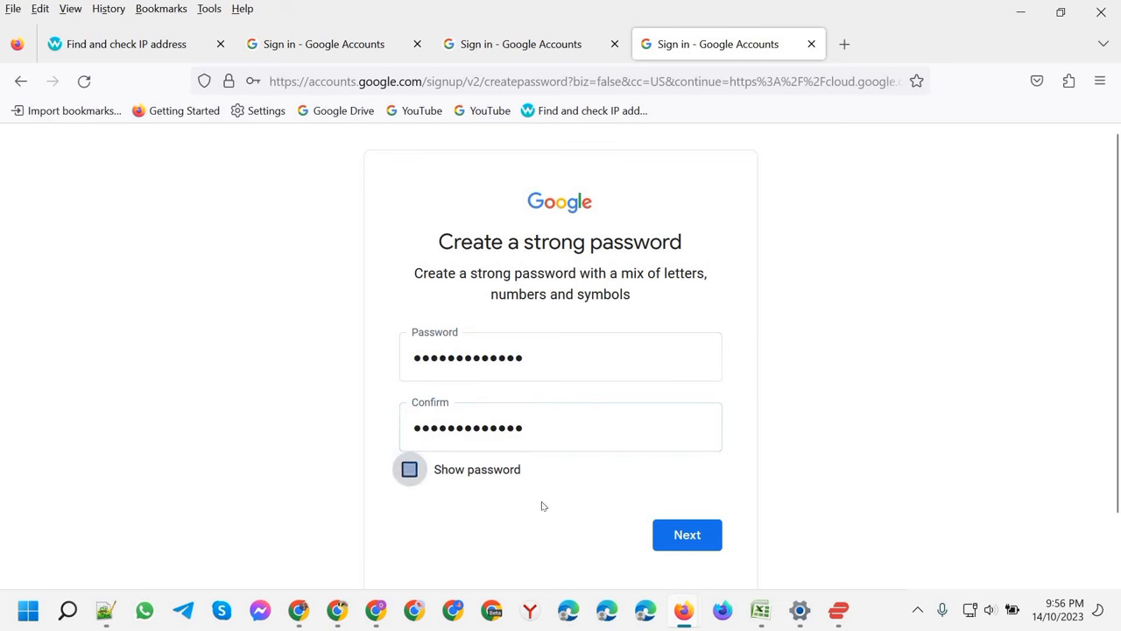
scroll(573, 488, down, 1)
scroll(573, 488, up, 1)
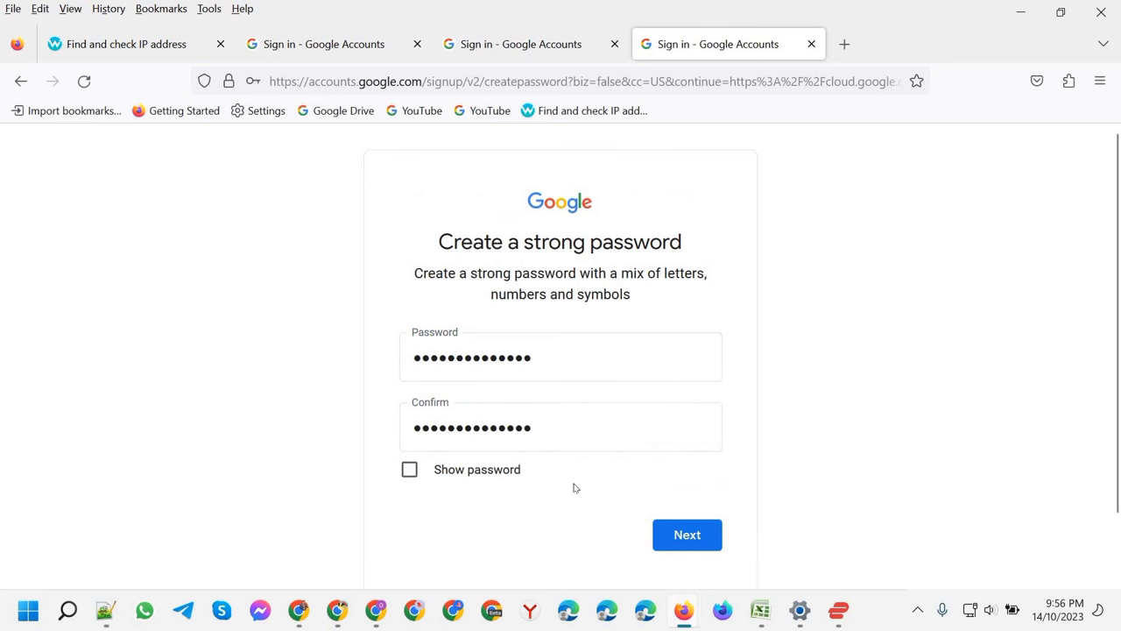
scroll(574, 488, down, 1)
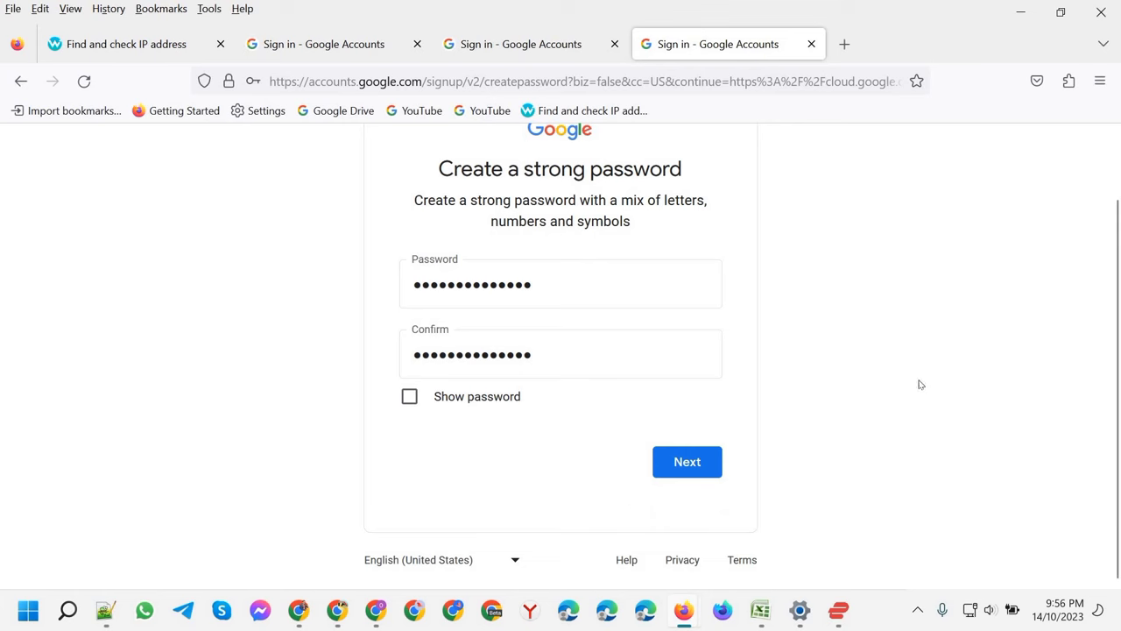
click(675, 473)
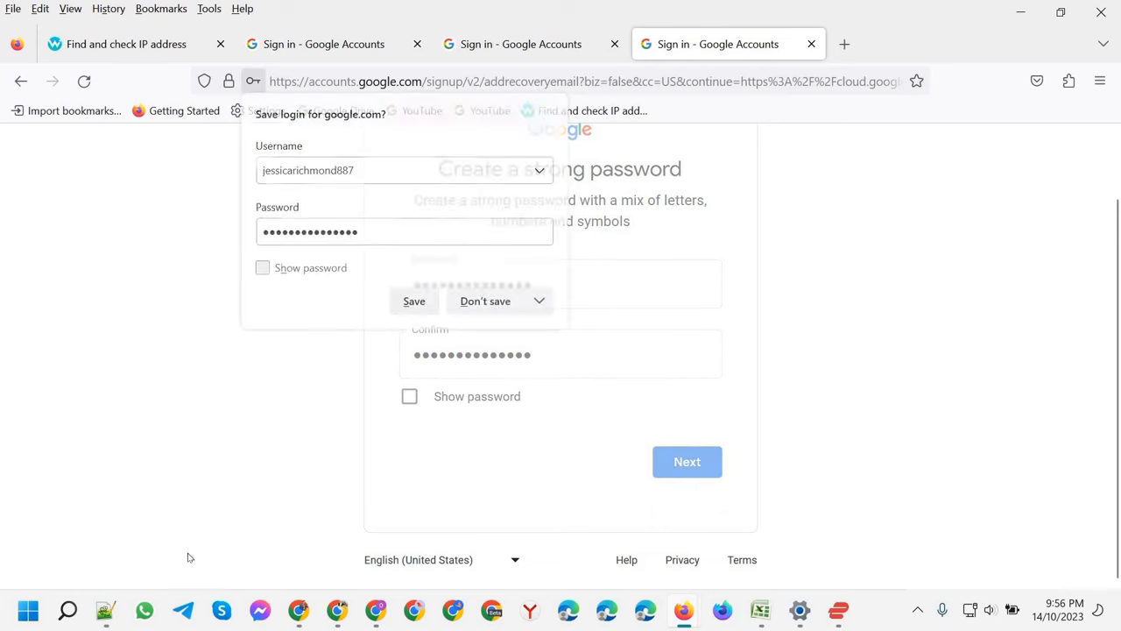
click(299, 610)
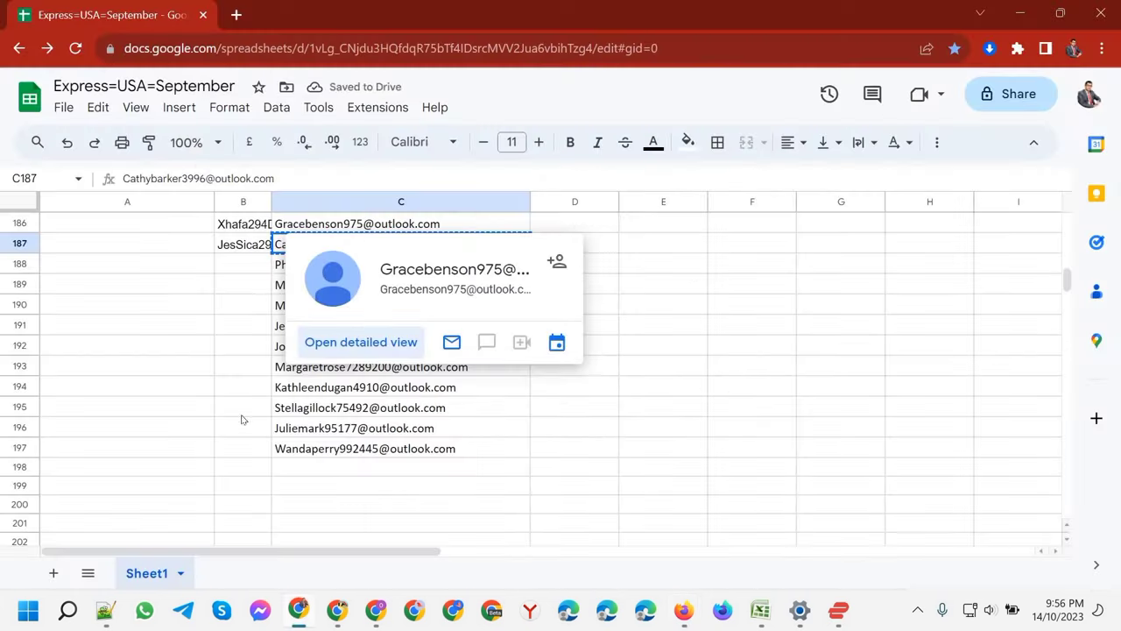
Step: Store the password in B188, then paste C188's Outlook address as the recovery email
click(249, 269)
key(ctrl+v)
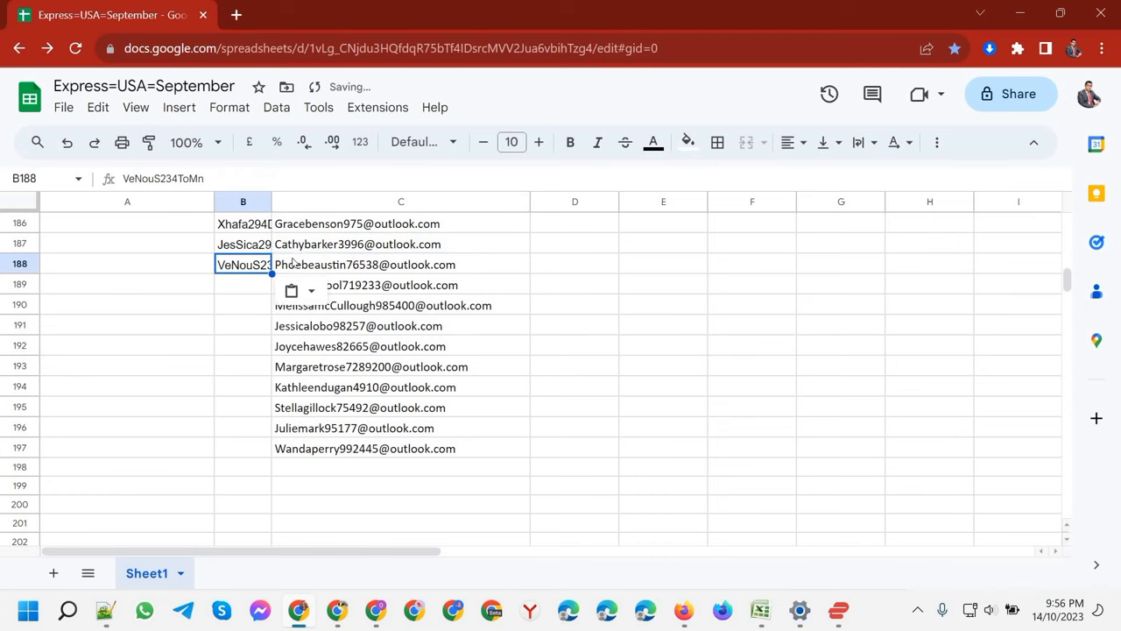
click(294, 263)
key(ctrl+c)
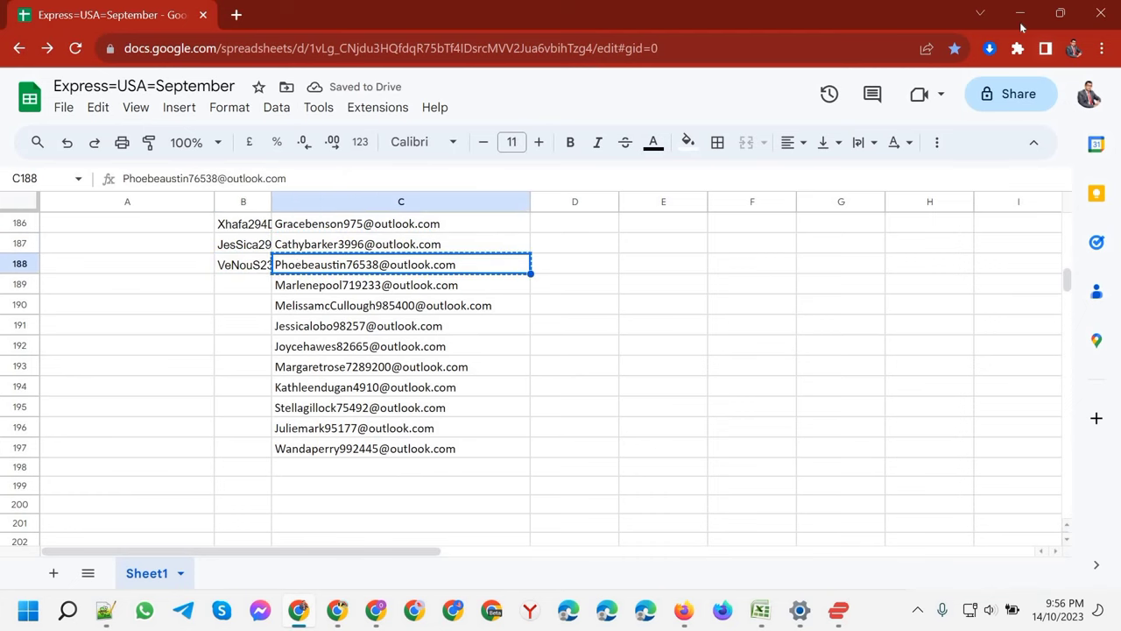
click(1021, 12)
click(609, 377)
key(ctrl+v)
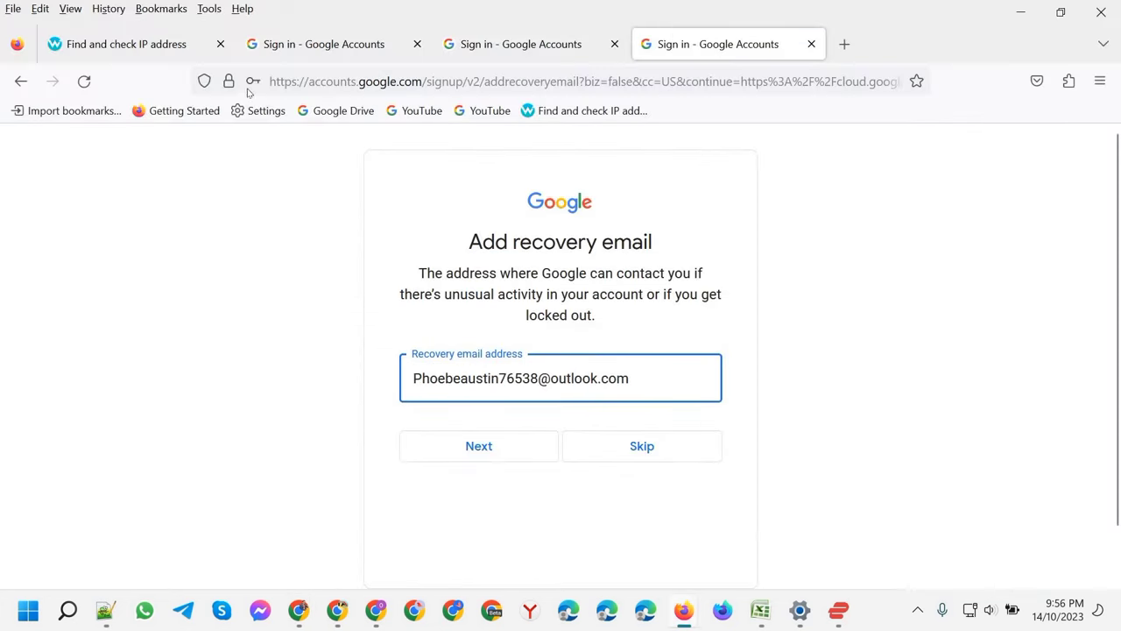
Step: Close the IP lookup tab and submit the recovery email on all three sign-up tabs
click(220, 44)
click(145, 45)
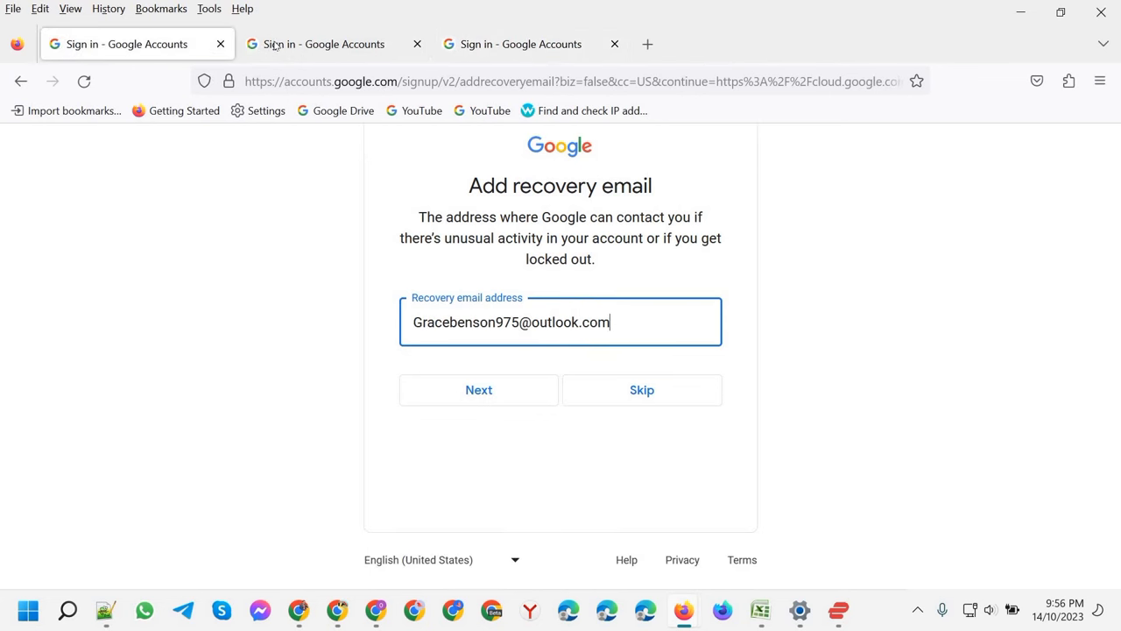
click(403, 48)
click(525, 44)
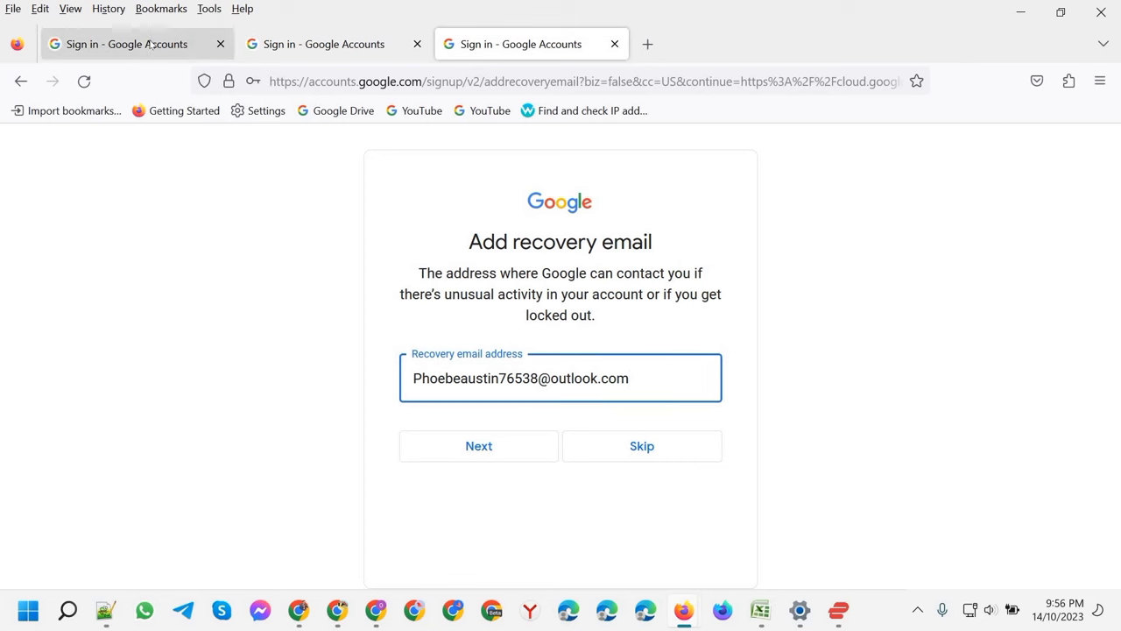
click(176, 43)
click(488, 391)
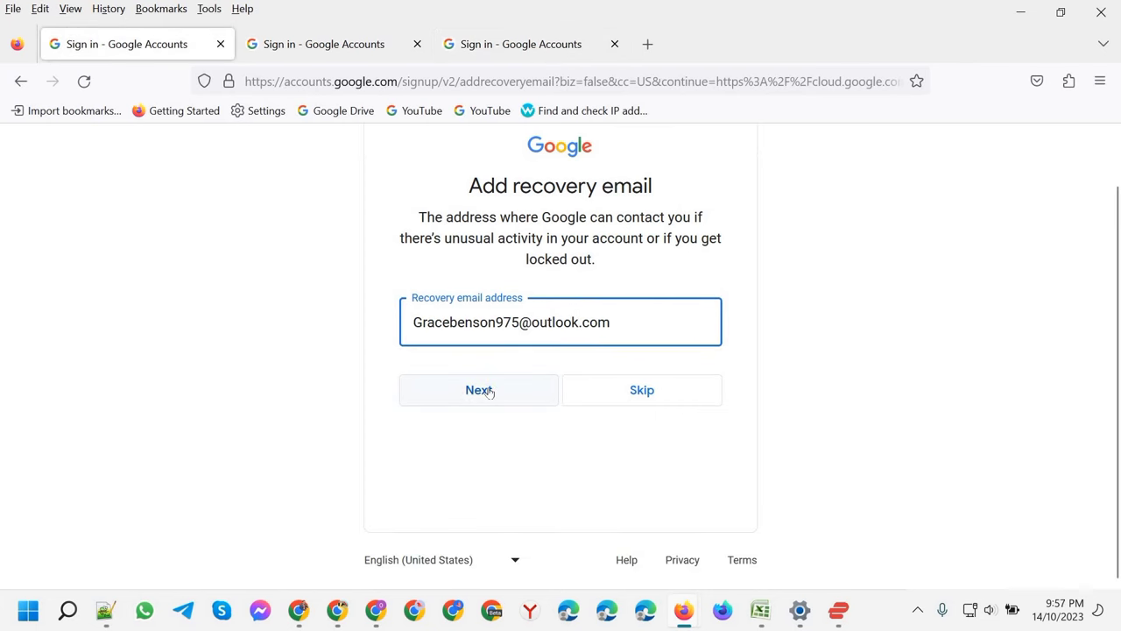
key(ctrl+Tab)
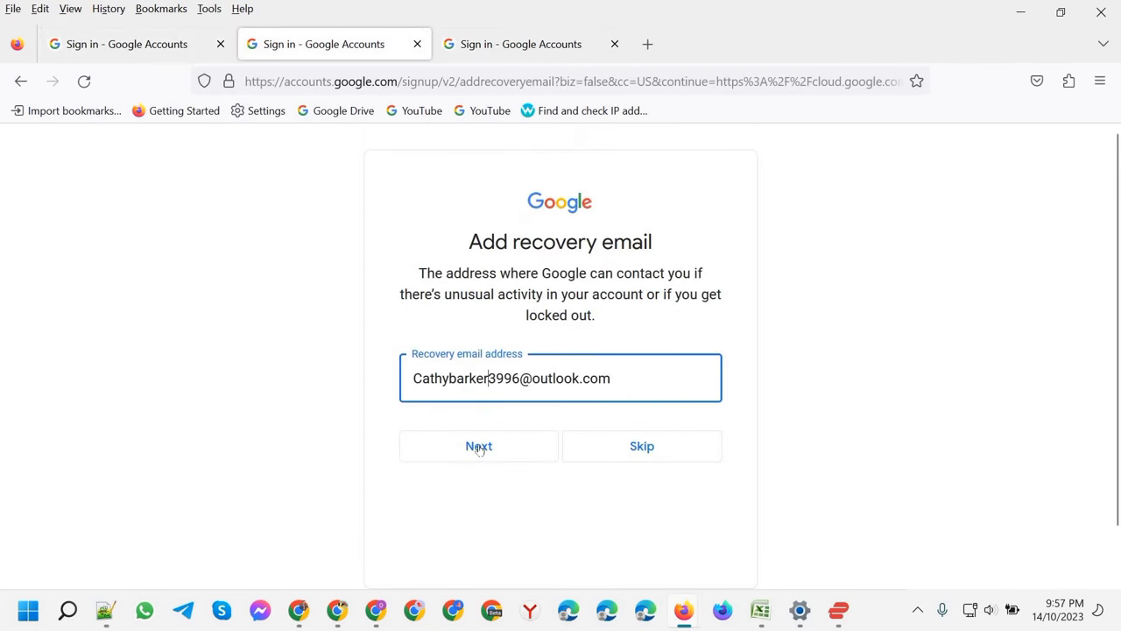
click(479, 446)
key(ctrl+Tab)
click(480, 447)
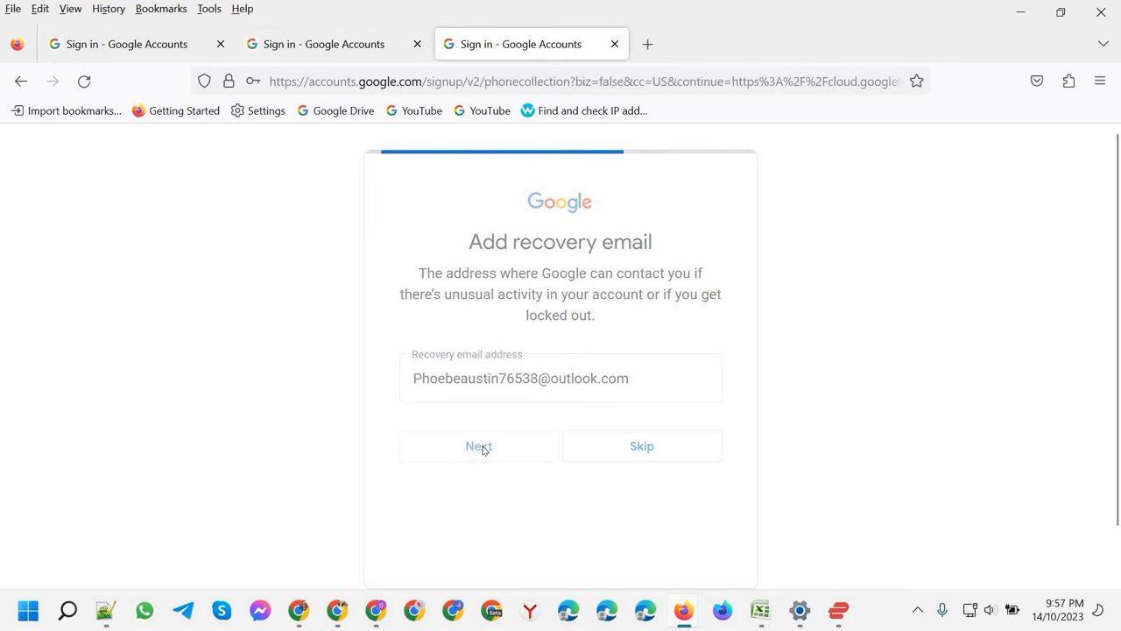
key(ctrl+Tab)
Step: Keep United States as the country code and skip adding a phone number
click(451, 307)
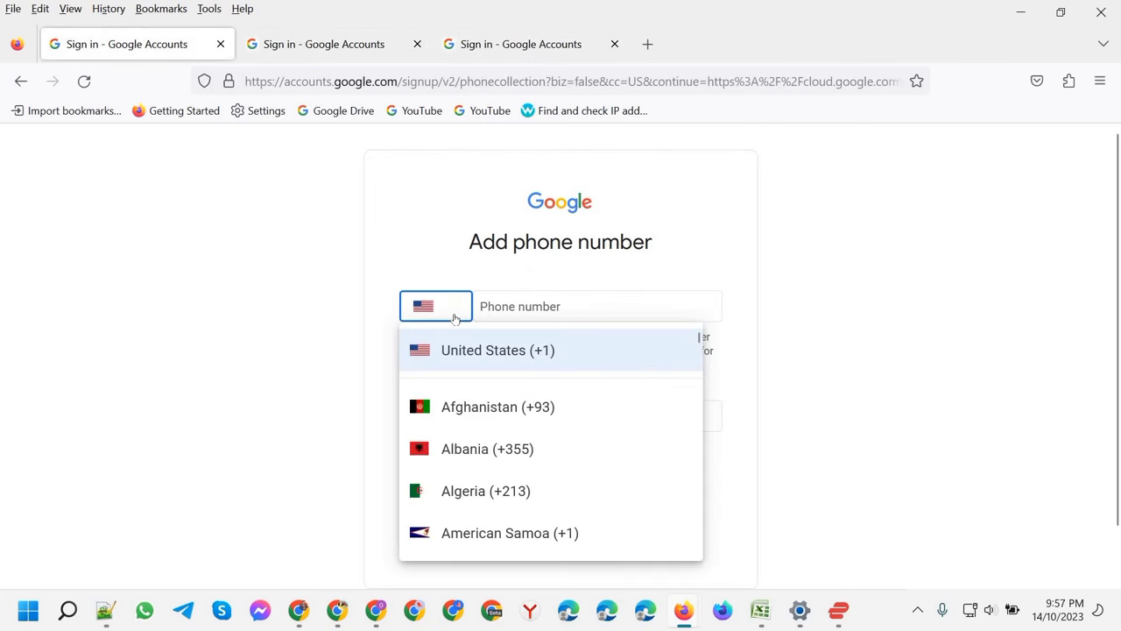
click(786, 296)
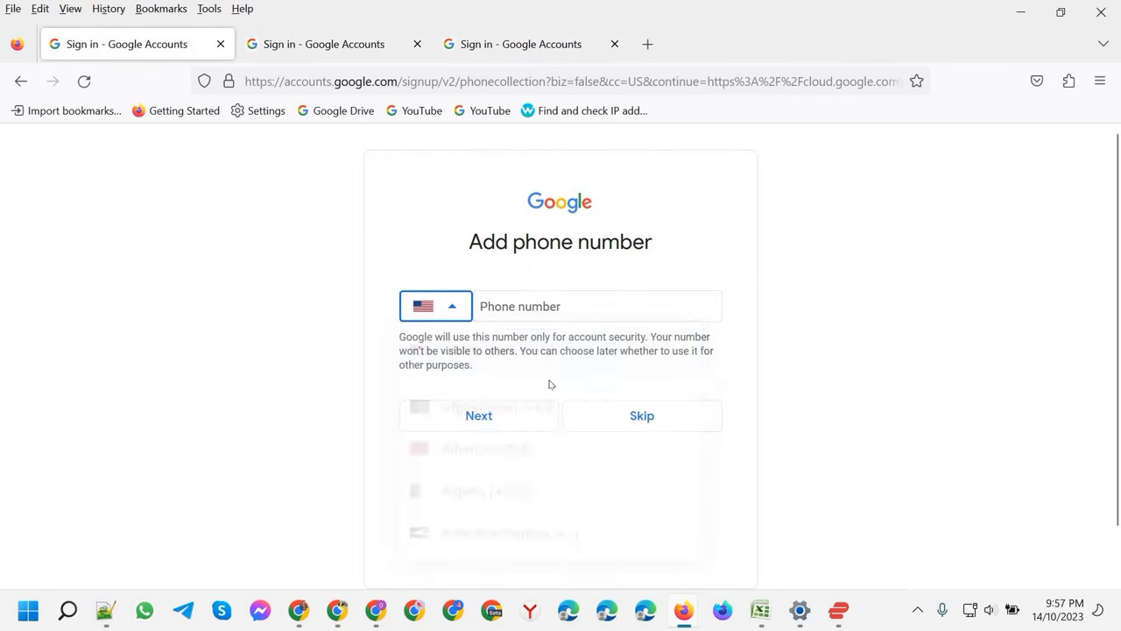
click(319, 44)
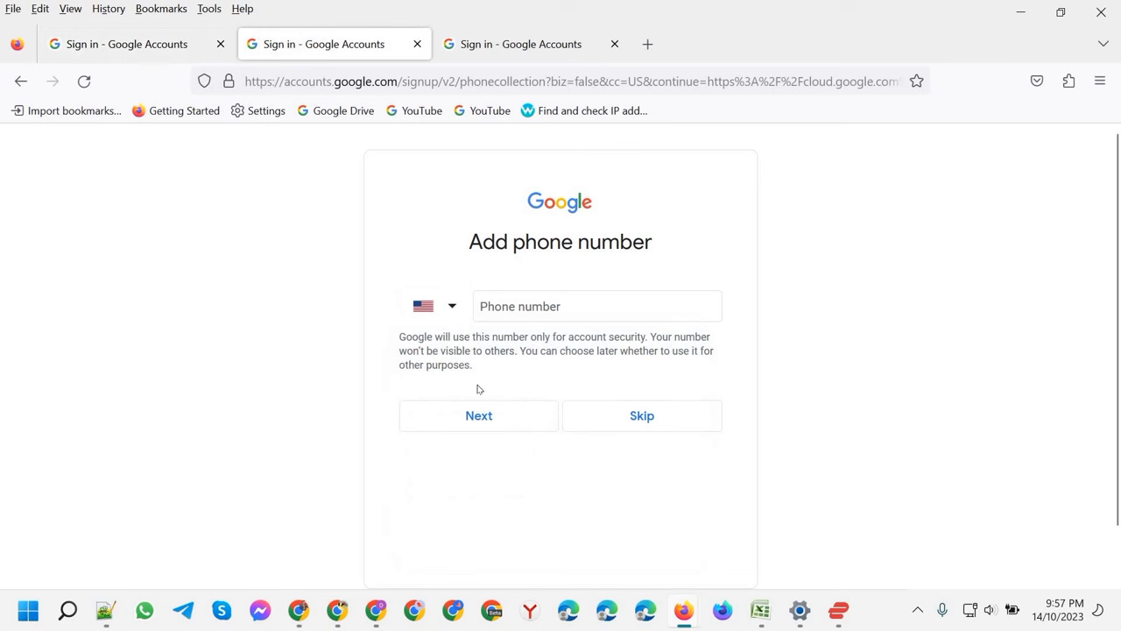
key(ctrl+Tab)
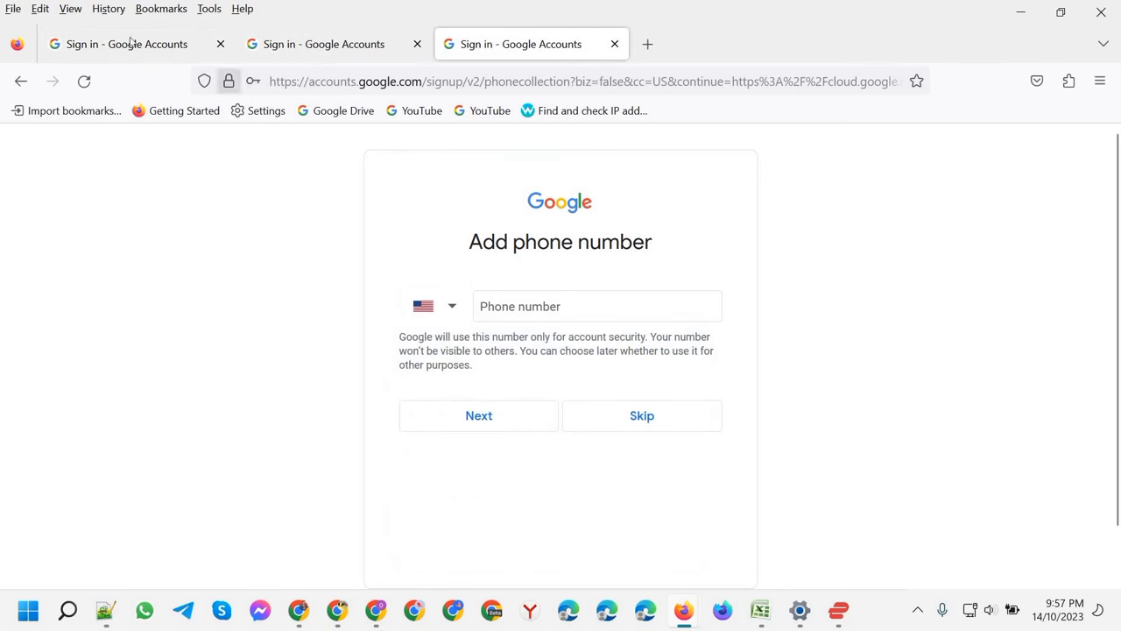
click(123, 44)
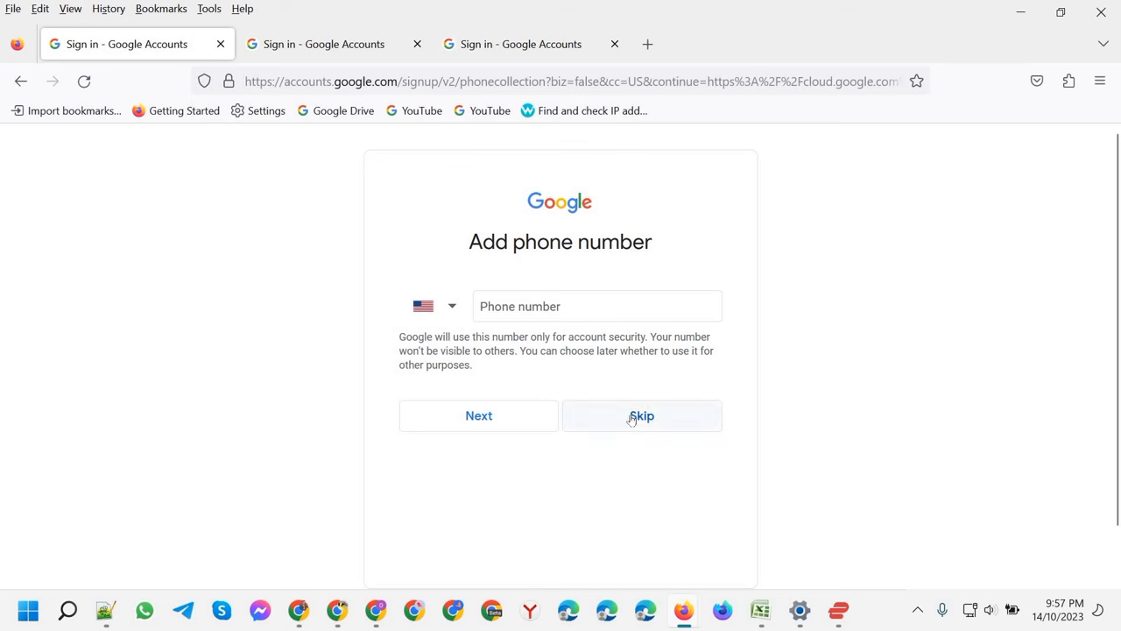
click(584, 314)
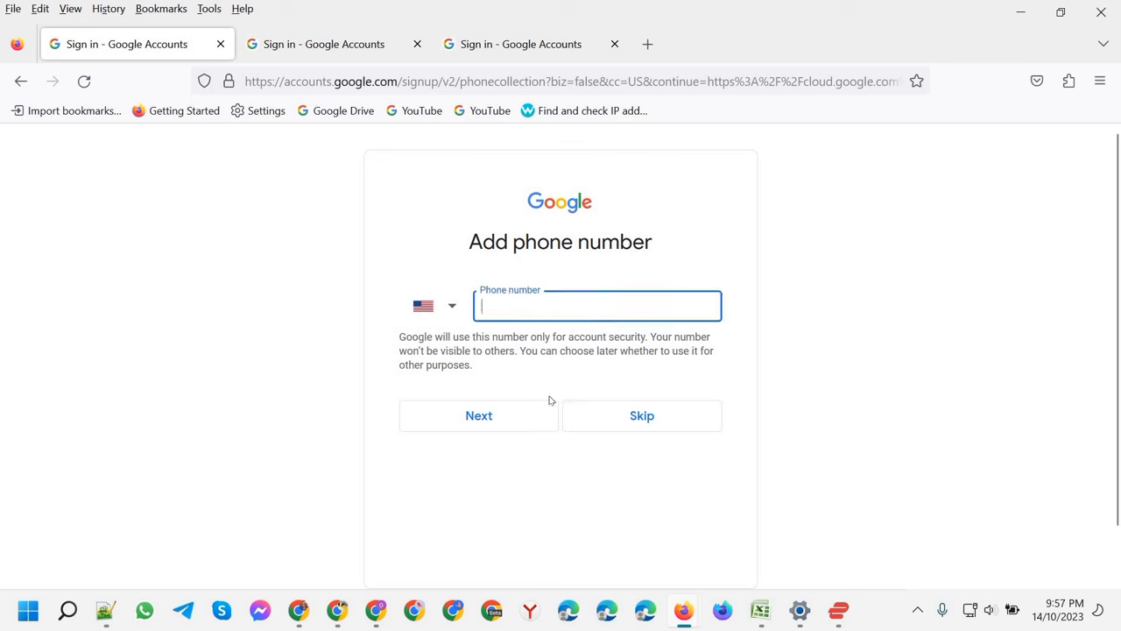
key(ctrl+Tab)
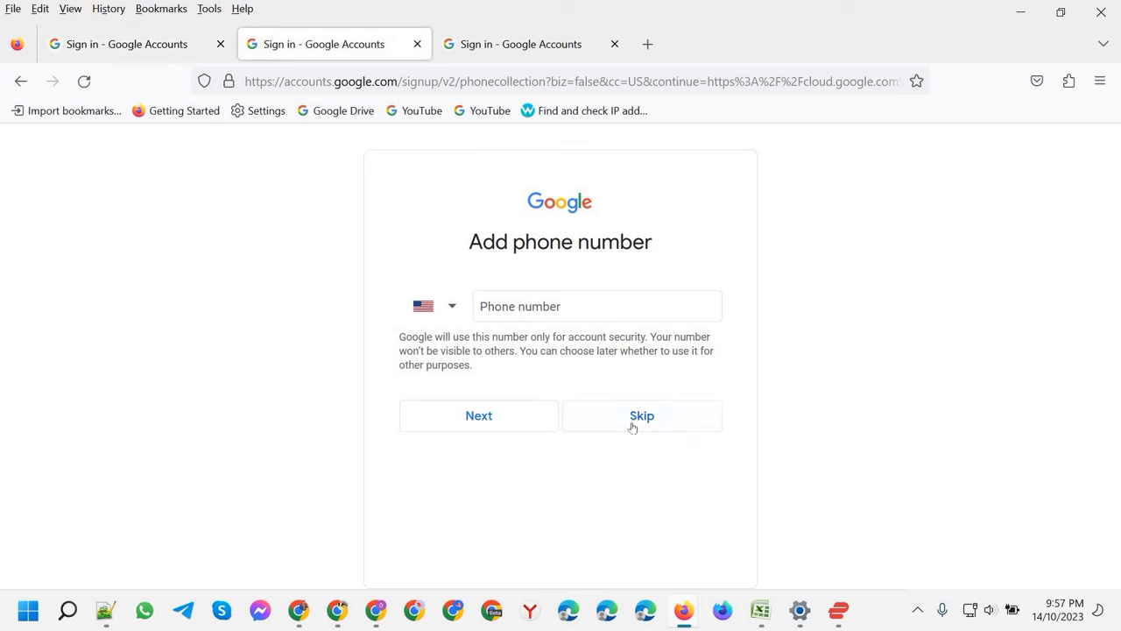
key(ctrl+Tab)
click(634, 425)
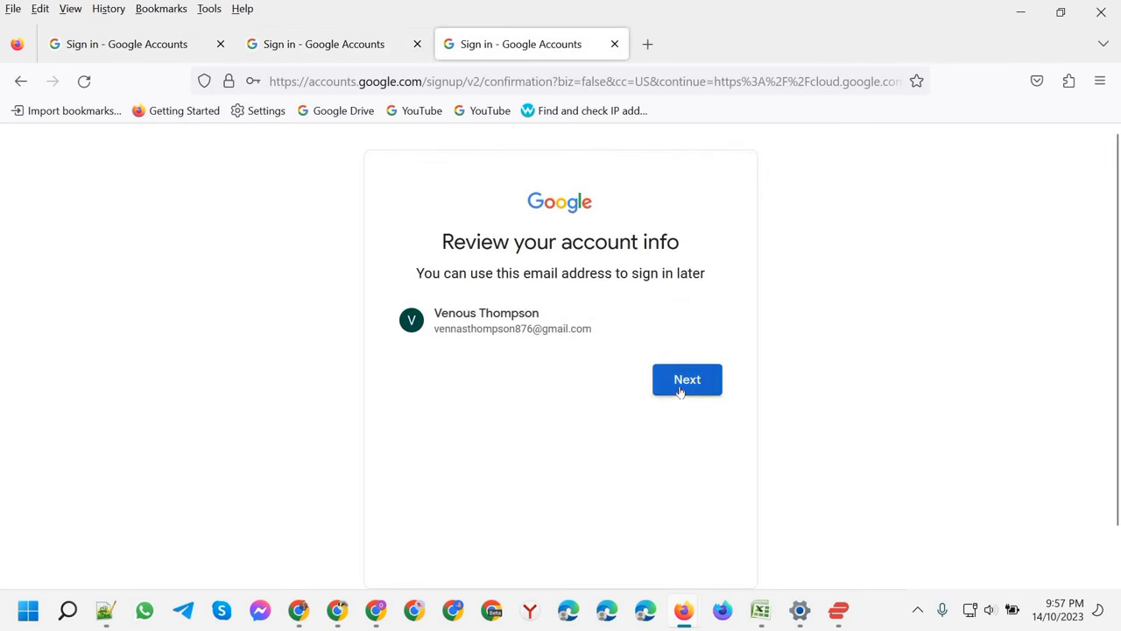
Step: Confirm the review-your-account-info page on each of the three sign-up tabs
key(ctrl+Tab)
click(711, 386)
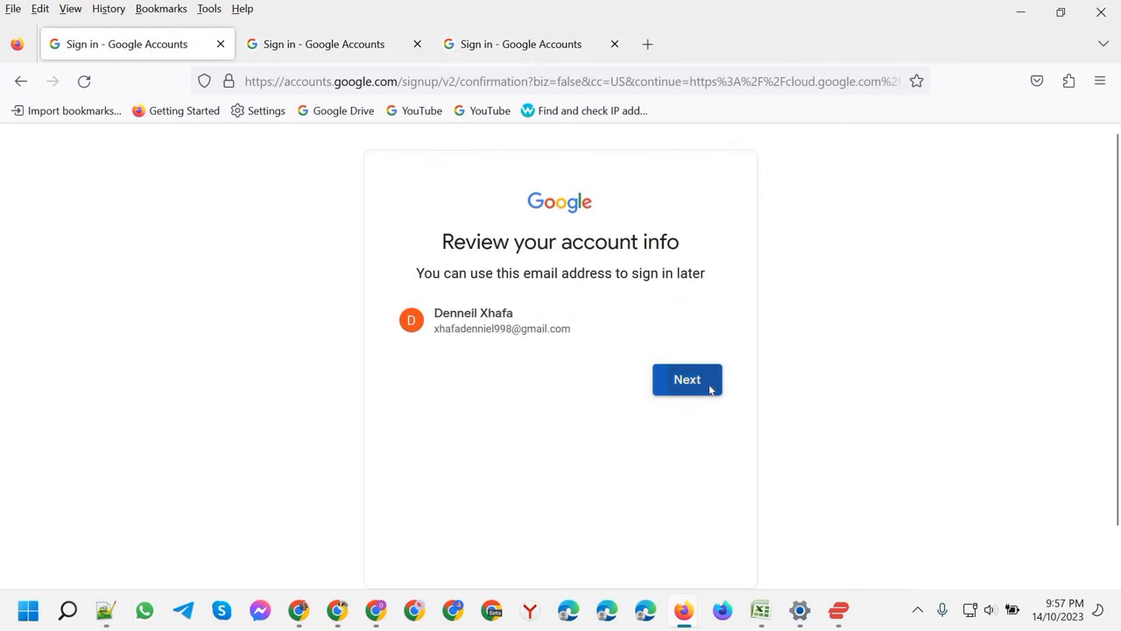
key(ctrl+Tab)
click(707, 391)
key(ctrl+Tab)
click(707, 390)
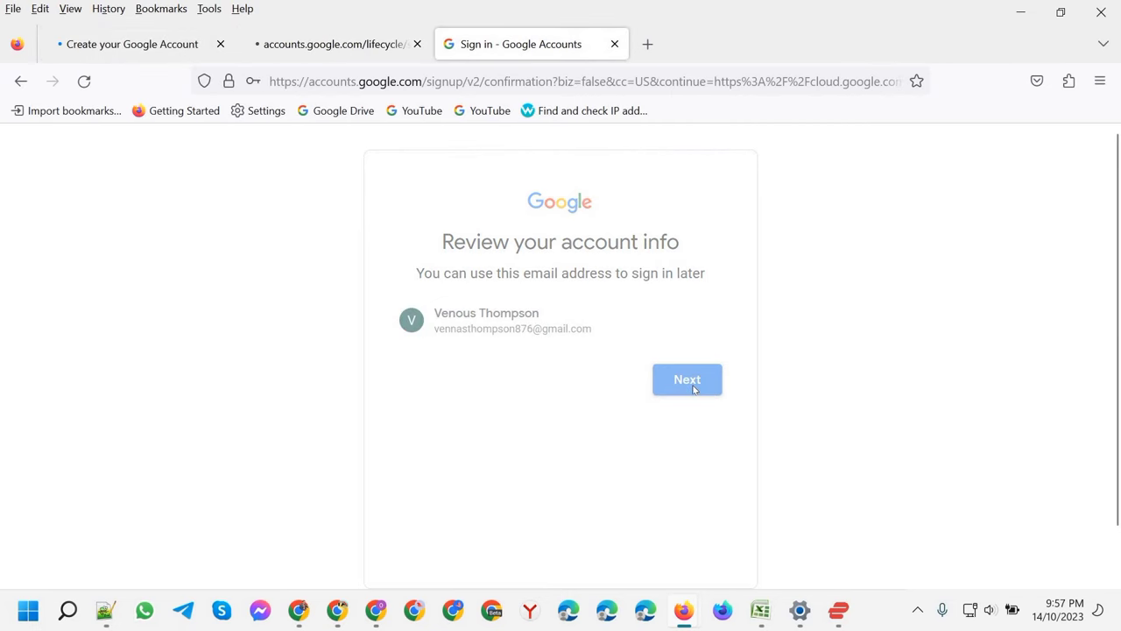
key(ctrl+Tab)
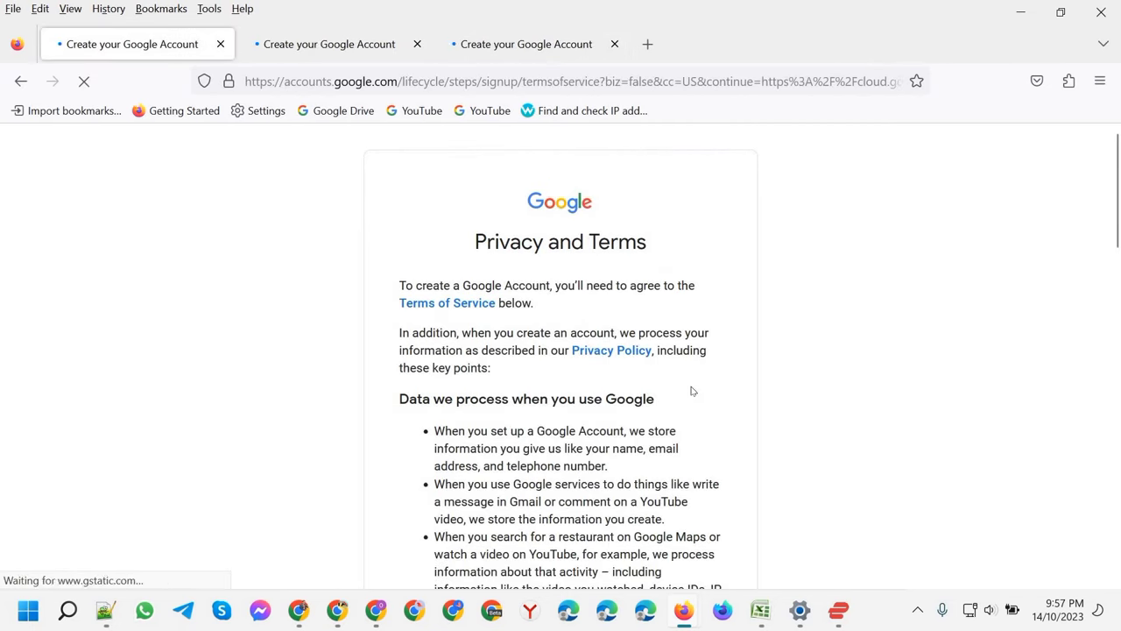
Step: On each tab, agree to Privacy and Terms and confirm the personalization settings
scroll(692, 390, down, 15)
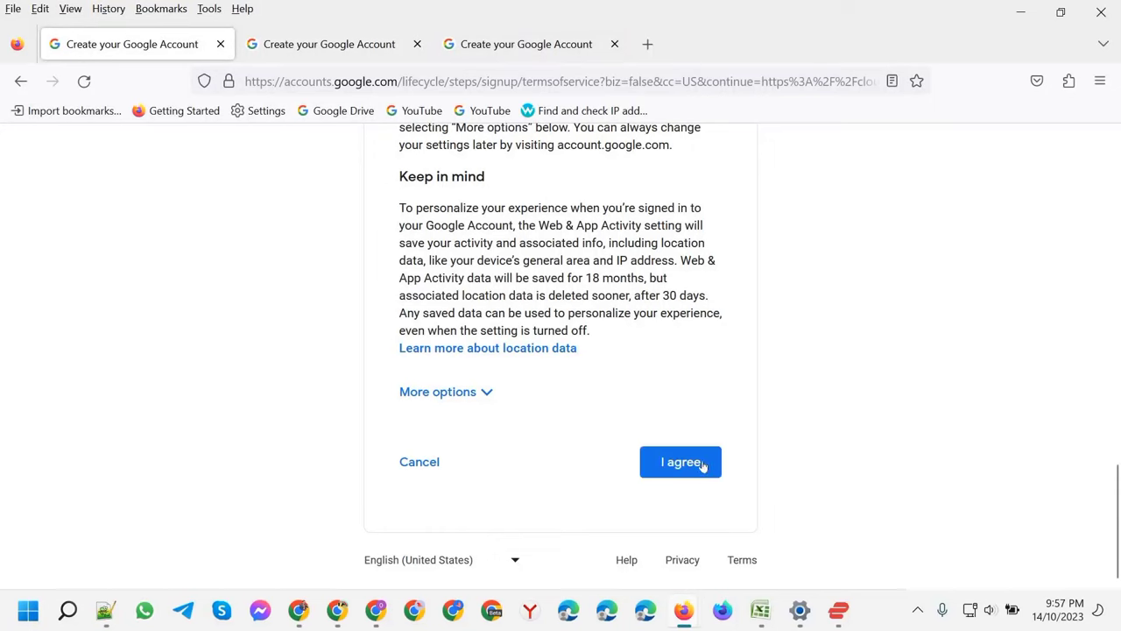
click(702, 464)
click(664, 461)
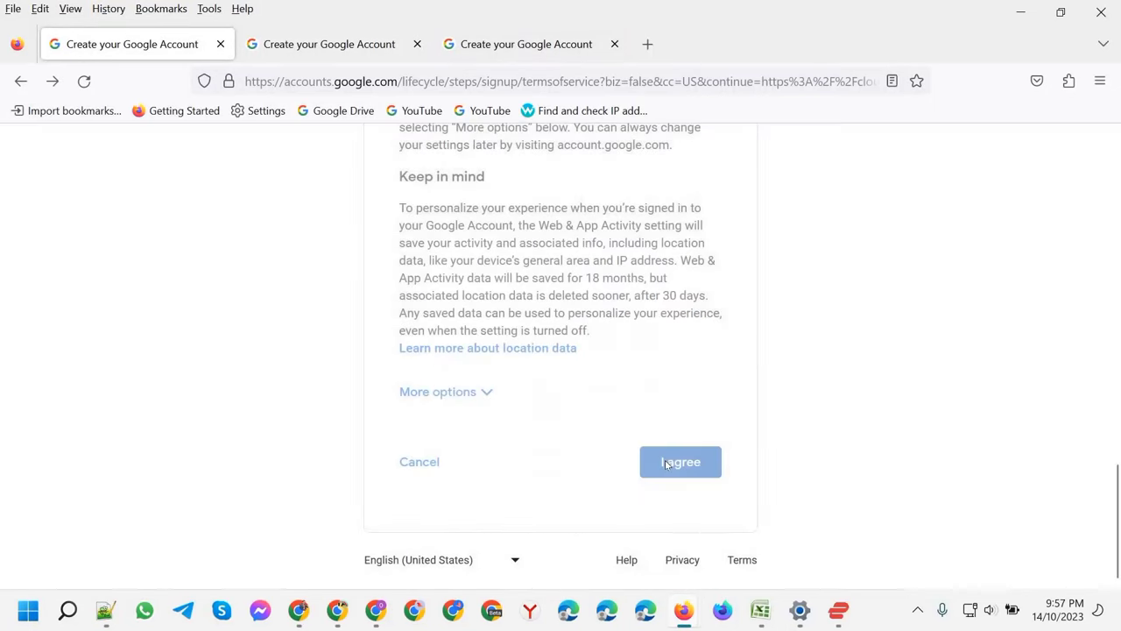
key(ctrl+Tab)
scroll(666, 464, down, 15)
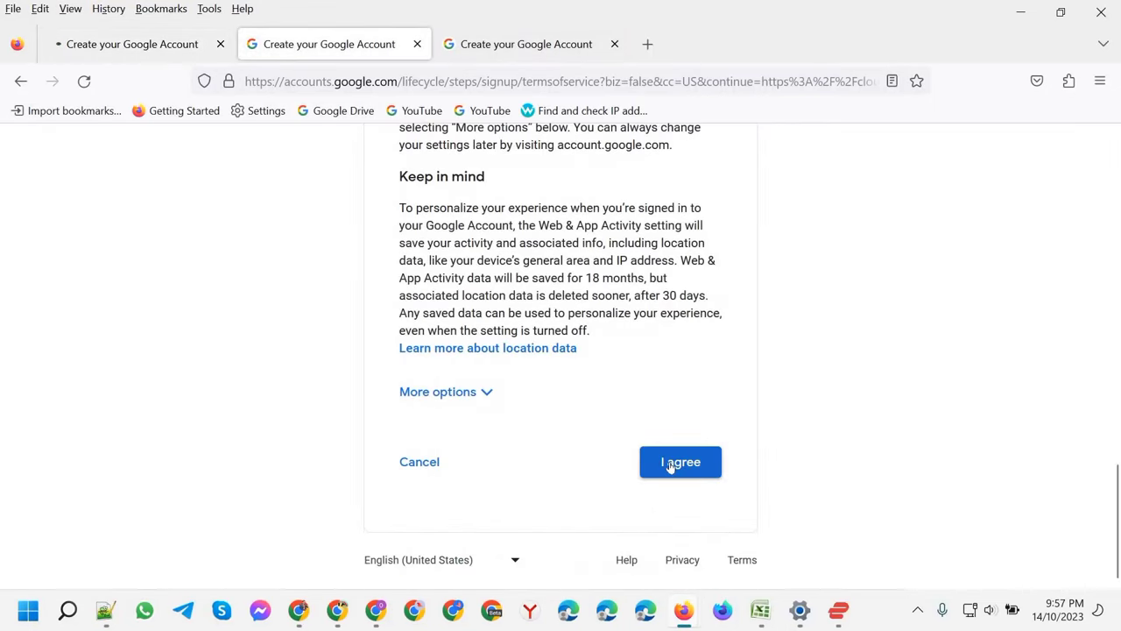
click(672, 465)
click(669, 461)
key(ctrl+Tab)
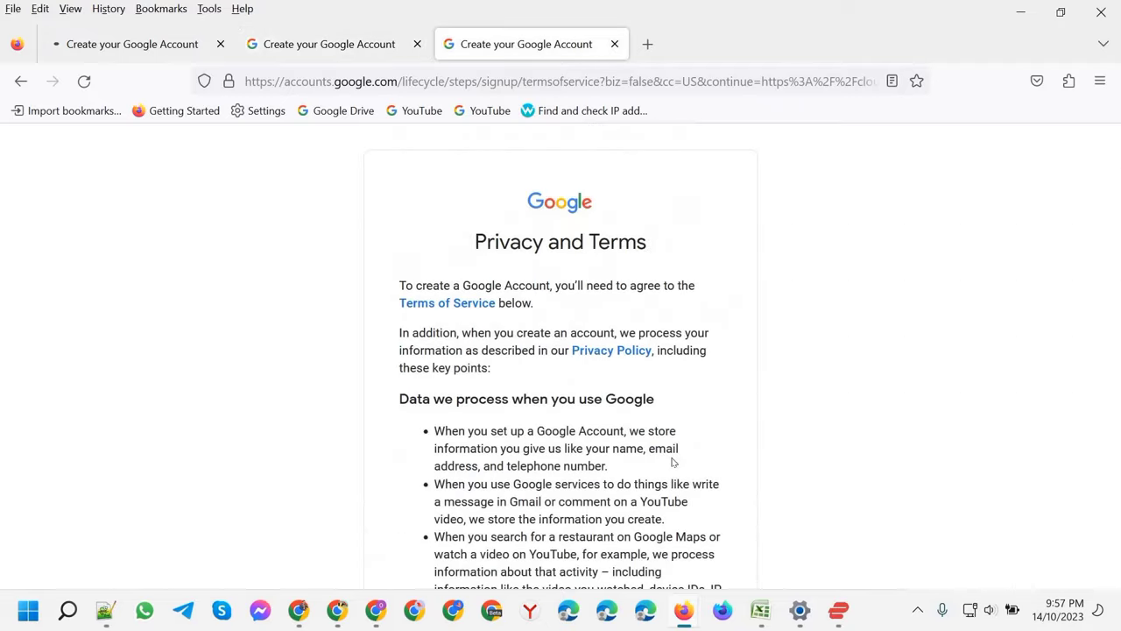
scroll(673, 463, down, 15)
click(676, 462)
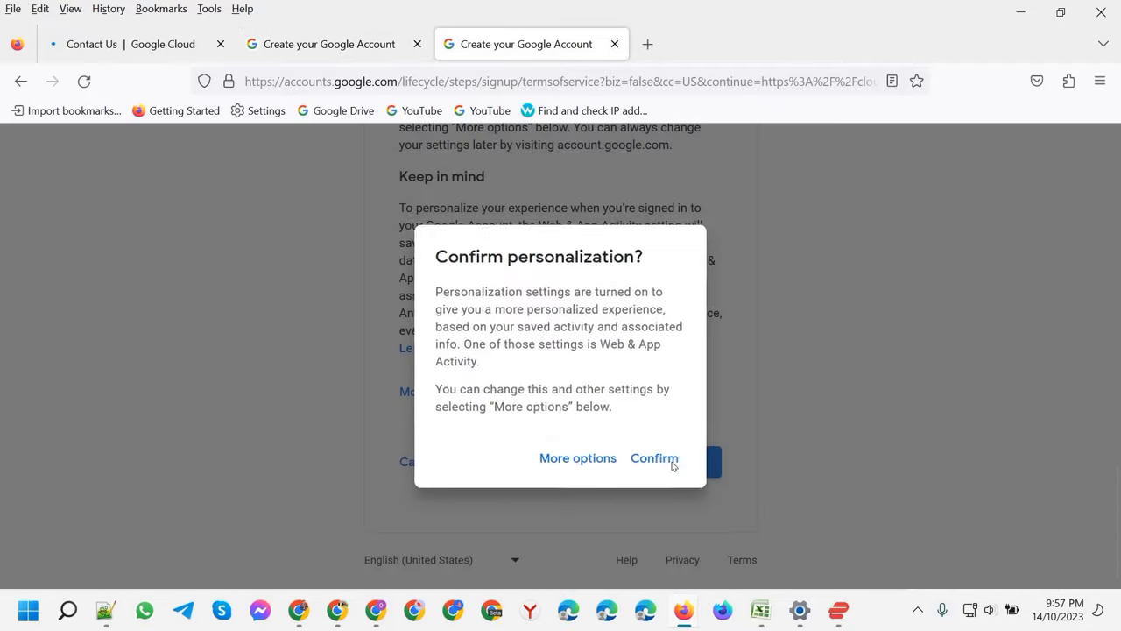
click(671, 465)
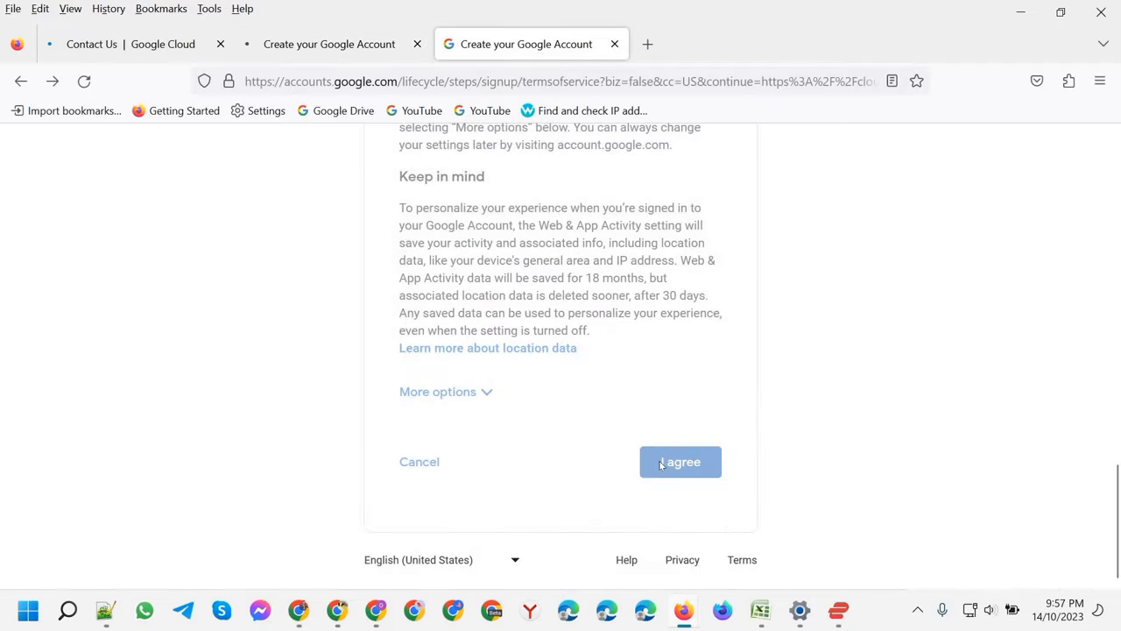
key(ctrl+Tab)
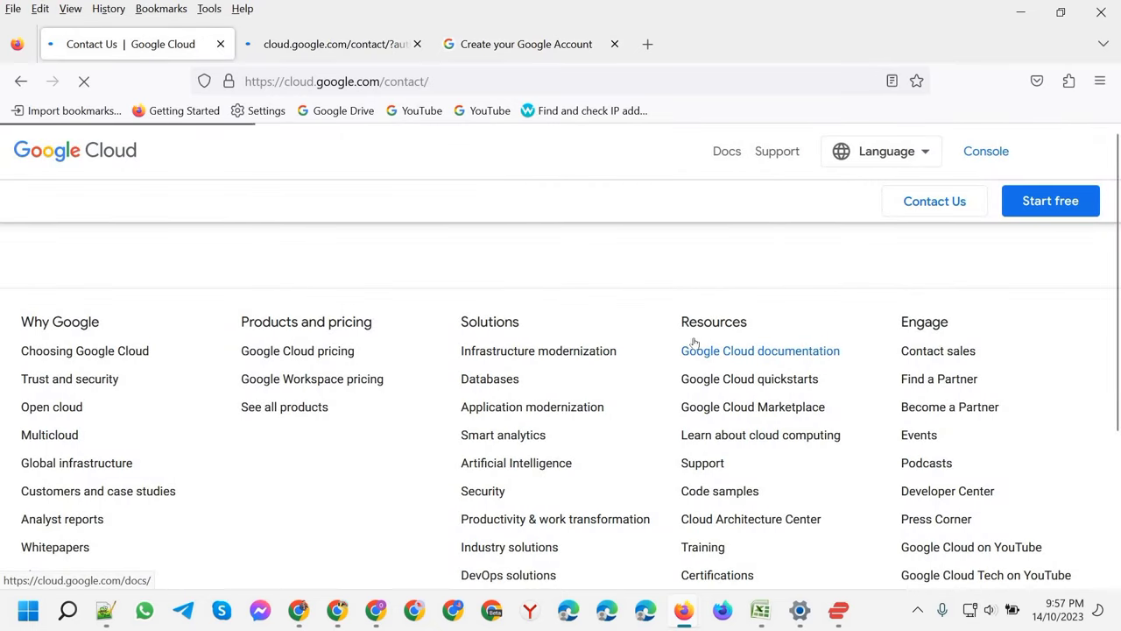
Step: Cycle through the three tabs until each cloud.google.com/contact page has loaded
click(342, 52)
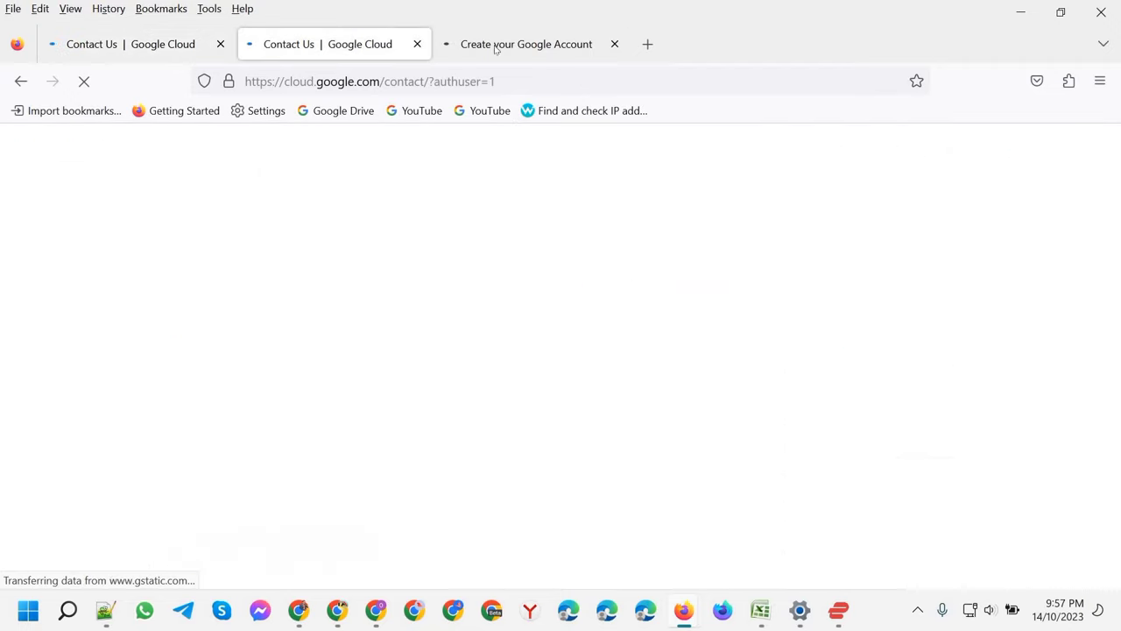
click(504, 45)
click(149, 46)
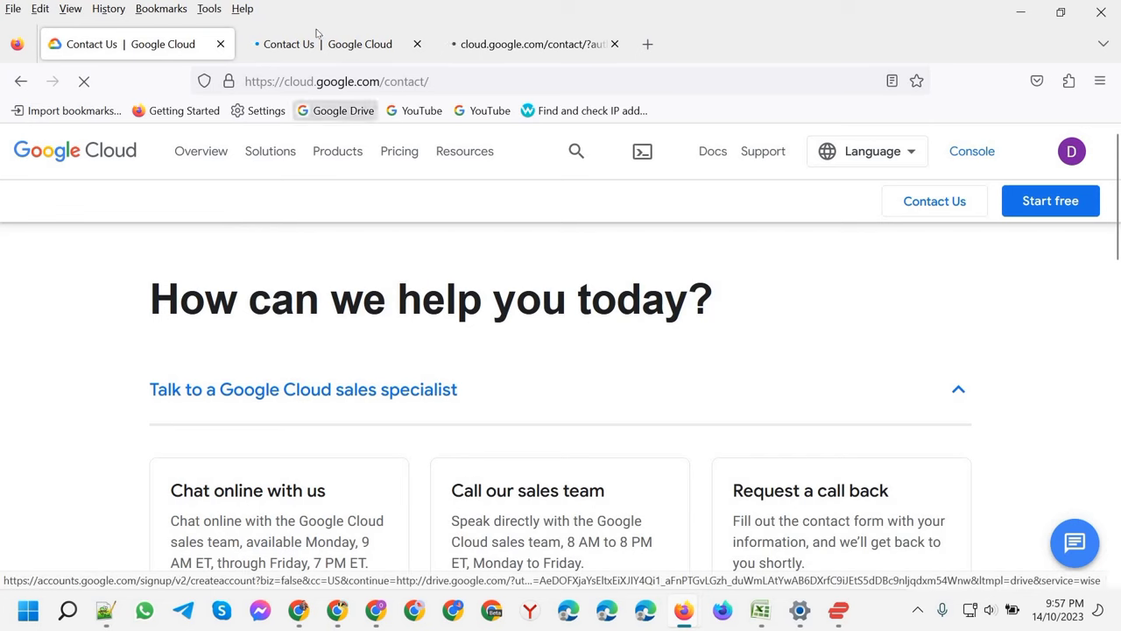
click(263, 49)
key(ctrl+shift+Tab)
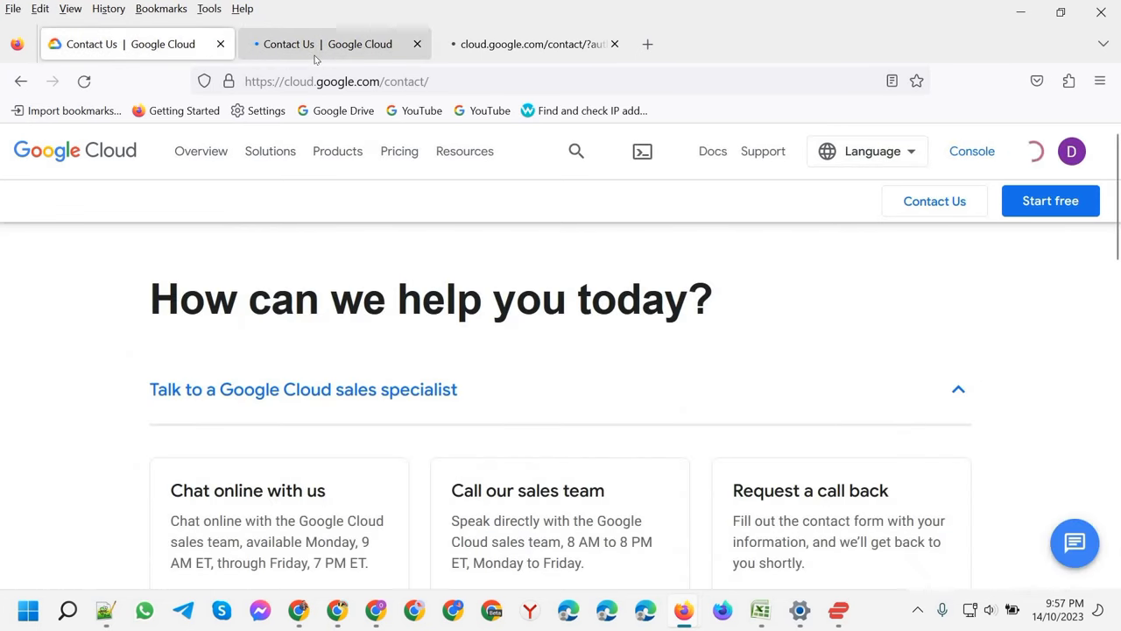
key(ctrl+Tab)
key(ctrl+Tab)
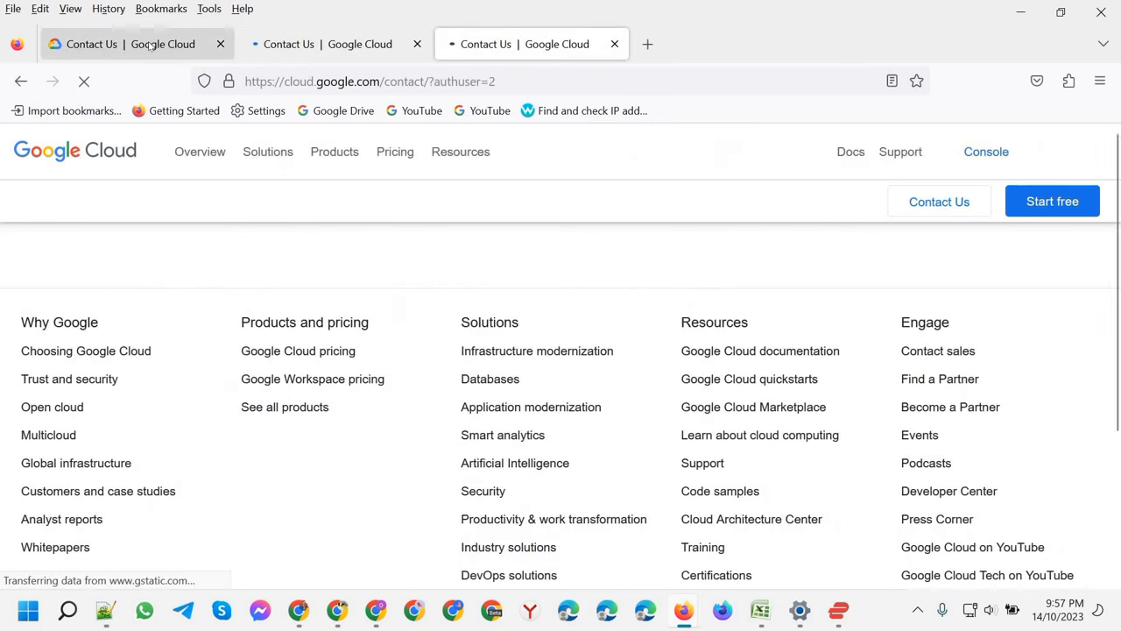
key(ctrl+Tab)
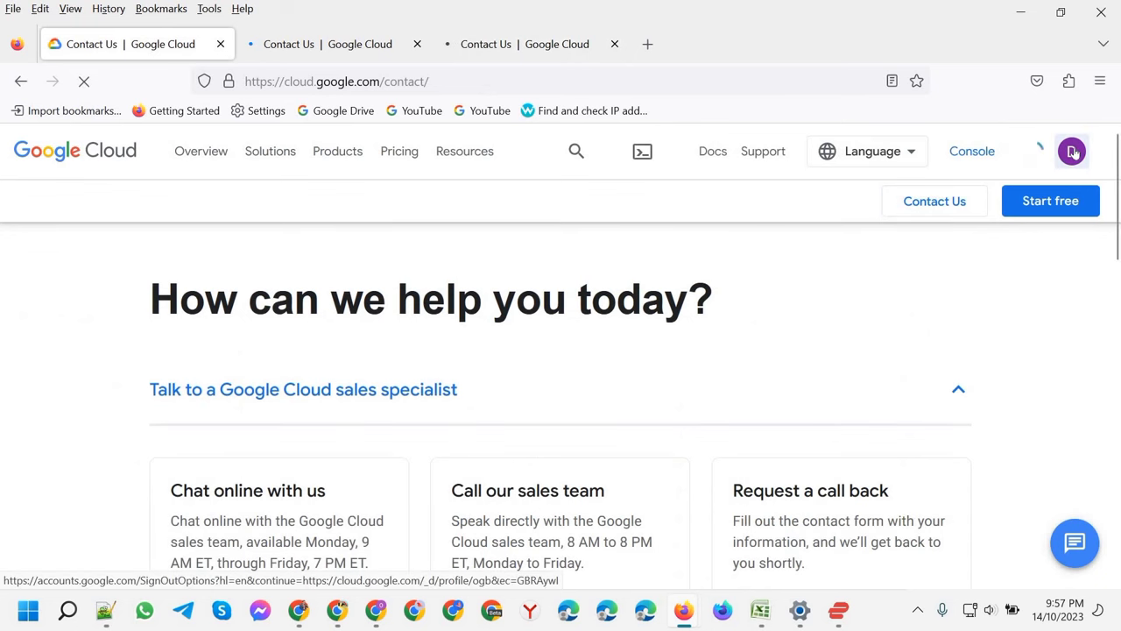
click(394, 51)
click(495, 51)
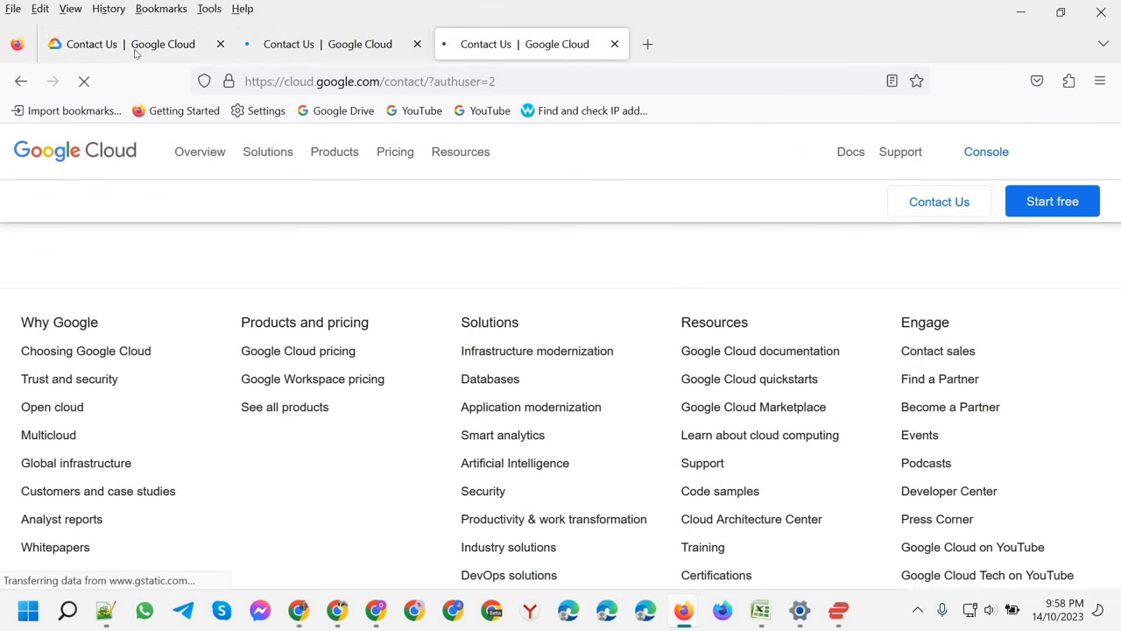
key(ctrl+Tab)
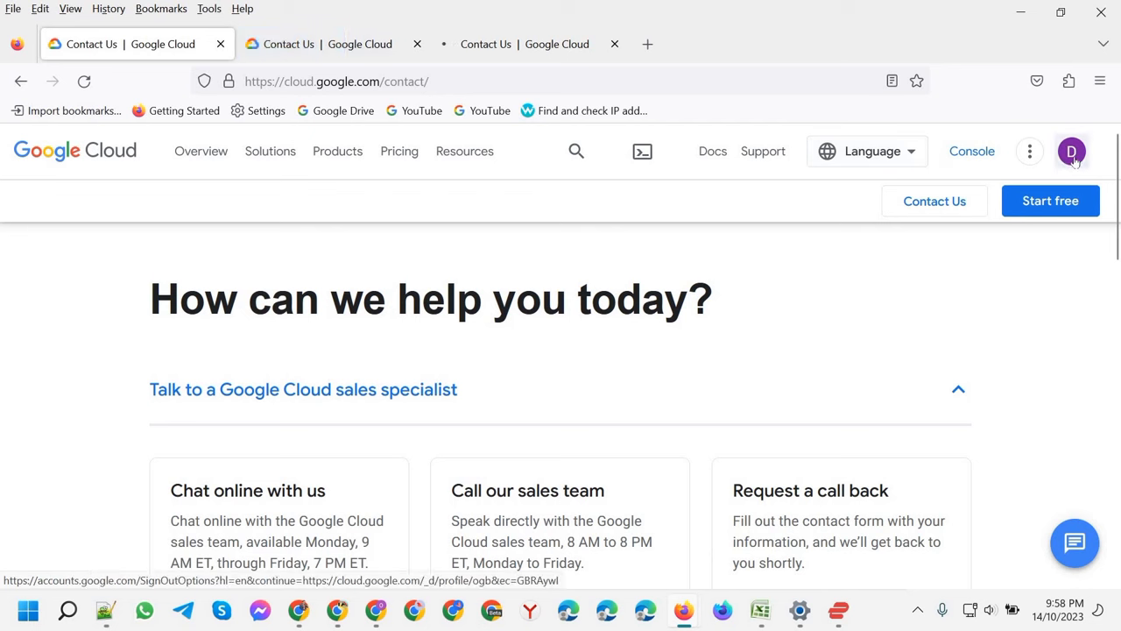
Step: Copy the signed-in account's email from the Google Cloud avatar panel into cell A186
click(1069, 161)
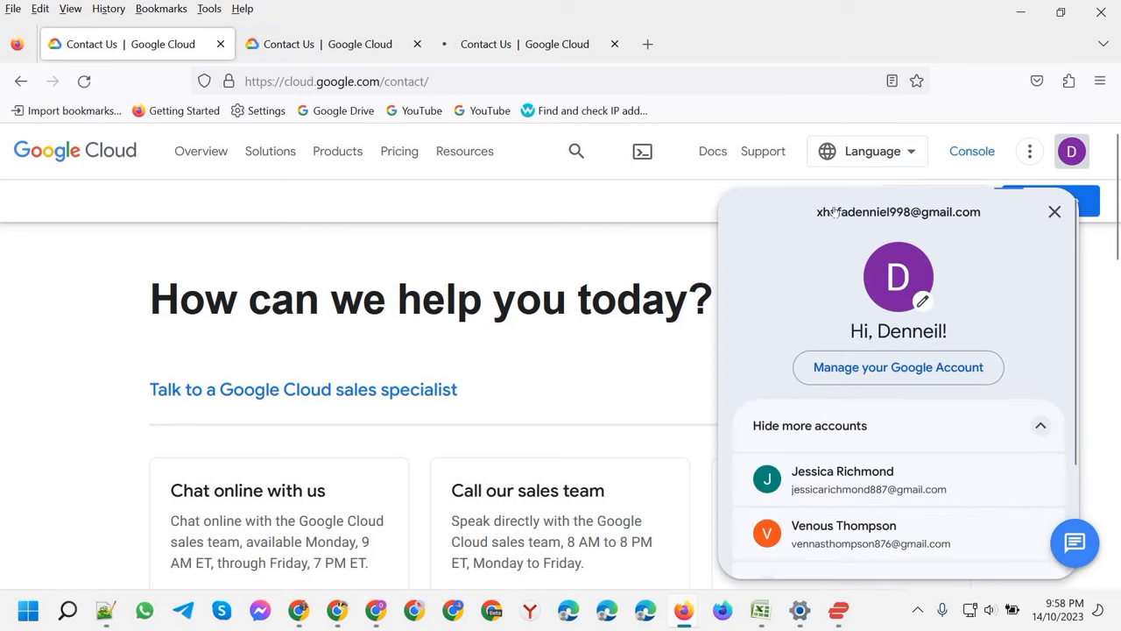
drag(817, 213, 997, 224)
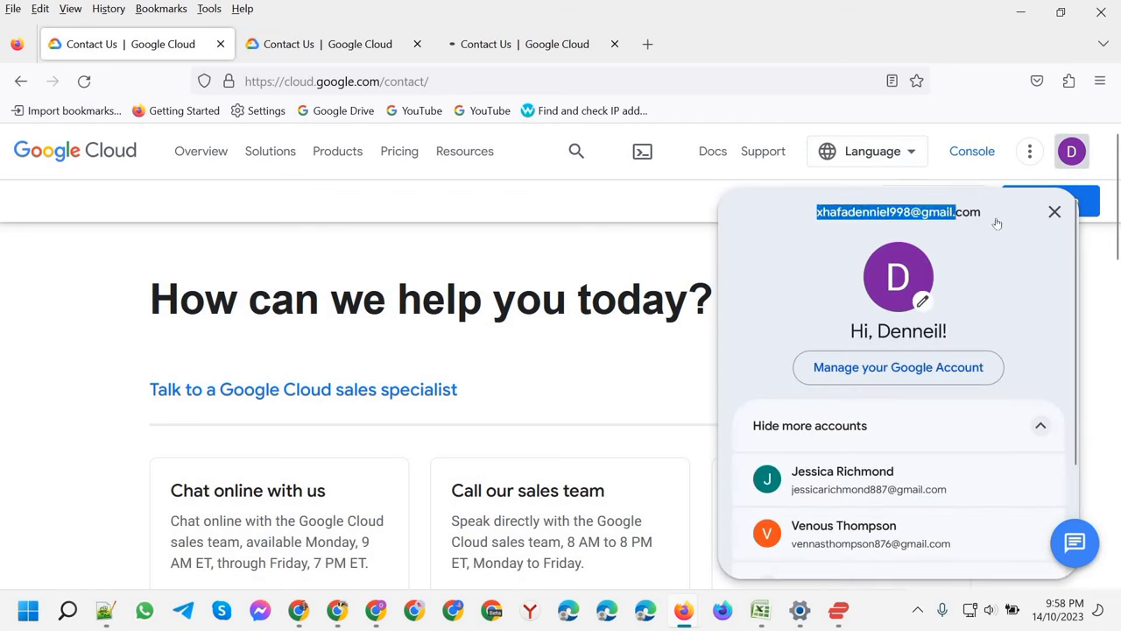
right_click(945, 218)
key(c)
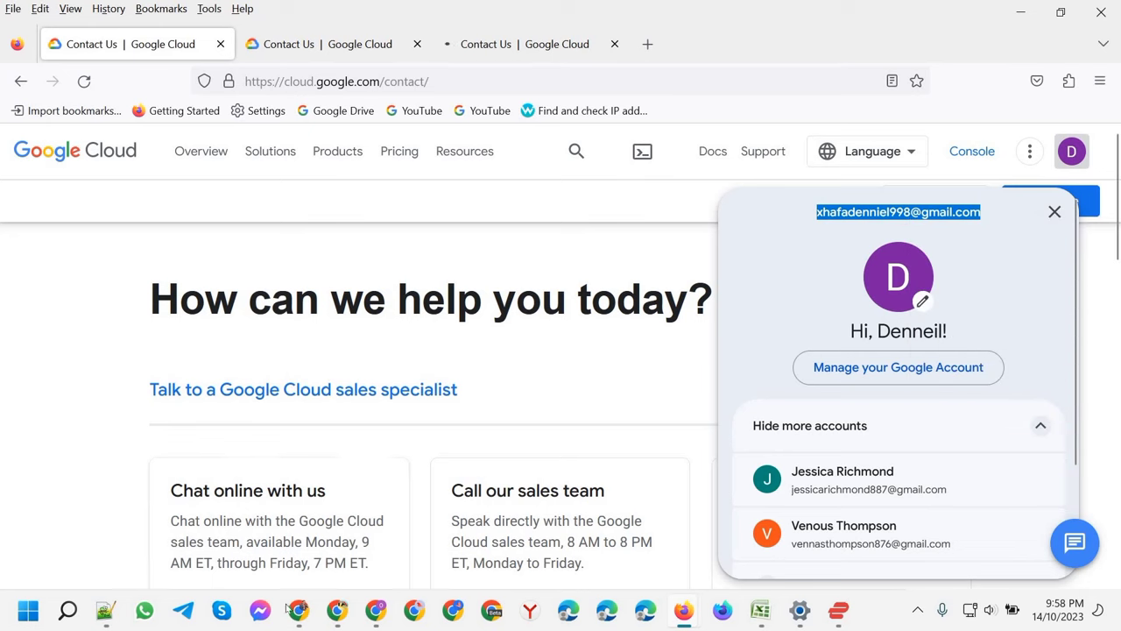
key(alt+Tab)
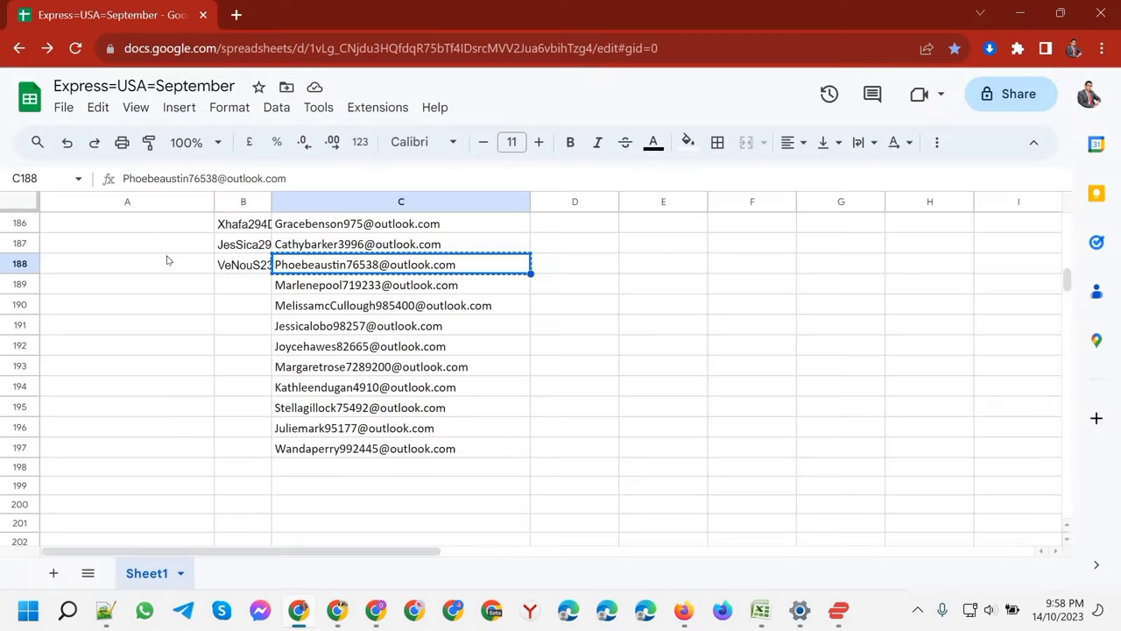
click(174, 229)
key(ctrl+v)
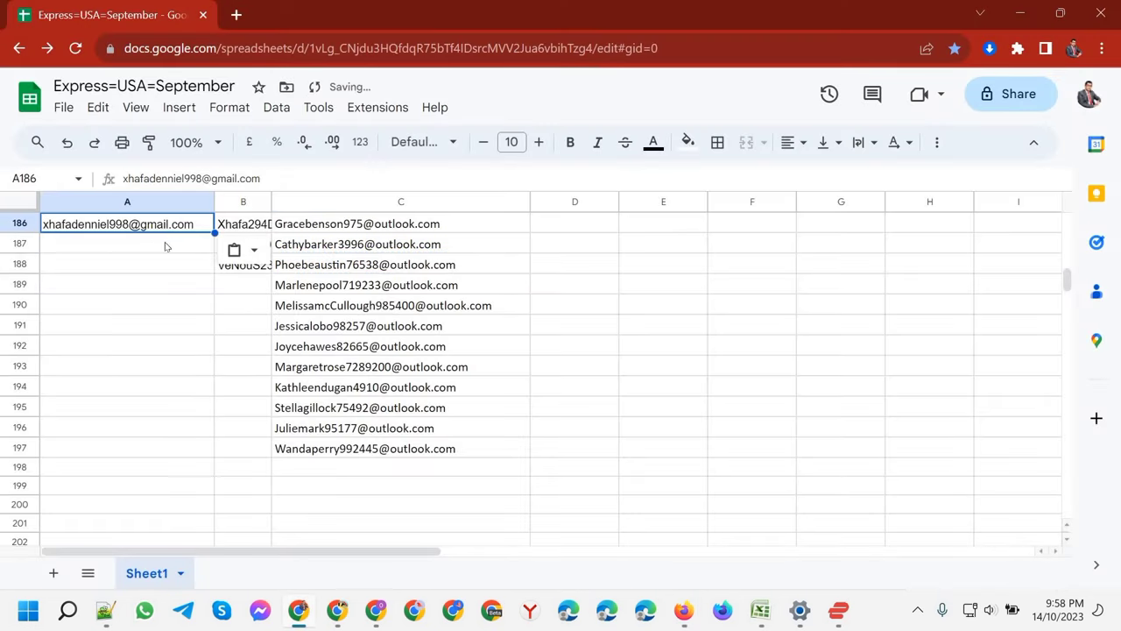
click(180, 249)
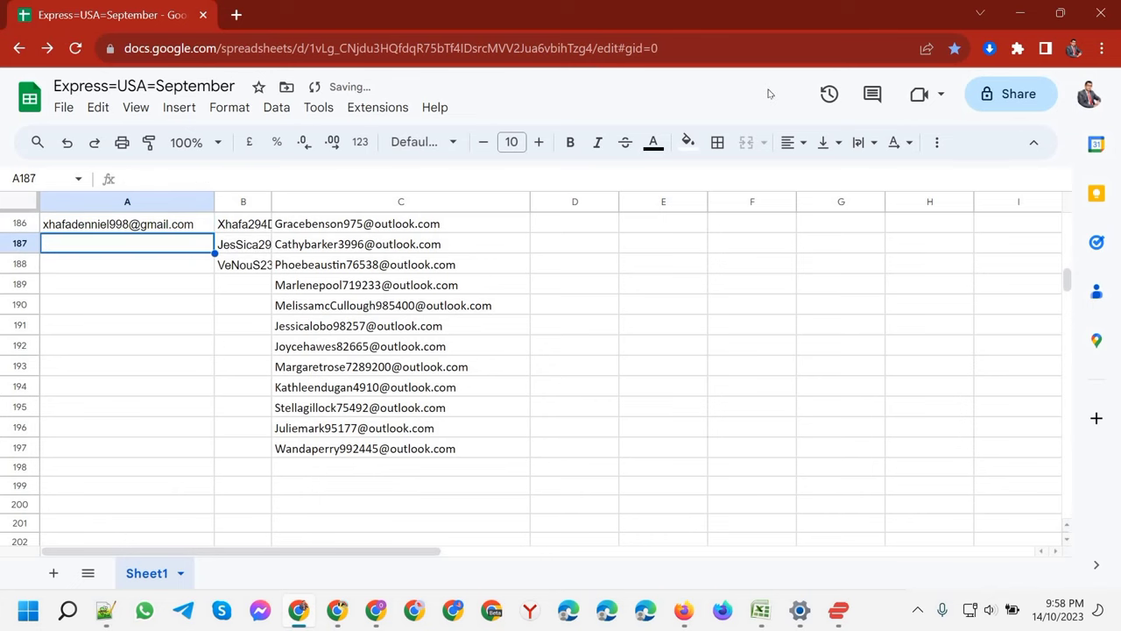
Step: Copy the next account's email from its avatar panel into cell A187
click(1020, 12)
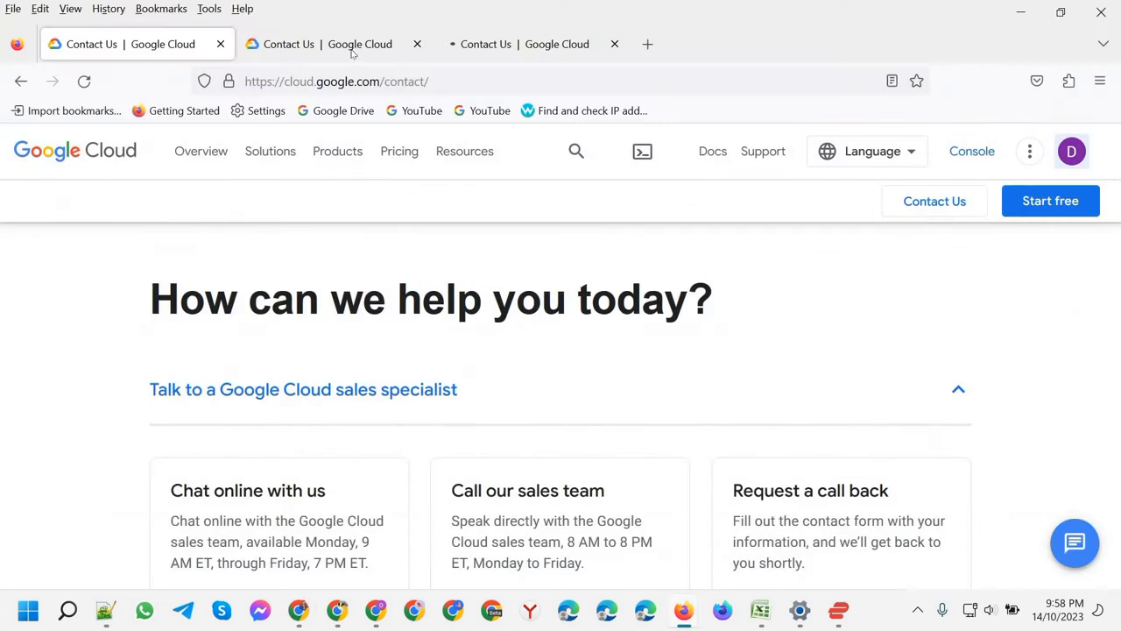
click(1072, 152)
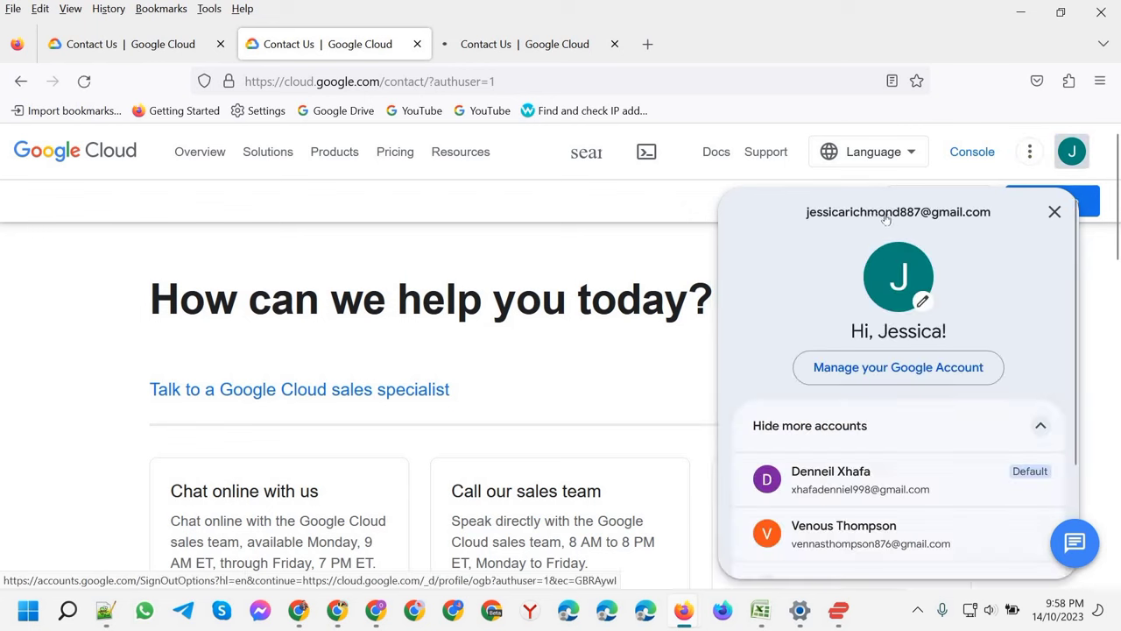
drag(945, 214, 1007, 214)
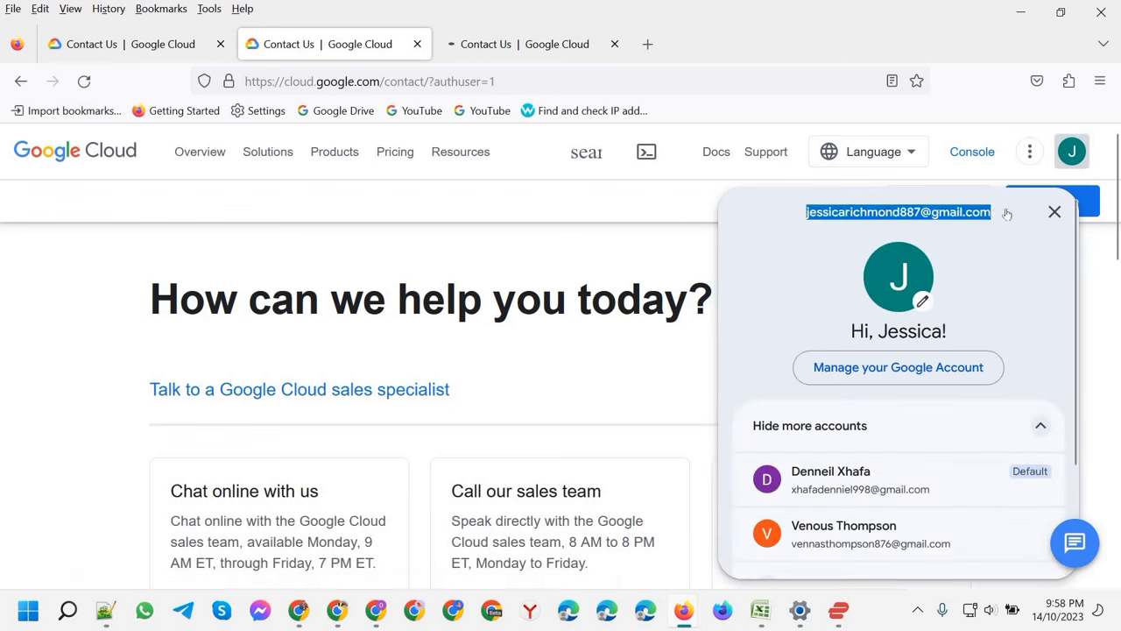
right_click(941, 213)
click(960, 233)
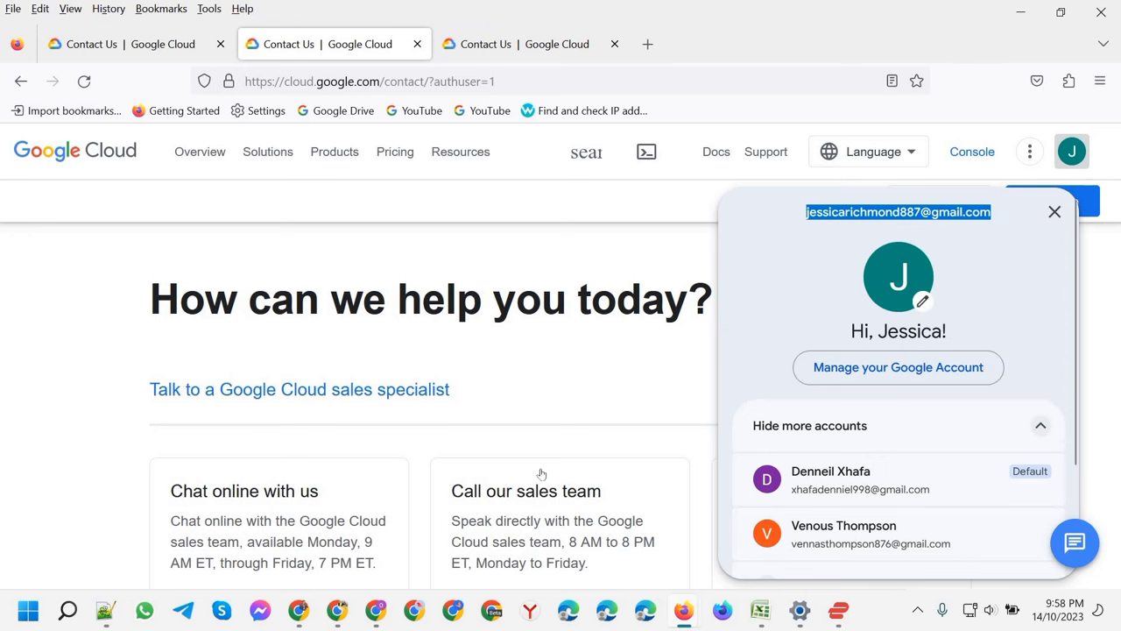
key(alt+Tab)
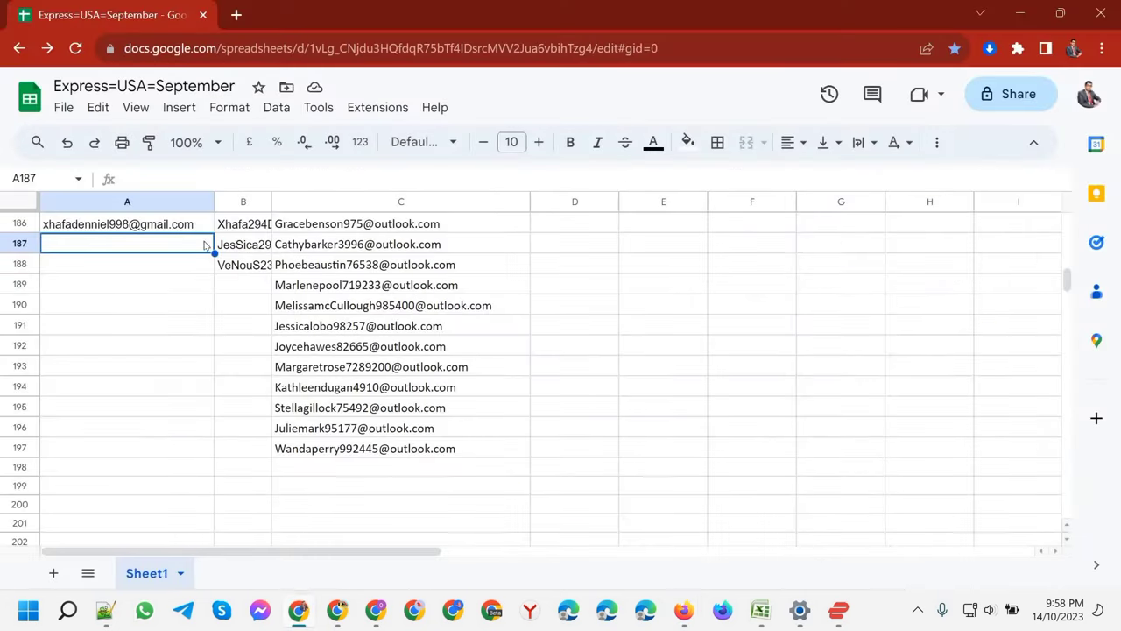
key(ctrl+v)
key(Return)
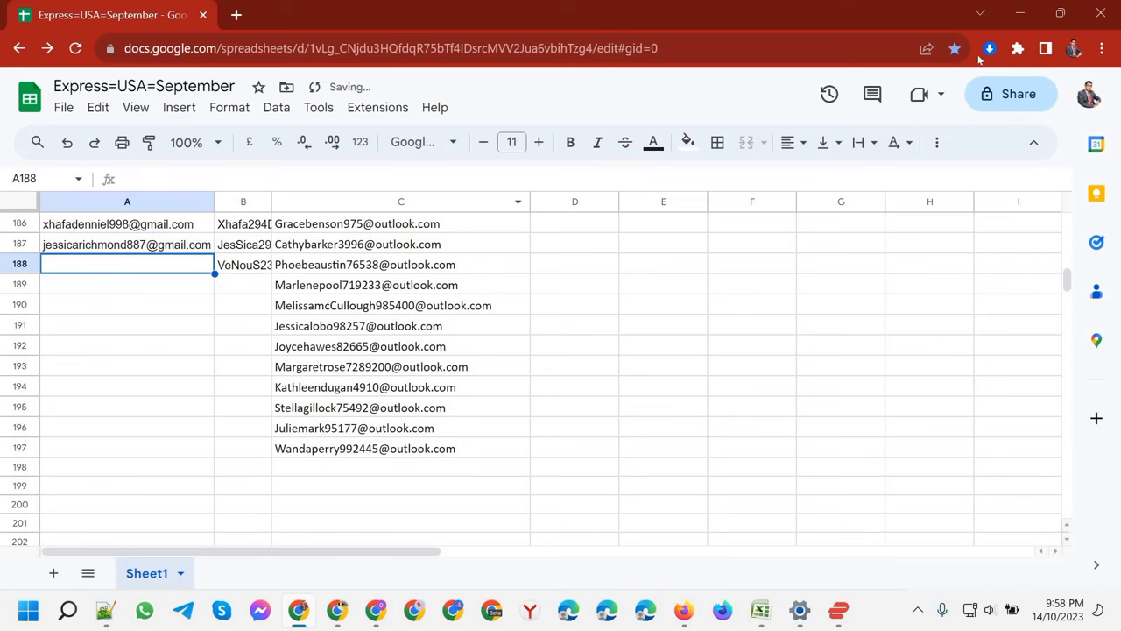
Step: Open Manage your Google Account for the first two accounts and close their Contact Us tabs
click(1022, 14)
click(525, 44)
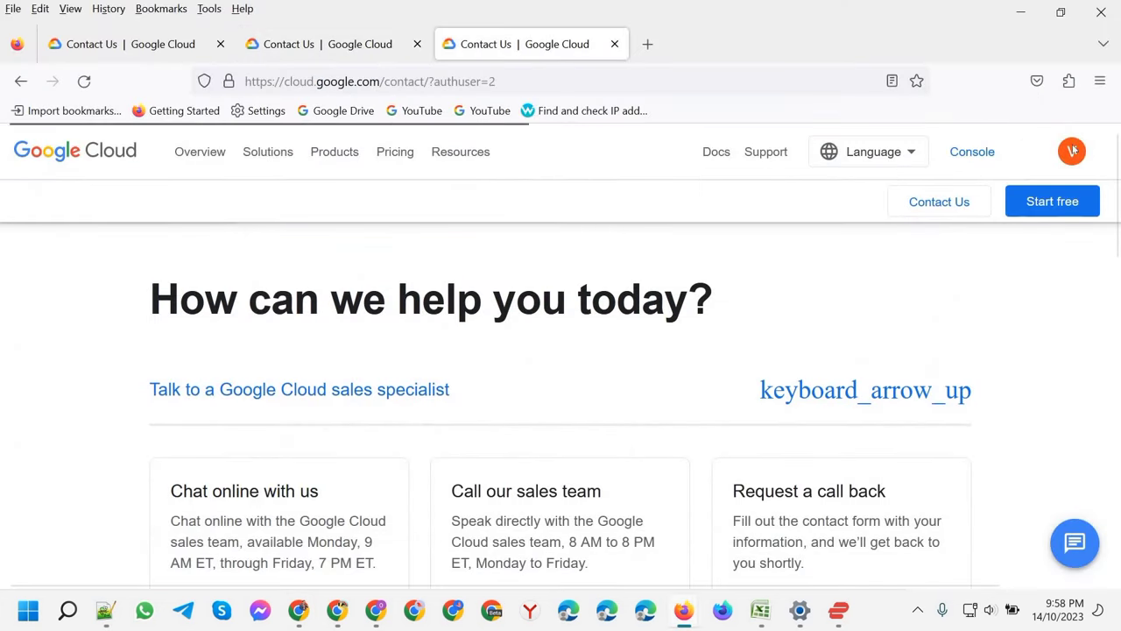
click(1079, 153)
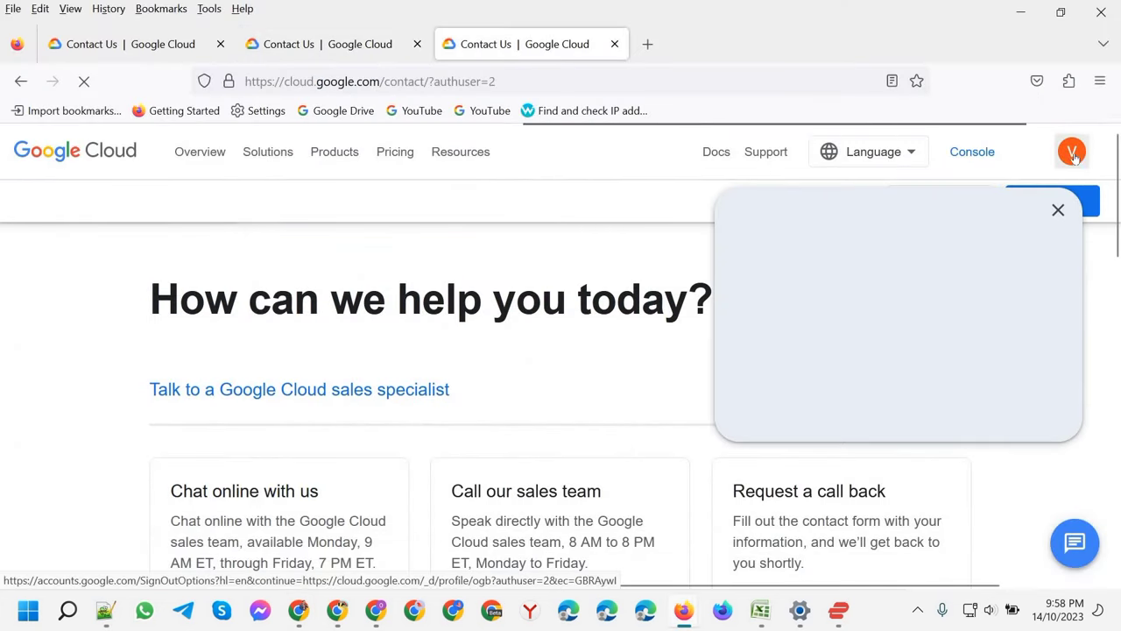
click(147, 45)
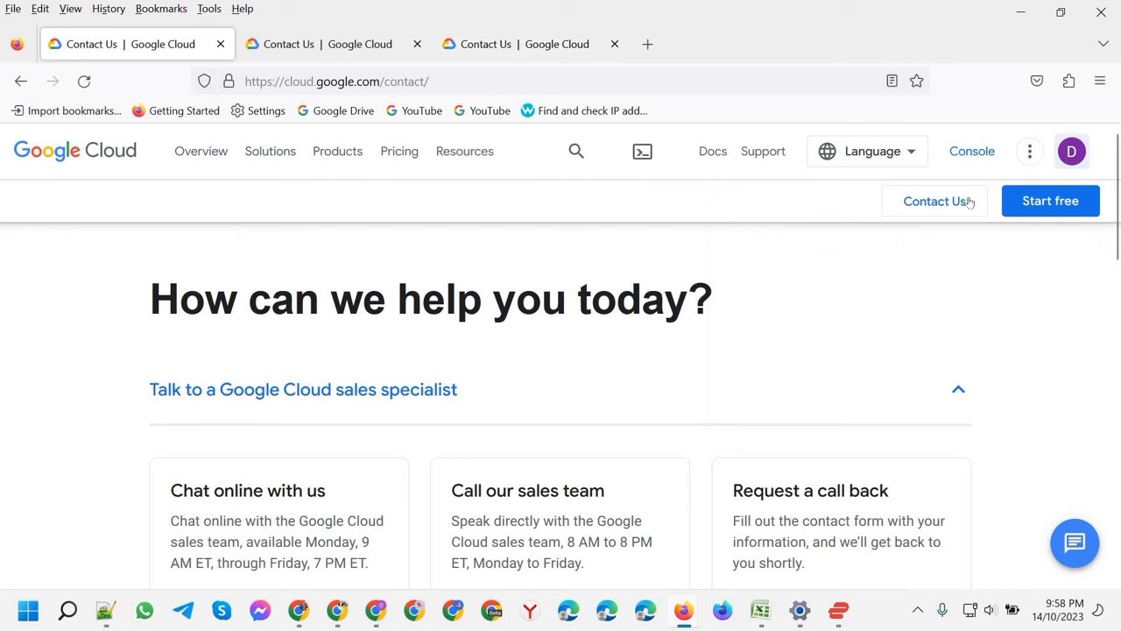
click(1072, 151)
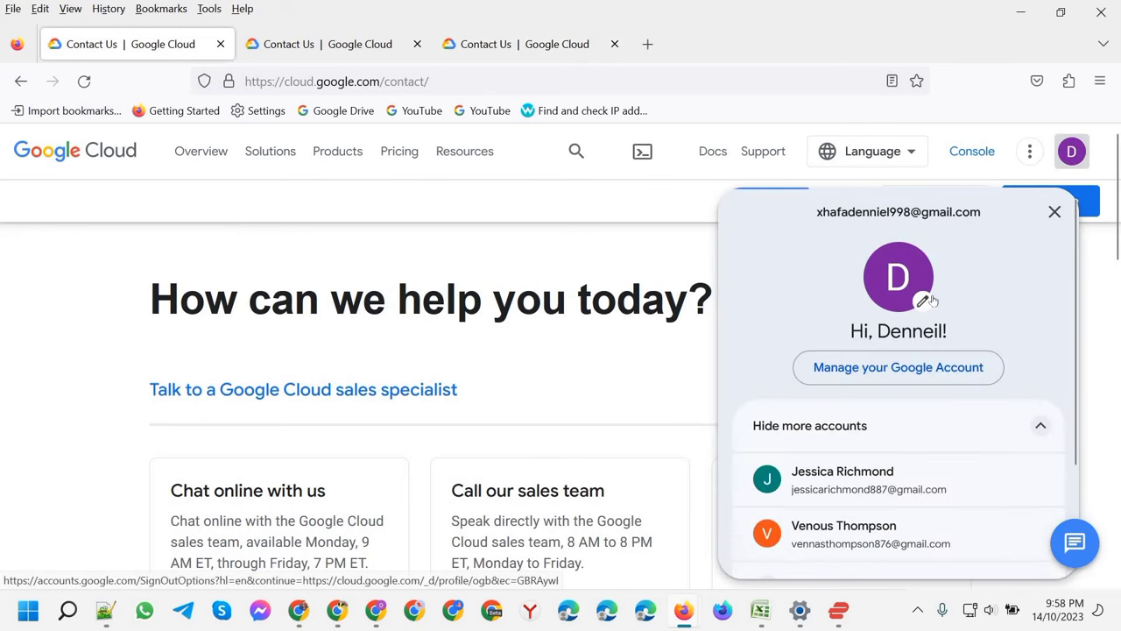
click(898, 368)
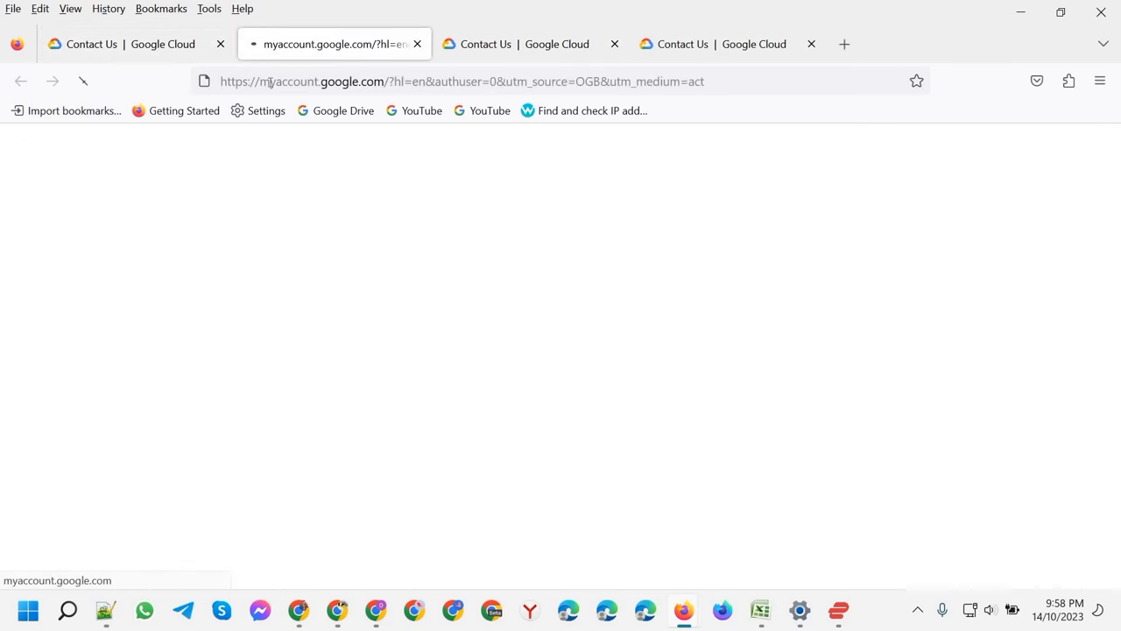
click(224, 45)
click(334, 53)
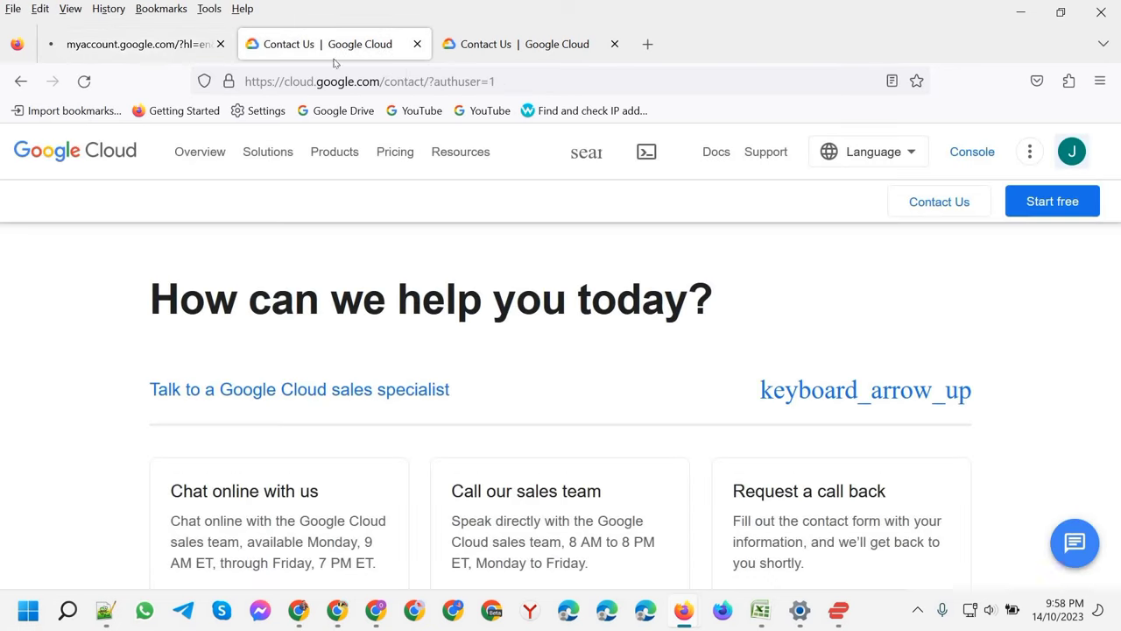
click(1073, 153)
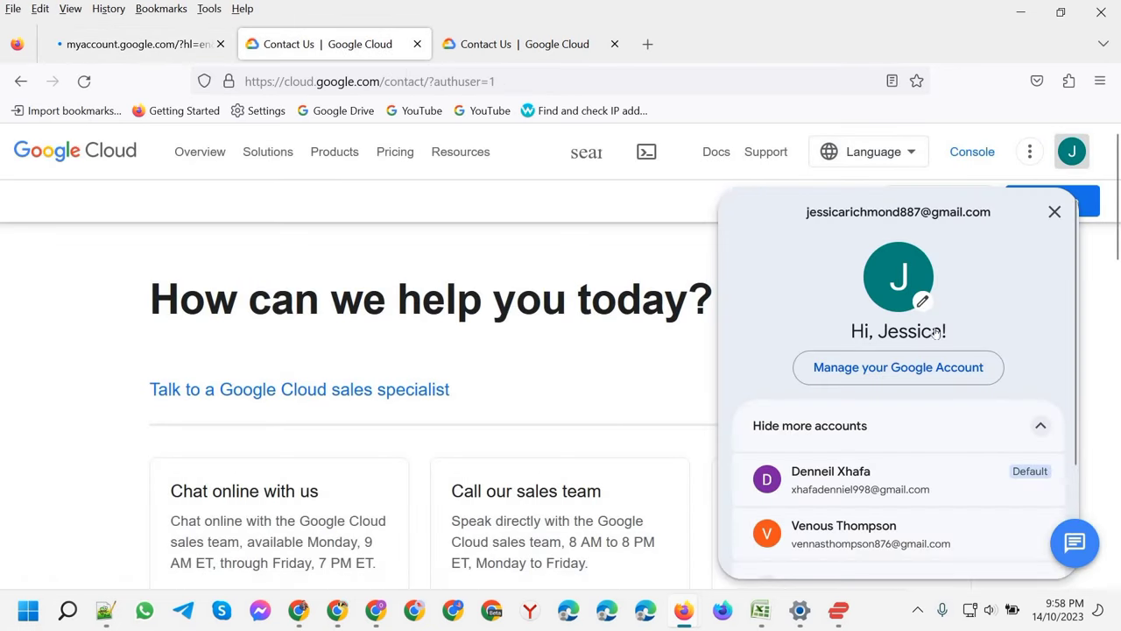
click(917, 371)
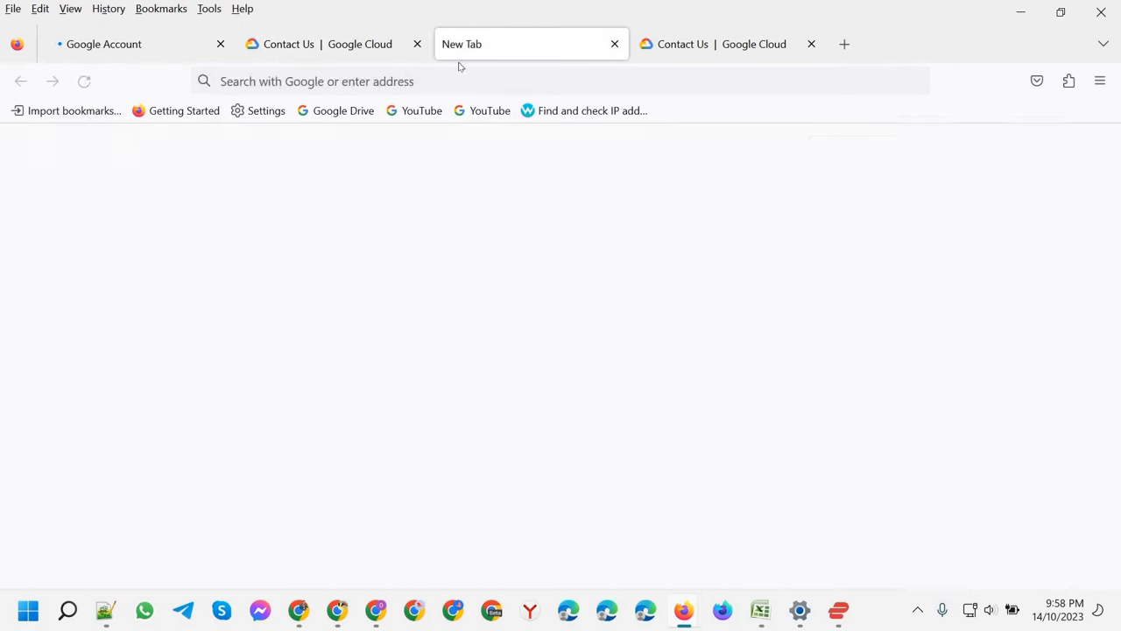
click(417, 44)
Step: Copy the third account's email, open its Google Account page, and paste the address into A188
click(501, 44)
click(1070, 161)
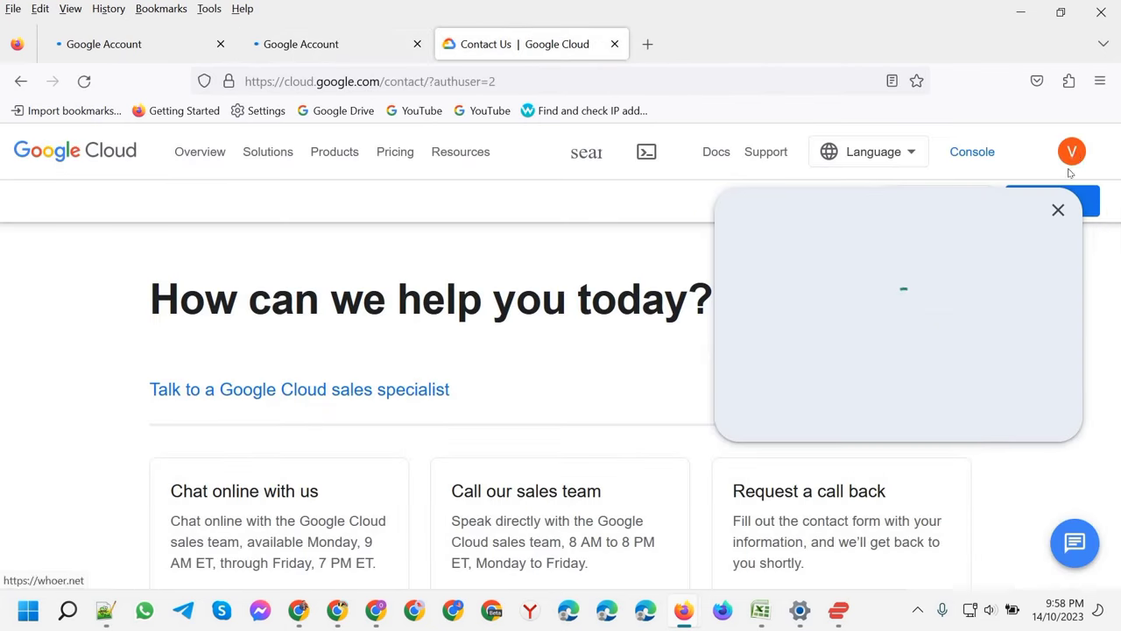
click(1074, 155)
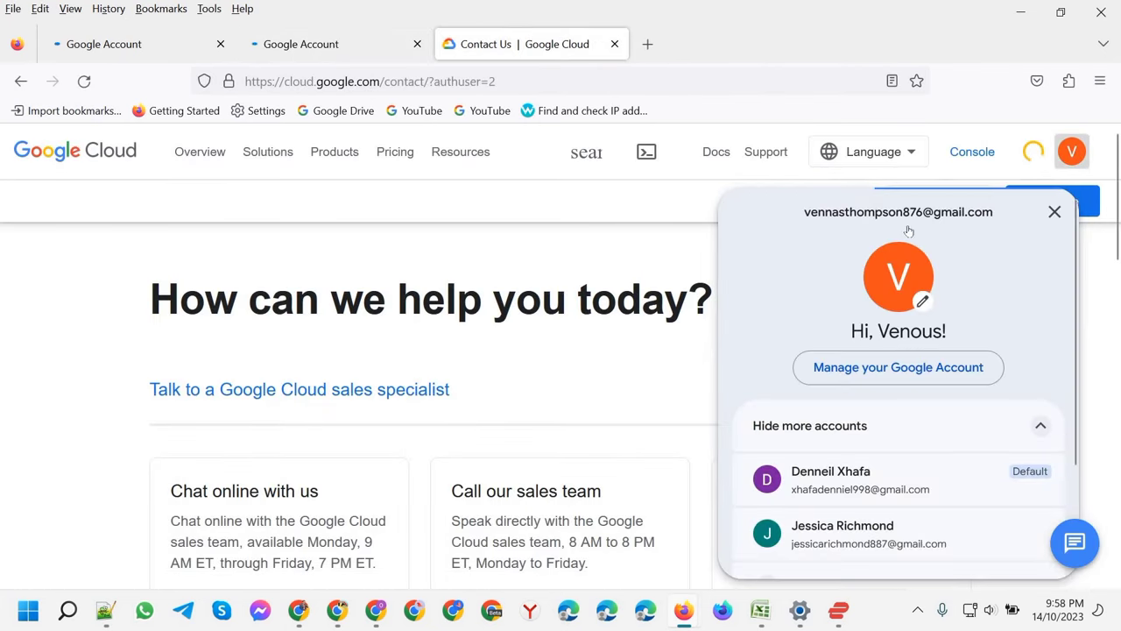
drag(805, 211, 997, 229)
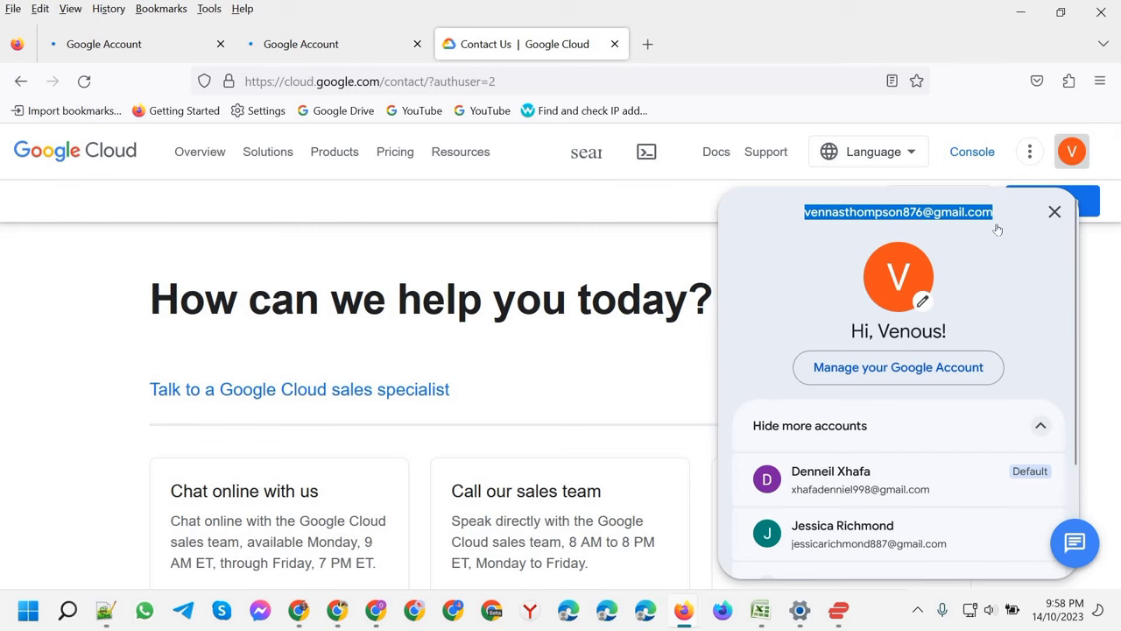
click(898, 368)
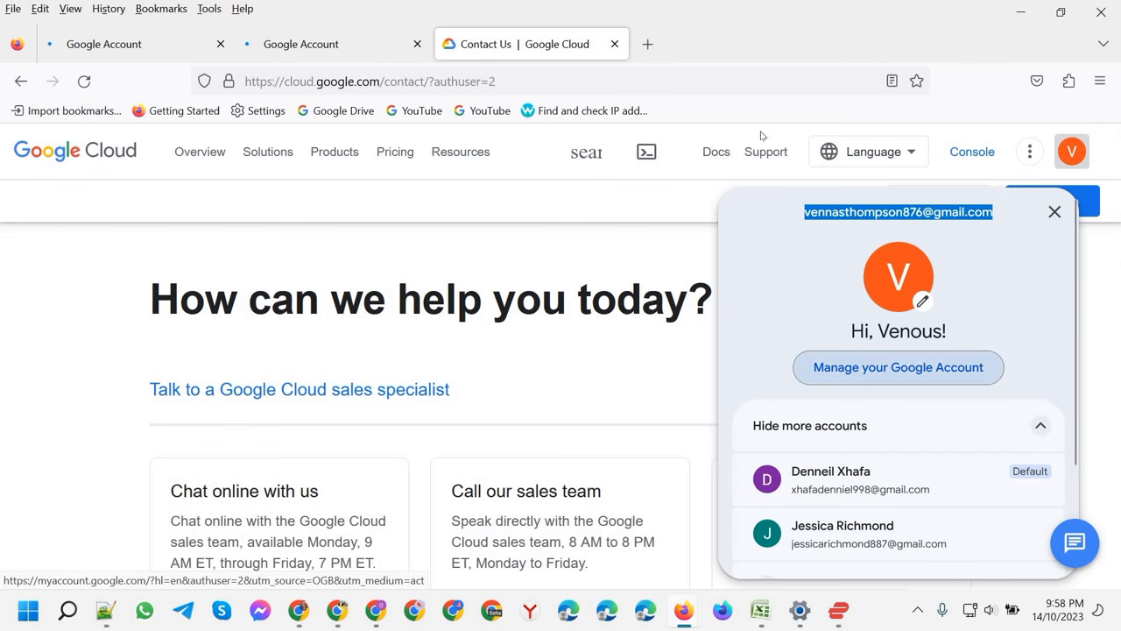
click(615, 44)
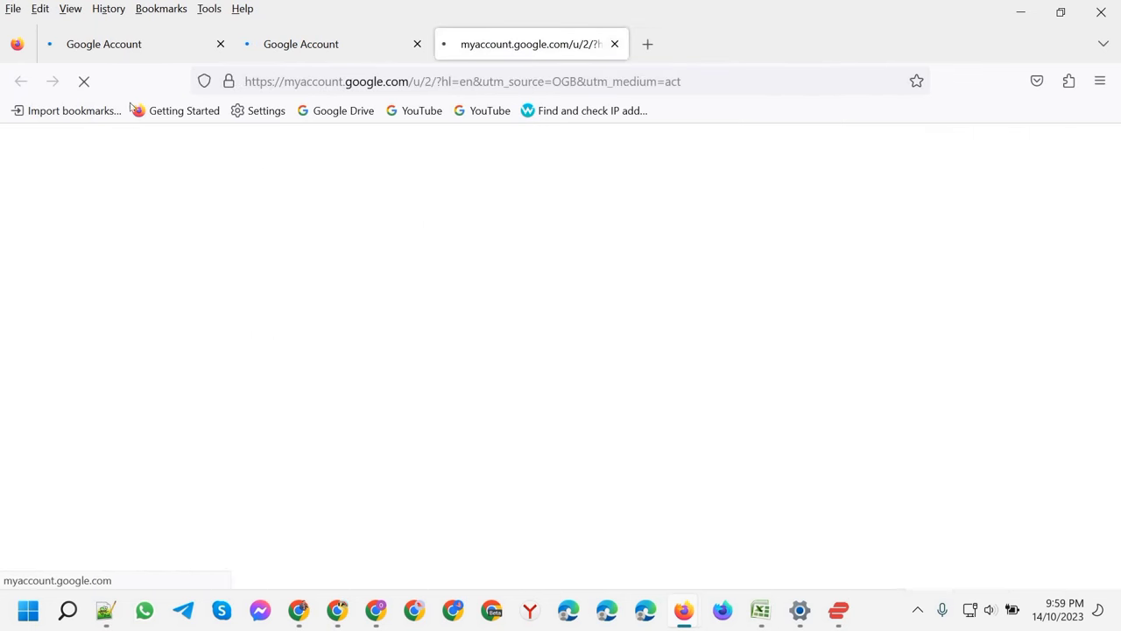
click(299, 611)
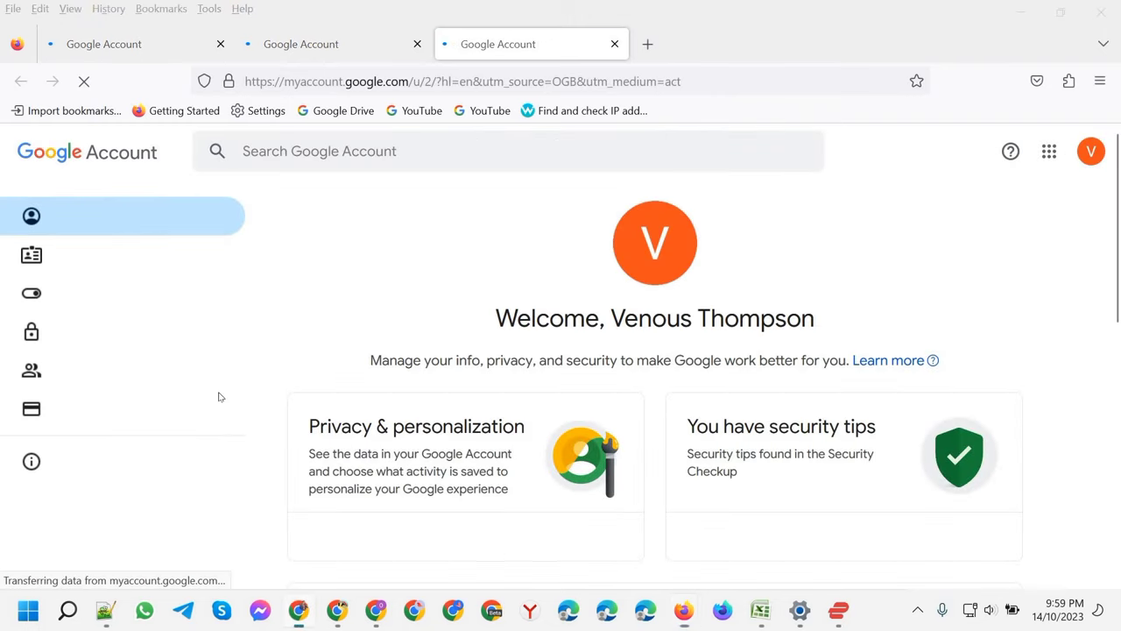
key(ctrl+v)
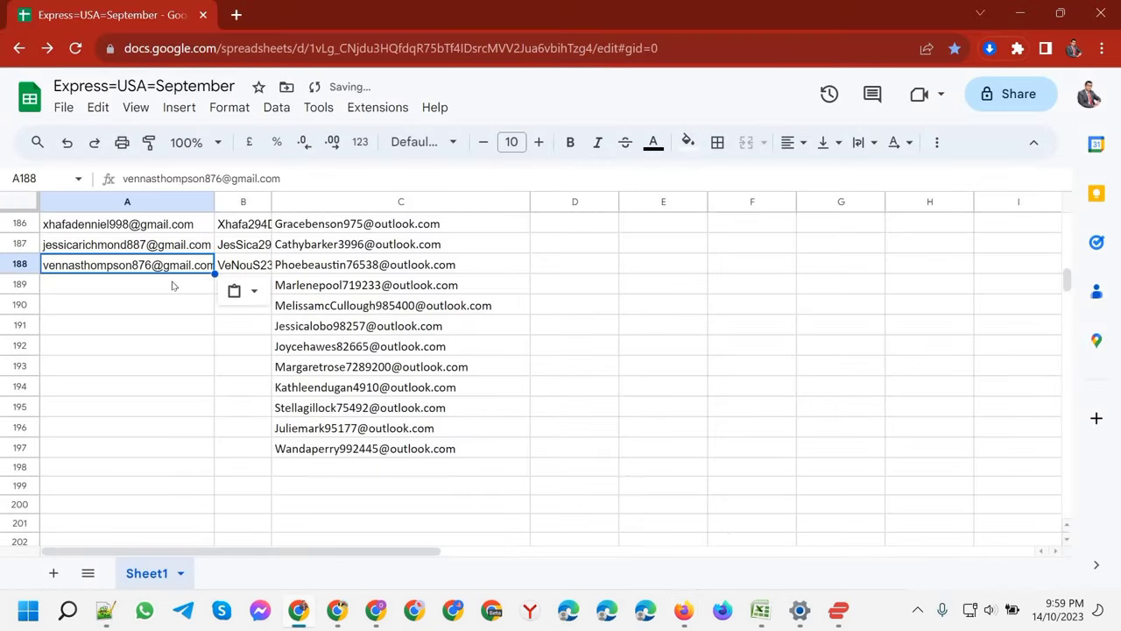
key(Return)
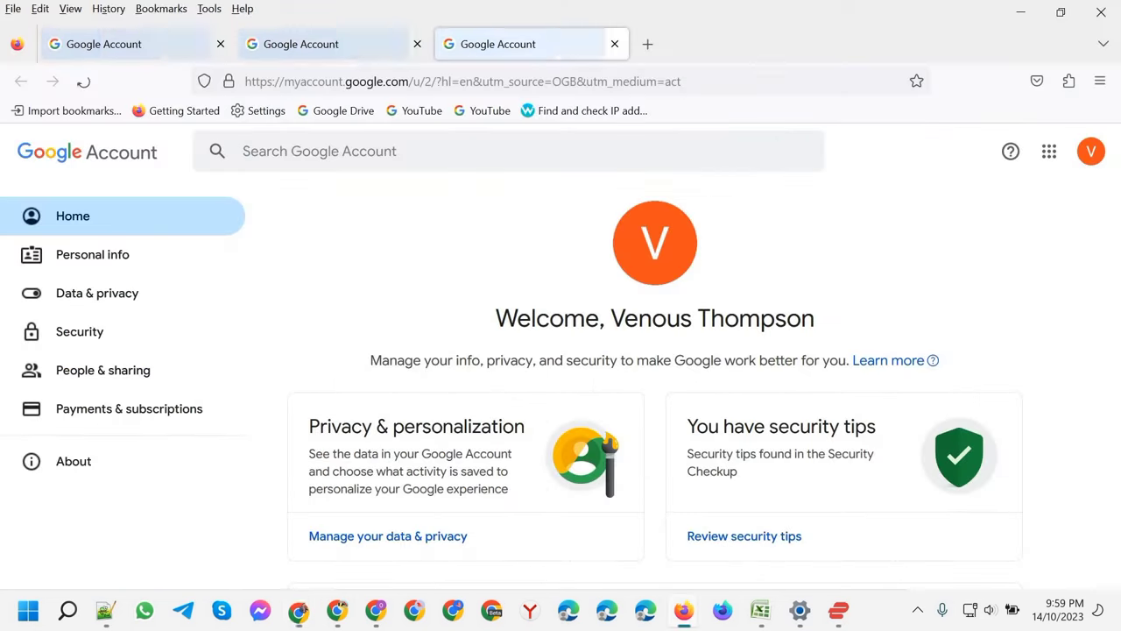
click(1021, 13)
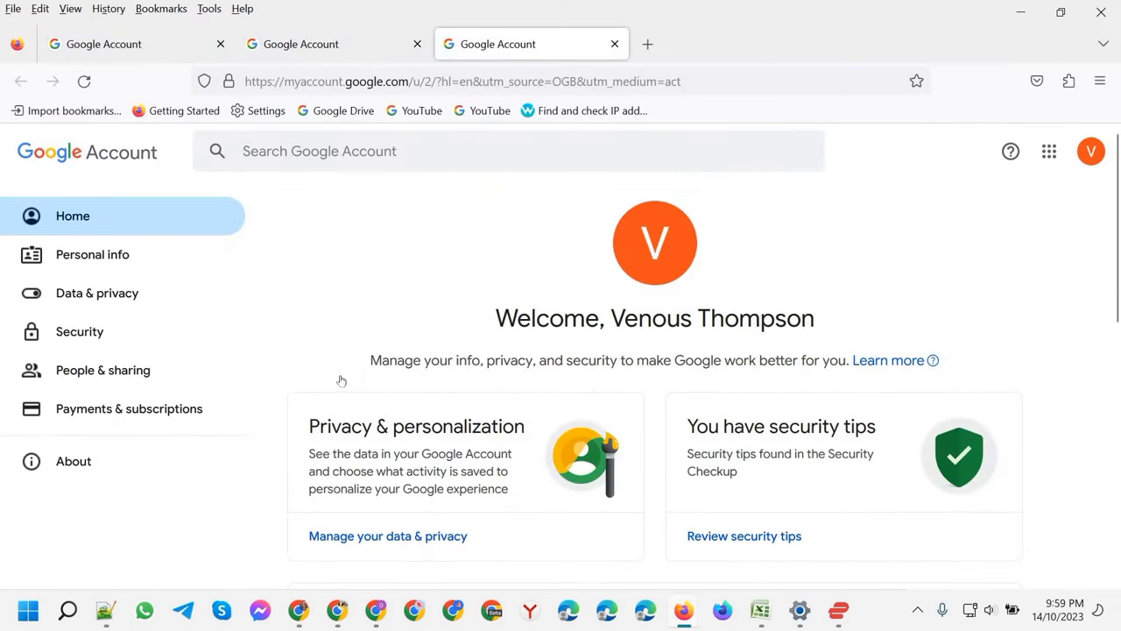
Step: Open the profile panel on each of the three account tabs
click(152, 48)
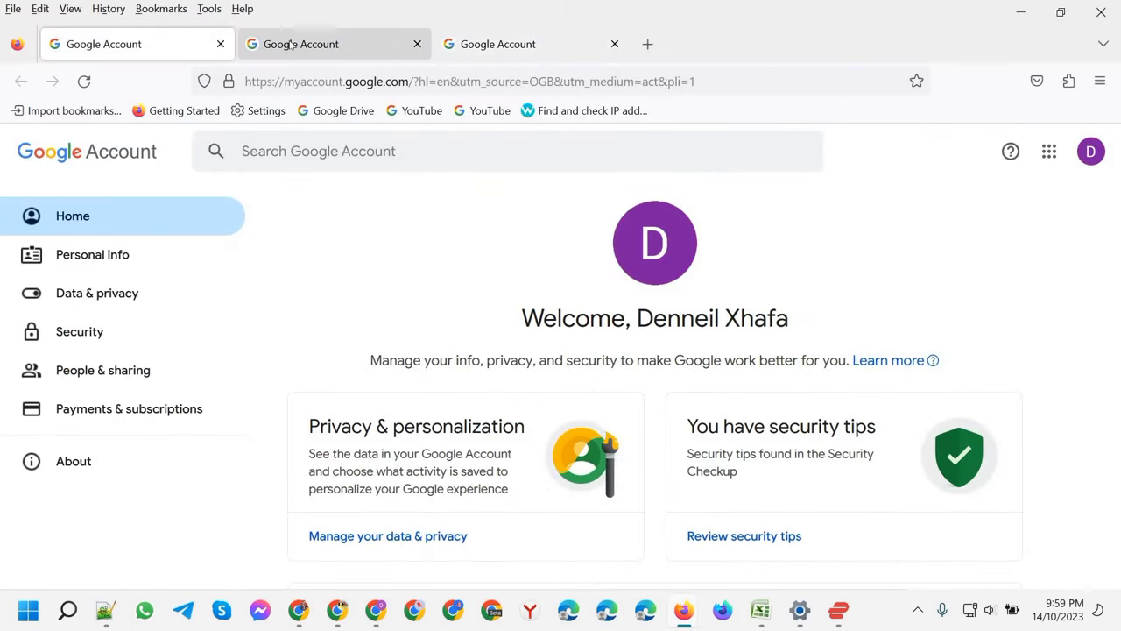
click(291, 44)
click(175, 44)
click(283, 45)
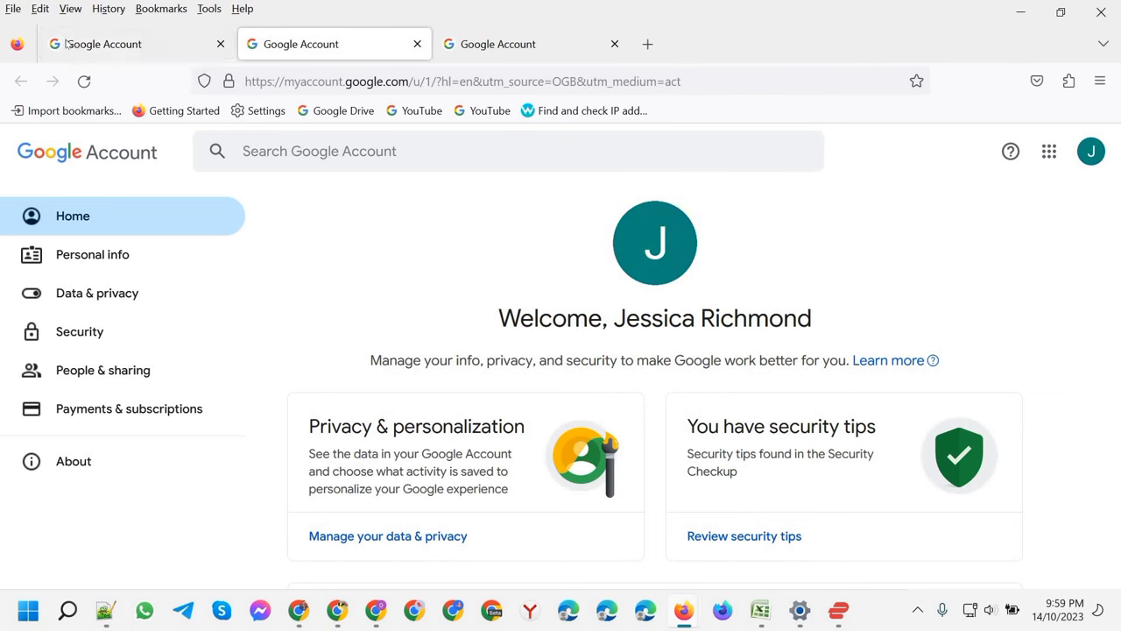
click(68, 44)
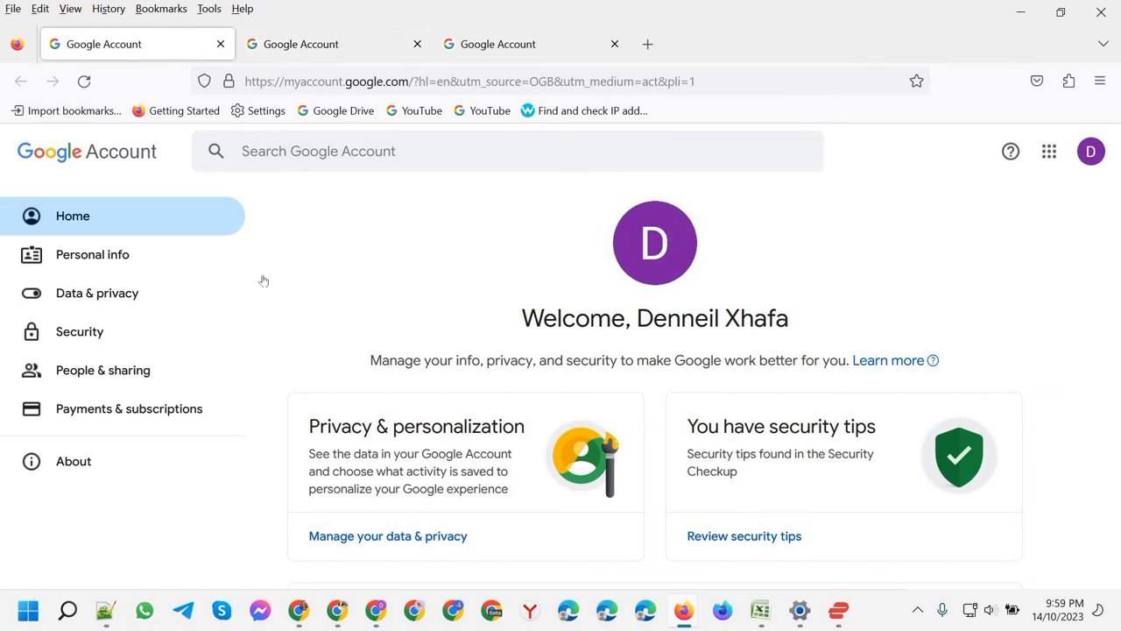
click(1092, 163)
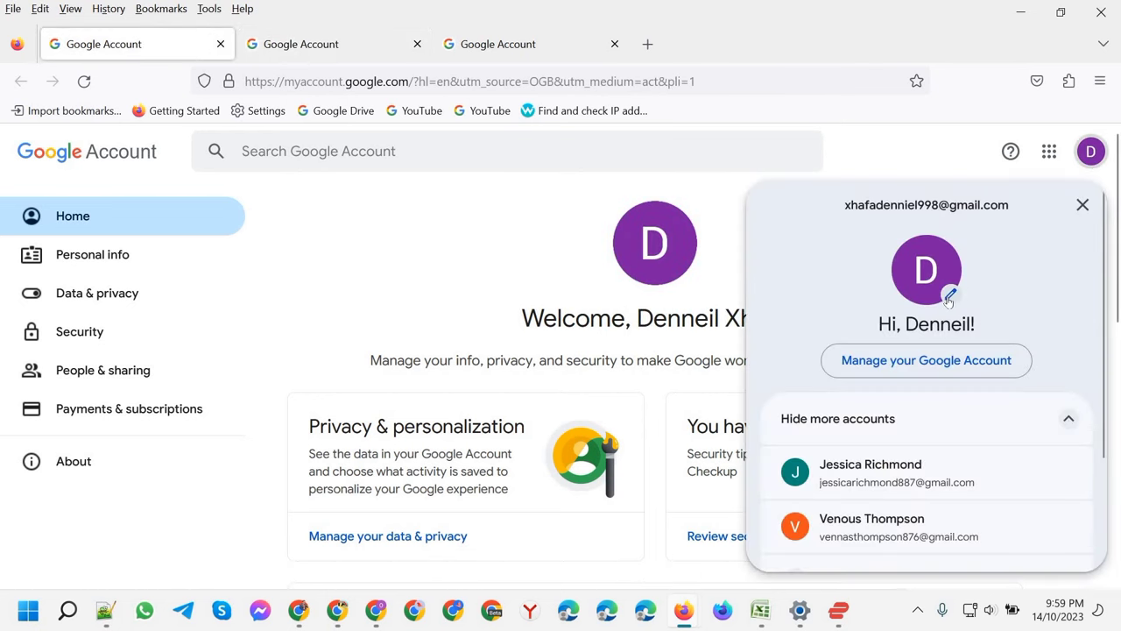
click(298, 44)
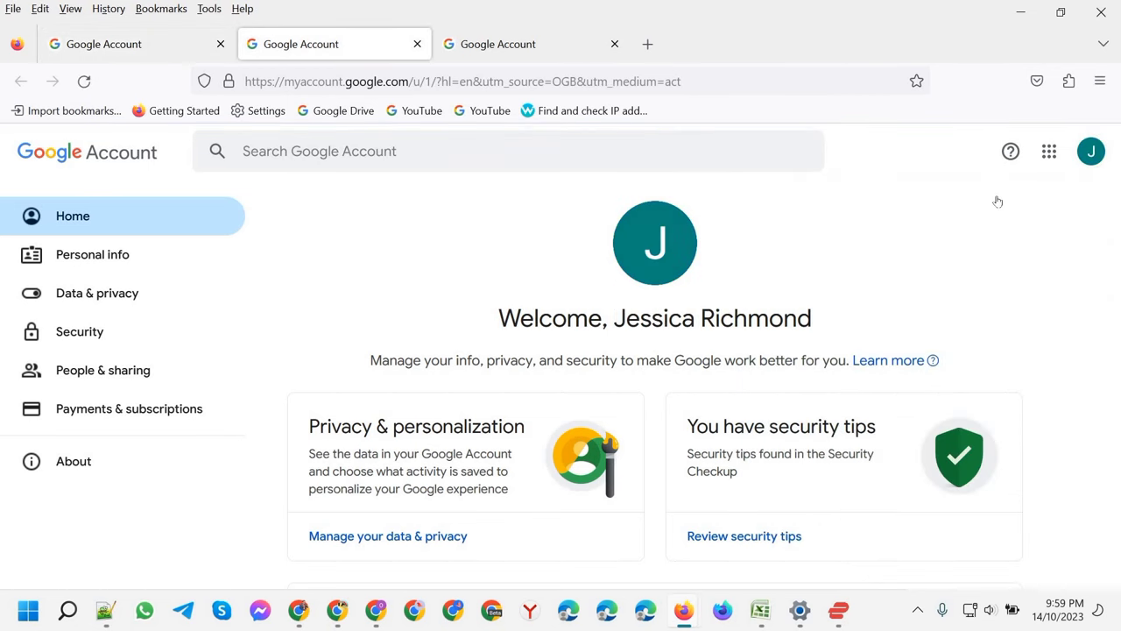
click(1086, 157)
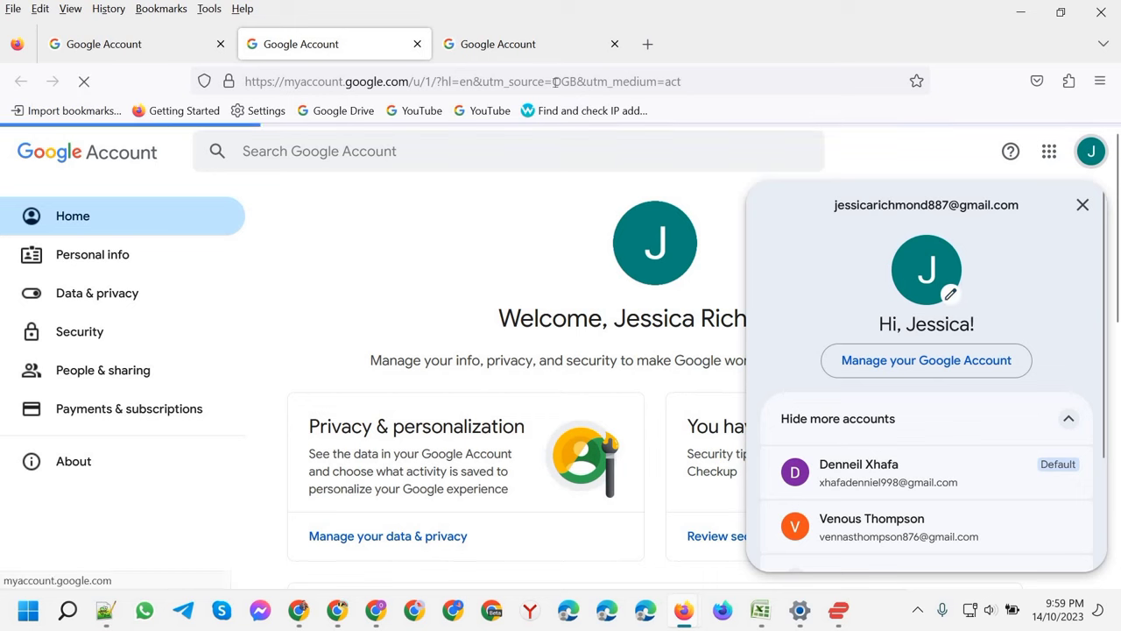
click(530, 44)
click(1088, 155)
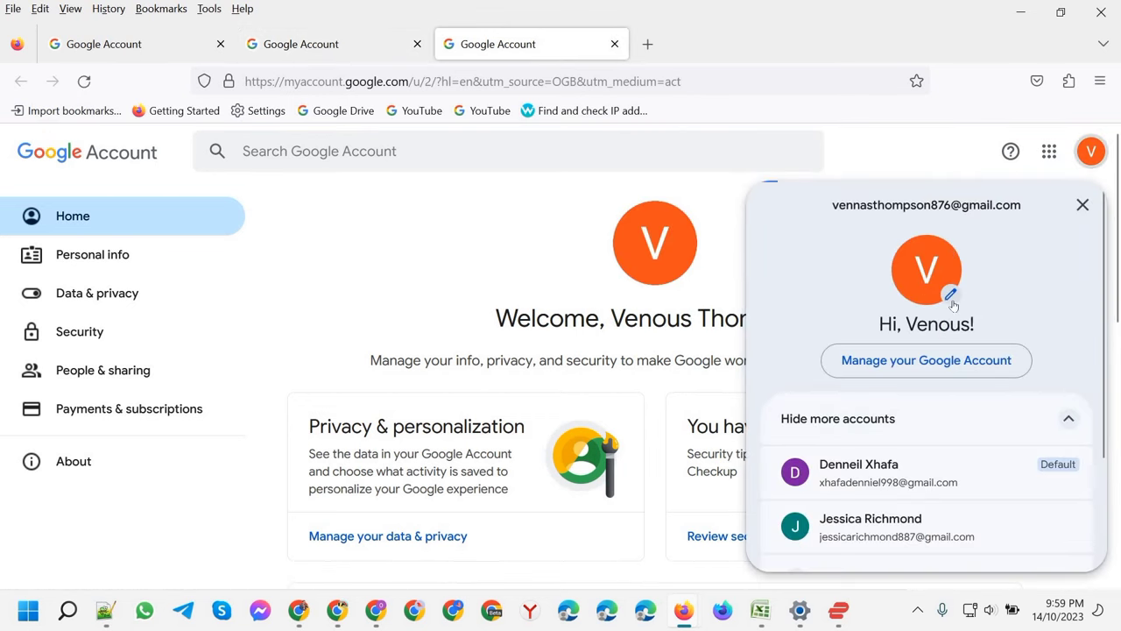
Step: Start Add profile picture with upload from device photos on each account's tab
click(939, 279)
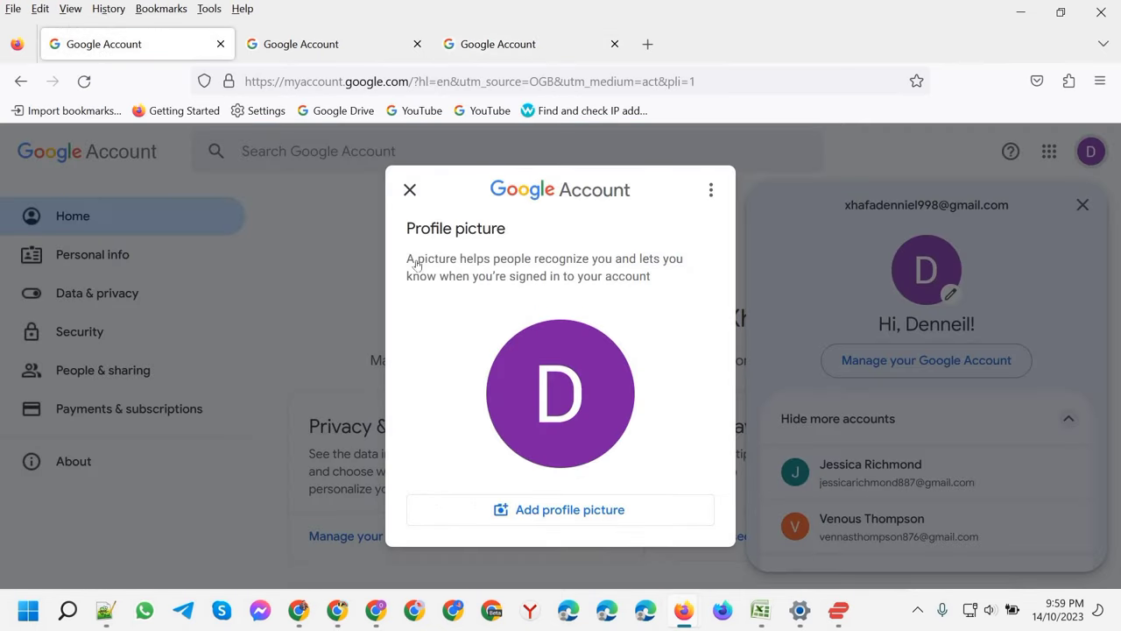
click(536, 516)
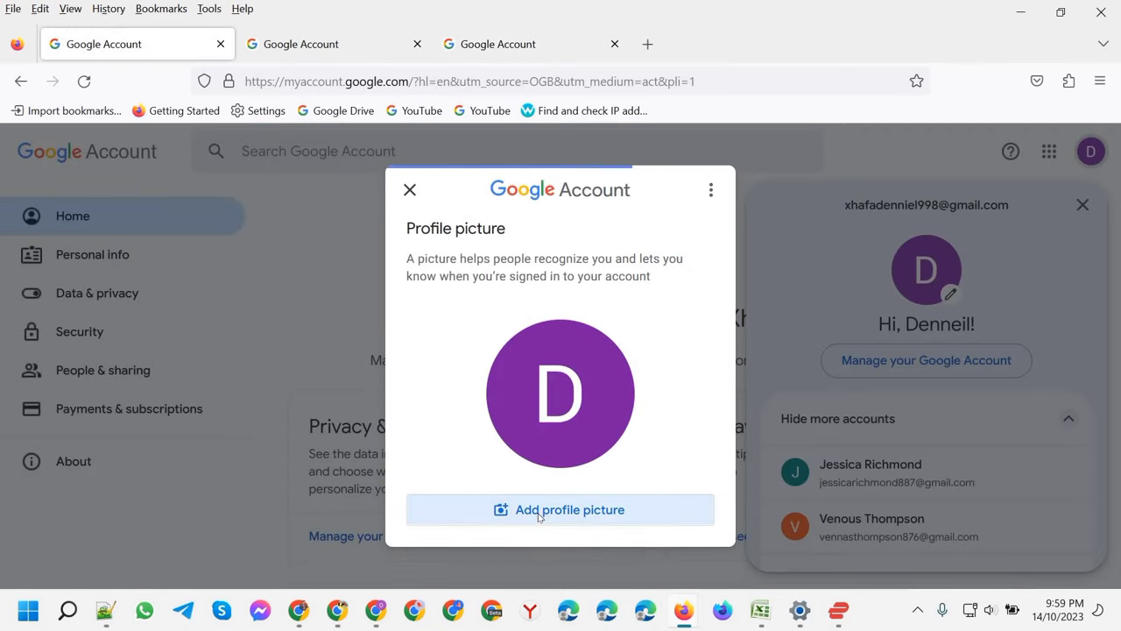
click(538, 516)
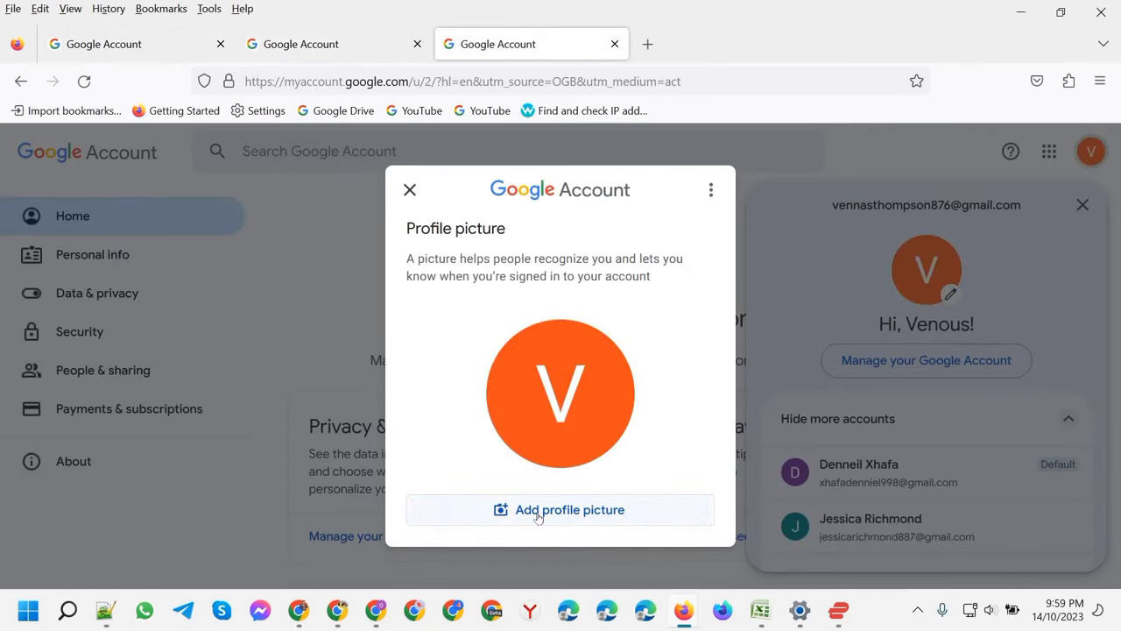
click(538, 516)
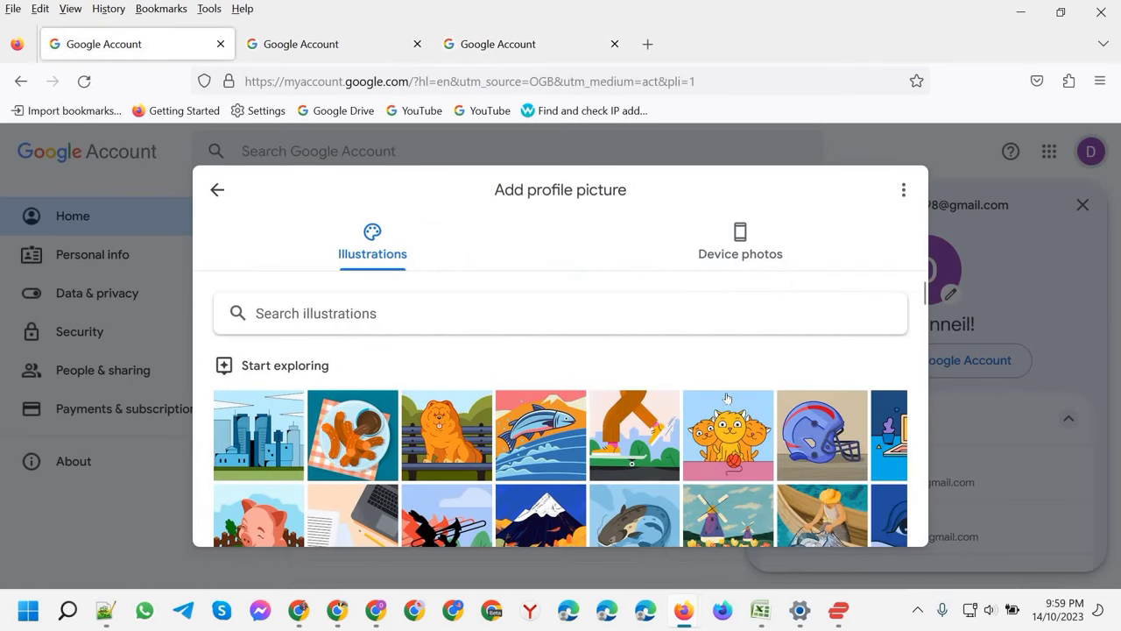
click(738, 255)
key(ctrl+Tab)
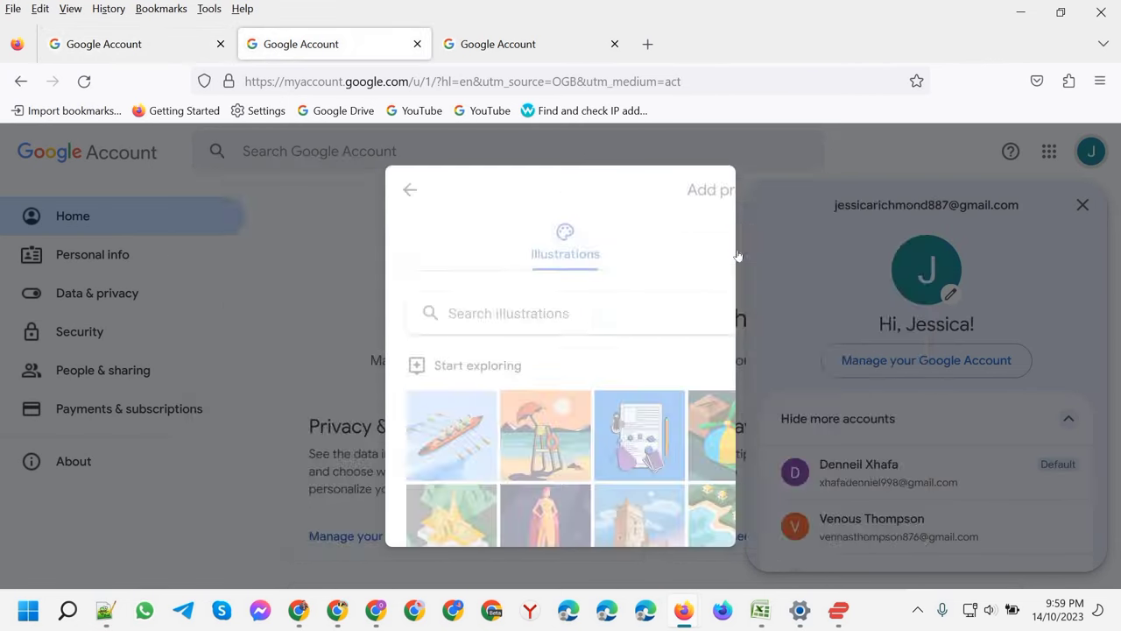
click(738, 255)
key(ctrl+Tab)
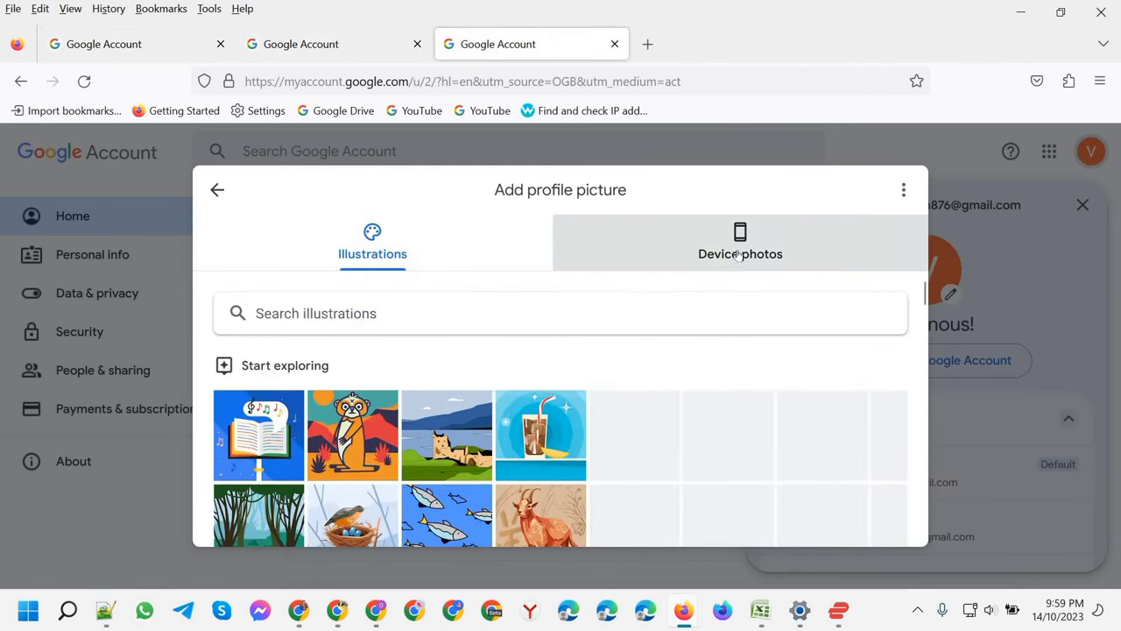
key(ctrl+Tab)
Step: Upload download (4), images (1) and images (10) from the Fake girl by USA folder to the three accounts
click(578, 528)
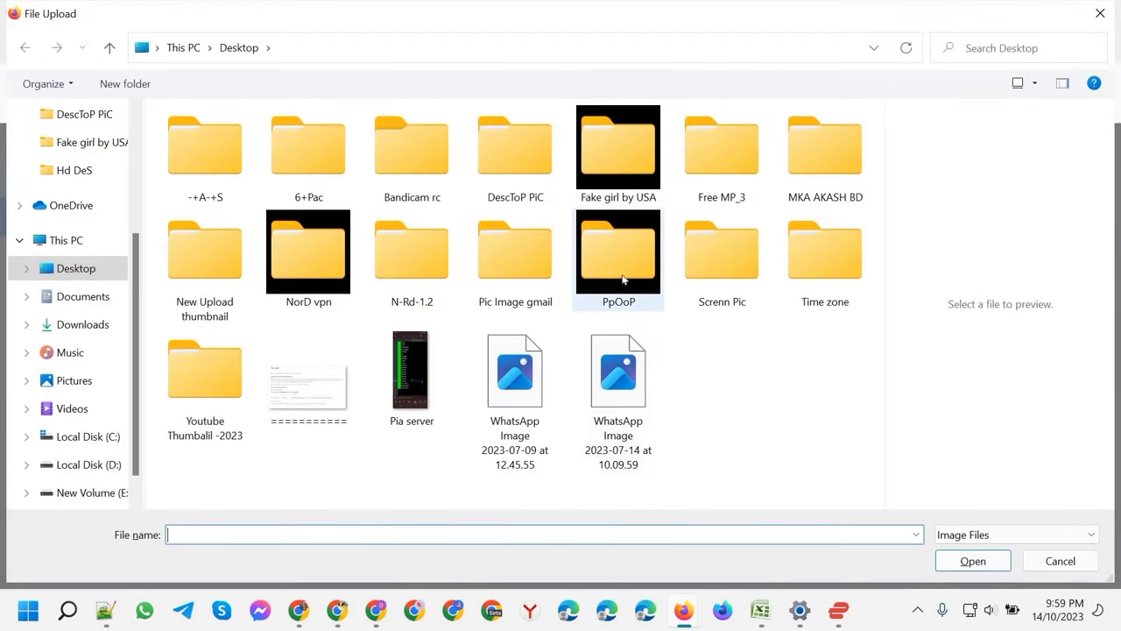
double_click(611, 162)
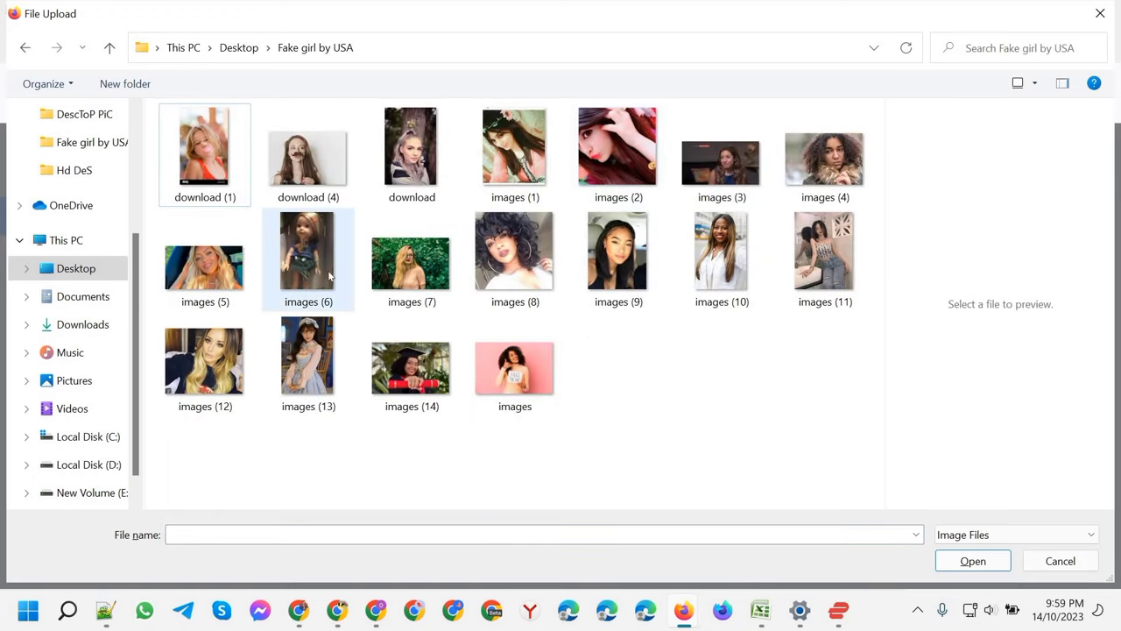
double_click(308, 156)
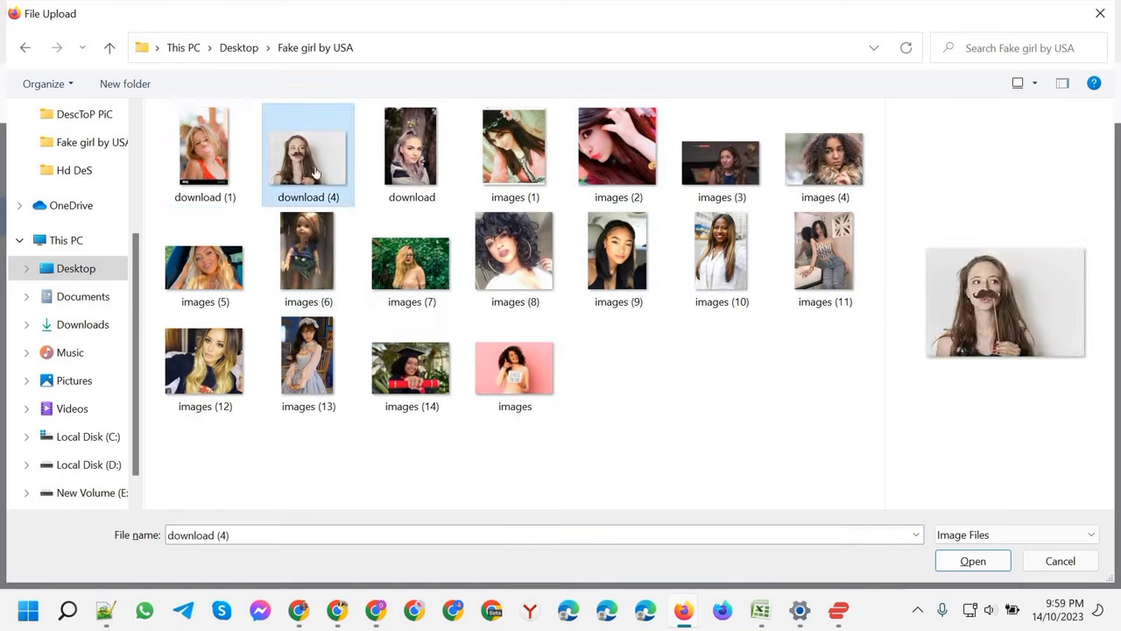
click(330, 42)
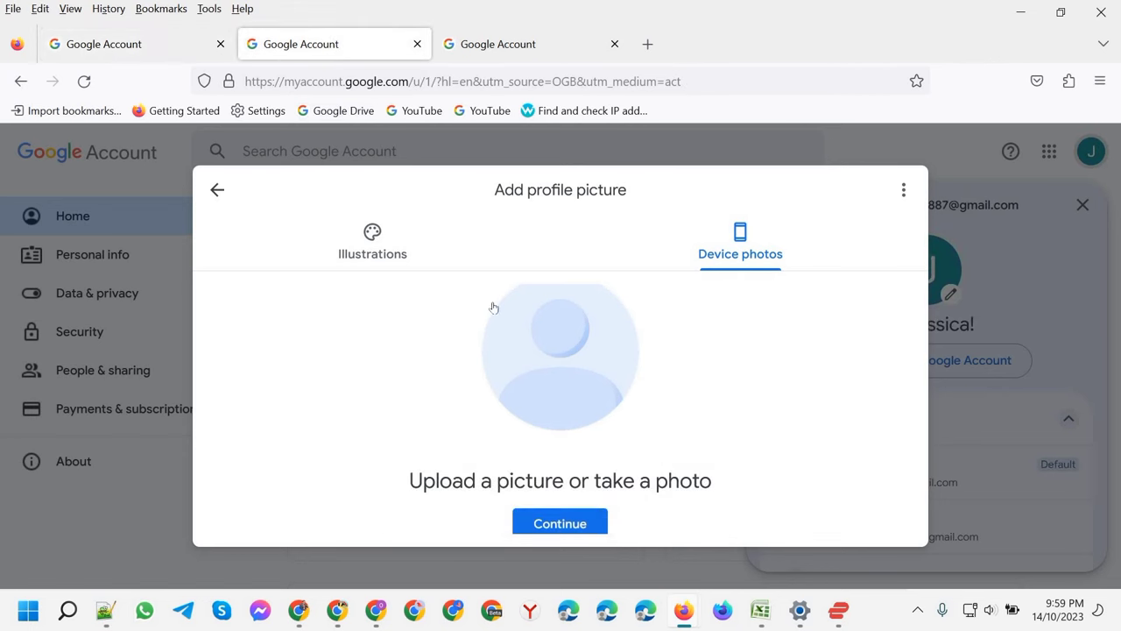
click(560, 524)
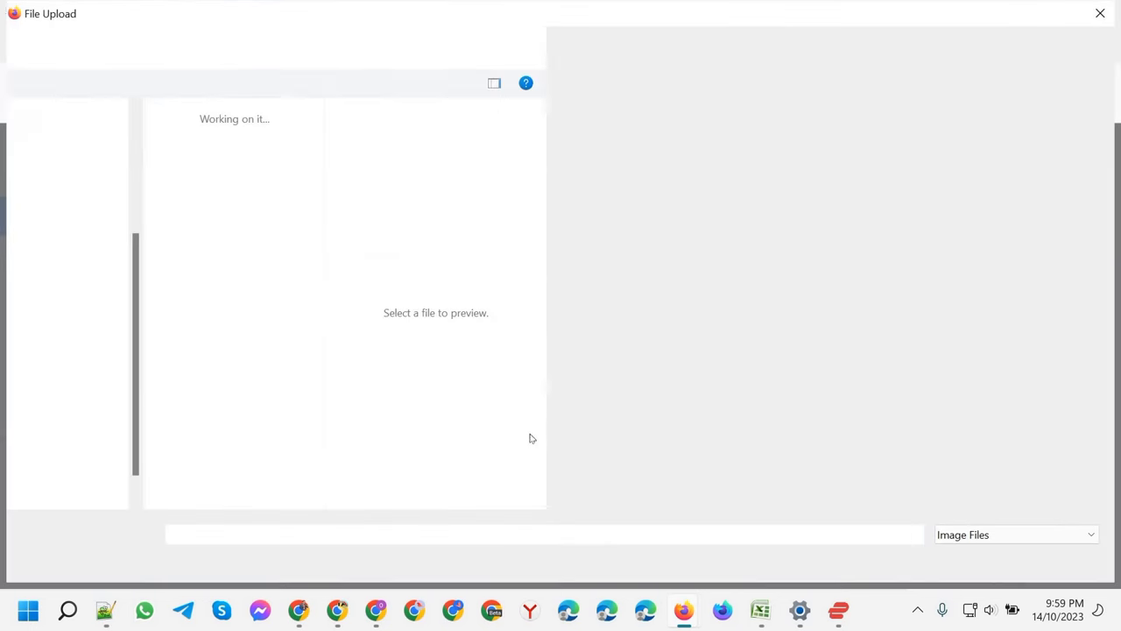
double_click(527, 167)
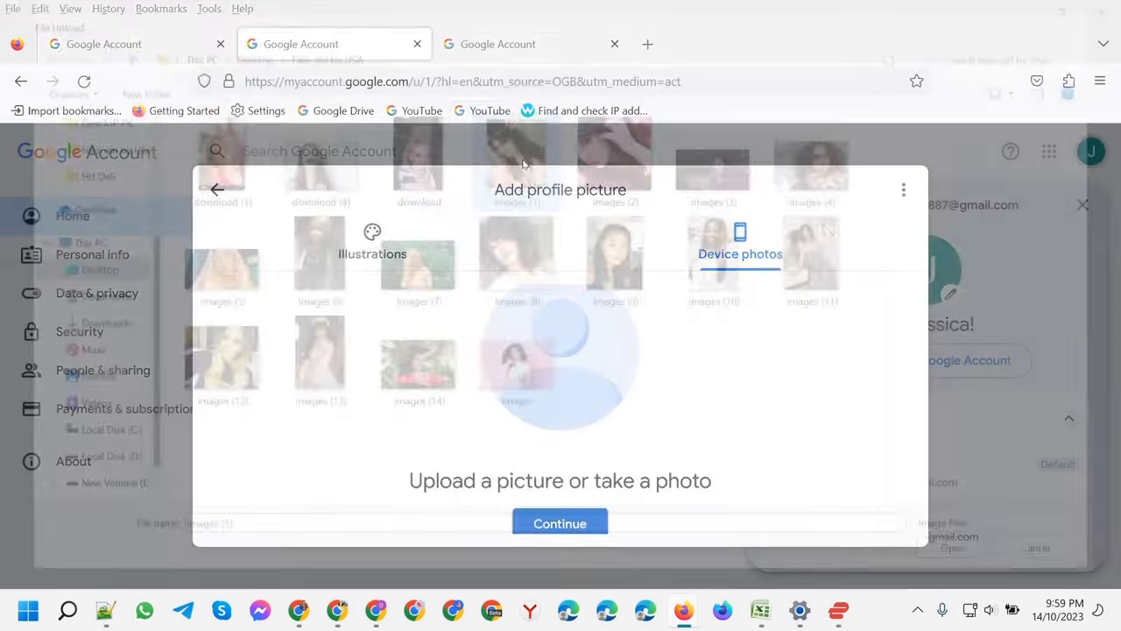
click(495, 44)
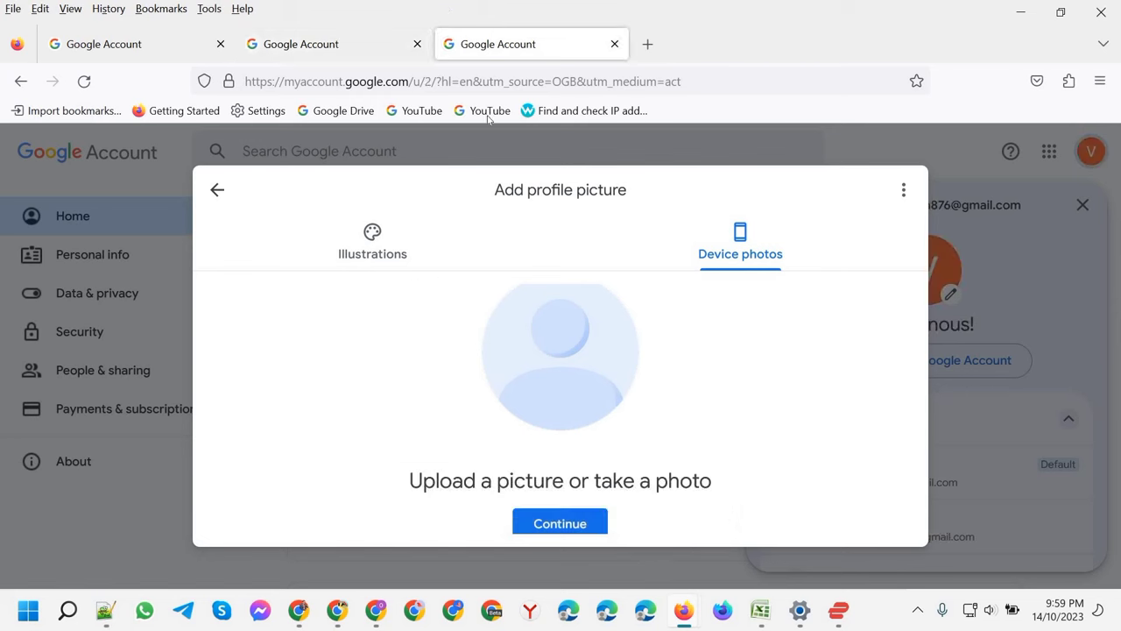
click(552, 525)
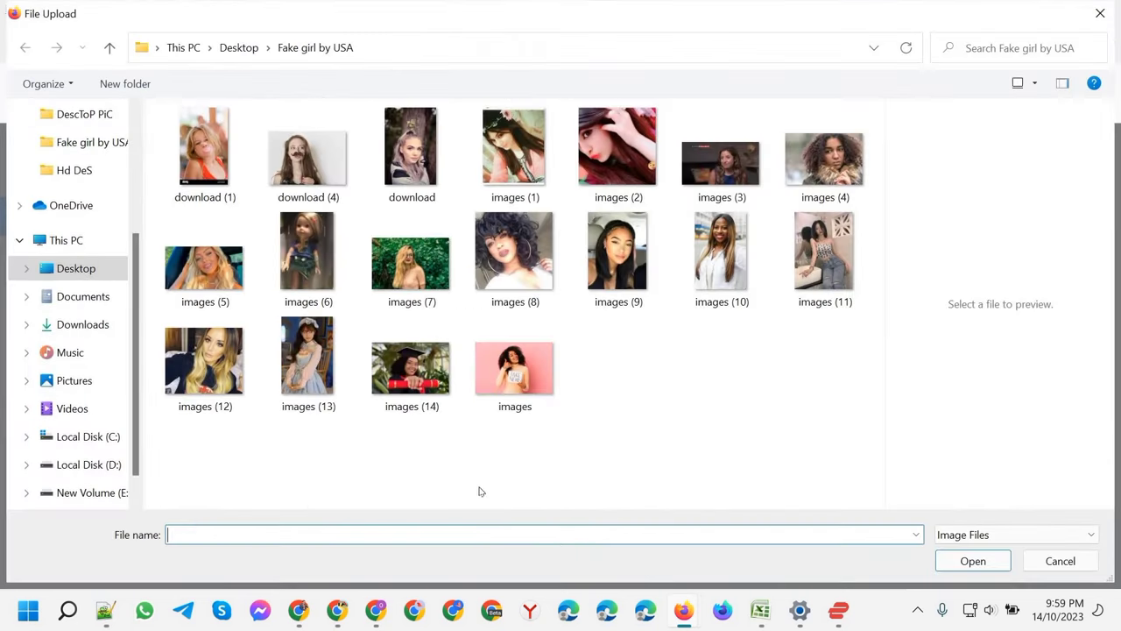
double_click(721, 254)
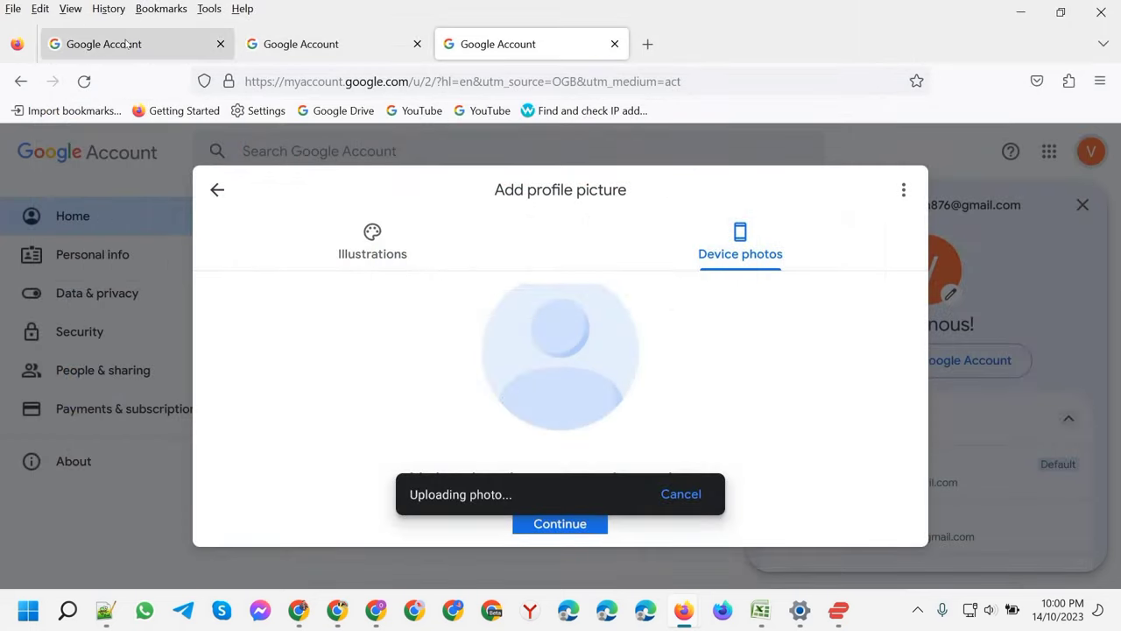
click(127, 44)
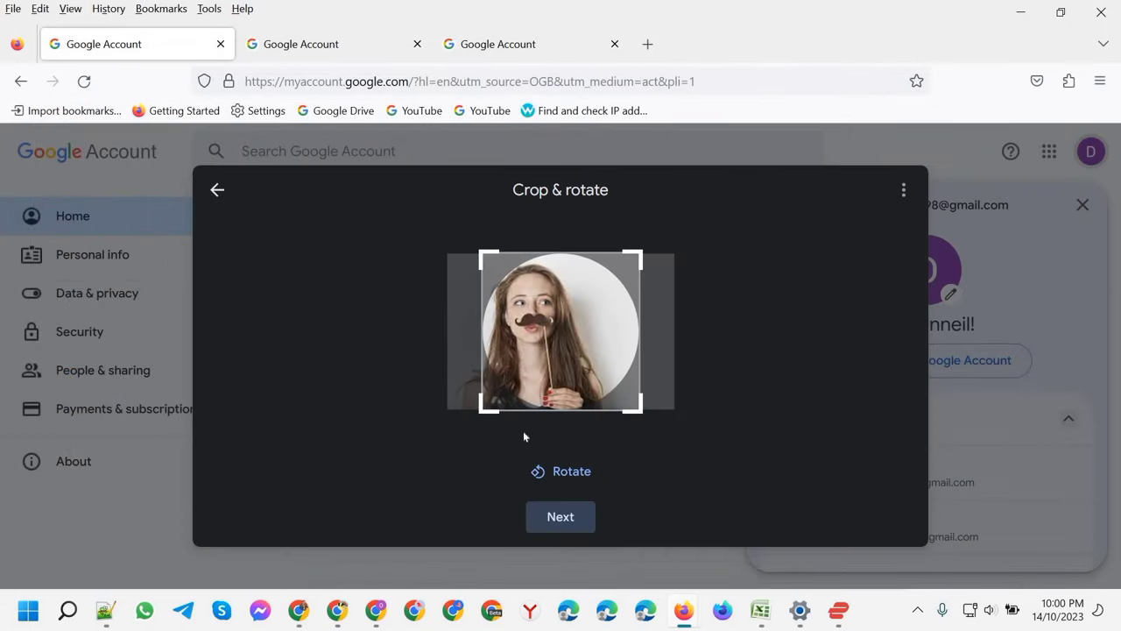
Step: Reposition and accept the crops of the first and second accounts' photos
drag(520, 367, 503, 351)
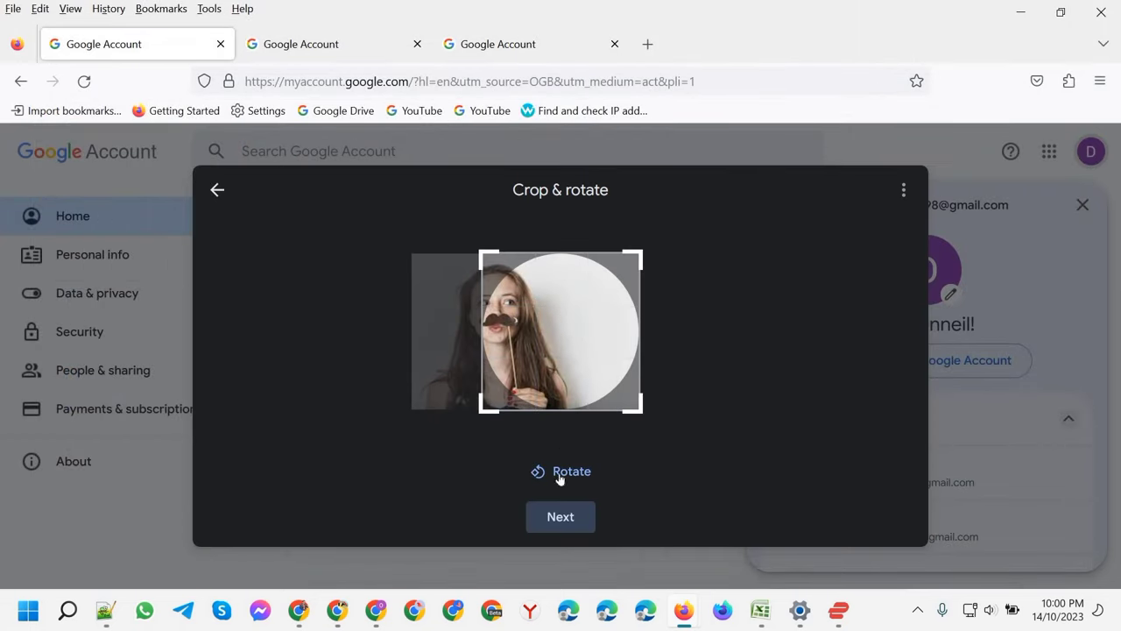
click(561, 517)
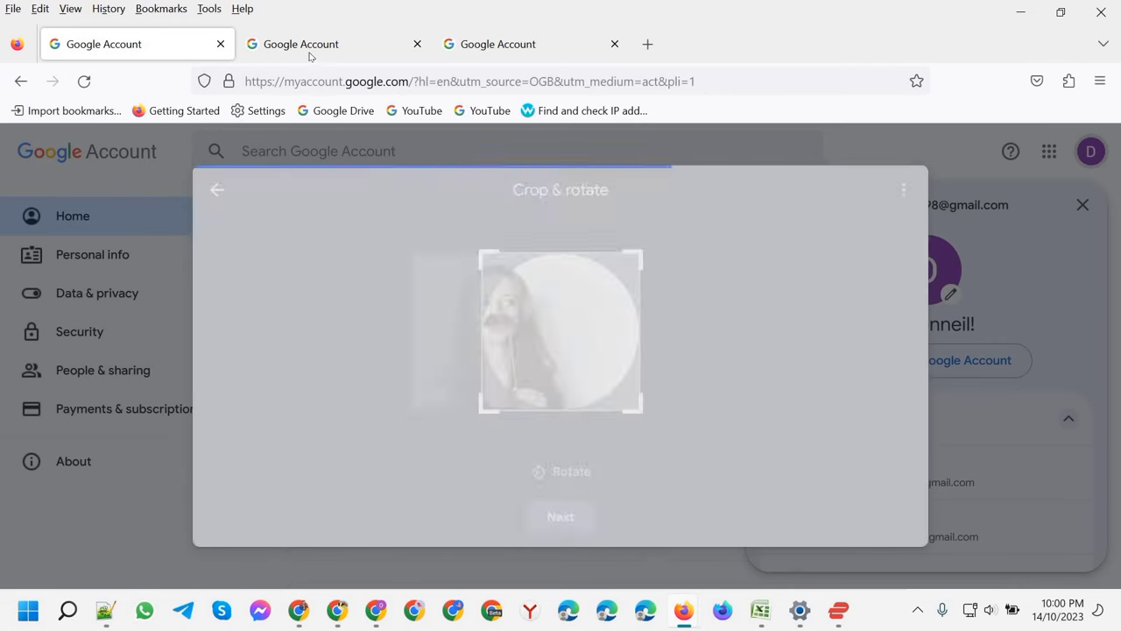
click(316, 51)
mouse_move(524, 311)
mouse_down()
mouse_move(565, 415)
mouse_move(540, 260)
mouse_move(482, 254)
mouse_move(562, 354)
mouse_move(505, 322)
mouse_up()
click(569, 522)
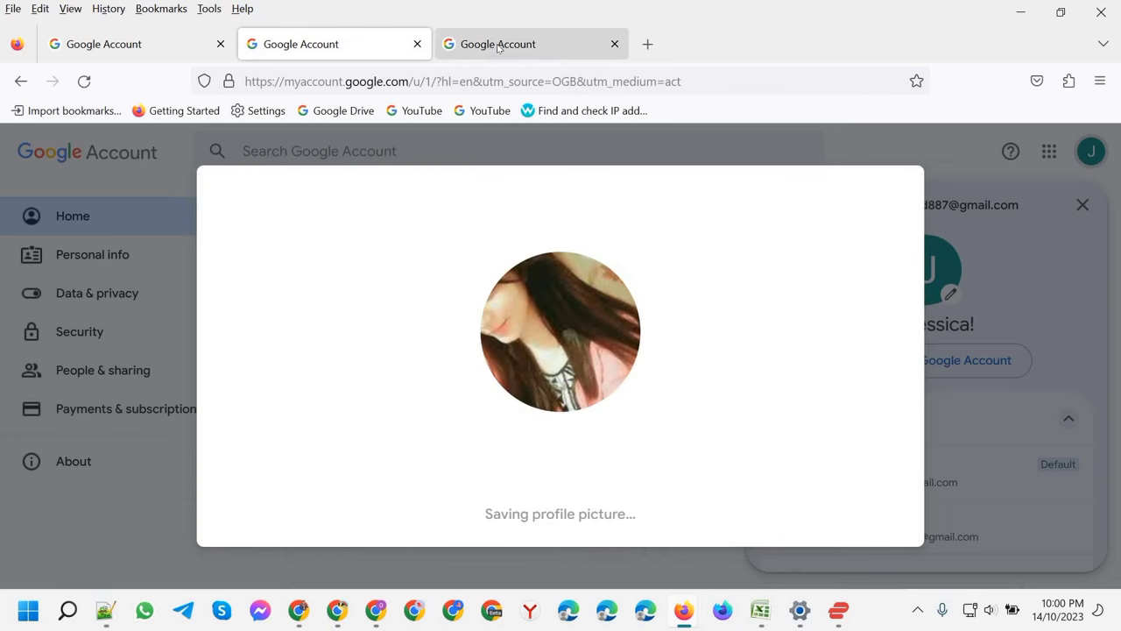
Step: Tighten the third photo's crop around the face and save it as profile picture
click(498, 46)
drag(557, 303, 532, 406)
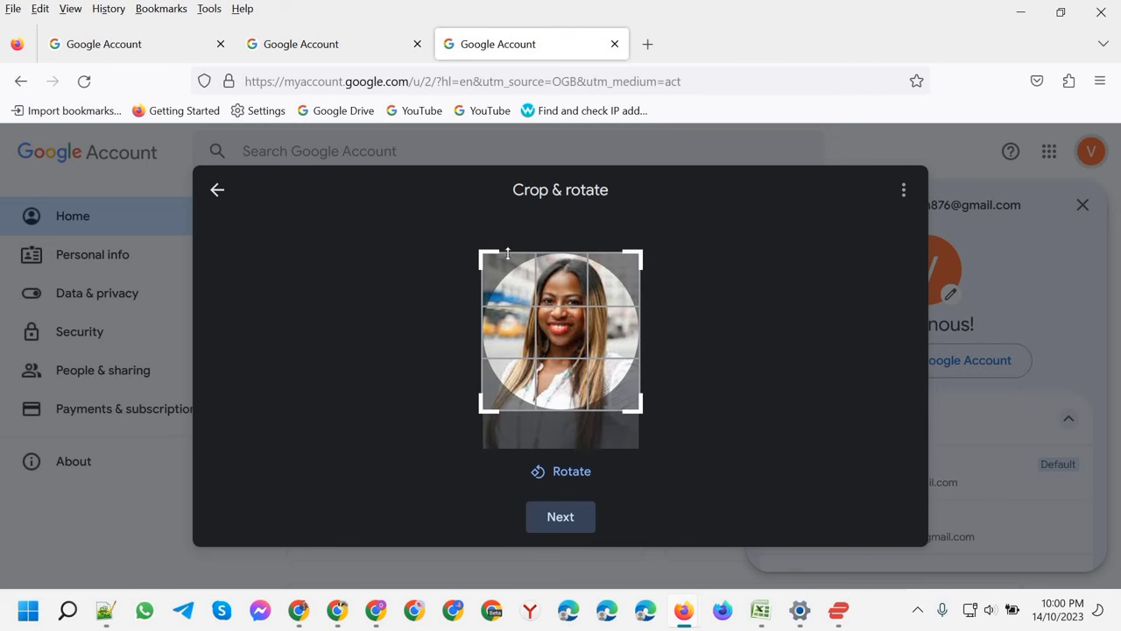
drag(489, 253, 510, 306)
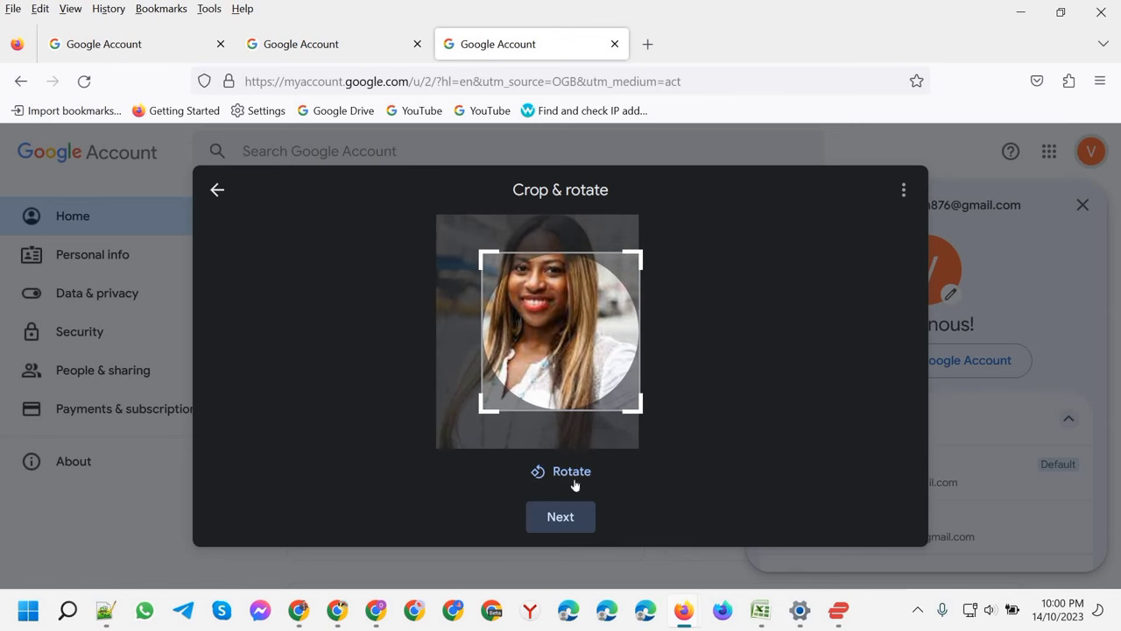
click(575, 518)
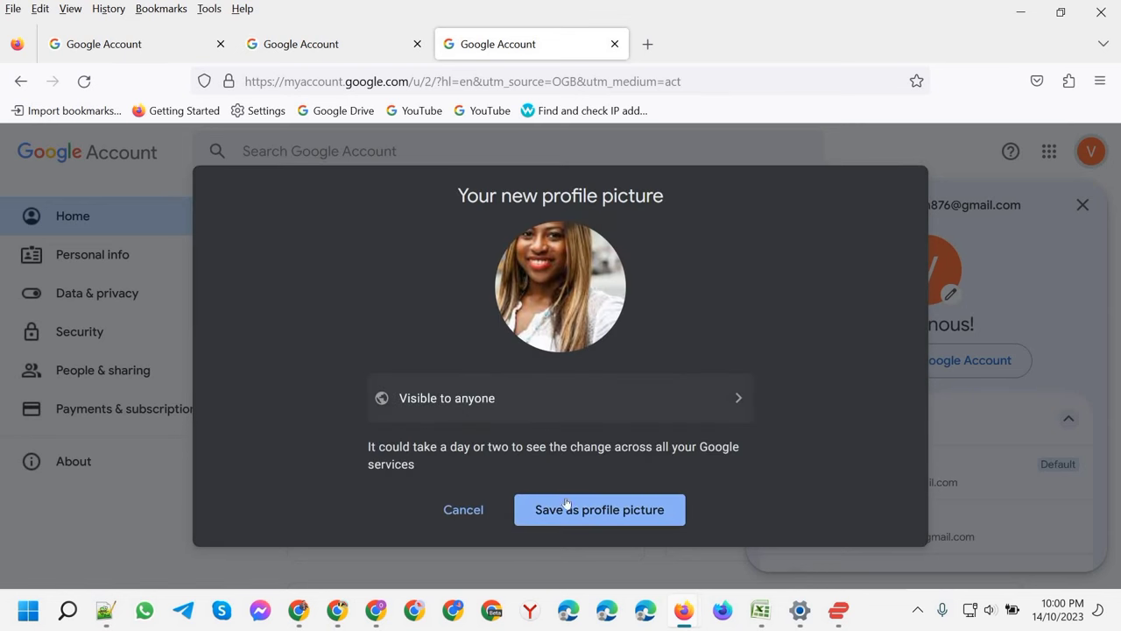
click(320, 44)
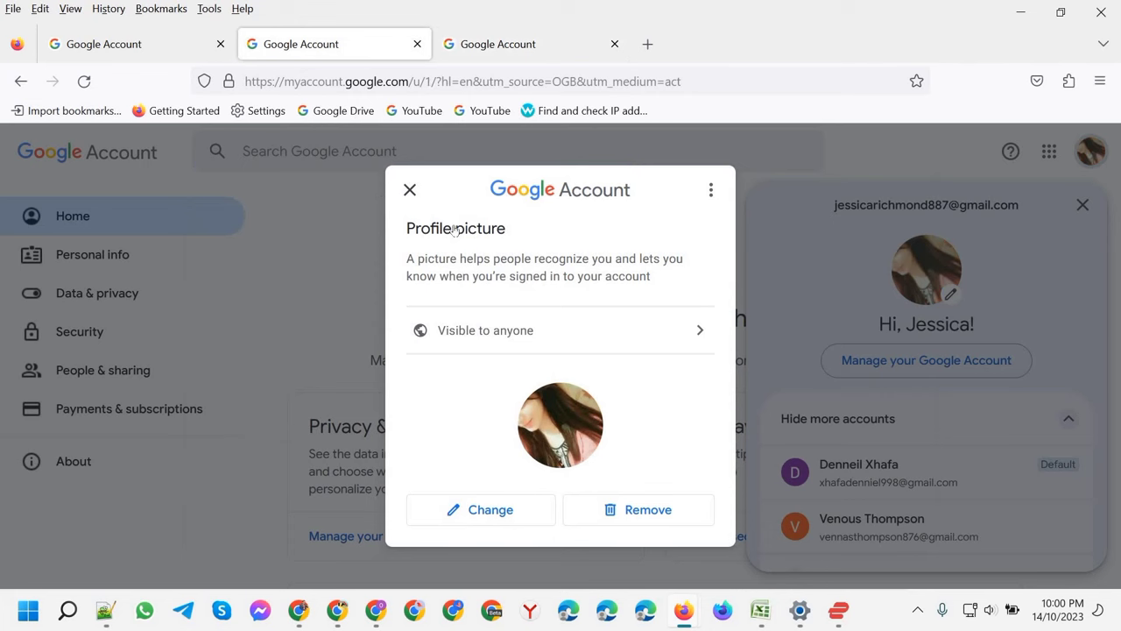
Step: Close the Profile picture dialogs on all three tabs and dismiss the account panel
click(411, 191)
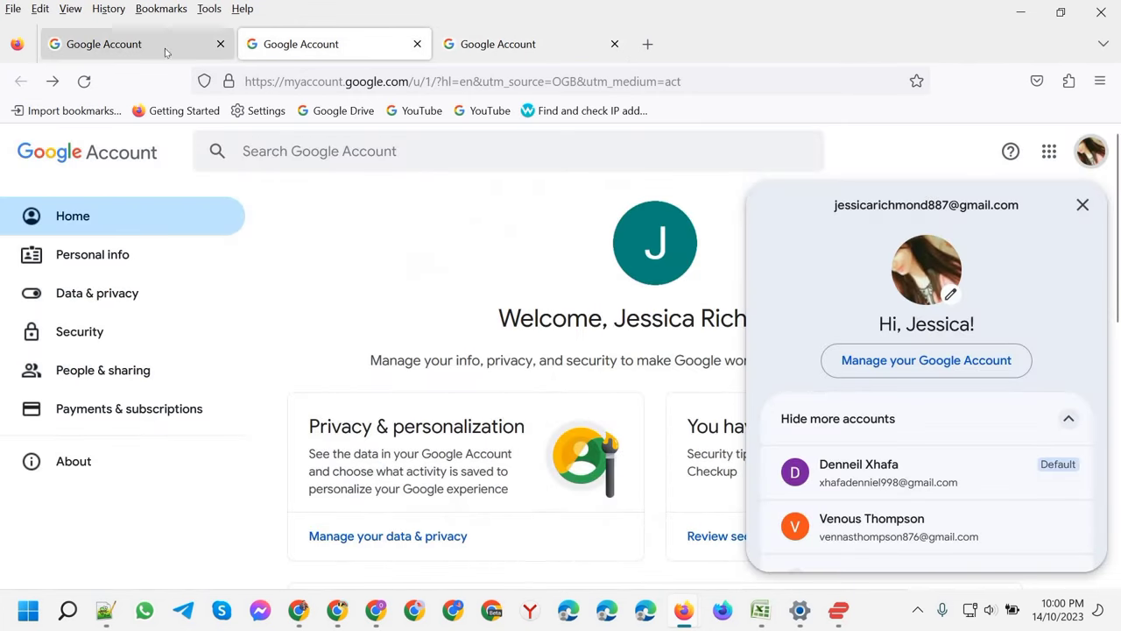
click(168, 46)
click(411, 191)
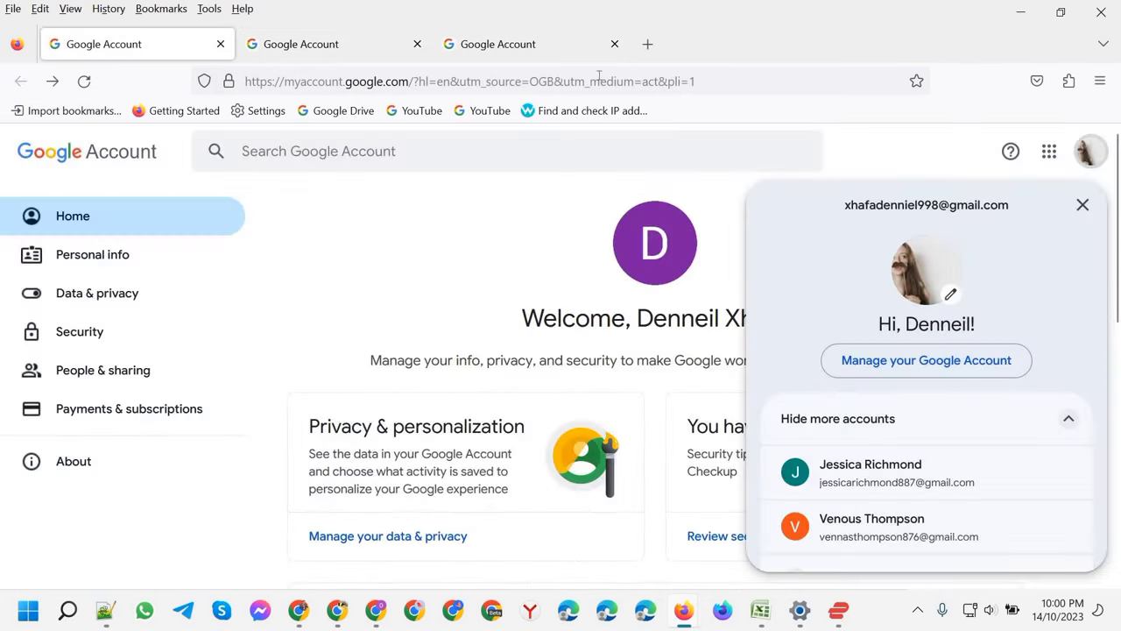
click(338, 43)
click(466, 46)
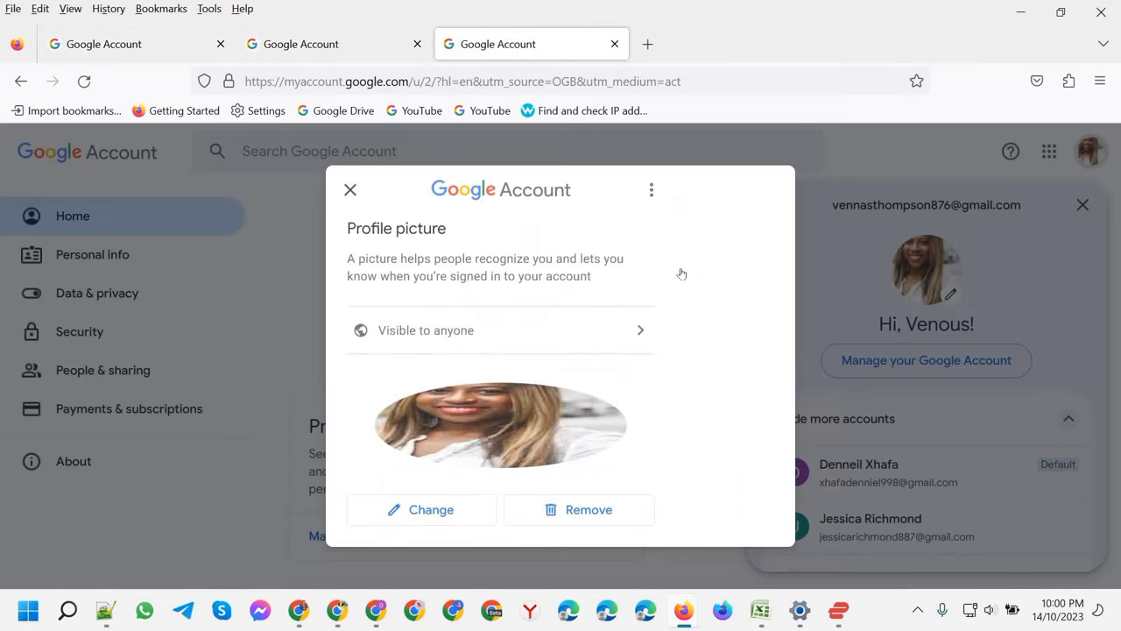
click(409, 190)
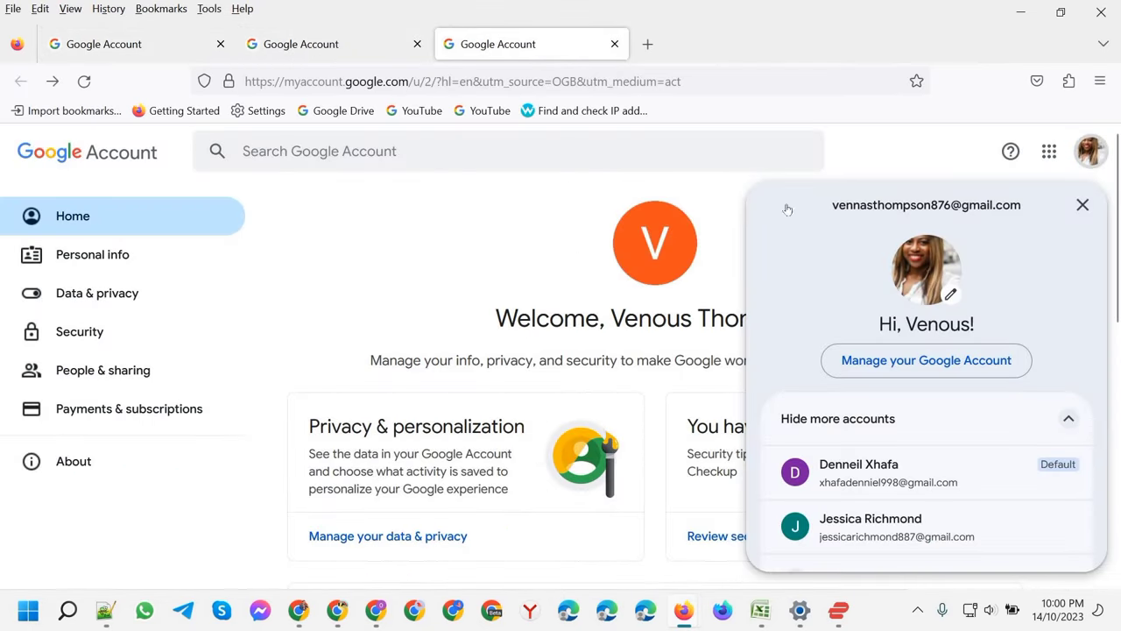
click(864, 160)
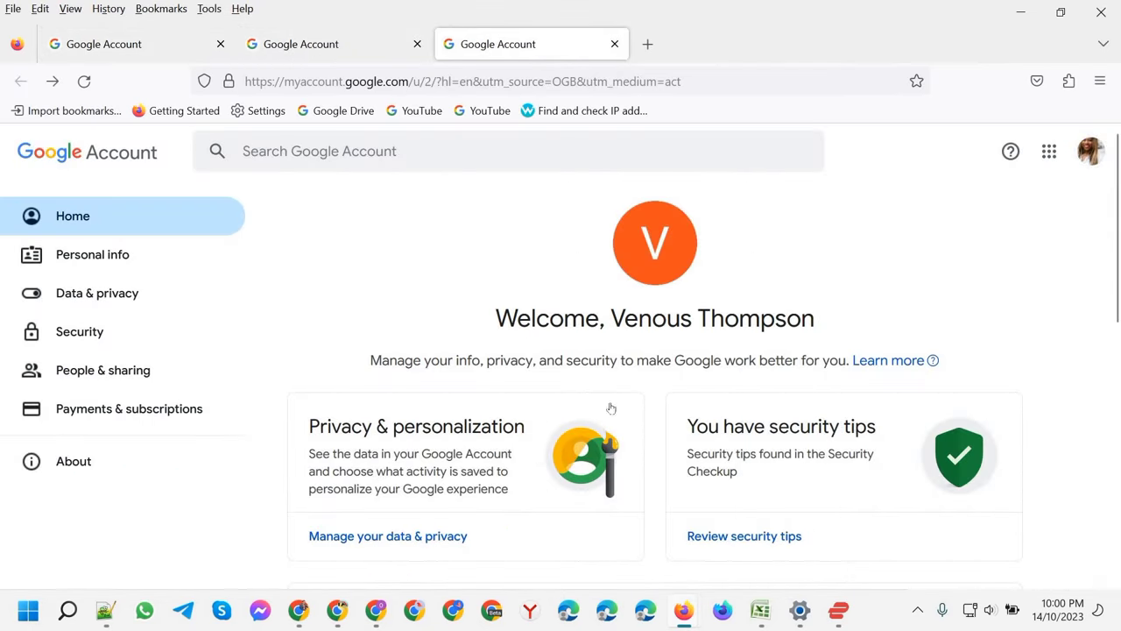
Step: Enter USA in cells D186–D188 of the Express=USA=September sheet, then minimize the spreadsheet
click(298, 614)
scroll(368, 307, up, 2)
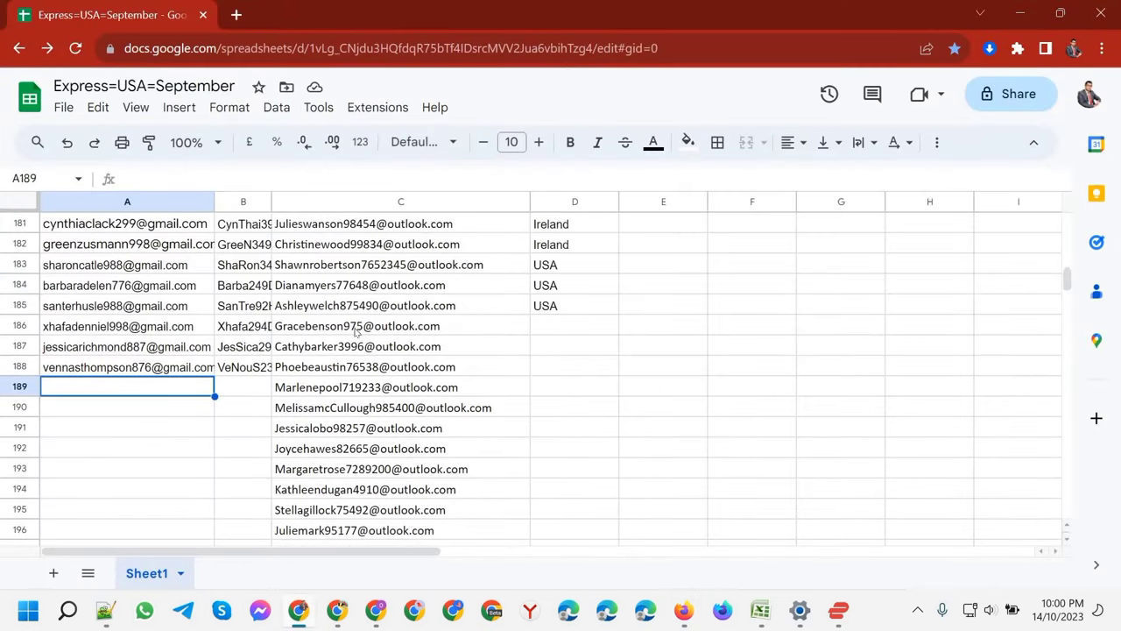
scroll(354, 339, down, 1)
click(566, 289)
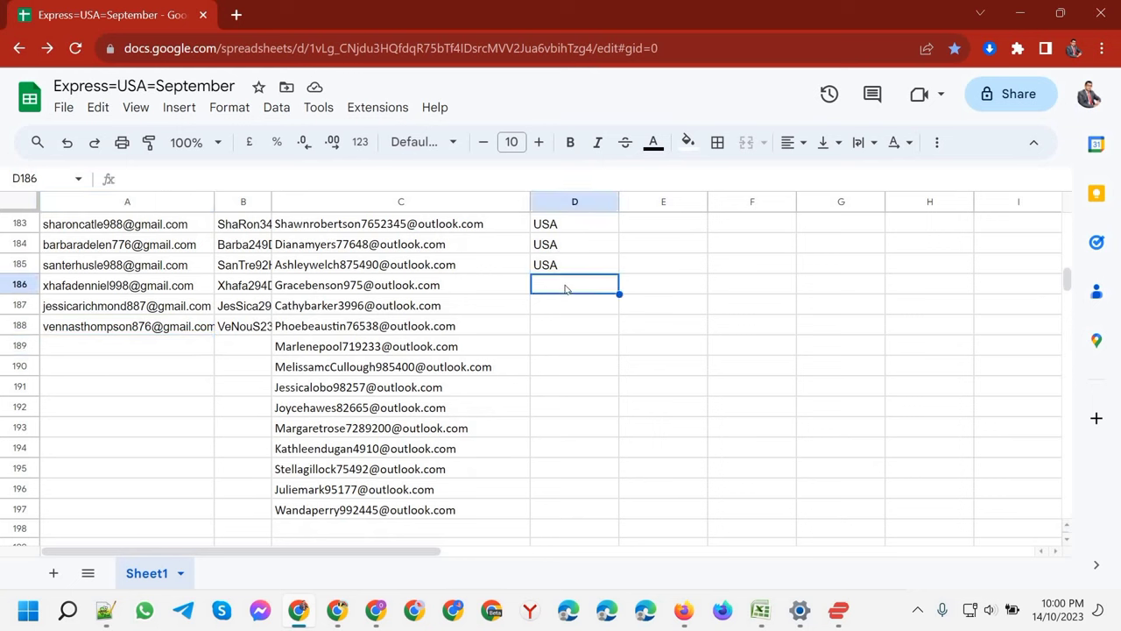
text(USA)
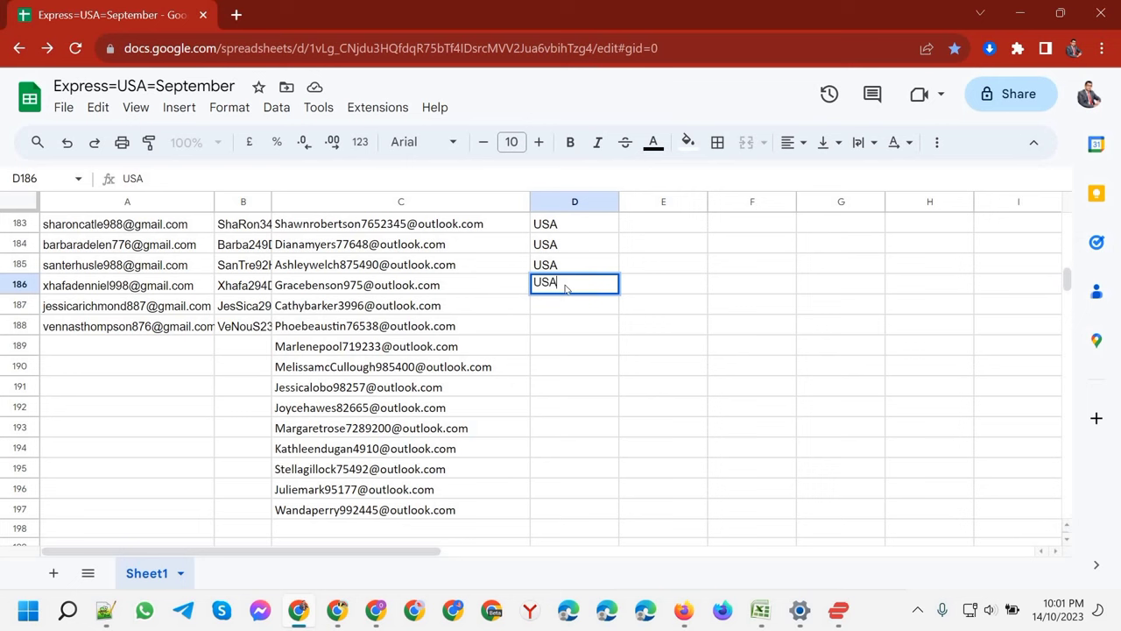
key(Return)
text(U)
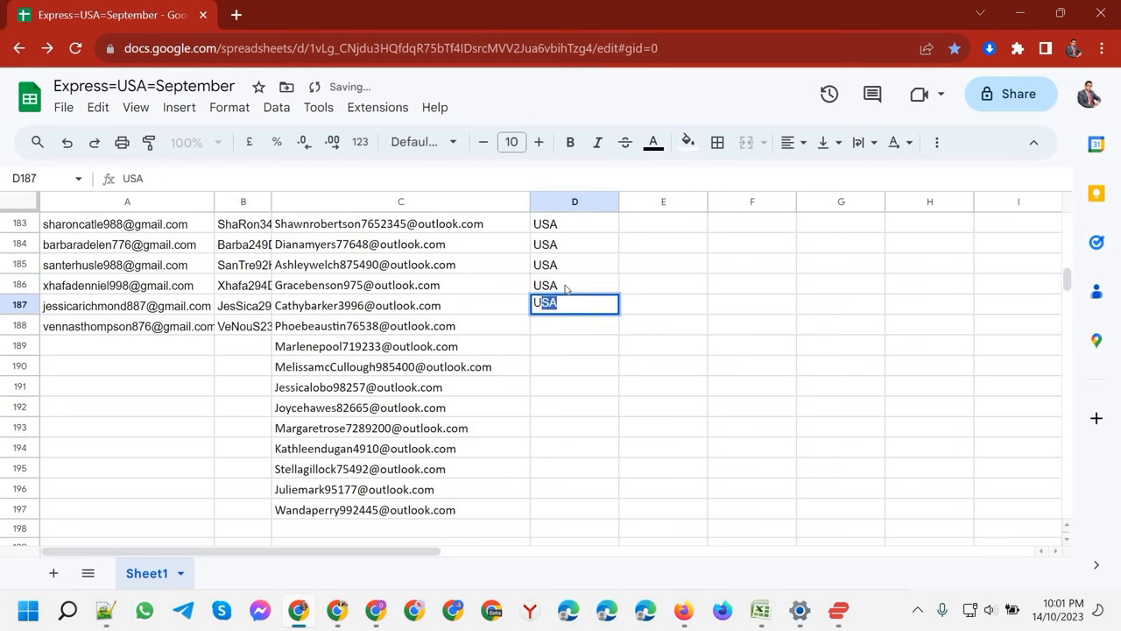
key(Return)
text(USA)
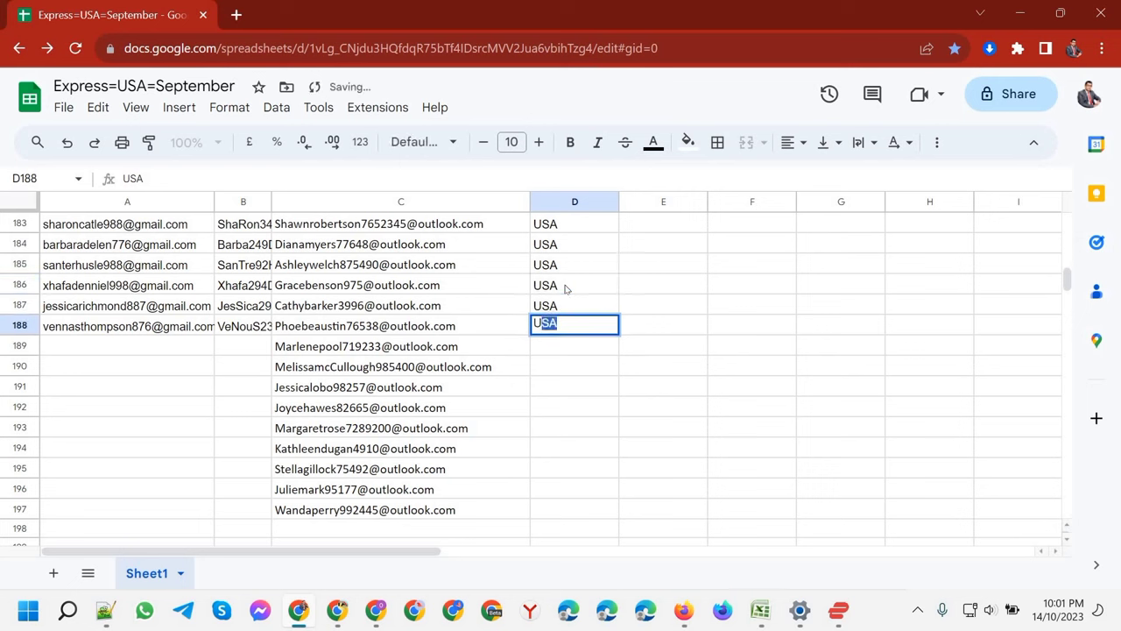
click(246, 353)
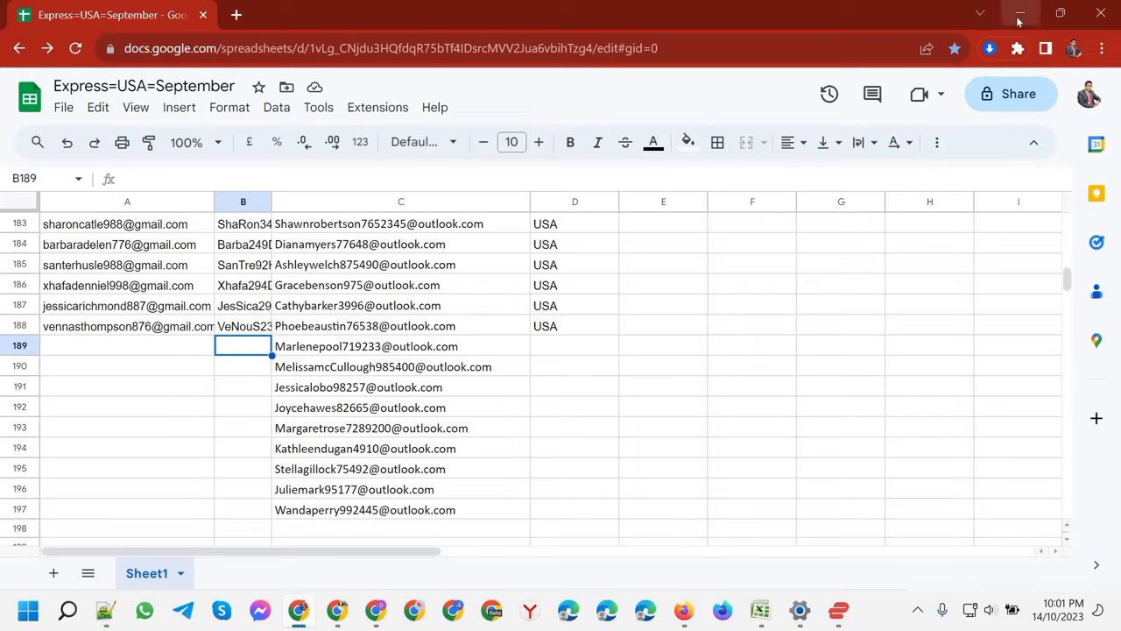
click(1019, 13)
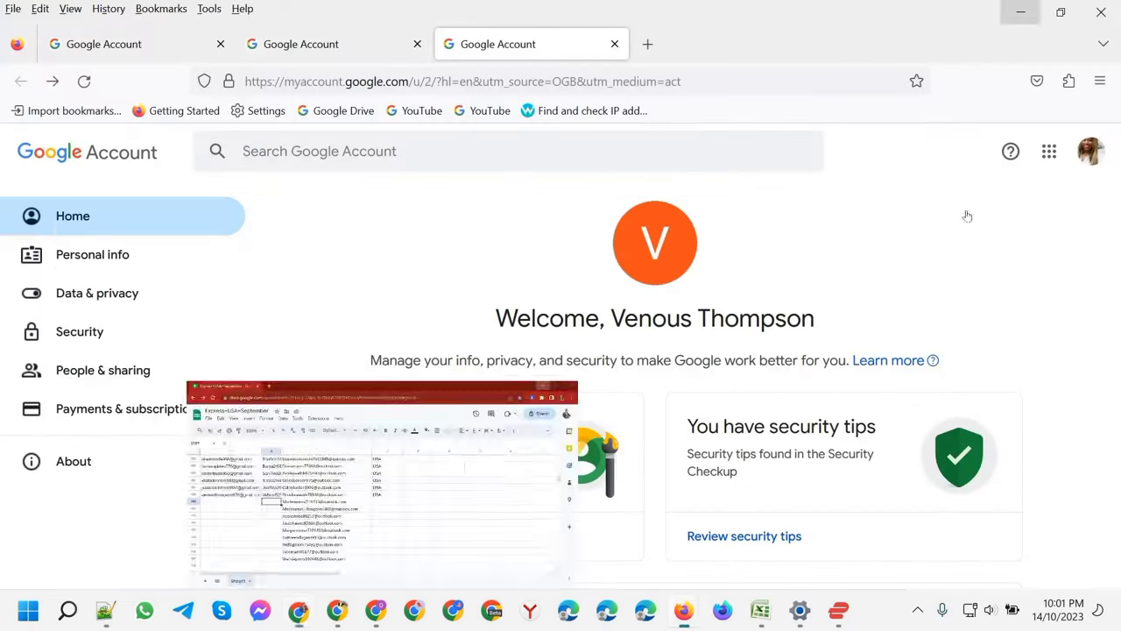
Step: Review the three account tabs, minimize Firefox and close the extra new-tab window
click(113, 51)
click(263, 44)
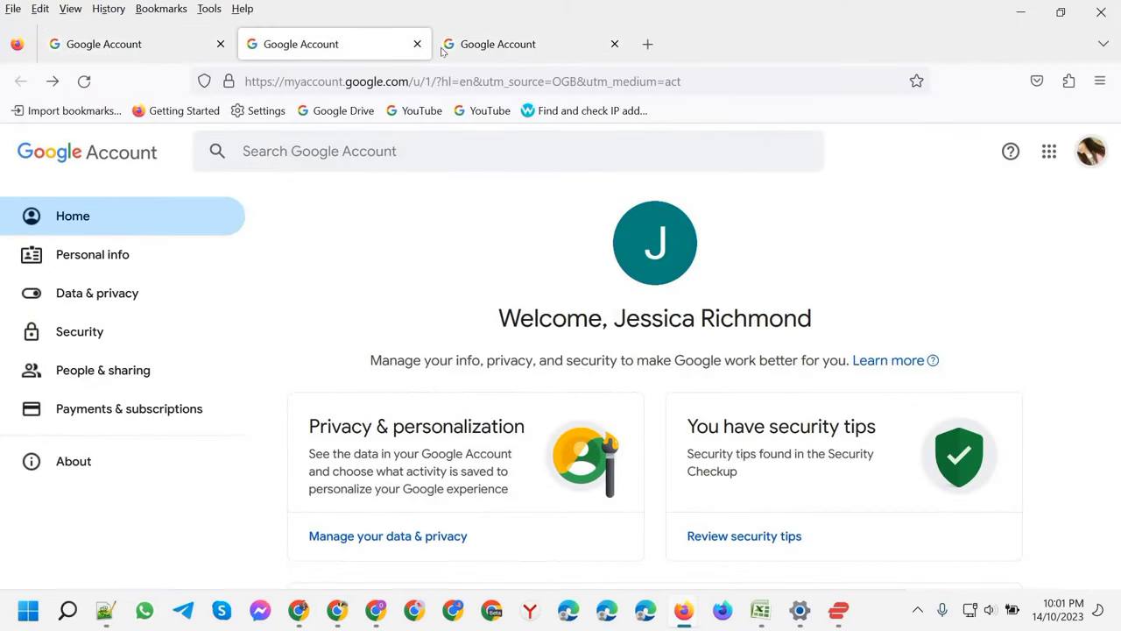
click(526, 43)
click(1020, 13)
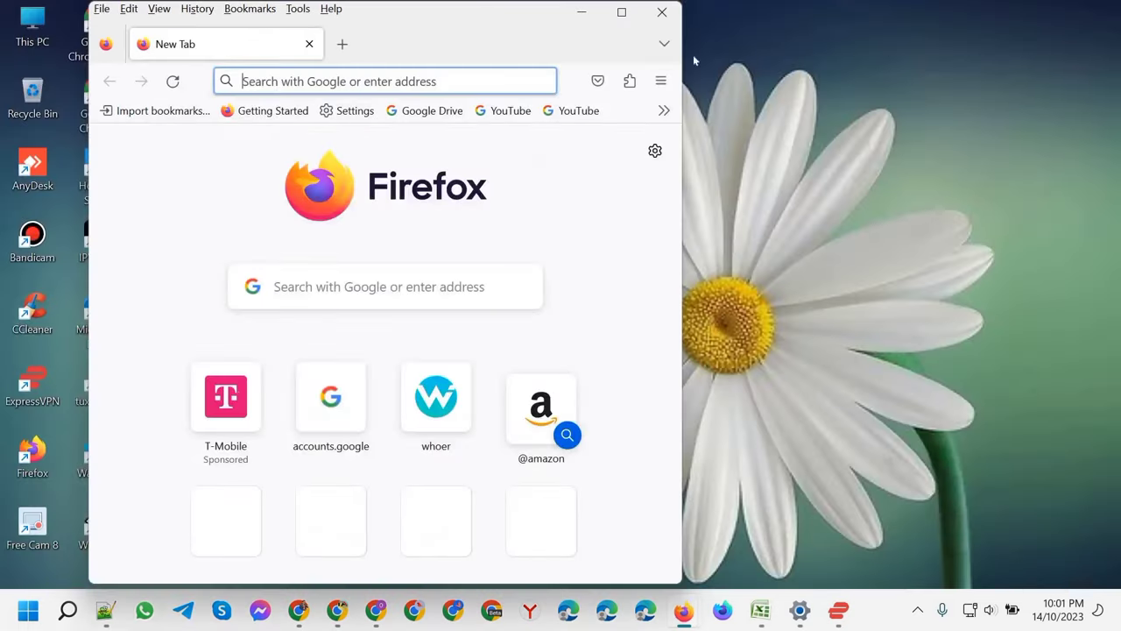
click(661, 14)
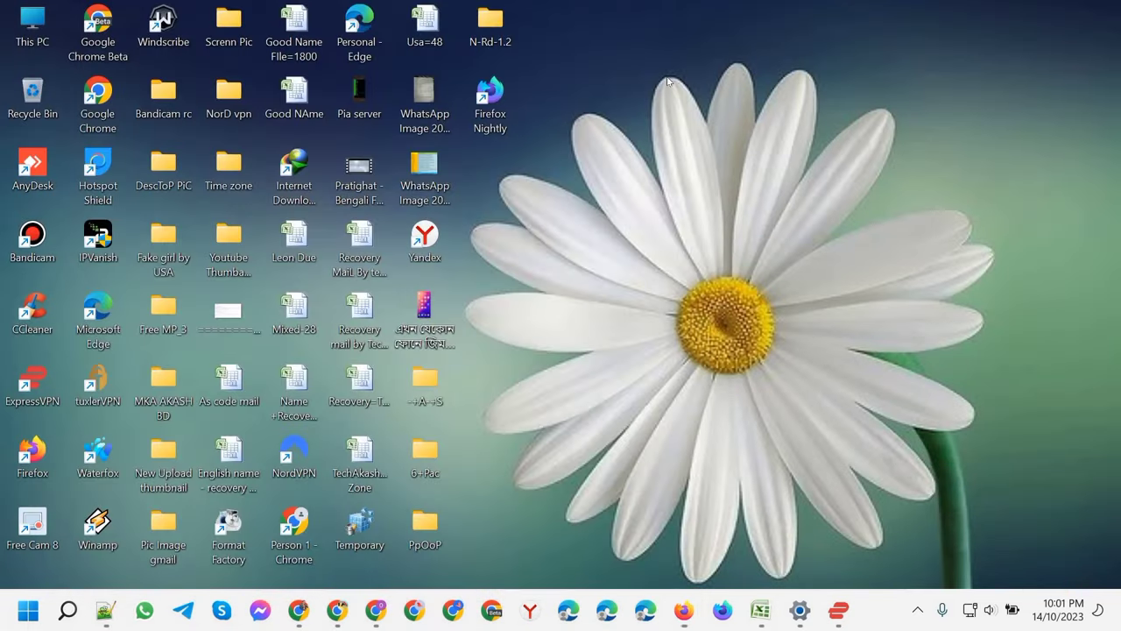
Step: Disconnect ExpressVPN from USA - Dallas and minimize its window
right_click(700, 159)
click(740, 172)
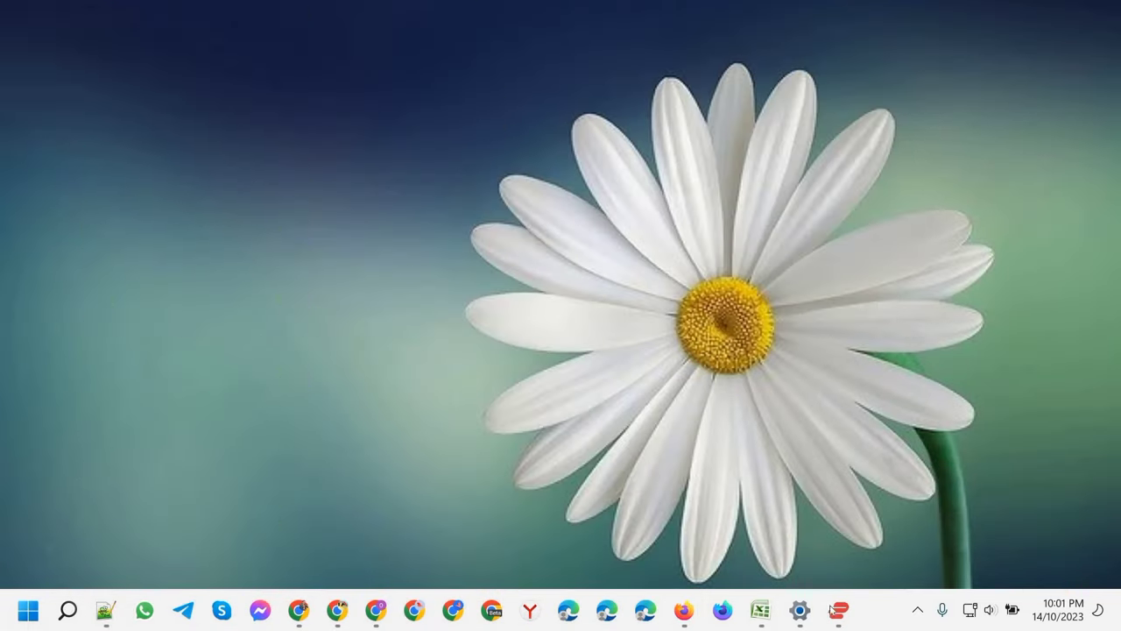
click(839, 611)
click(733, 216)
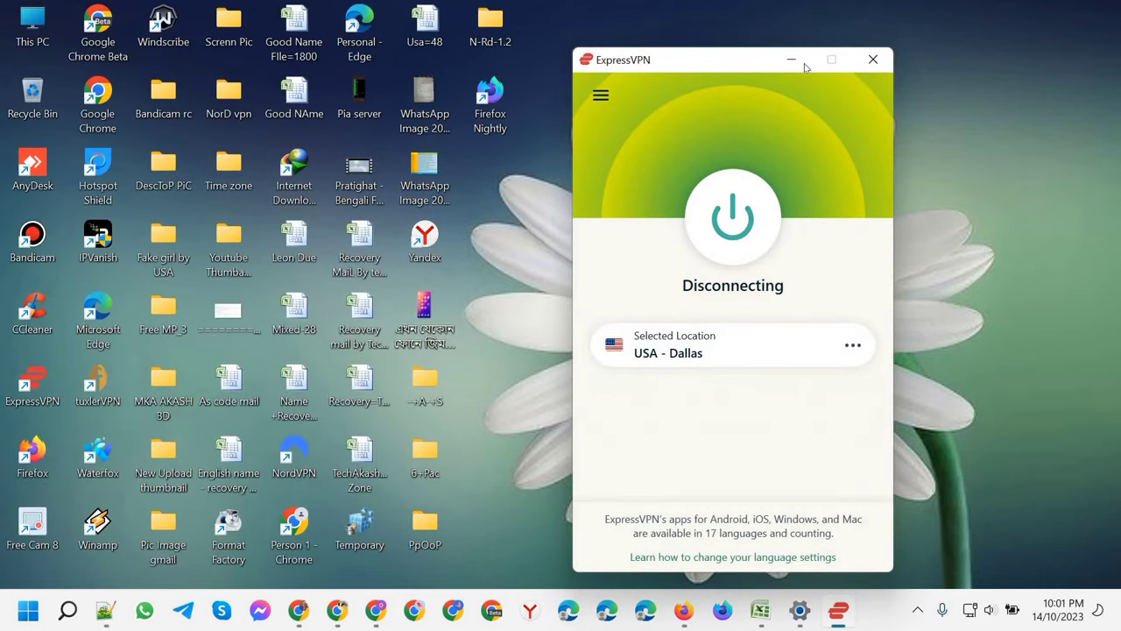
right_click(904, 134)
click(872, 142)
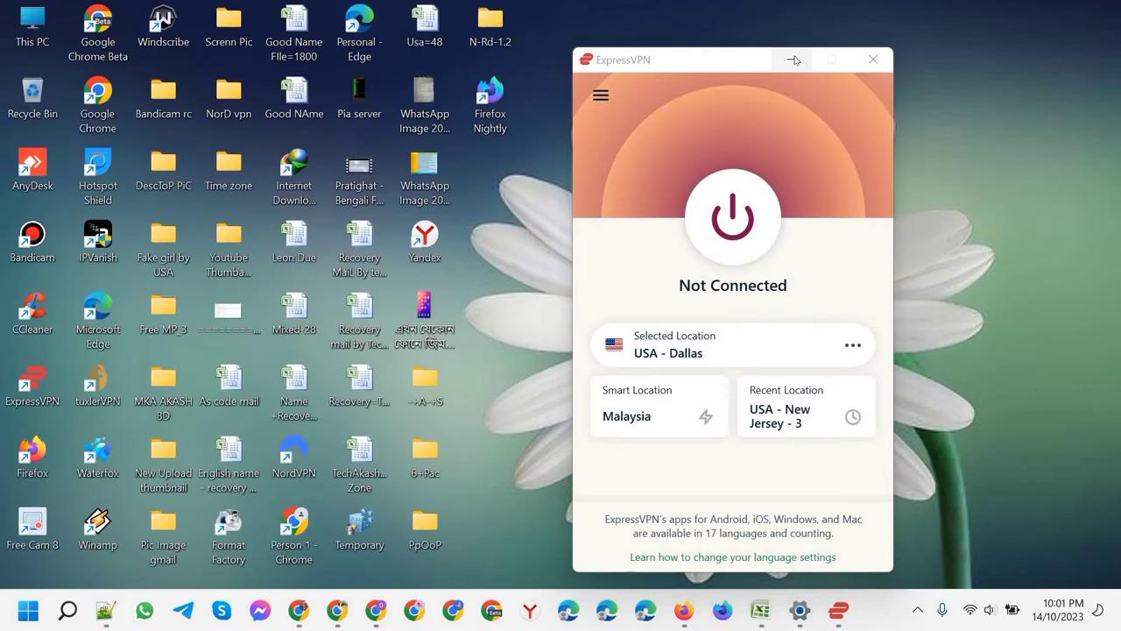
click(794, 58)
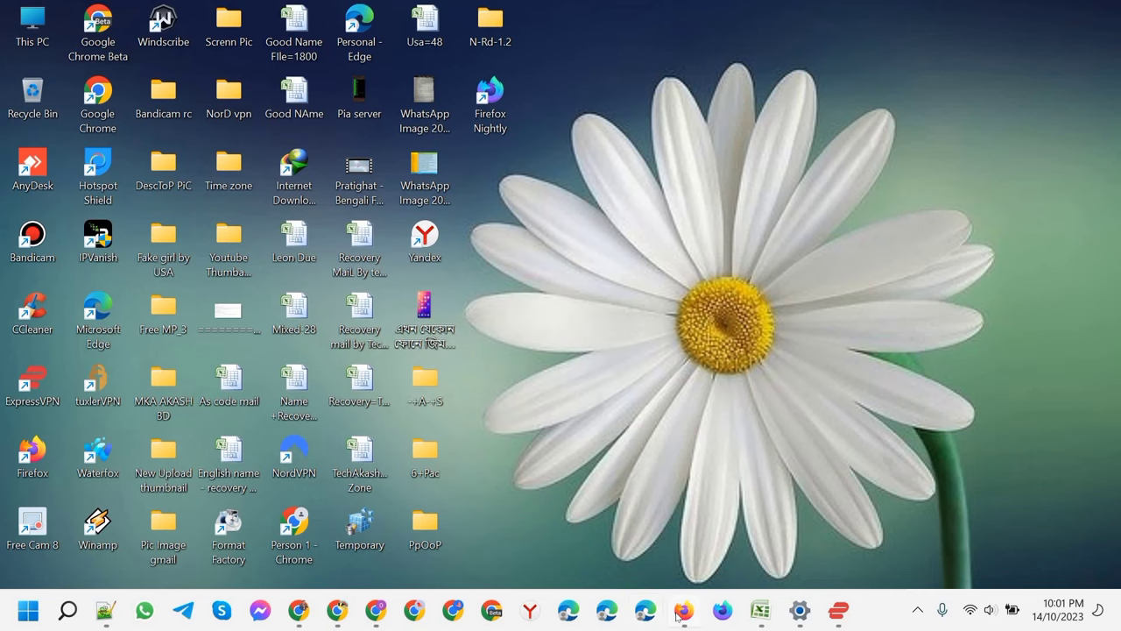
Step: Via Payments & subscriptions, open the Add credit or debit card form and expand billing address
click(679, 613)
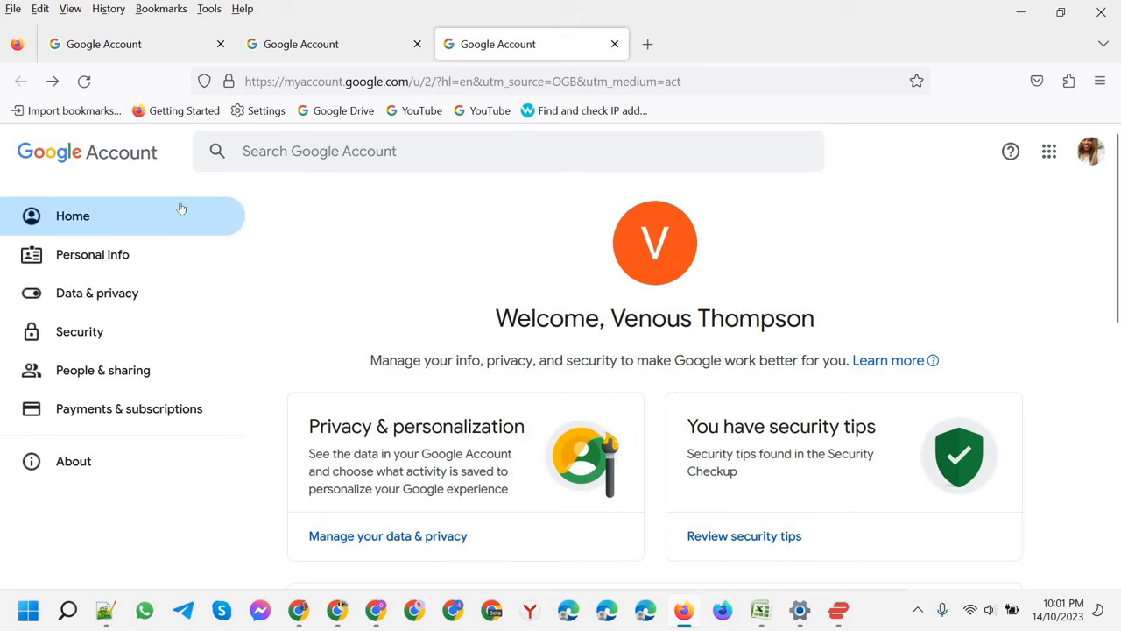
click(99, 412)
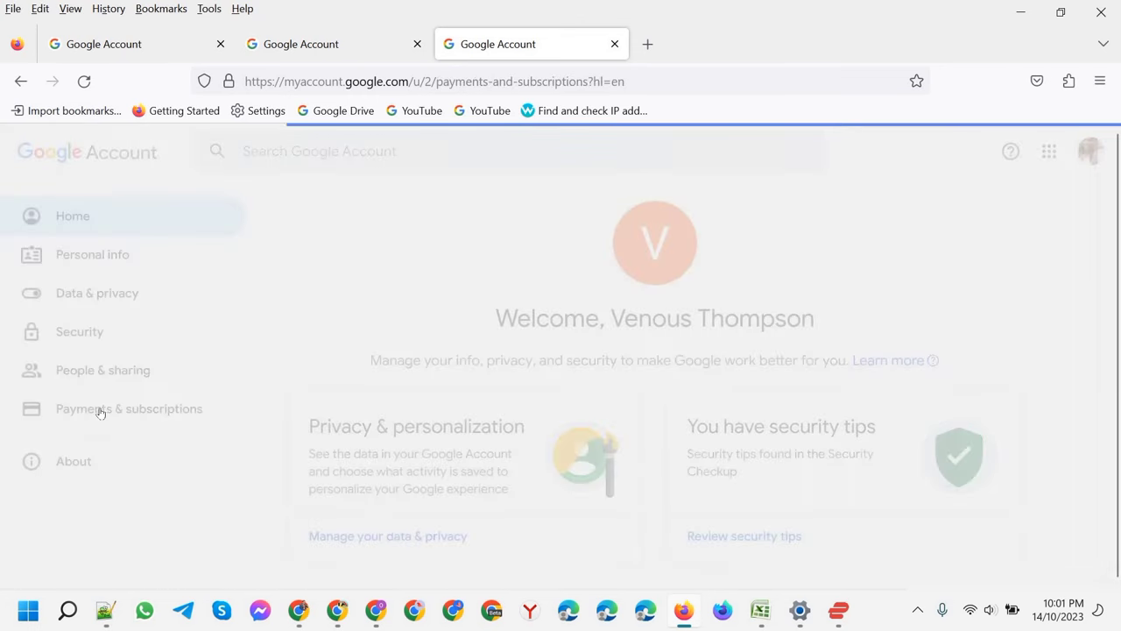
scroll(403, 433, down, 2)
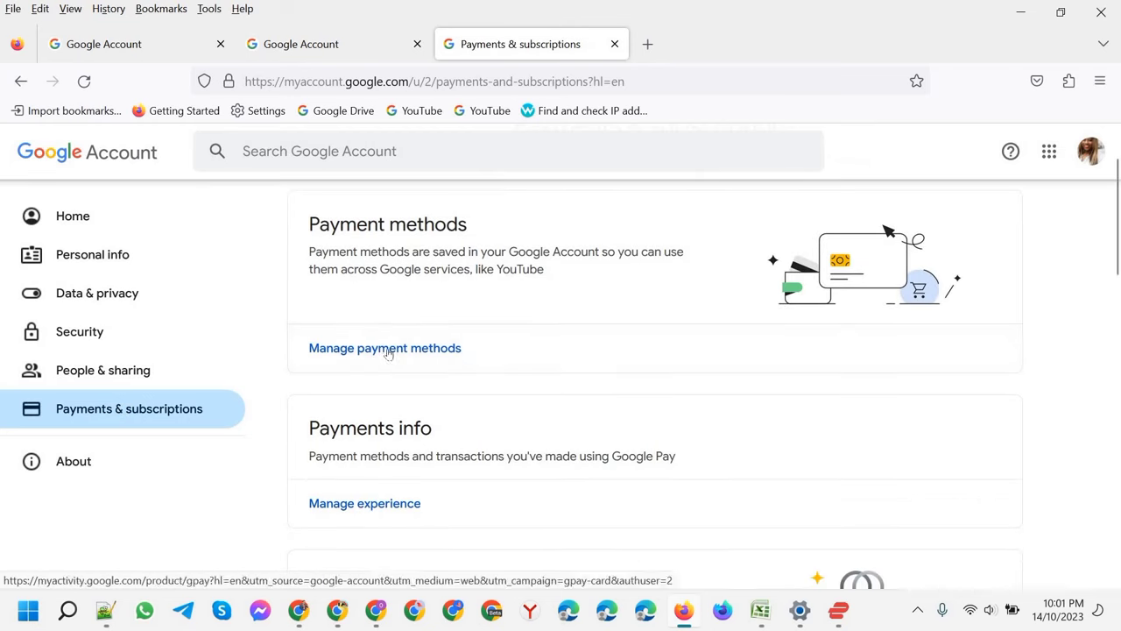
click(386, 349)
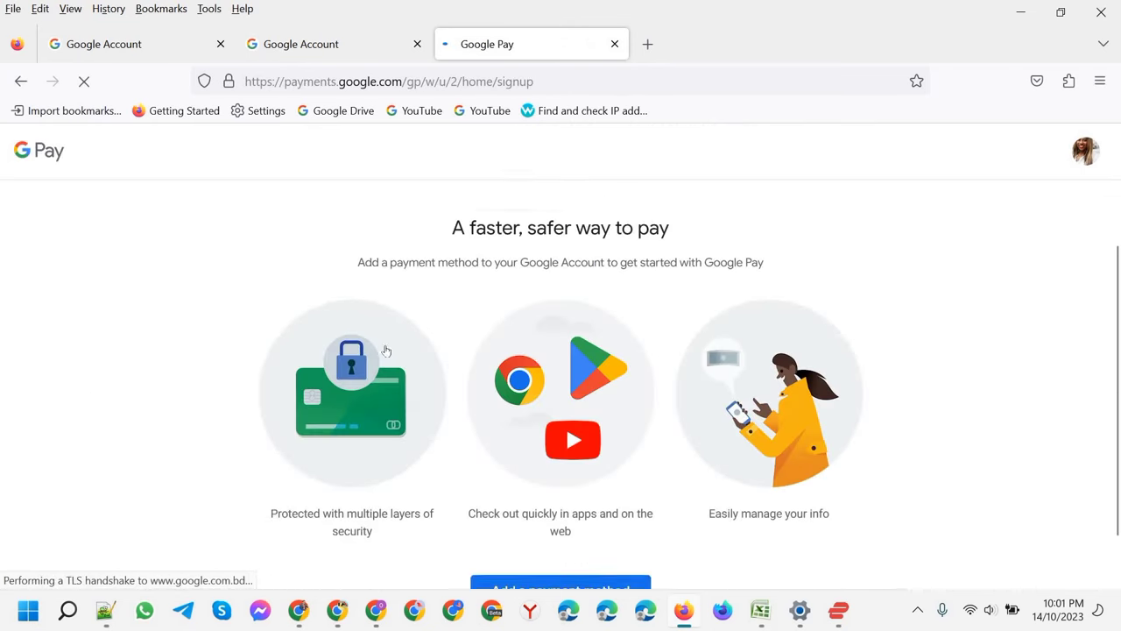
scroll(446, 497, down, 2)
click(503, 538)
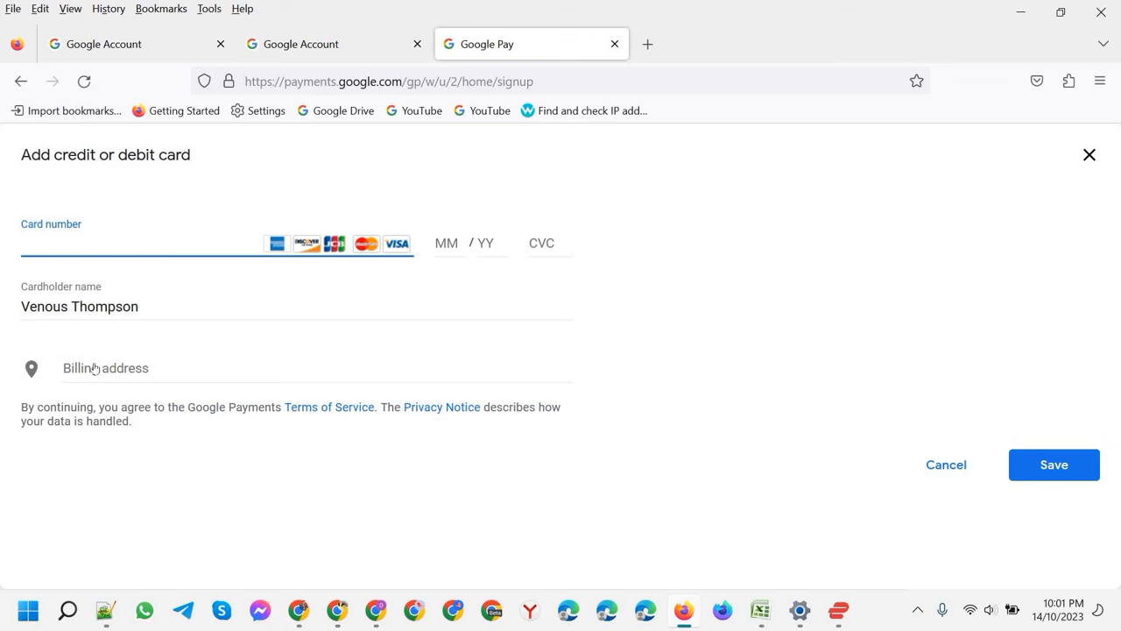
click(97, 368)
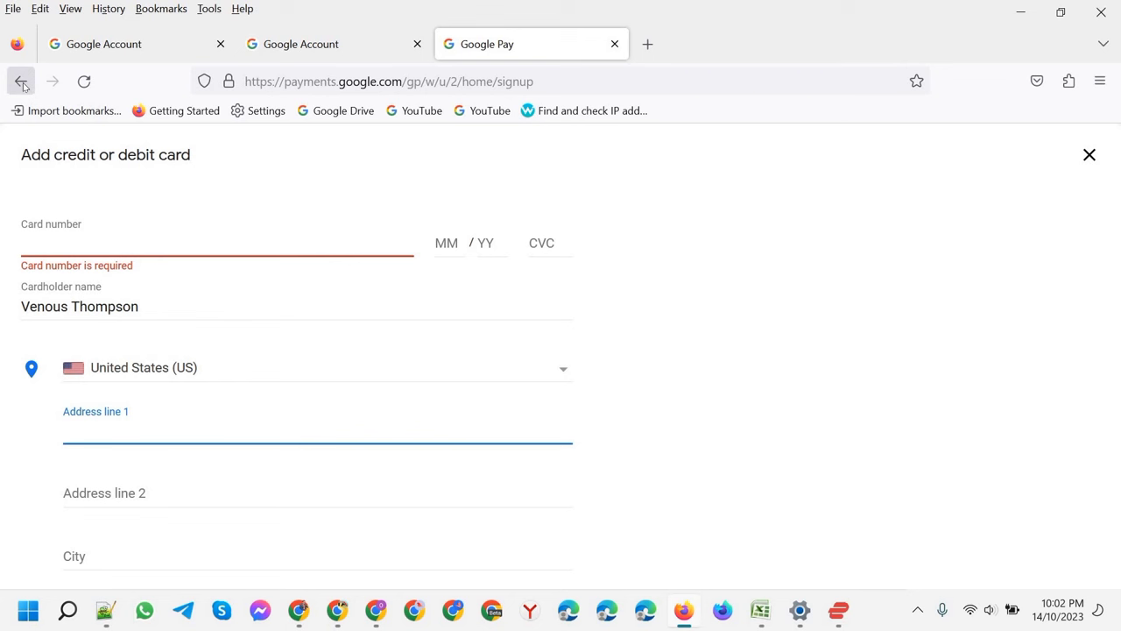
Step: Go back three pages from the Add card form toward payment methods
click(21, 83)
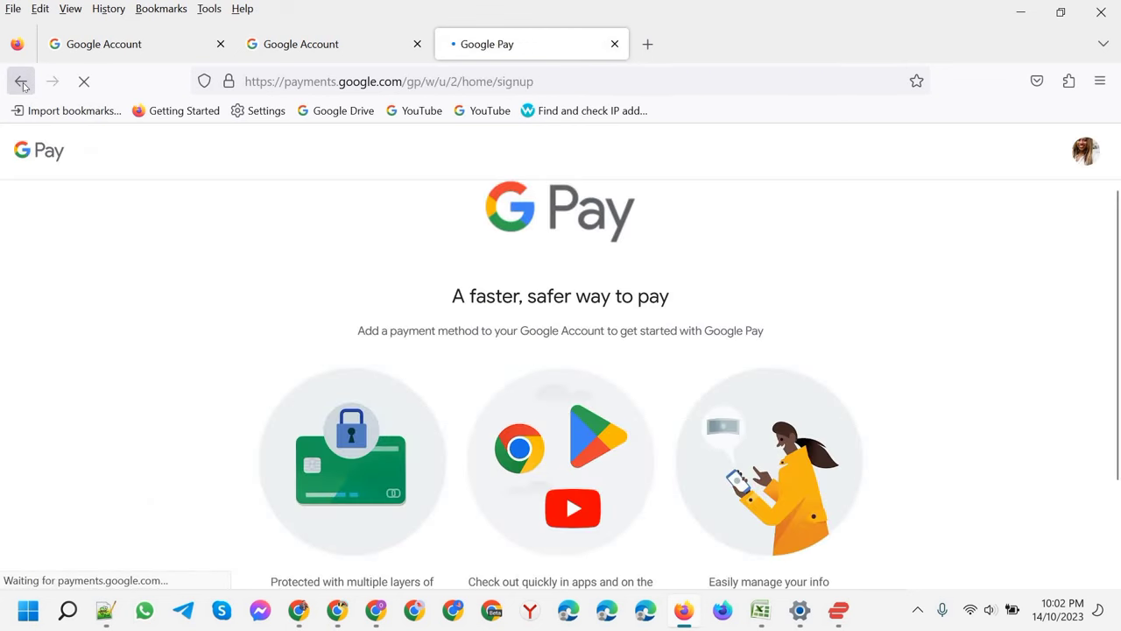
click(22, 82)
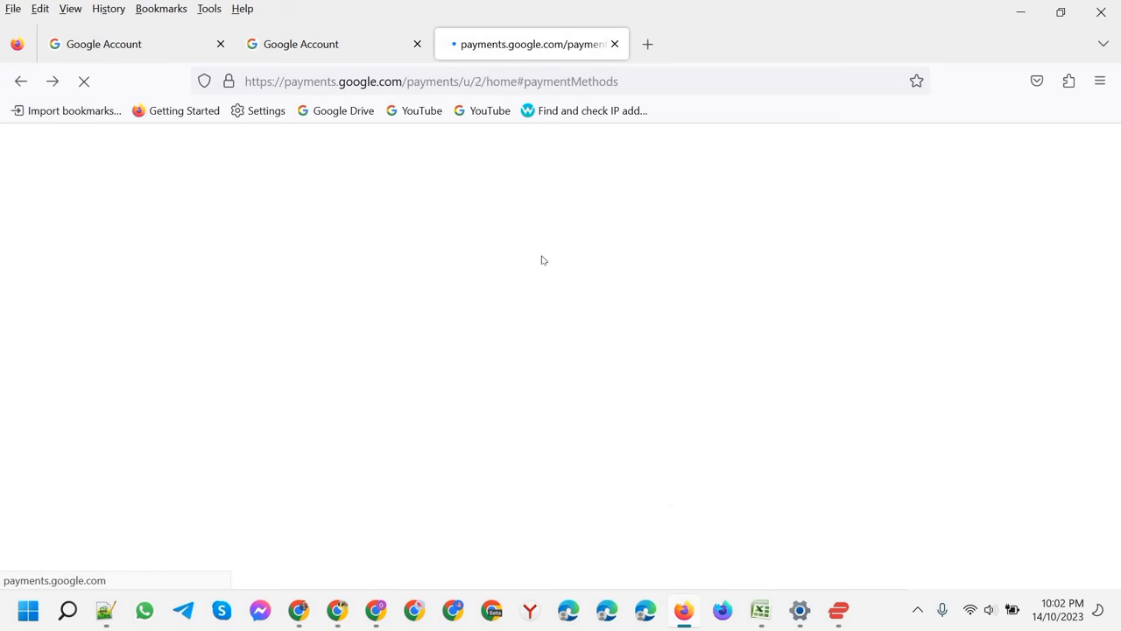
click(21, 80)
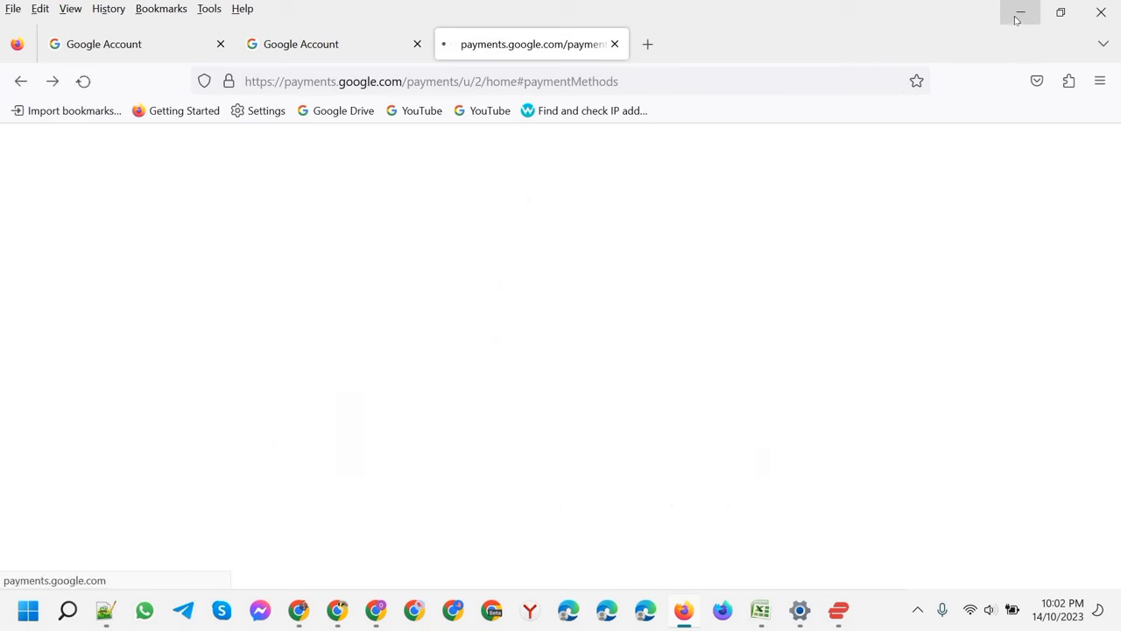
Step: Hide Firefox, launch Command Prompt via Run with cmd to list the C: tree, then minimize it
click(1021, 11)
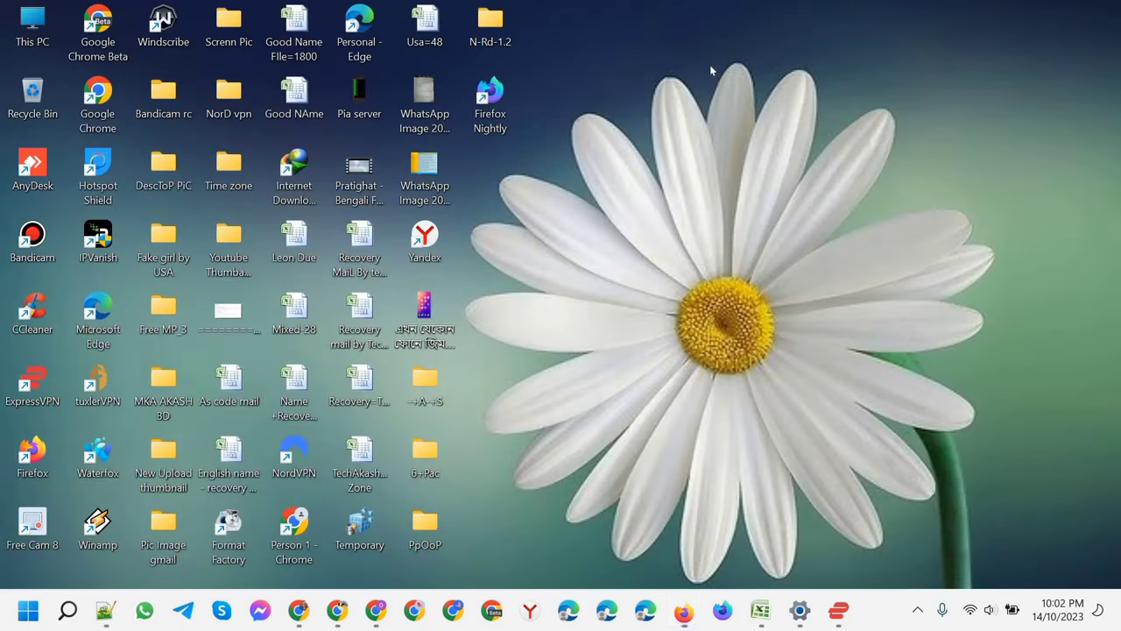
right_click(760, 145)
click(761, 143)
key(super+r)
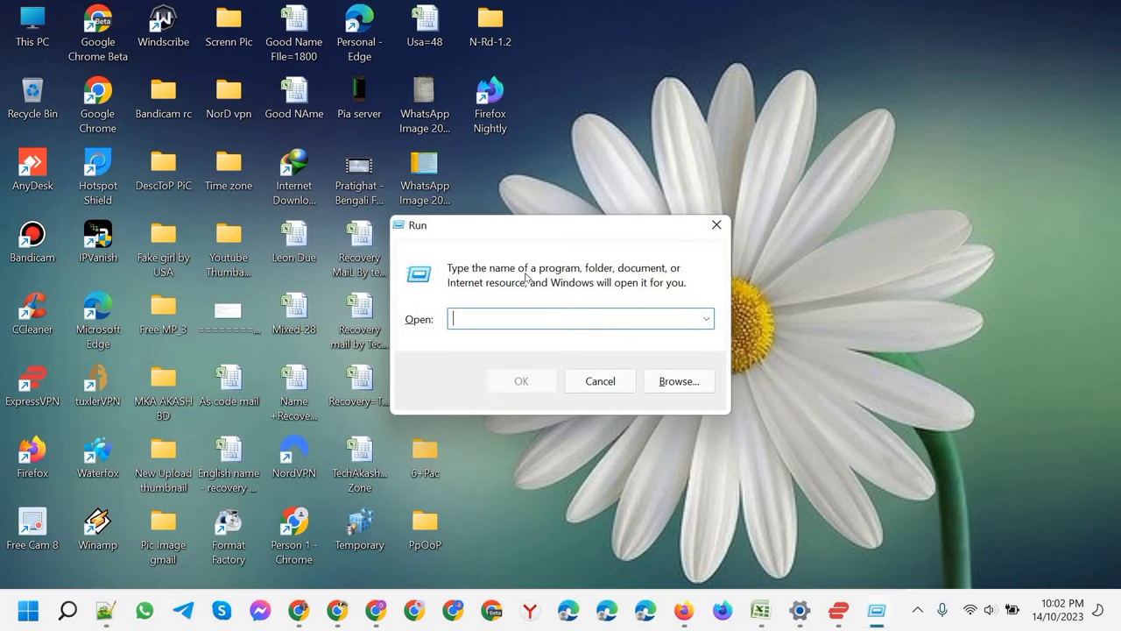
text(cmd)
key(Return)
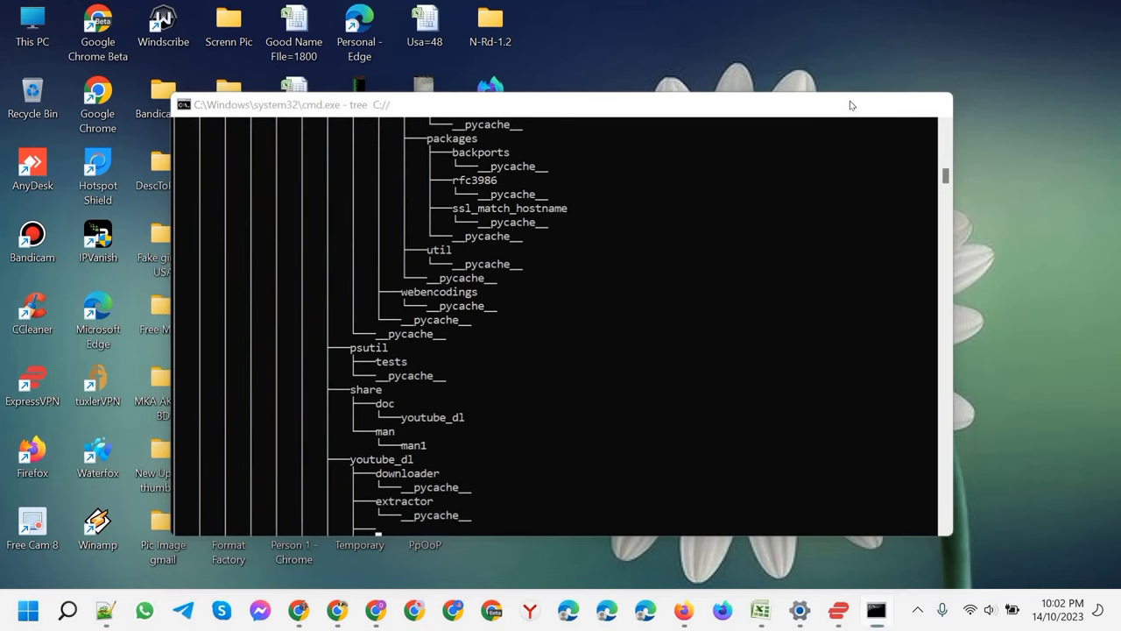
click(852, 105)
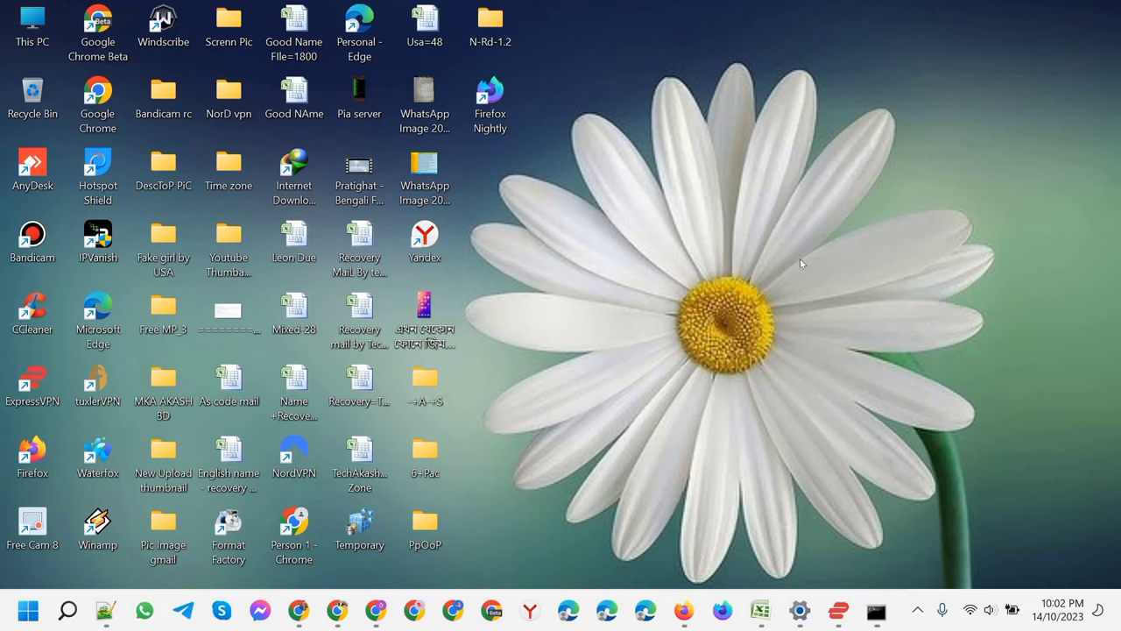
Step: Show Your devices on the first and second accounts' Security pages, then bring up the Google Pay tab
click(684, 610)
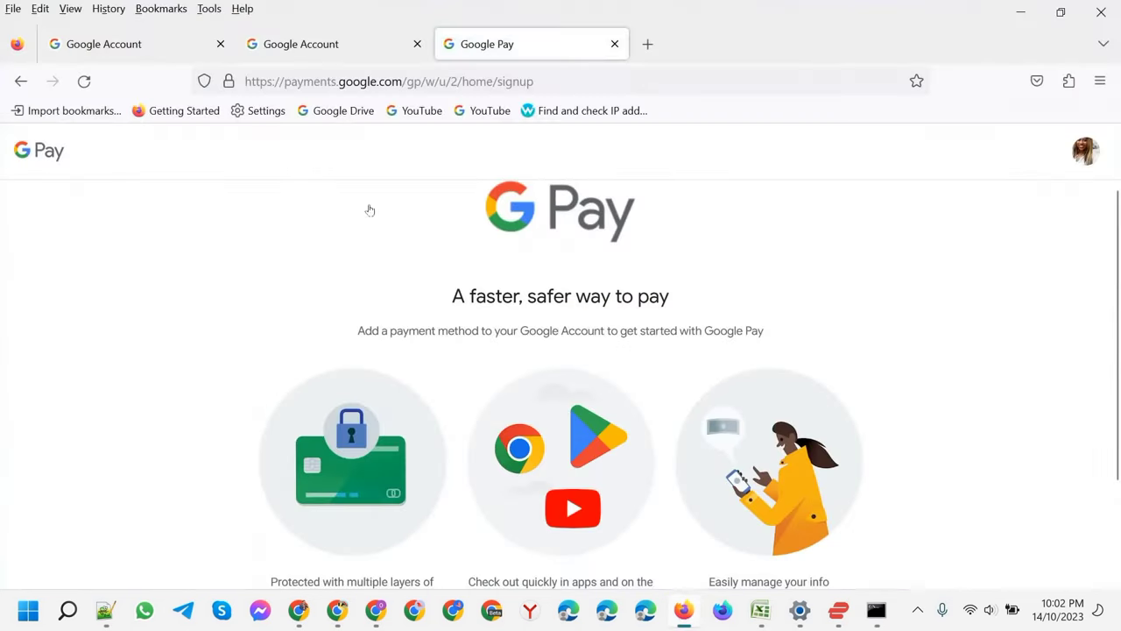
click(96, 43)
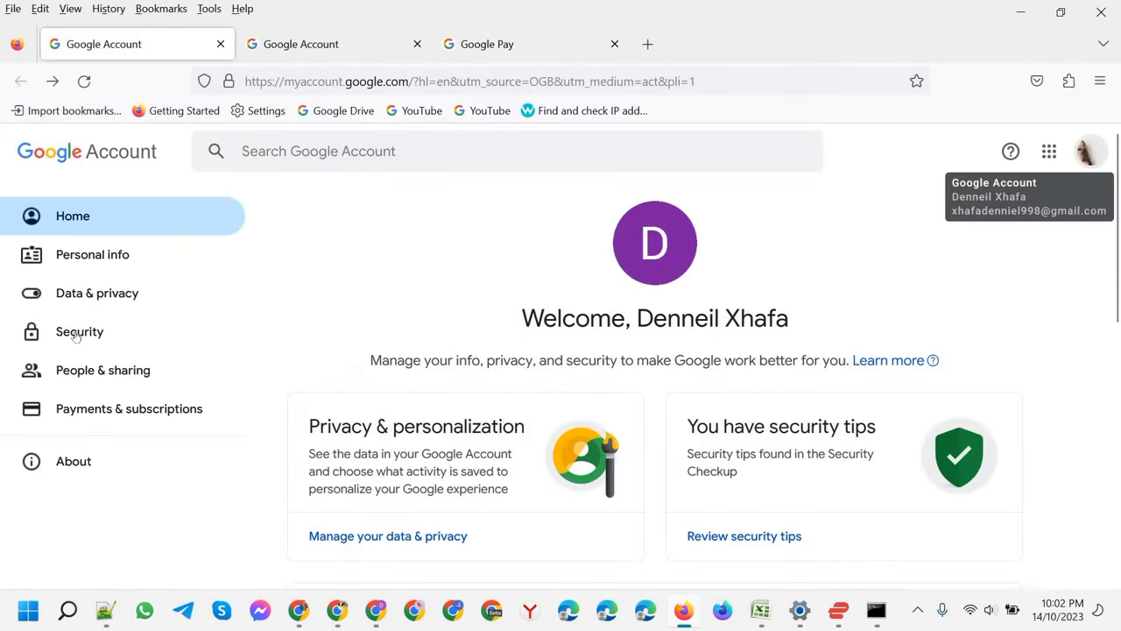
click(76, 335)
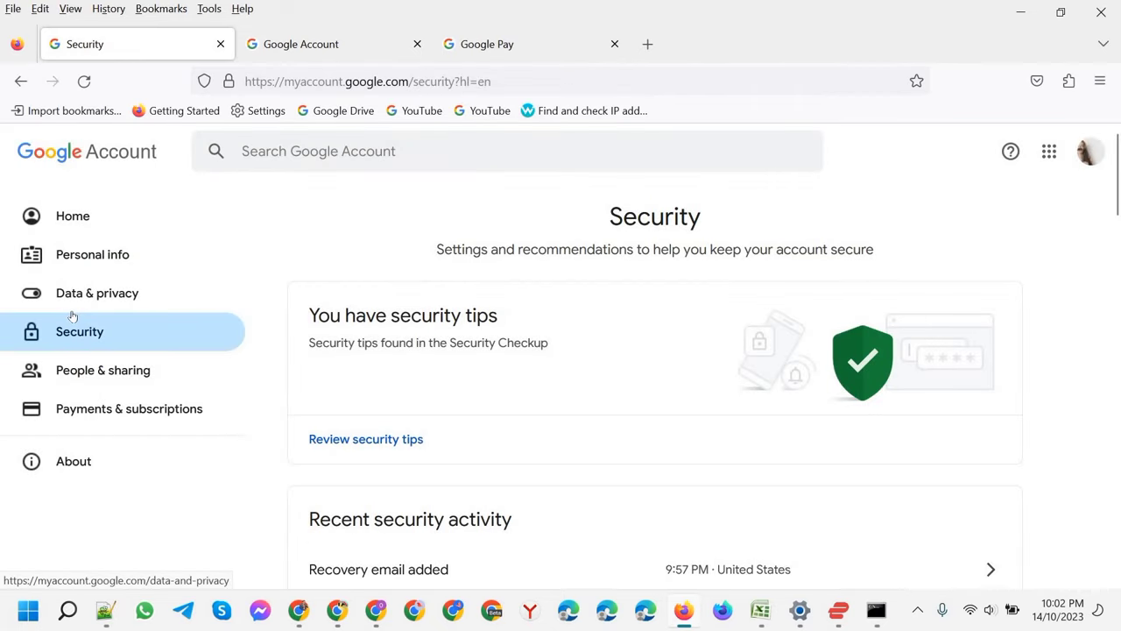
scroll(74, 316, down, 8)
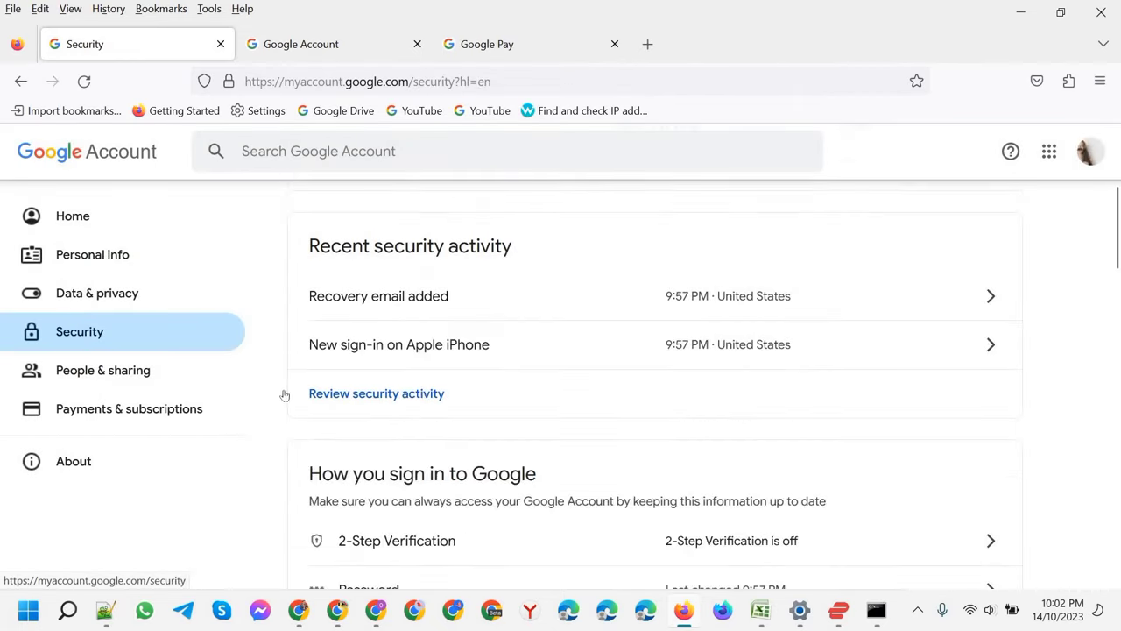
scroll(288, 399, down, 1)
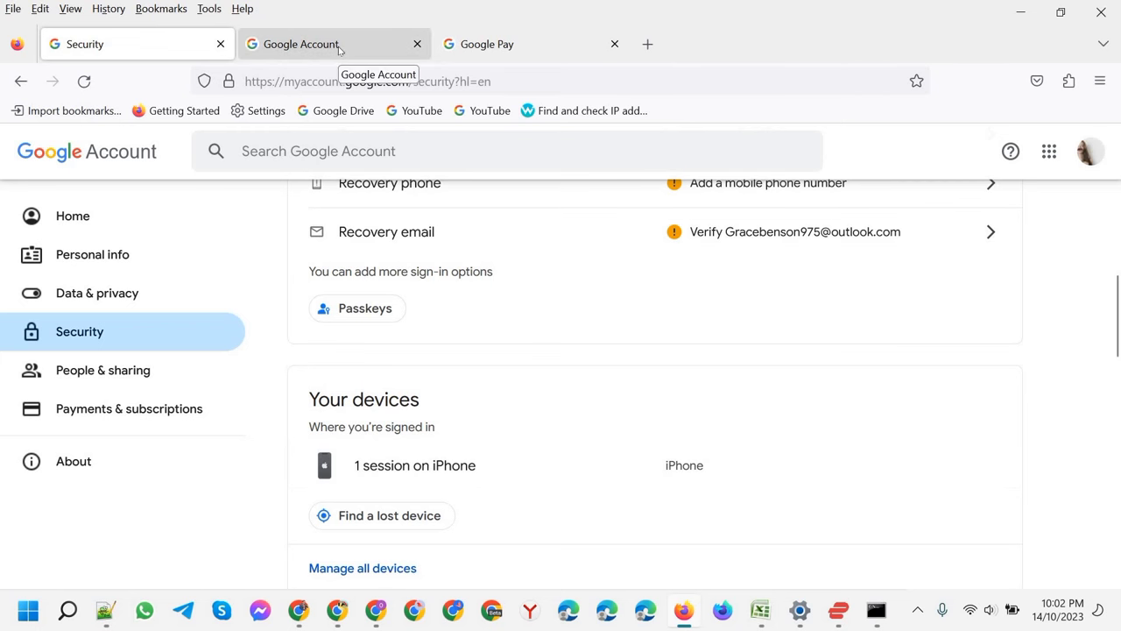
click(339, 49)
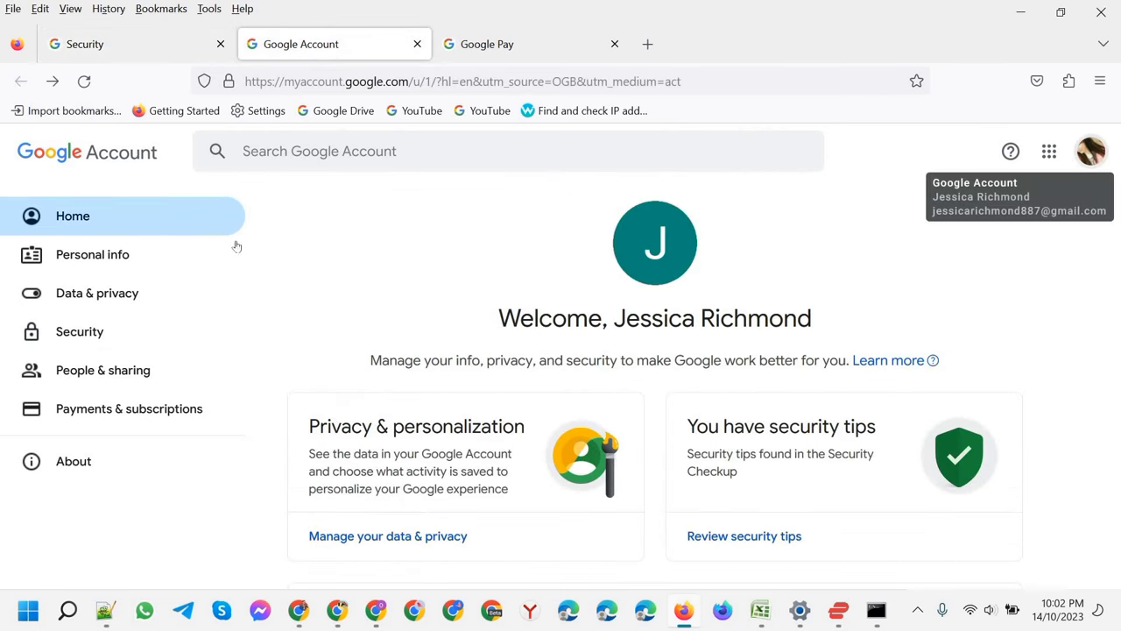
click(90, 336)
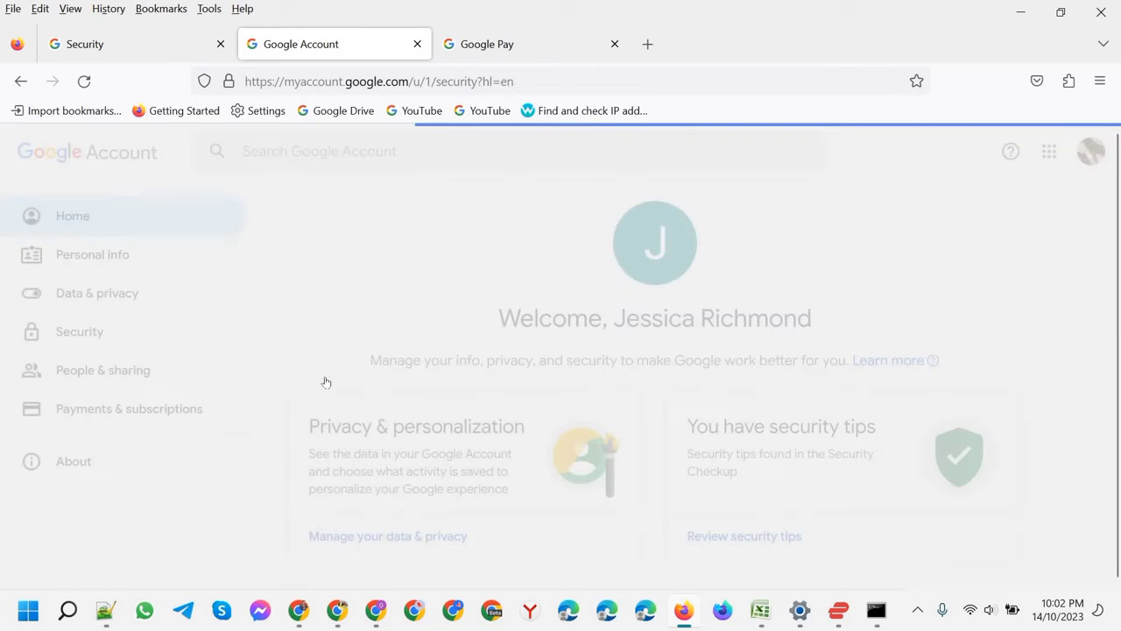
scroll(470, 446, down, 6)
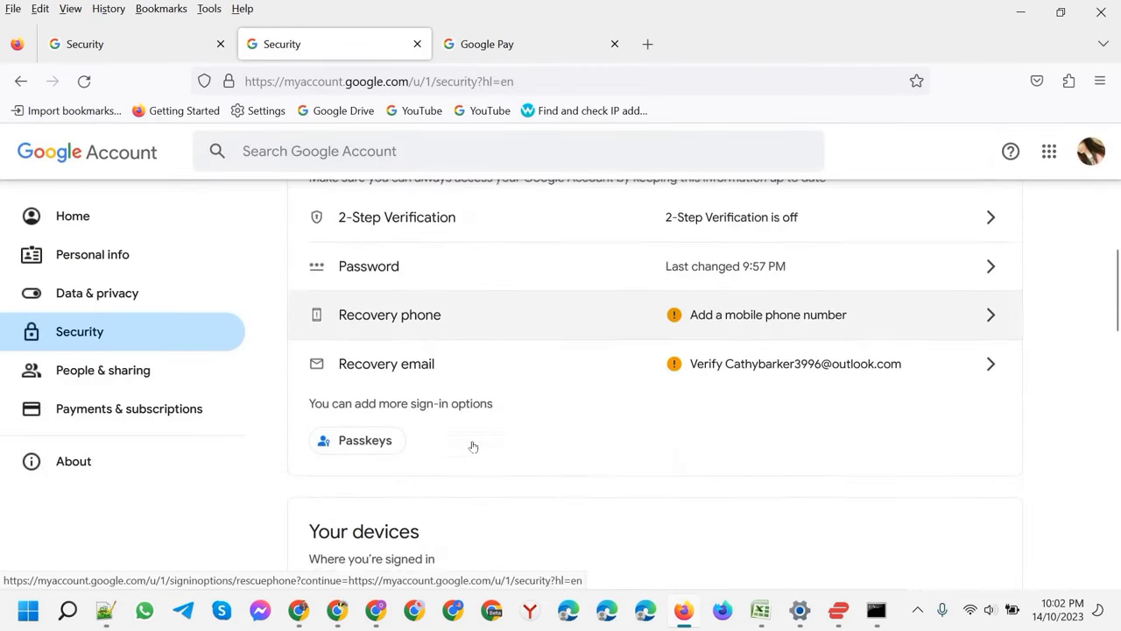
scroll(473, 447, down, 3)
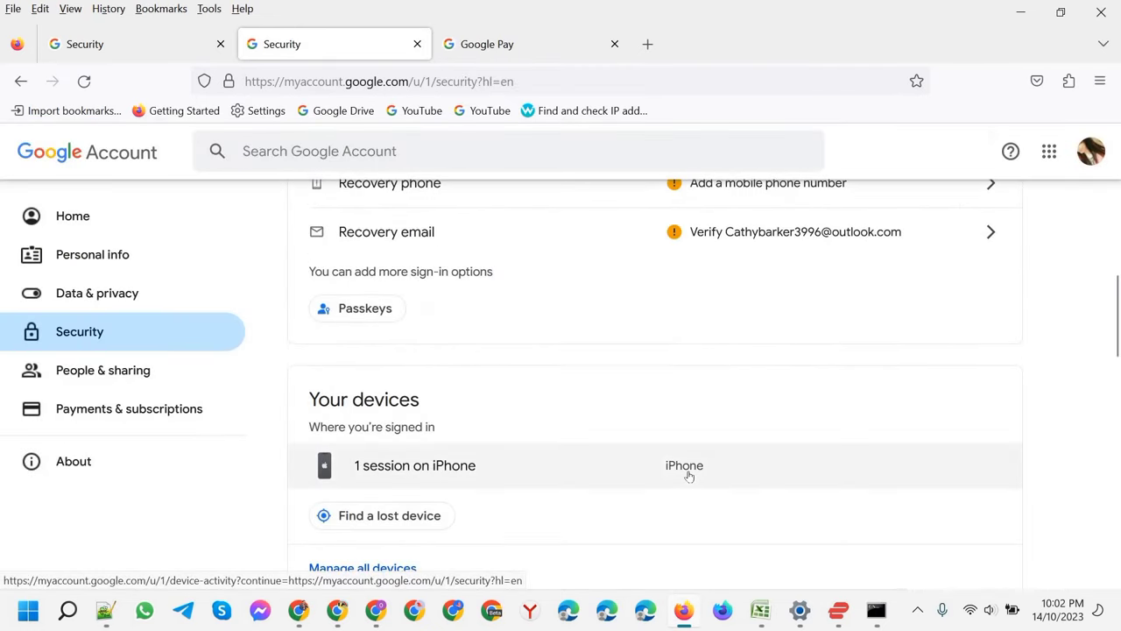
click(495, 46)
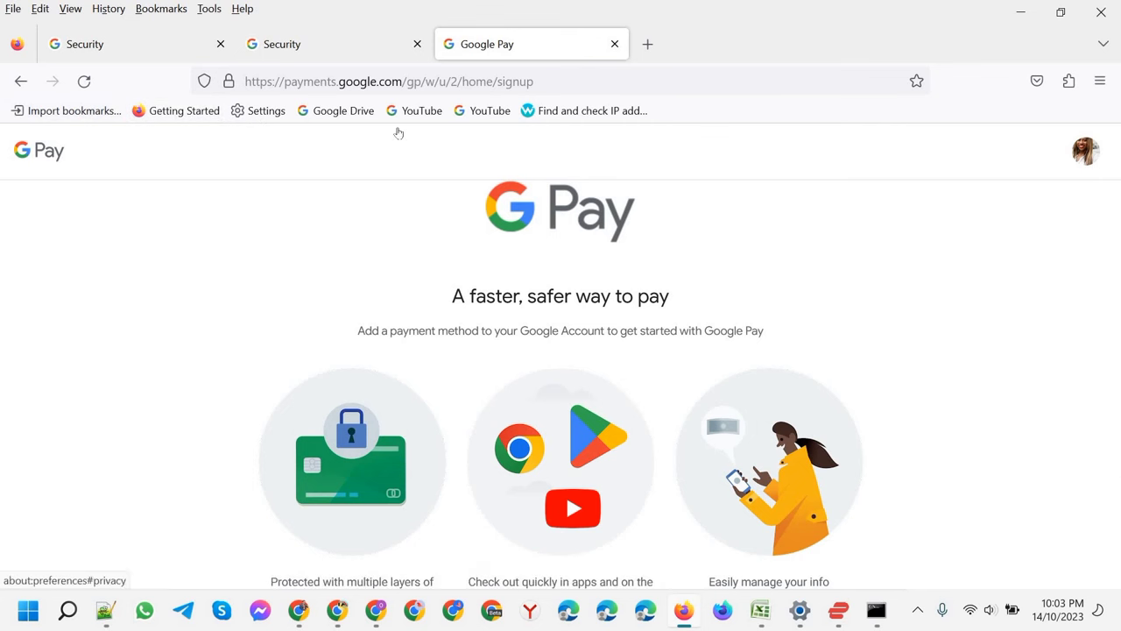
Step: Close Google Pay and scroll the third account's Security page to Your devices via Manage your Google Account
click(21, 82)
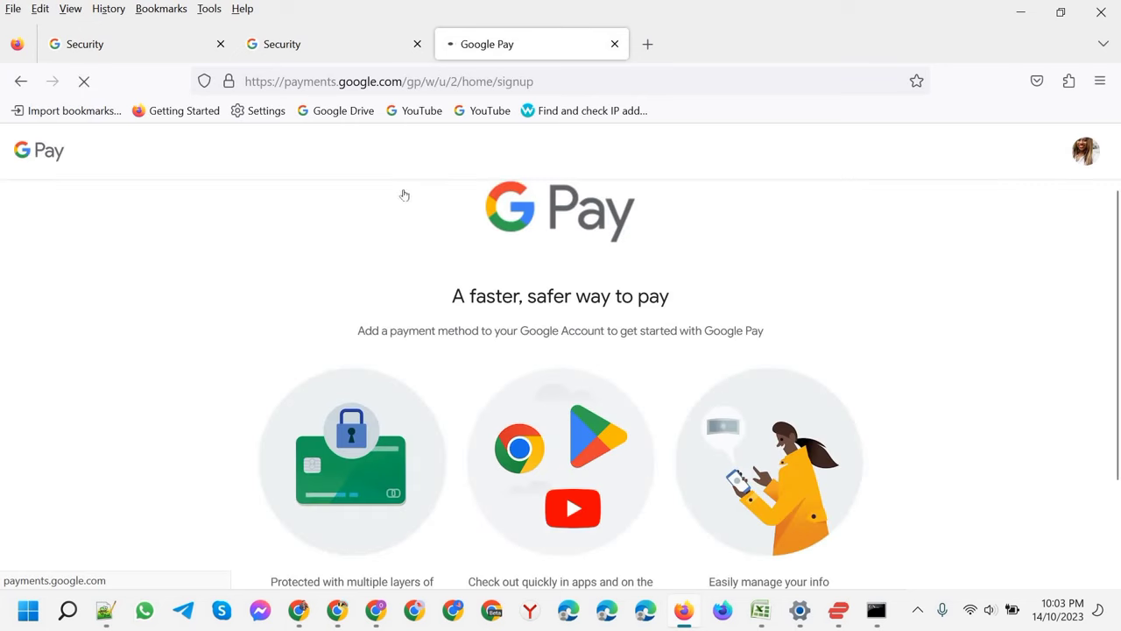
click(1091, 157)
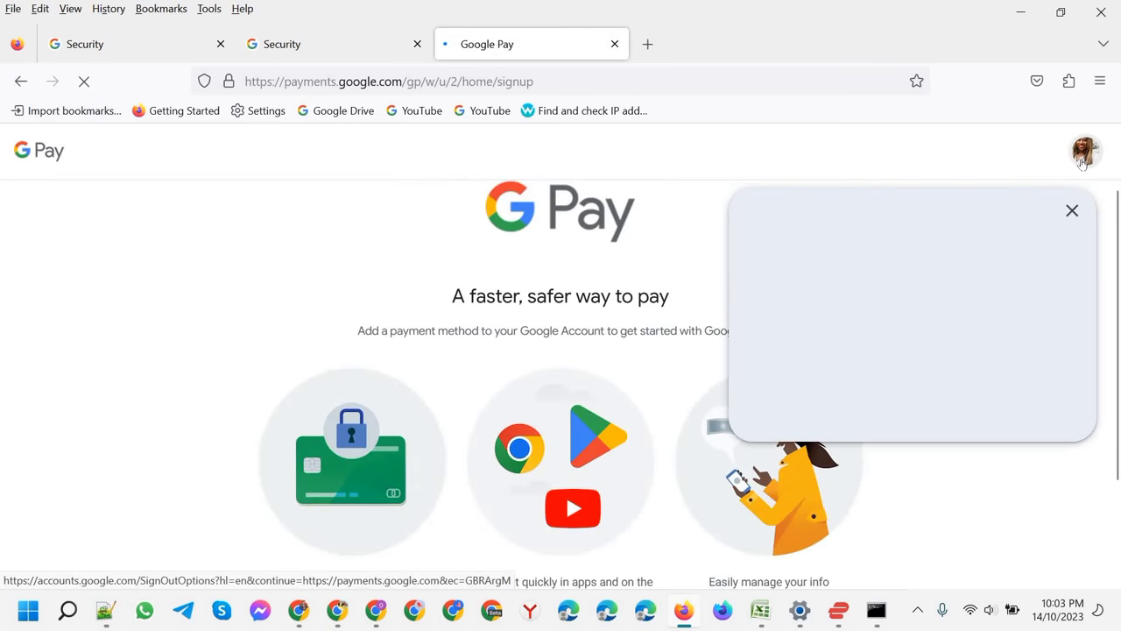
click(914, 368)
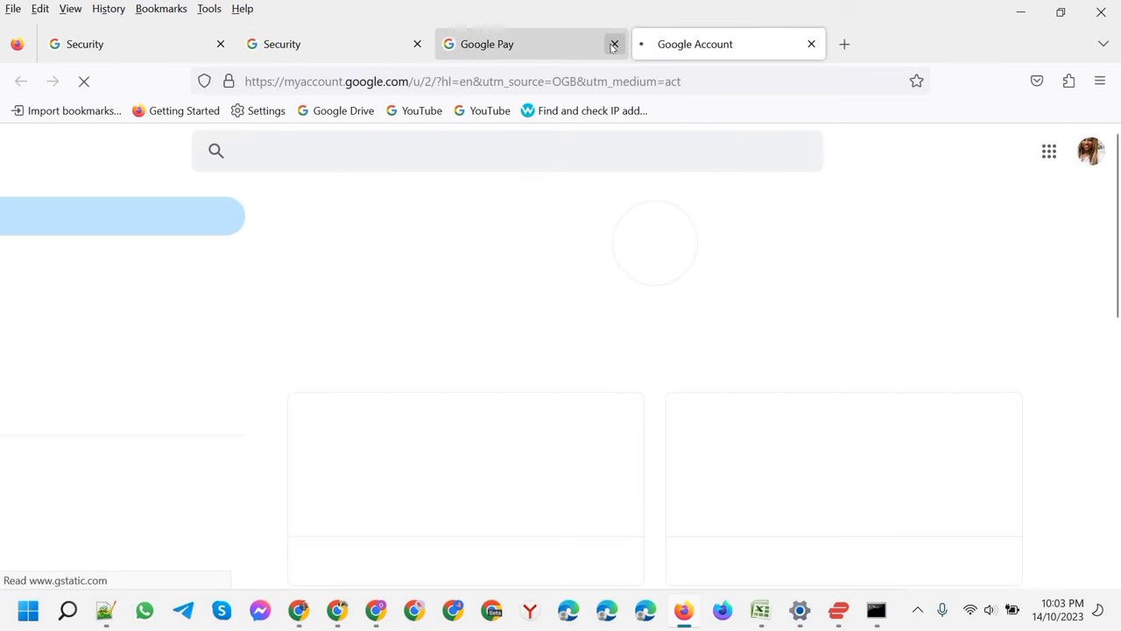
click(614, 44)
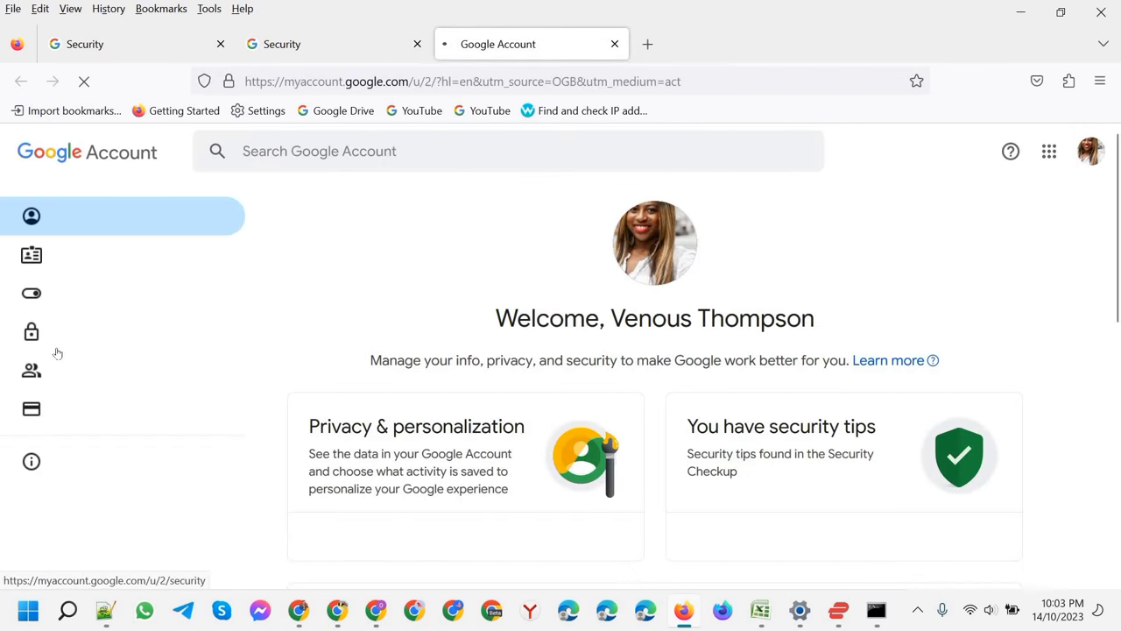
click(78, 333)
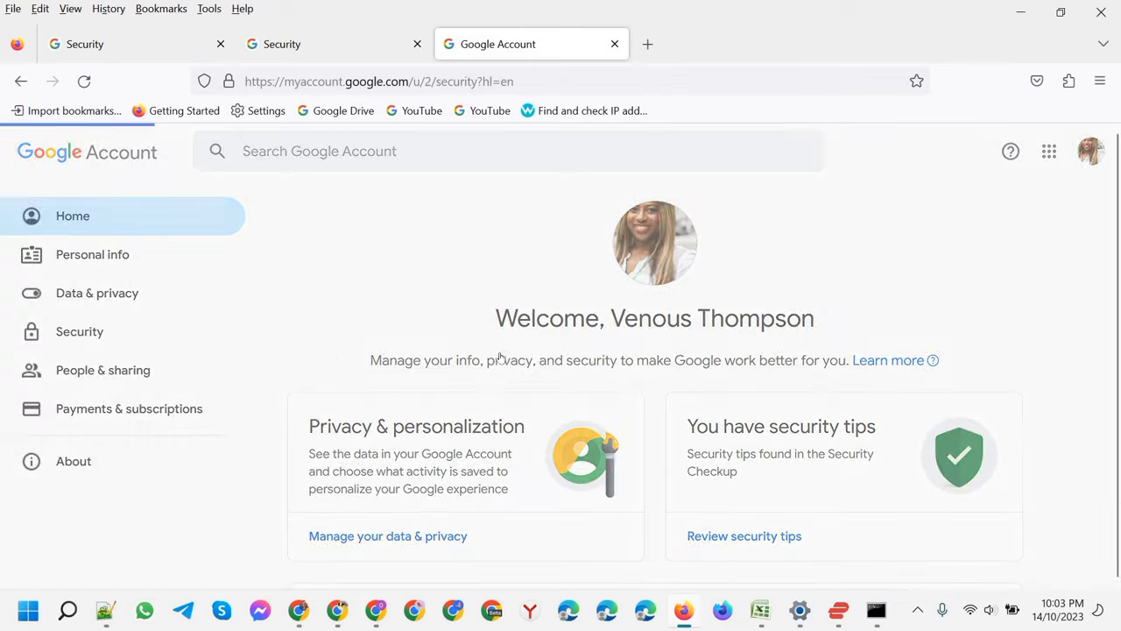
scroll(461, 384, down, 9)
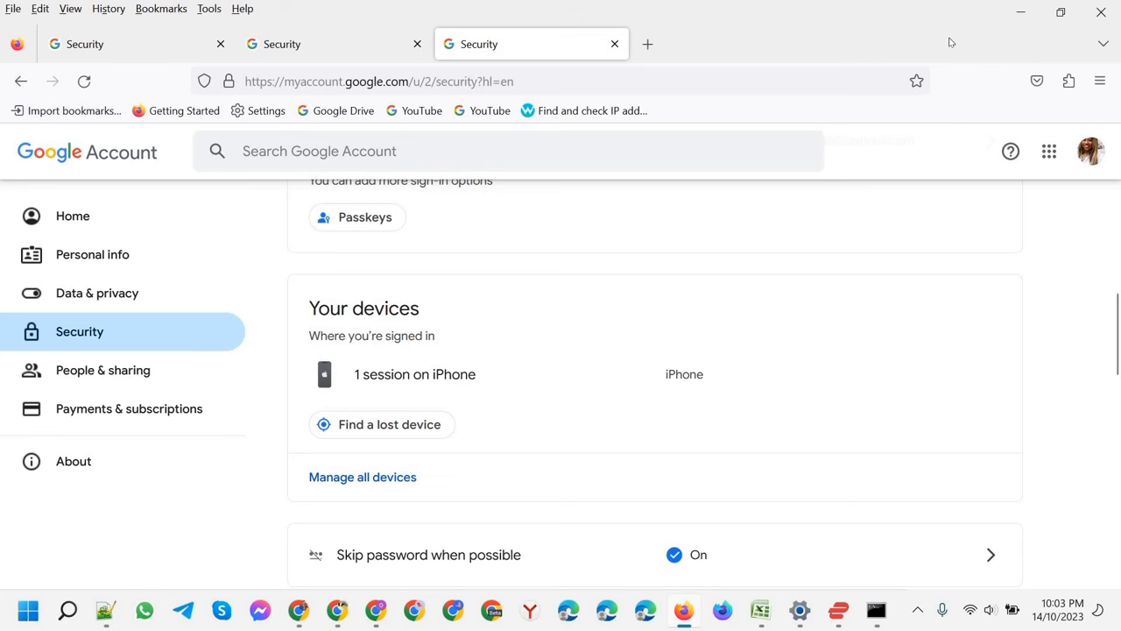
key(ctrl+shift+Delete)
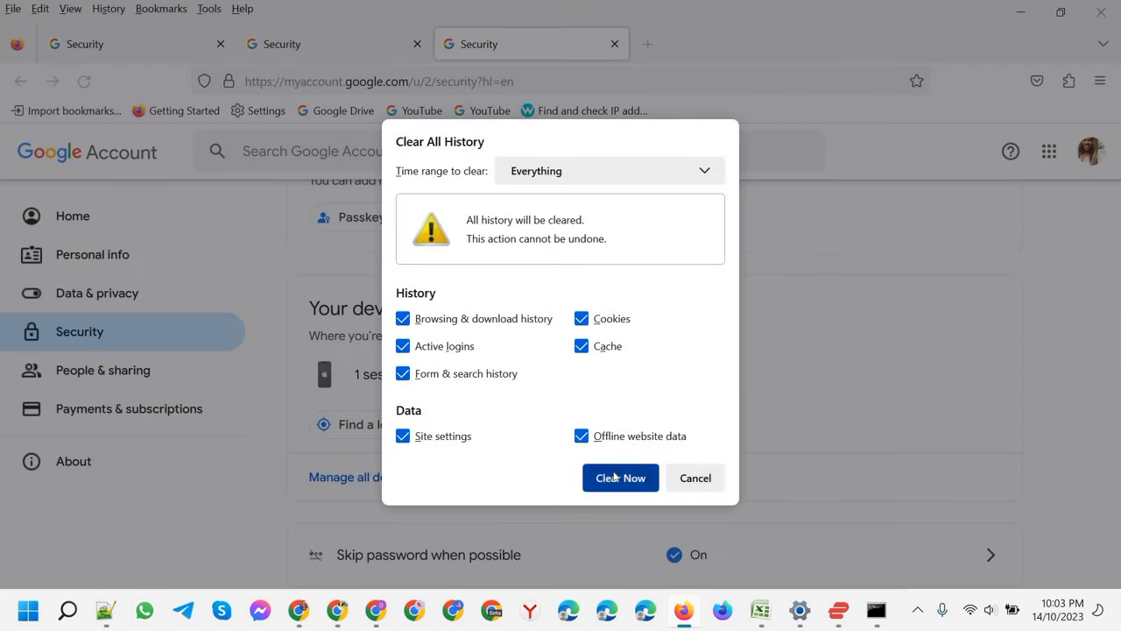
Step: Clear all Firefox history, cookies and cache, hide Firefox, and re-minimize the command prompt
click(615, 478)
key(super+d)
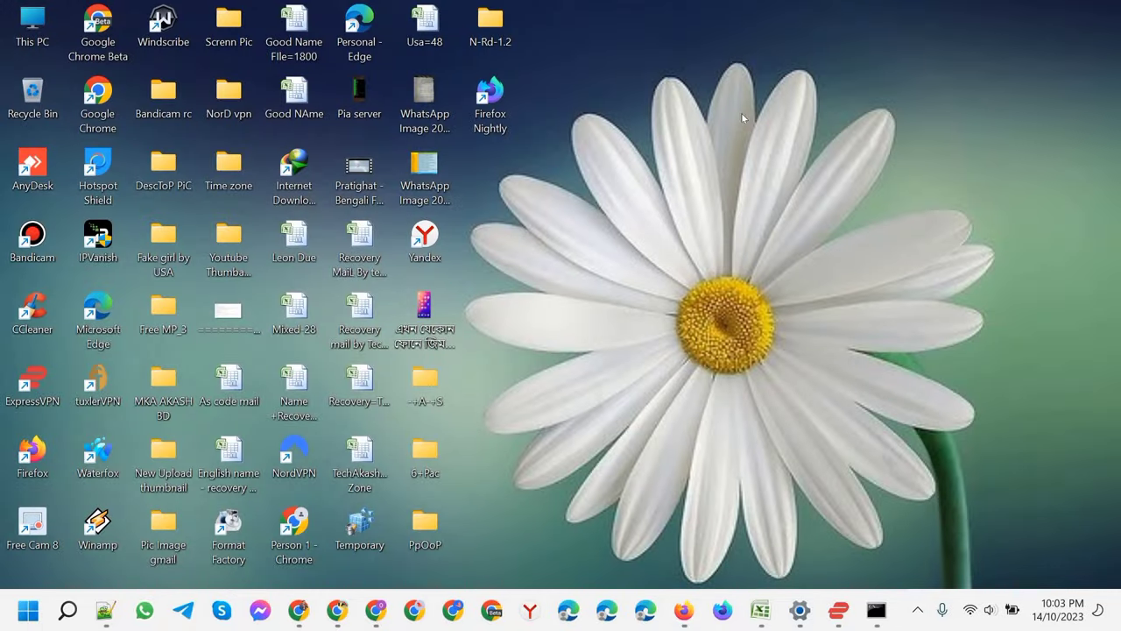
right_click(778, 186)
key(Return)
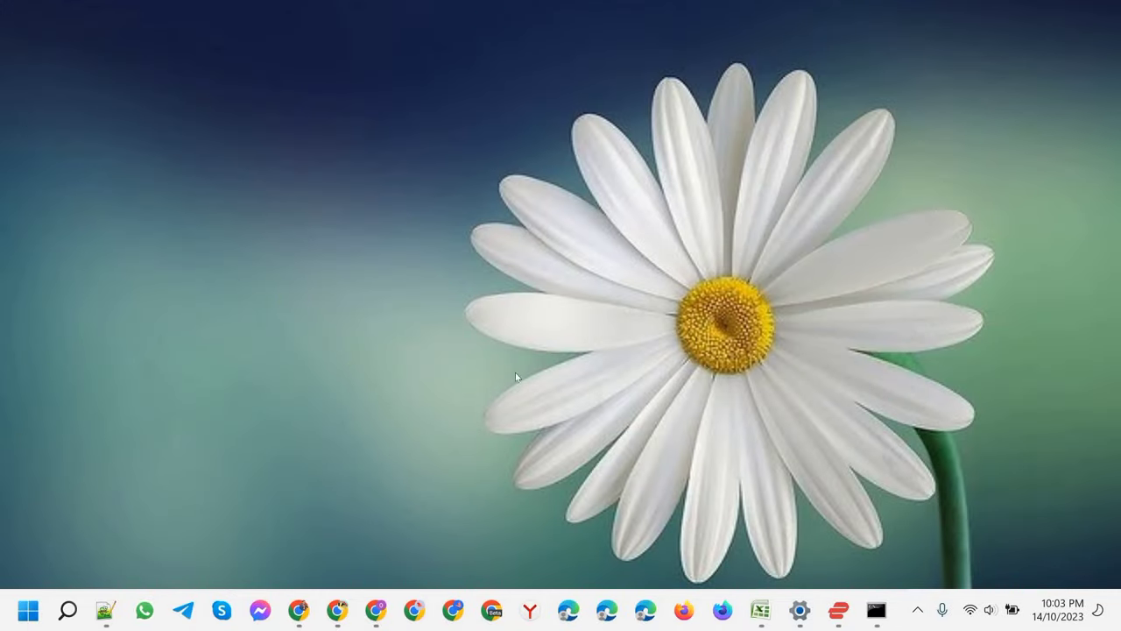
click(879, 615)
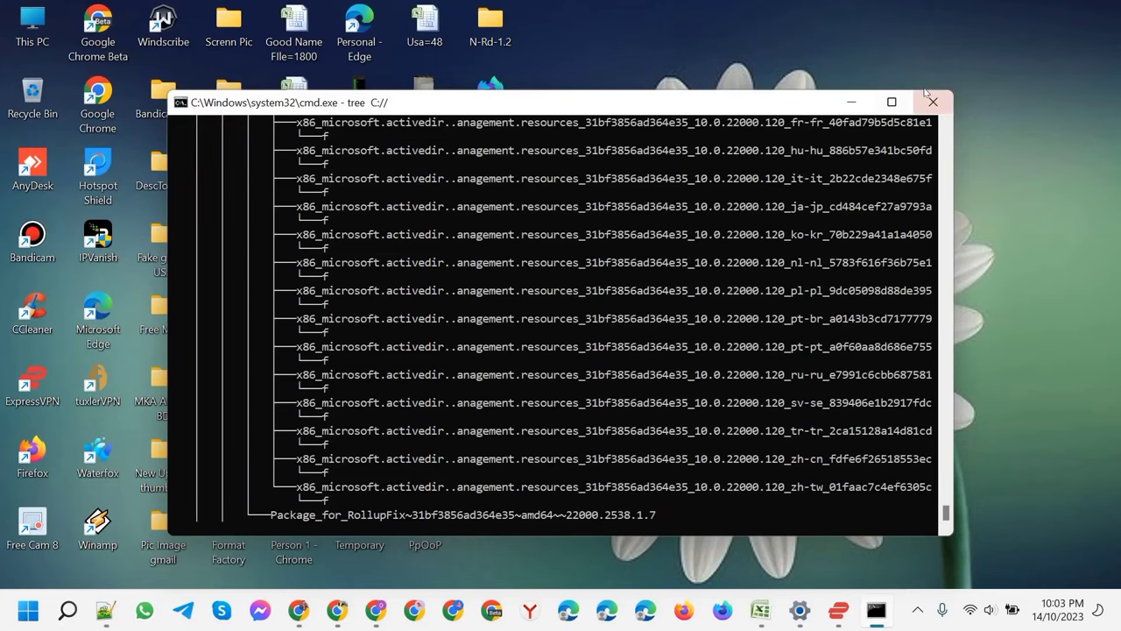
click(850, 106)
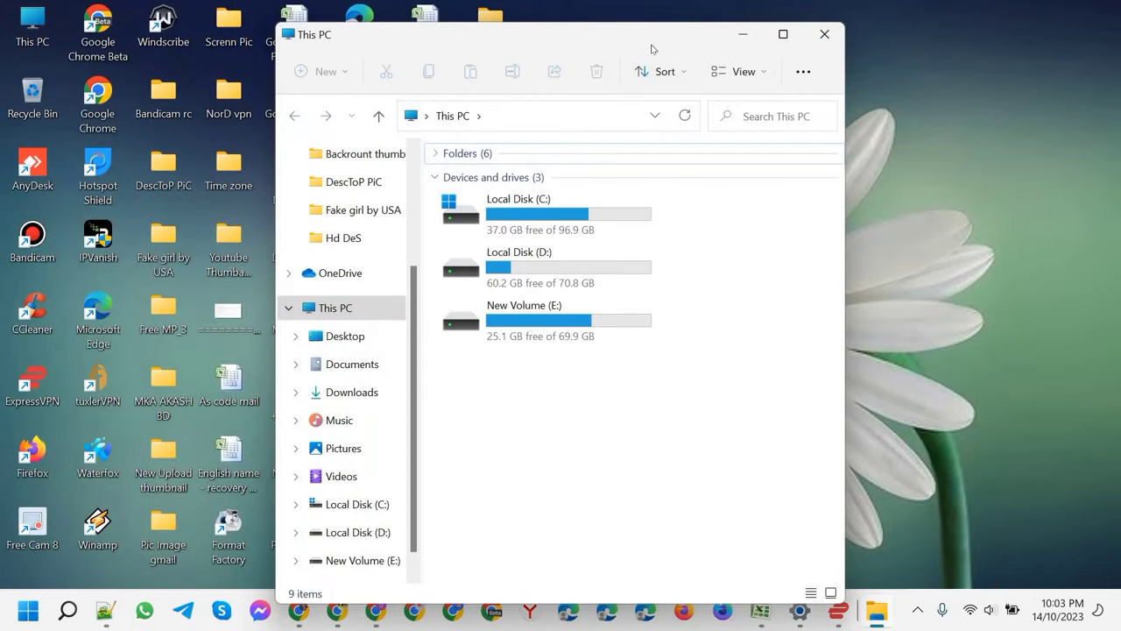
Step: Run Disk Cleanup on Local Disk (C:), deleting Recycle Bin contents and temporary files
double_click(652, 50)
right_click(305, 205)
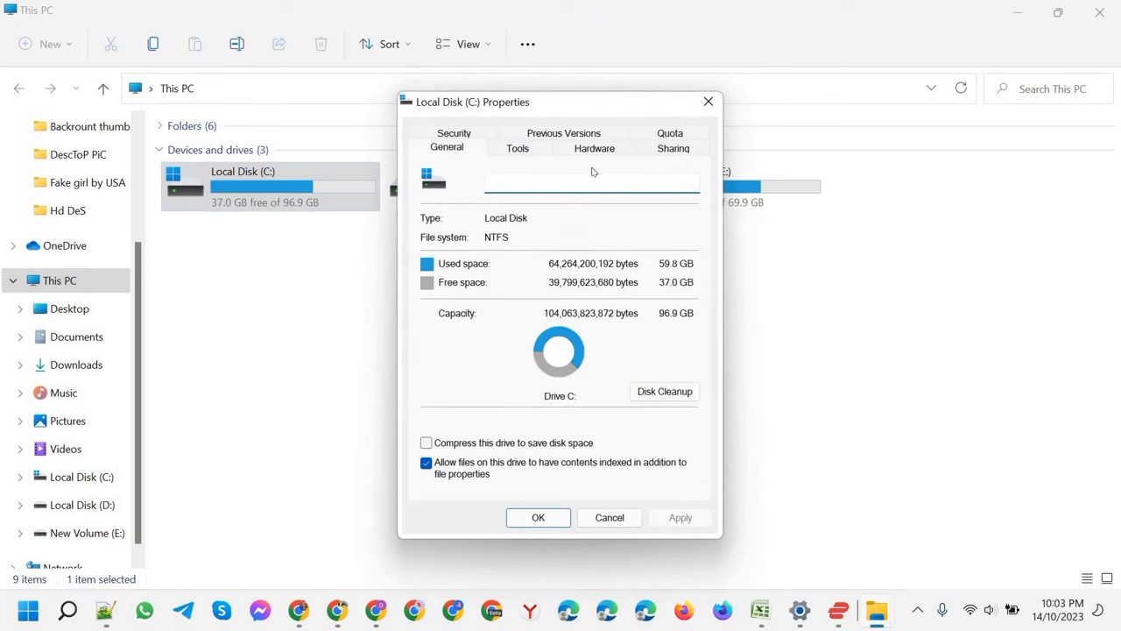
click(666, 391)
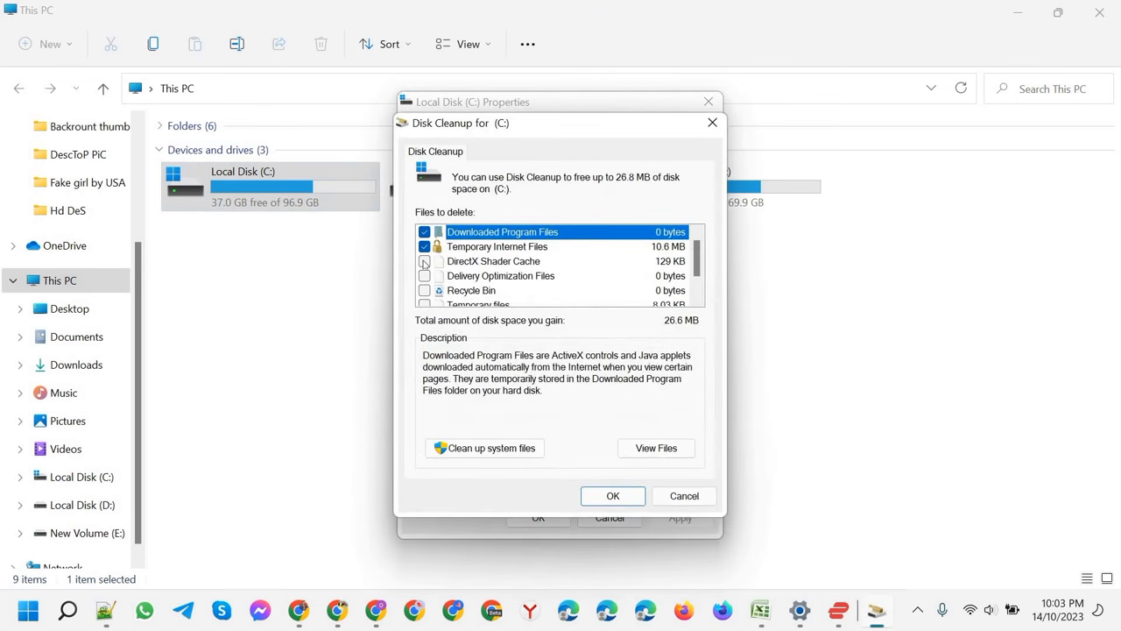
click(426, 291)
scroll(426, 291, down, 1)
click(425, 276)
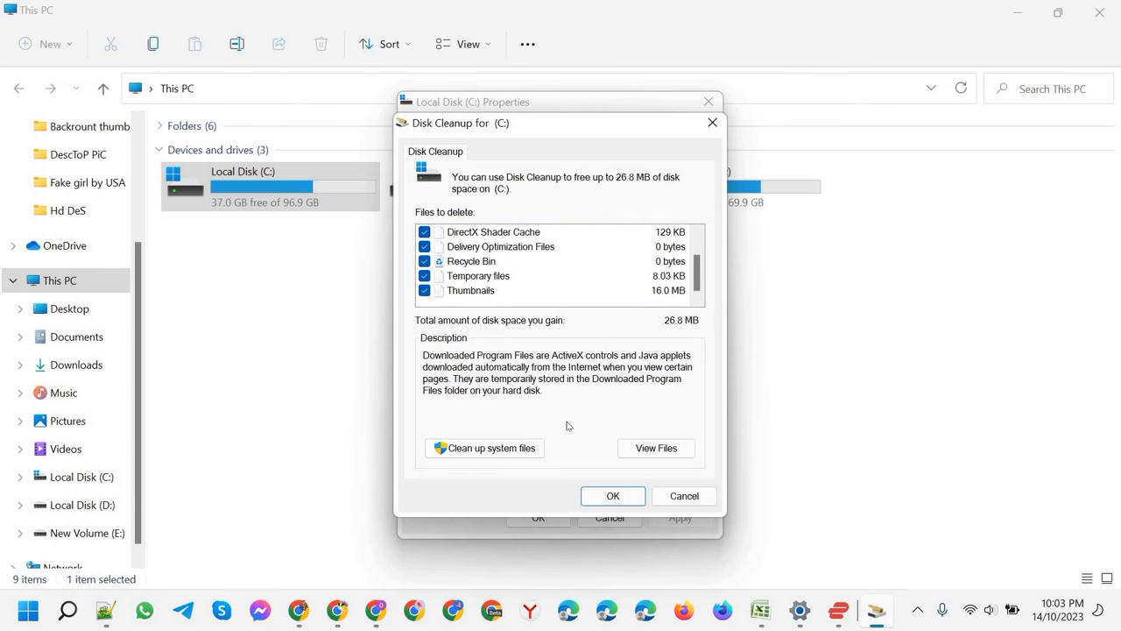
click(613, 496)
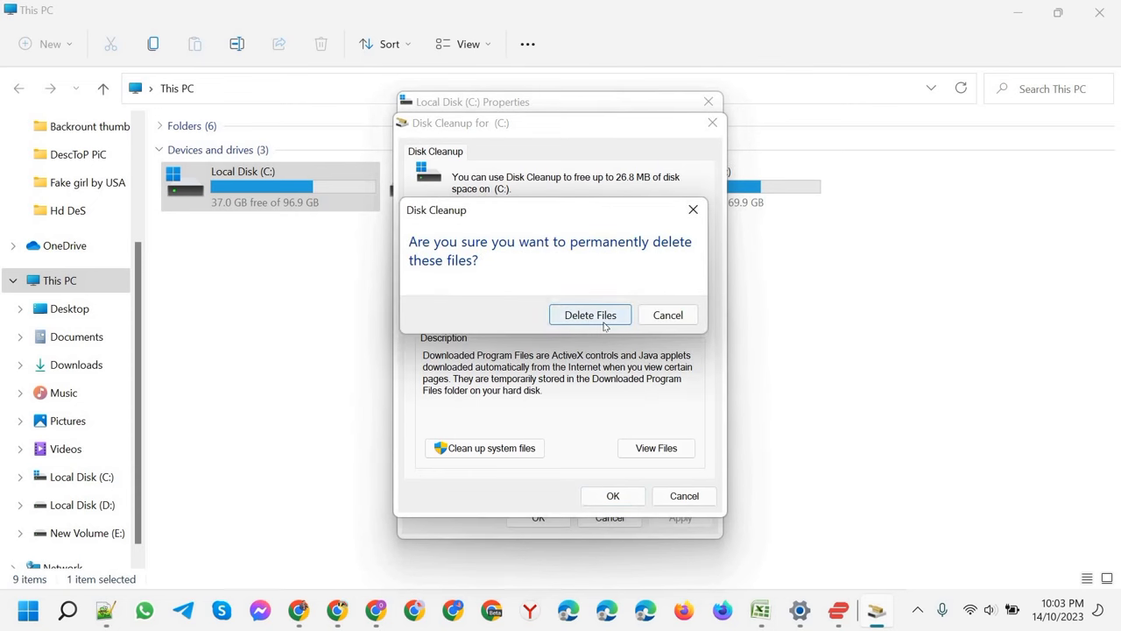
click(604, 321)
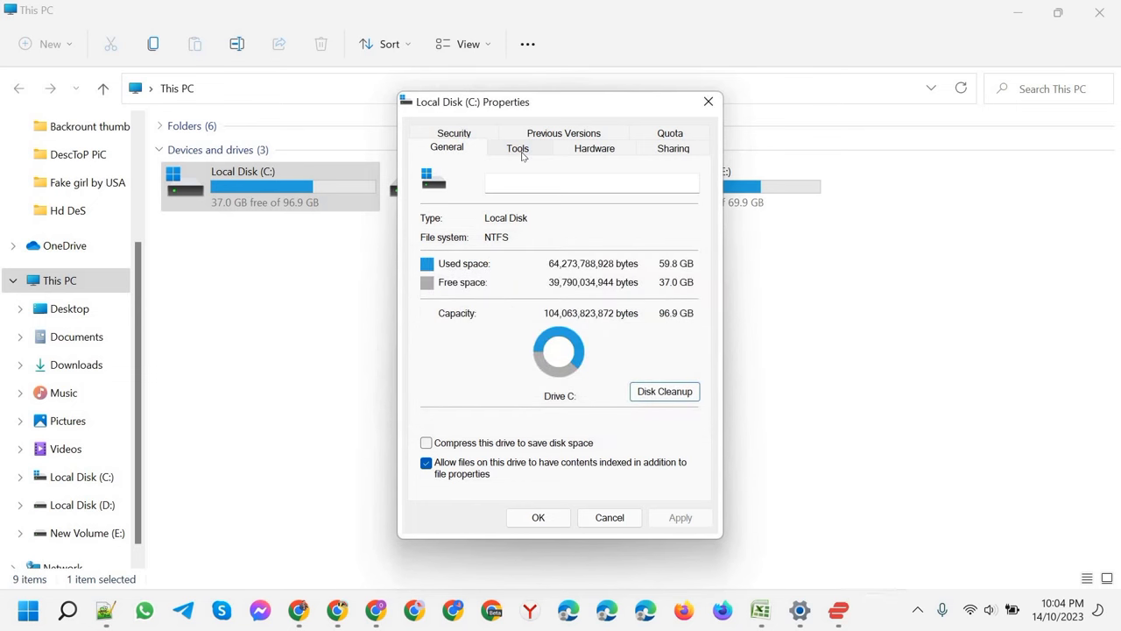
click(518, 150)
Step: Optimize drives C:, D: and New Volume (E:) in Optimize Drives
click(628, 317)
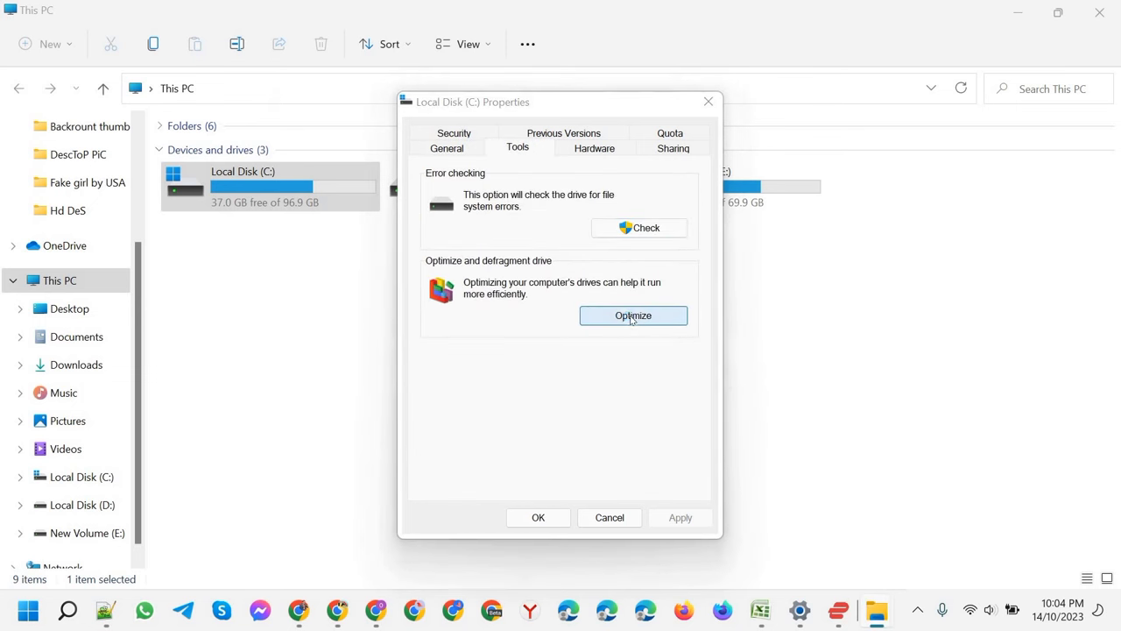
click(793, 356)
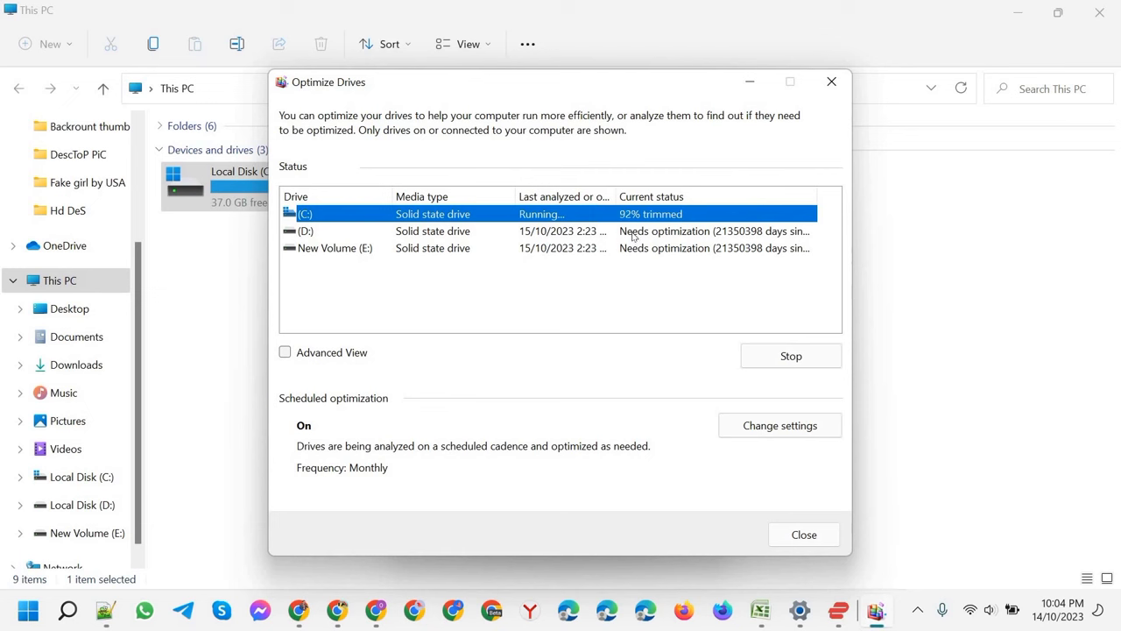
click(633, 232)
click(793, 364)
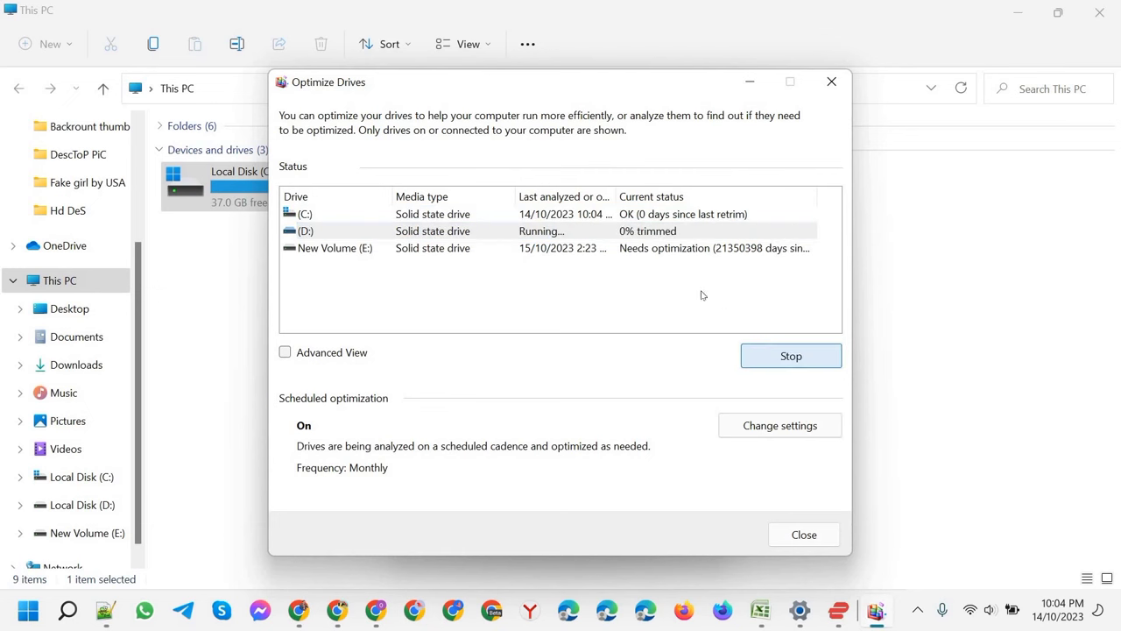
click(666, 254)
click(782, 361)
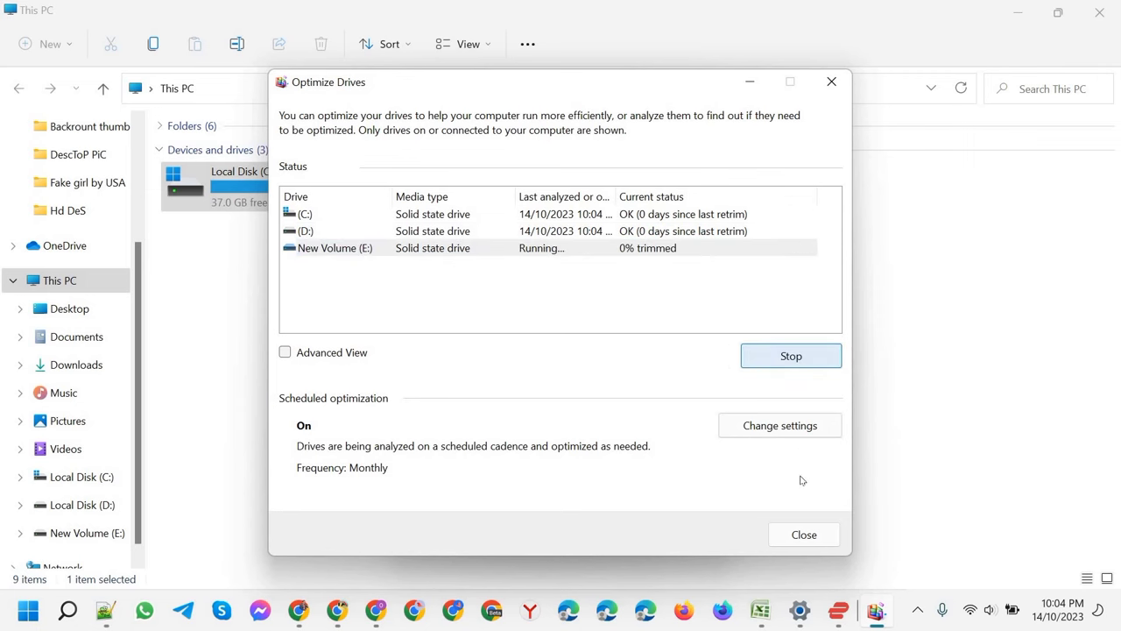
Step: Close Optimize Drives, the Local Disk (C:) properties and File Explorer
click(804, 536)
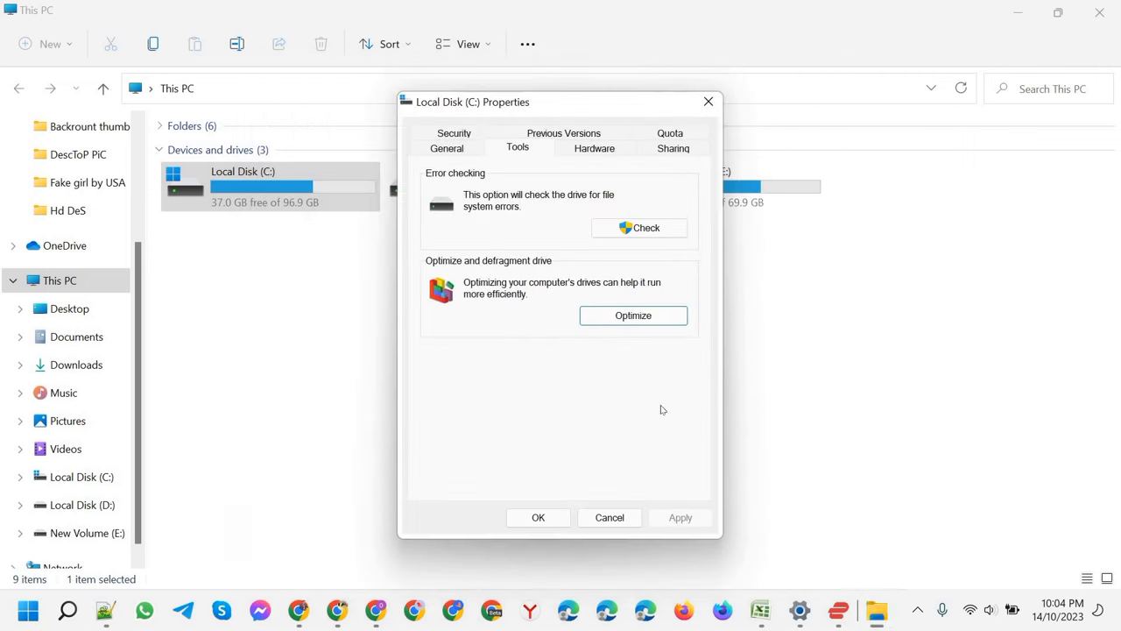
click(551, 518)
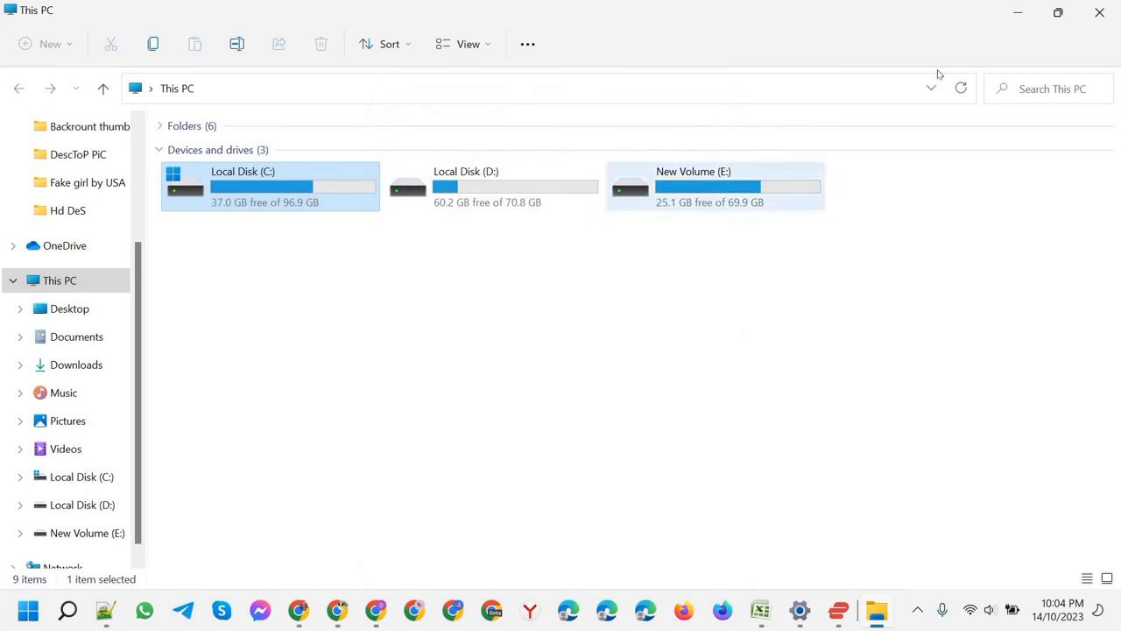
click(1100, 13)
Step: Create a new Word document on the desktop with the default name and open it
right_click(786, 167)
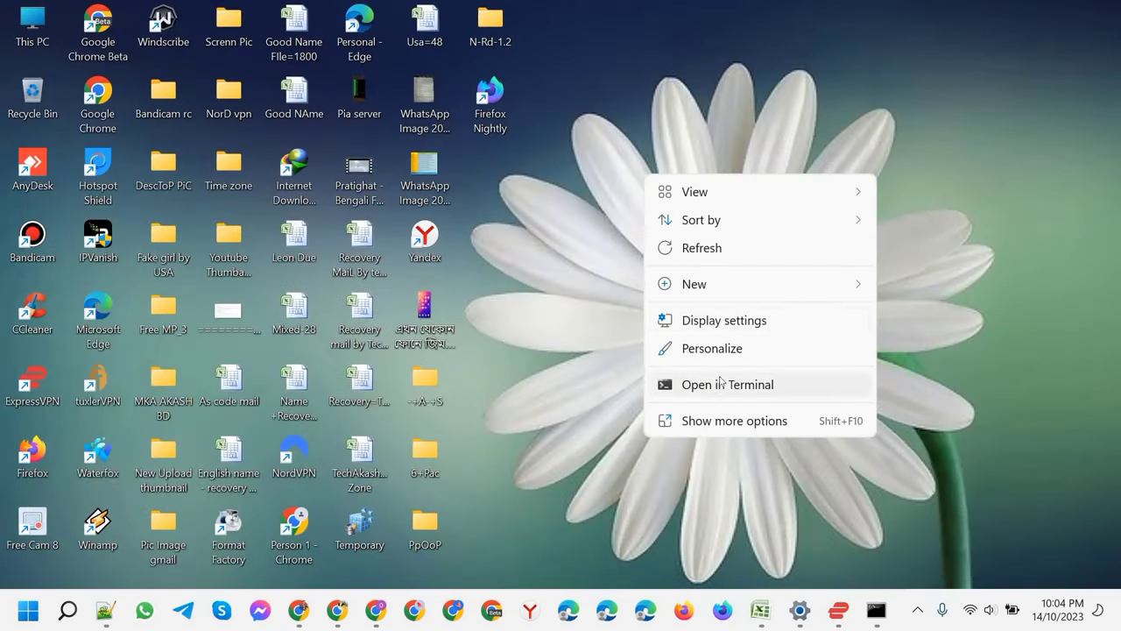
mouse_move(718, 290)
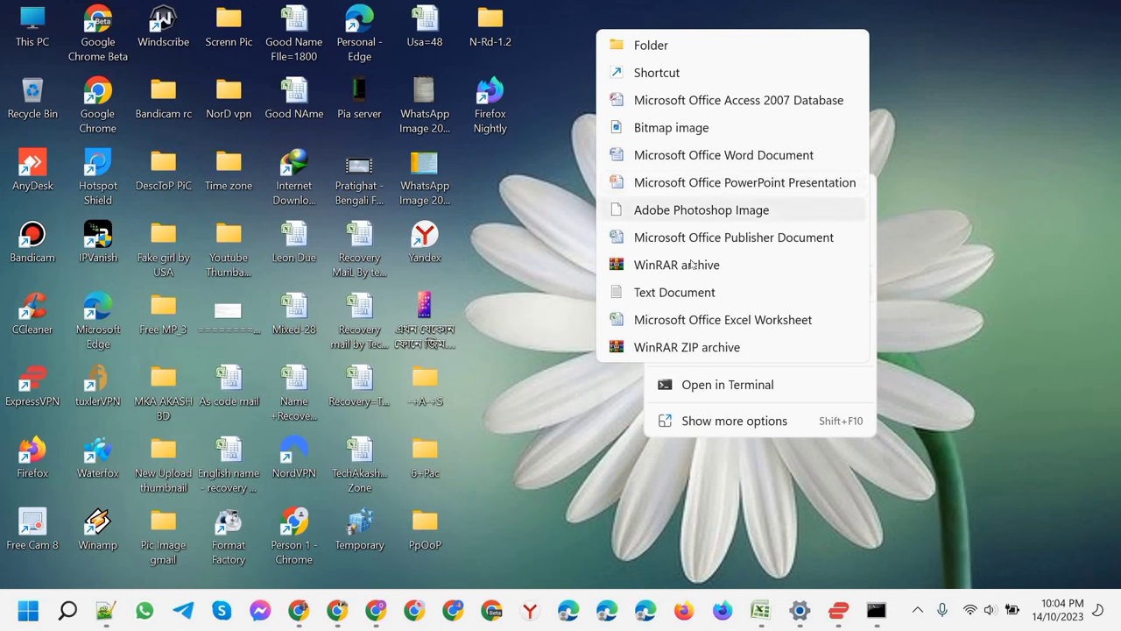
click(699, 155)
key(Return)
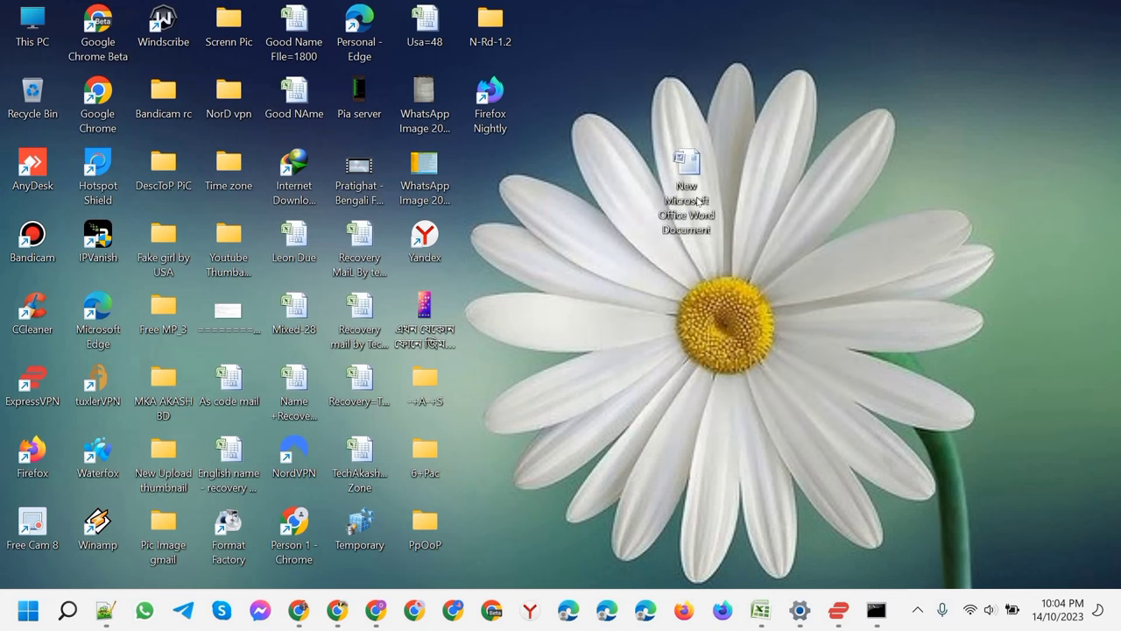
double_click(688, 167)
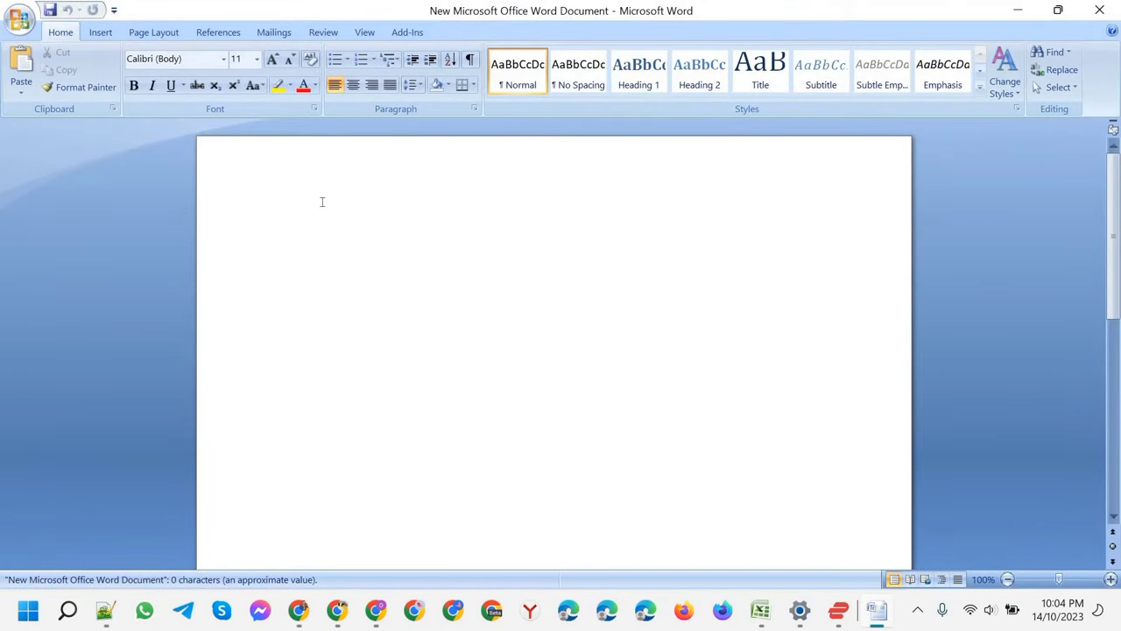
Step: At 36-point size, type 'Firefox Browser' and then 'Firefox Nightly Waterfox' on the next line
click(255, 59)
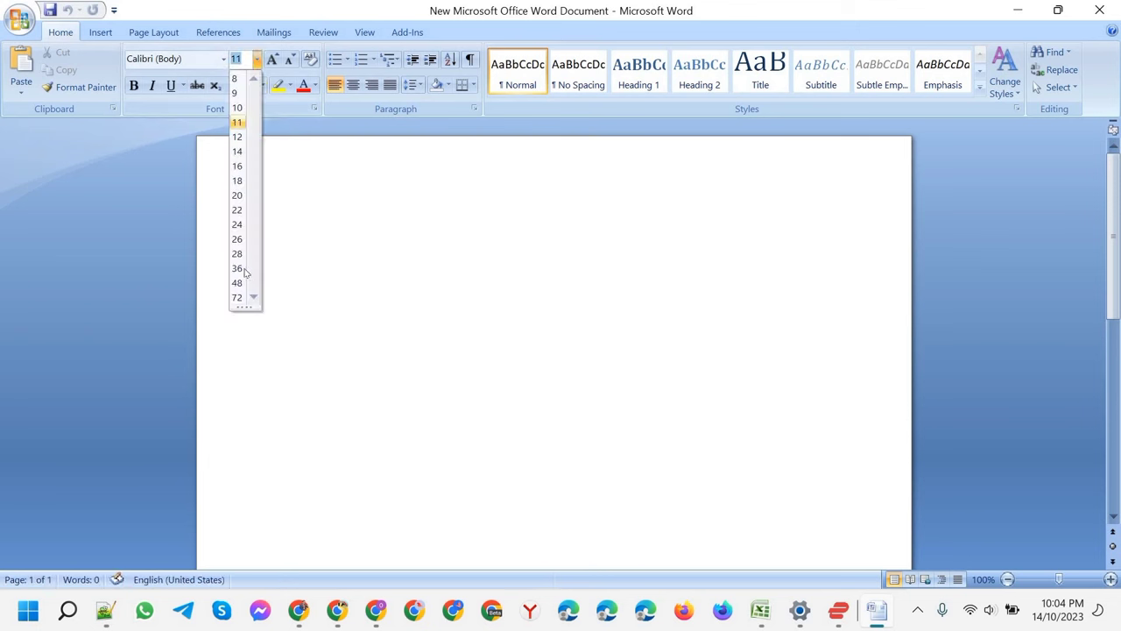
click(242, 263)
text(Fi)
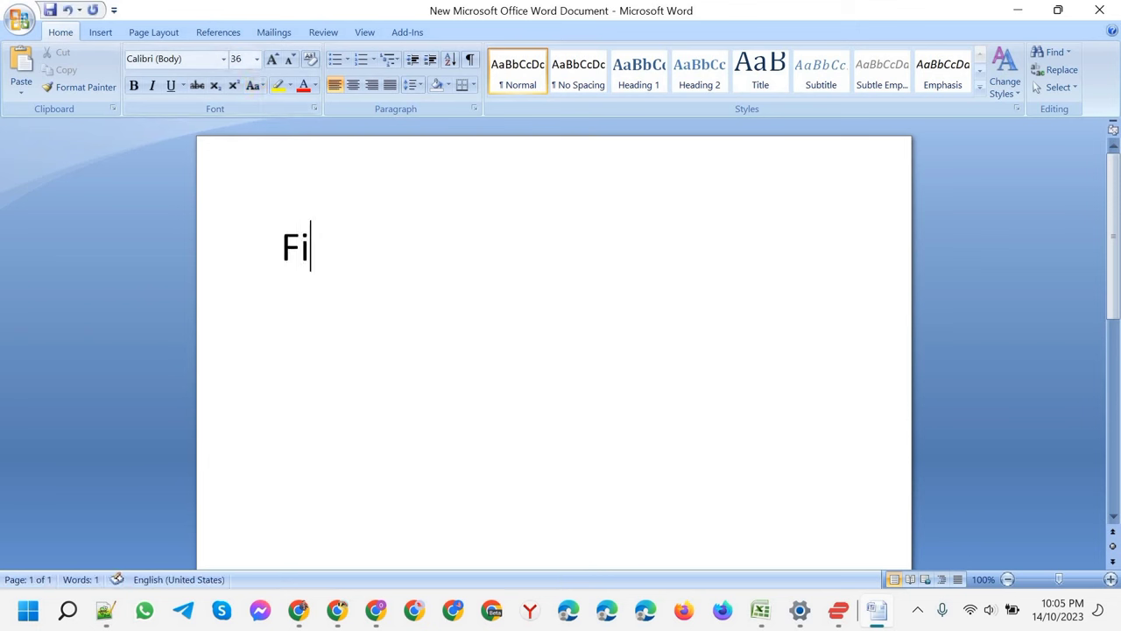
text(refox Browser)
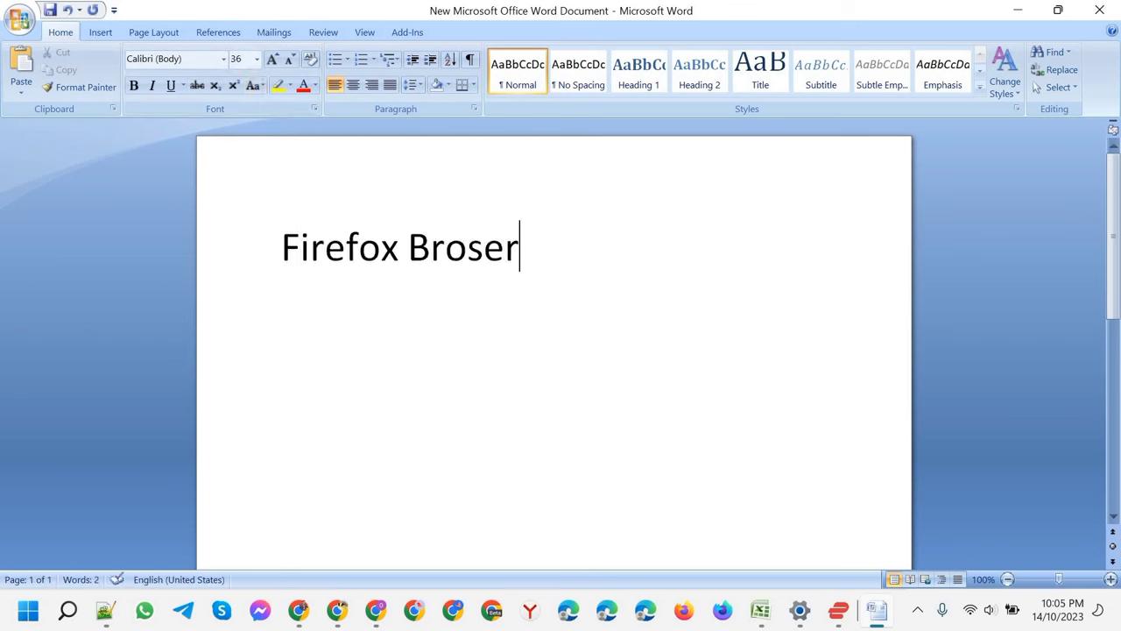
key(BackSpace)
key(BackSpace)
key(BackSpace)
text(wser)
key(Return)
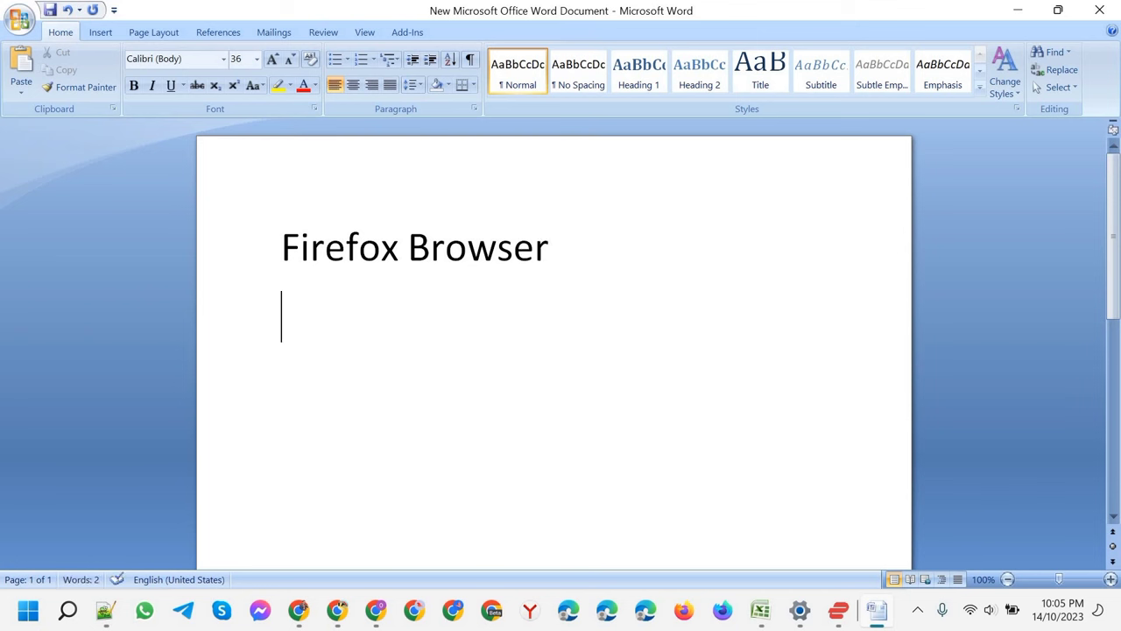
text(Firefox Nigh)
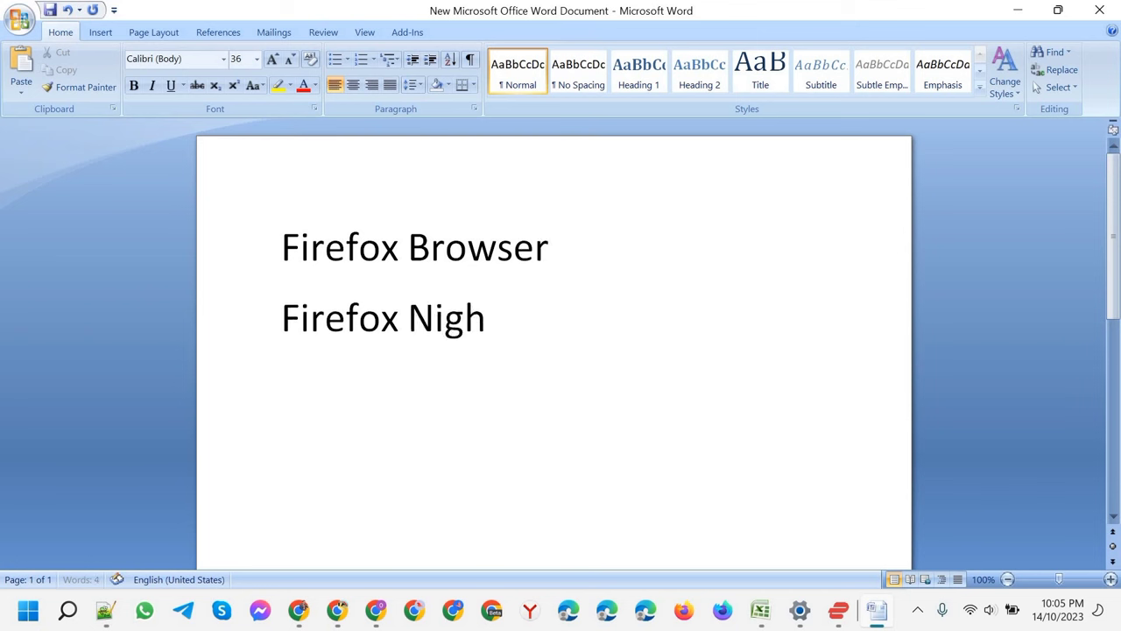
text(tly Waterfox)
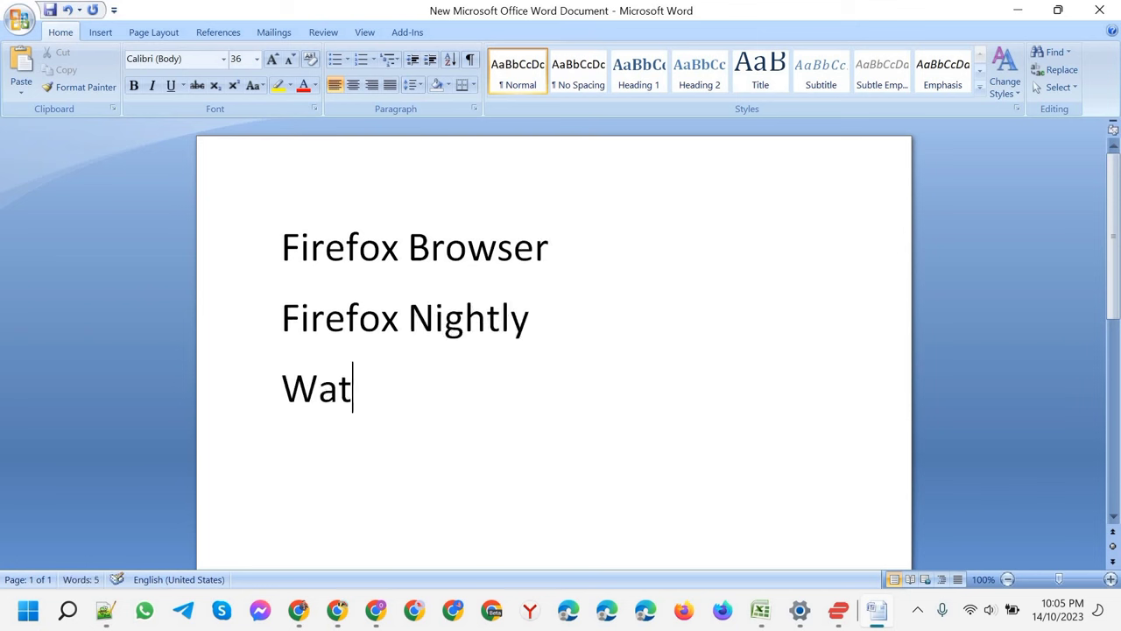
Step: Put Waterfox on its own line, add an 'Express VPN' line and select it
drag(480, 408, 350, 390)
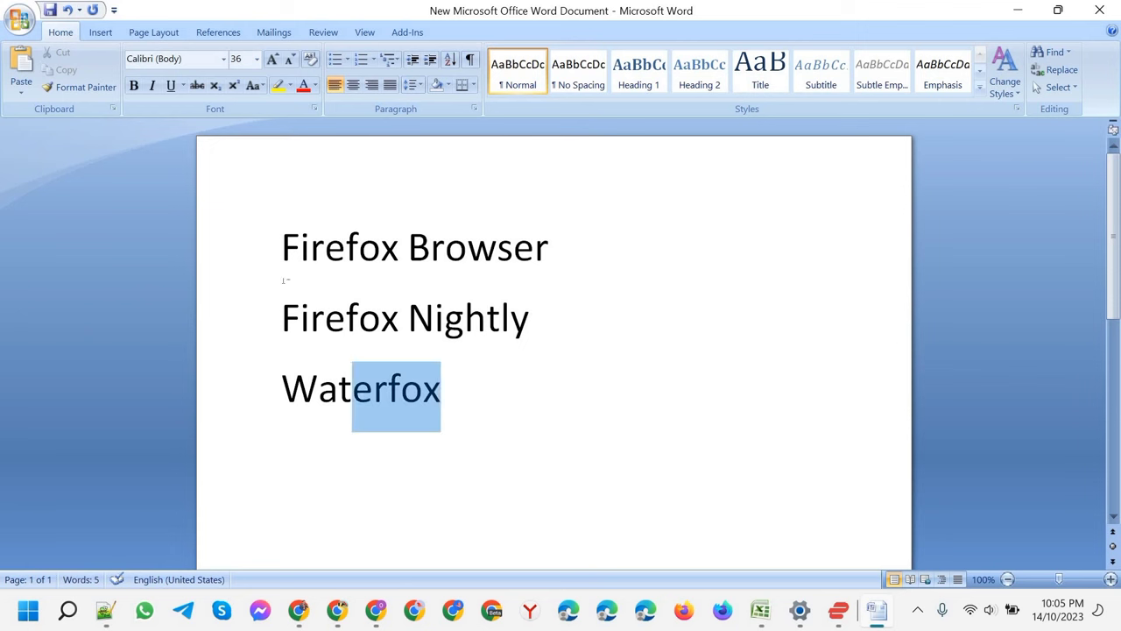
key(ctrl+a)
click(481, 420)
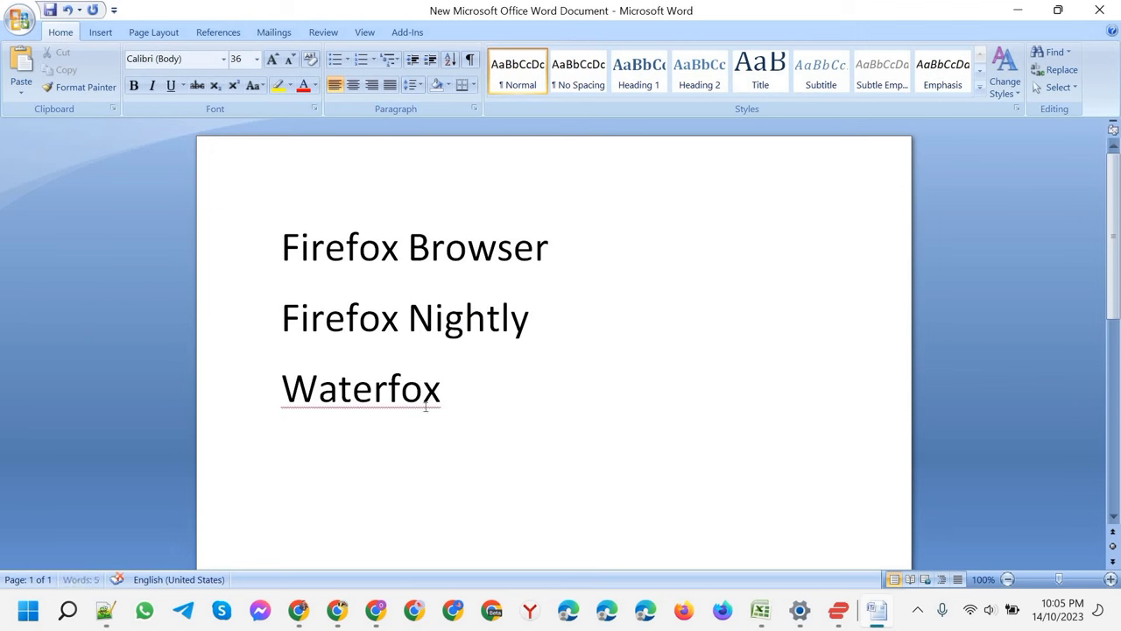
key(Return)
text(Express)
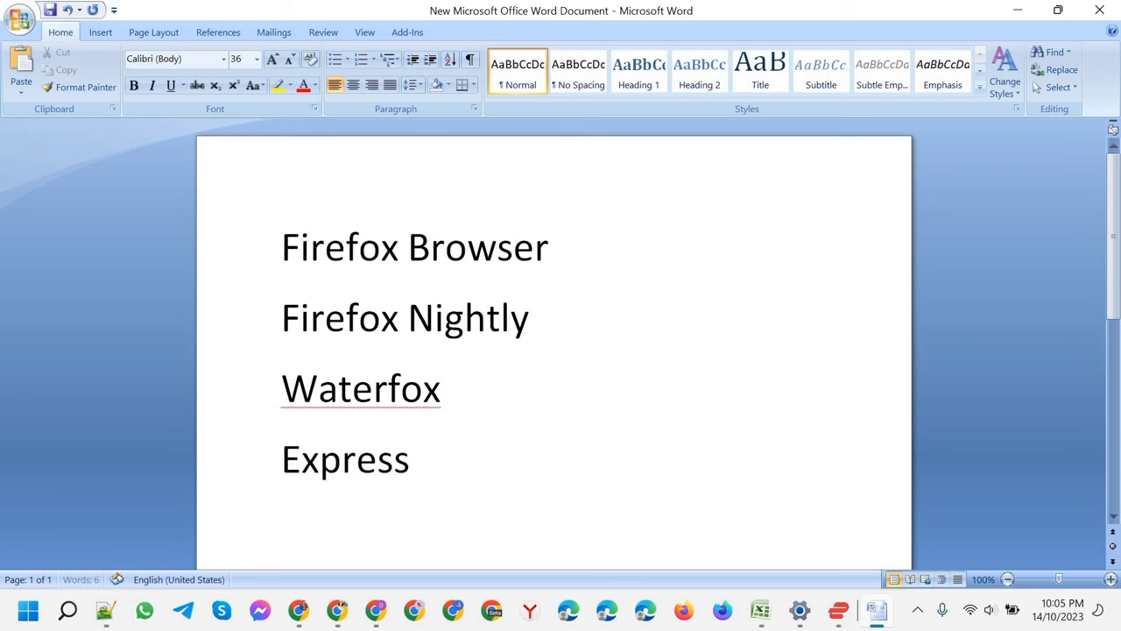
text( VPN)
key(Return)
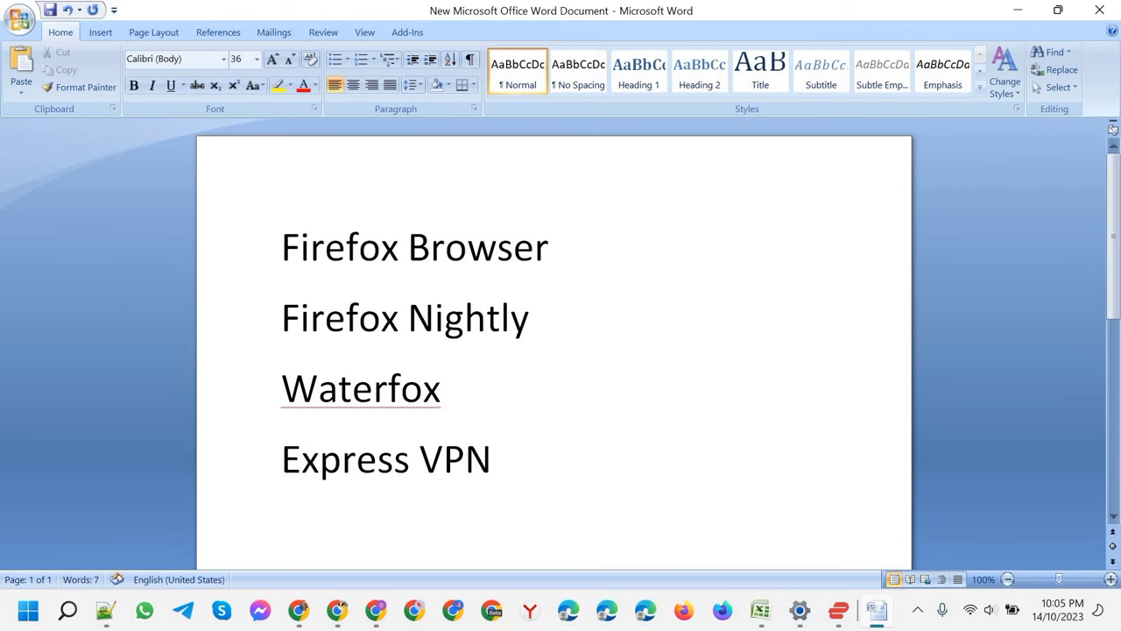
scroll(560, 350, down, 1)
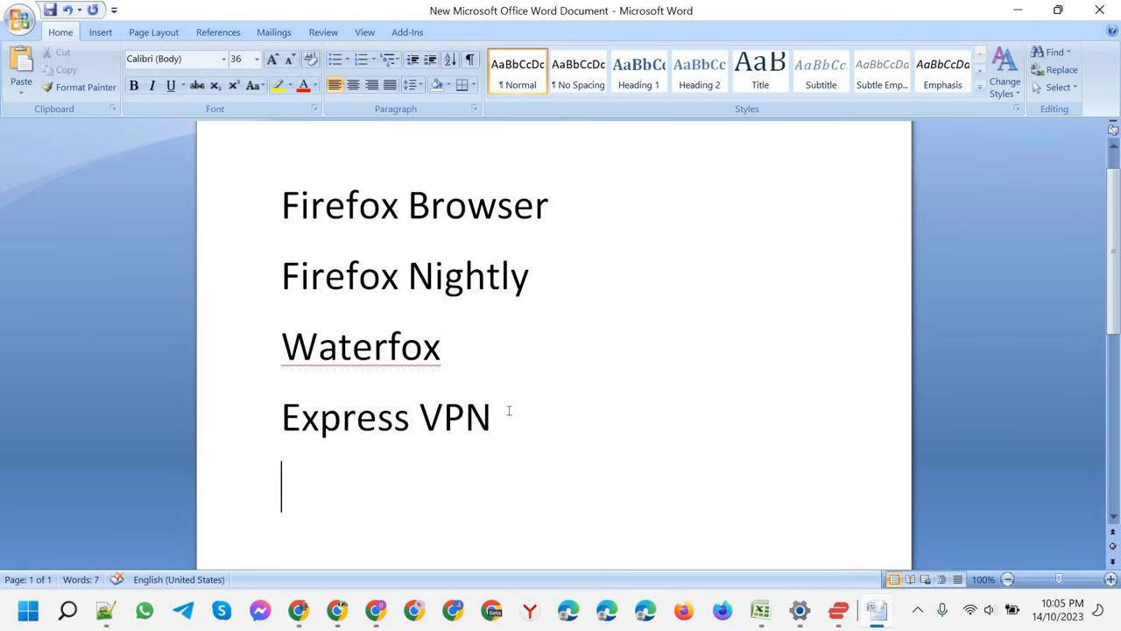
drag(508, 410, 282, 417)
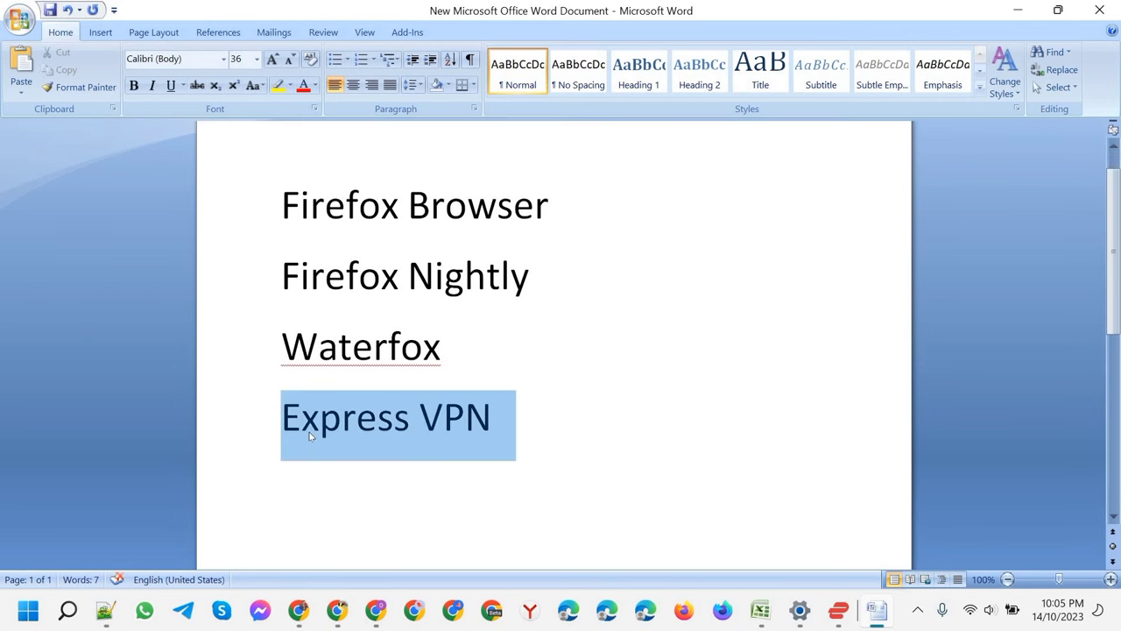
Step: Highlight Express VPN in yellow and Firefox Browser, Firefox Nightly and Waterfox in green
click(279, 85)
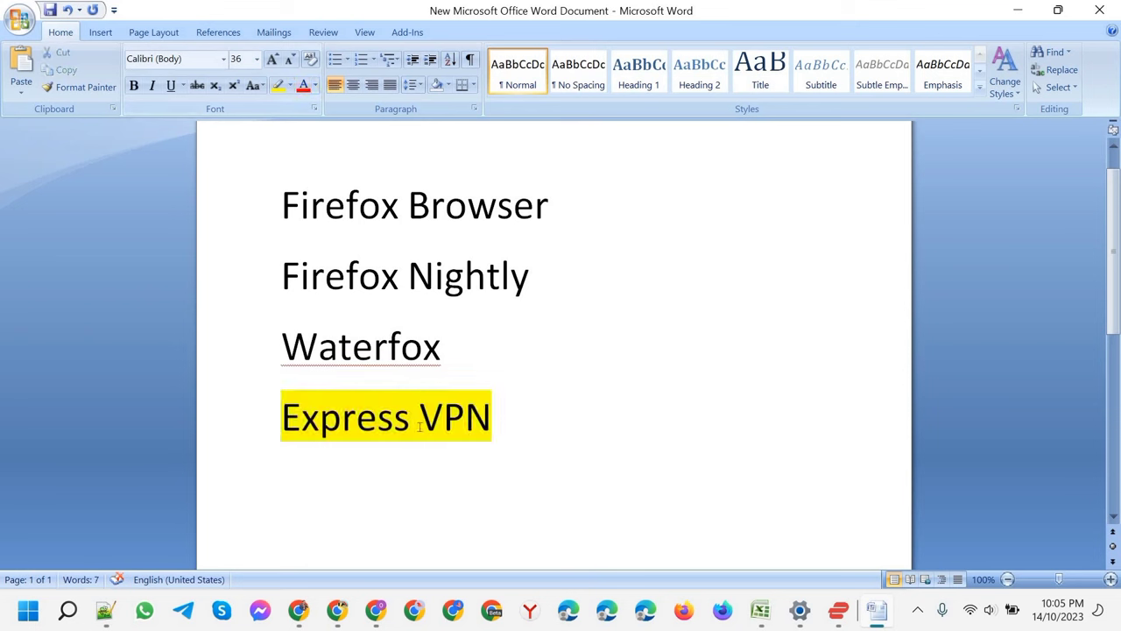
drag(444, 357, 288, 155)
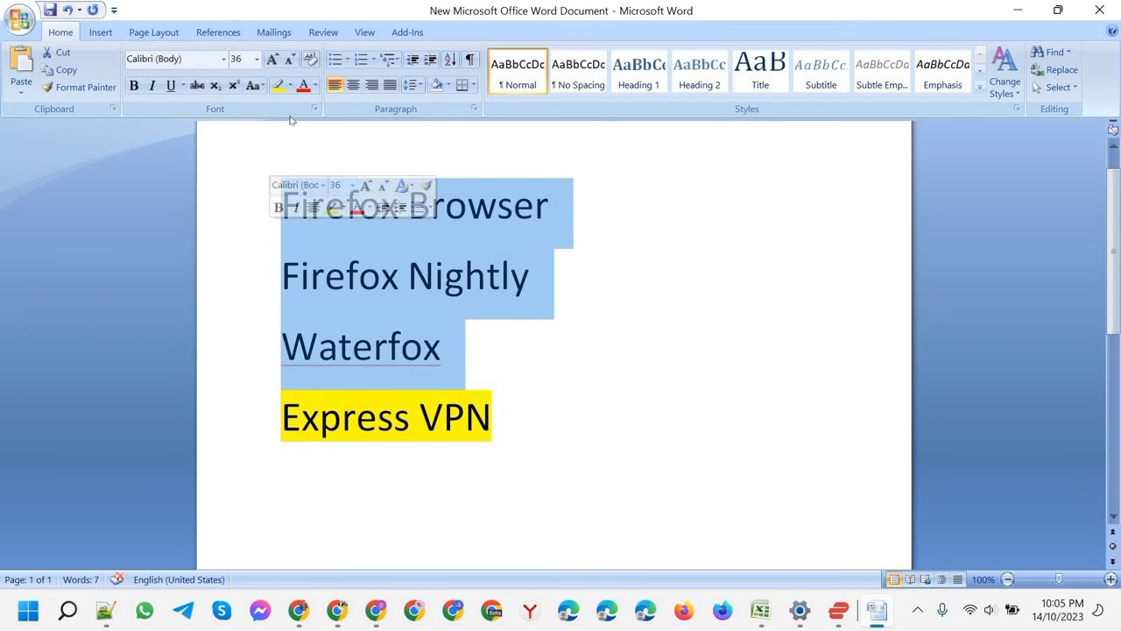
click(289, 85)
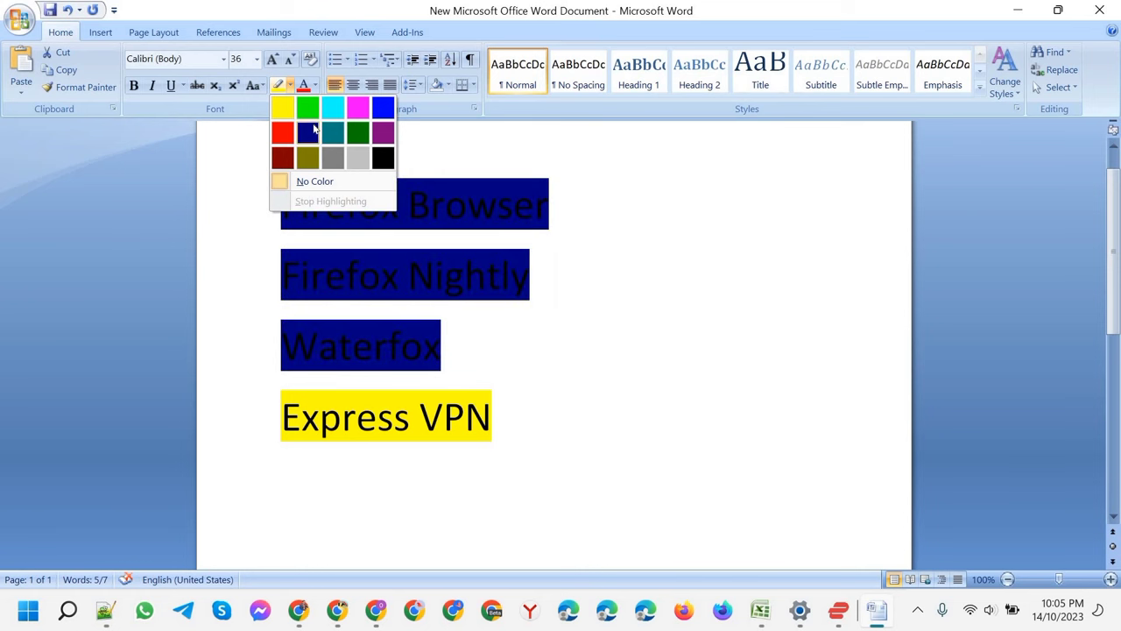
click(302, 111)
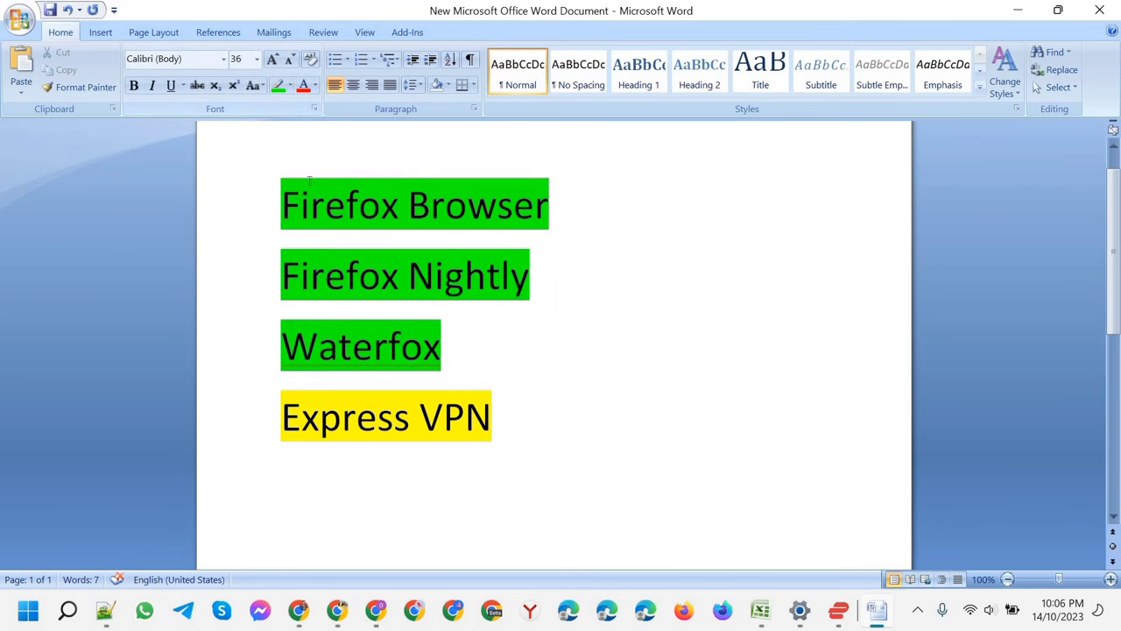
click(498, 422)
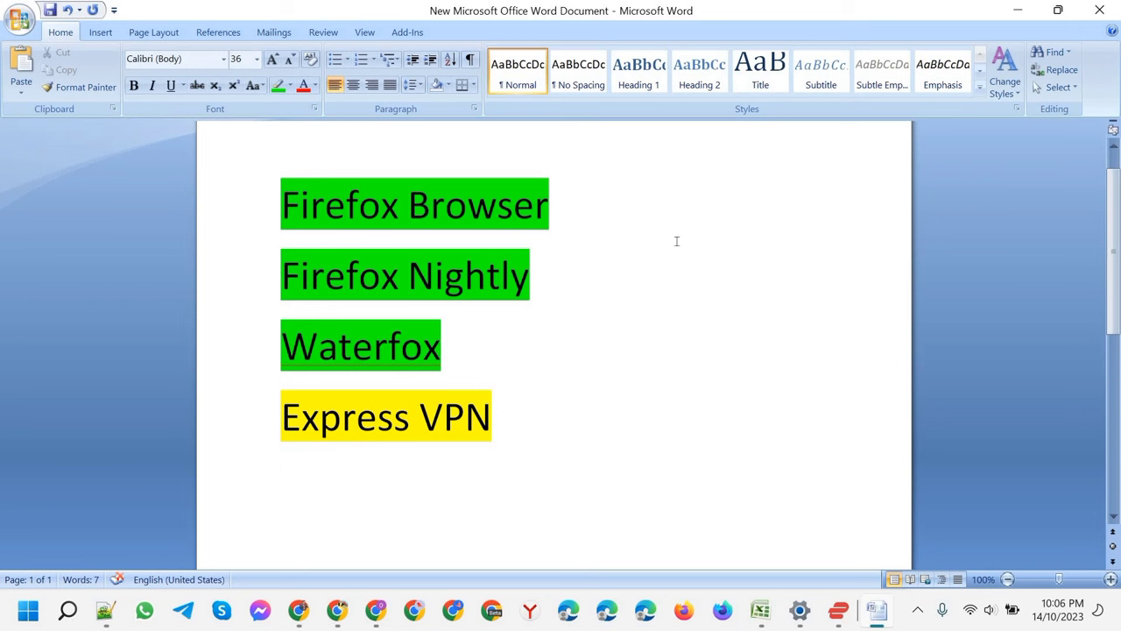
Step: Add a 'Temporary file' line in red text with green highlighting
text(Temp)
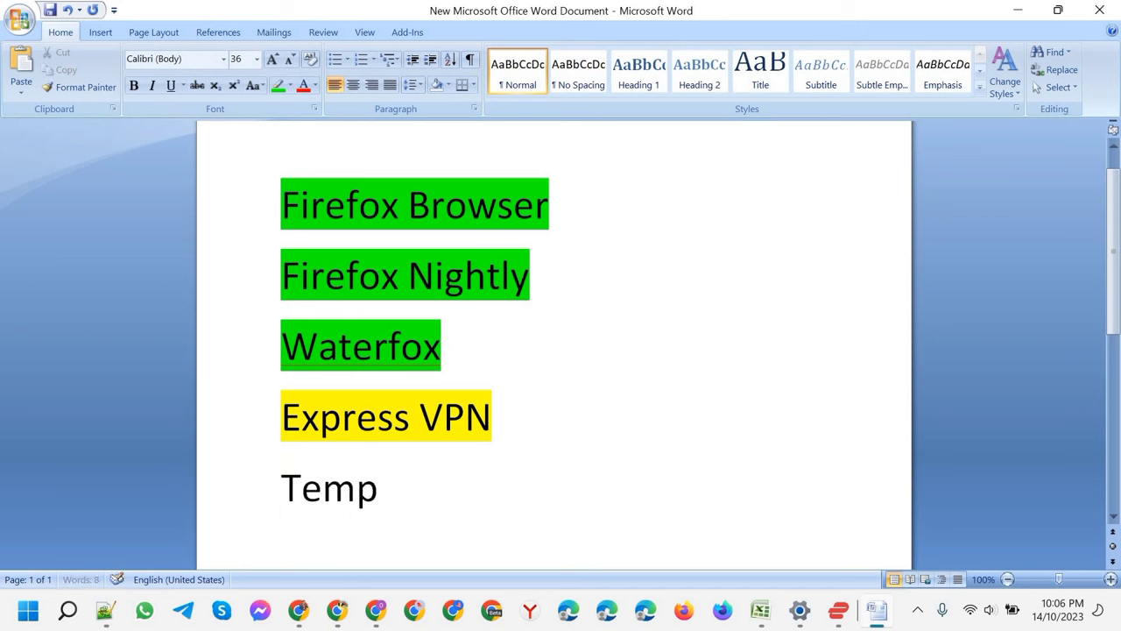
text(orary)
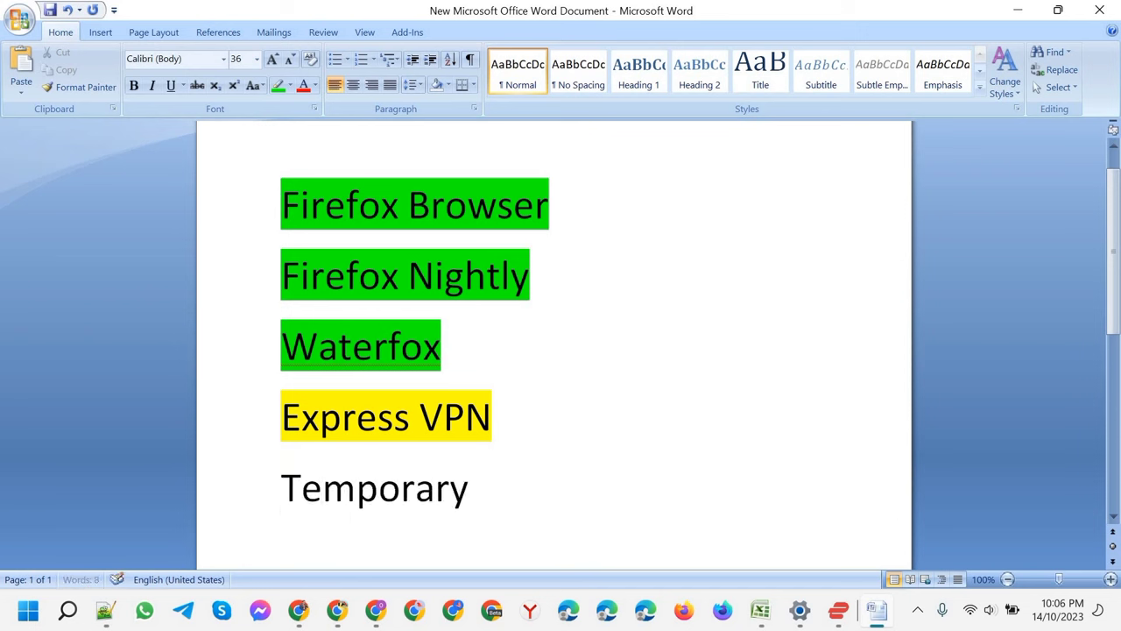
text( file)
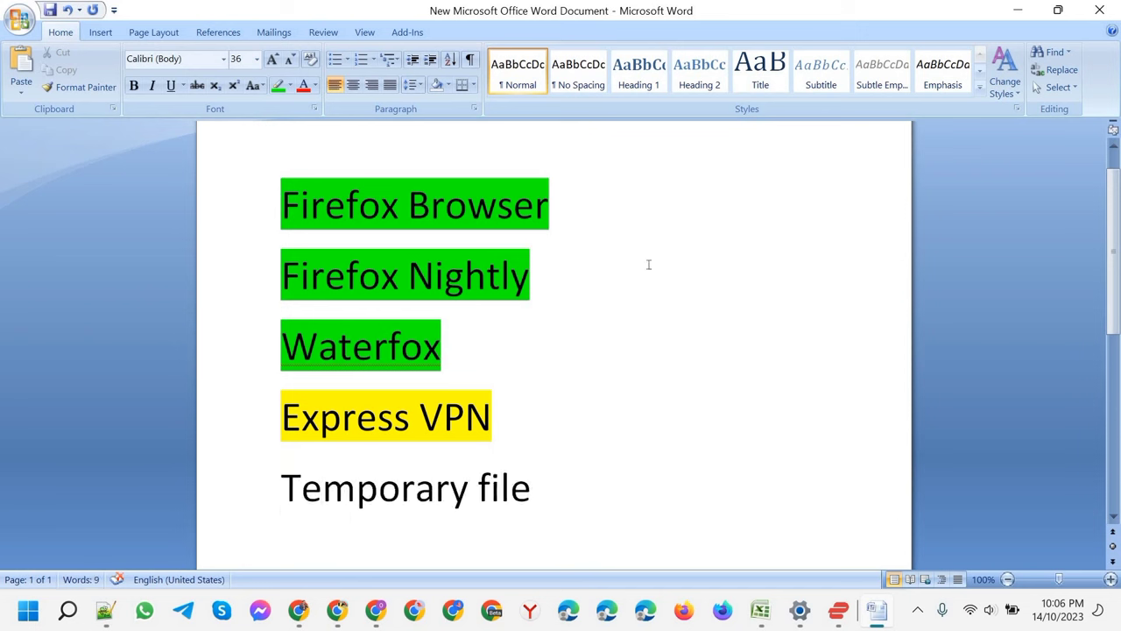
triple_click(503, 502)
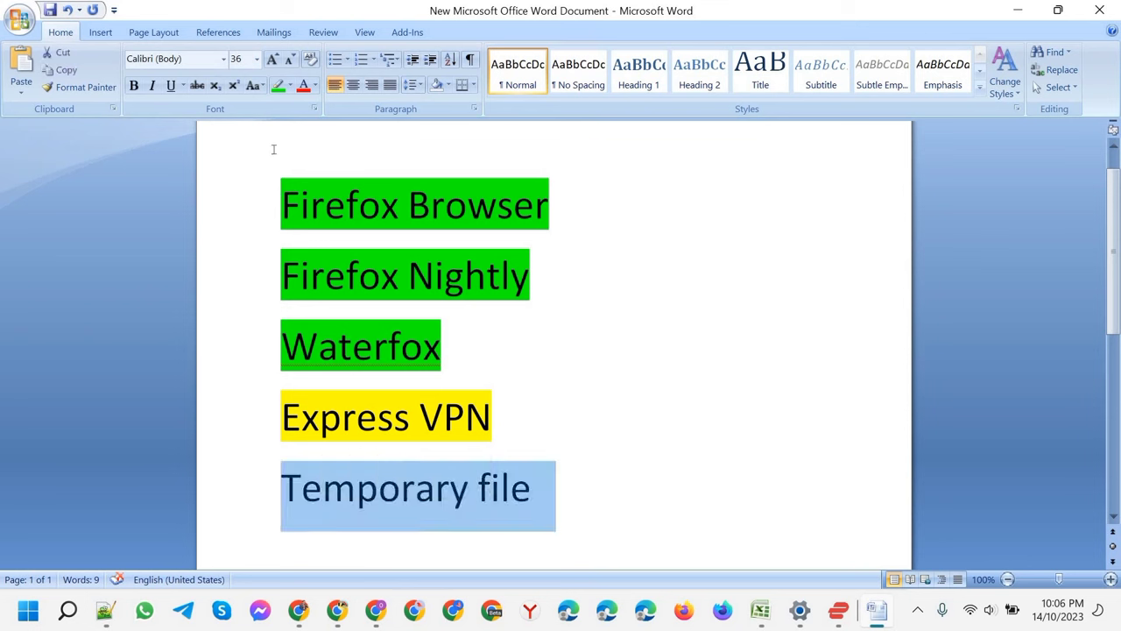
click(307, 91)
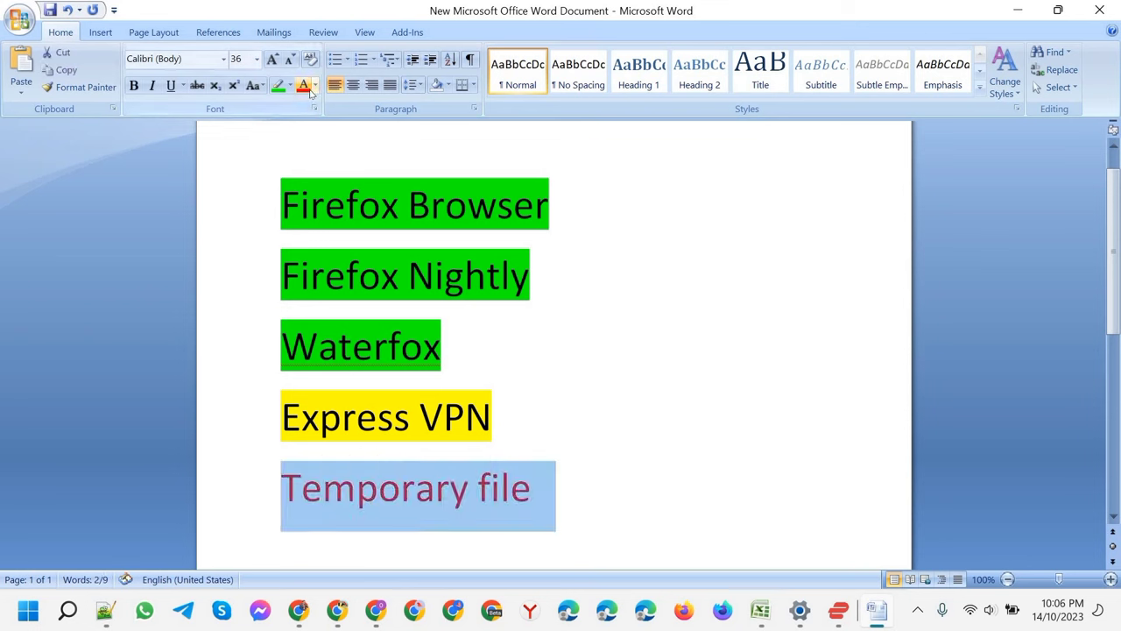
click(278, 87)
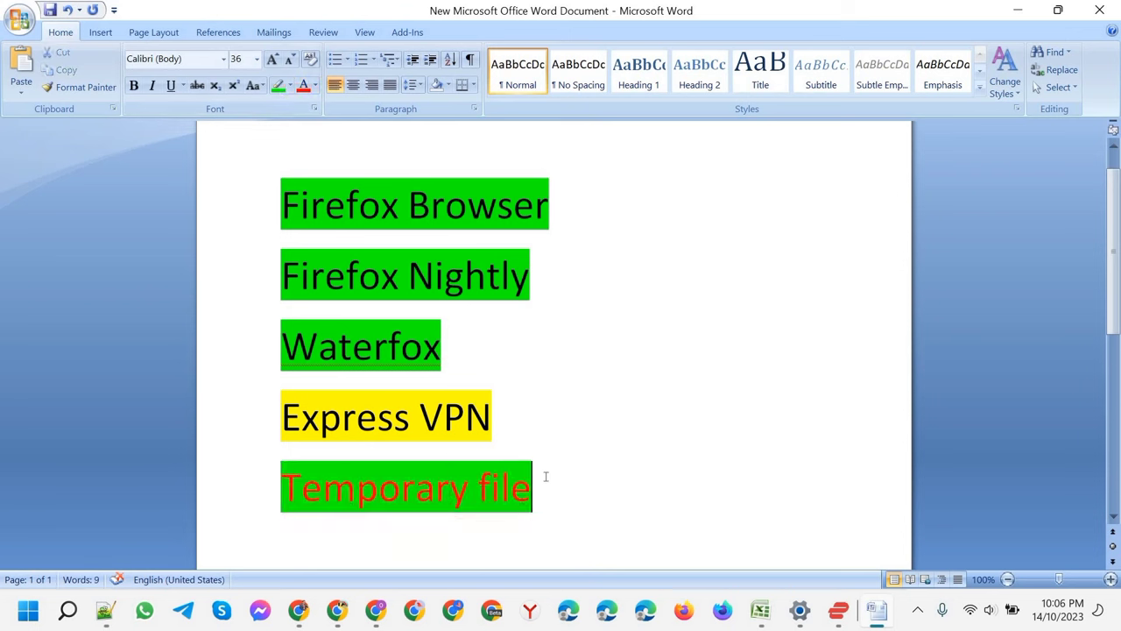
Step: Add a 'Ccleaner' line below it, correcting the 'Ccleanner' typo
key(Return)
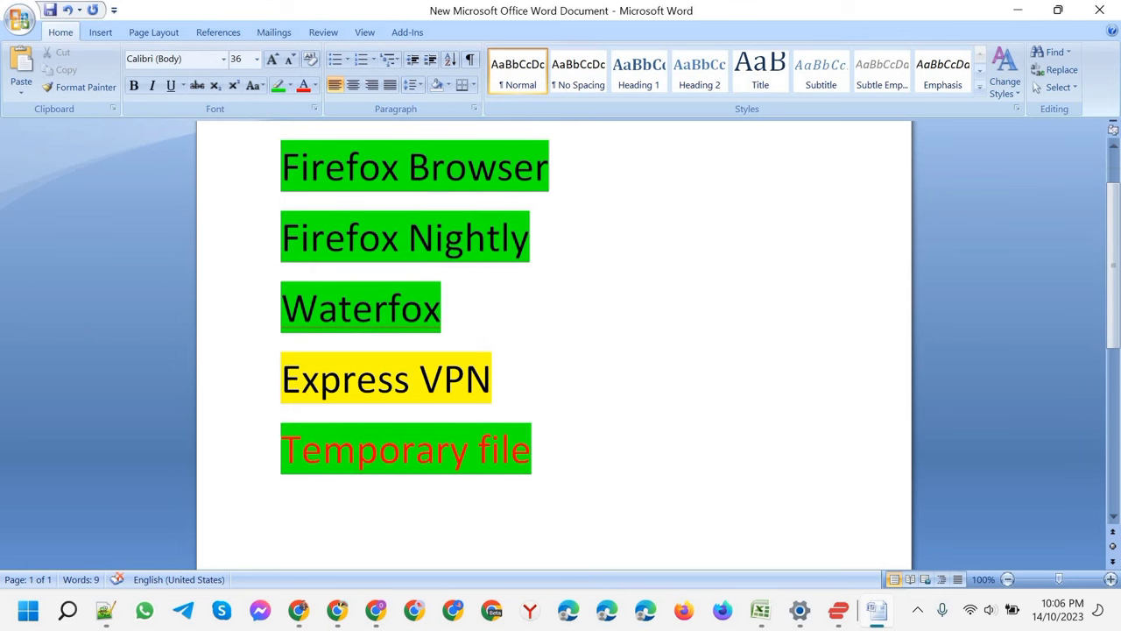
text(Cc)
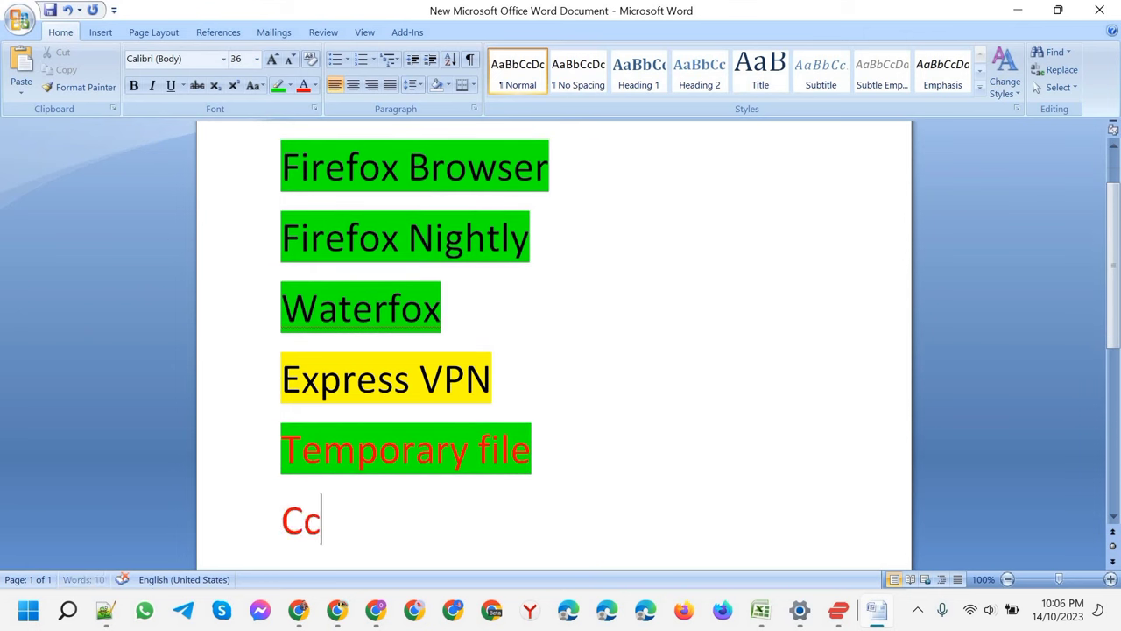
text(leanner)
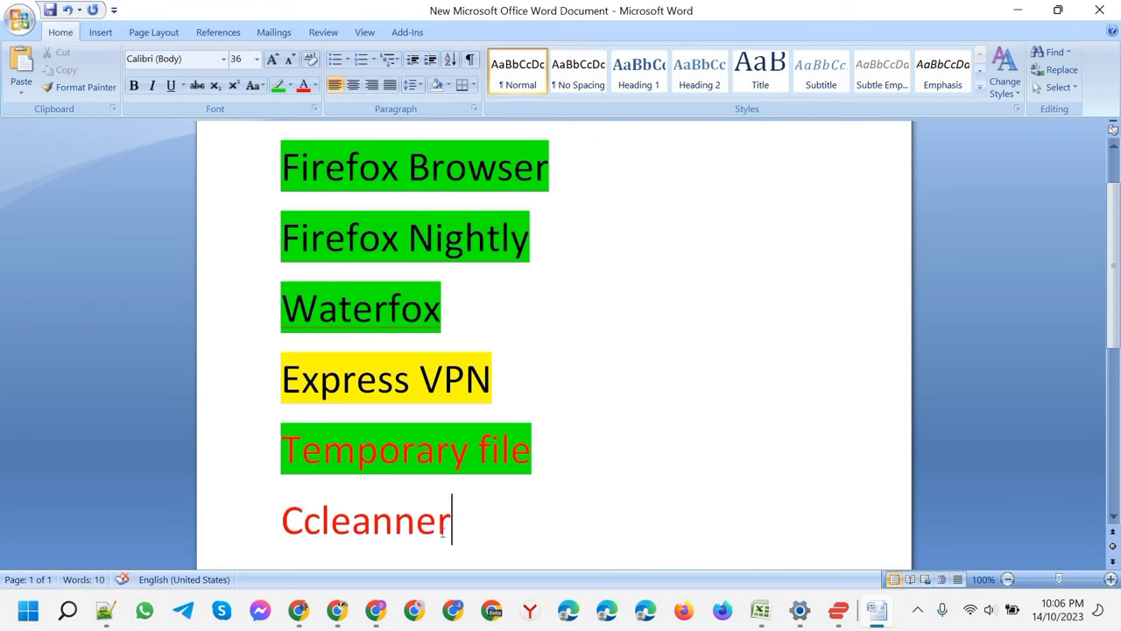
click(394, 523)
key(BackSpace)
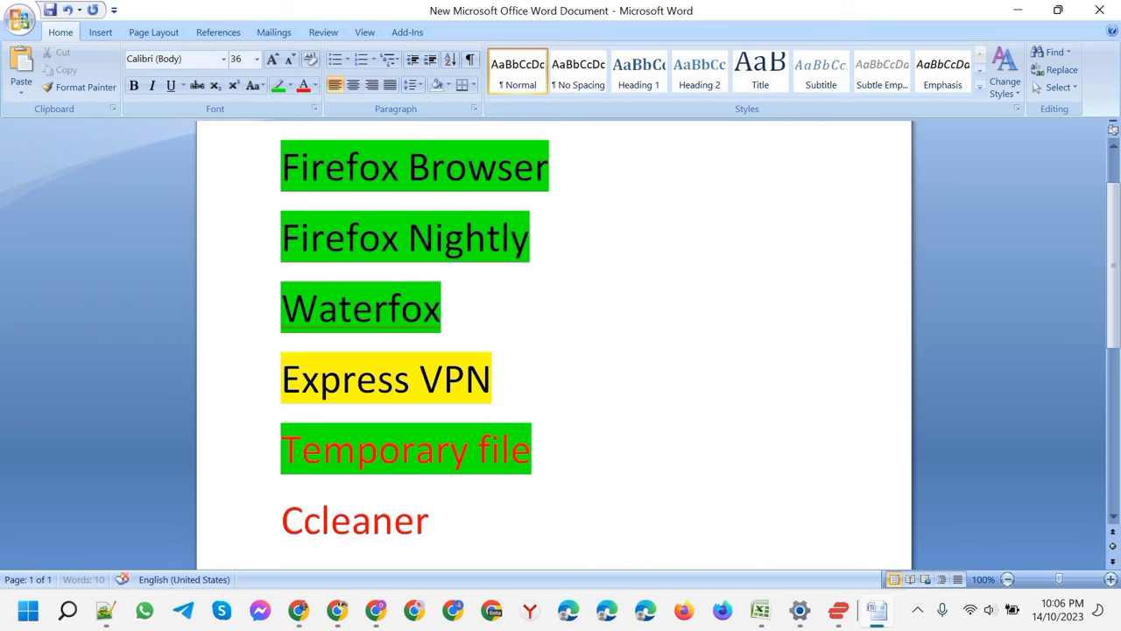
Step: In a new Chrome window, search for ccleaner and start the free CCleaner download
click(1017, 10)
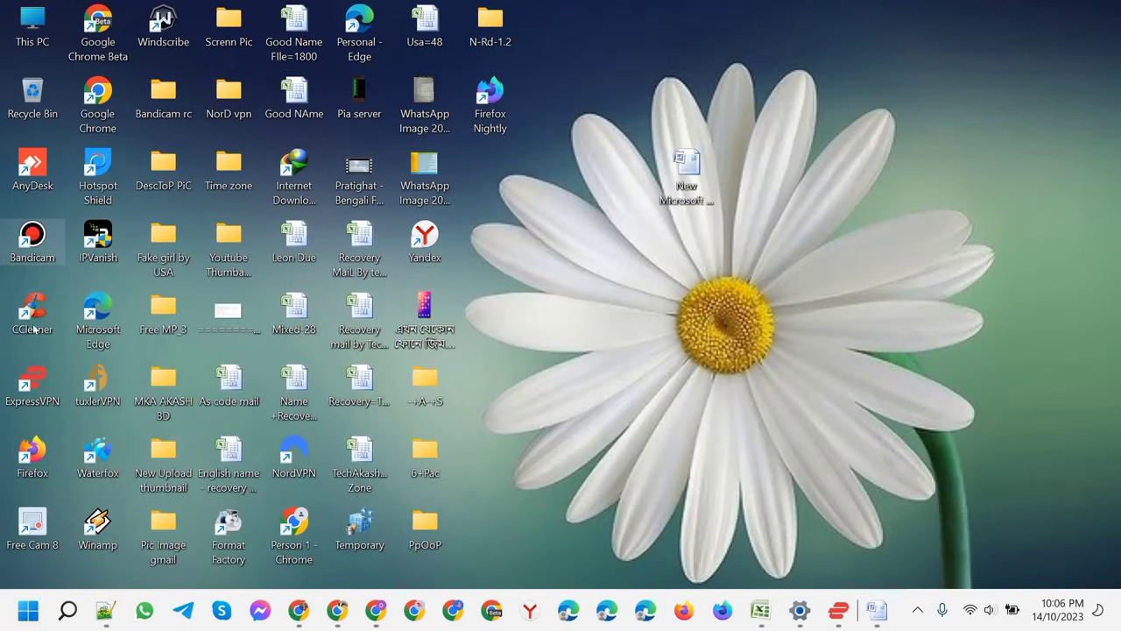
mouse_move(33, 328)
mouse_down()
mouse_move(648, 311)
mouse_move(651, 324)
mouse_move(37, 331)
mouse_up()
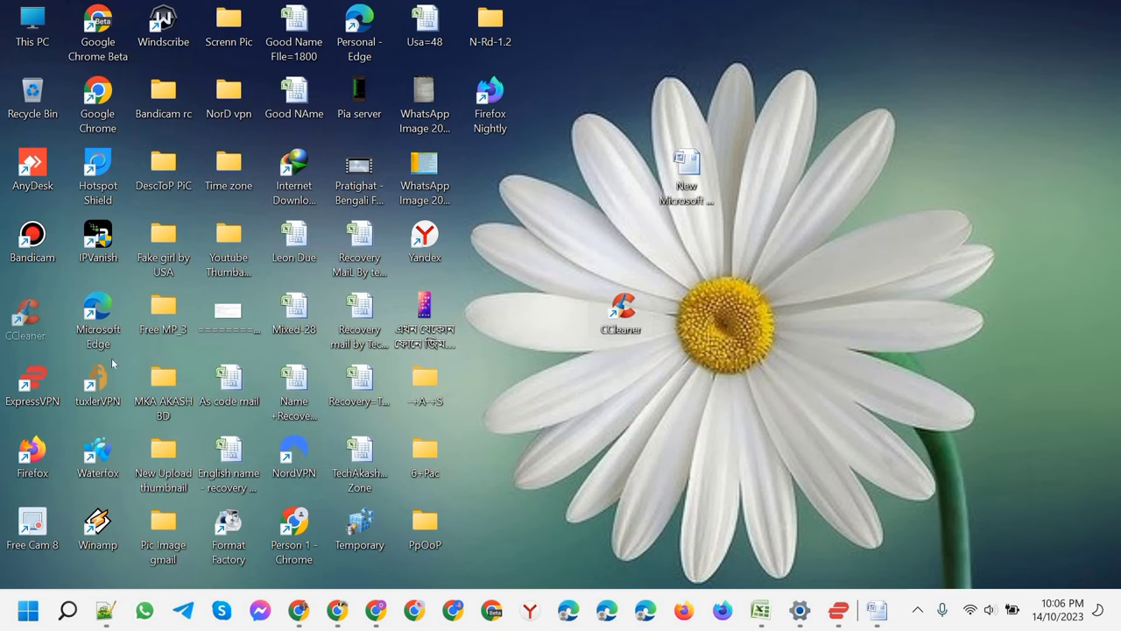
click(453, 612)
double_click(560, 34)
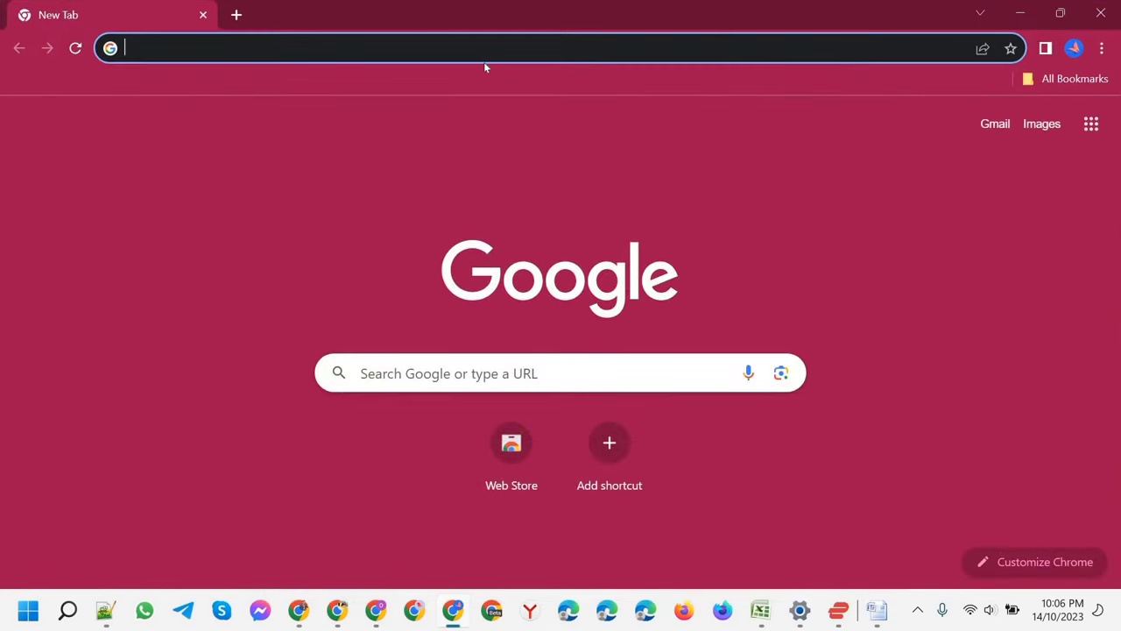
text(ccleaner)
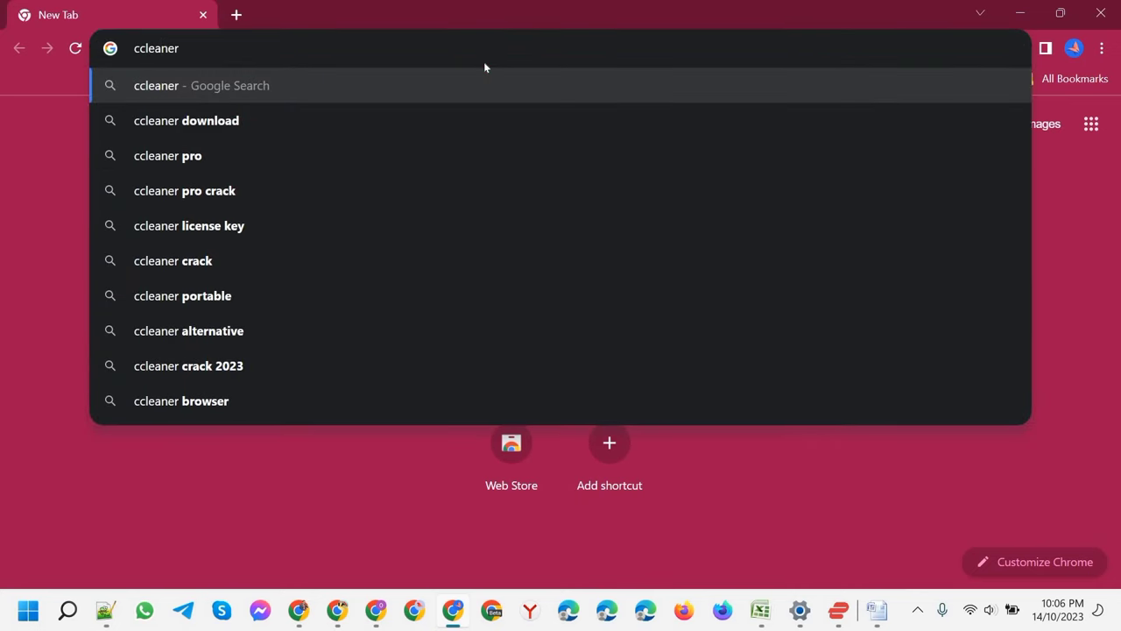
click(259, 124)
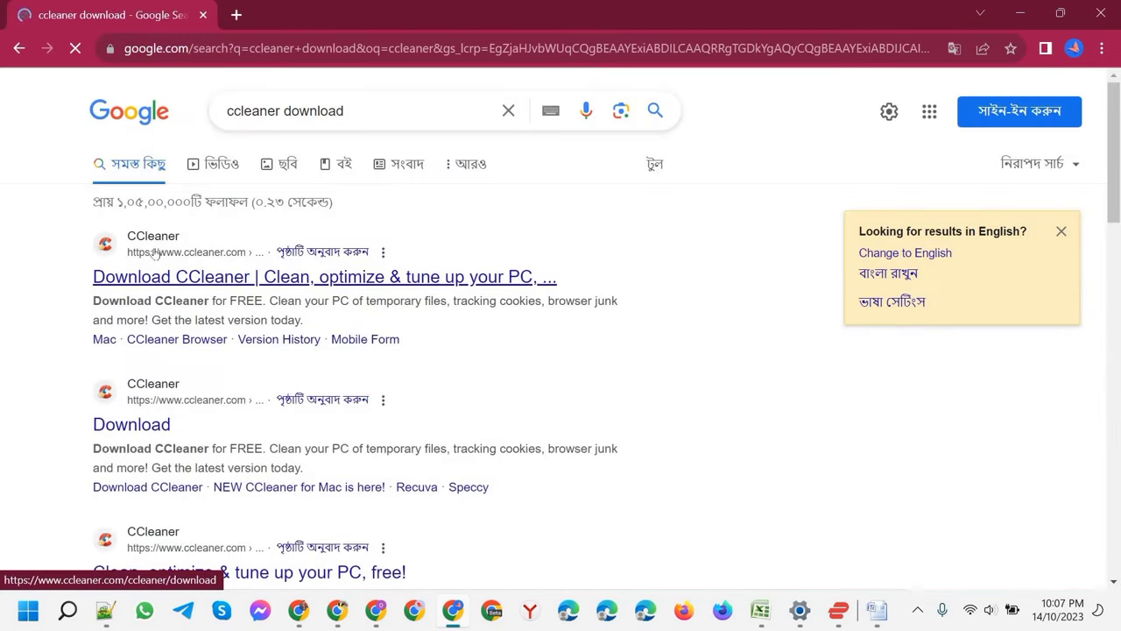
click(154, 251)
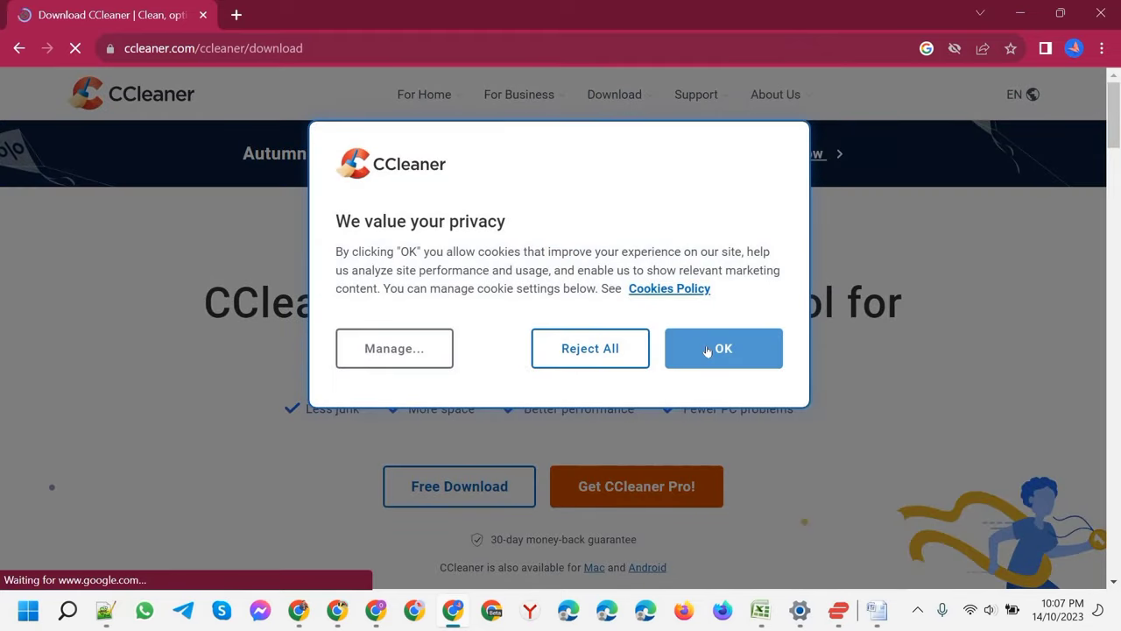
click(688, 350)
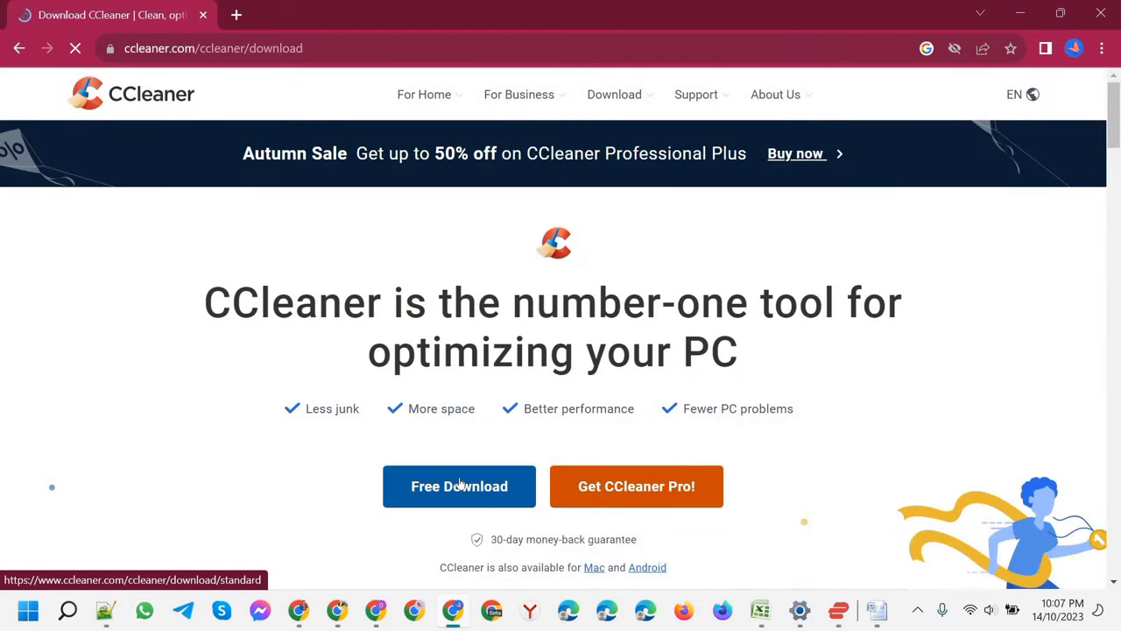
click(456, 482)
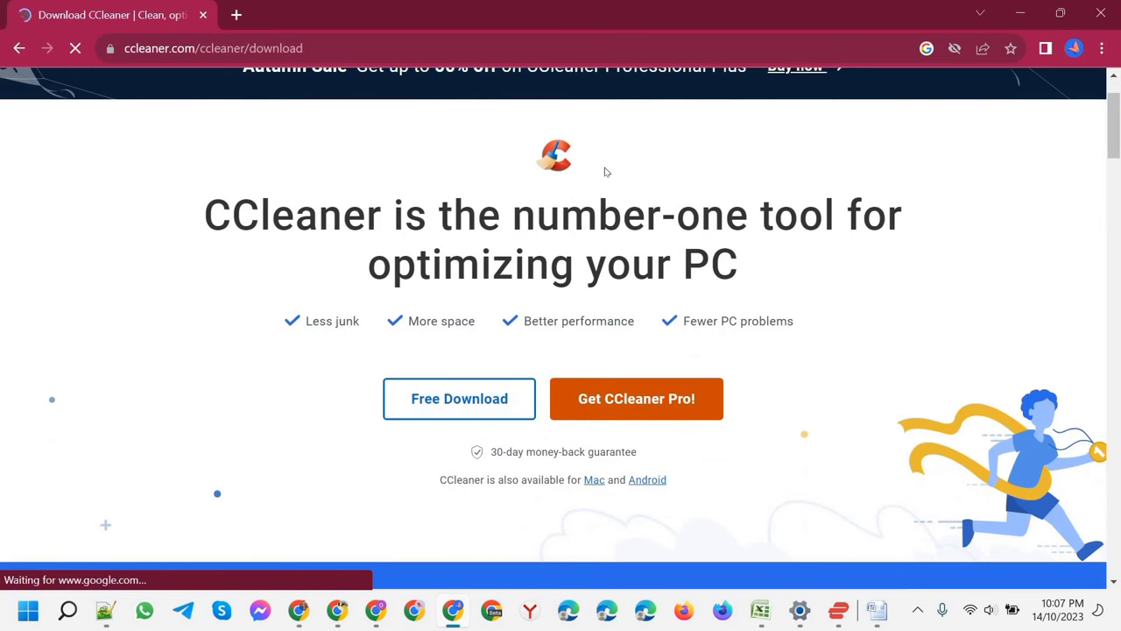
Step: Clear Chrome's browsing data for all time and close Chrome
key(ctrl+shift+Delete)
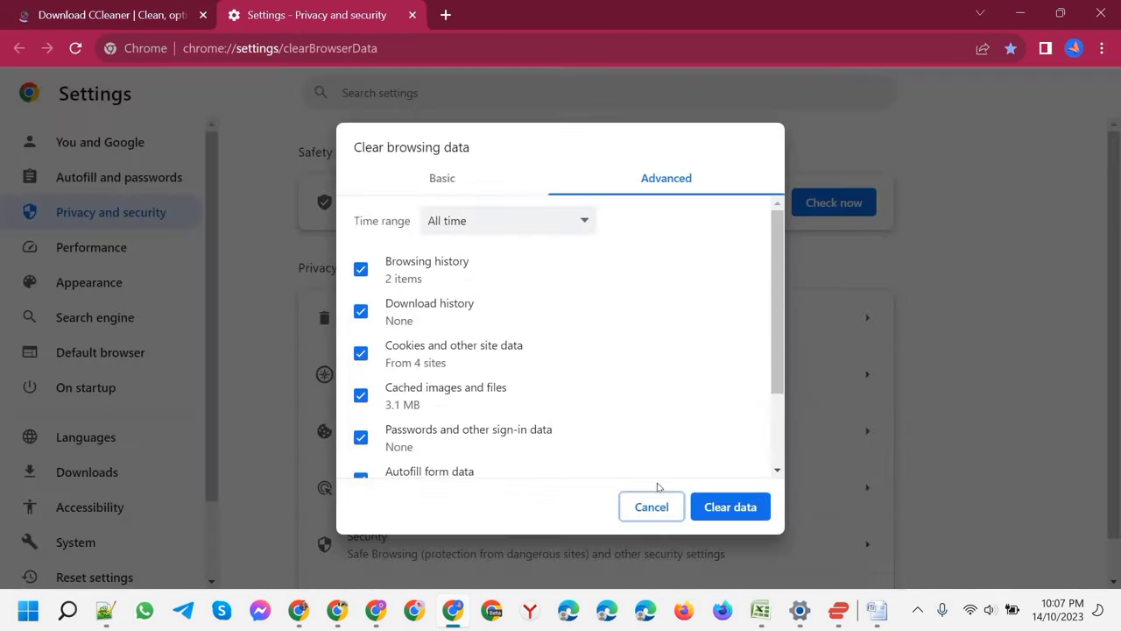
click(723, 508)
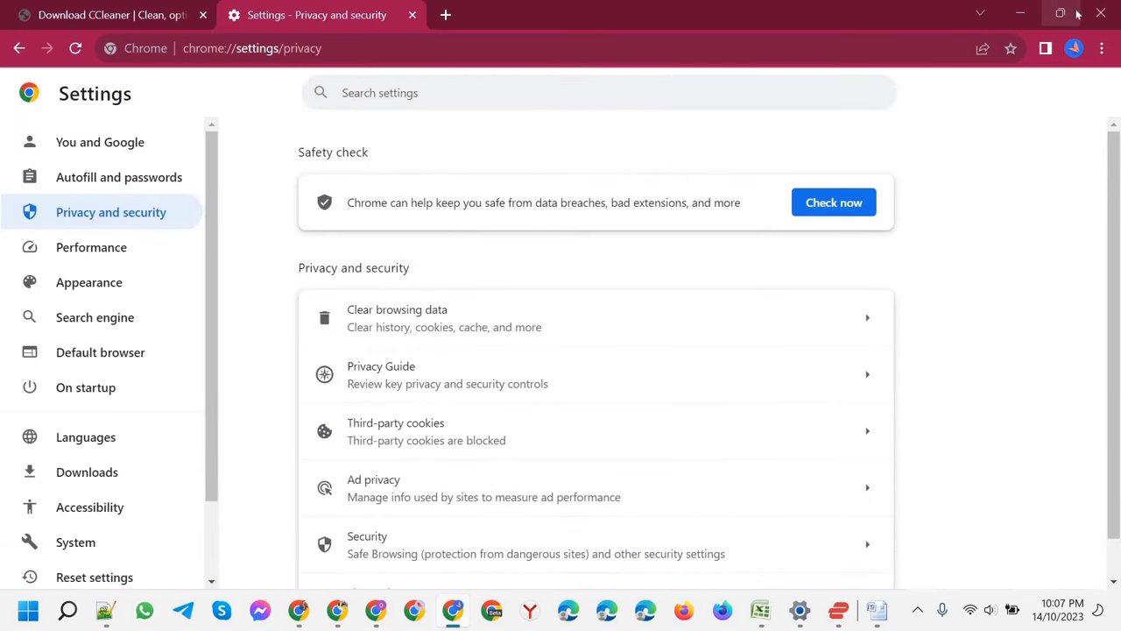
click(1116, 14)
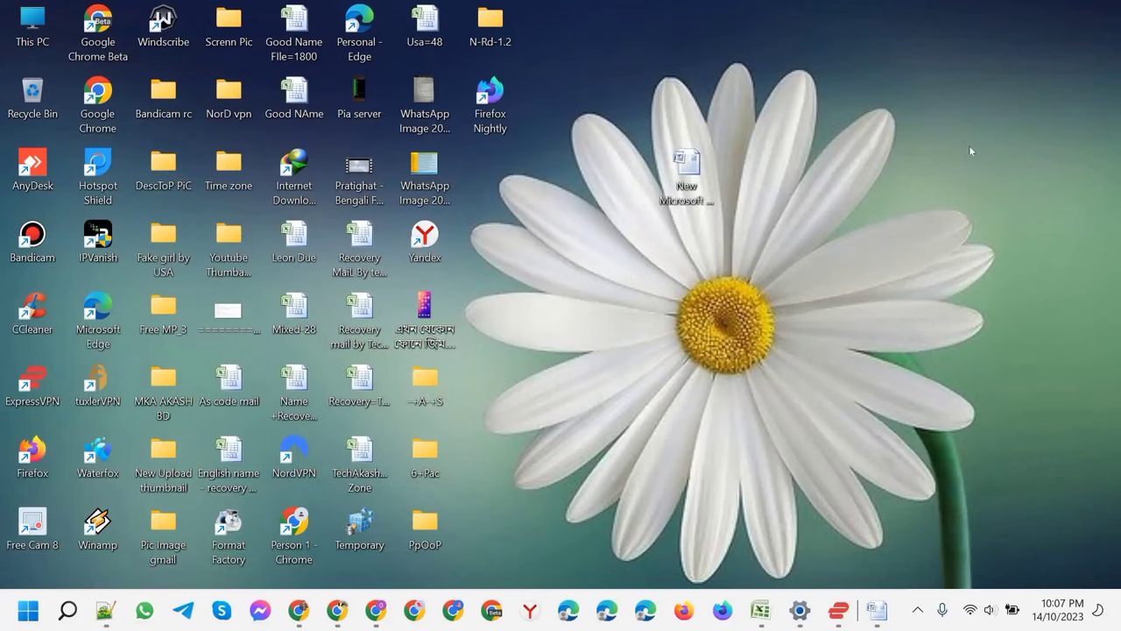
Step: Tidy and refresh the desktop, then connect ExpressVPN to USA - Dallas
drag(525, 201, 491, 176)
right_click(780, 140)
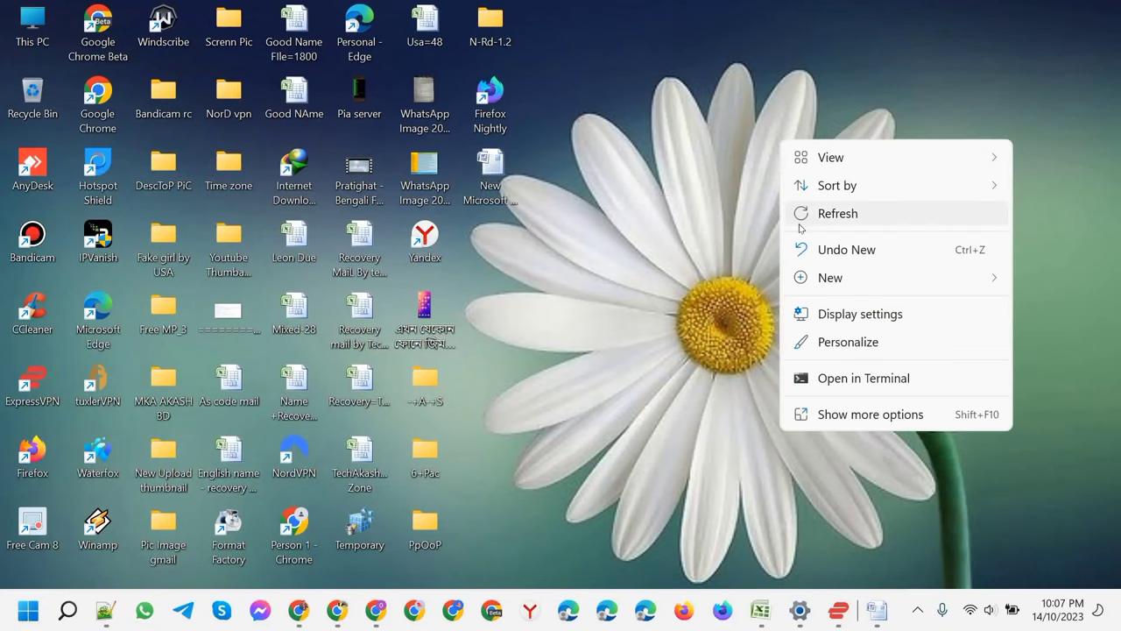
click(799, 223)
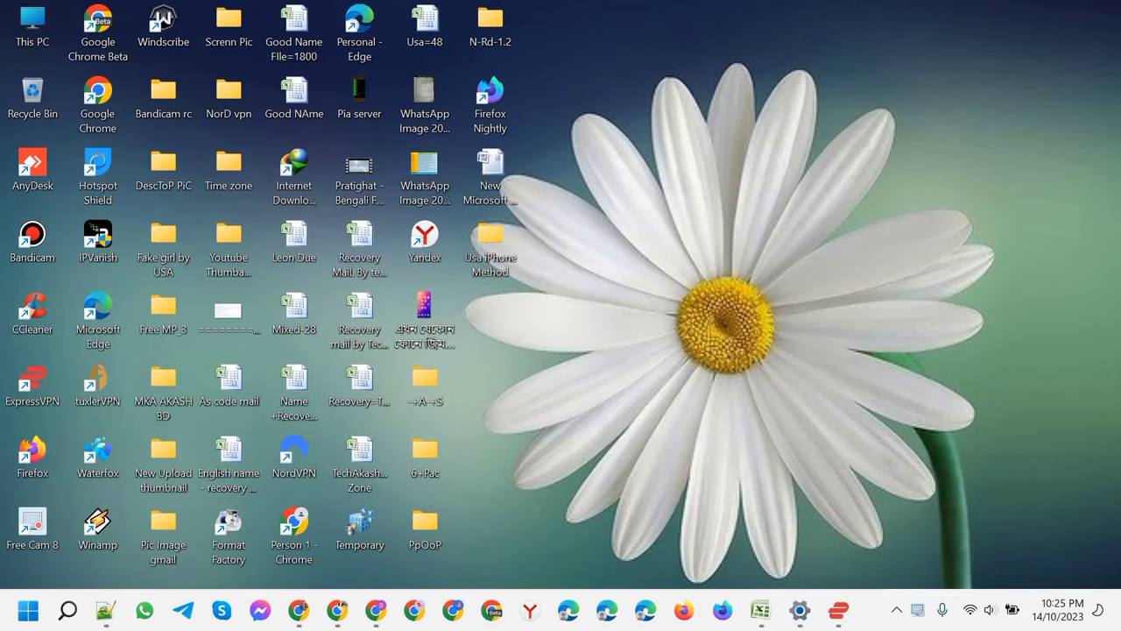
right_click(781, 184)
click(786, 191)
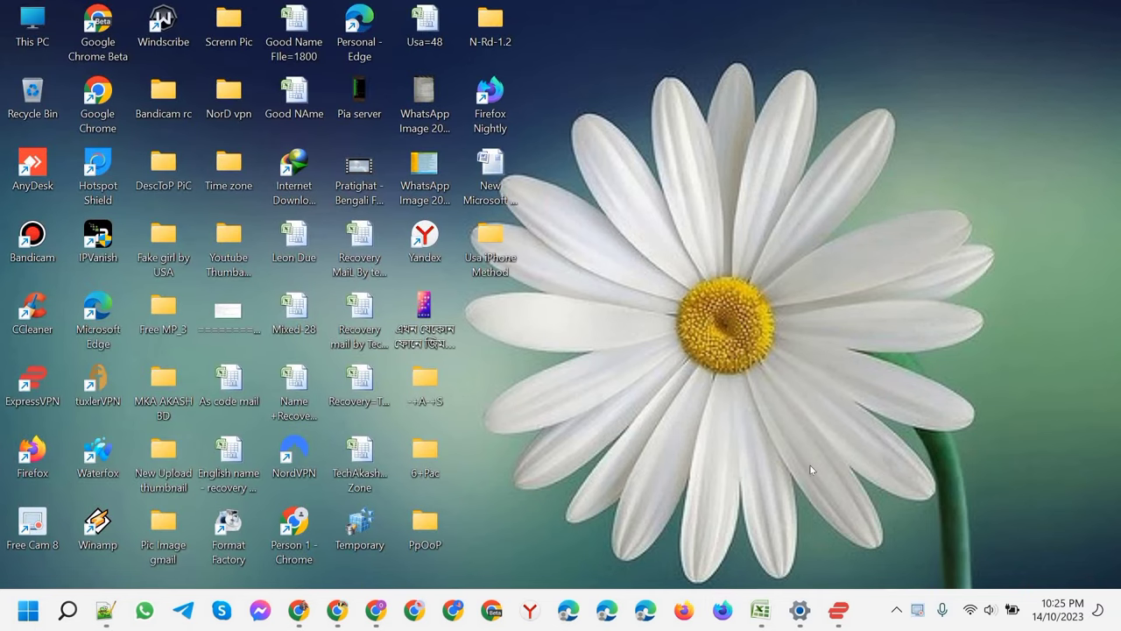
click(843, 609)
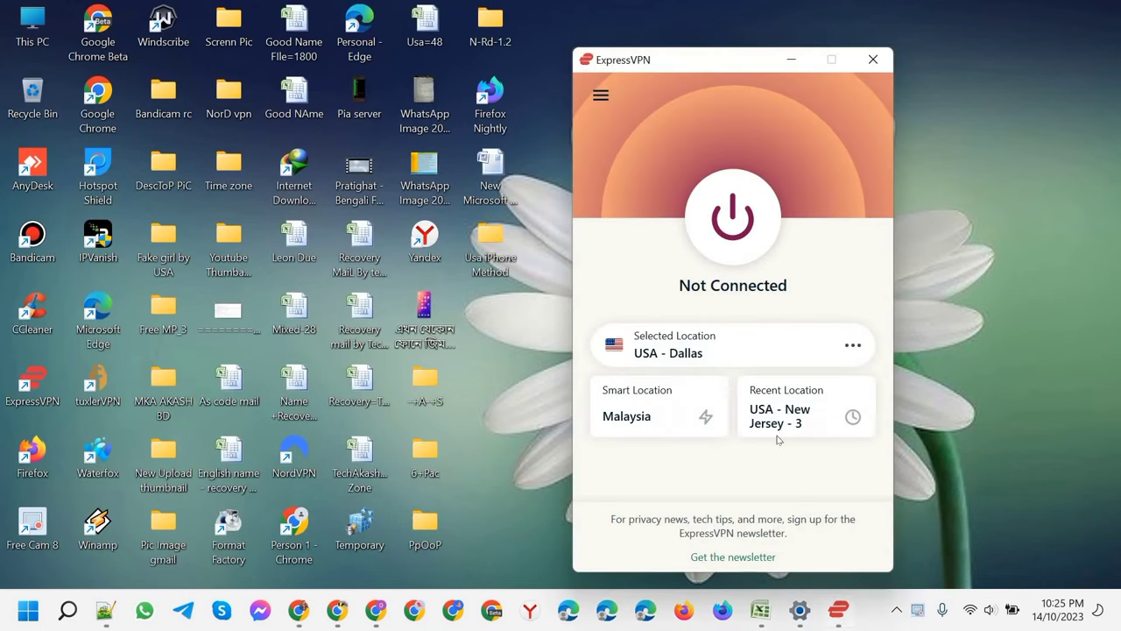
click(734, 223)
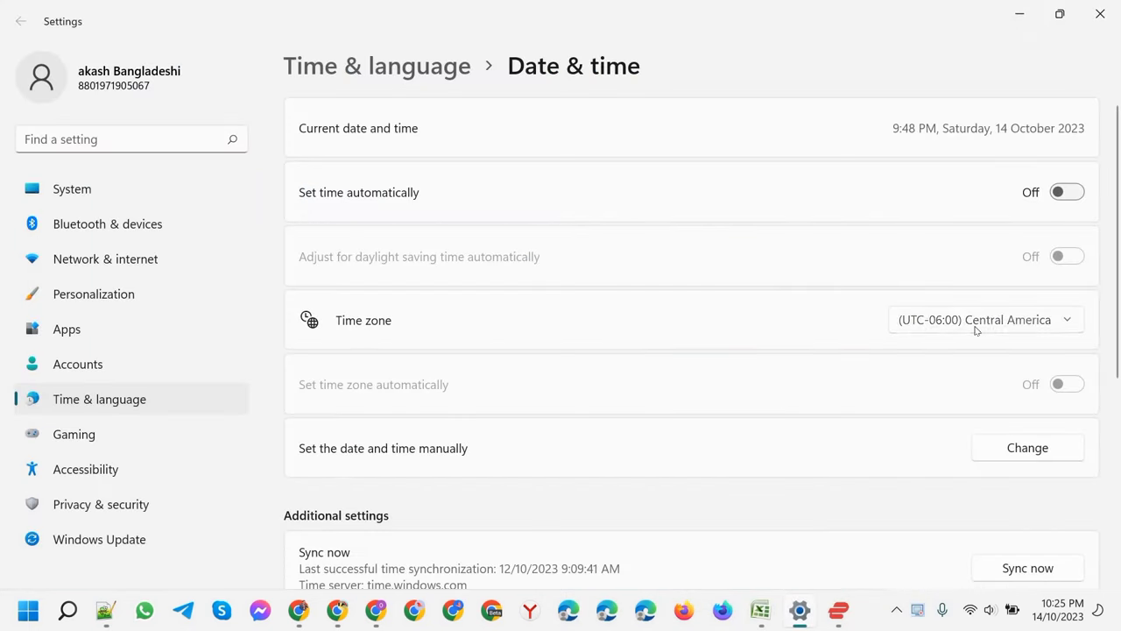
Step: Set the time zone to (UTC-07:00) La Paz, Mazatlan and minimize Settings and ExpressVPN
click(976, 326)
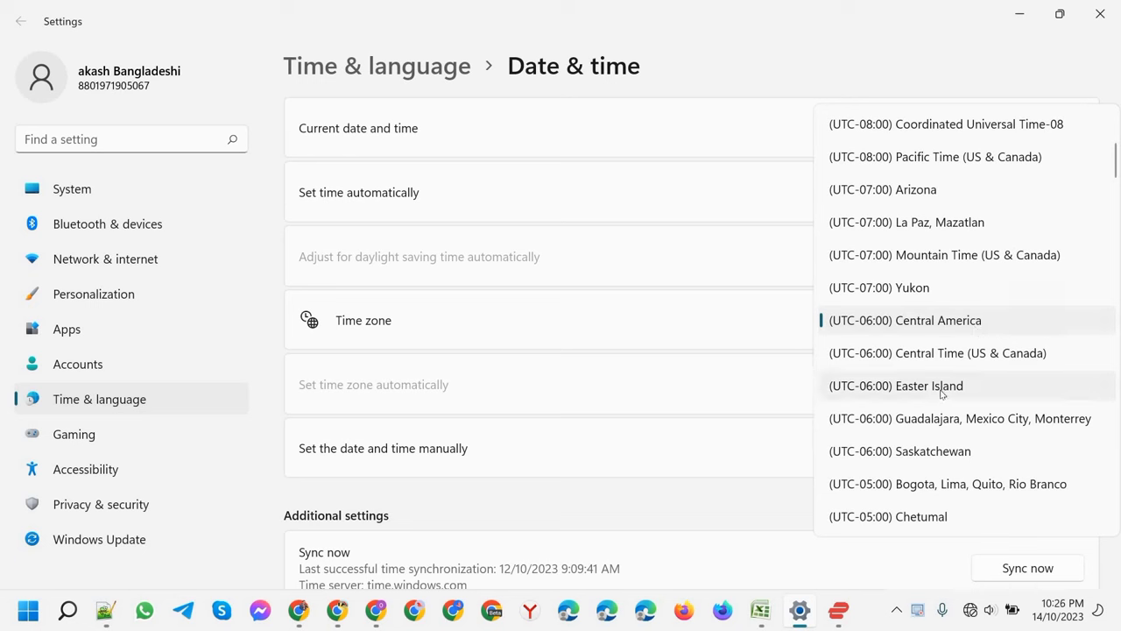
click(920, 225)
click(1018, 13)
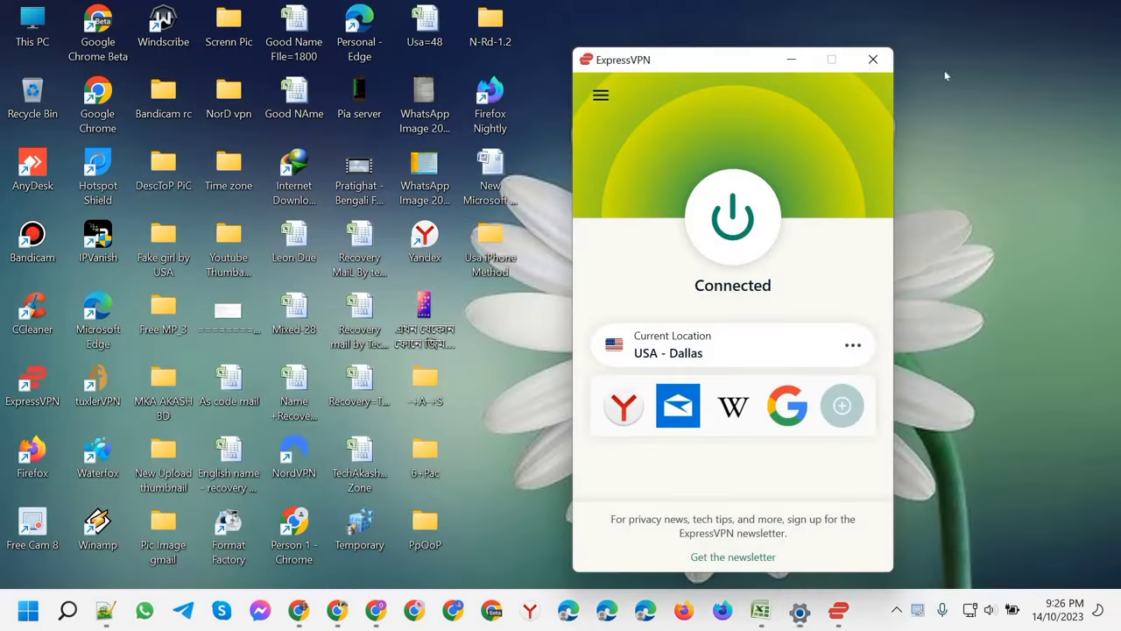
click(788, 62)
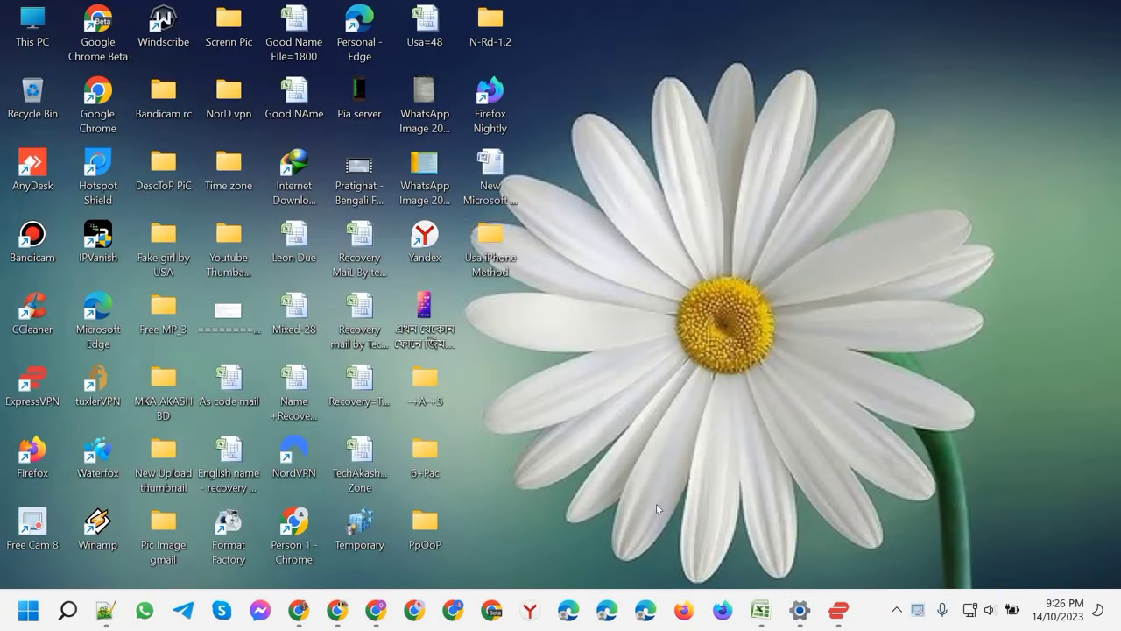
Step: Launch Firefox and clear its history, cookies, cache, logins and site data for Everything
click(727, 613)
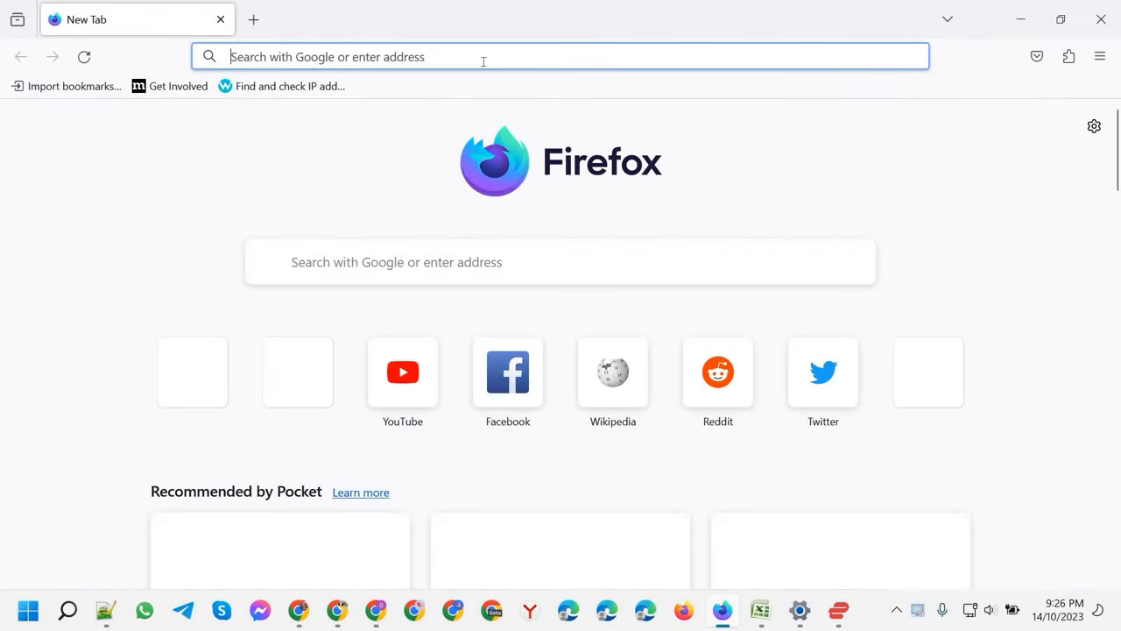
key(ctrl+shift+Delete)
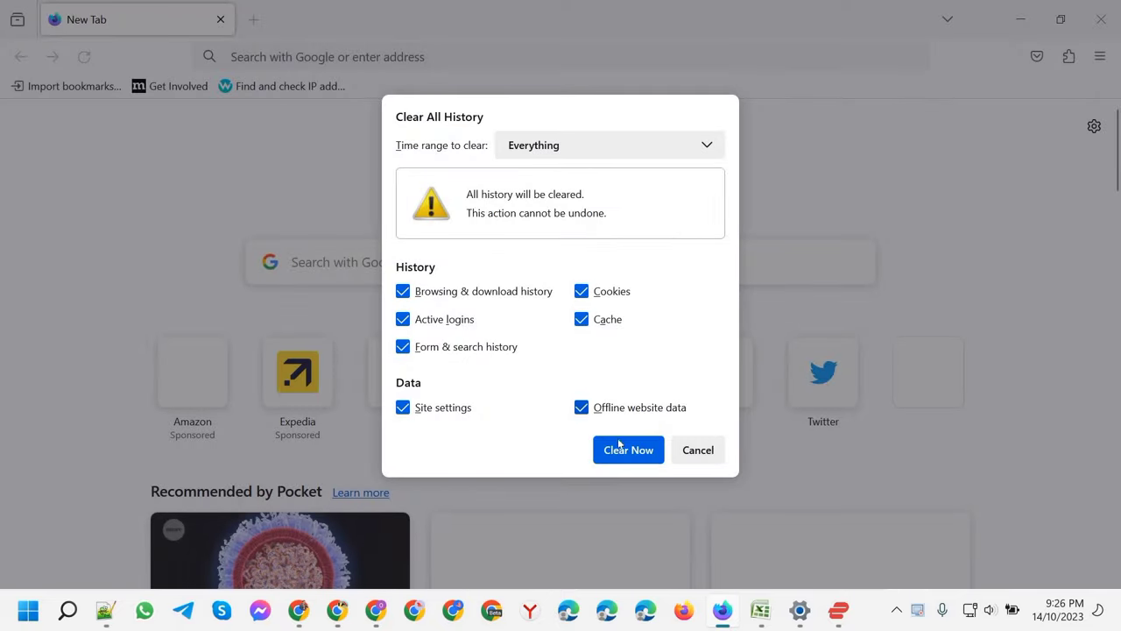
click(625, 457)
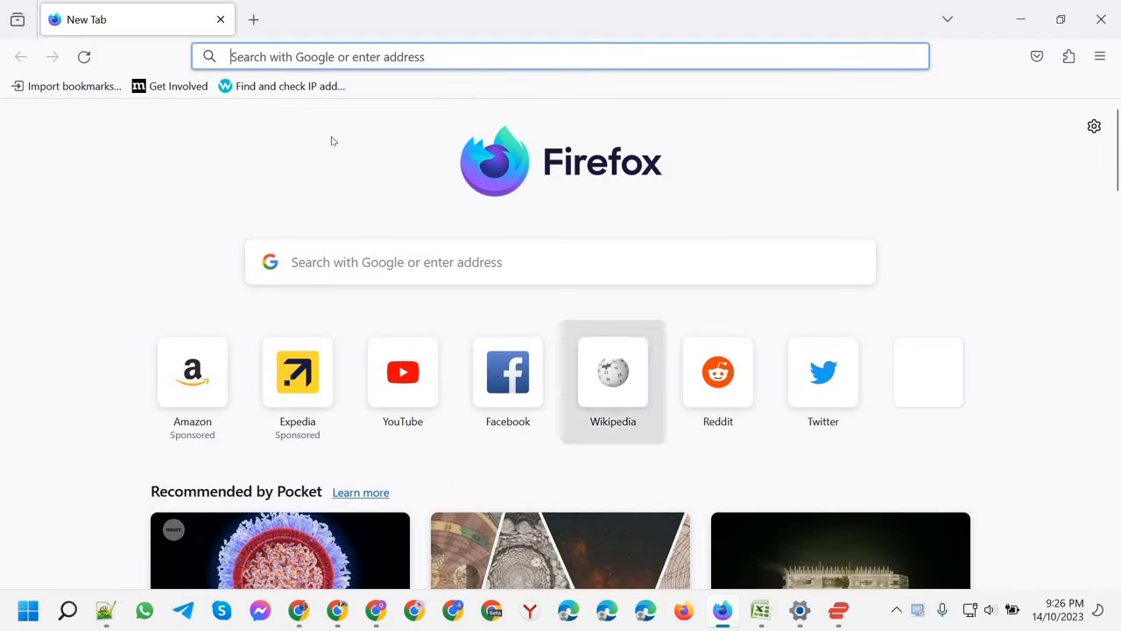
Step: Apply the Safari 13.0.5 iPhone user agent in User-Agent Switcher, then check the IP on whoer.net
click(1069, 59)
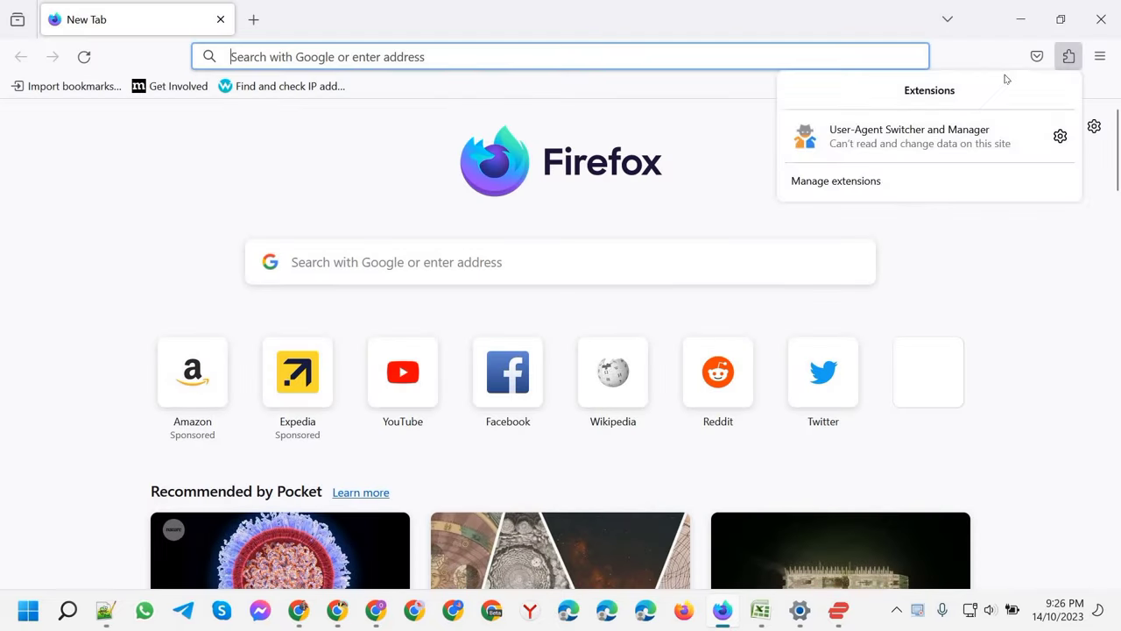
click(946, 133)
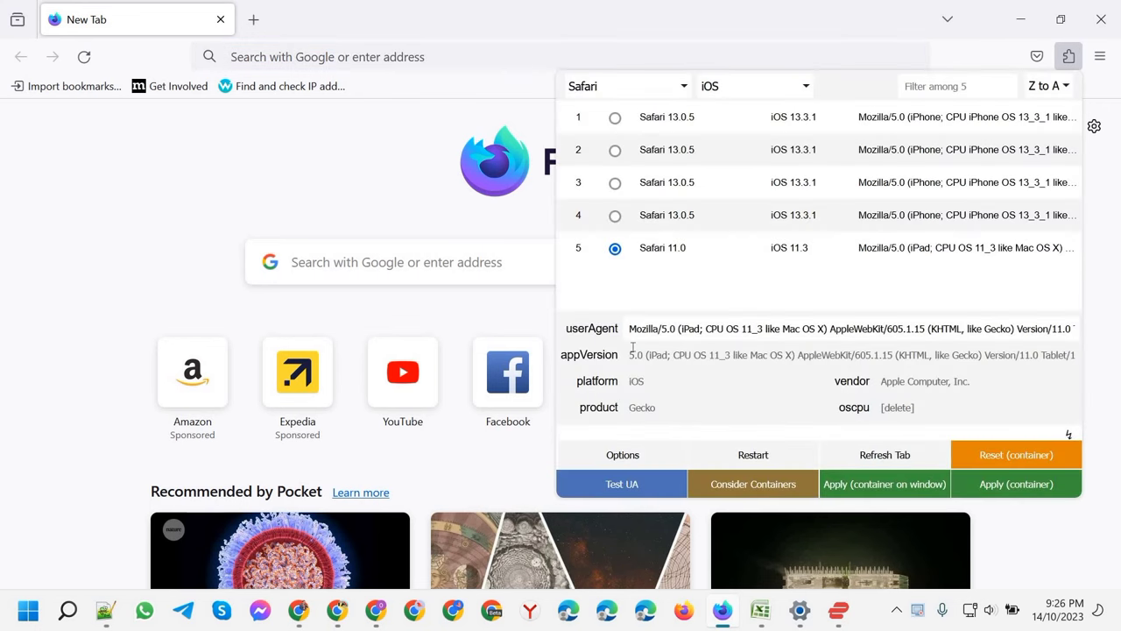
click(615, 150)
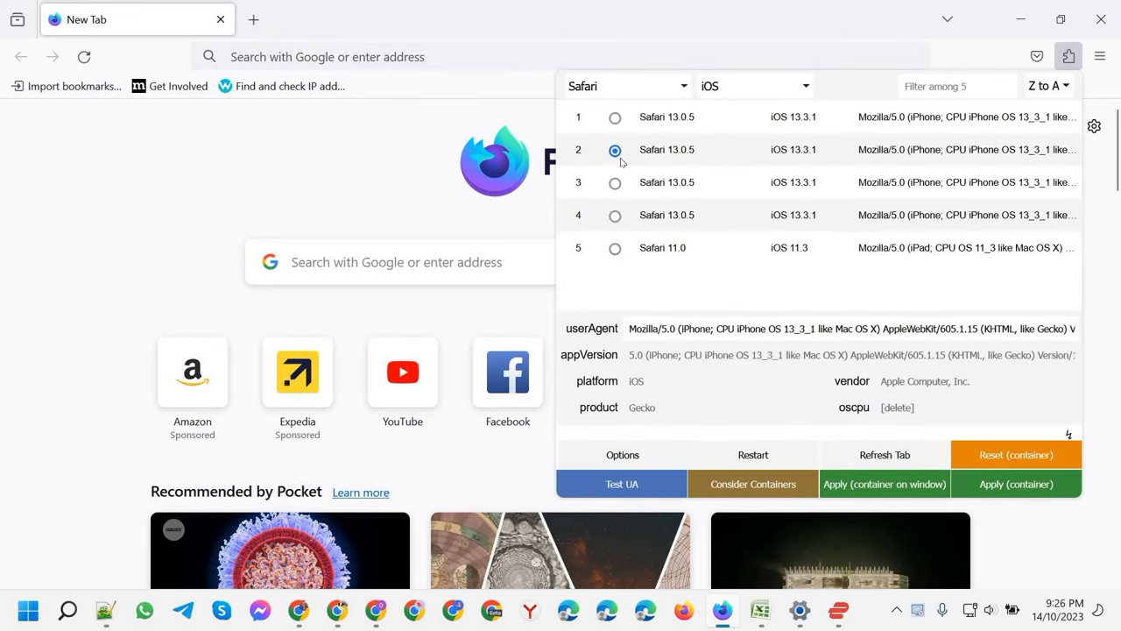
click(995, 489)
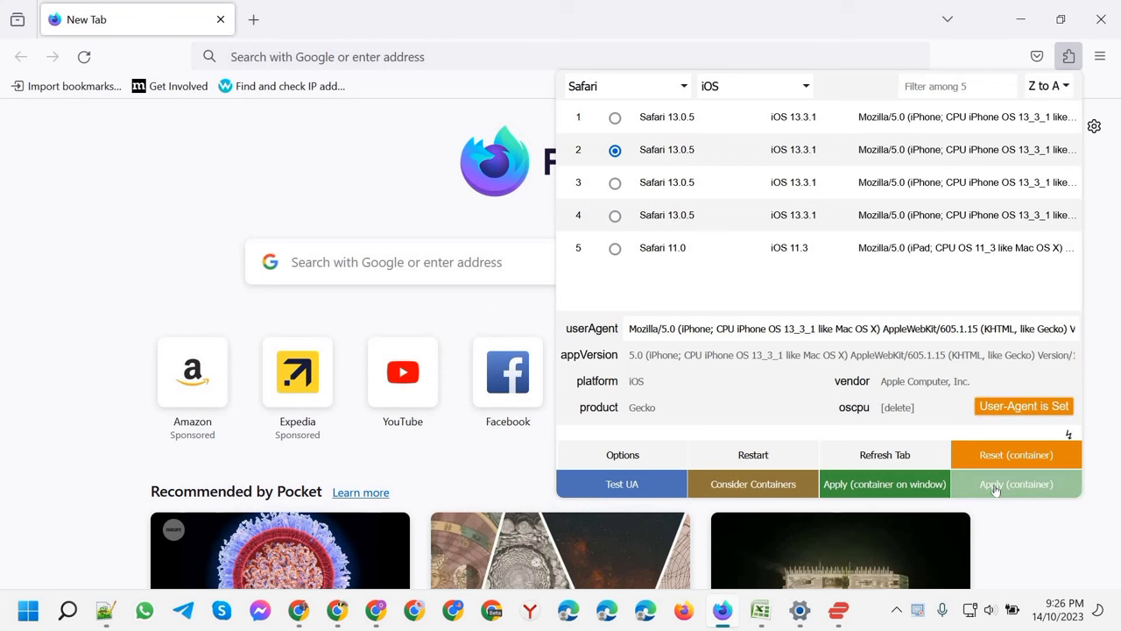
click(322, 91)
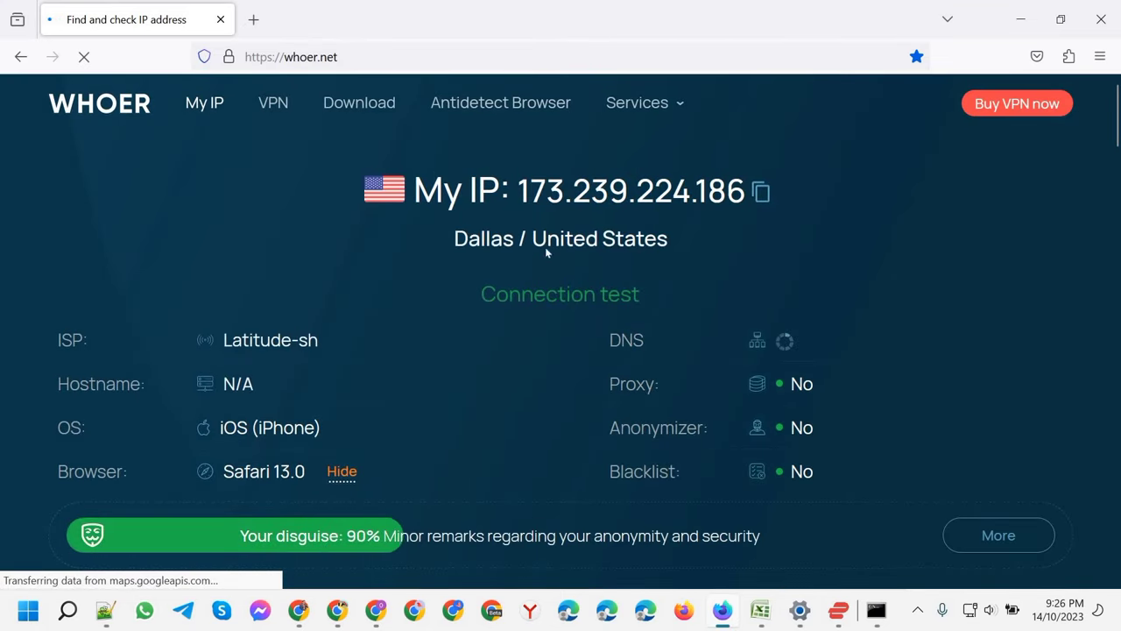
Step: Load the Google sign-in link saved in Link by Gmail.txt in a new Firefox tab
click(255, 22)
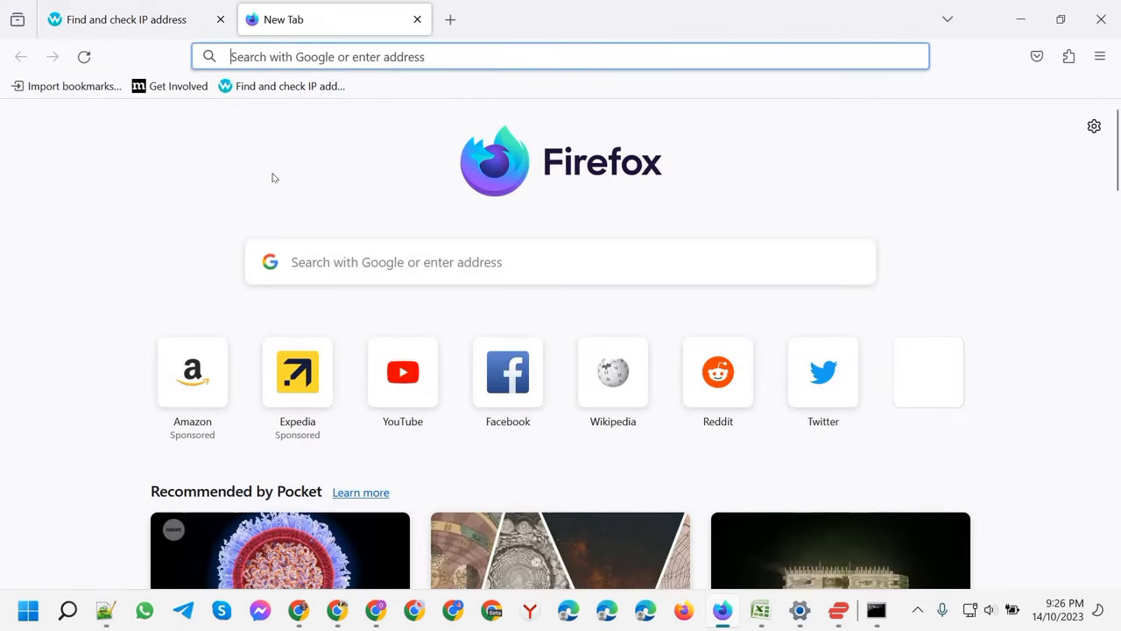
click(105, 611)
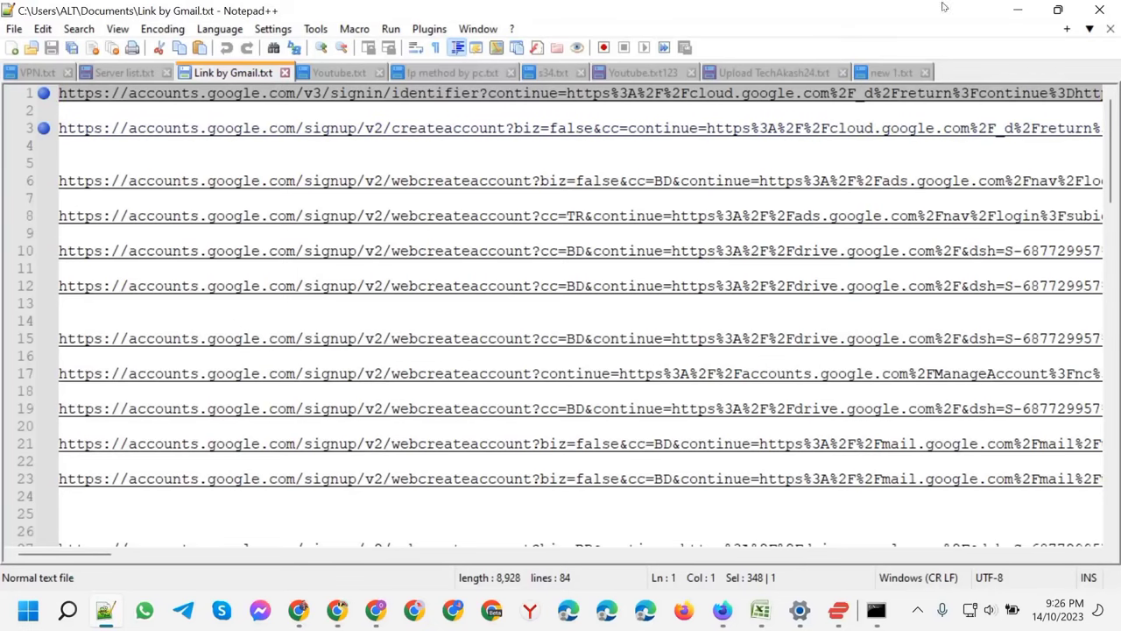
click(1017, 9)
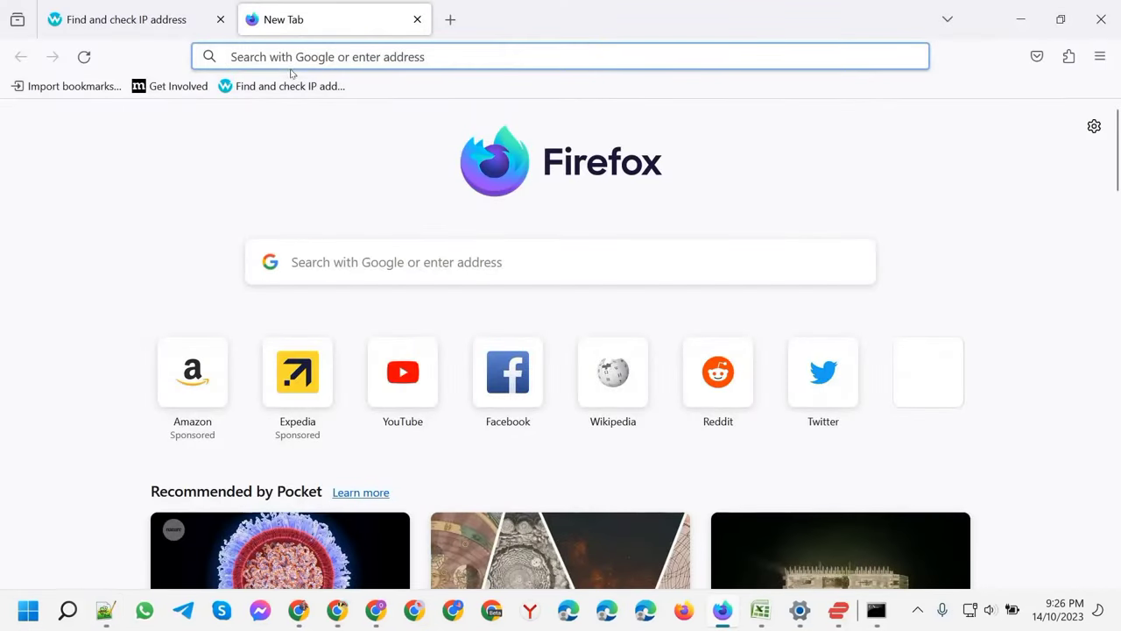
key(ctrl+v)
key(Return)
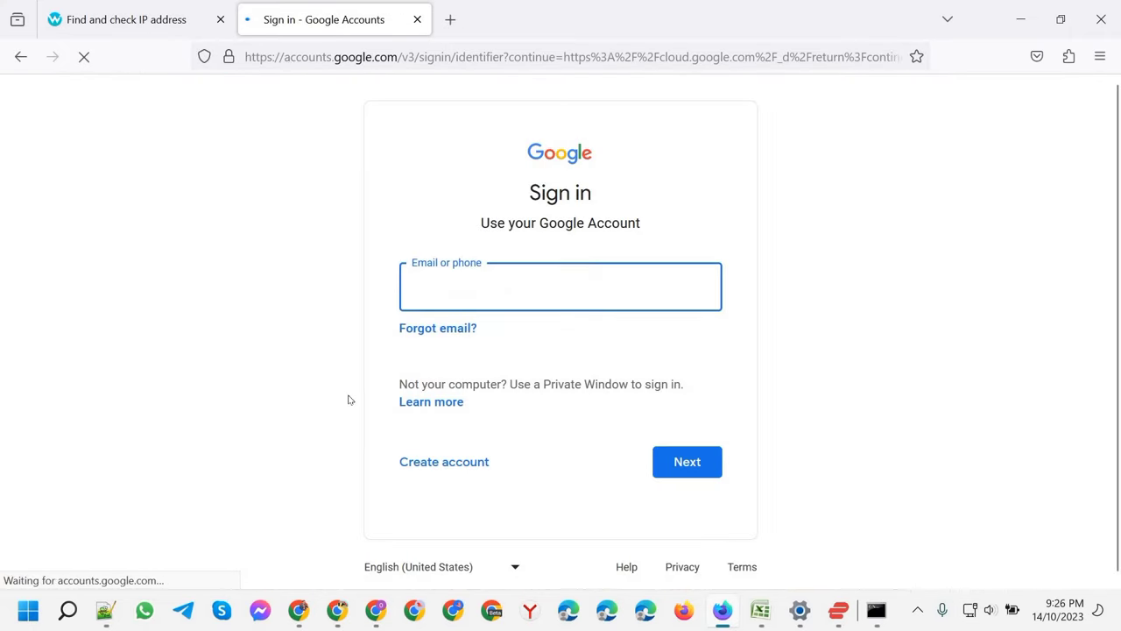
Step: Start a personal-use Google account and enter the first and last name
click(437, 466)
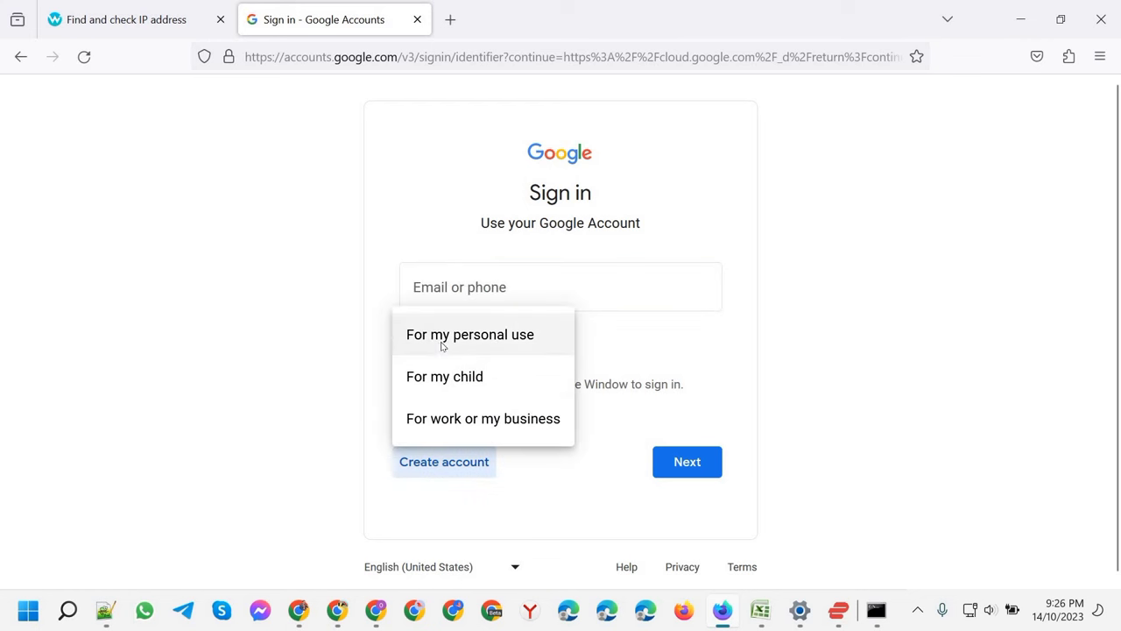
click(442, 344)
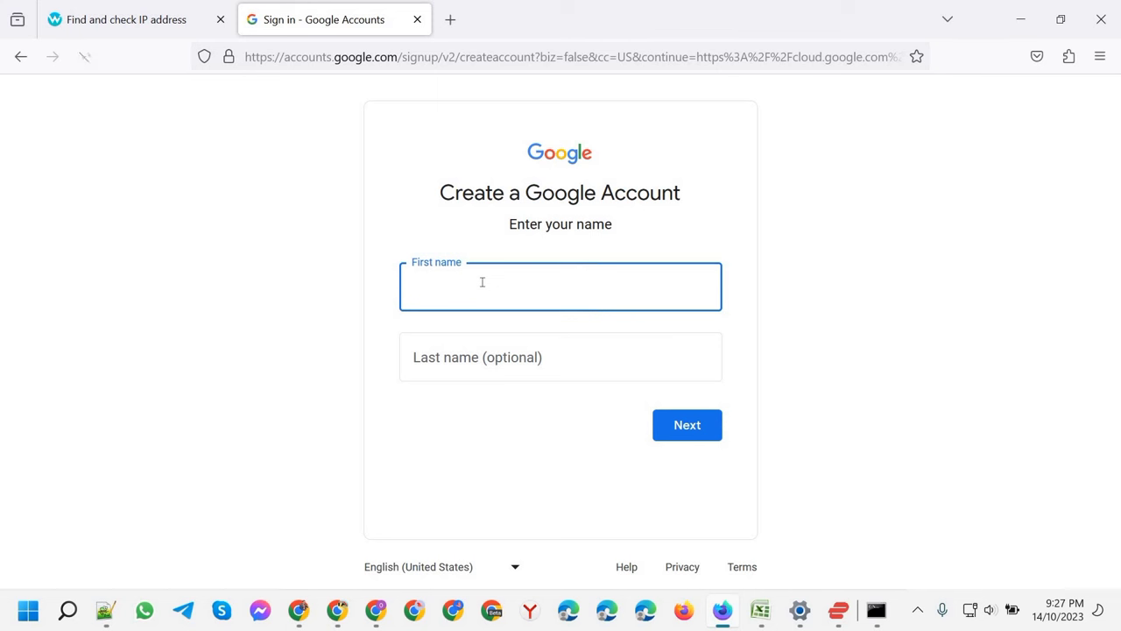
click(561, 356)
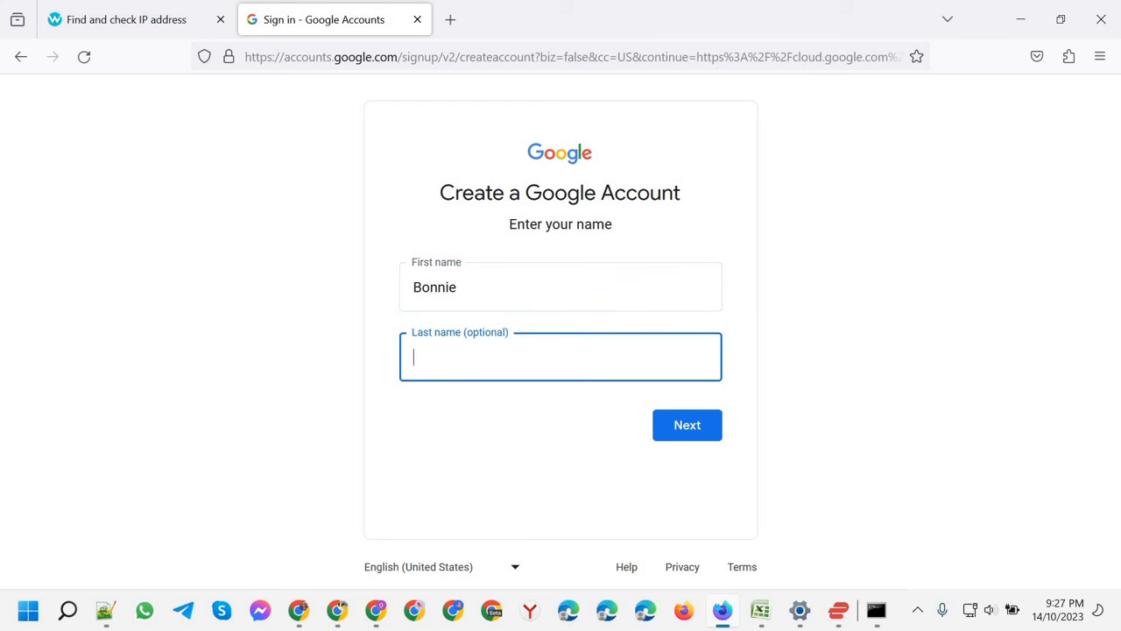
click(687, 426)
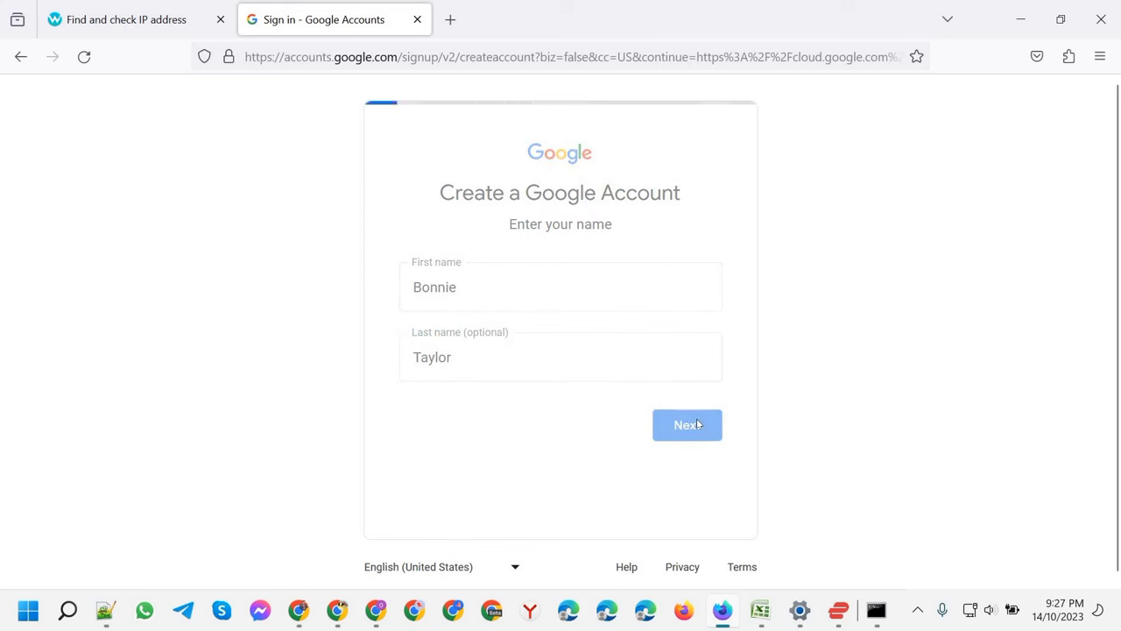
Step: Enter an August birth date with the day and year, and set gender to Female
click(477, 289)
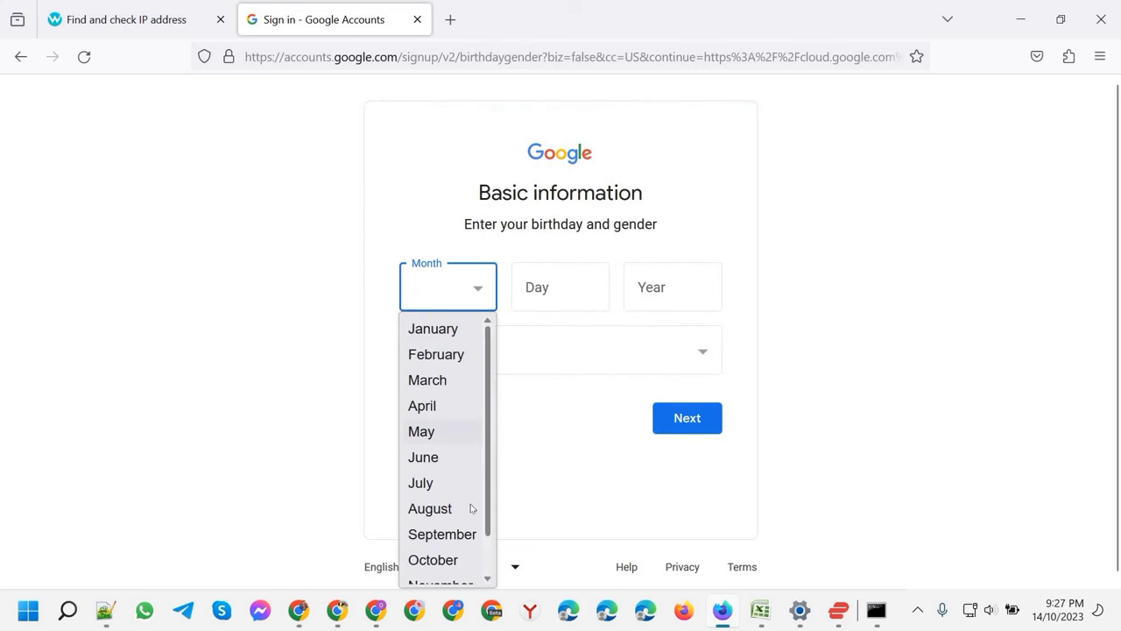
click(469, 509)
click(535, 282)
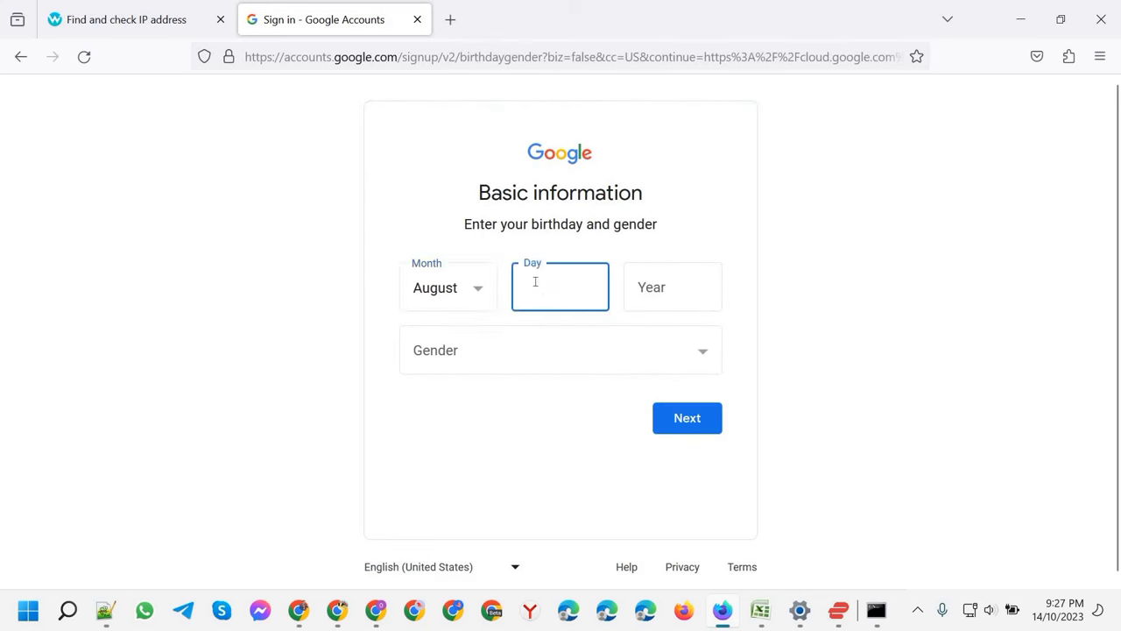
click(648, 282)
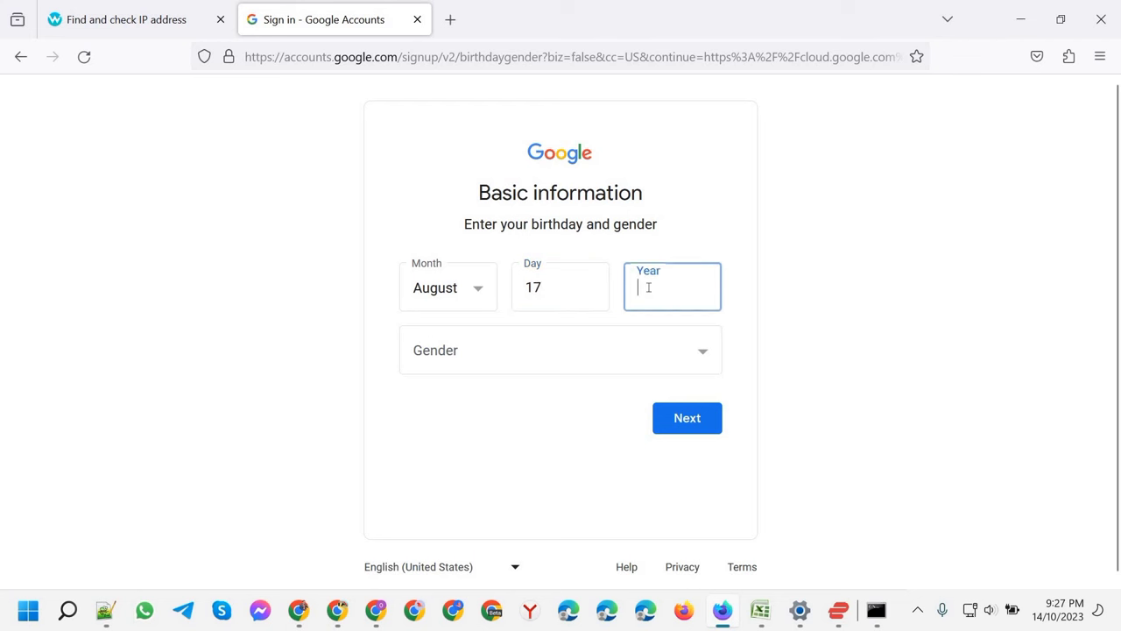
text(1997)
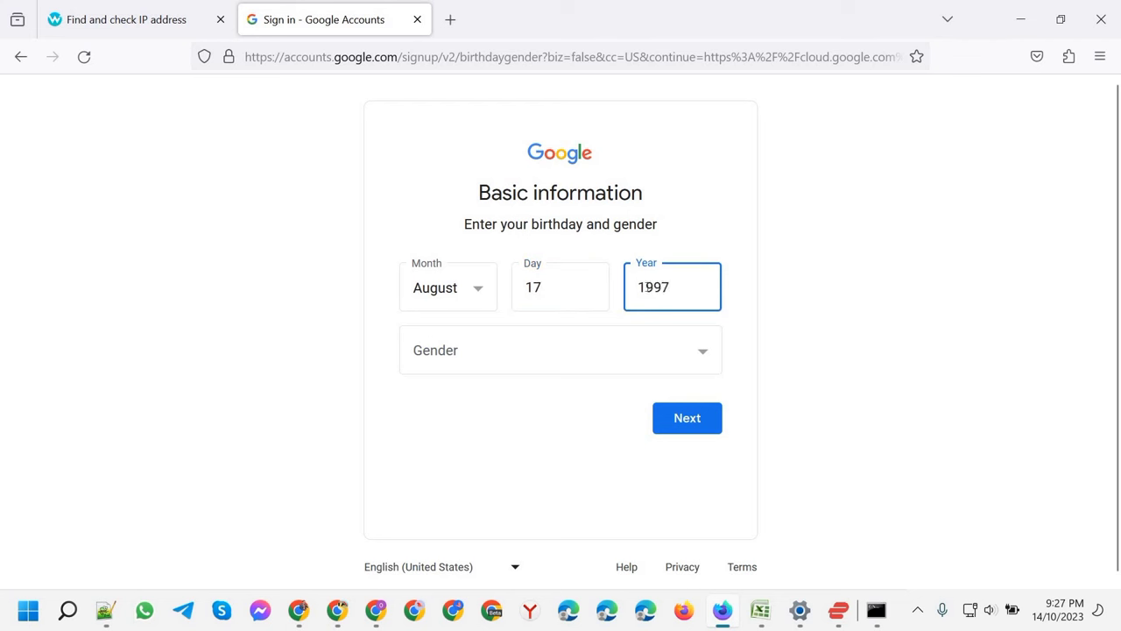
scroll(534, 345, down, 1)
click(526, 349)
click(491, 391)
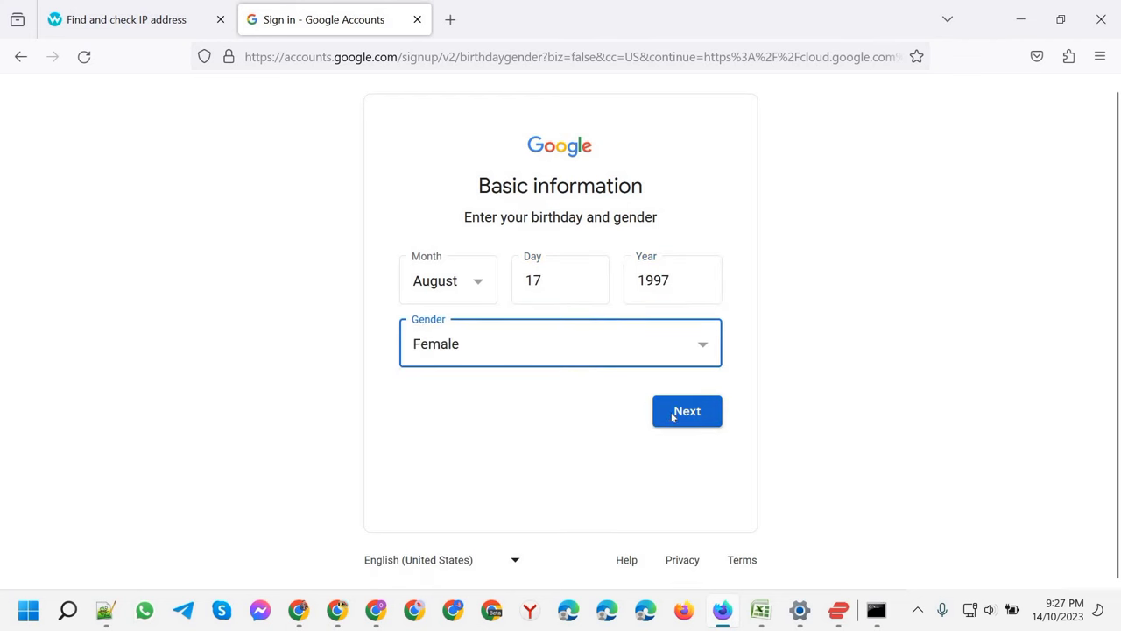
click(673, 417)
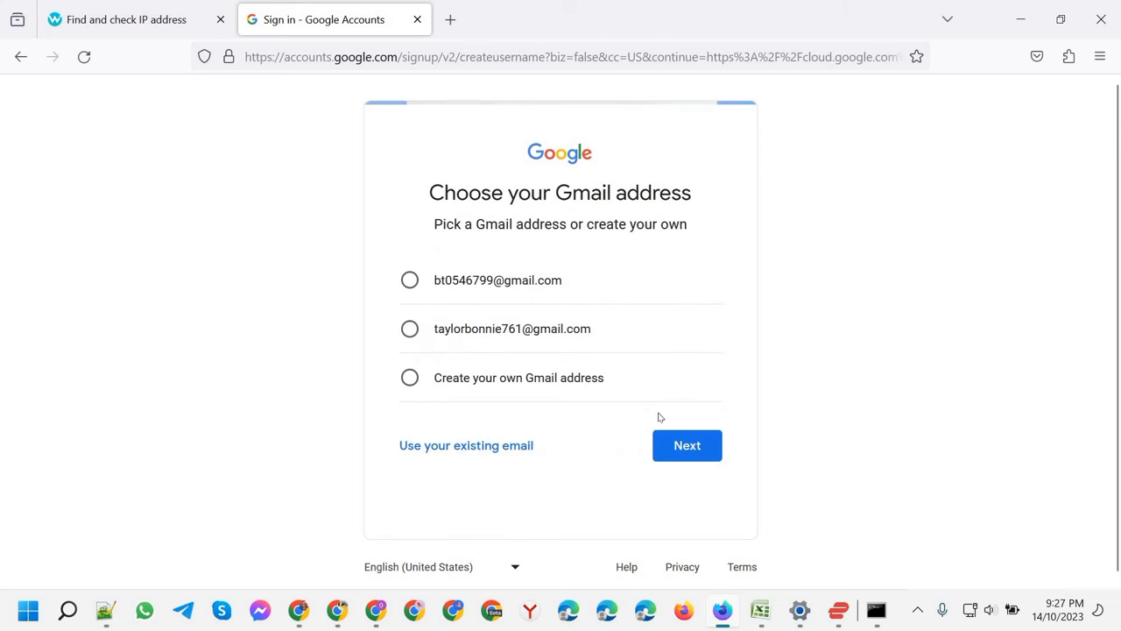
Step: Create a custom Gmail address, select and copy it, and submit it
click(509, 387)
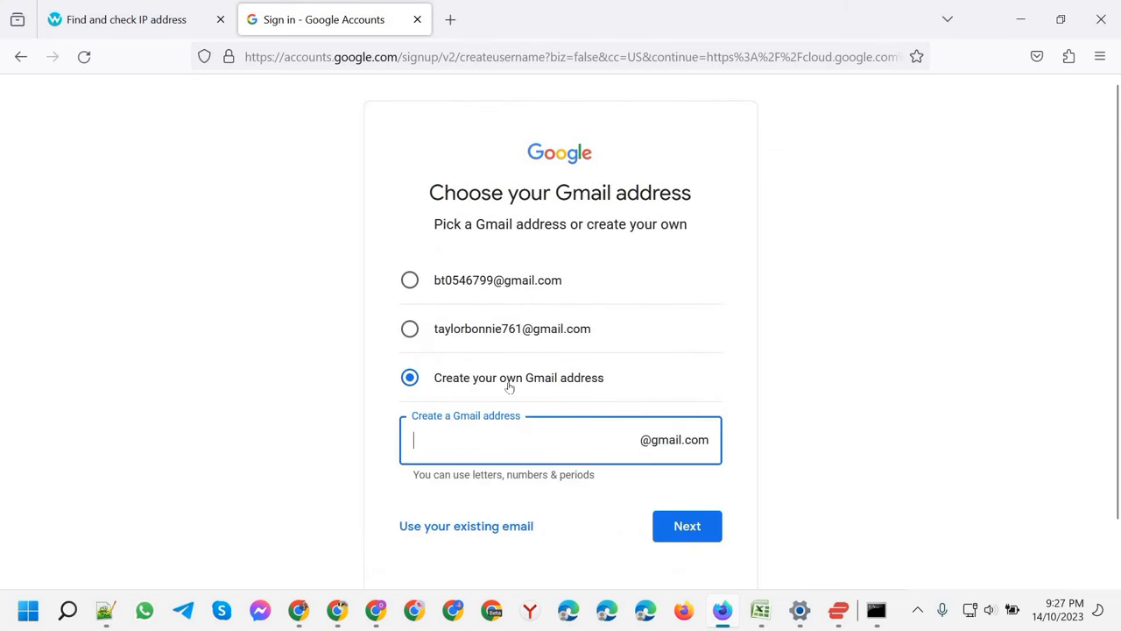
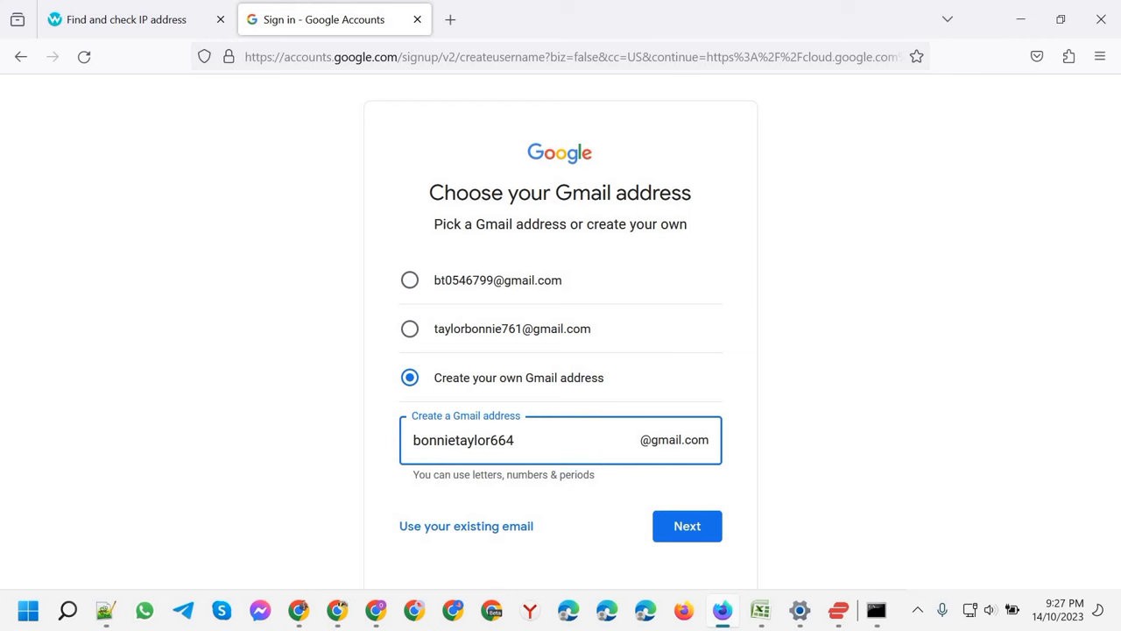
scroll(543, 389, down, 1)
key(ctrl+a)
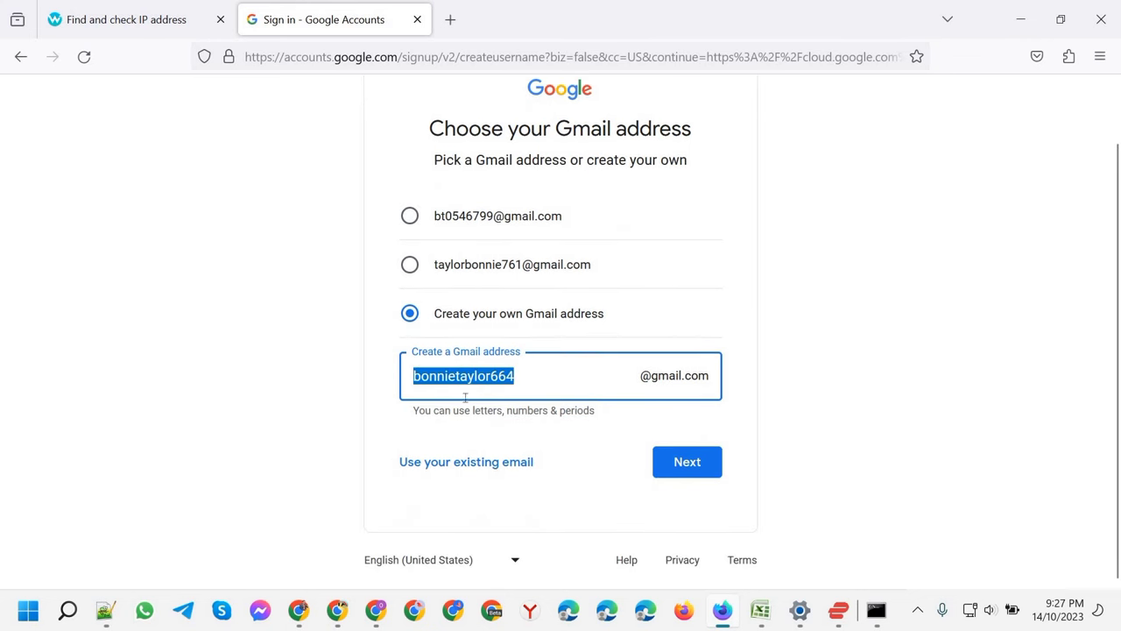
click(684, 461)
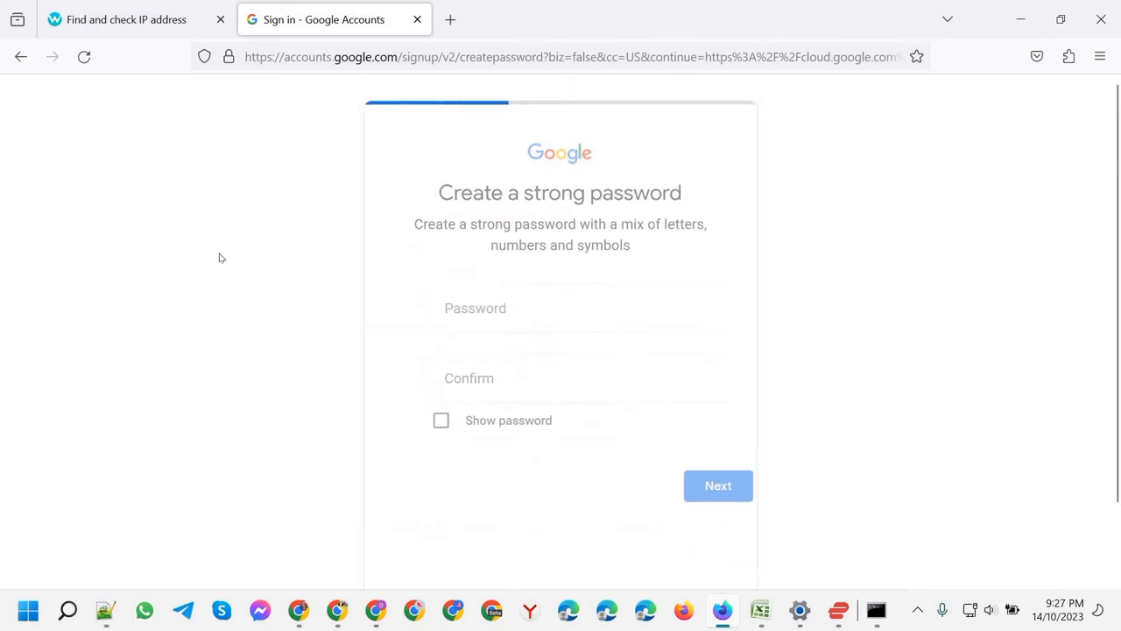
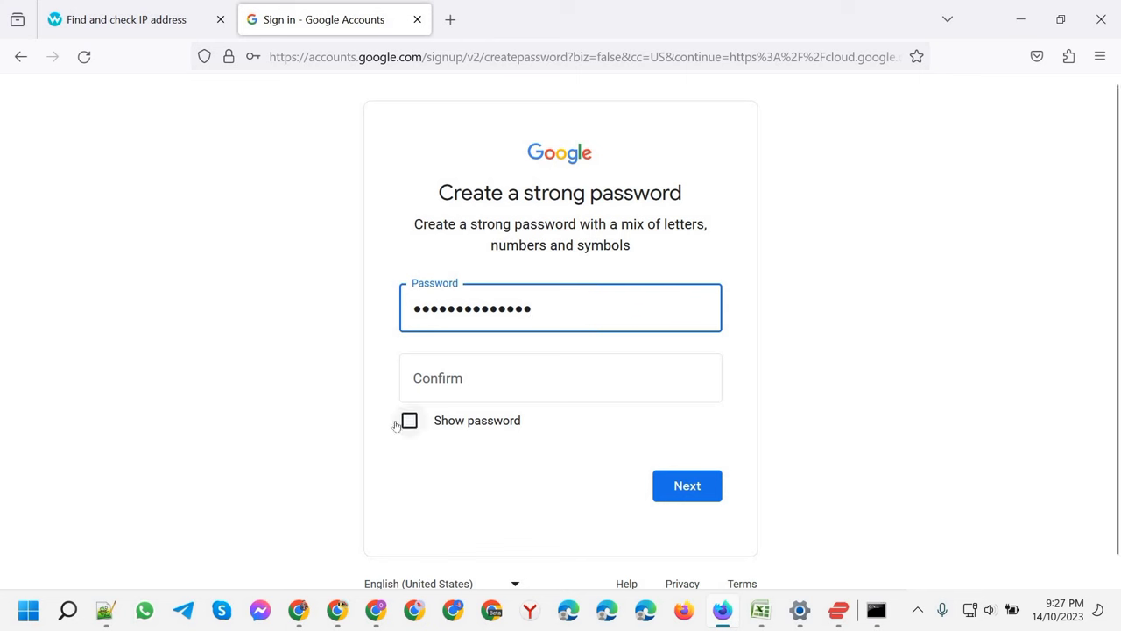
Step: Enter the account password, copy it into the Confirm field, hide it again, and submit
click(408, 422)
click(555, 313)
key(ctrl+a)
key(ctrl+c)
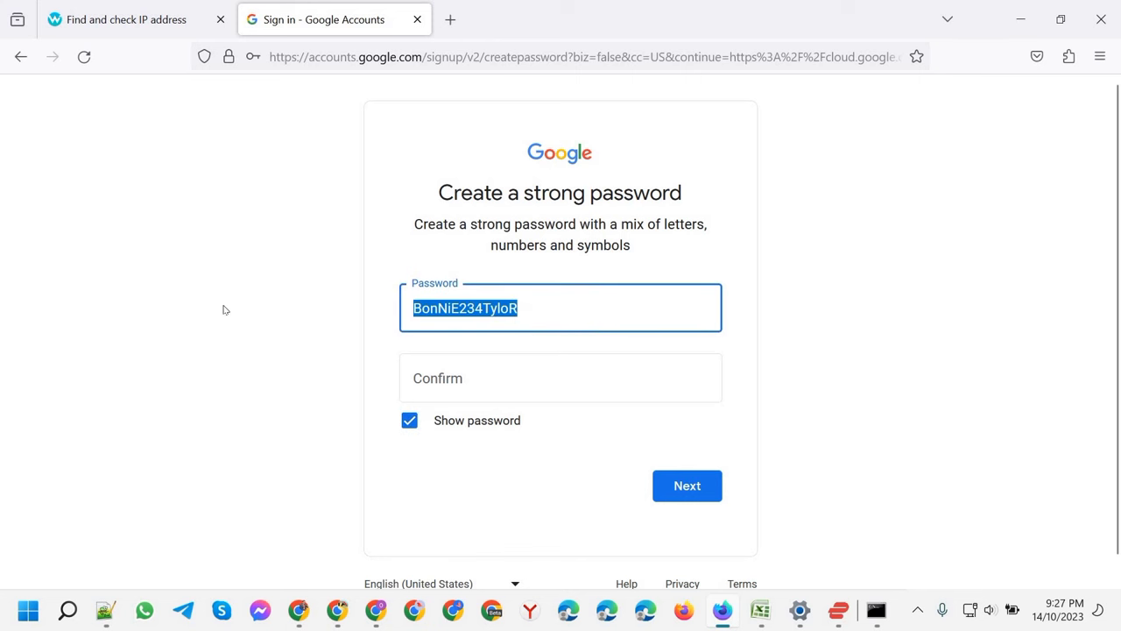
click(415, 374)
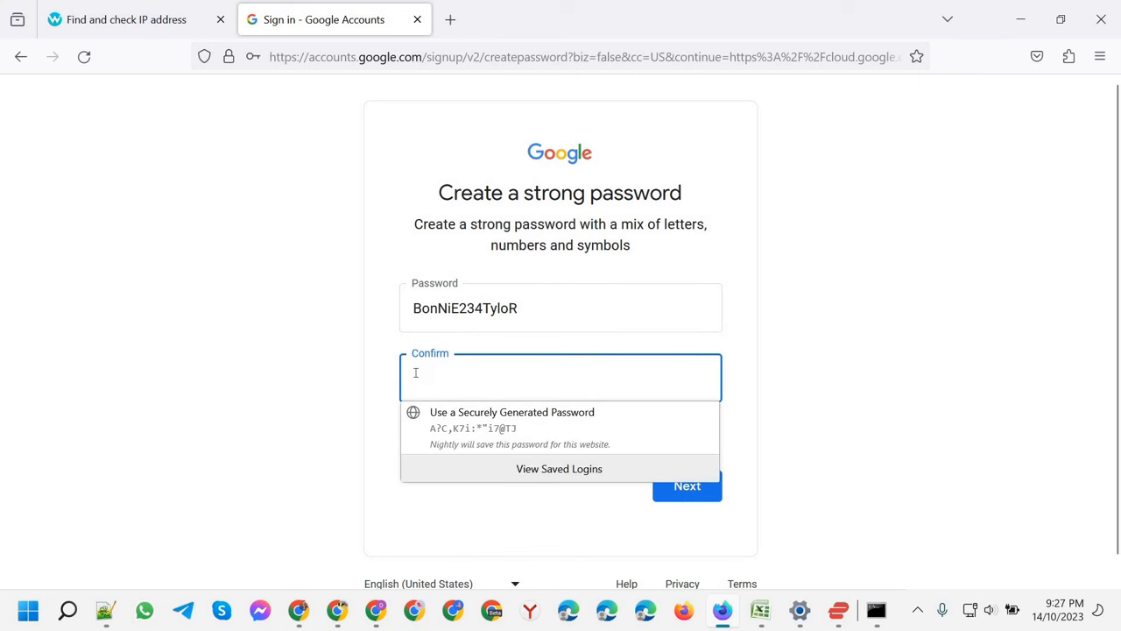
key(ctrl+v)
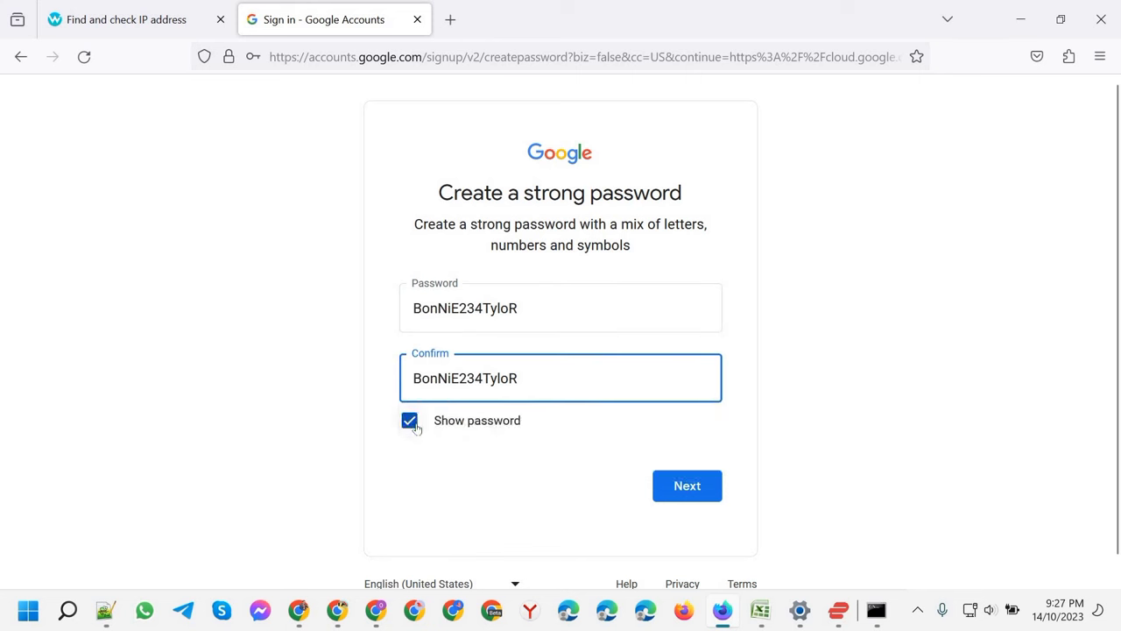
click(410, 421)
scroll(526, 456, down, 1)
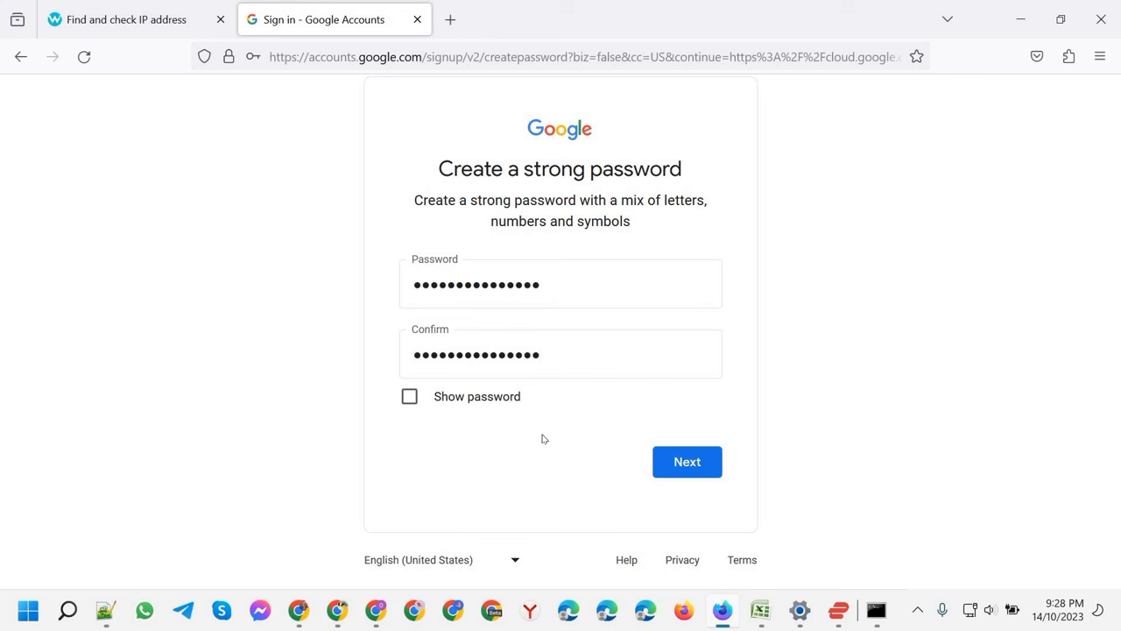
click(679, 462)
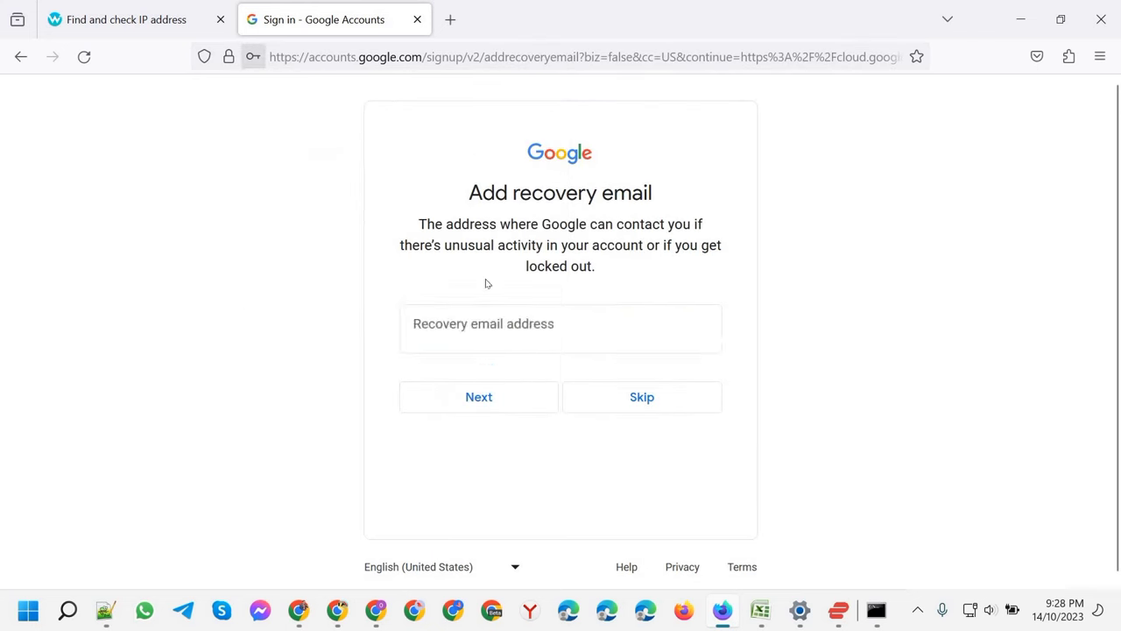
Step: Decline saving the login, store the password in Sheets B189, and paste C189's recovery email
click(488, 279)
click(306, 615)
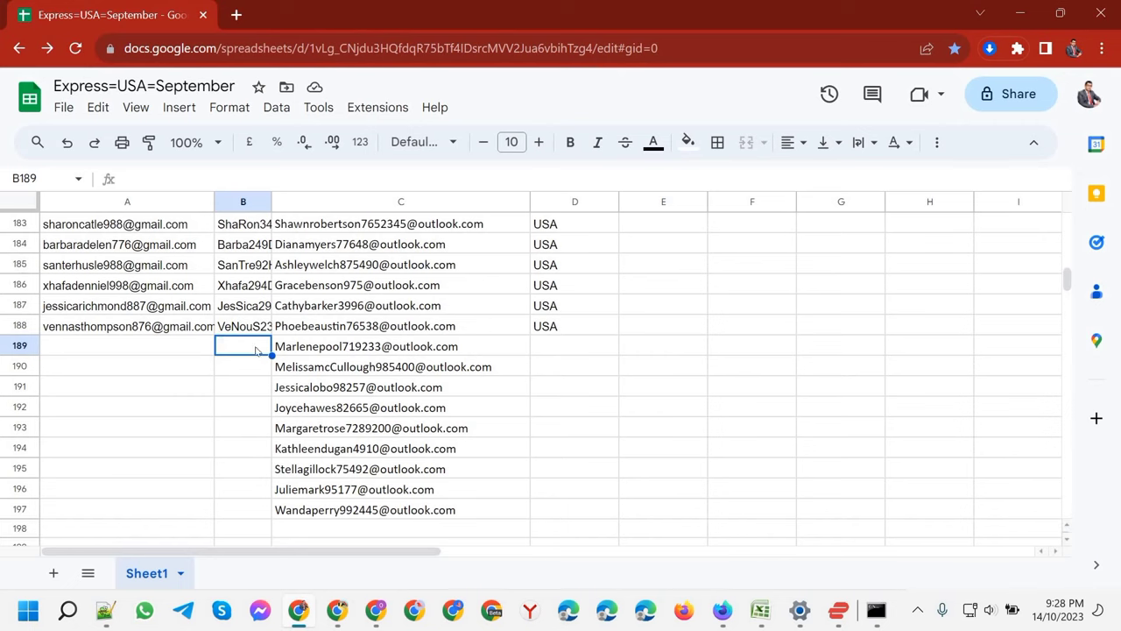
key(ctrl+v)
click(326, 347)
key(ctrl+c)
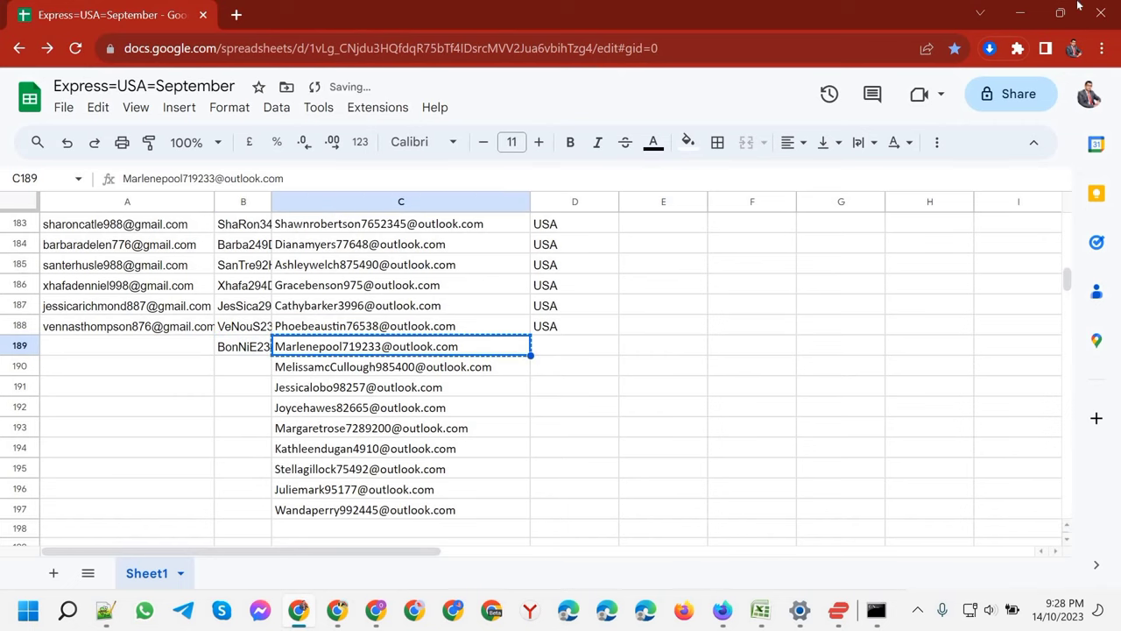
click(1021, 14)
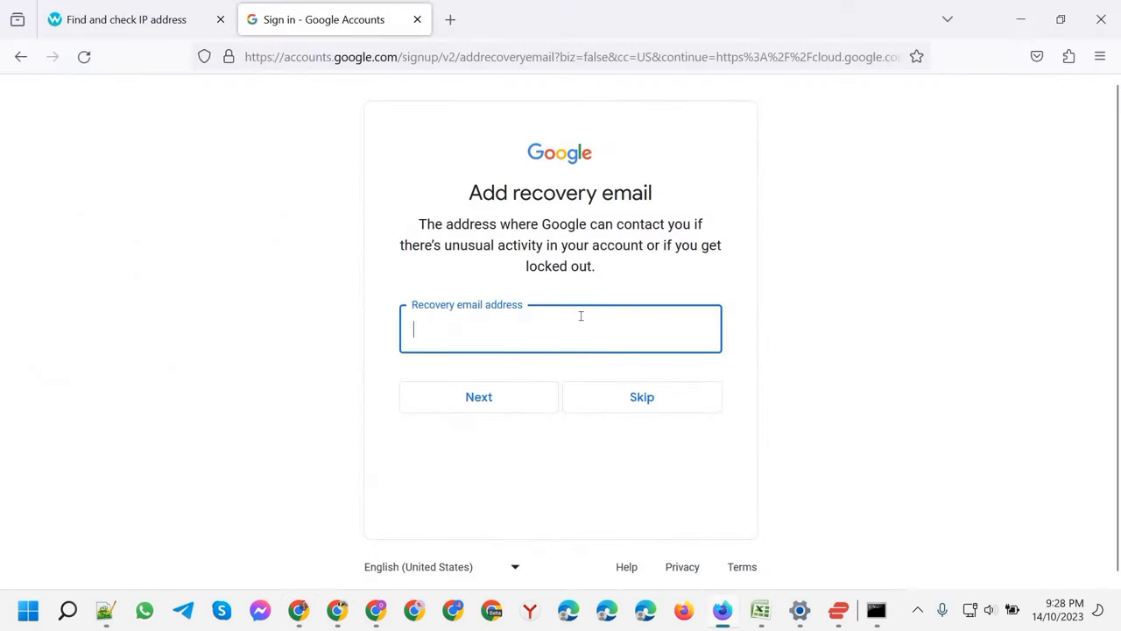
key(ctrl+v)
Step: Close the IP-check tab and begin a personal-use account from the saved sign-in link in a new tab
click(453, 18)
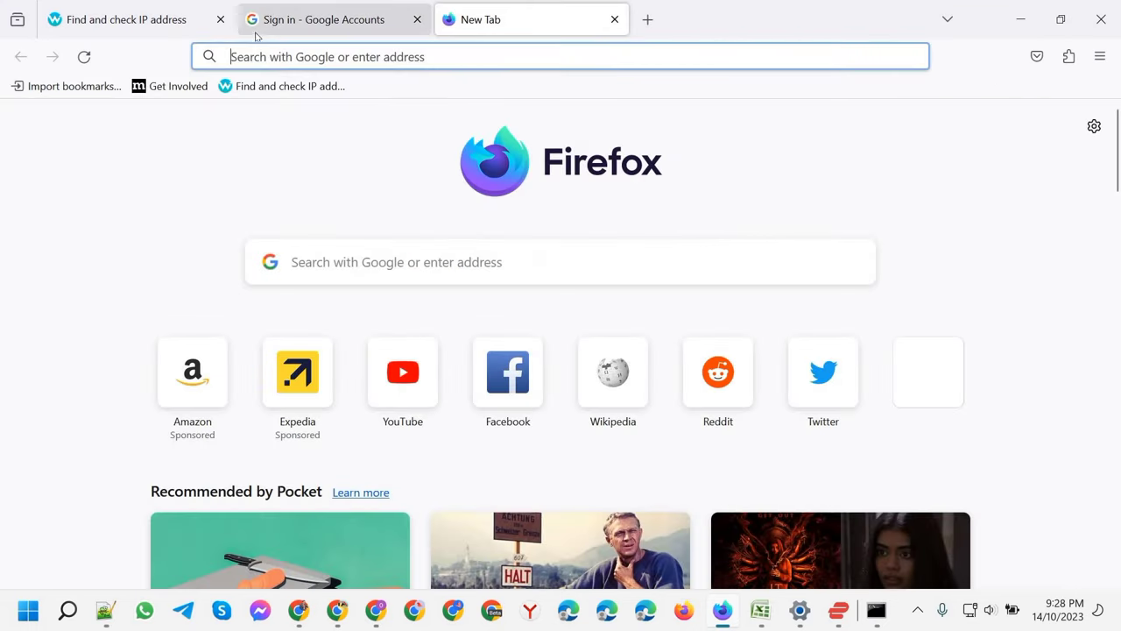
click(220, 19)
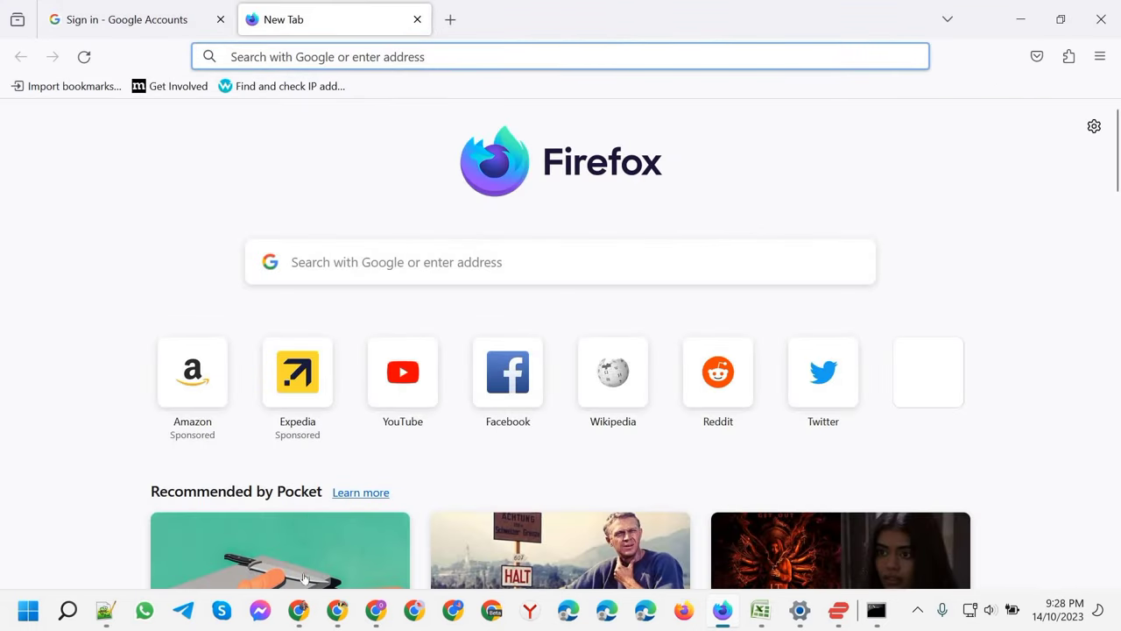
click(104, 611)
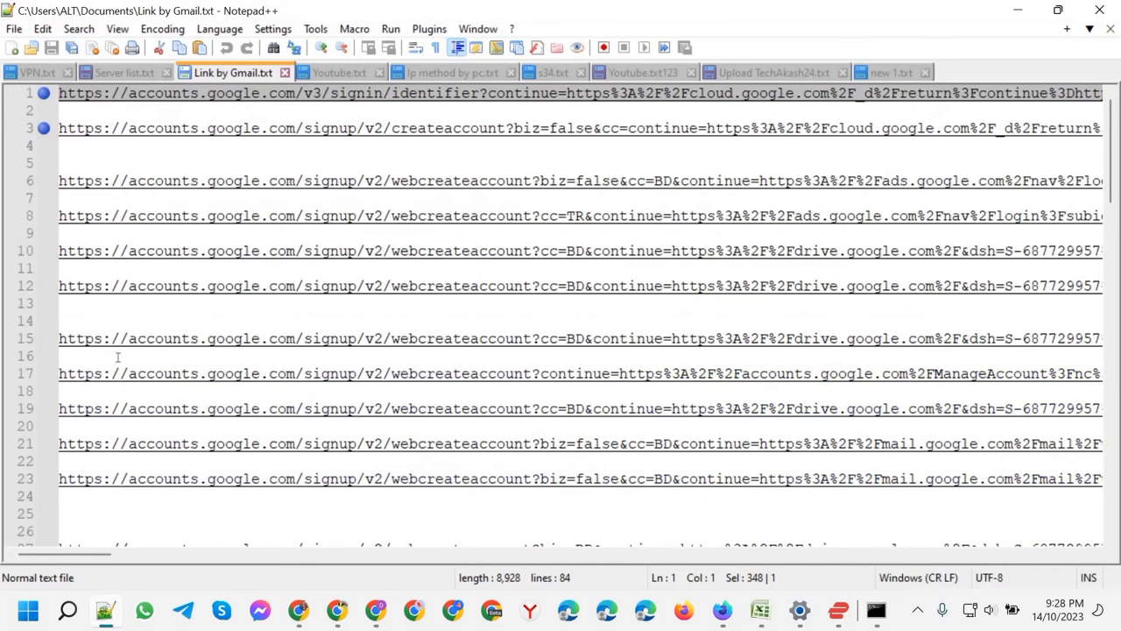
click(1024, 12)
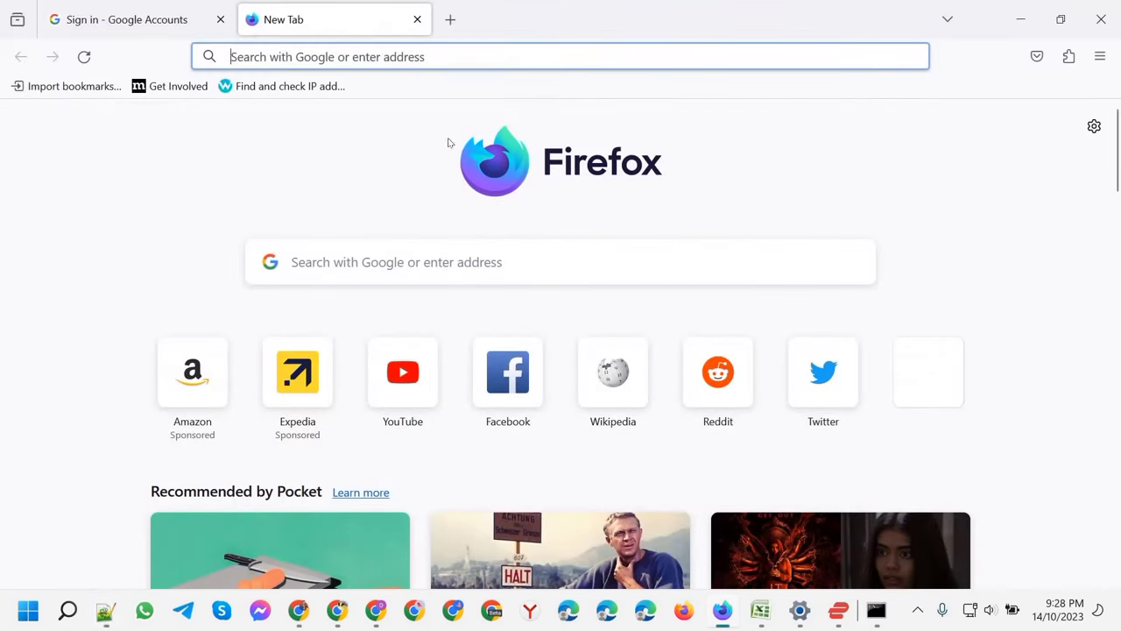
key(ctrl+v)
key(Return)
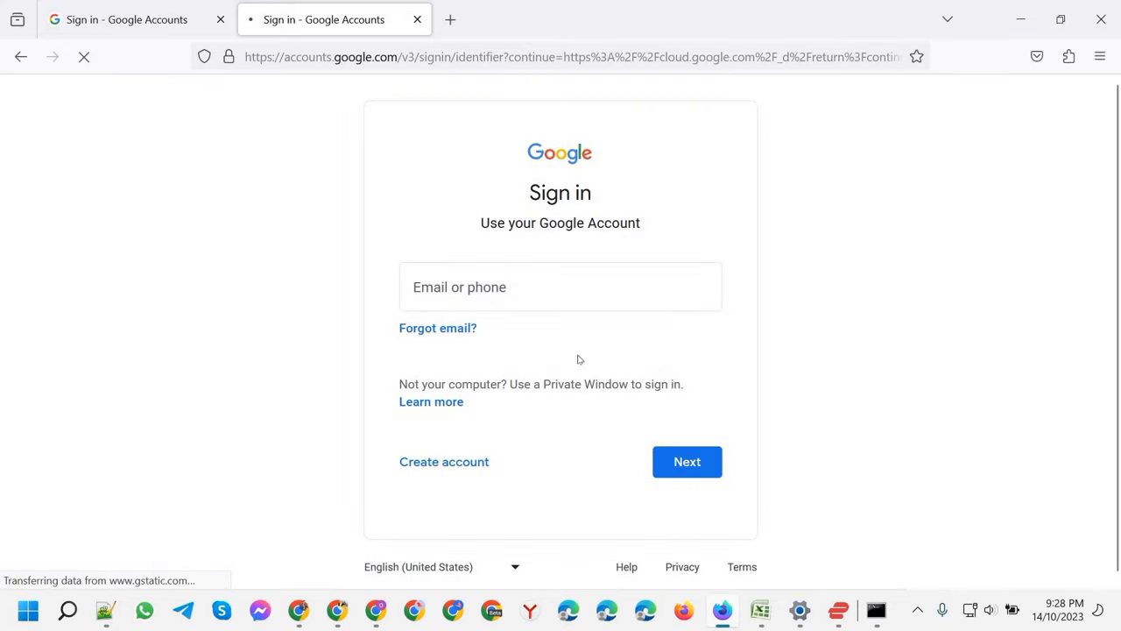
click(460, 465)
click(491, 344)
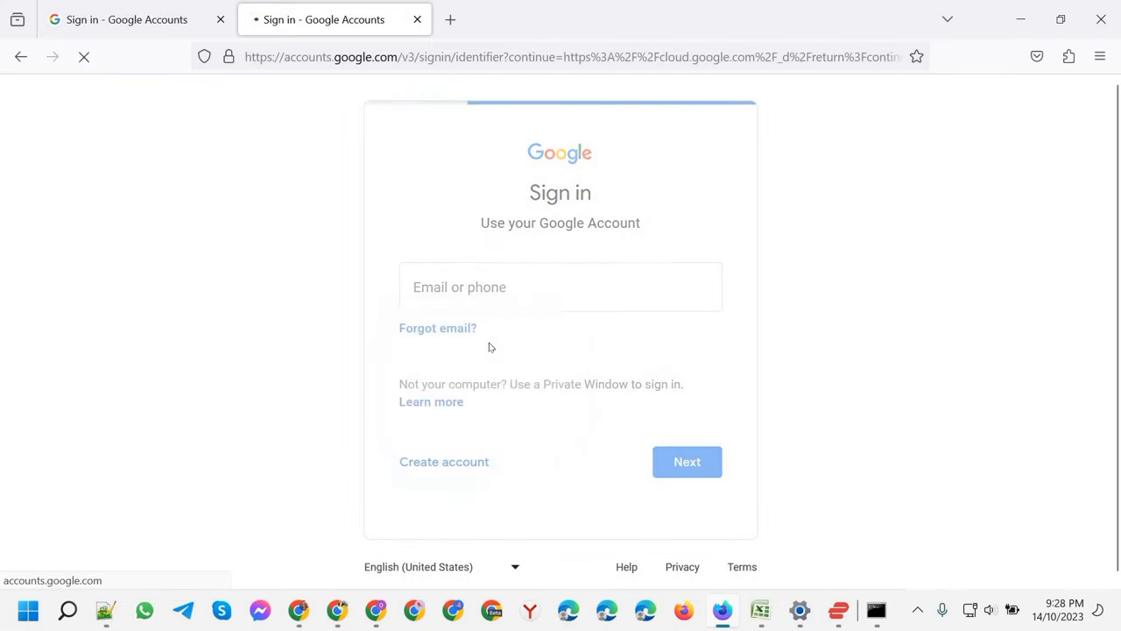
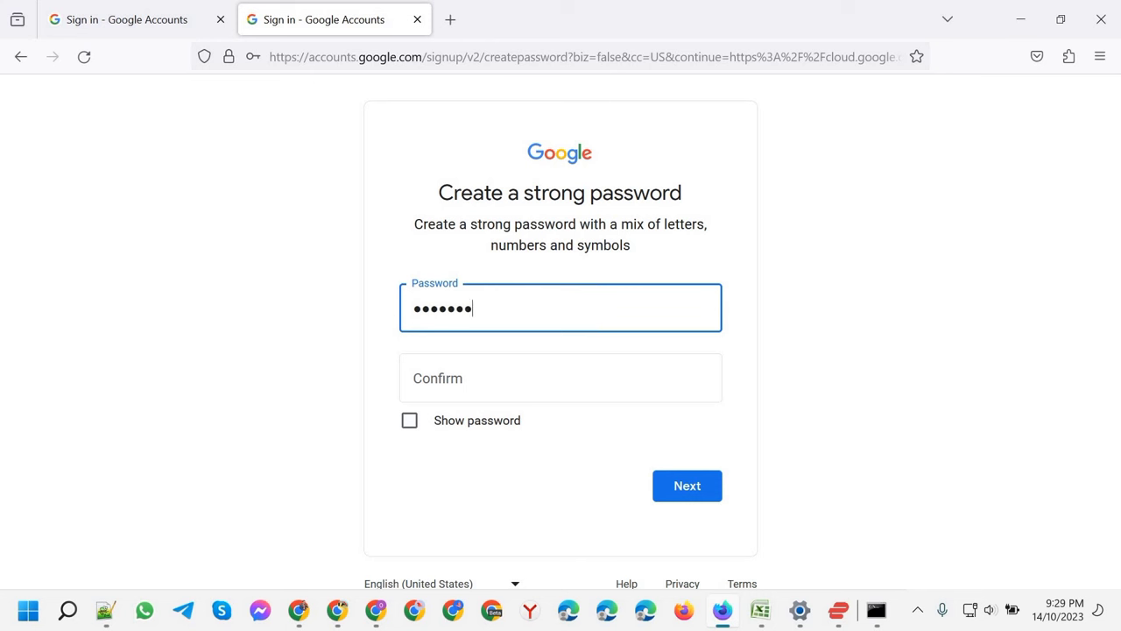
Step: Finish the new password, copy it while shown, and paste it into the Confirm field
text(1)
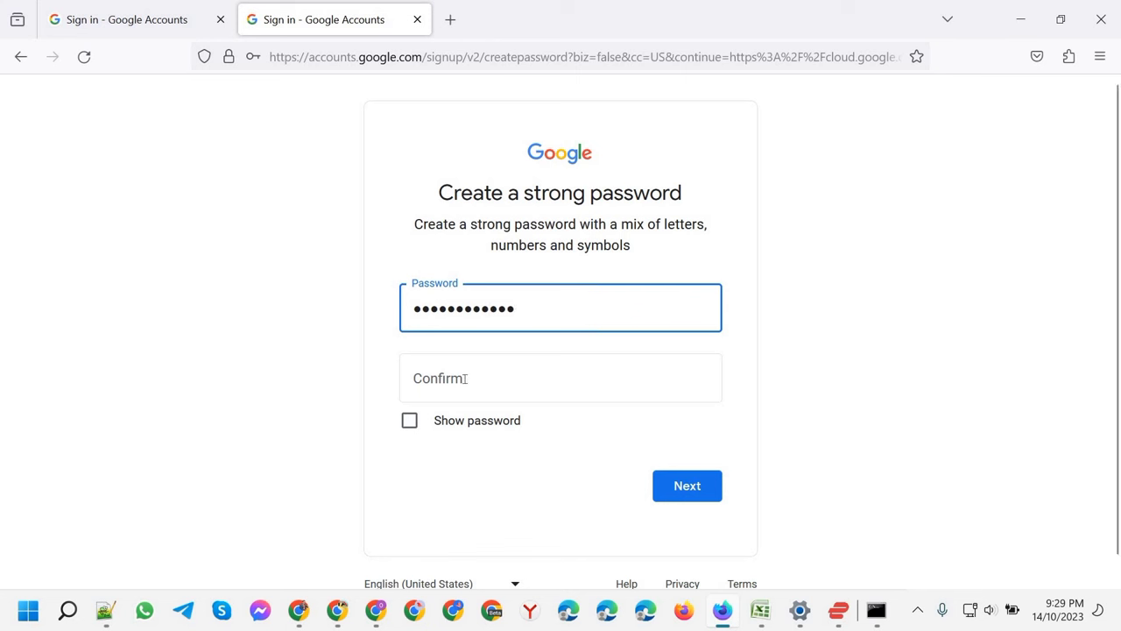
click(469, 433)
click(478, 421)
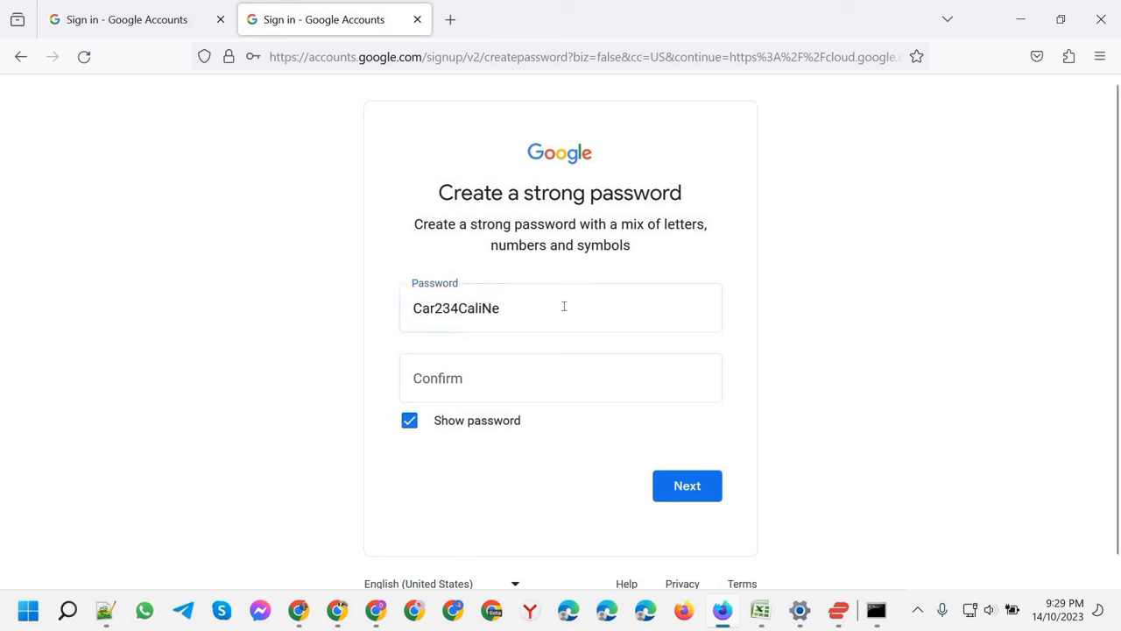
drag(564, 306, 307, 300)
key(ctrl+c)
click(466, 378)
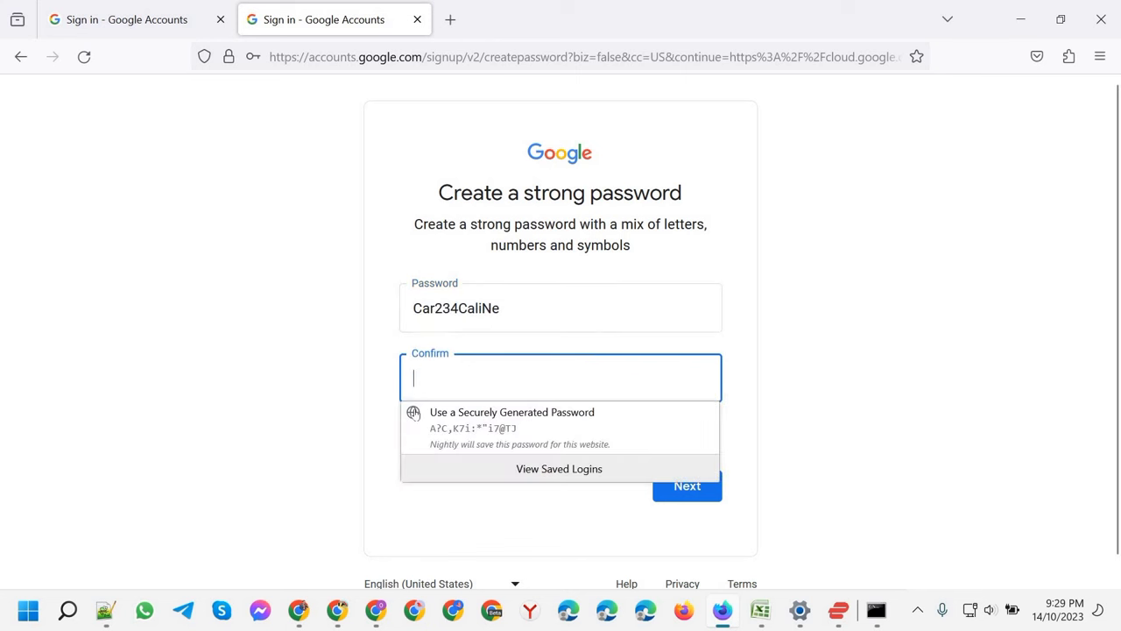
key(ctrl+v)
click(482, 430)
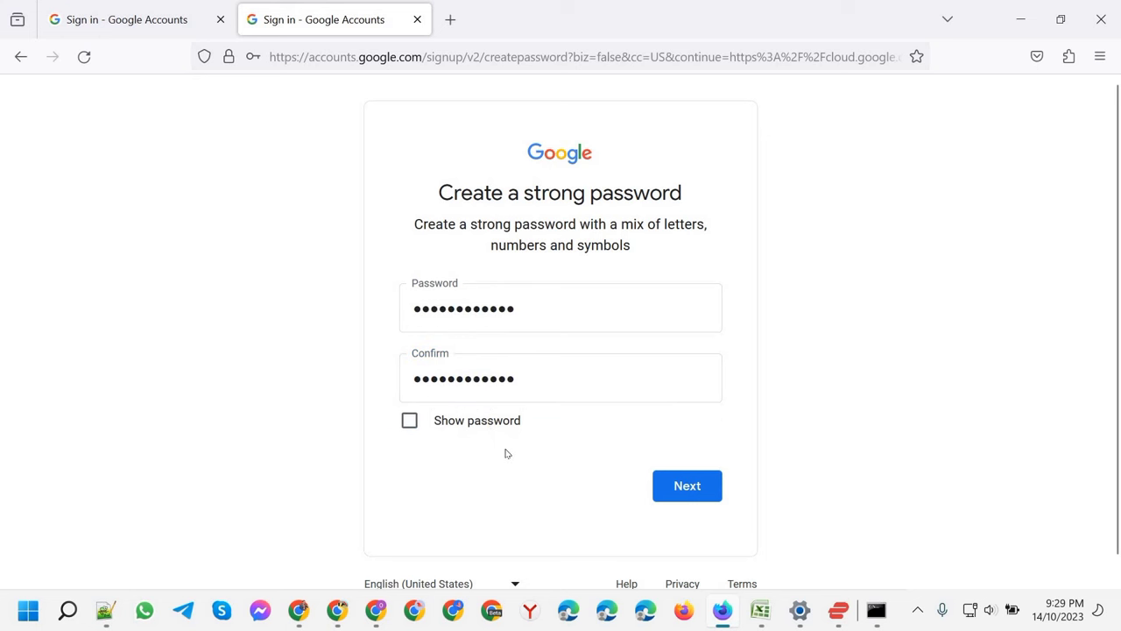
Step: Submit the Create a strong password step to continue signup
scroll(513, 470, down, 1)
scroll(512, 473, up, 1)
scroll(561, 429, down, 1)
scroll(547, 436, up, 1)
scroll(543, 439, down, 1)
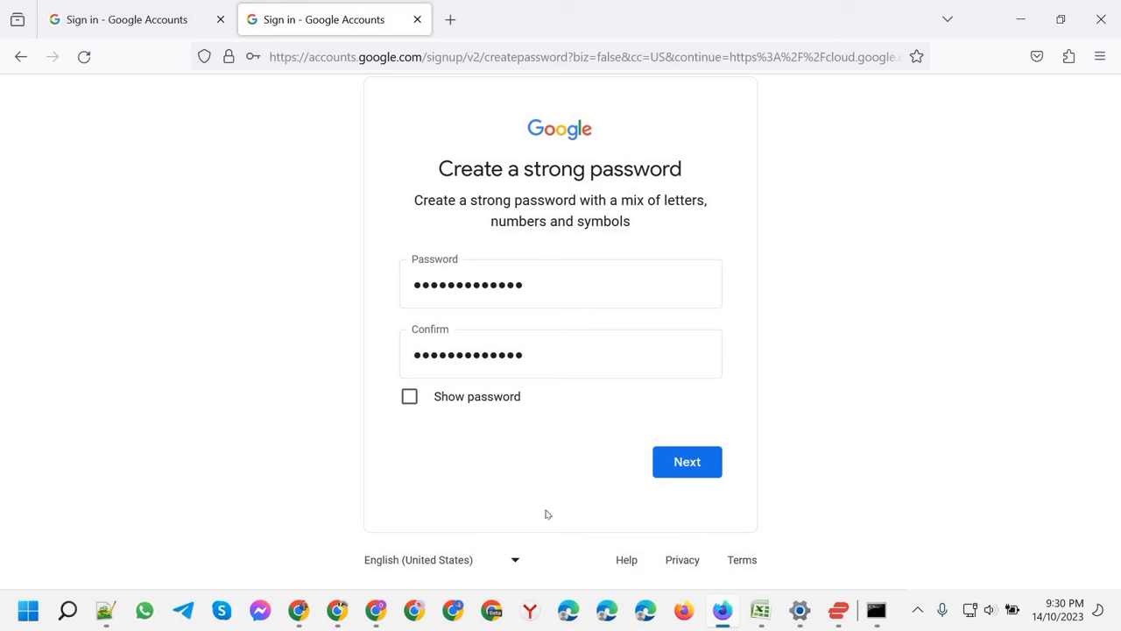
click(687, 462)
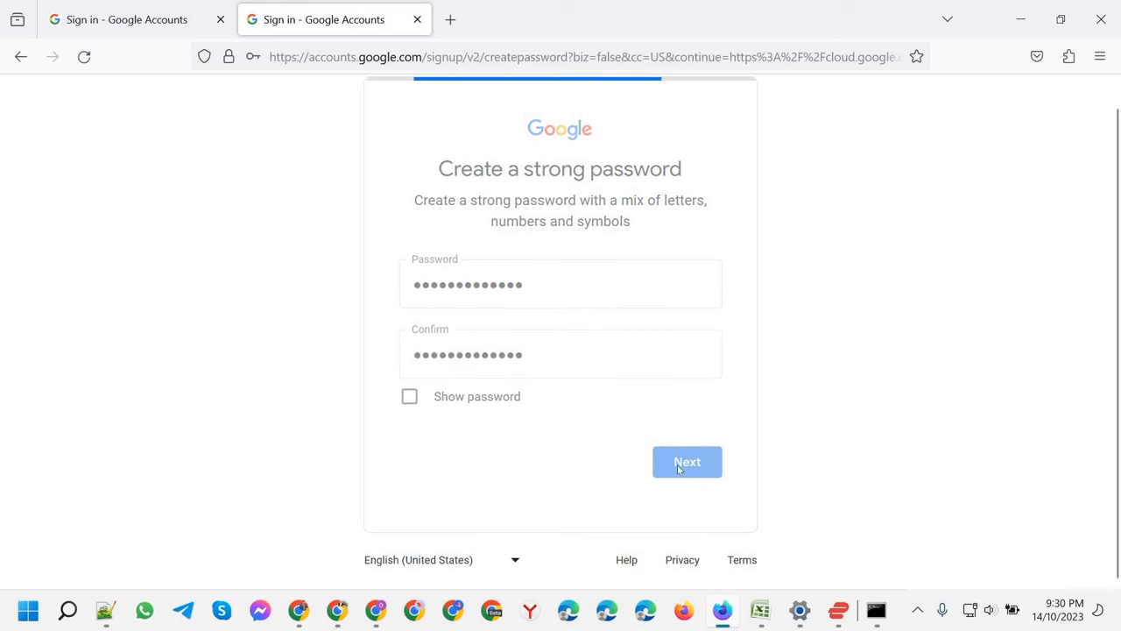
Step: Decline saving the login and record the new password in spreadsheet cell B190
click(501, 275)
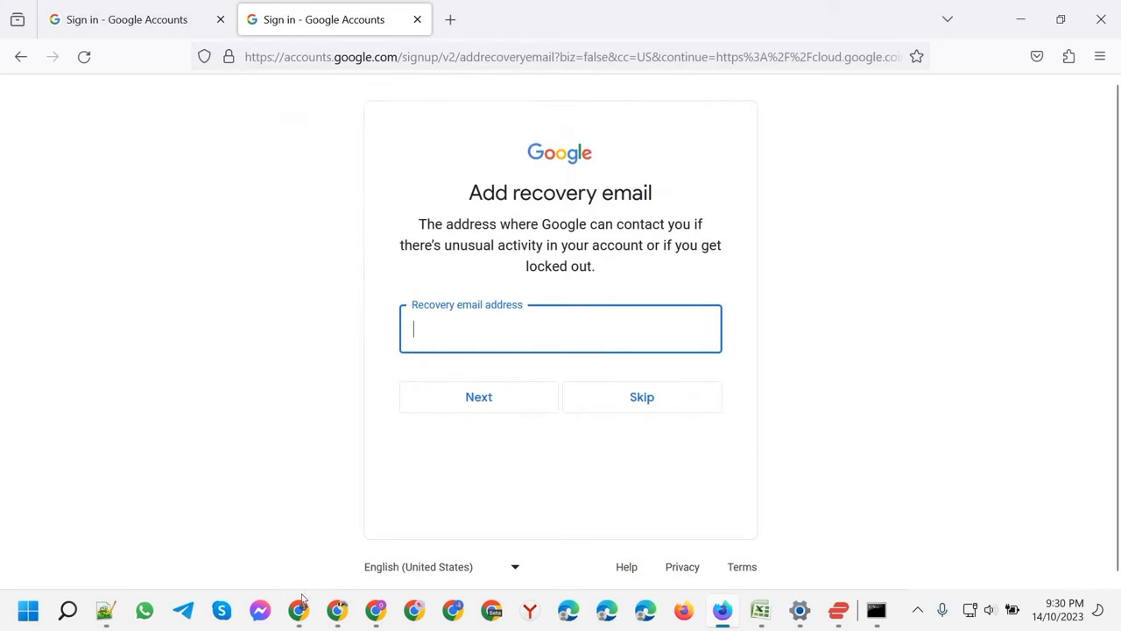
key(alt+Tab)
click(245, 368)
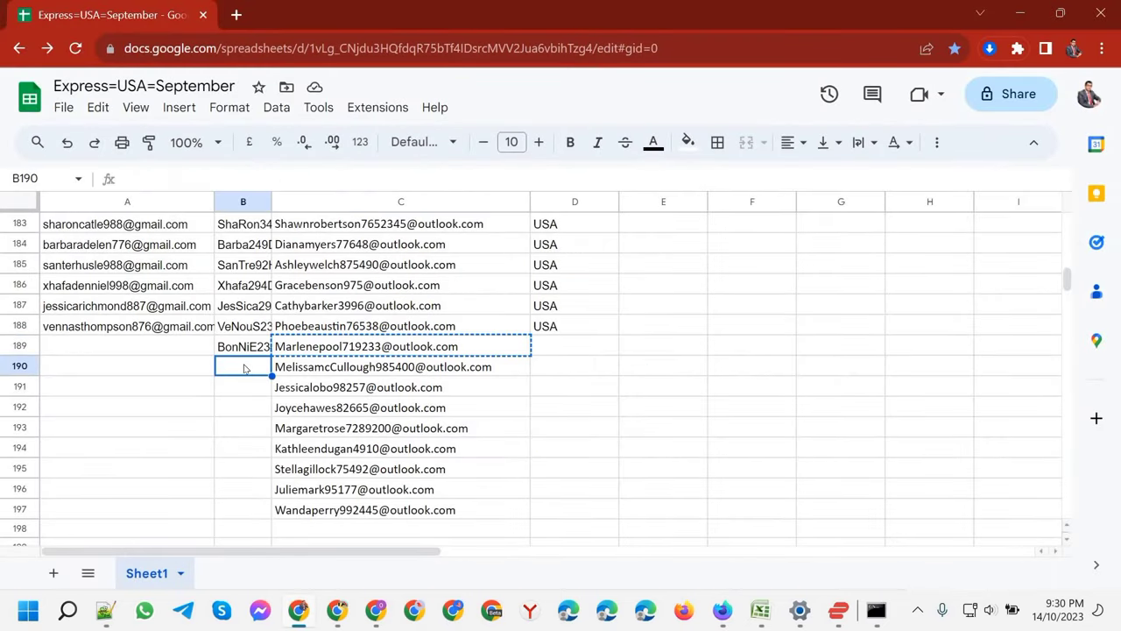
Step: Copy the recovery email from cell C190 into the Recovery email address field
click(299, 369)
key(ctrl+c)
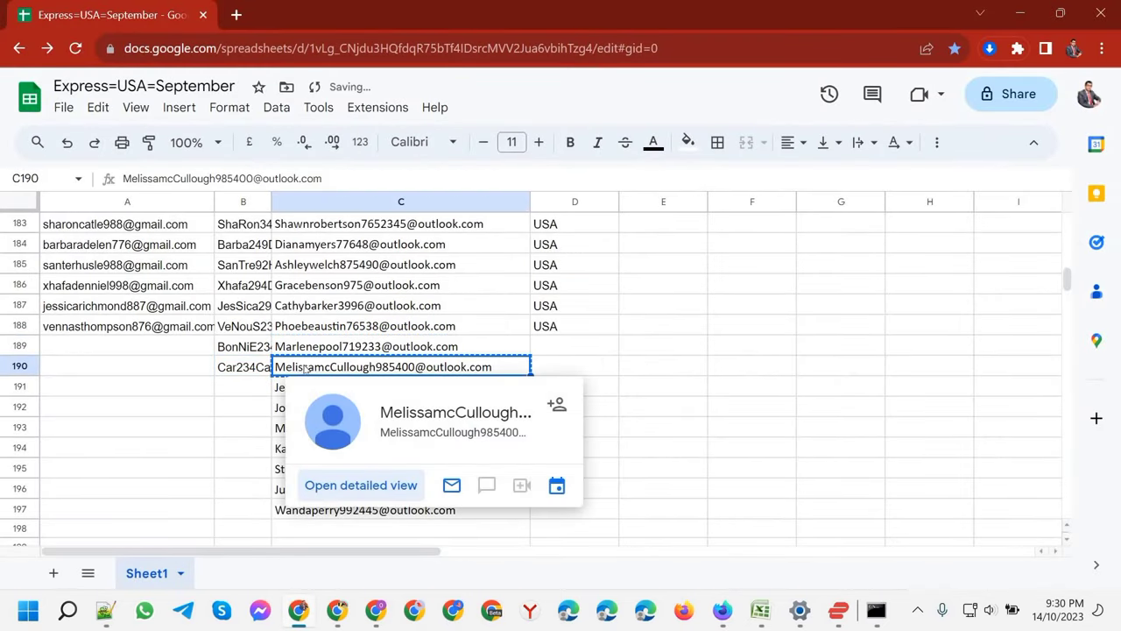
click(1020, 12)
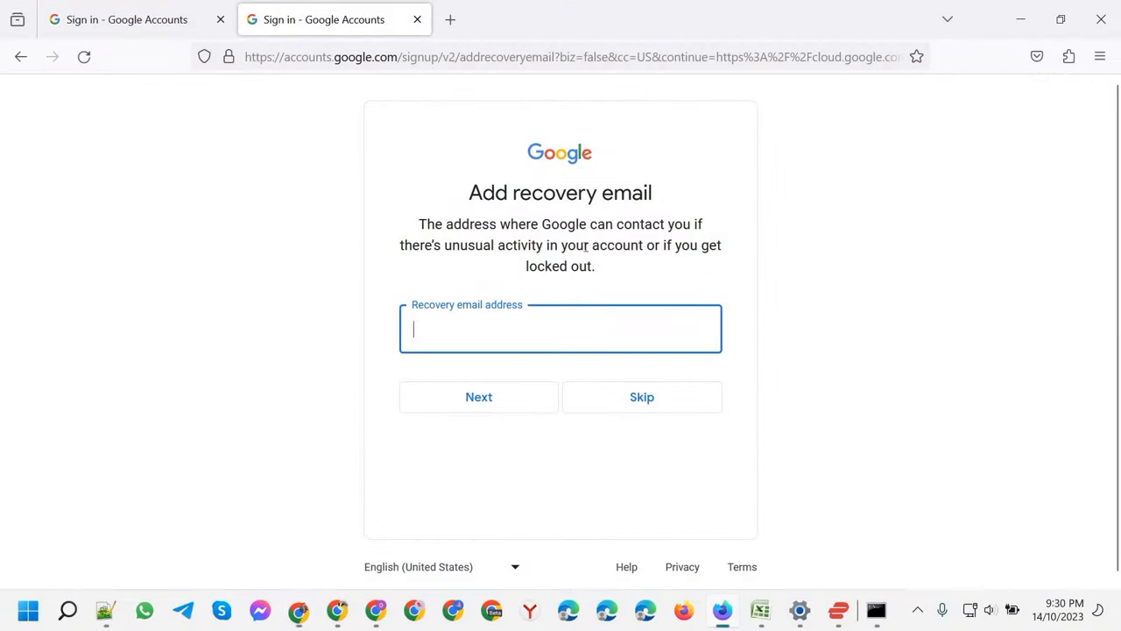
key(ctrl+v)
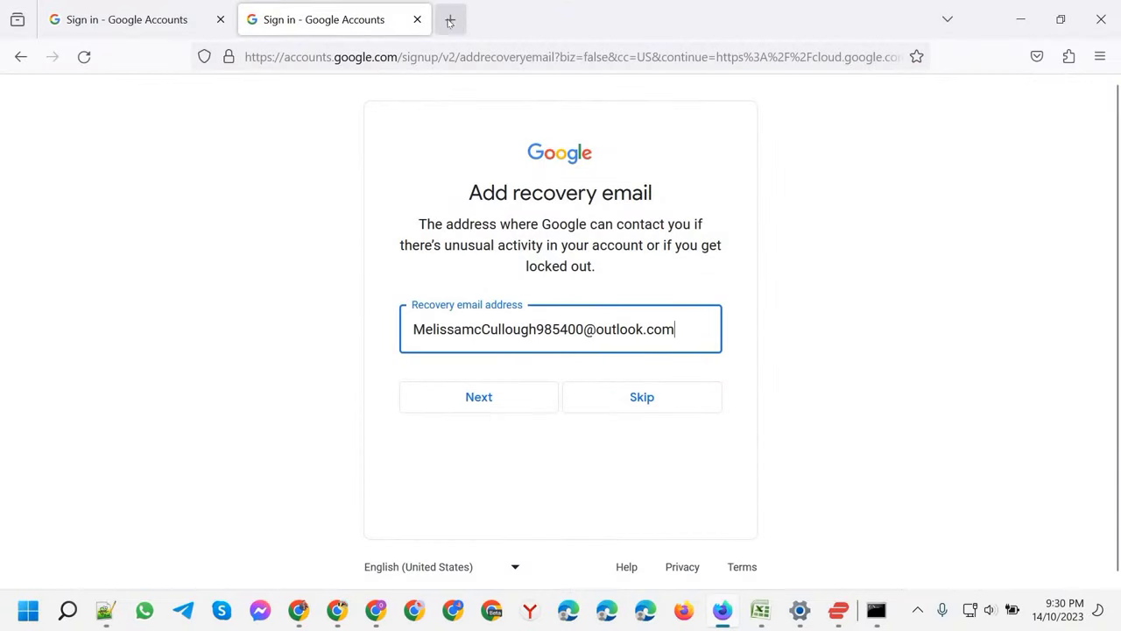
click(451, 19)
Step: Grab the sign-in link from Link by Gmail.txt in Notepad++, then return to Firefox
click(105, 610)
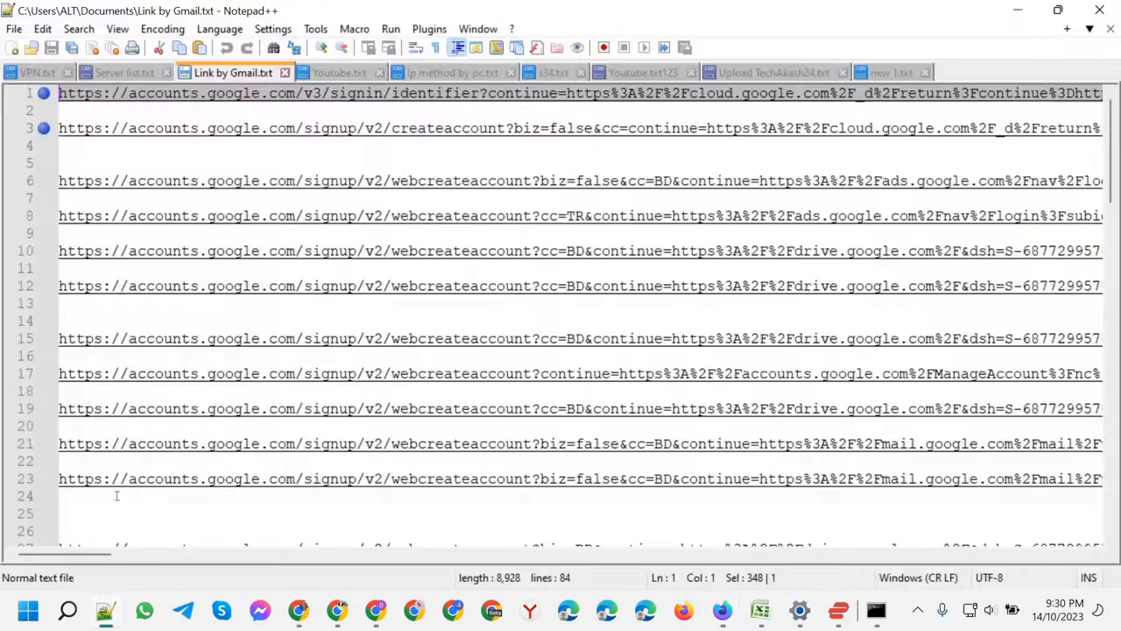
click(1017, 11)
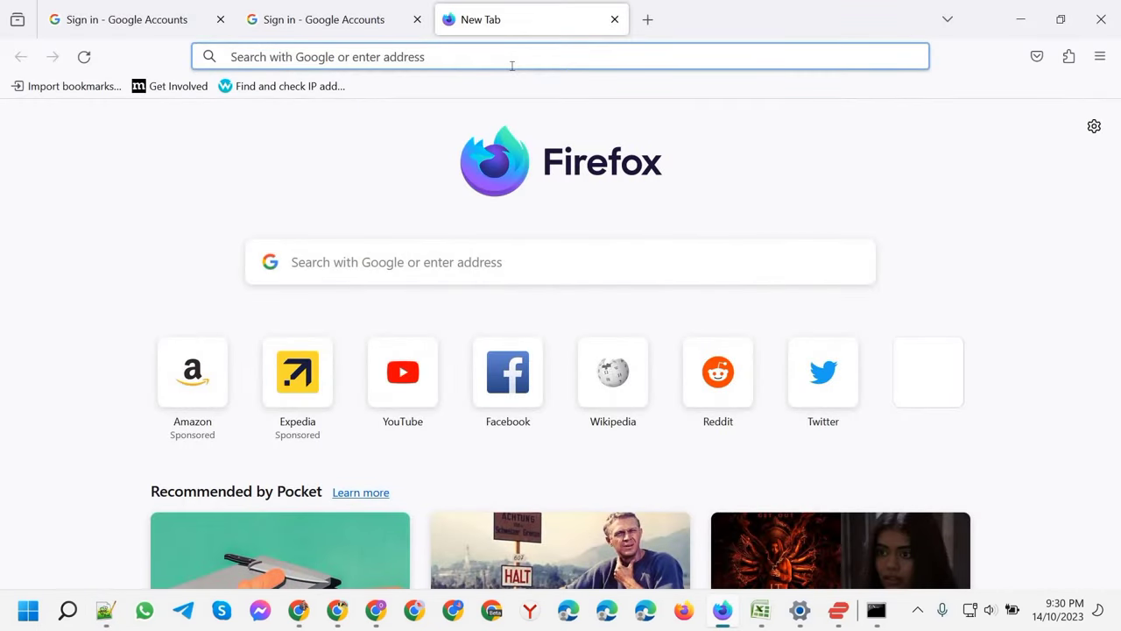
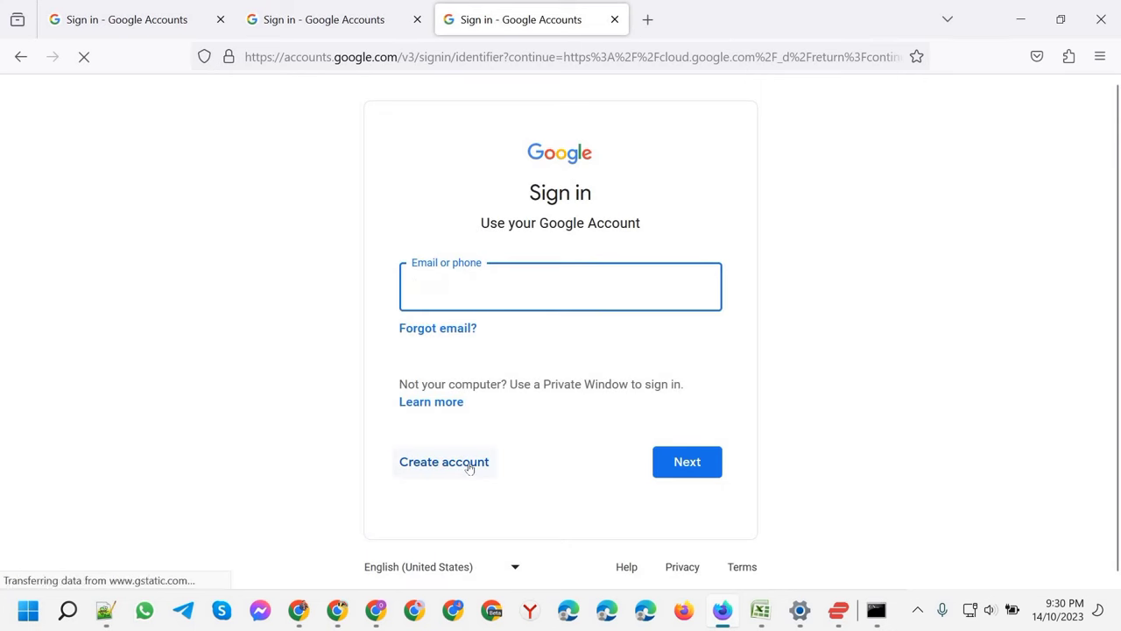
Step: Start a new personal-use Google account and enter the first and last name
click(469, 467)
click(453, 332)
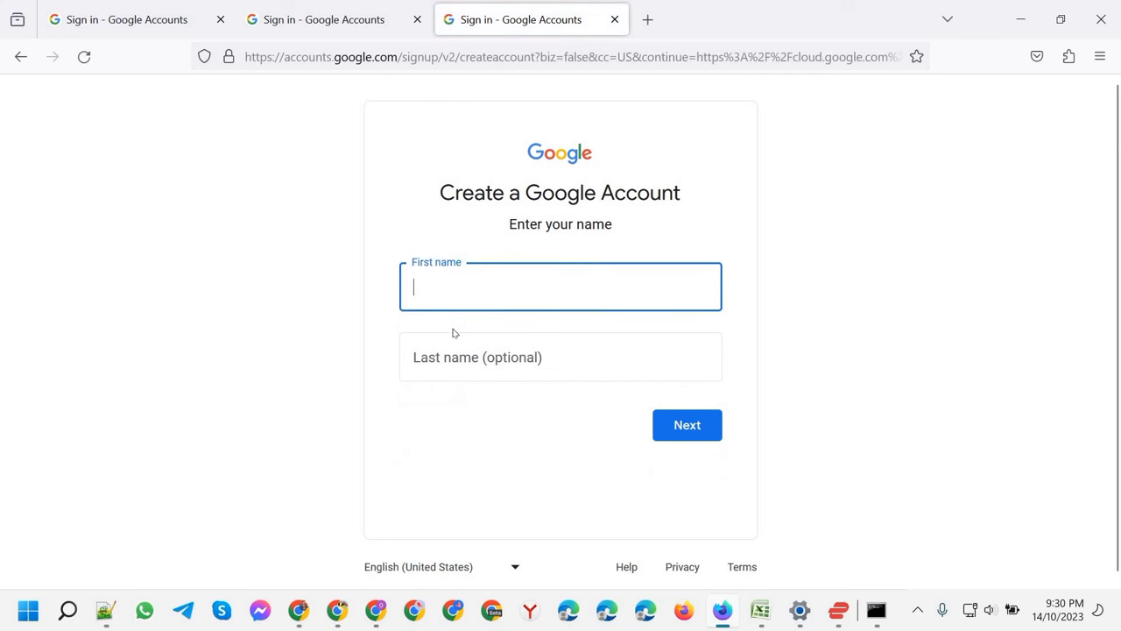
text(S)
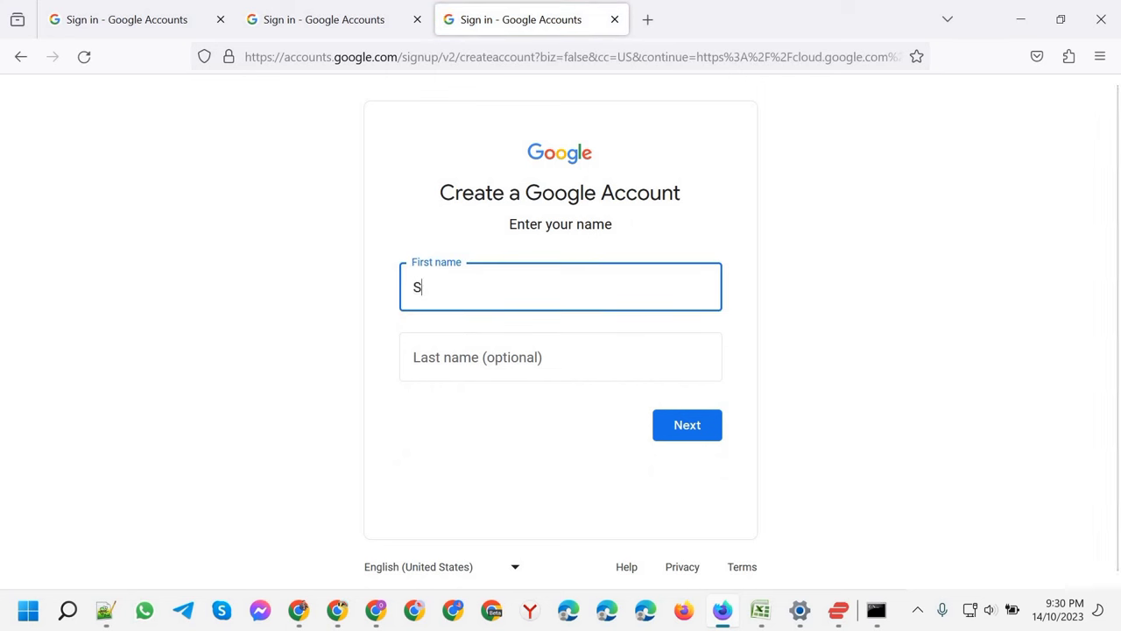
text(hi)
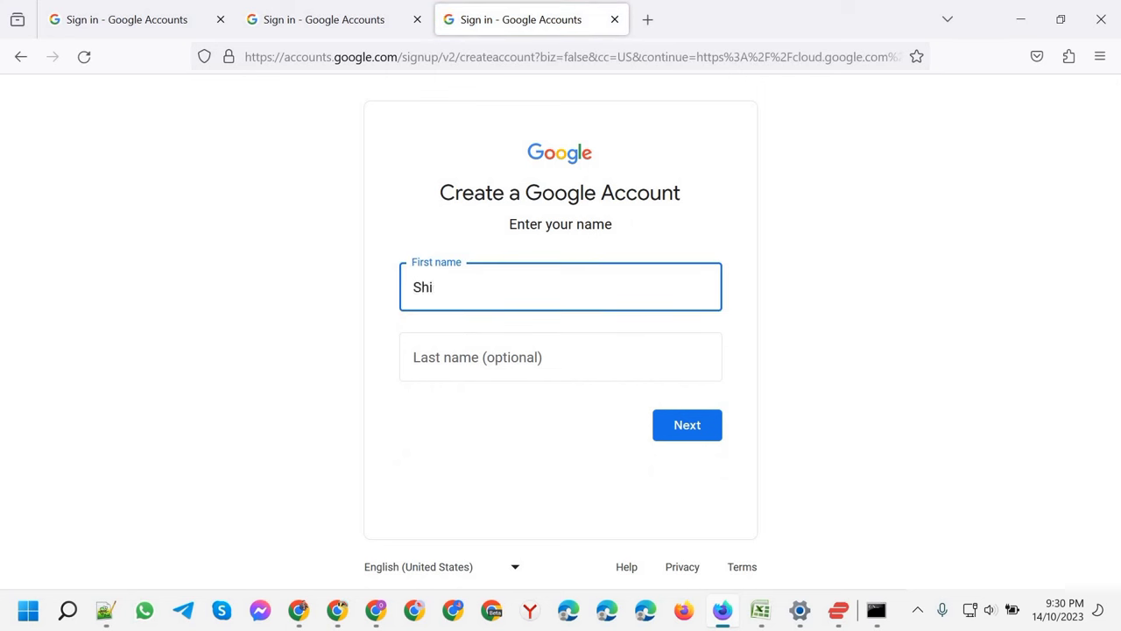
text(rline)
key(Tab)
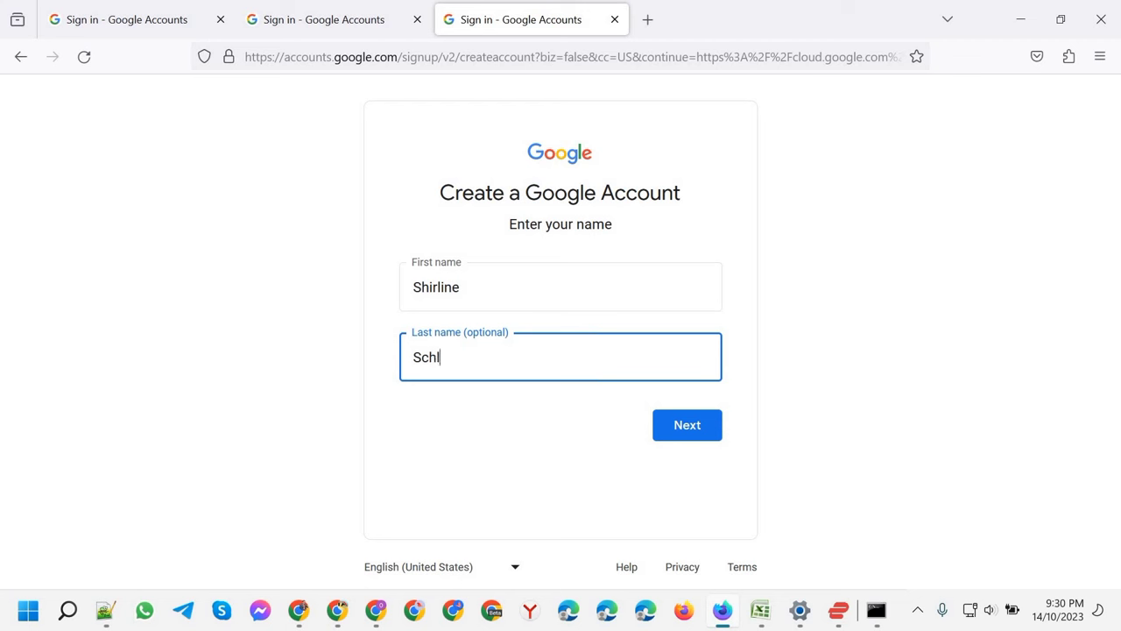
key(Return)
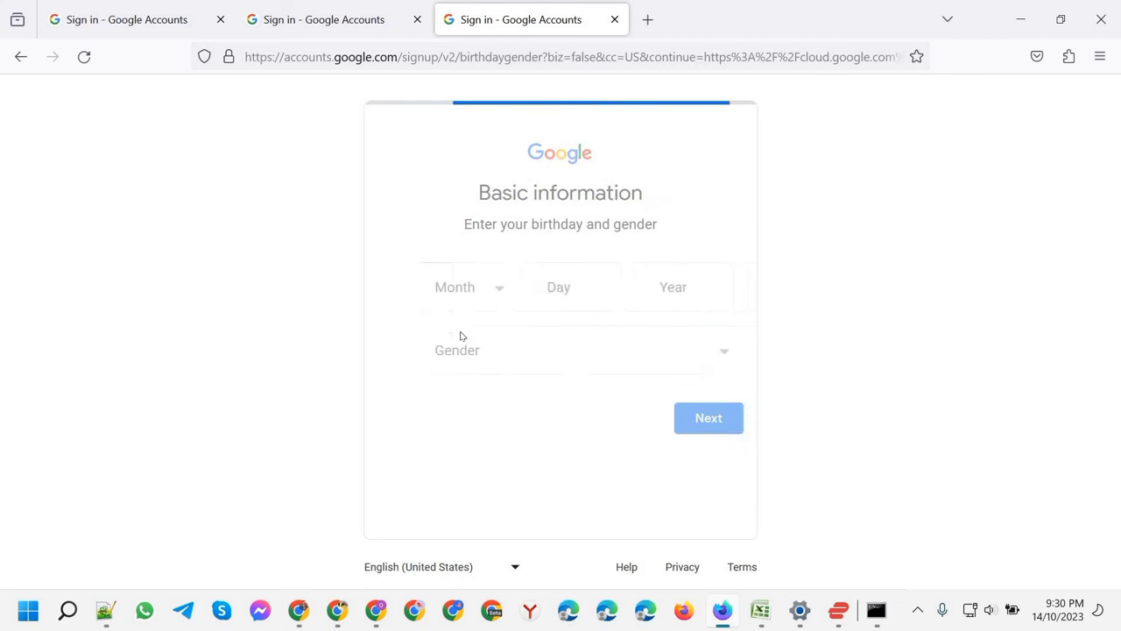
Step: Enter birthday March 28, 1998 and gender Female, then continue
click(448, 287)
click(447, 382)
click(551, 296)
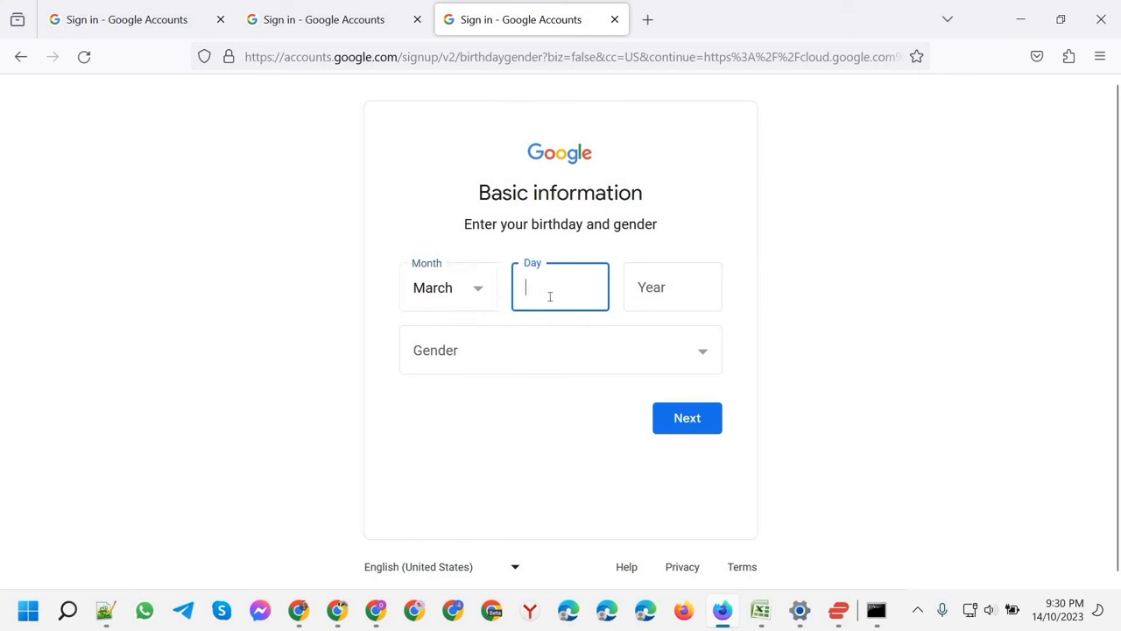
click(671, 283)
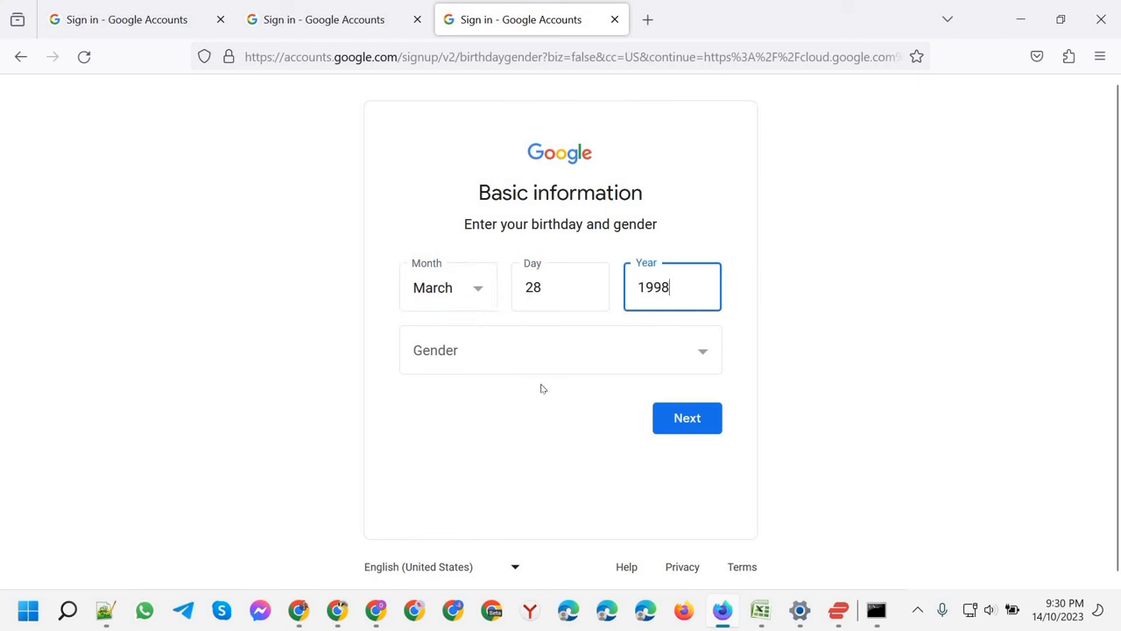
click(543, 355)
click(631, 393)
click(680, 420)
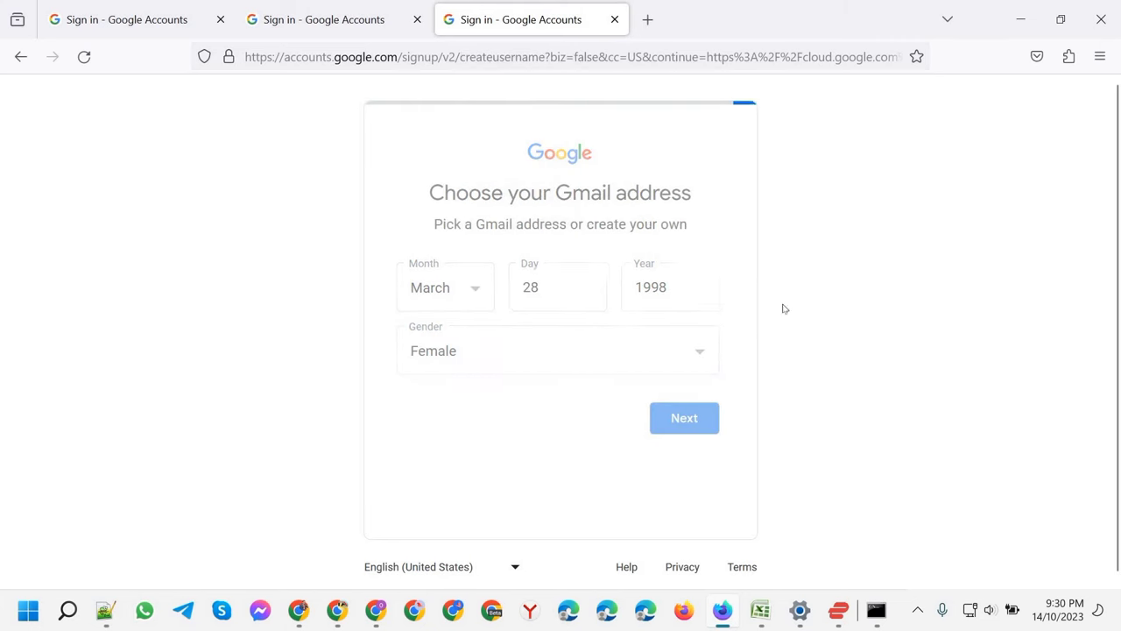
Step: Choose to create your own Gmail address, type the custom address and submit it
click(442, 379)
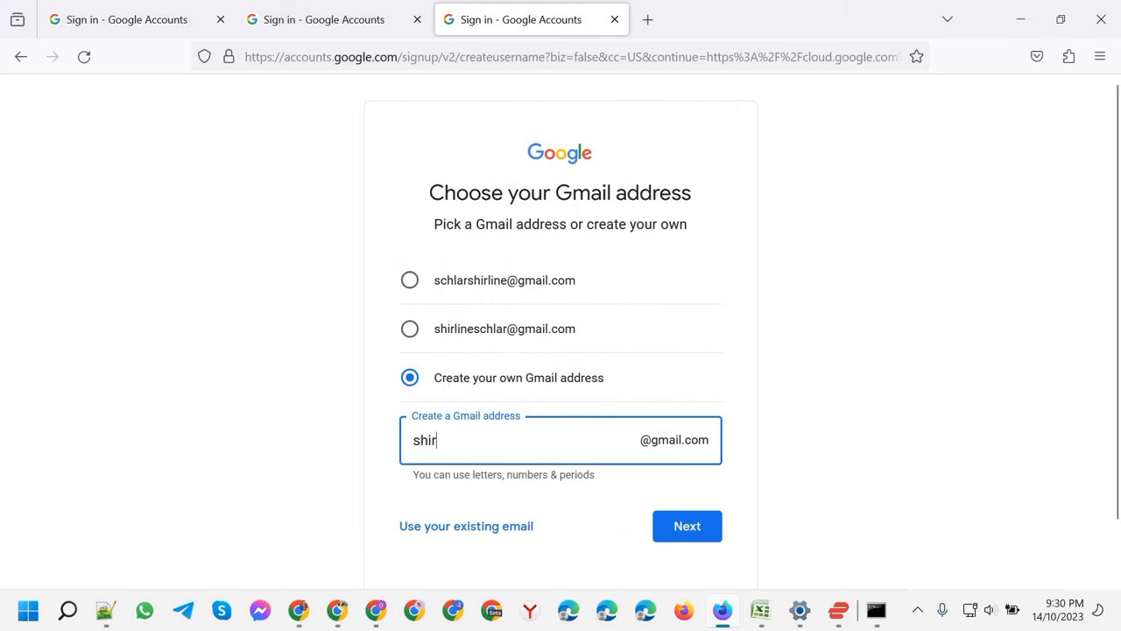
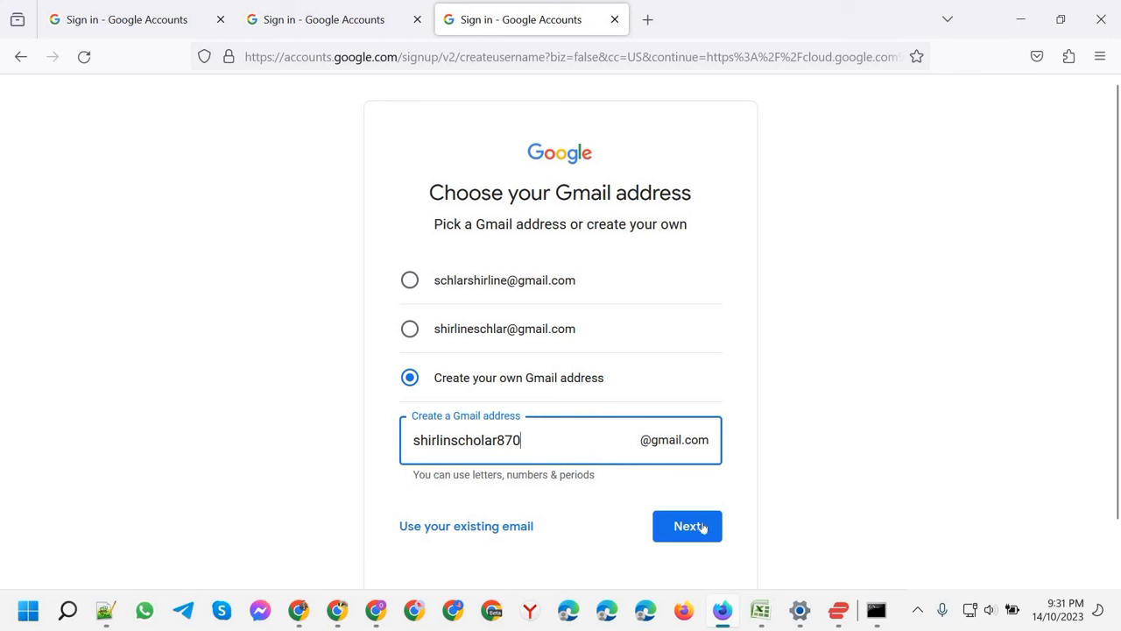
click(702, 526)
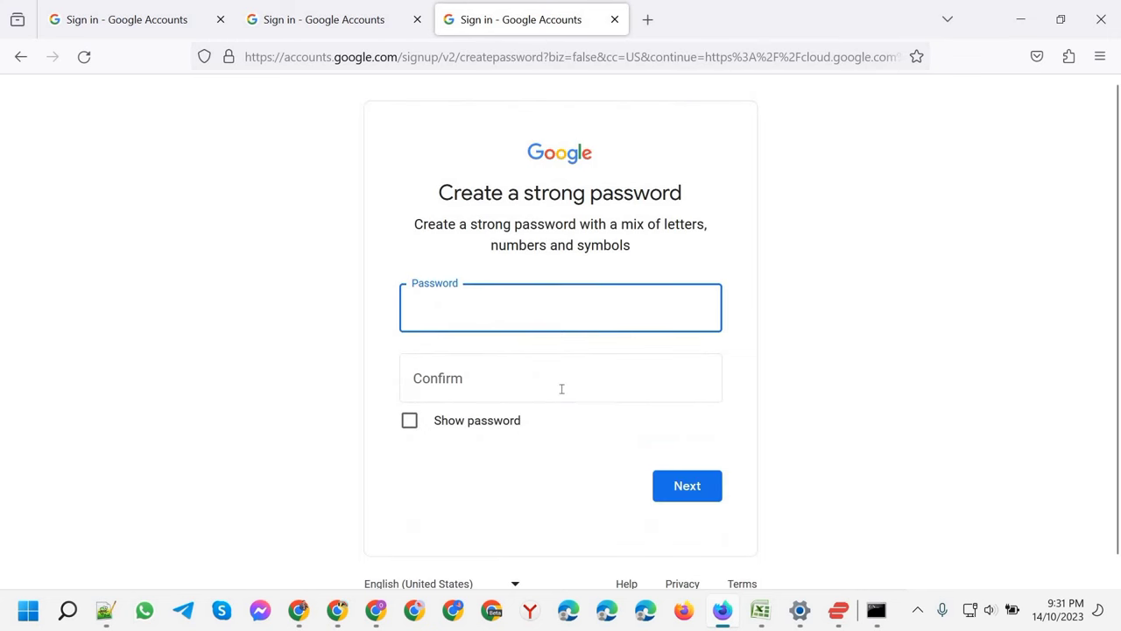
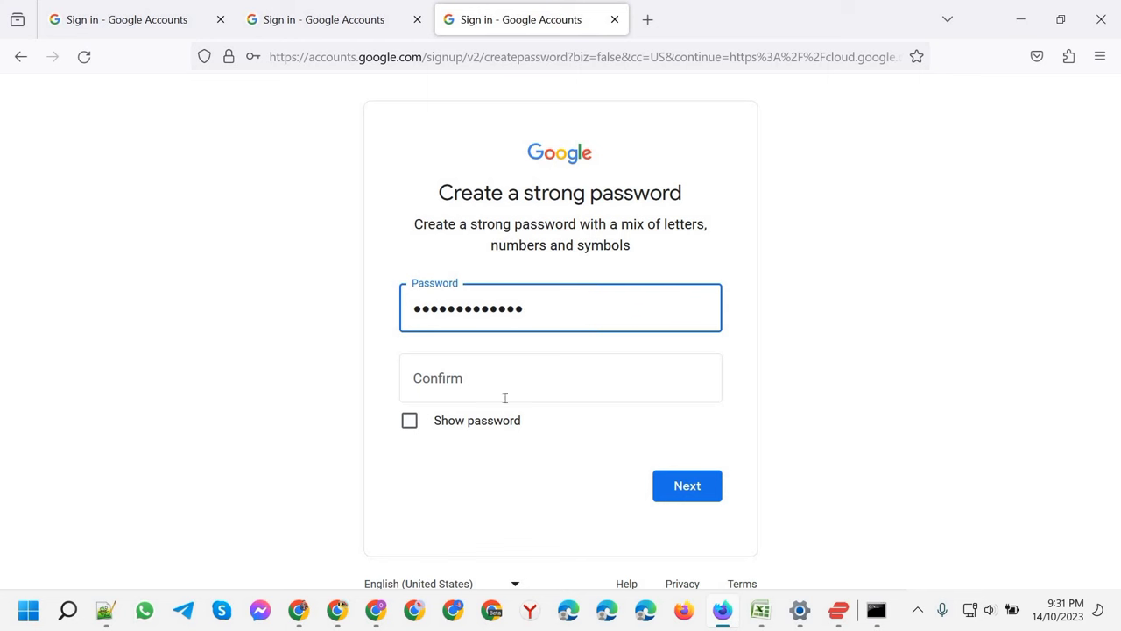
Step: Type the account password and copy it into the confirmation field
click(464, 421)
drag(540, 308, 300, 298)
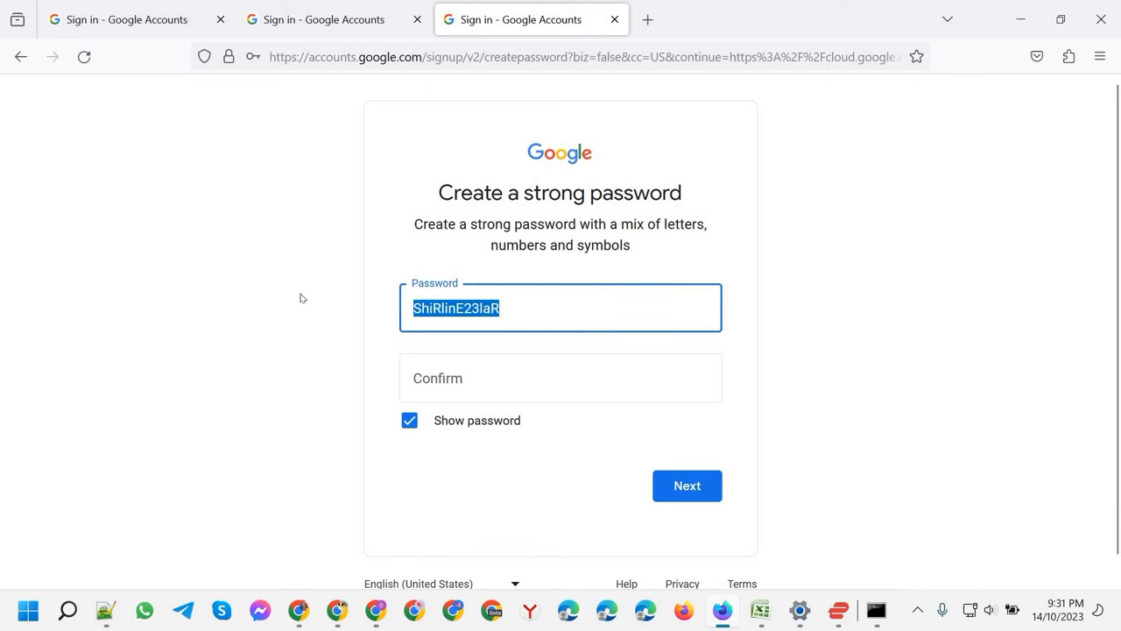
key(ctrl+c)
click(438, 377)
key(ctrl+v)
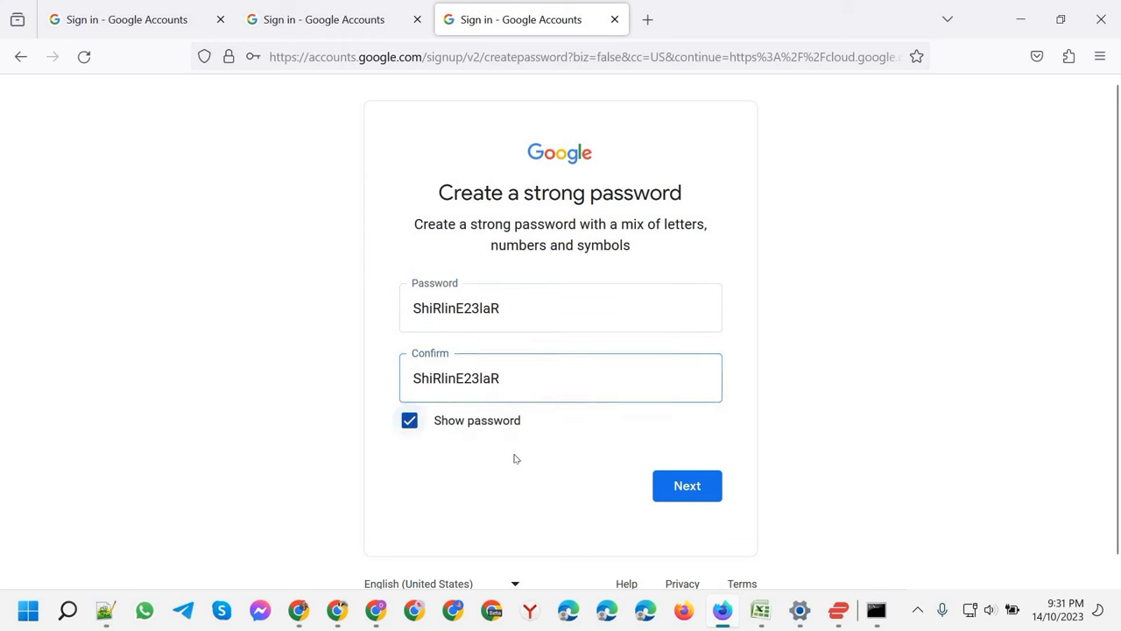
Step: Mask the password fields, submit the new password and dismiss the save-login prompt
click(409, 421)
drag(560, 378, 491, 86)
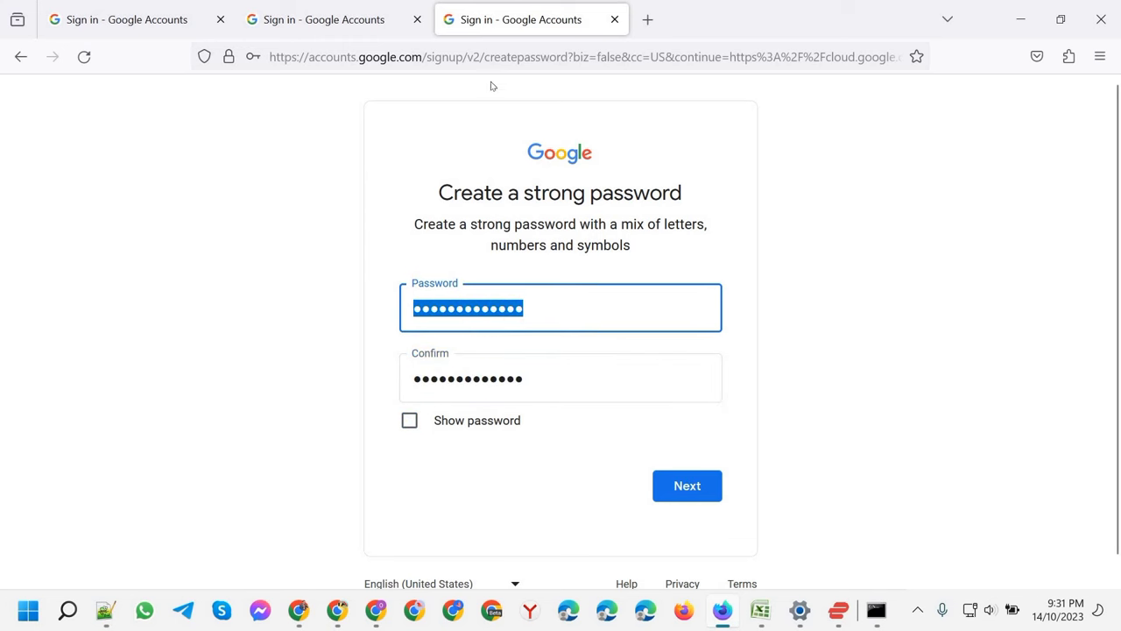
drag(637, 56, 493, 57)
drag(491, 246, 551, 485)
click(553, 484)
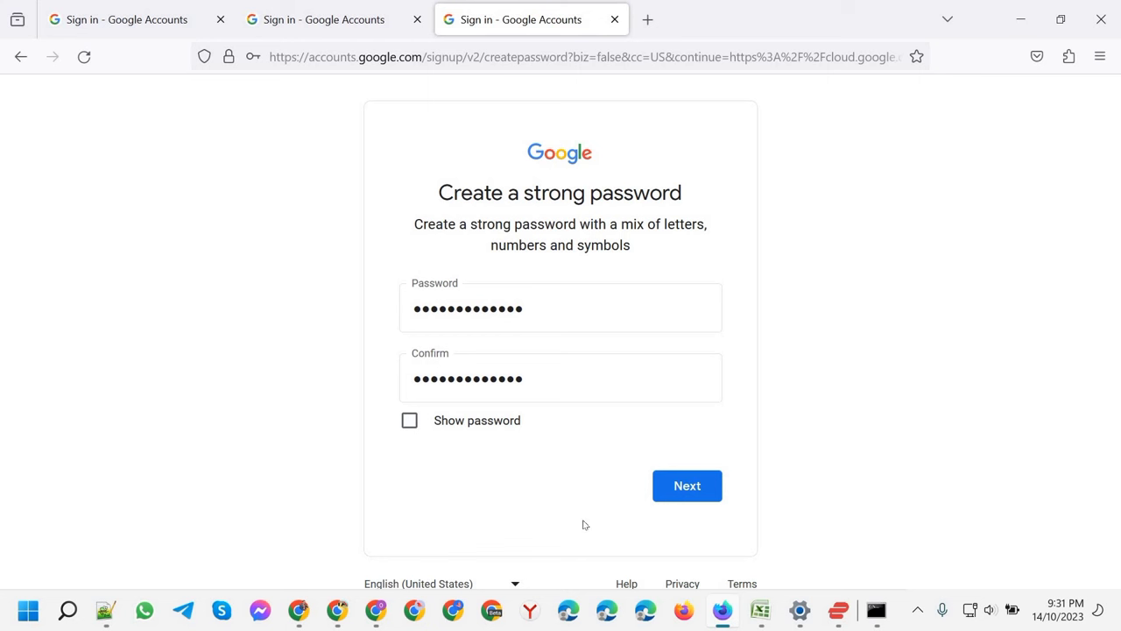
click(706, 489)
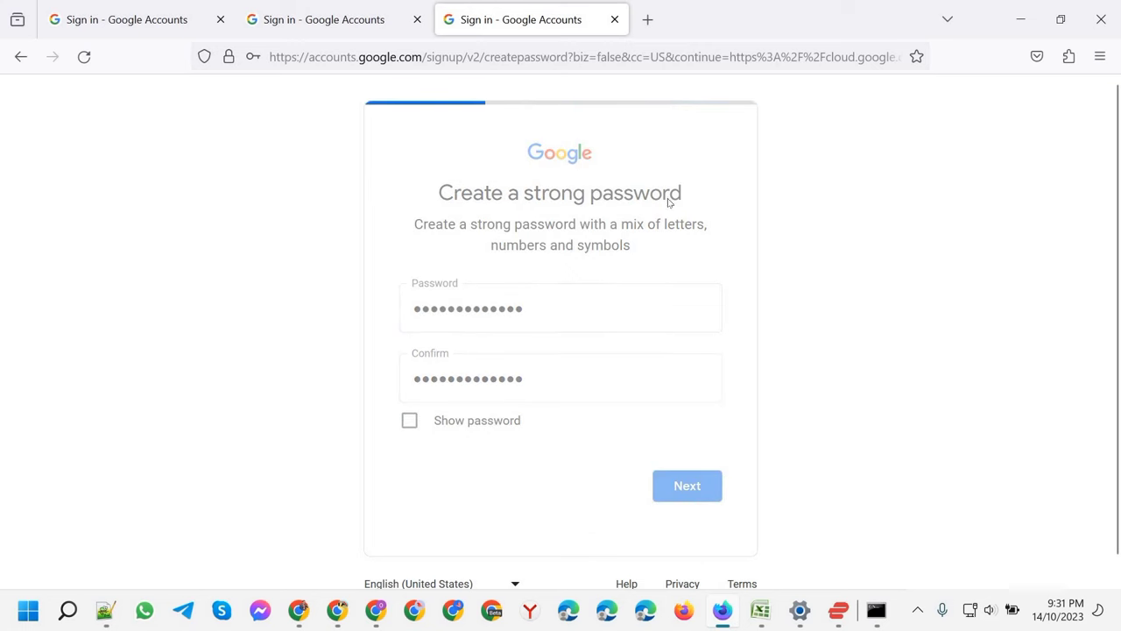
click(343, 540)
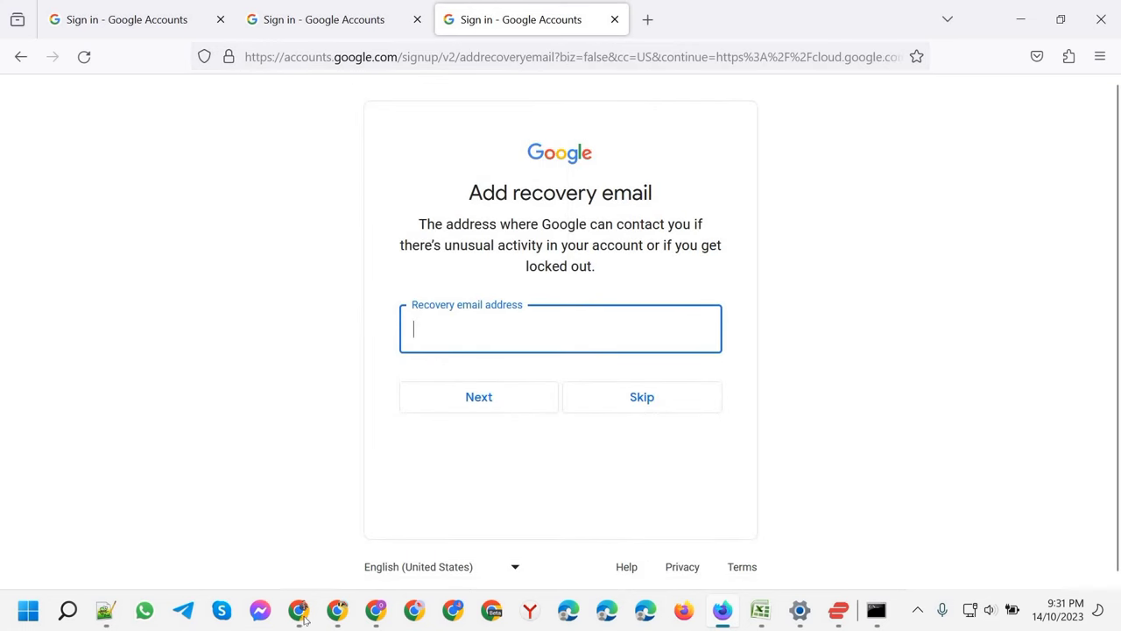
Step: Paste the password into spreadsheet cell B191 and copy the recovery email from C191
key(alt+Tab)
click(236, 386)
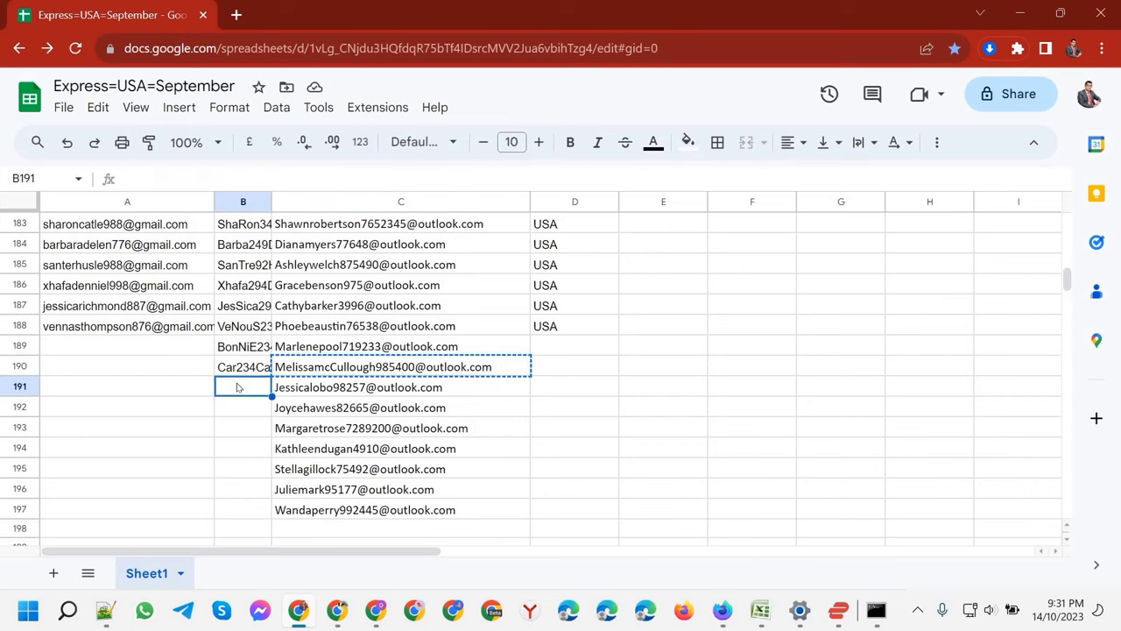
key(ctrl+v)
click(310, 389)
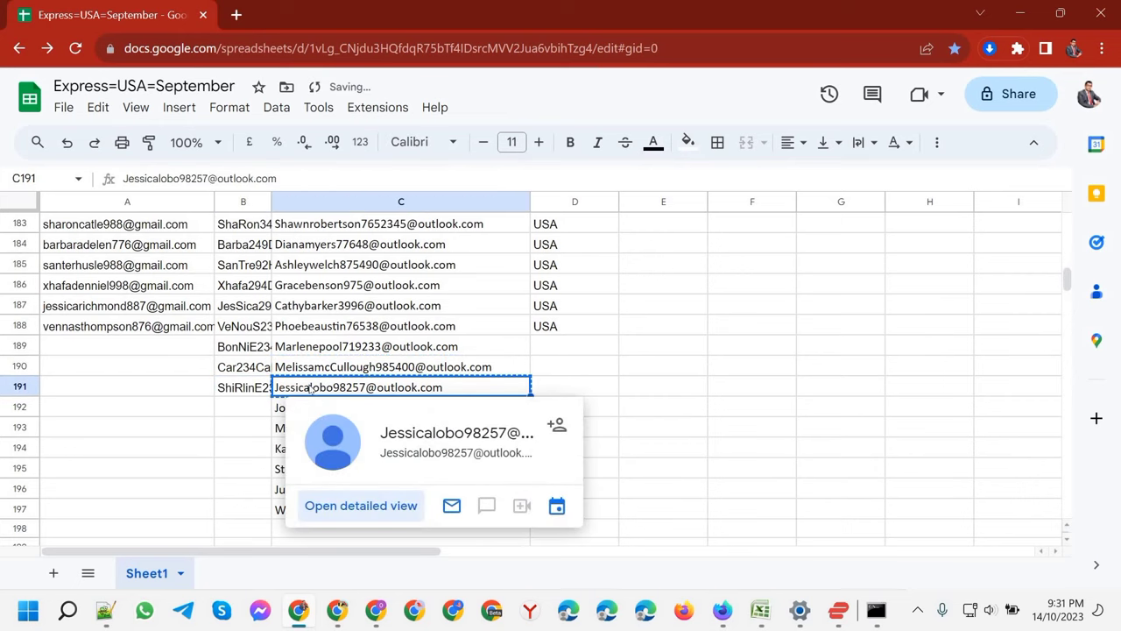
key(ctrl+c)
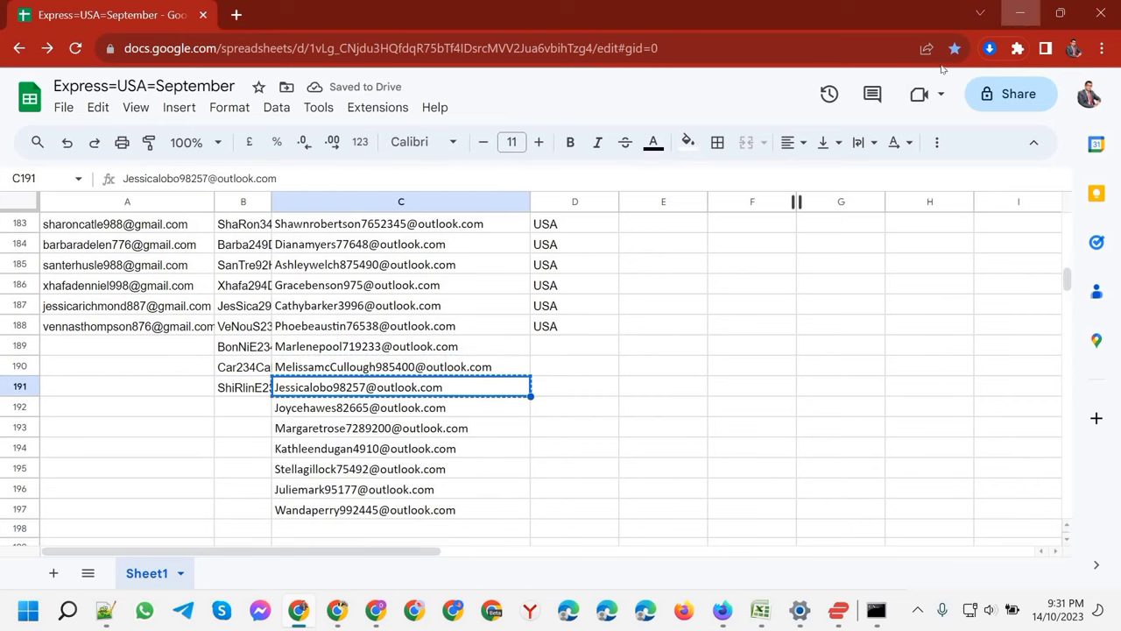
key(alt+Tab)
Step: Paste the recovery email and submit it in each of the three sign-ups
key(ctrl+v)
click(479, 397)
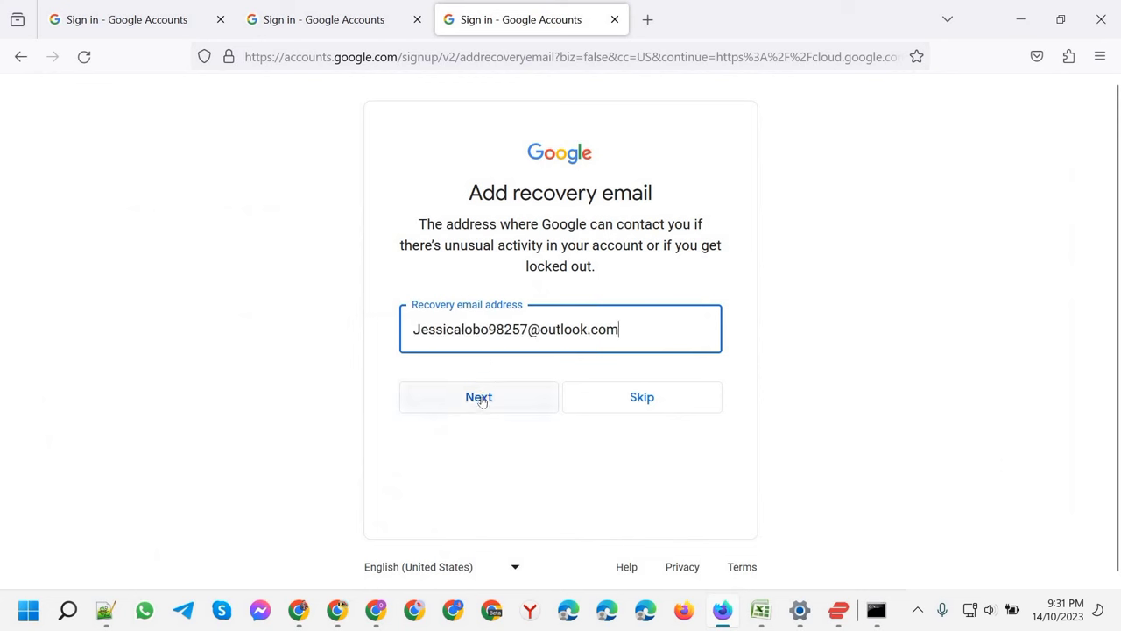
key(ctrl+Tab)
click(479, 397)
key(ctrl+Tab)
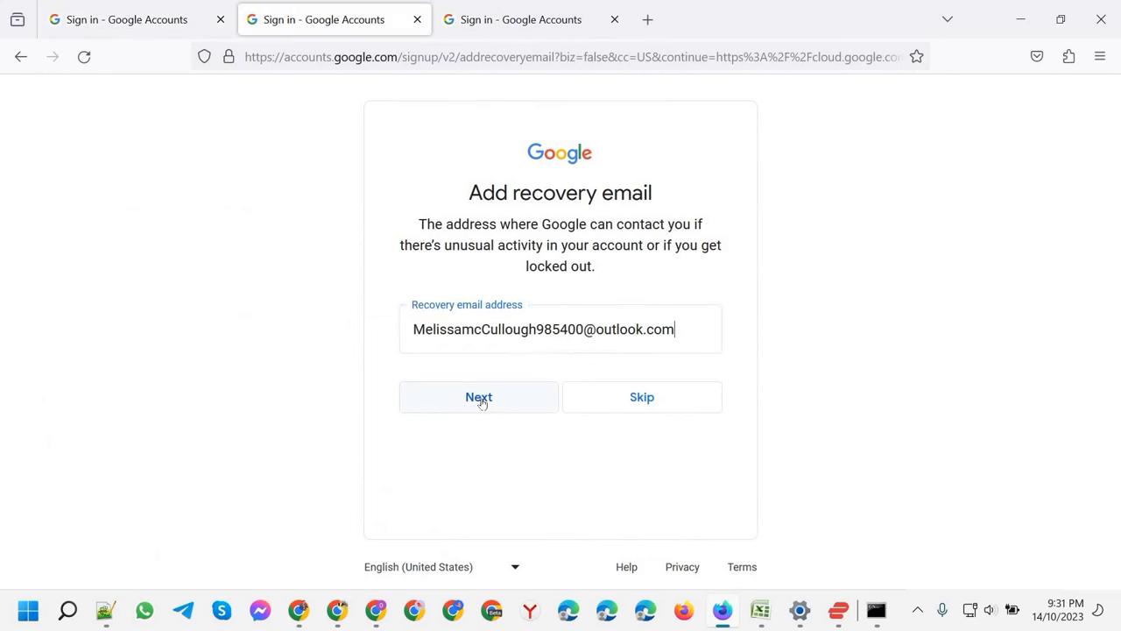
click(479, 397)
key(ctrl+Tab)
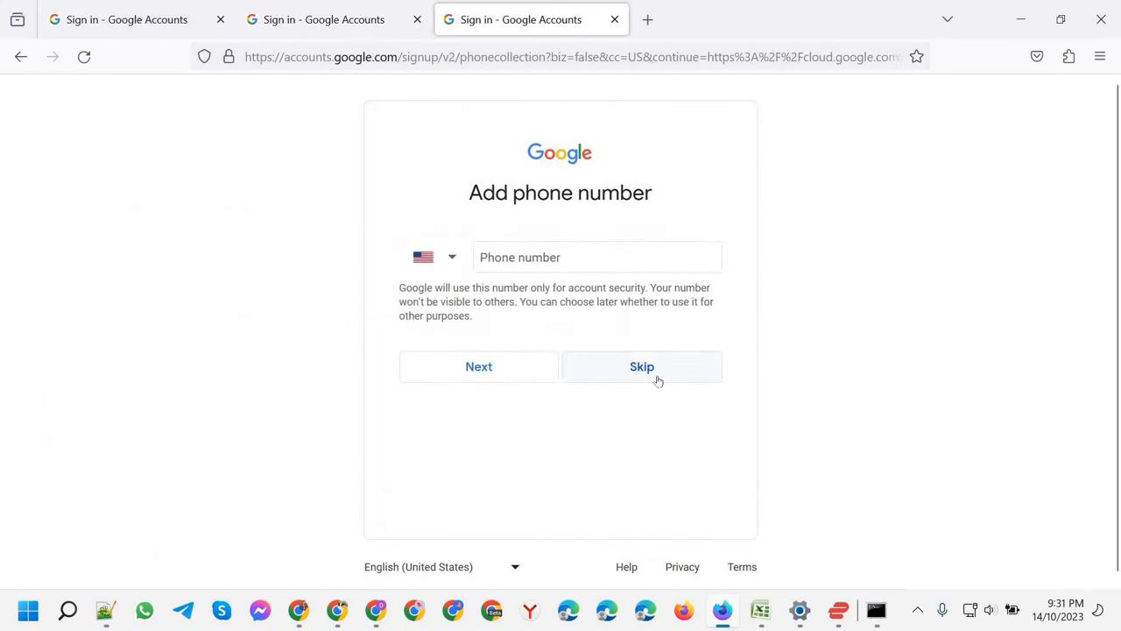
Step: Skip the phone number step in all three sign-ups
click(656, 382)
key(ctrl+Tab)
click(640, 368)
key(ctrl+Tab)
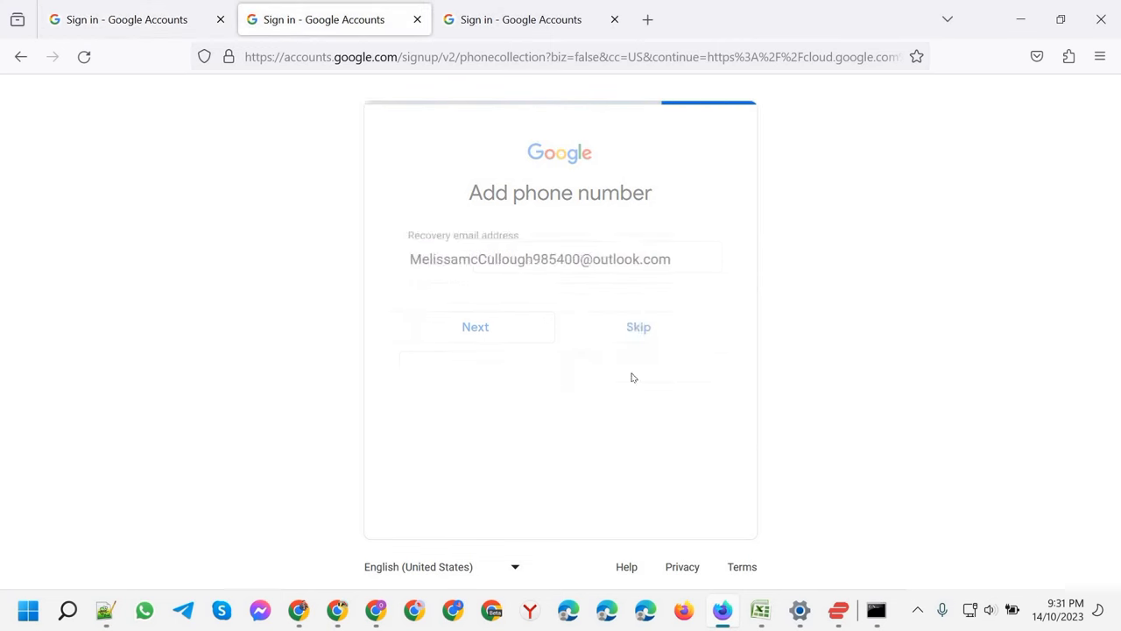
click(625, 376)
key(ctrl+Tab)
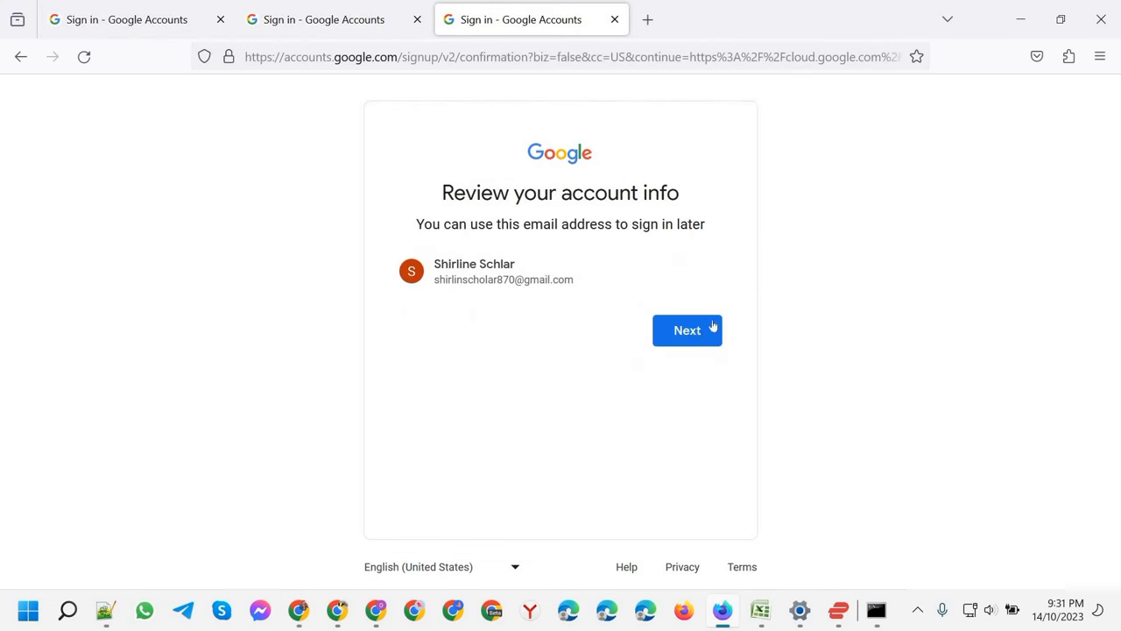
Step: Accept the reviewed account info in all three sign-ups
click(691, 342)
key(ctrl+Tab)
click(684, 342)
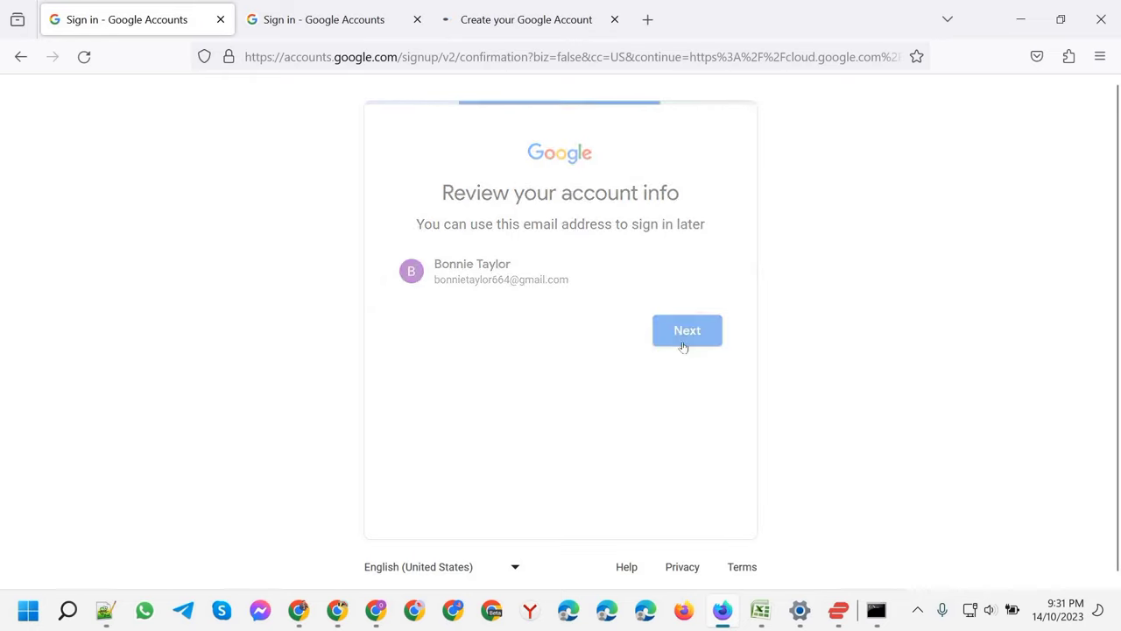
key(ctrl+Tab)
click(685, 346)
key(ctrl+Tab)
Step: Agree to the privacy terms and confirm personalization in two of the sign-ups
scroll(672, 358, down, 15)
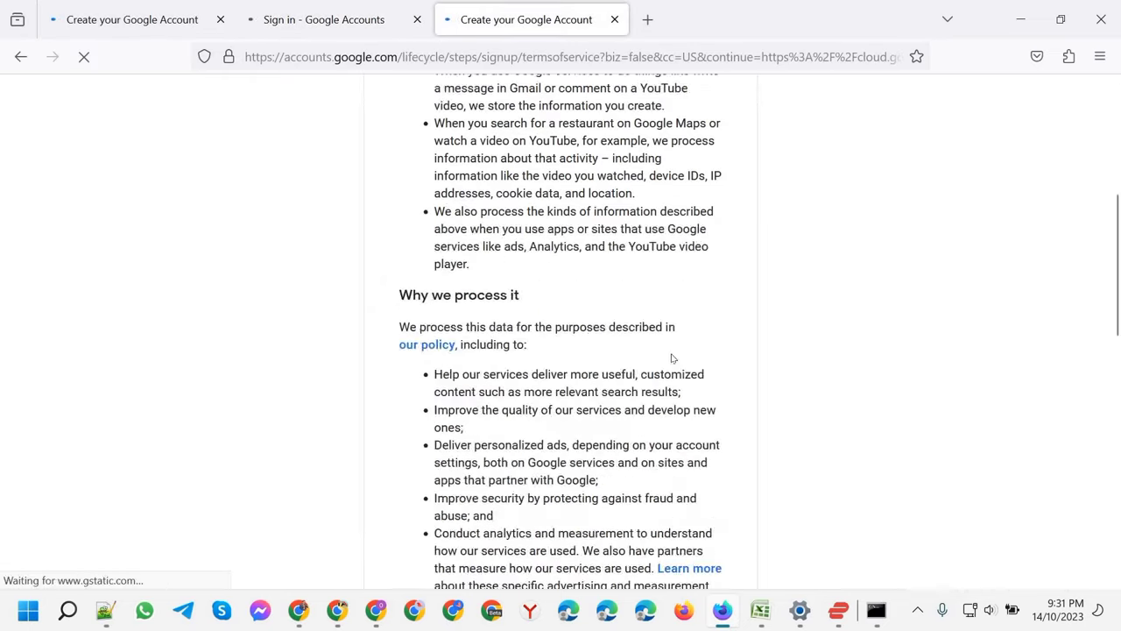
click(677, 460)
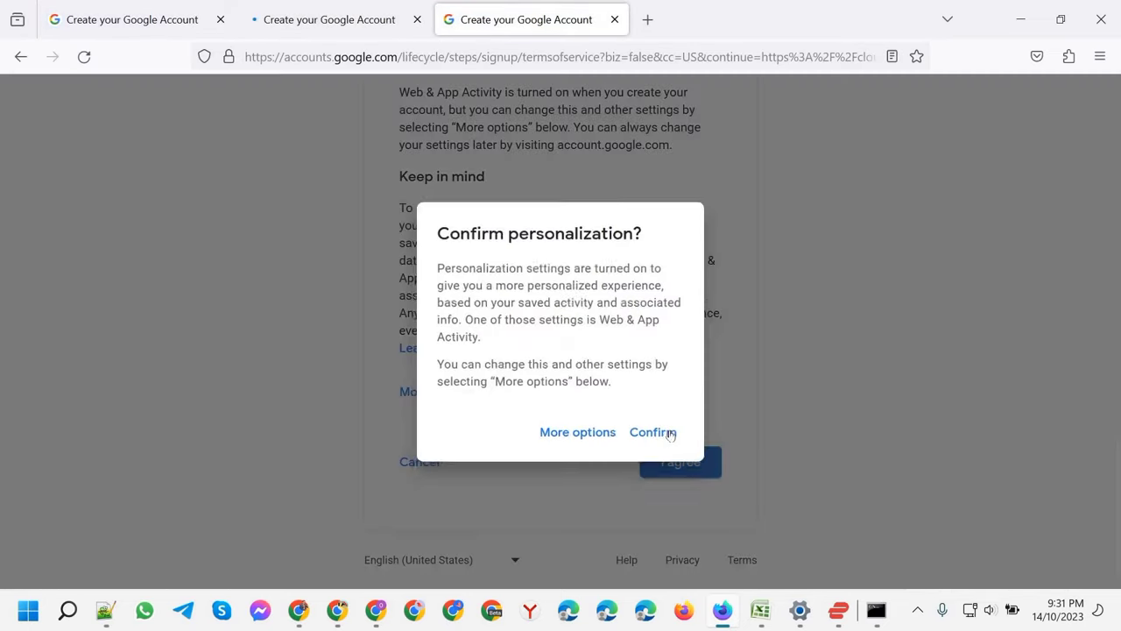
click(665, 433)
key(ctrl+Tab)
scroll(664, 442, down, 15)
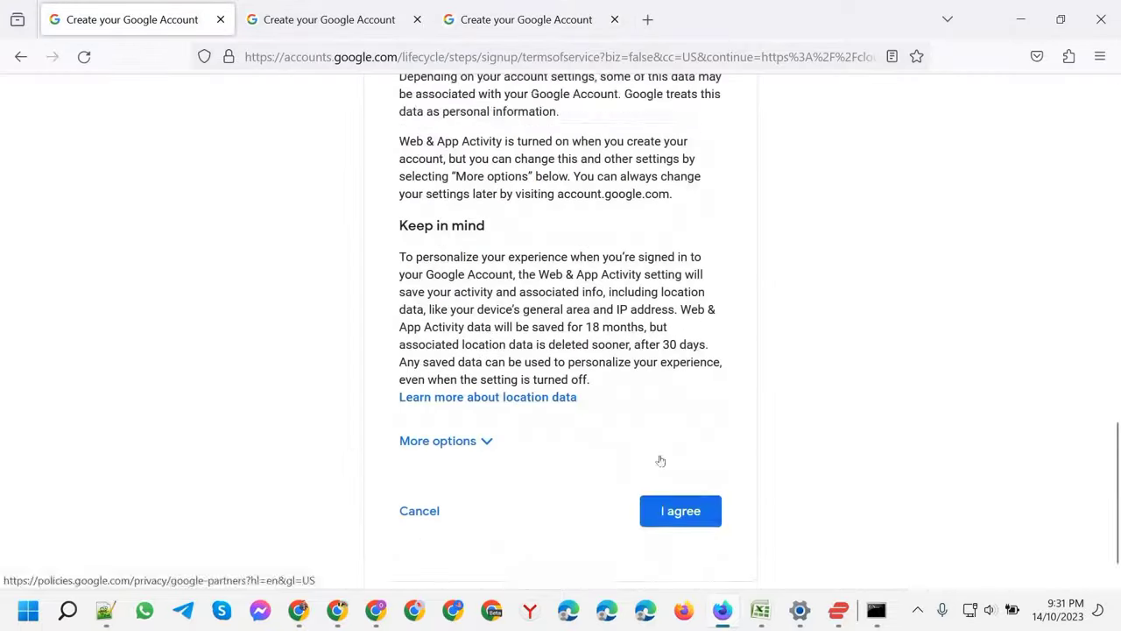
click(675, 460)
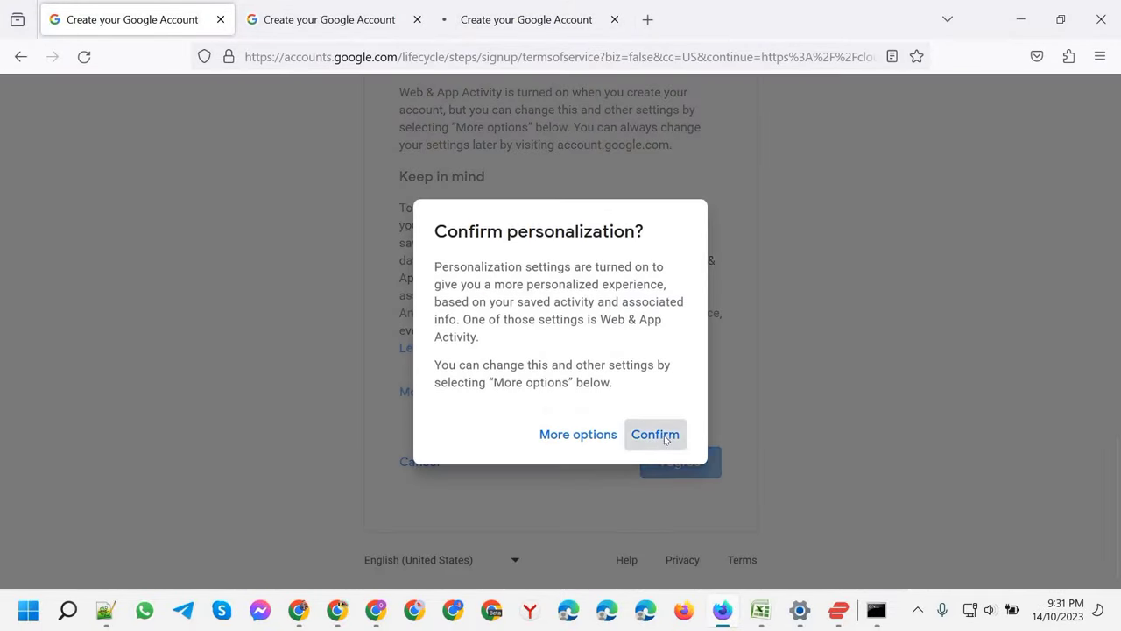
click(658, 434)
Step: Finish the last sign-up by agreeing to the terms and confirming personalization
key(ctrl+Tab)
scroll(662, 447, down, 6)
scroll(662, 447, down, 10)
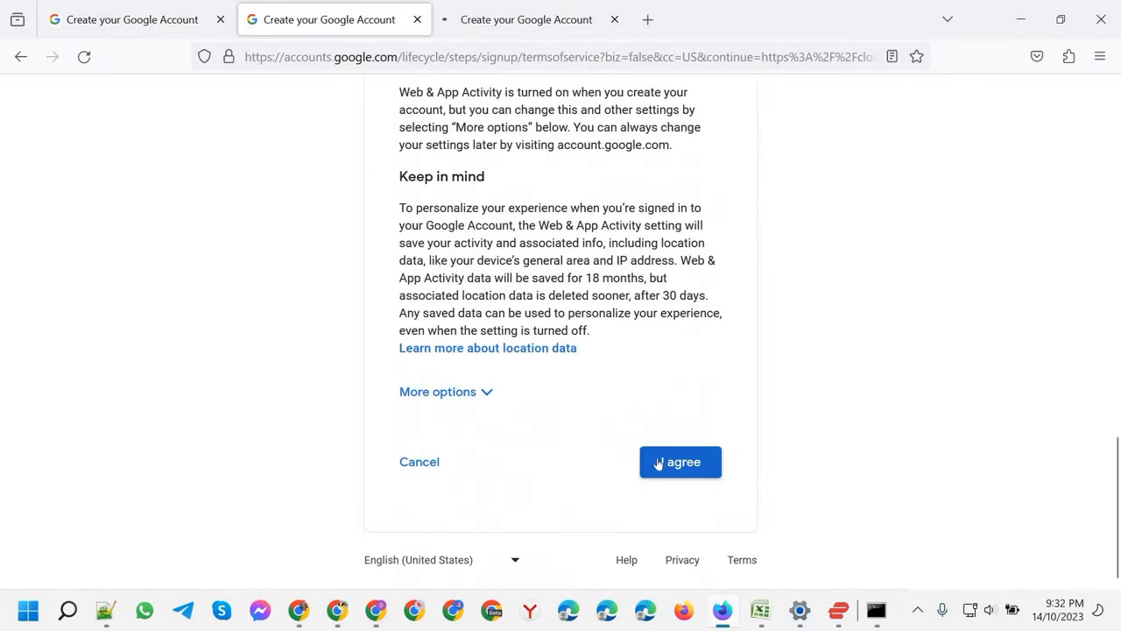
click(659, 463)
click(657, 438)
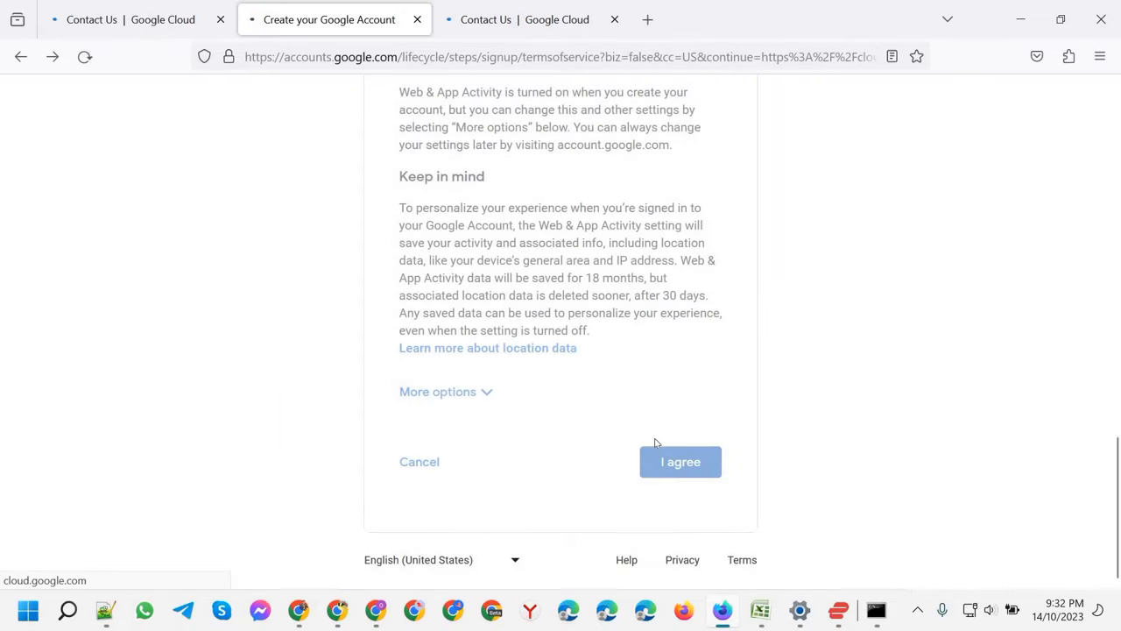
click(525, 19)
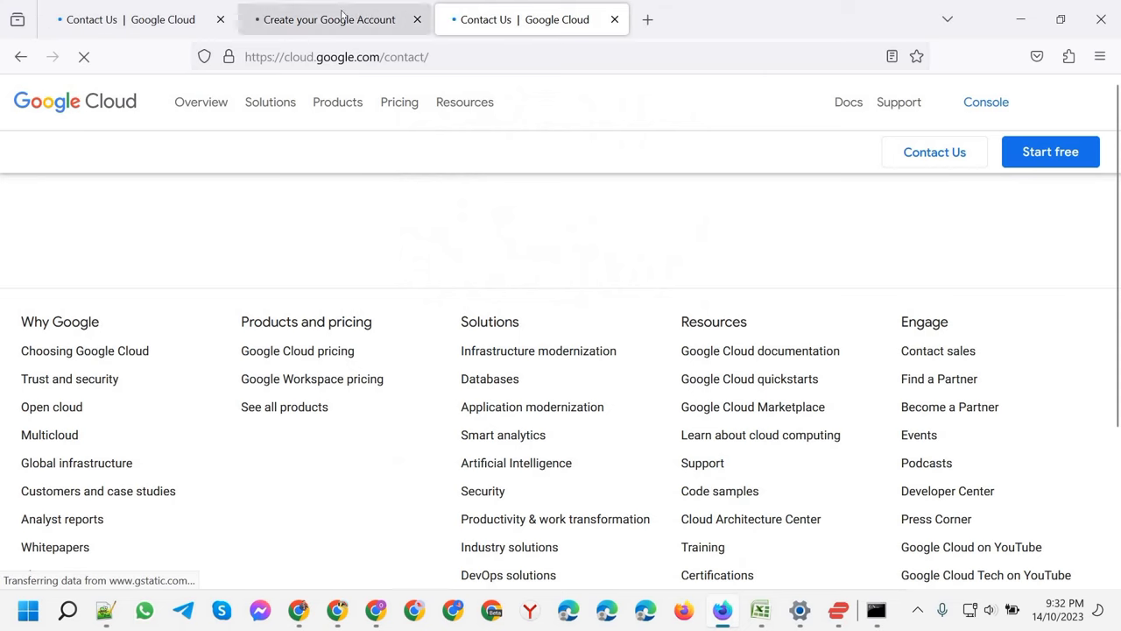
Step: Copy the first new account's email address into spreadsheet cell A189
click(344, 15)
click(161, 16)
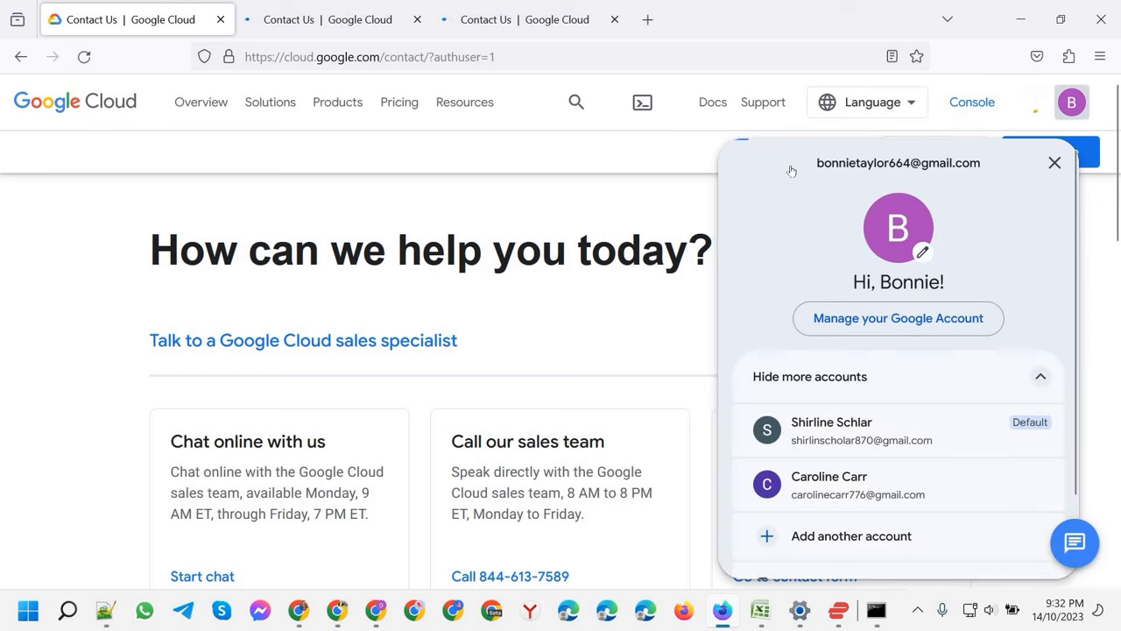
drag(802, 164, 969, 175)
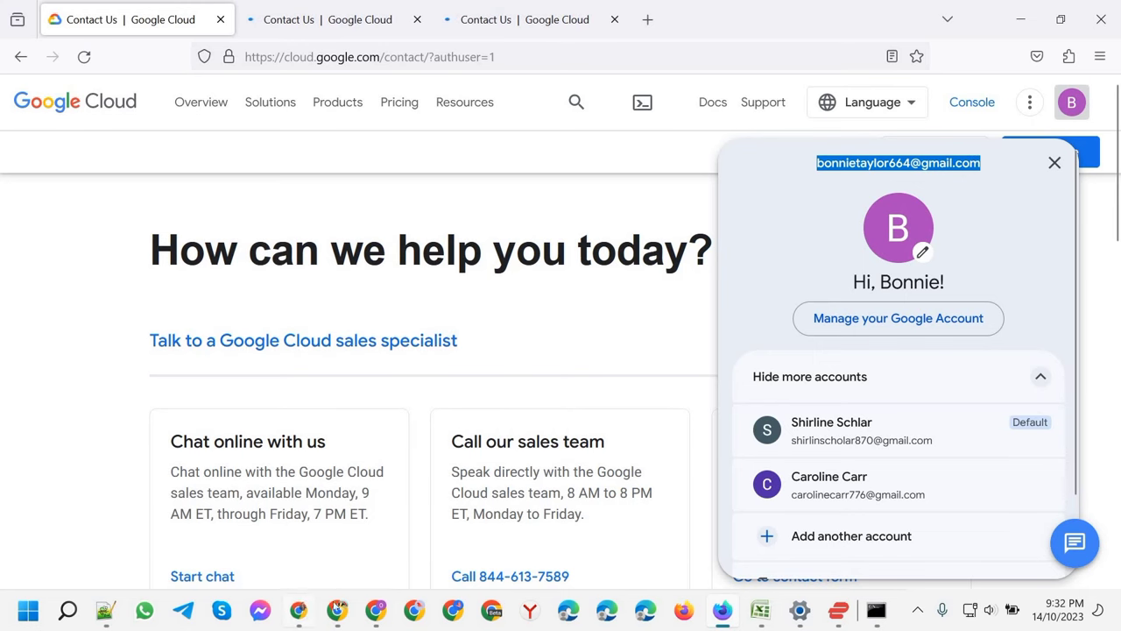
click(298, 611)
click(178, 351)
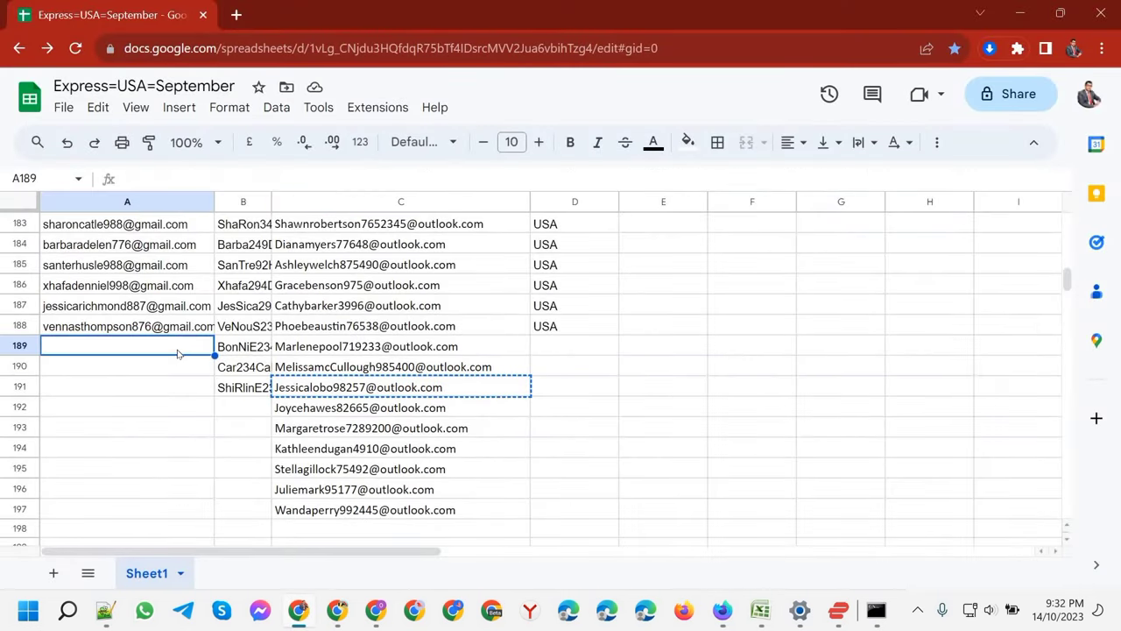
key(ctrl+v)
click(168, 369)
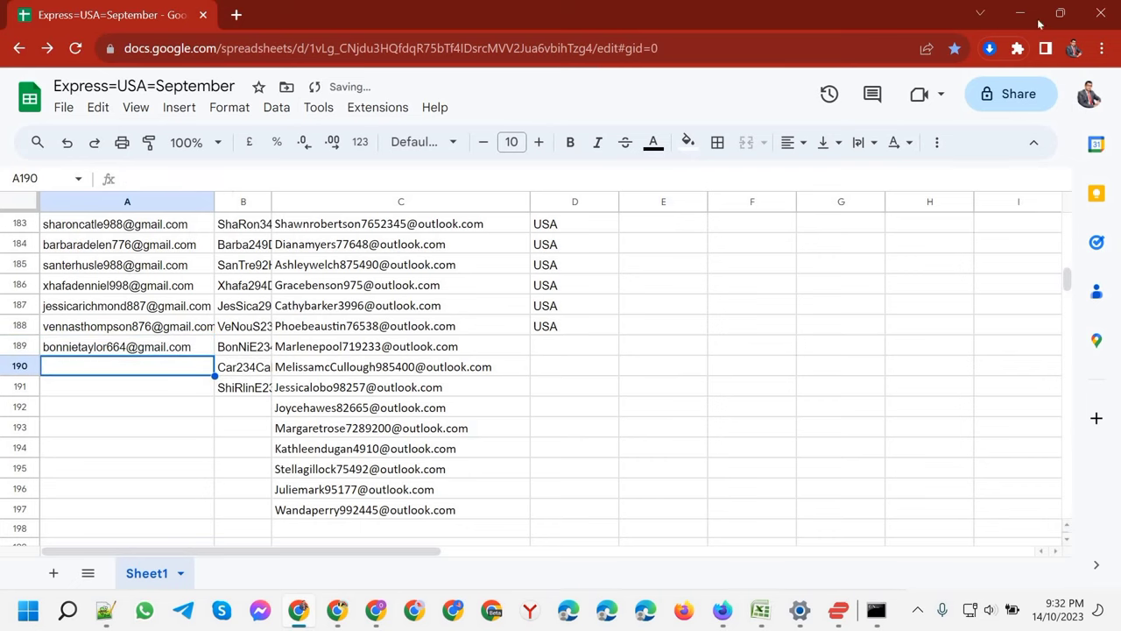
Step: Copy the second account's email address into cell A190
key(alt+Tab)
click(295, 28)
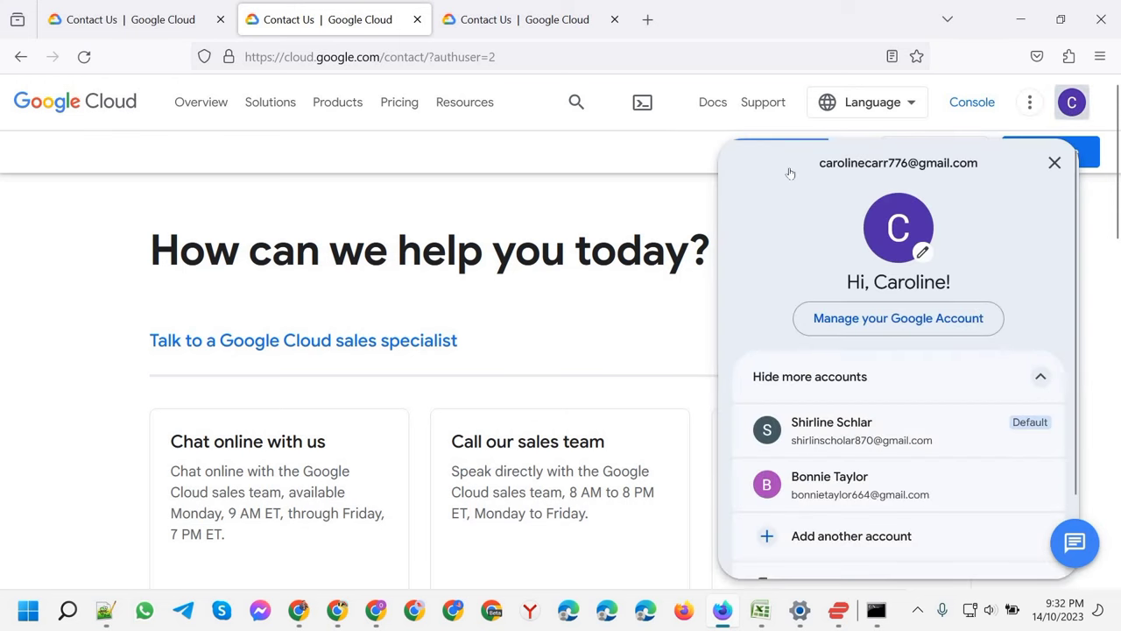
drag(820, 164, 986, 165)
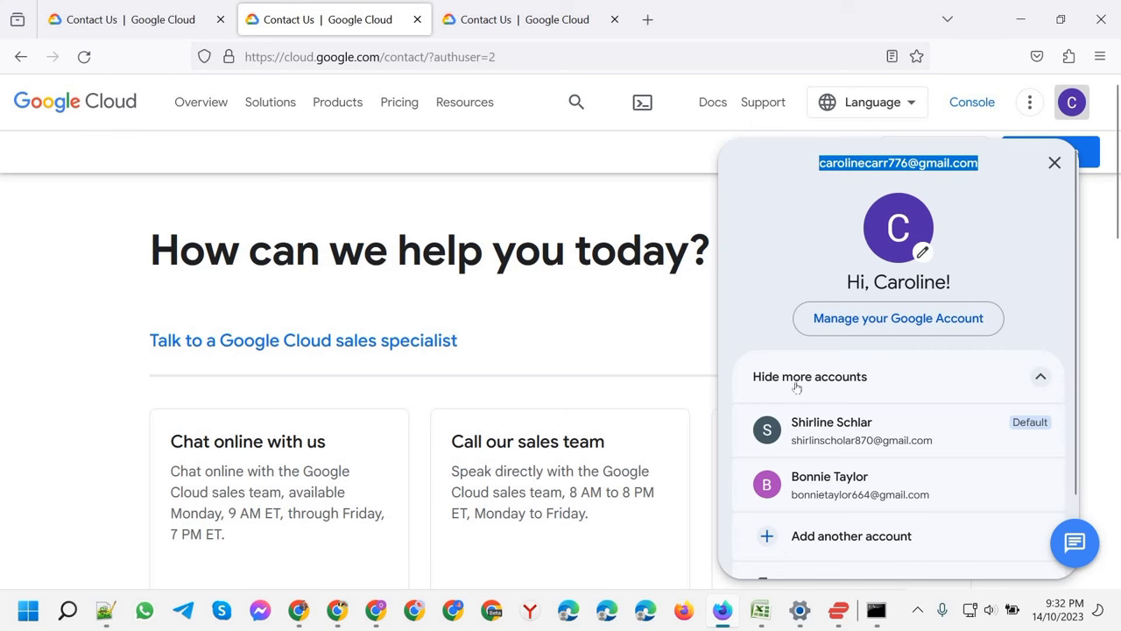
click(846, 328)
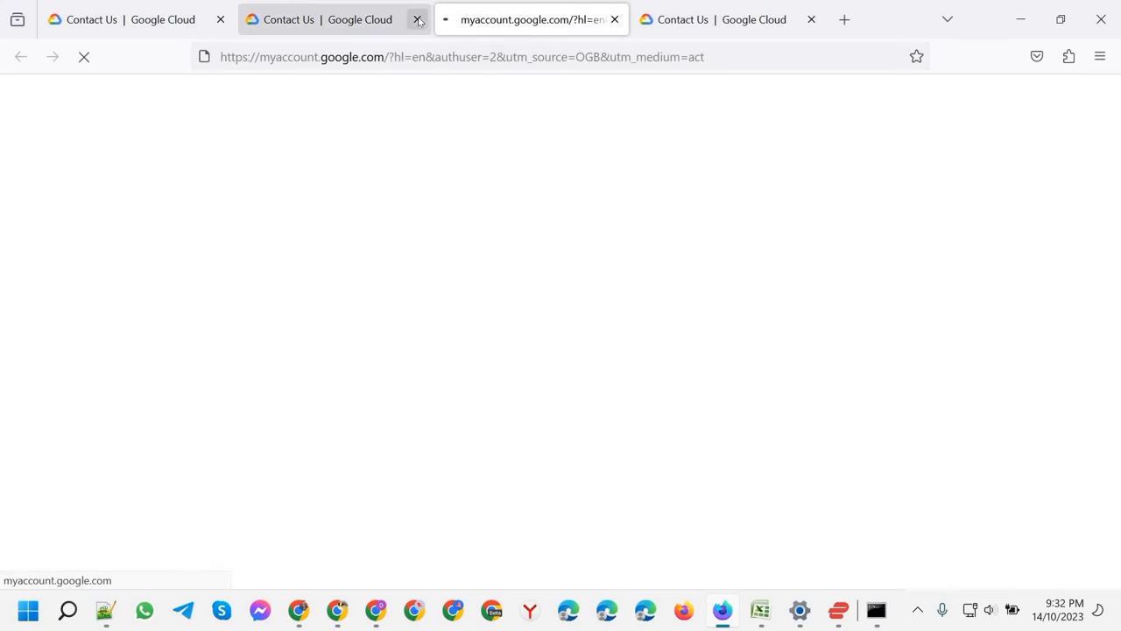
click(417, 19)
click(299, 611)
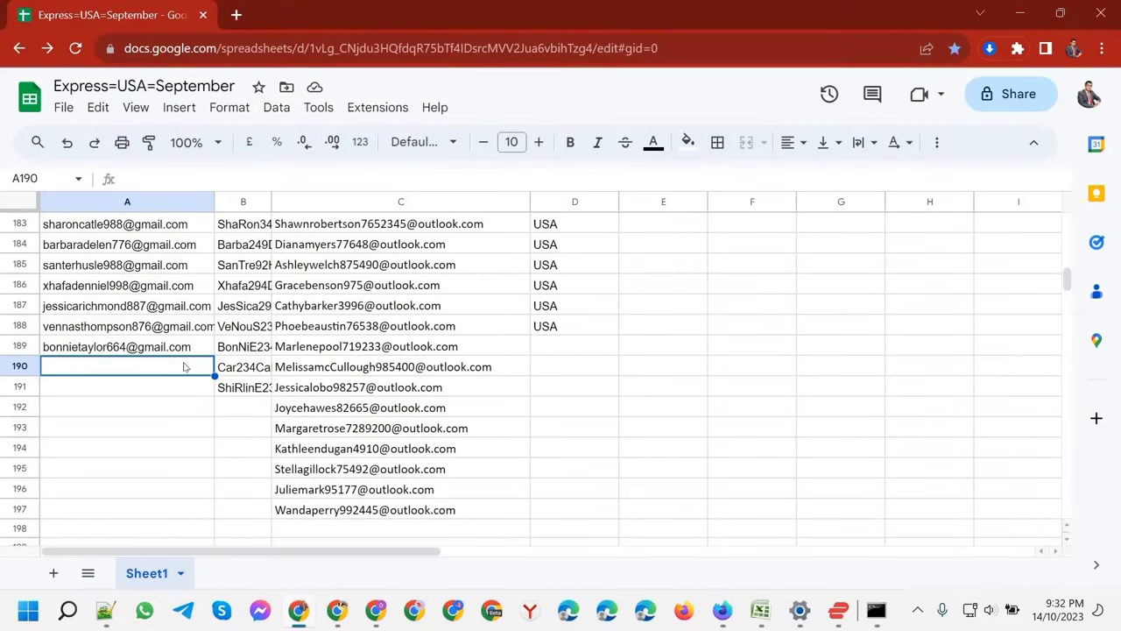
key(ctrl+v)
key(Return)
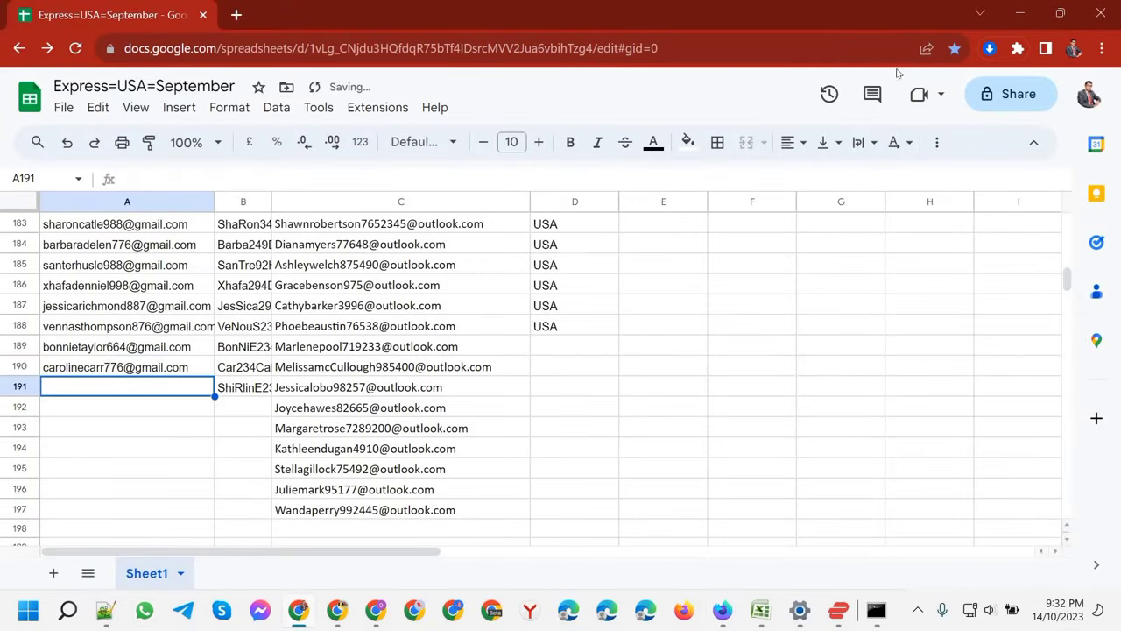
Step: Copy the third account's email address into cell A191
click(1020, 13)
click(483, 17)
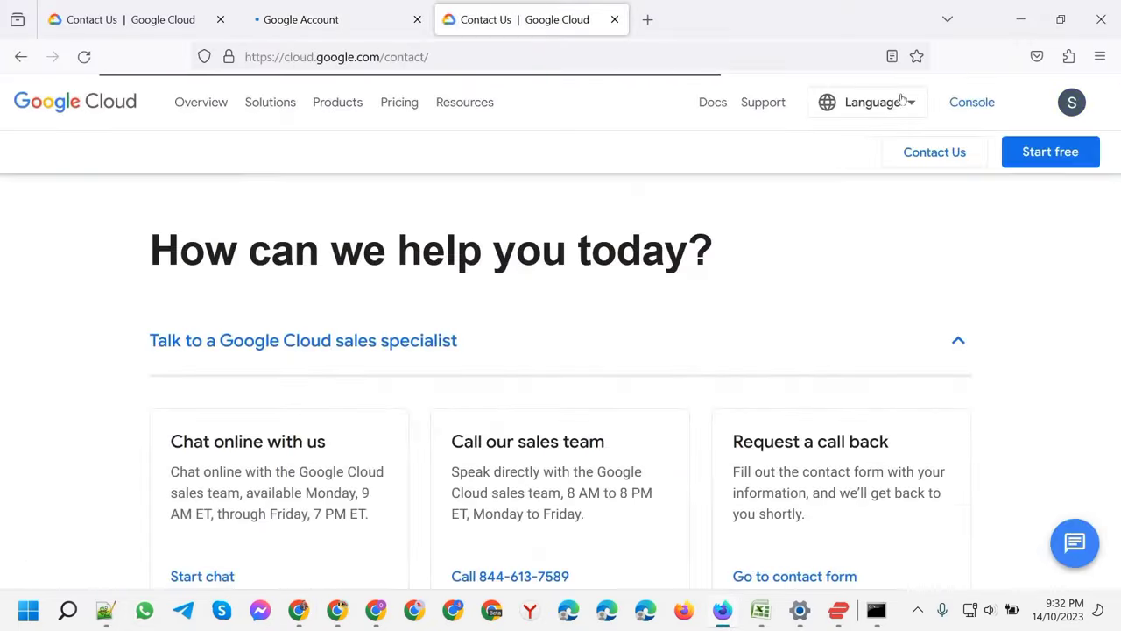
click(1073, 104)
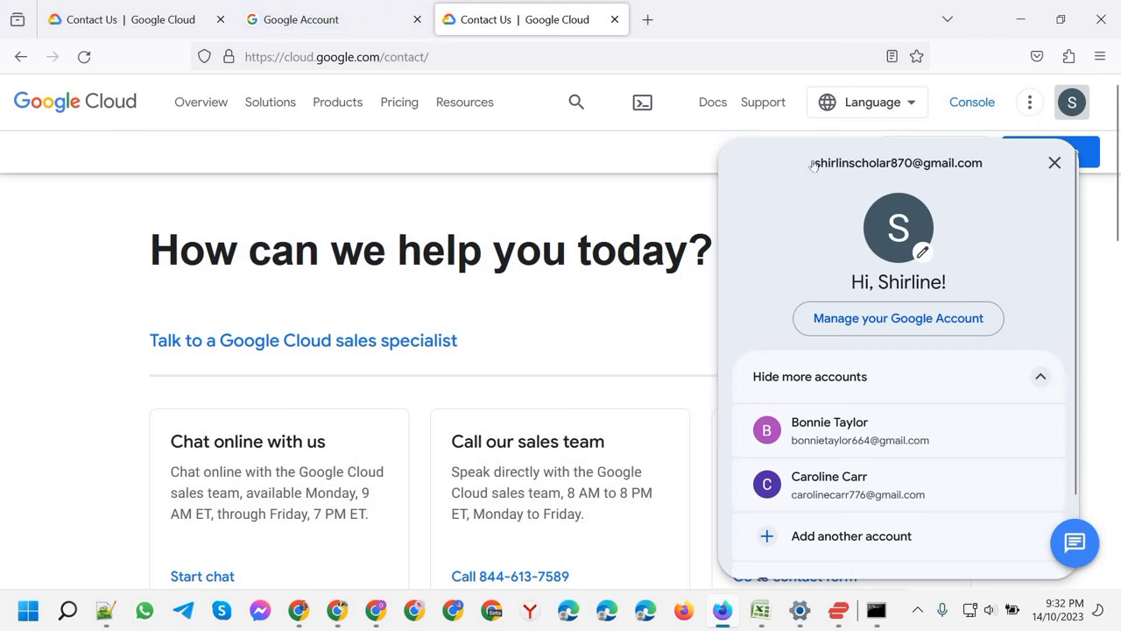
drag(813, 165, 980, 167)
key(ctrl+c)
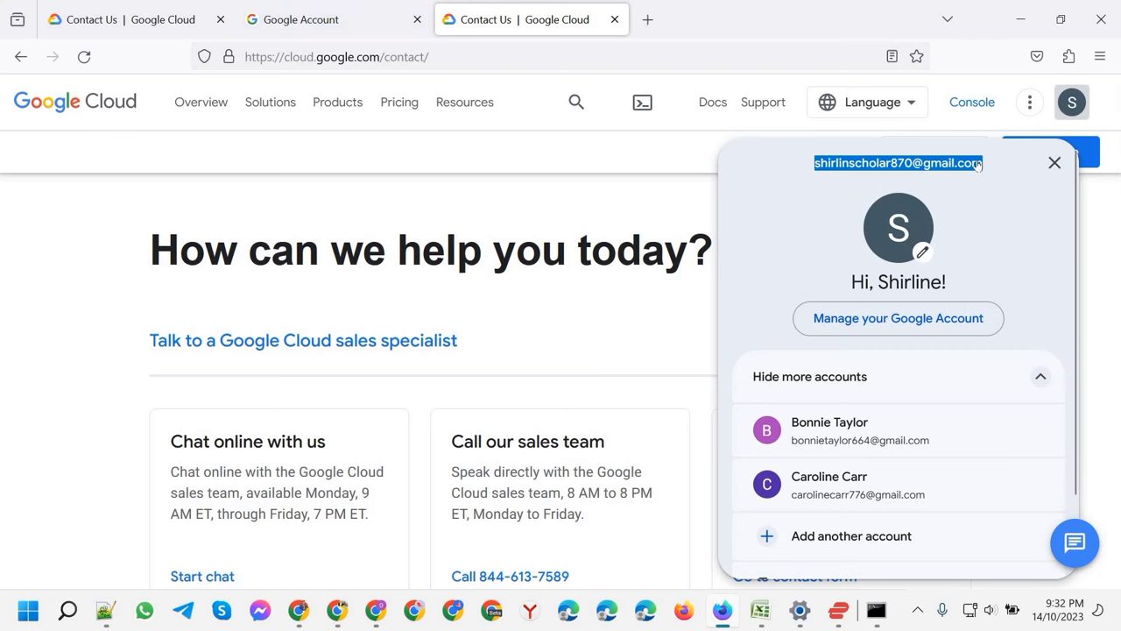
click(924, 319)
click(616, 19)
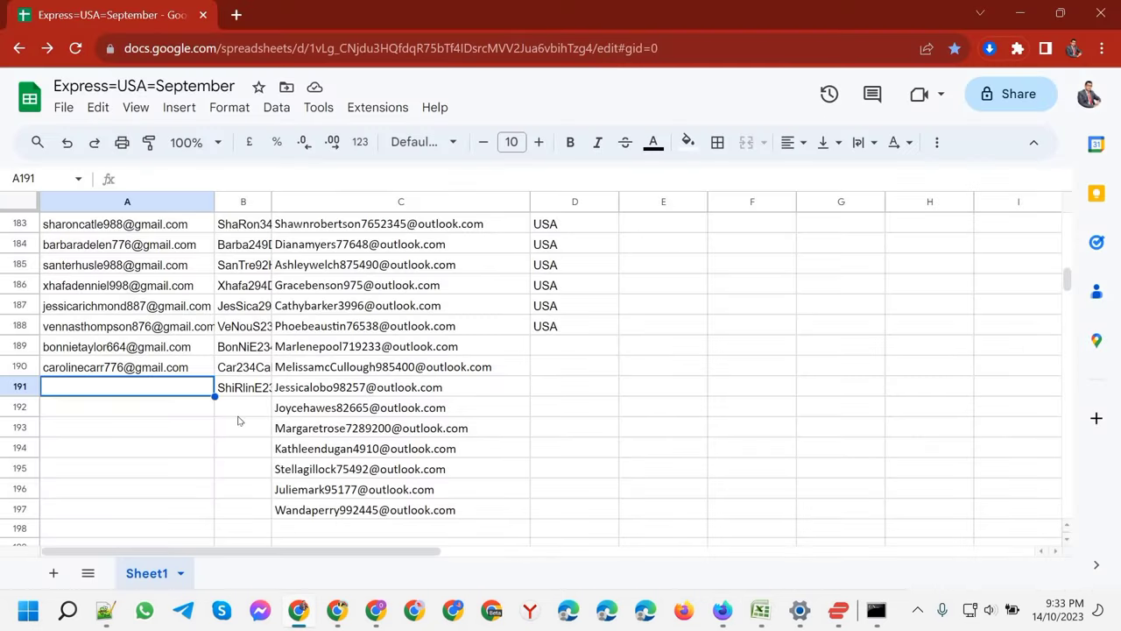
key(ctrl+v)
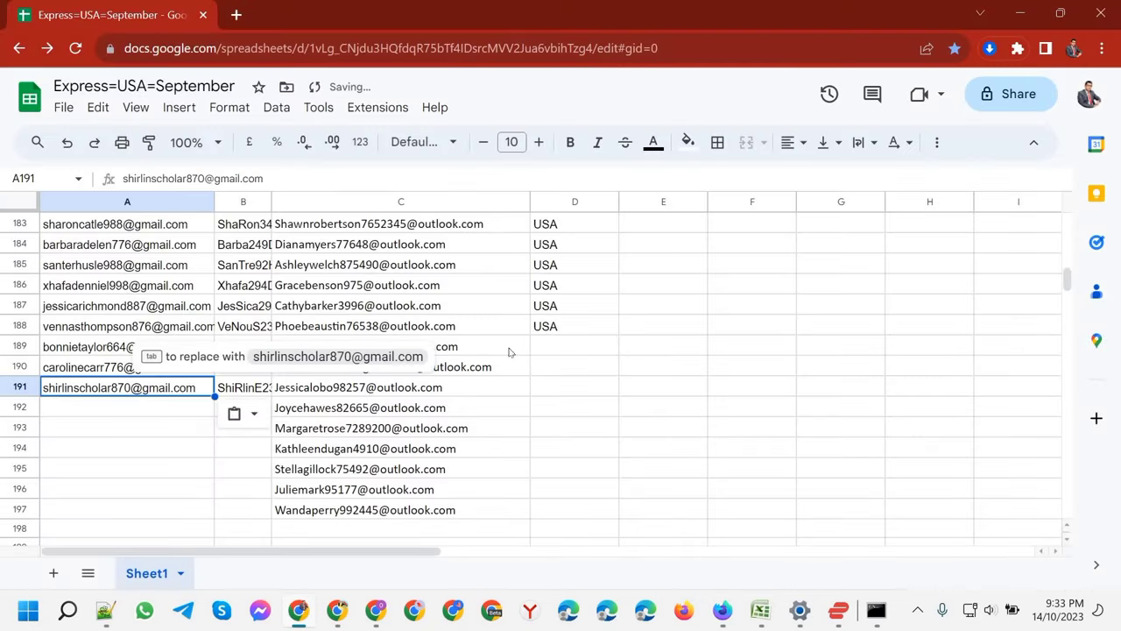
Step: Fill USA from D188 down through D191
click(579, 328)
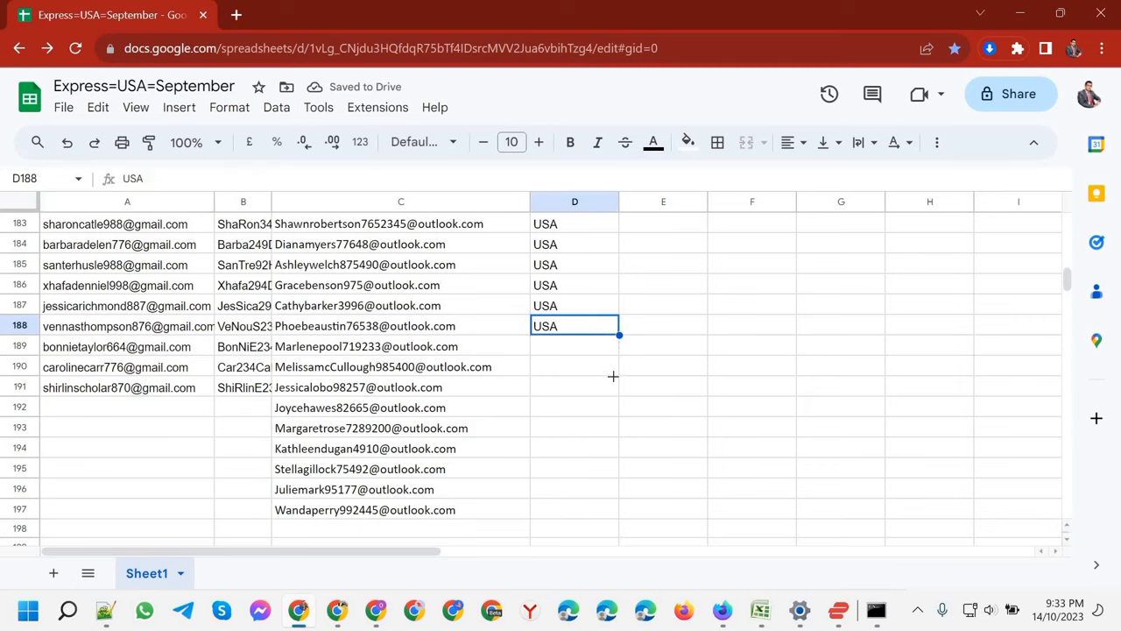
drag(613, 376, 611, 389)
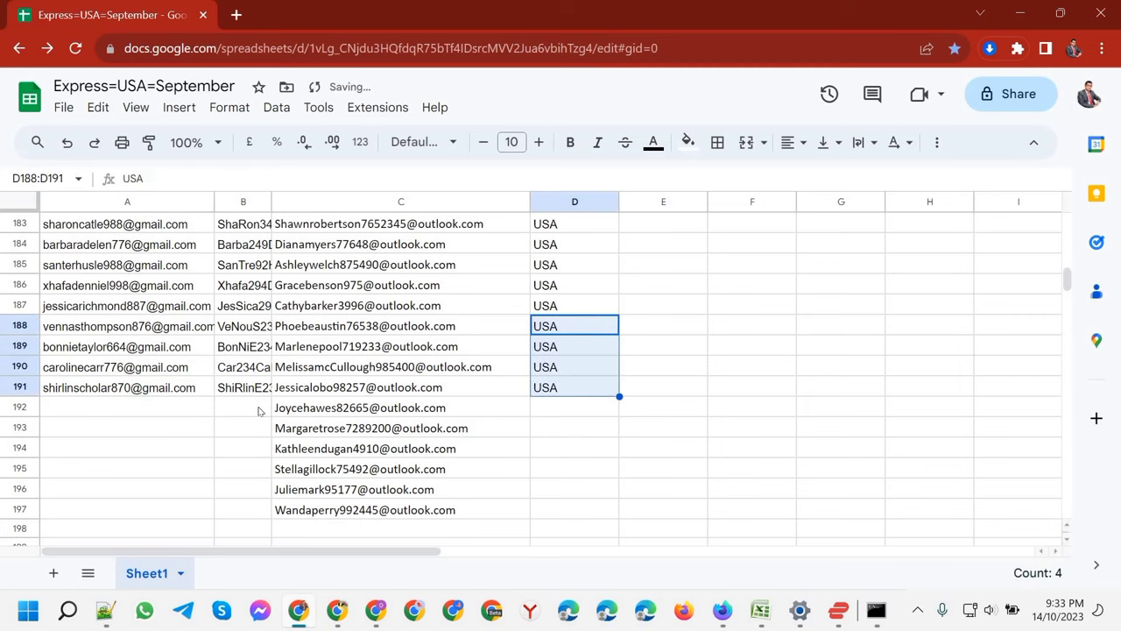
click(259, 411)
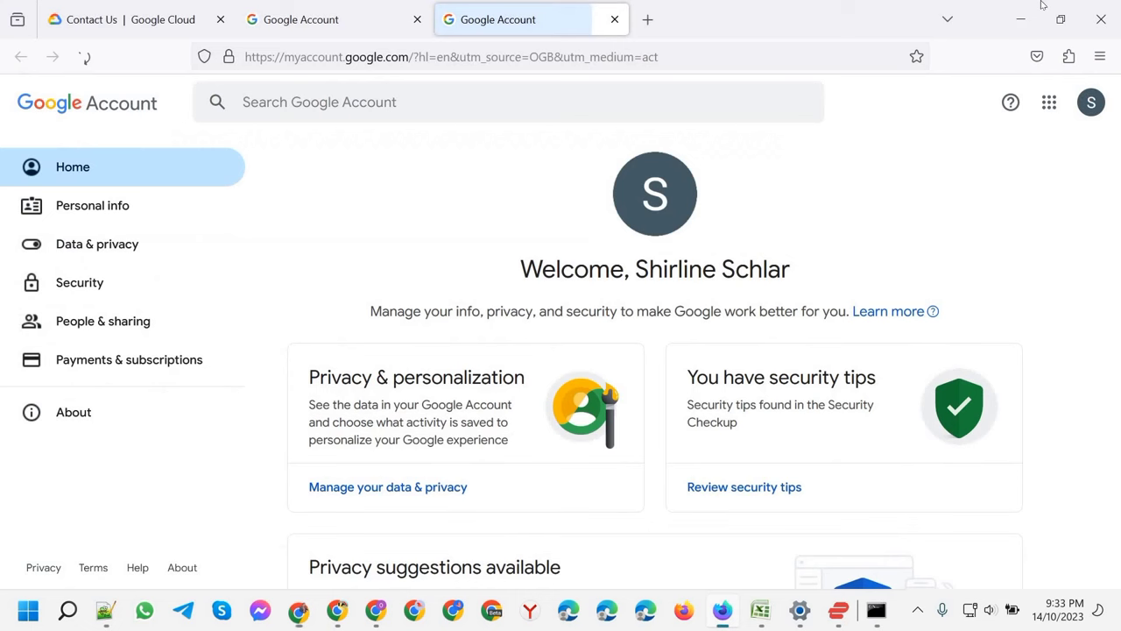
click(1020, 13)
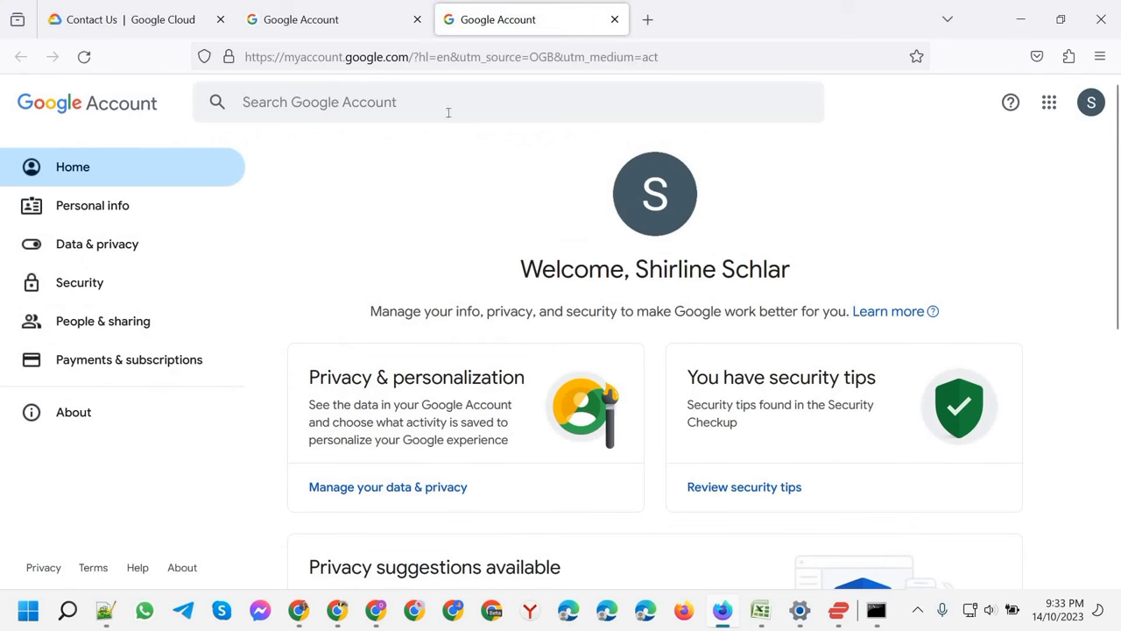
Step: Open the account's management page in a new tab and close the Google Cloud contact page
click(137, 13)
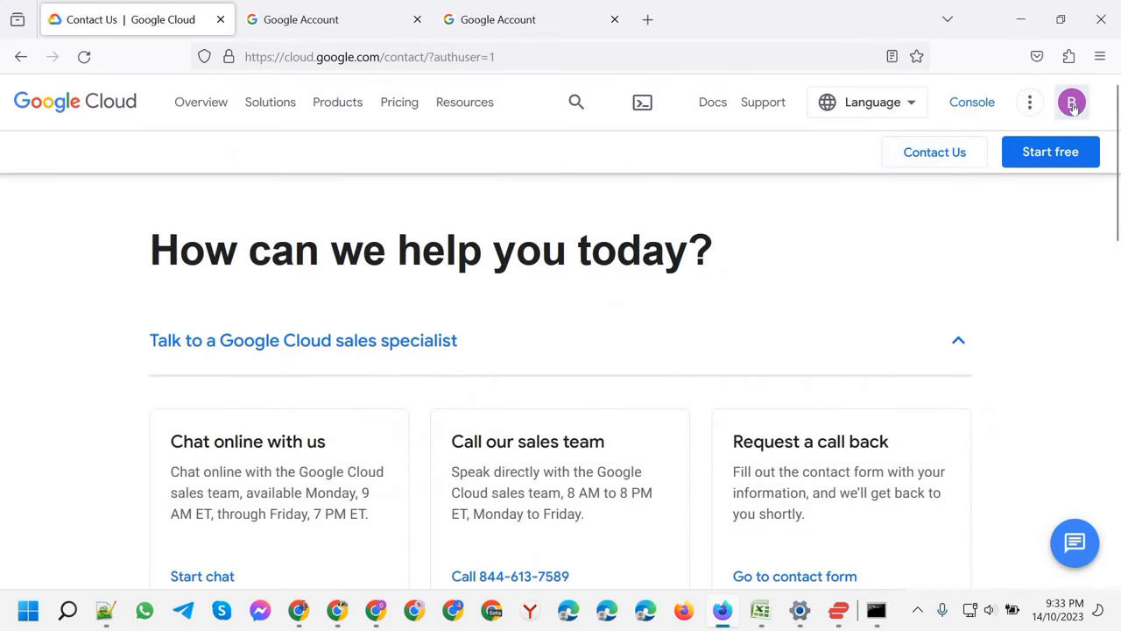
click(1073, 104)
click(899, 318)
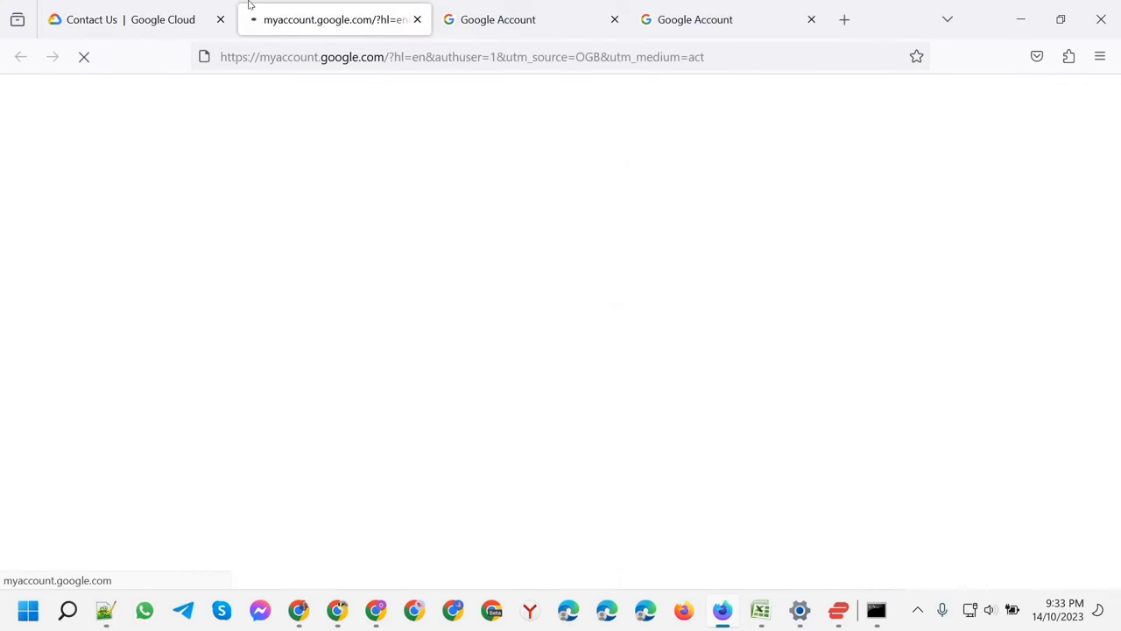
click(220, 20)
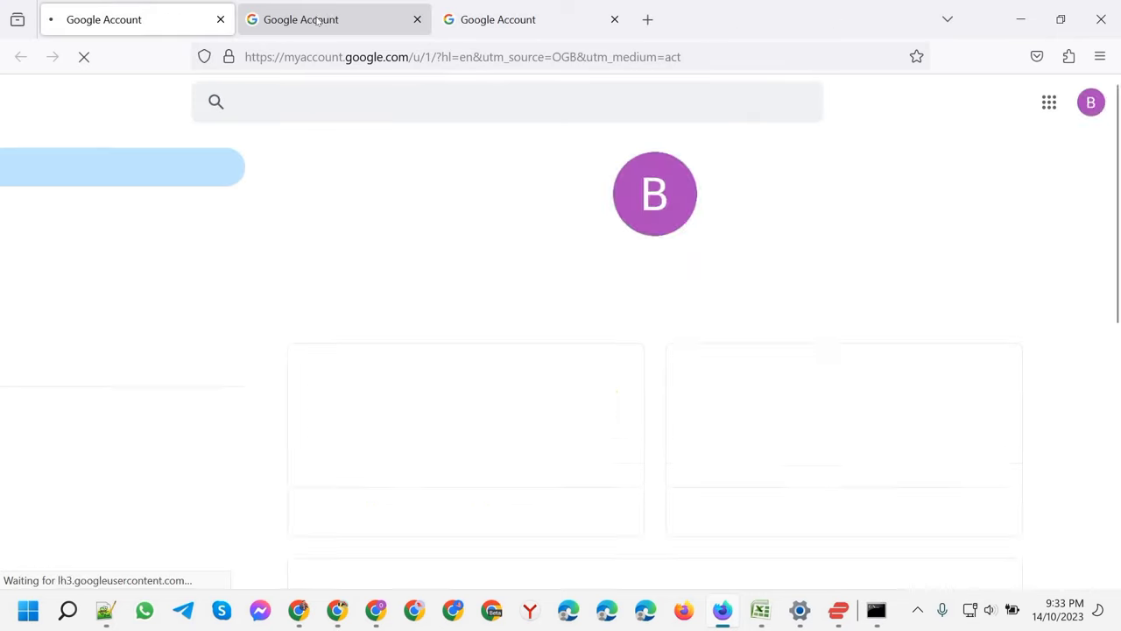
click(318, 19)
Step: Open the account card in each of the three Google Account tabs
click(168, 13)
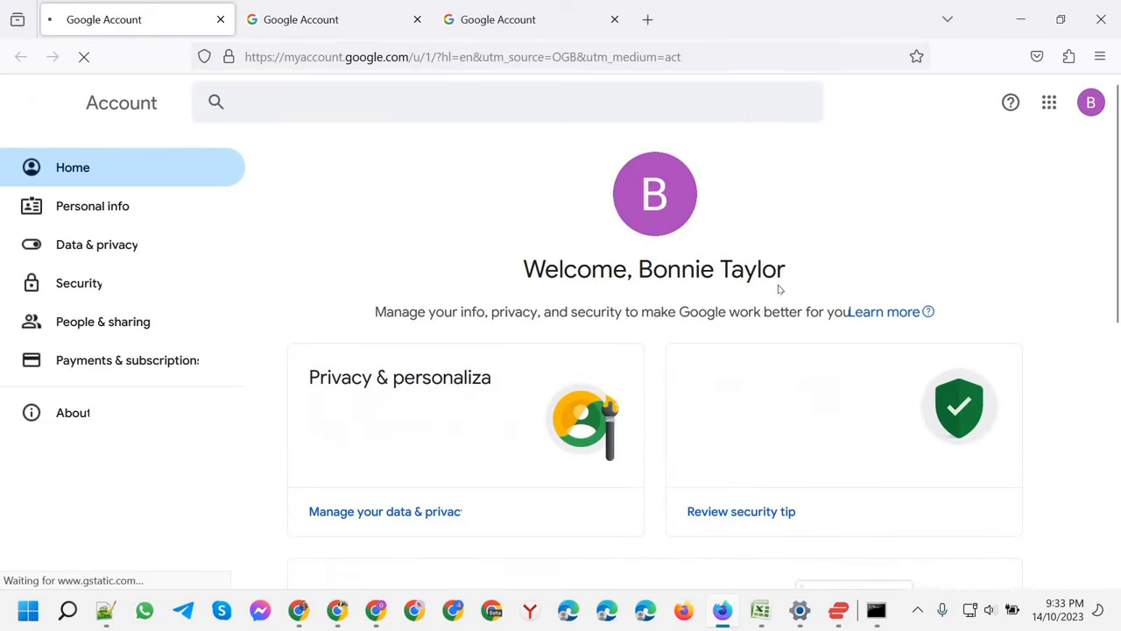
click(1091, 104)
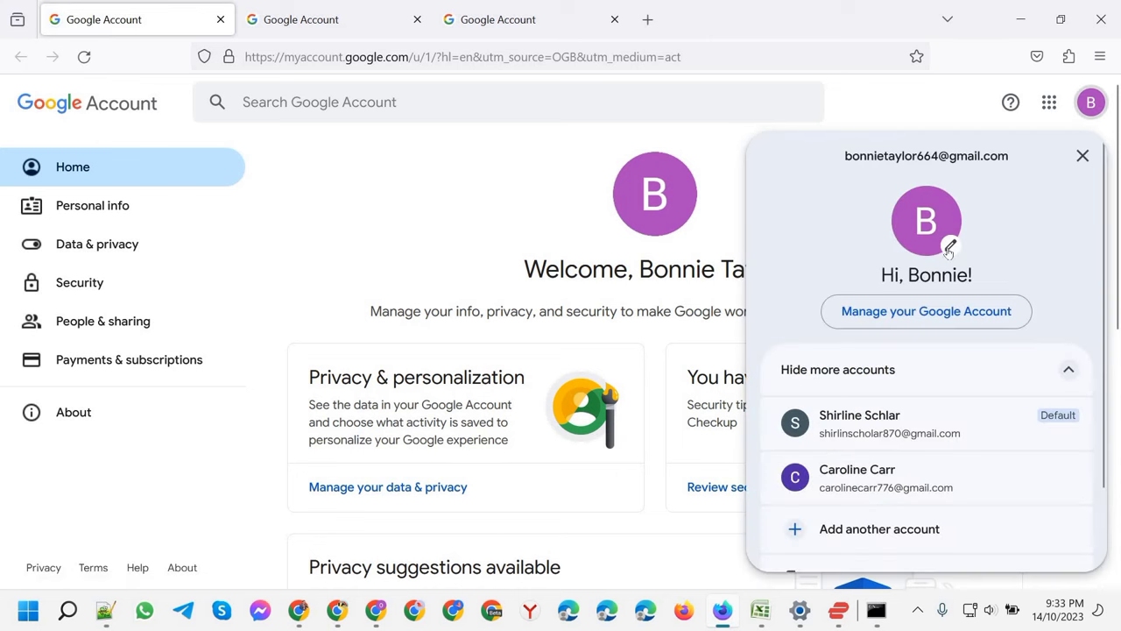
key(ctrl+Tab)
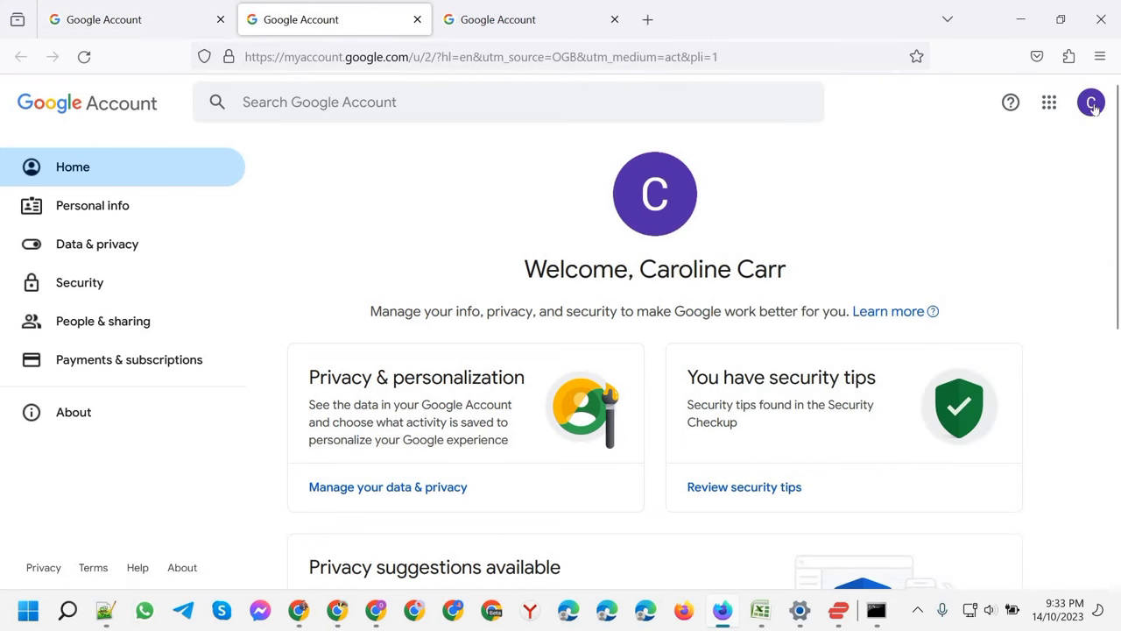
click(1091, 103)
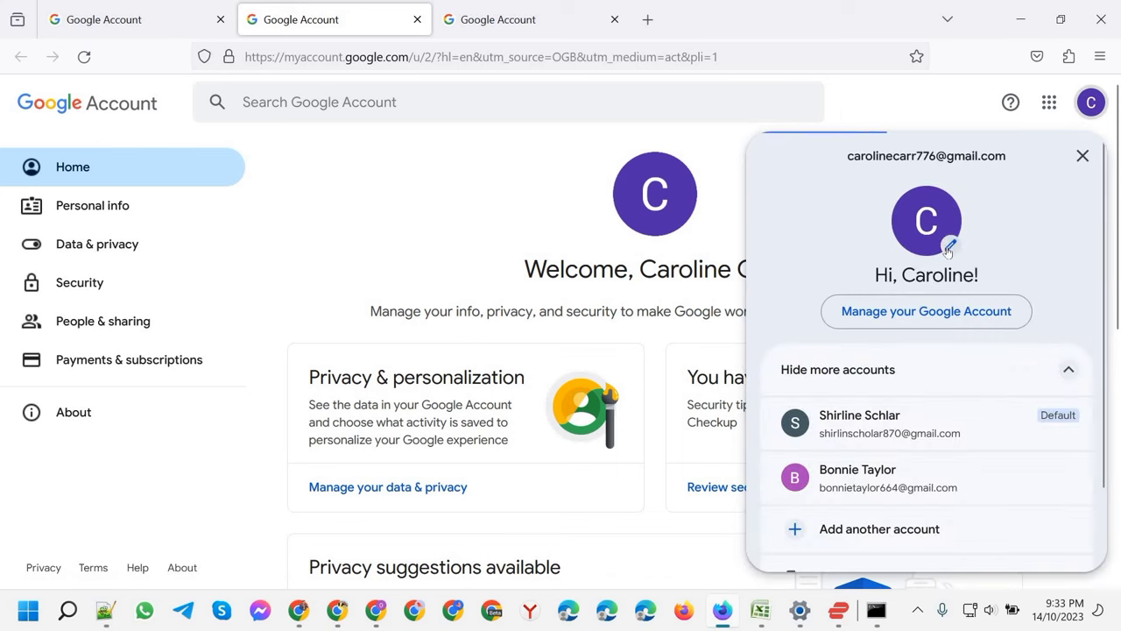
click(523, 19)
click(1092, 103)
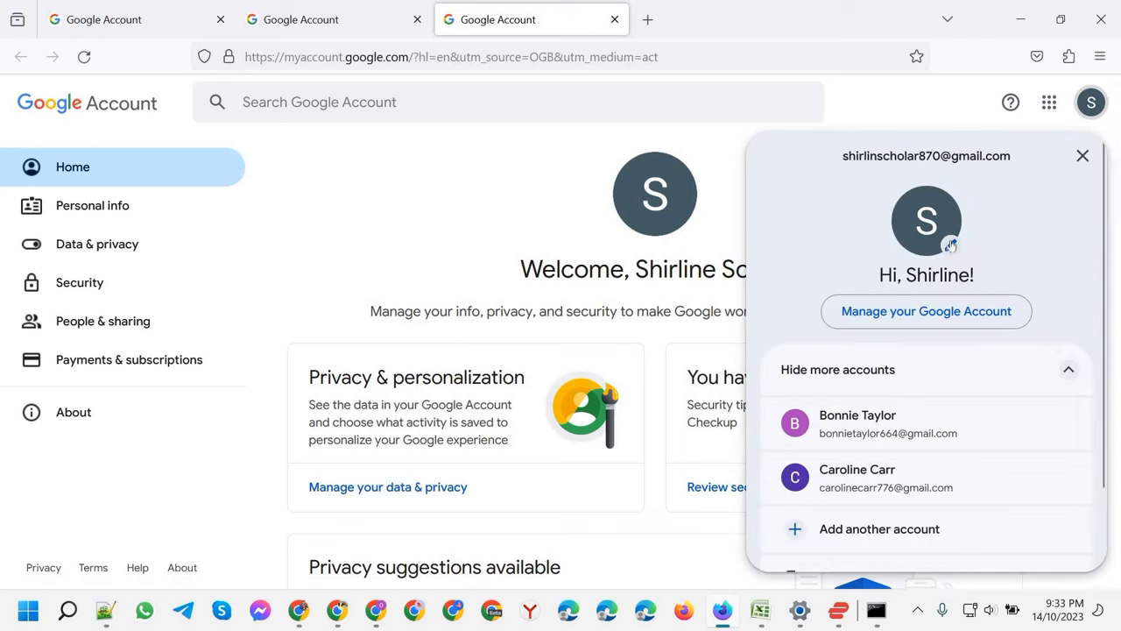
Step: Start adding a new profile picture in each account's tab
click(101, 19)
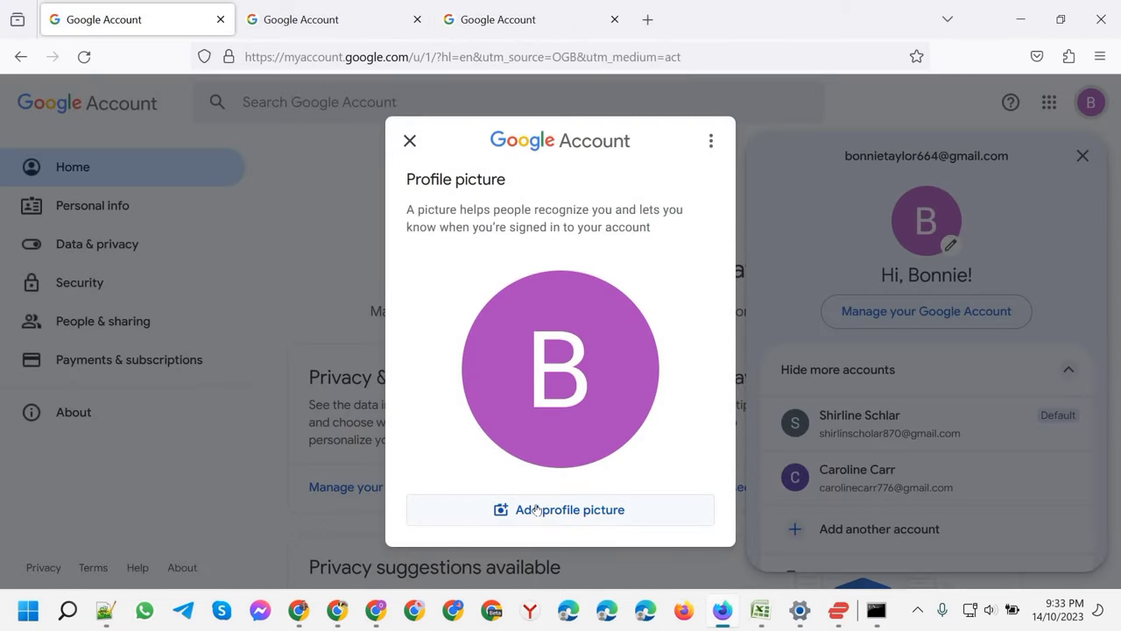
click(331, 19)
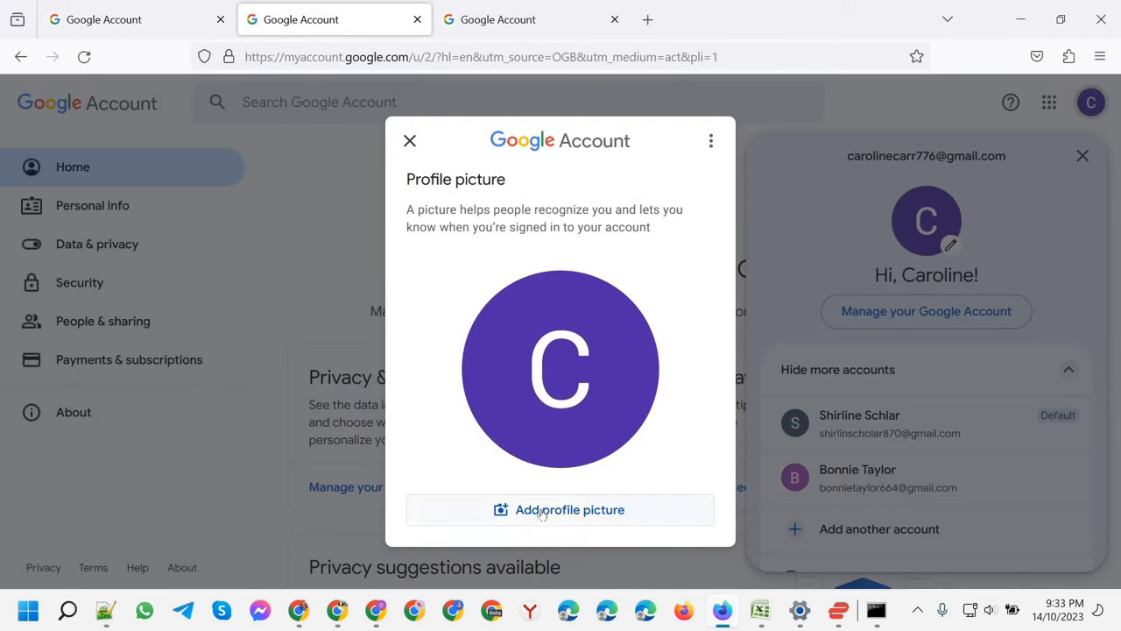
click(498, 20)
click(535, 518)
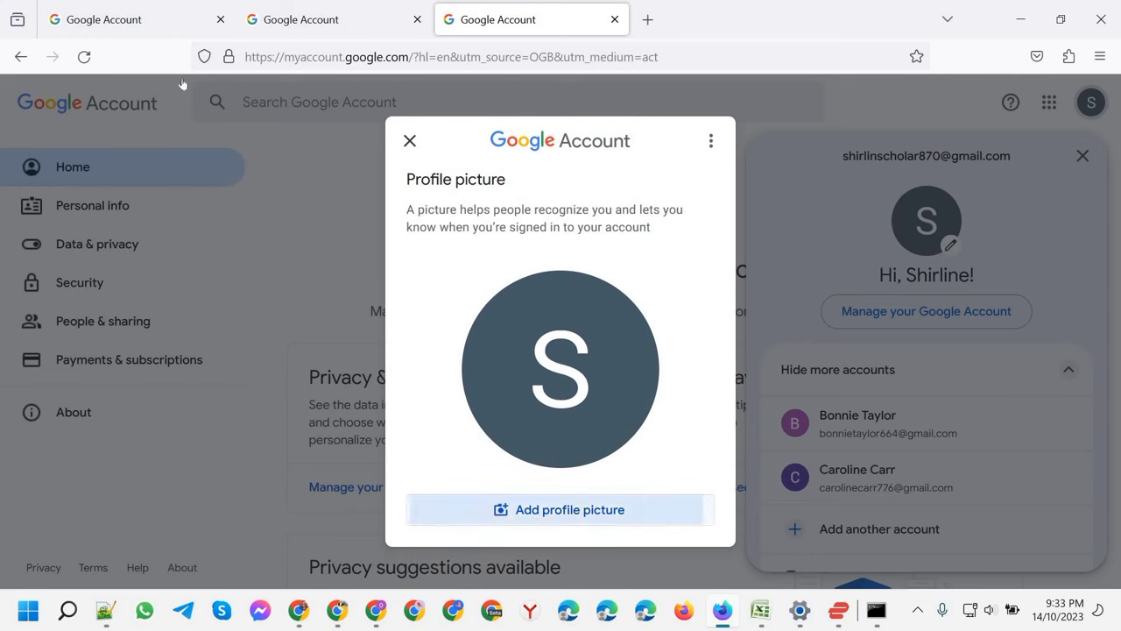
click(75, 18)
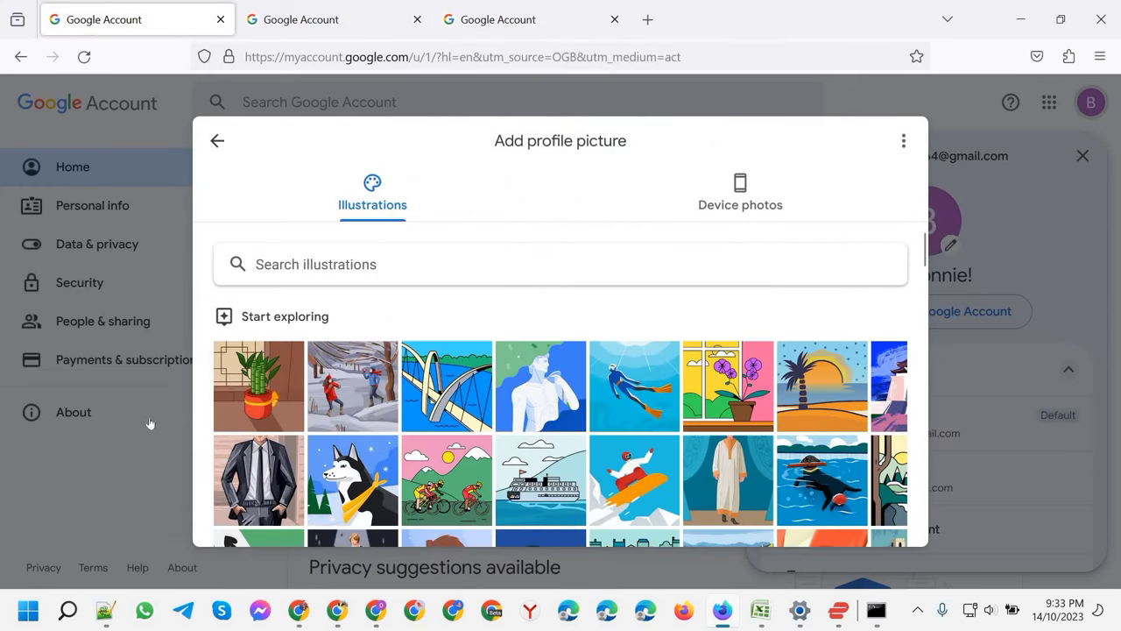
click(293, 18)
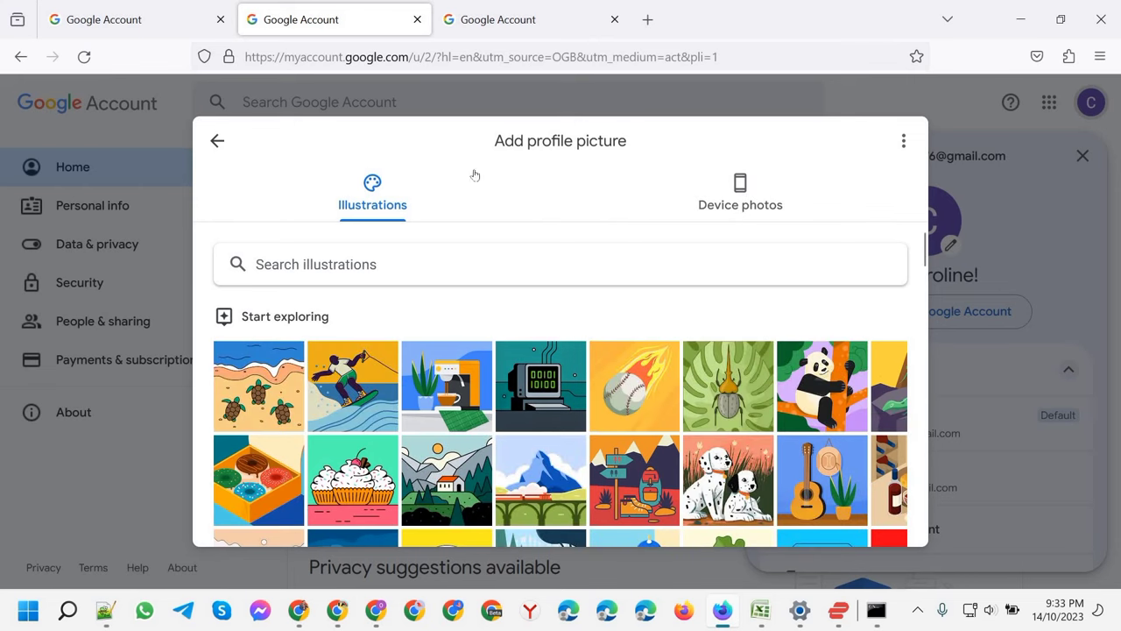
click(498, 19)
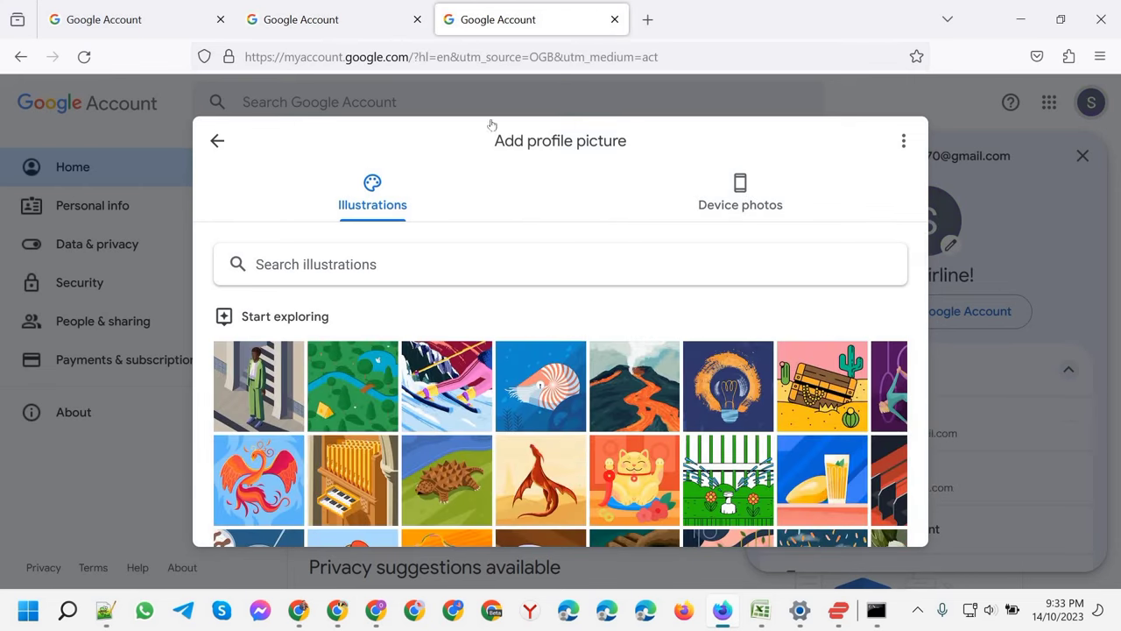
Step: Upload a photo from the 'Fake girl by USA' folder, crop it around the face, and save it as the profile picture
click(730, 199)
click(580, 500)
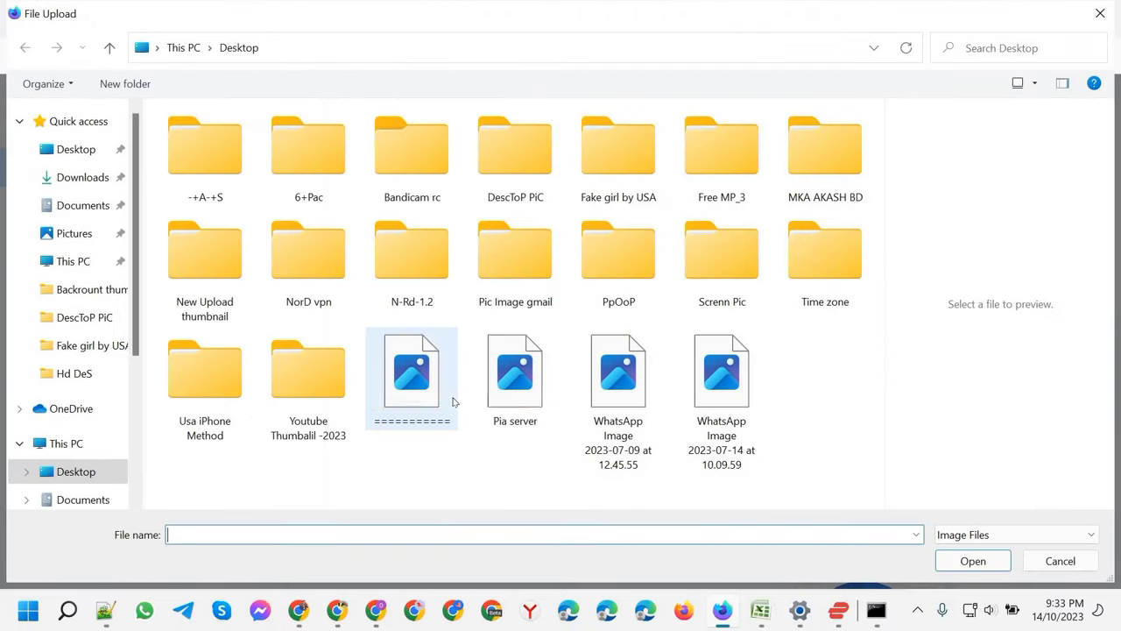
double_click(618, 180)
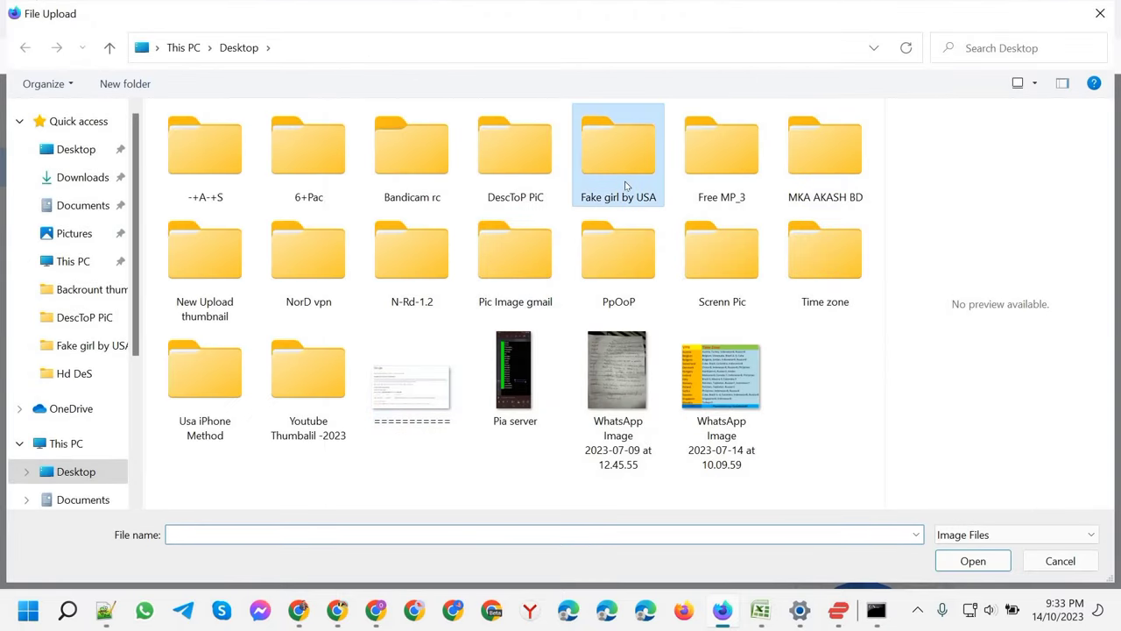
double_click(613, 252)
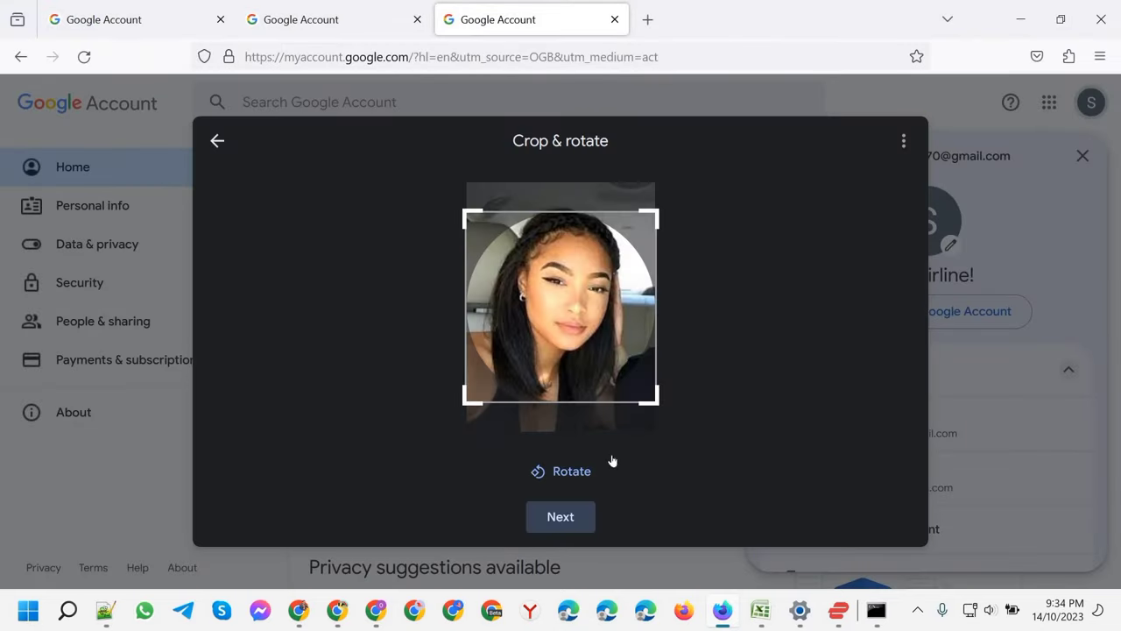
drag(582, 326, 556, 298)
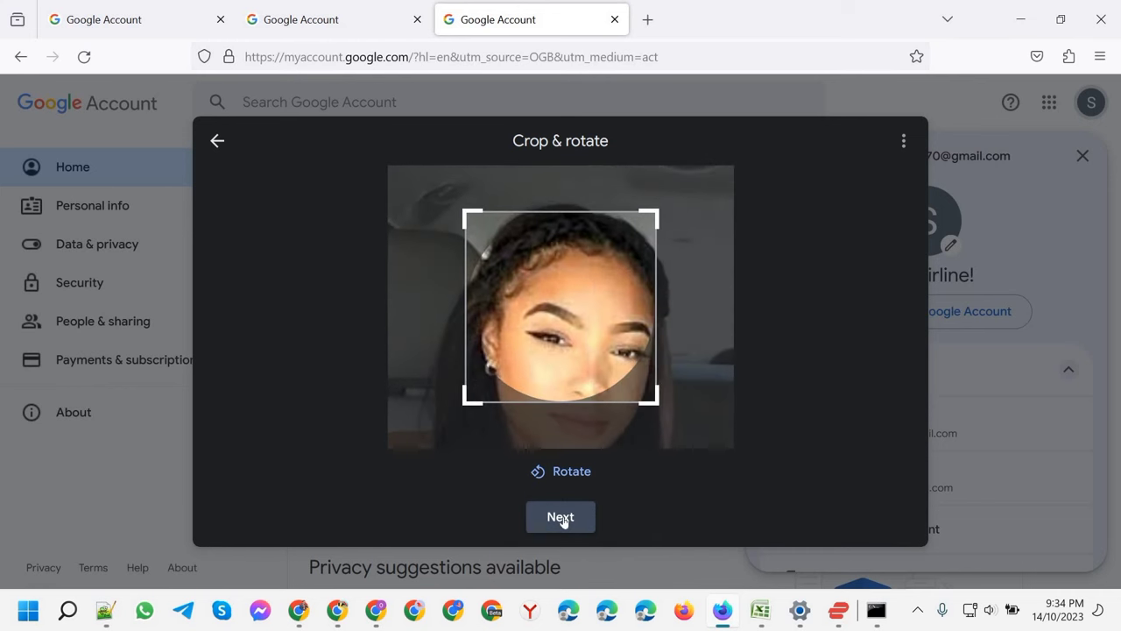
click(561, 518)
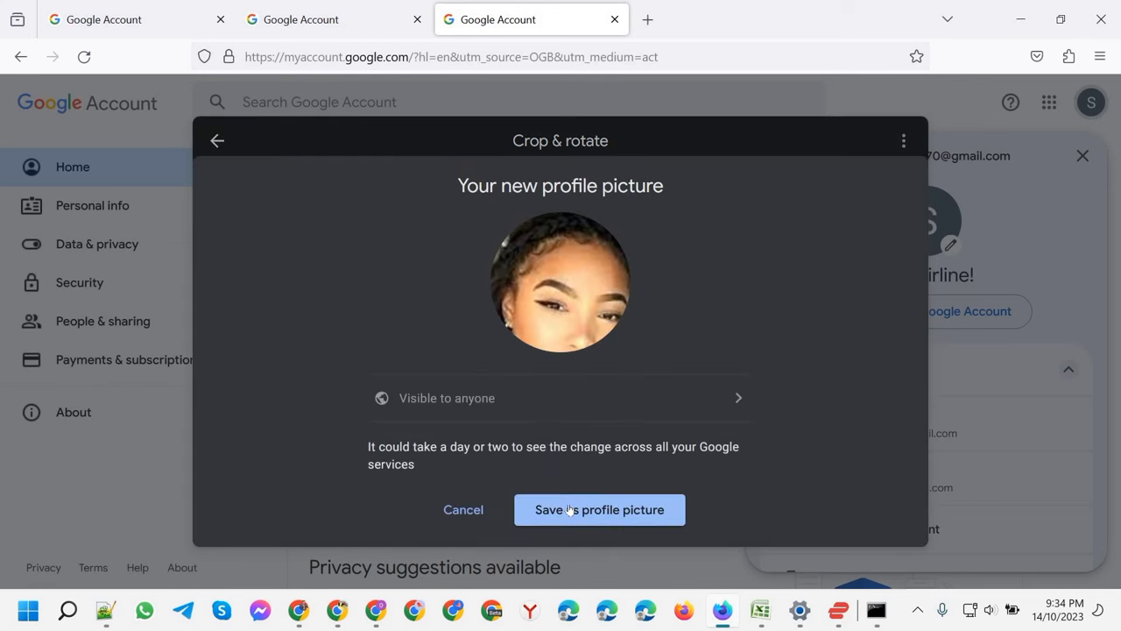
click(569, 510)
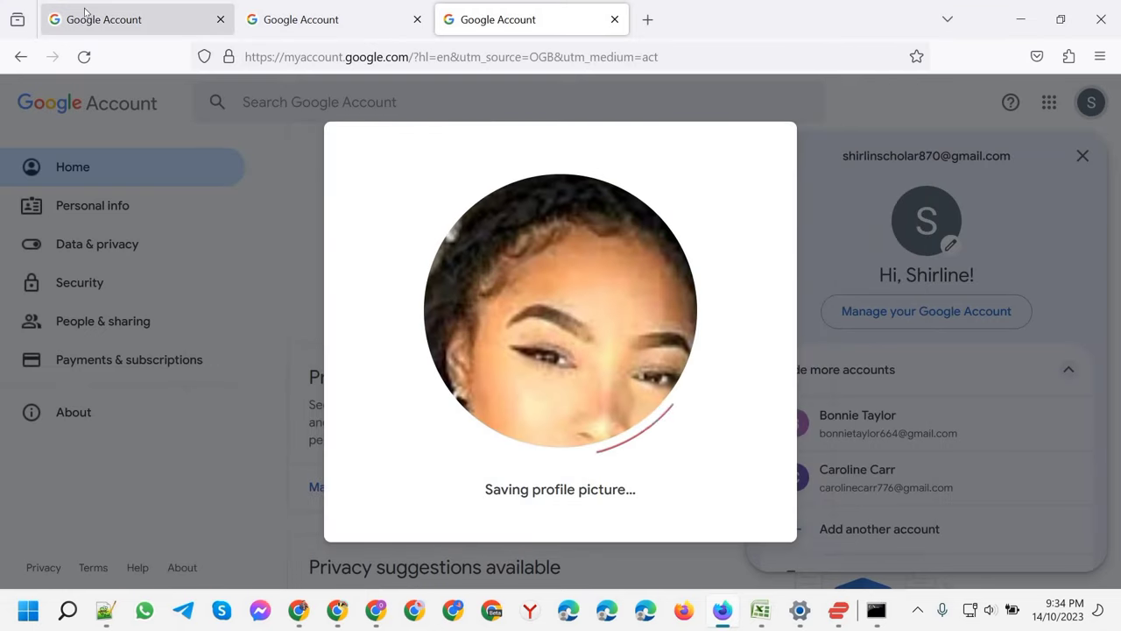
click(85, 11)
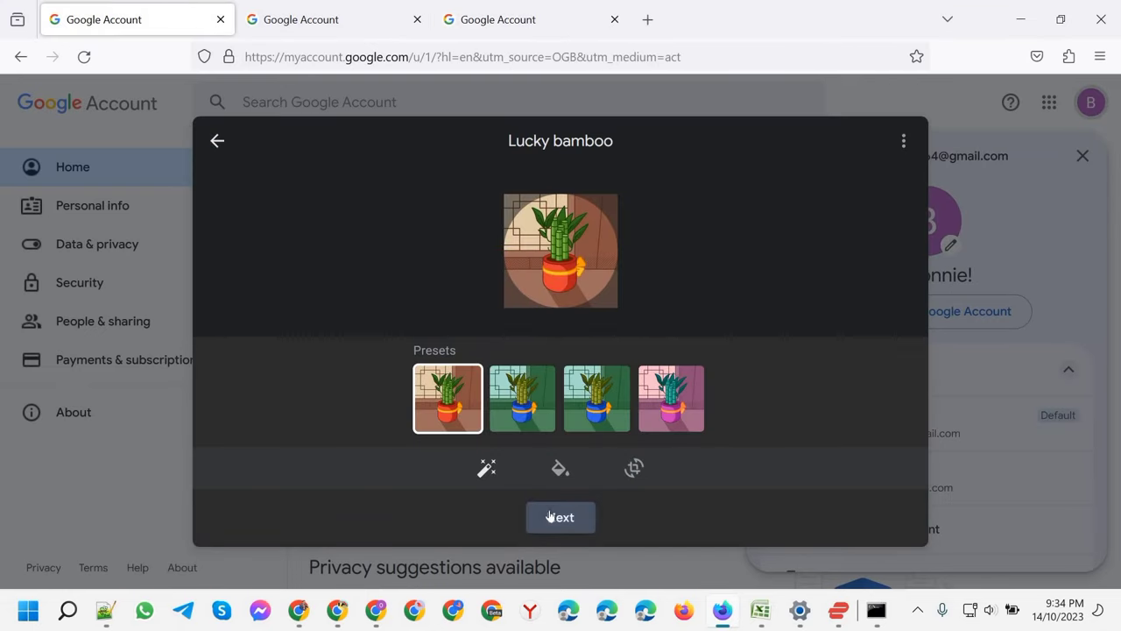
Step: Save the Lucky bamboo and binary-code images as profile pictures
click(550, 517)
click(560, 518)
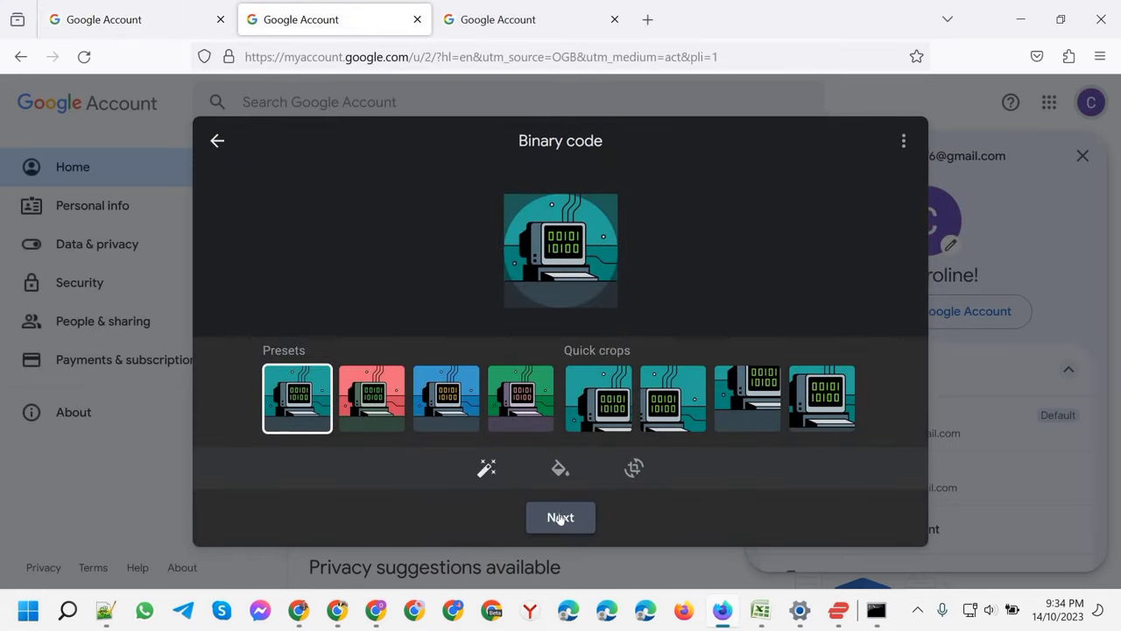
click(561, 518)
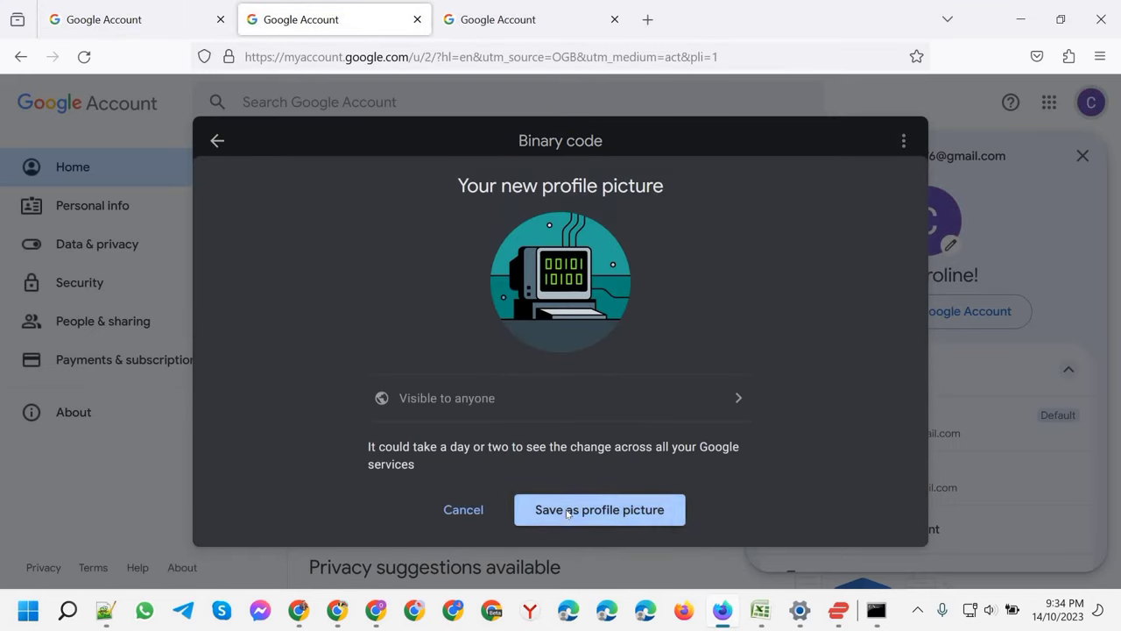
click(566, 513)
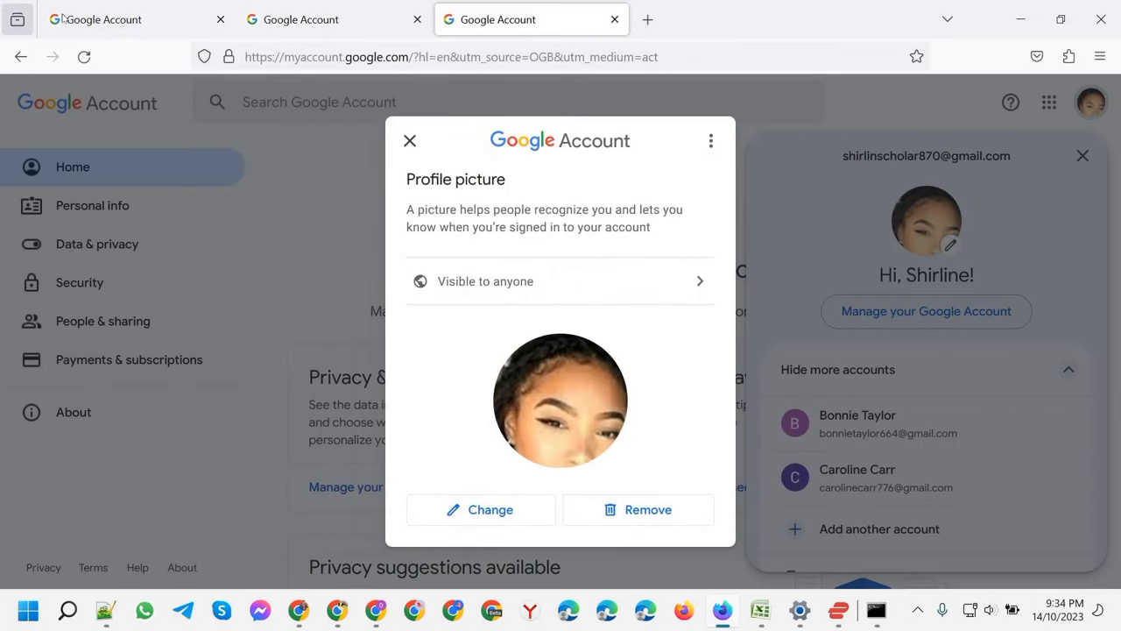
Step: Dismiss the feedback survey, check each account tab and close the profile picture dialog
click(94, 19)
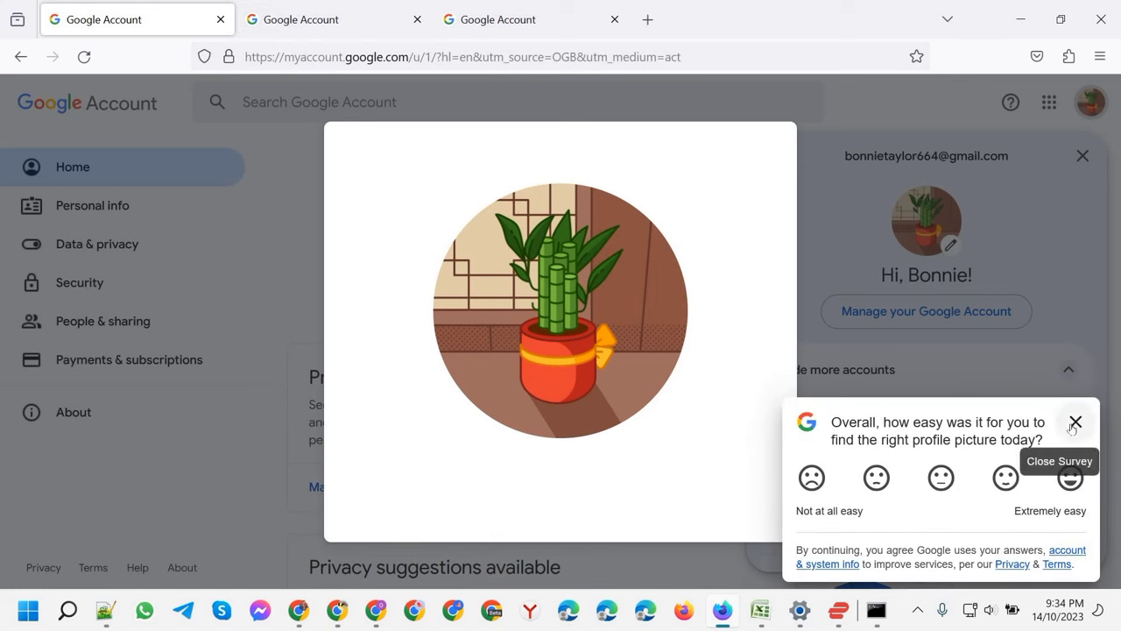
click(1076, 421)
click(331, 29)
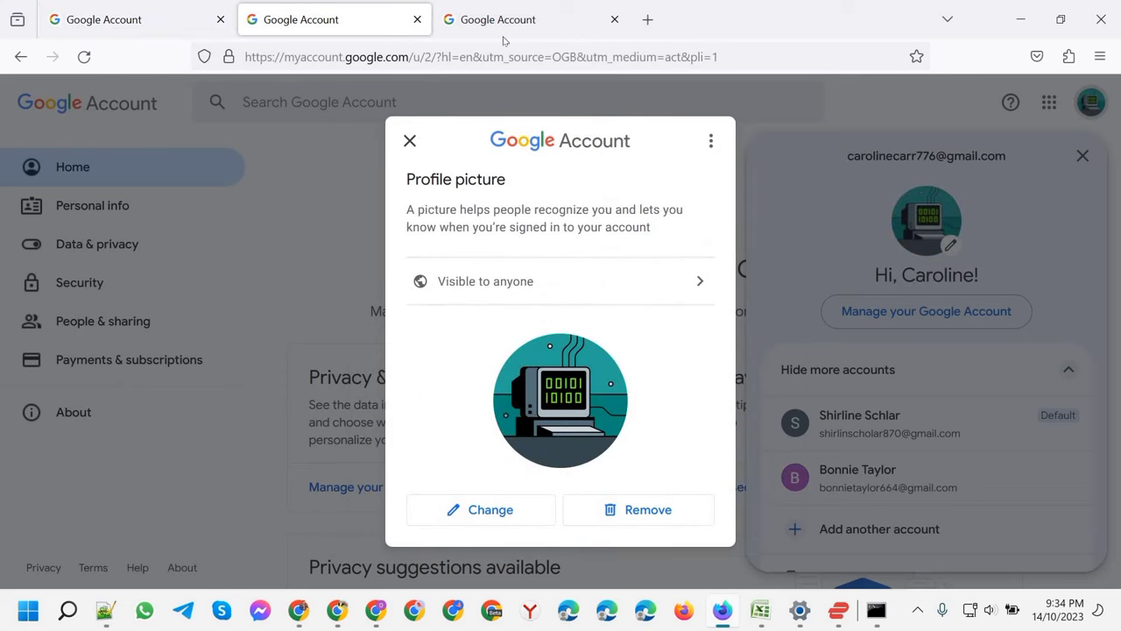
click(517, 26)
click(149, 17)
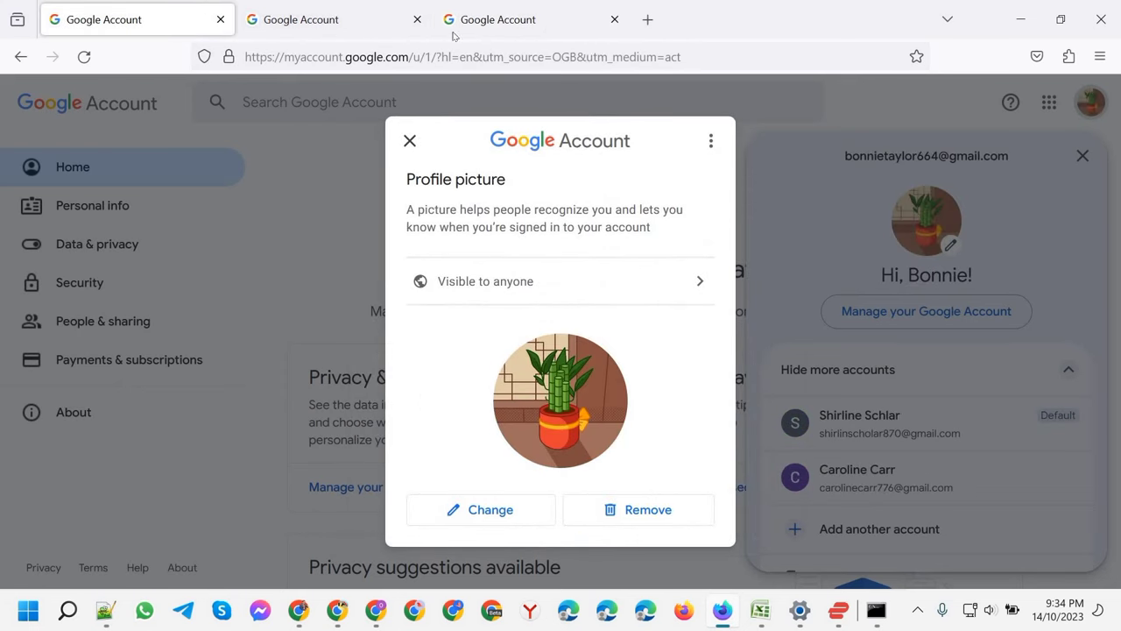
click(409, 141)
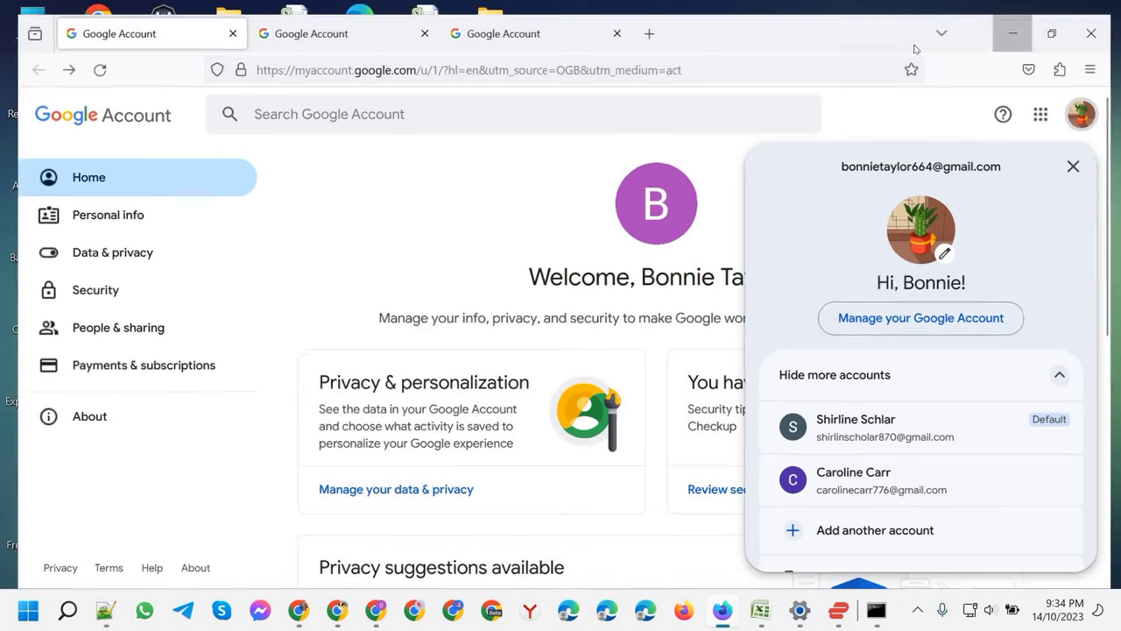
Step: Minimize Firefox and disconnect ExpressVPN so it shows Not Connected
click(1019, 23)
right_click(731, 54)
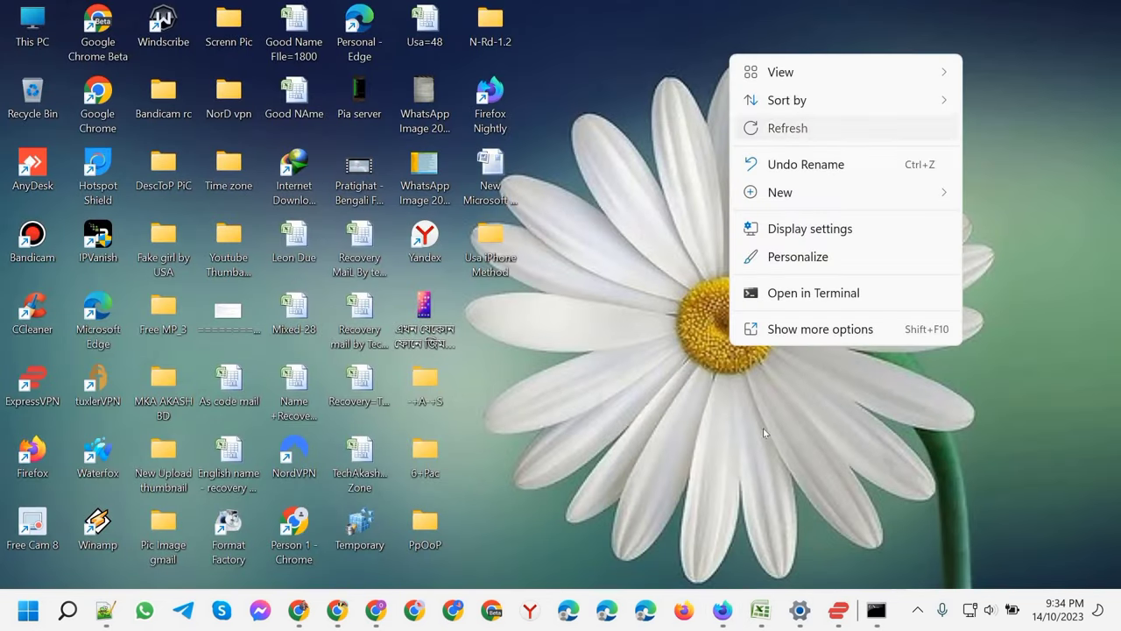
click(780, 129)
click(838, 611)
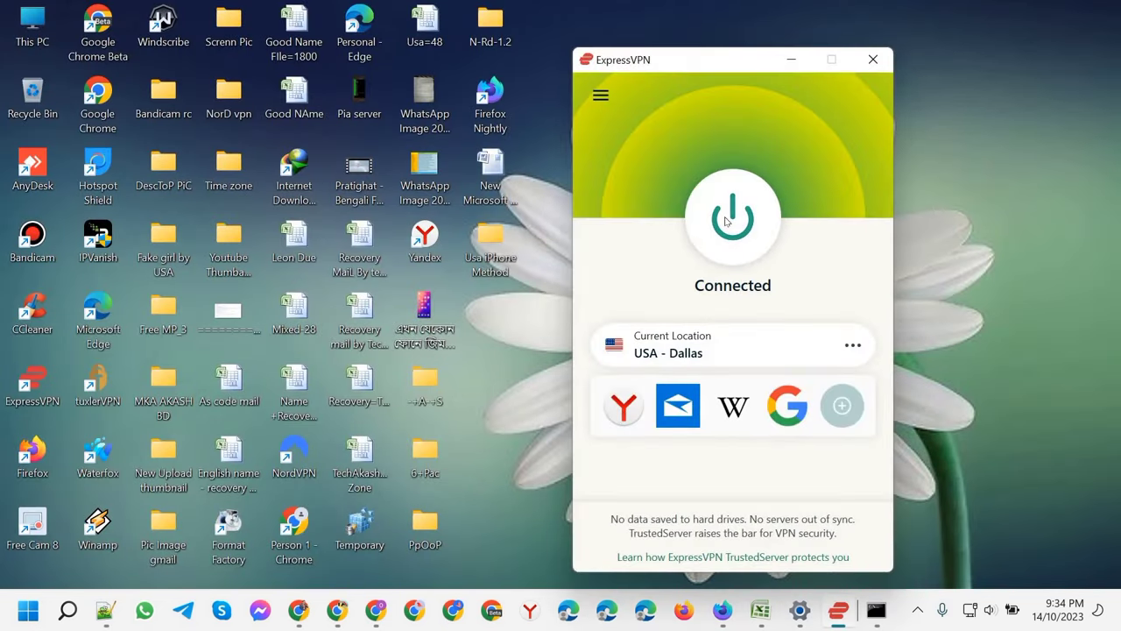
click(733, 218)
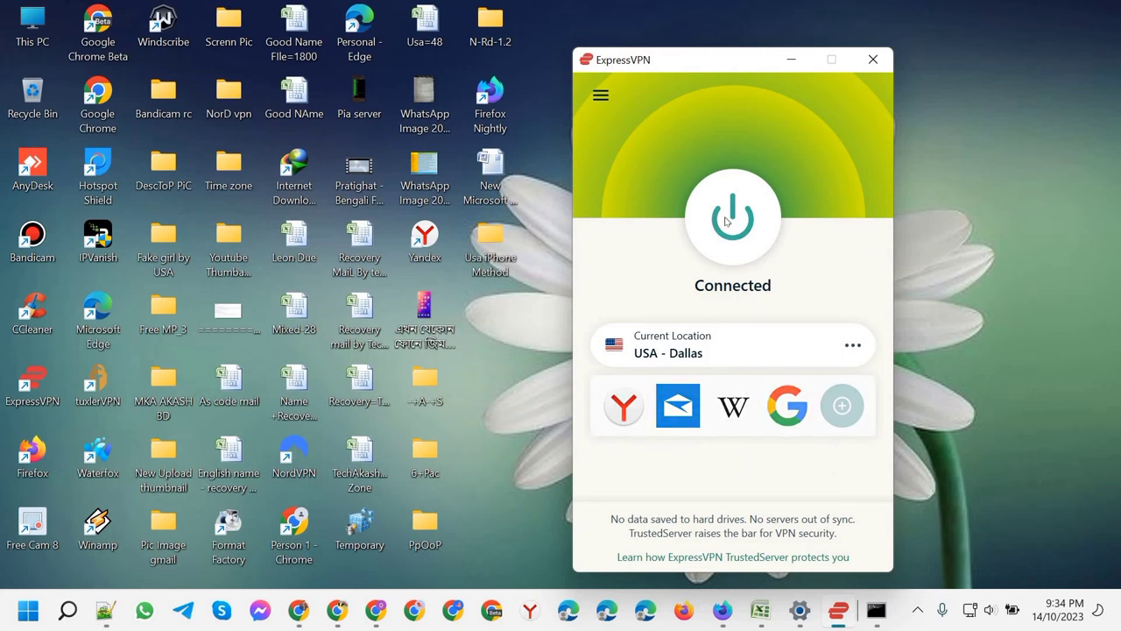
click(948, 122)
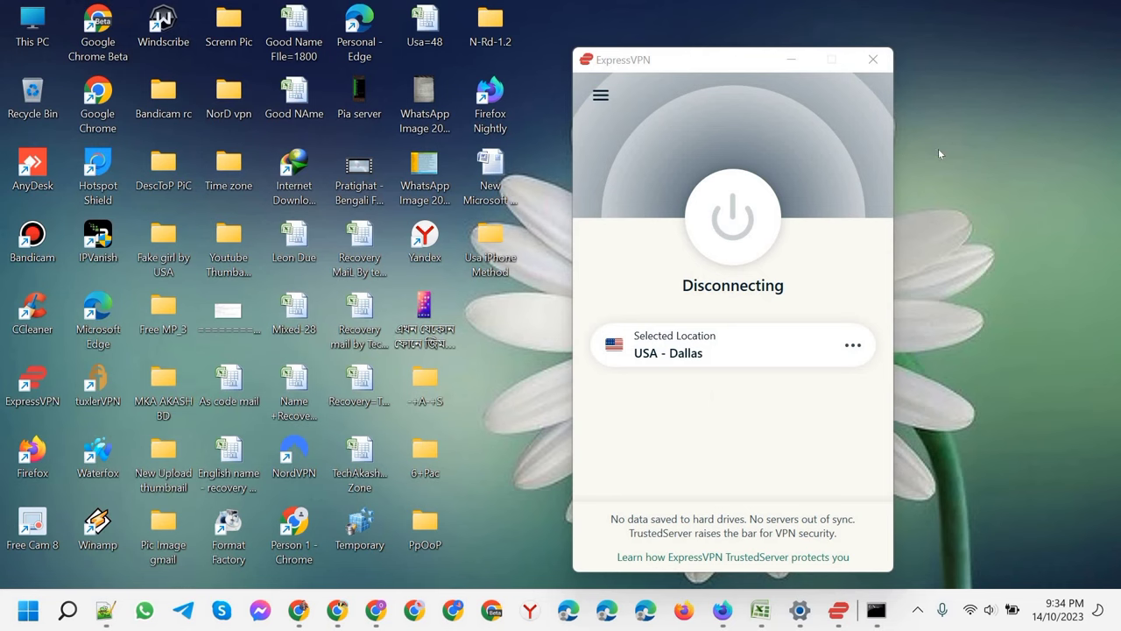
Step: Close the command prompt with exit and clear the ExpressVPN window off the desktop
right_click(942, 122)
click(837, 195)
click(877, 612)
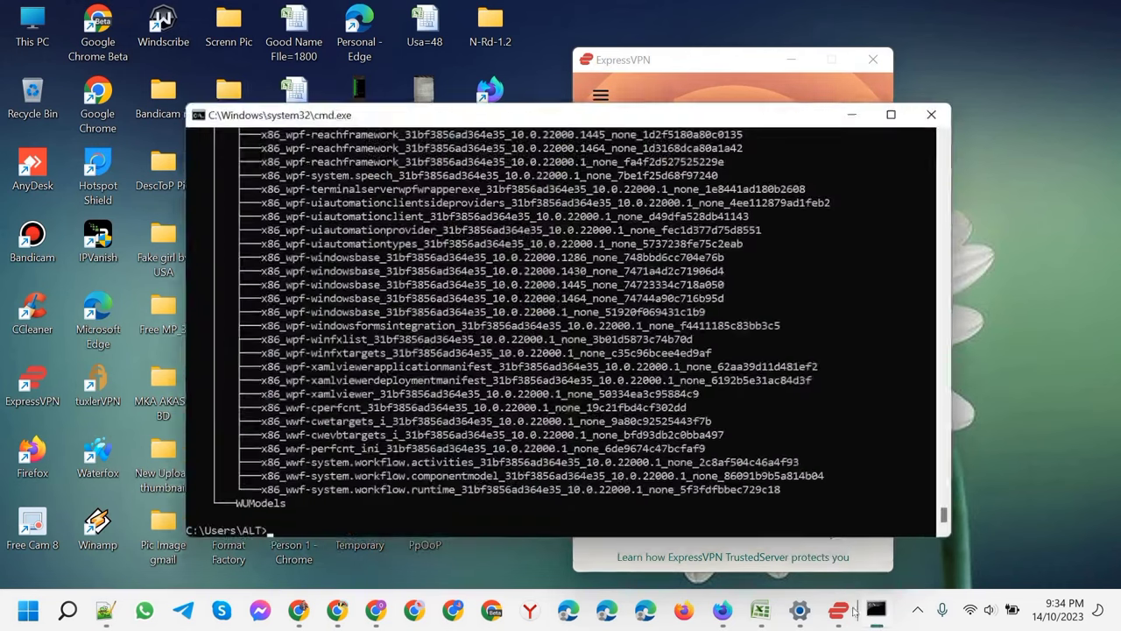
click(280, 520)
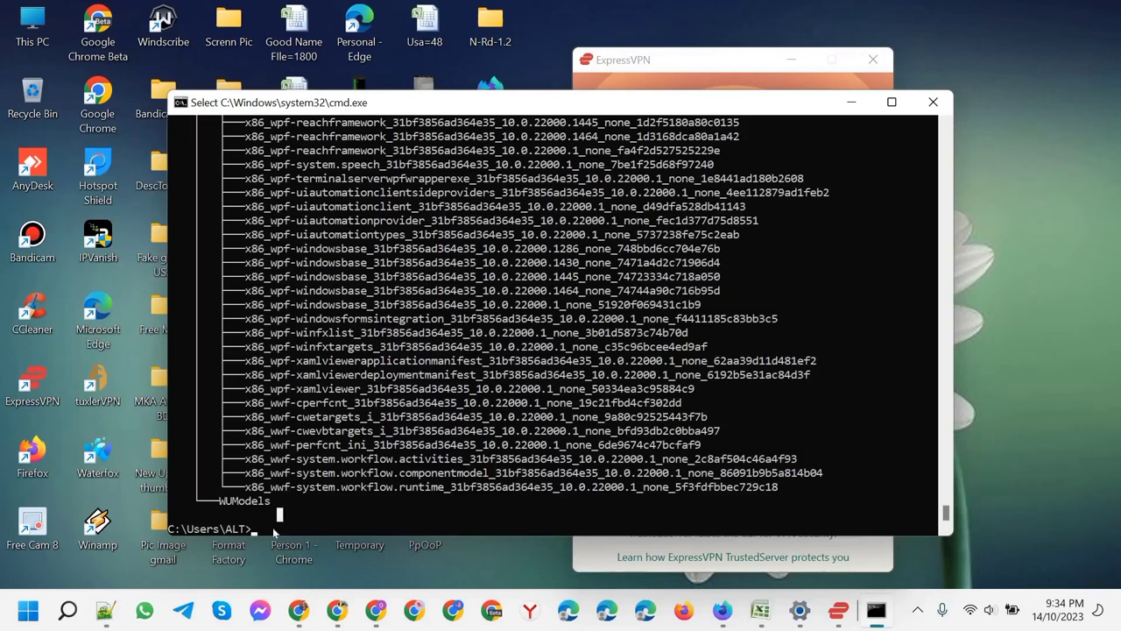
click(272, 528)
text(exit)
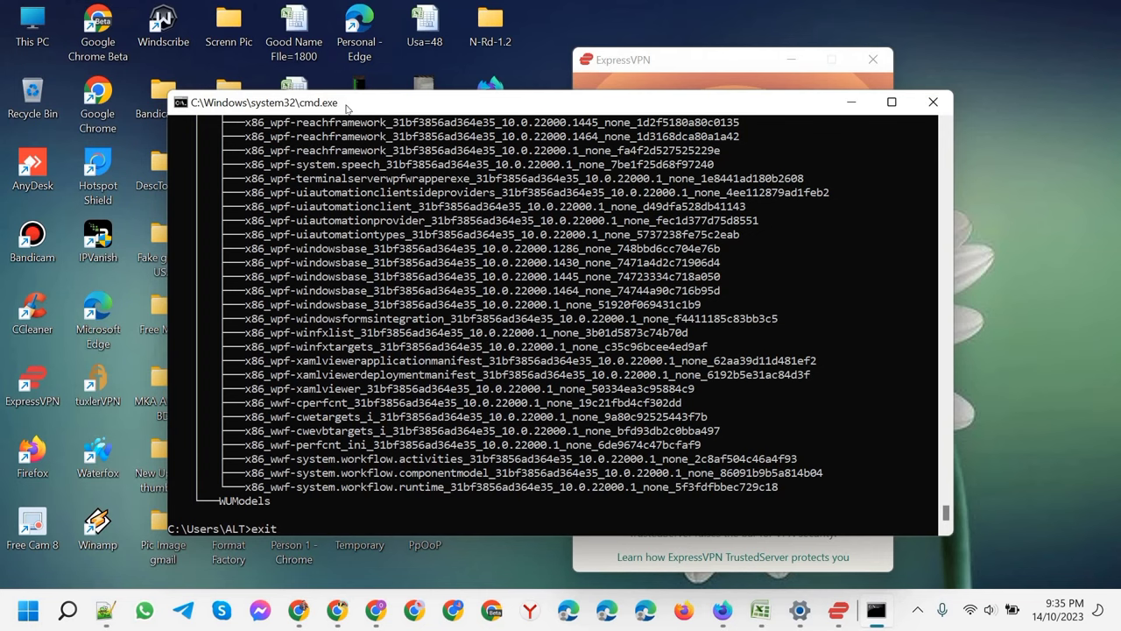
key(Return)
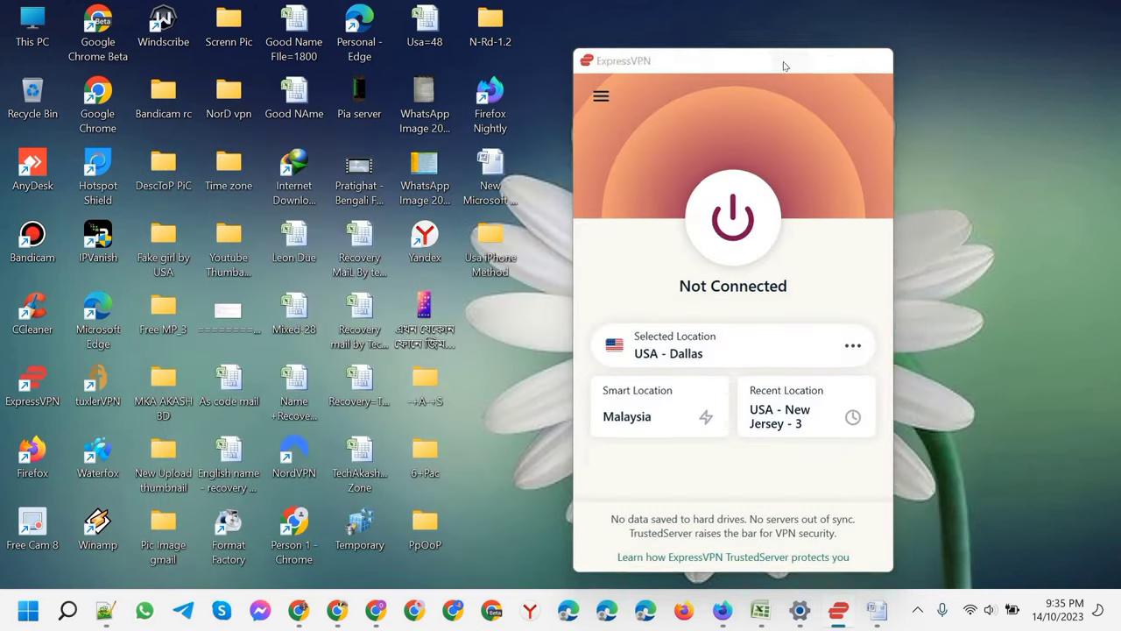
key(super+d)
right_click(829, 147)
click(828, 140)
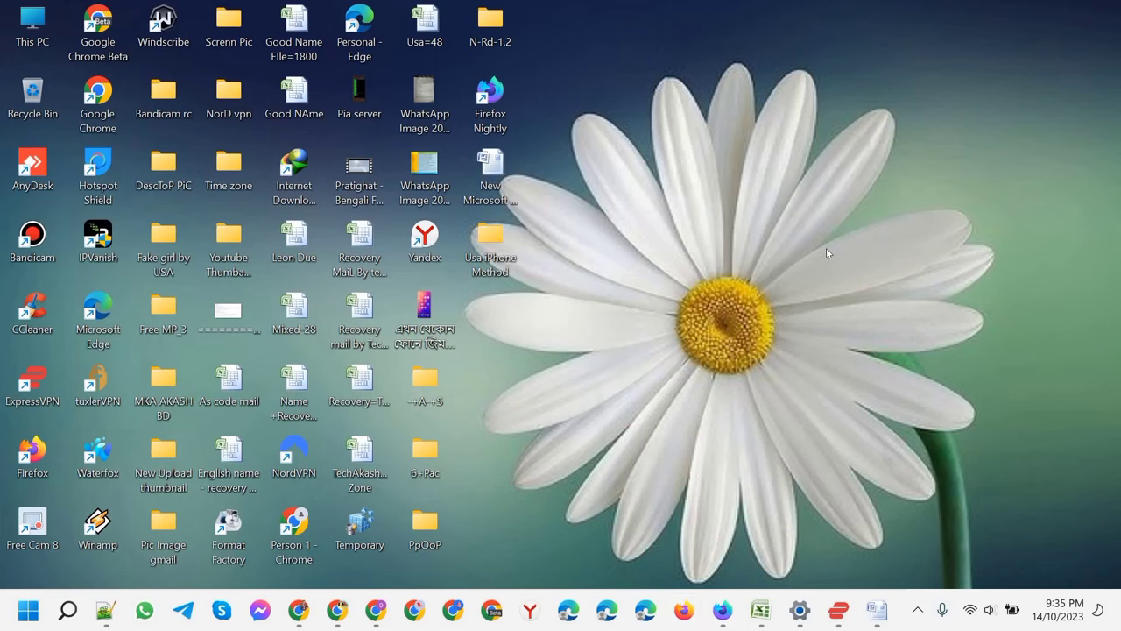
Step: Restore Firefox and review the Google Account's Security page
click(723, 620)
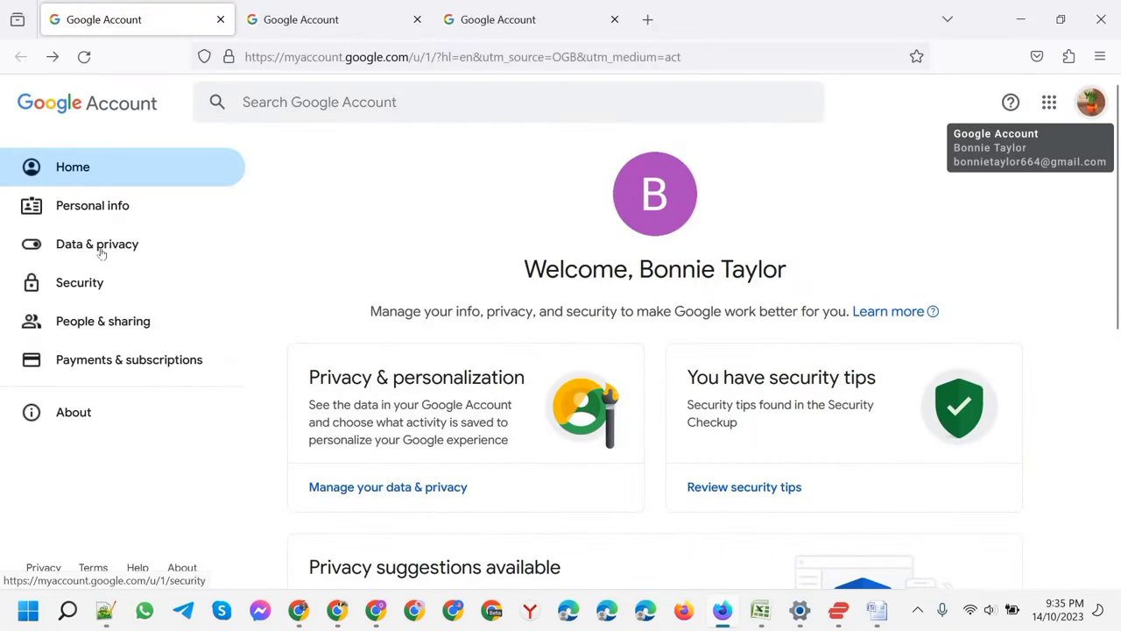
click(79, 283)
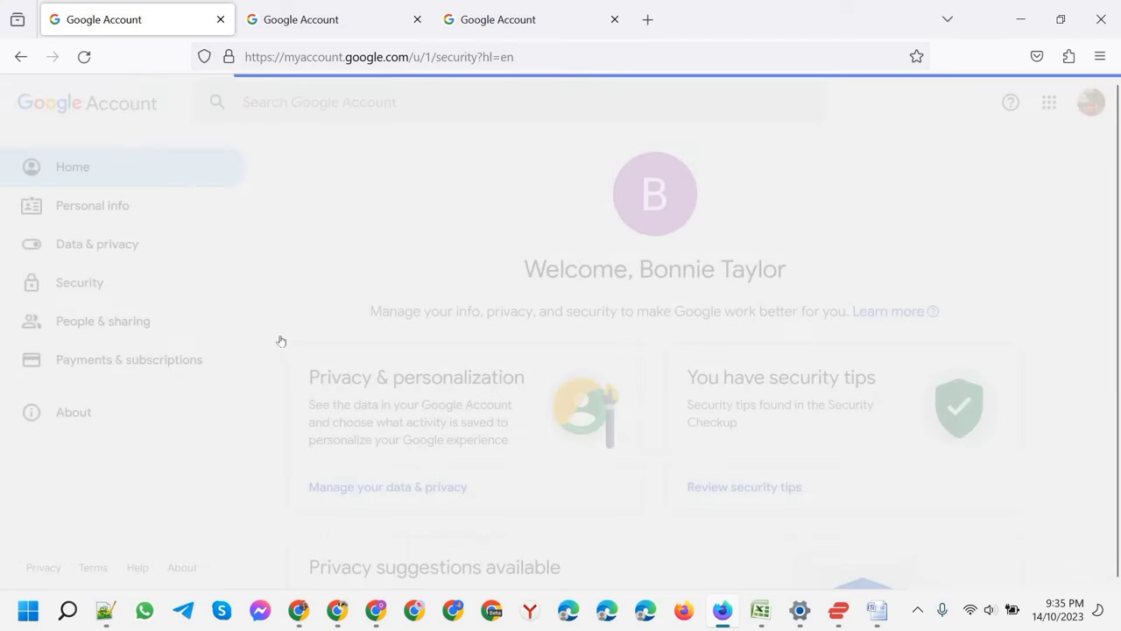
scroll(399, 368, down, 8)
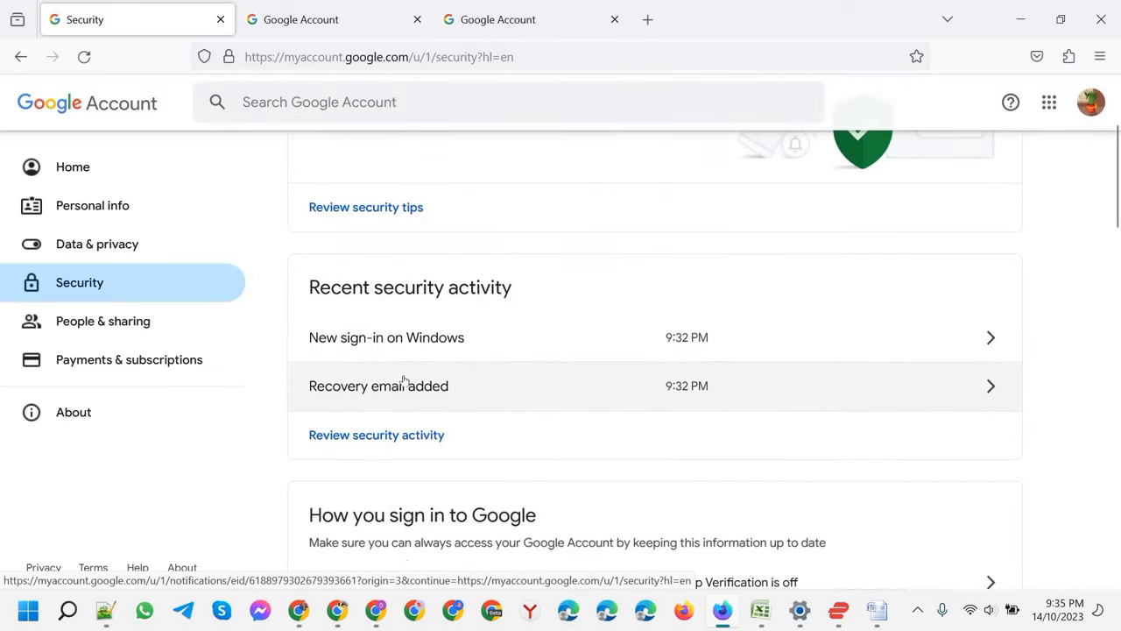
scroll(406, 382, down, 1)
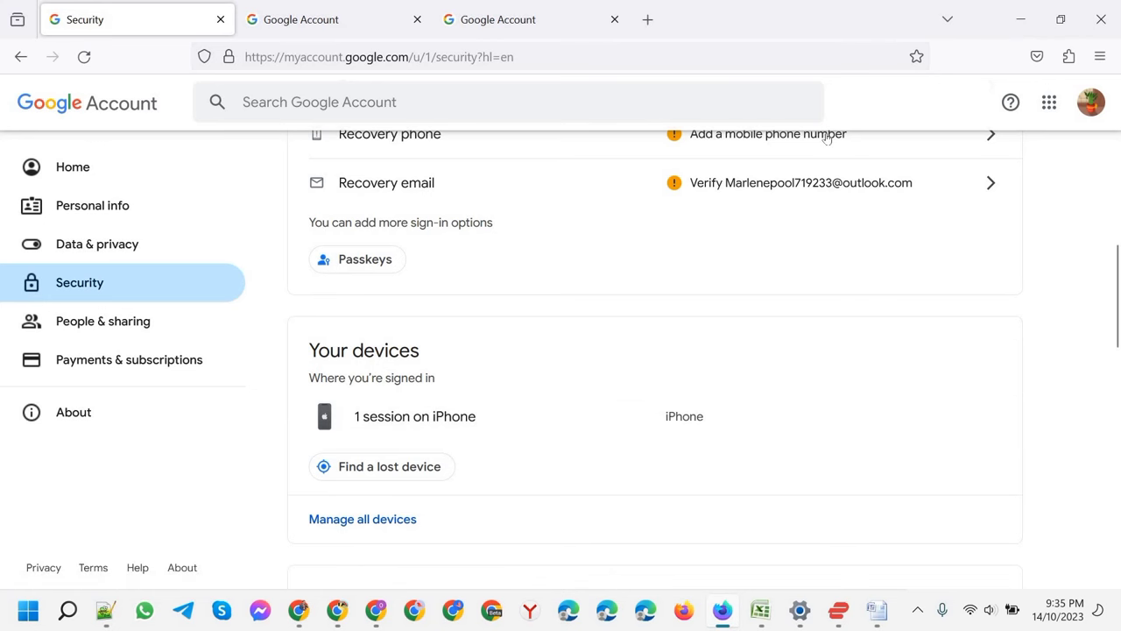
Step: Clear all Firefox history, cookies and cache for Everything, then close Firefox
key(ctrl+shift+Delete)
click(638, 427)
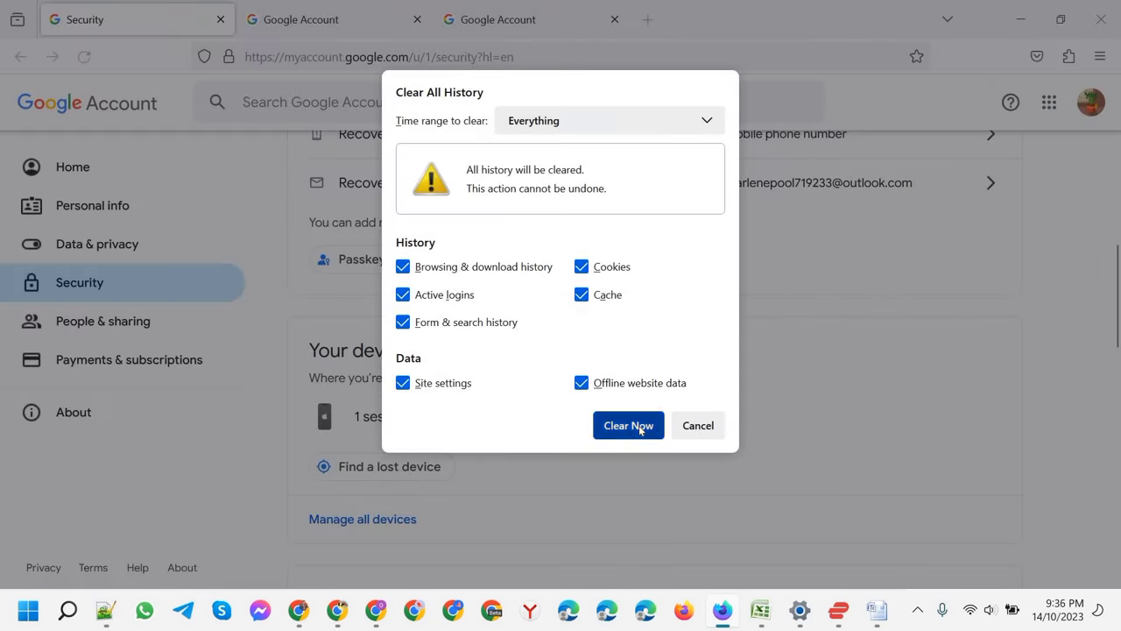
click(1102, 18)
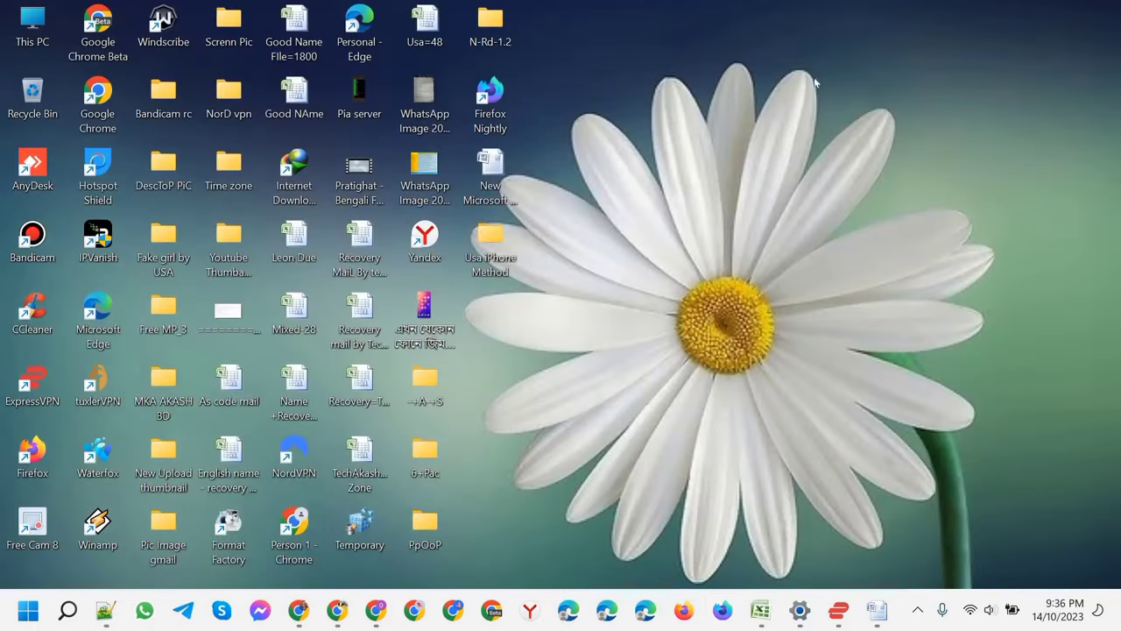
right_click(857, 176)
click(858, 156)
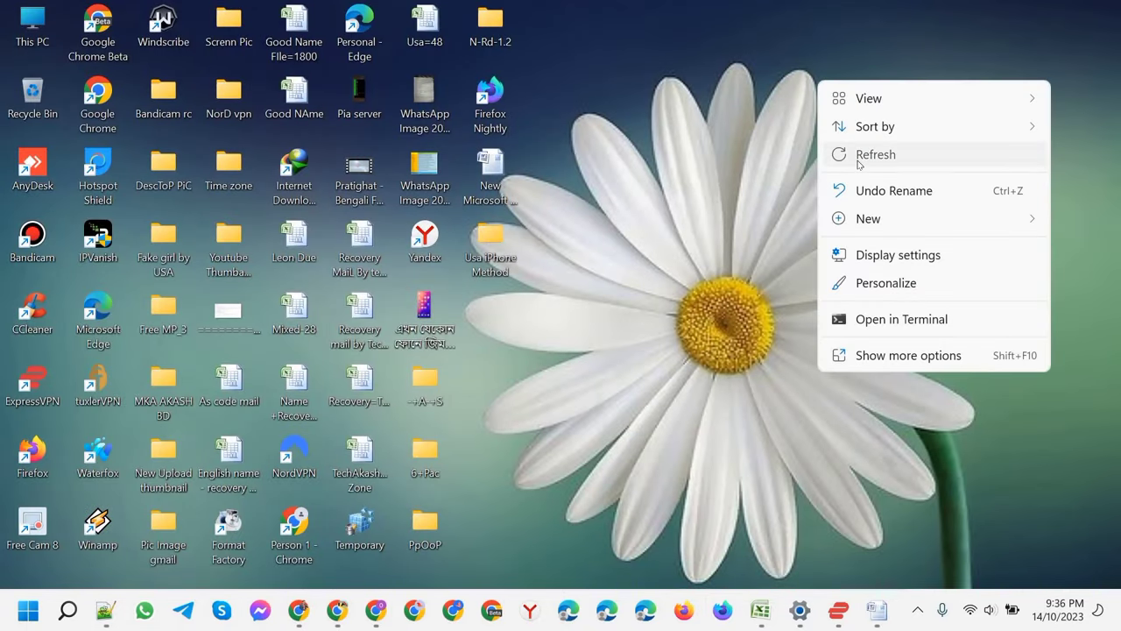